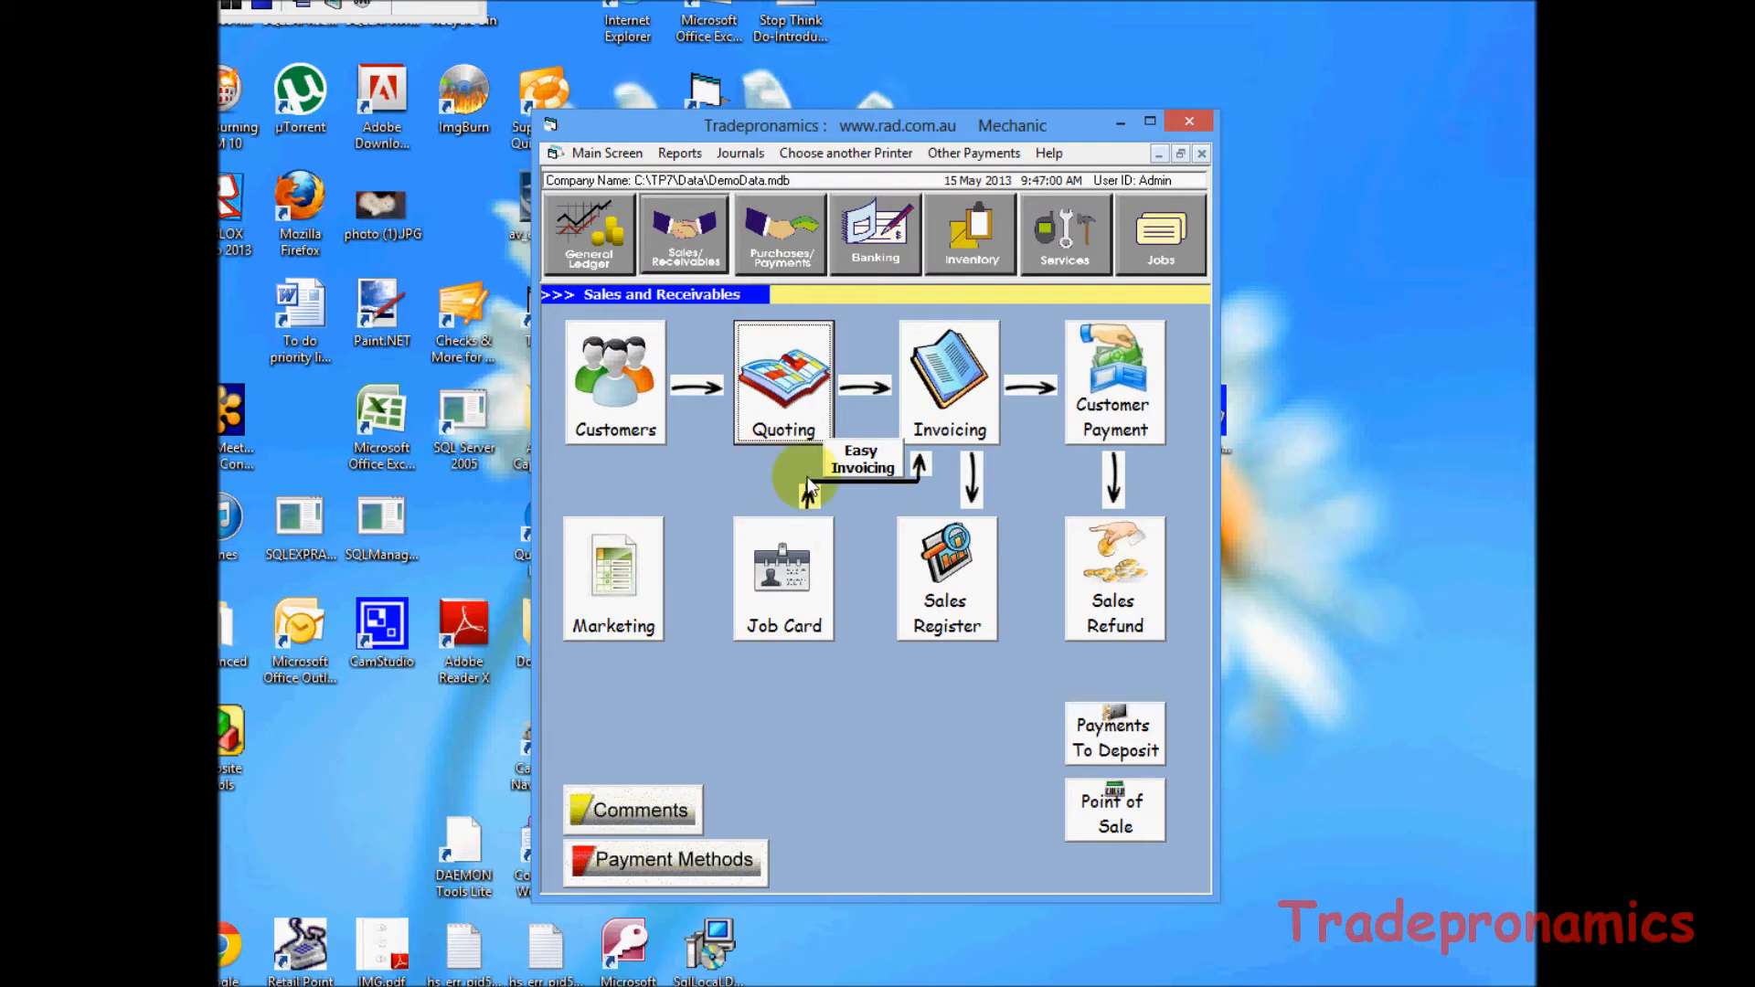
Open the last listed customer's record, examine the service, registration and specification details of their vehicles, and close the record.
left_click(633, 395)
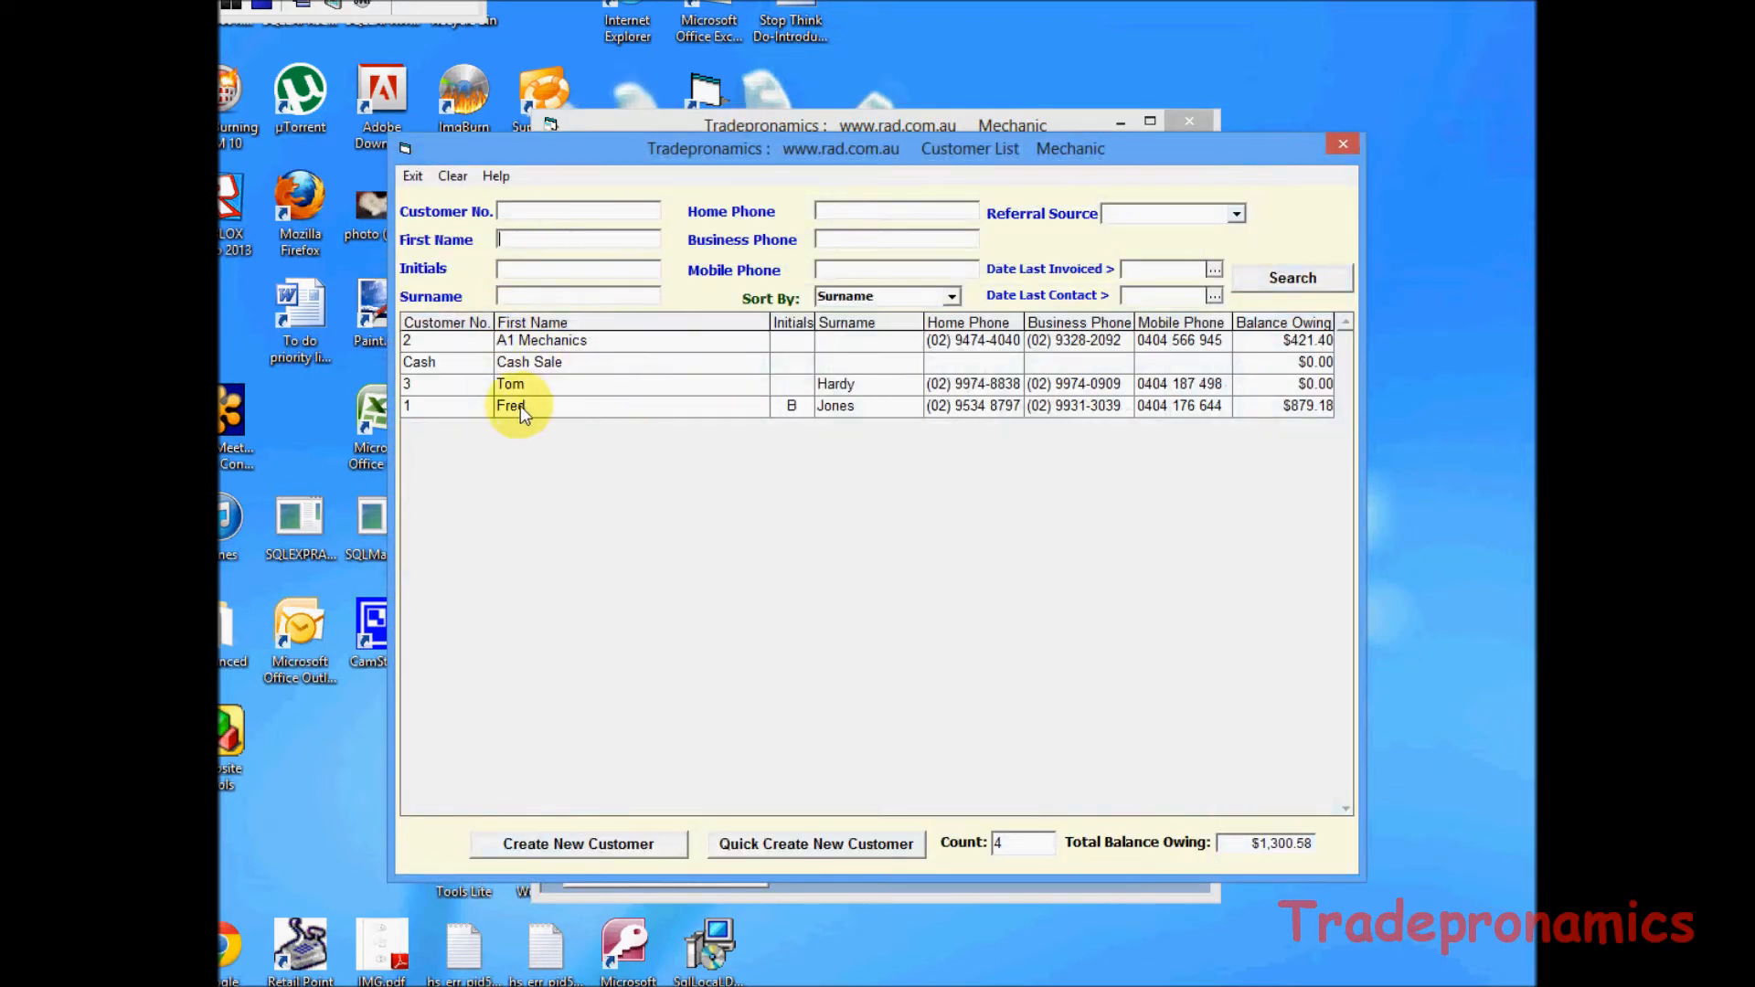
double_click(512, 407)
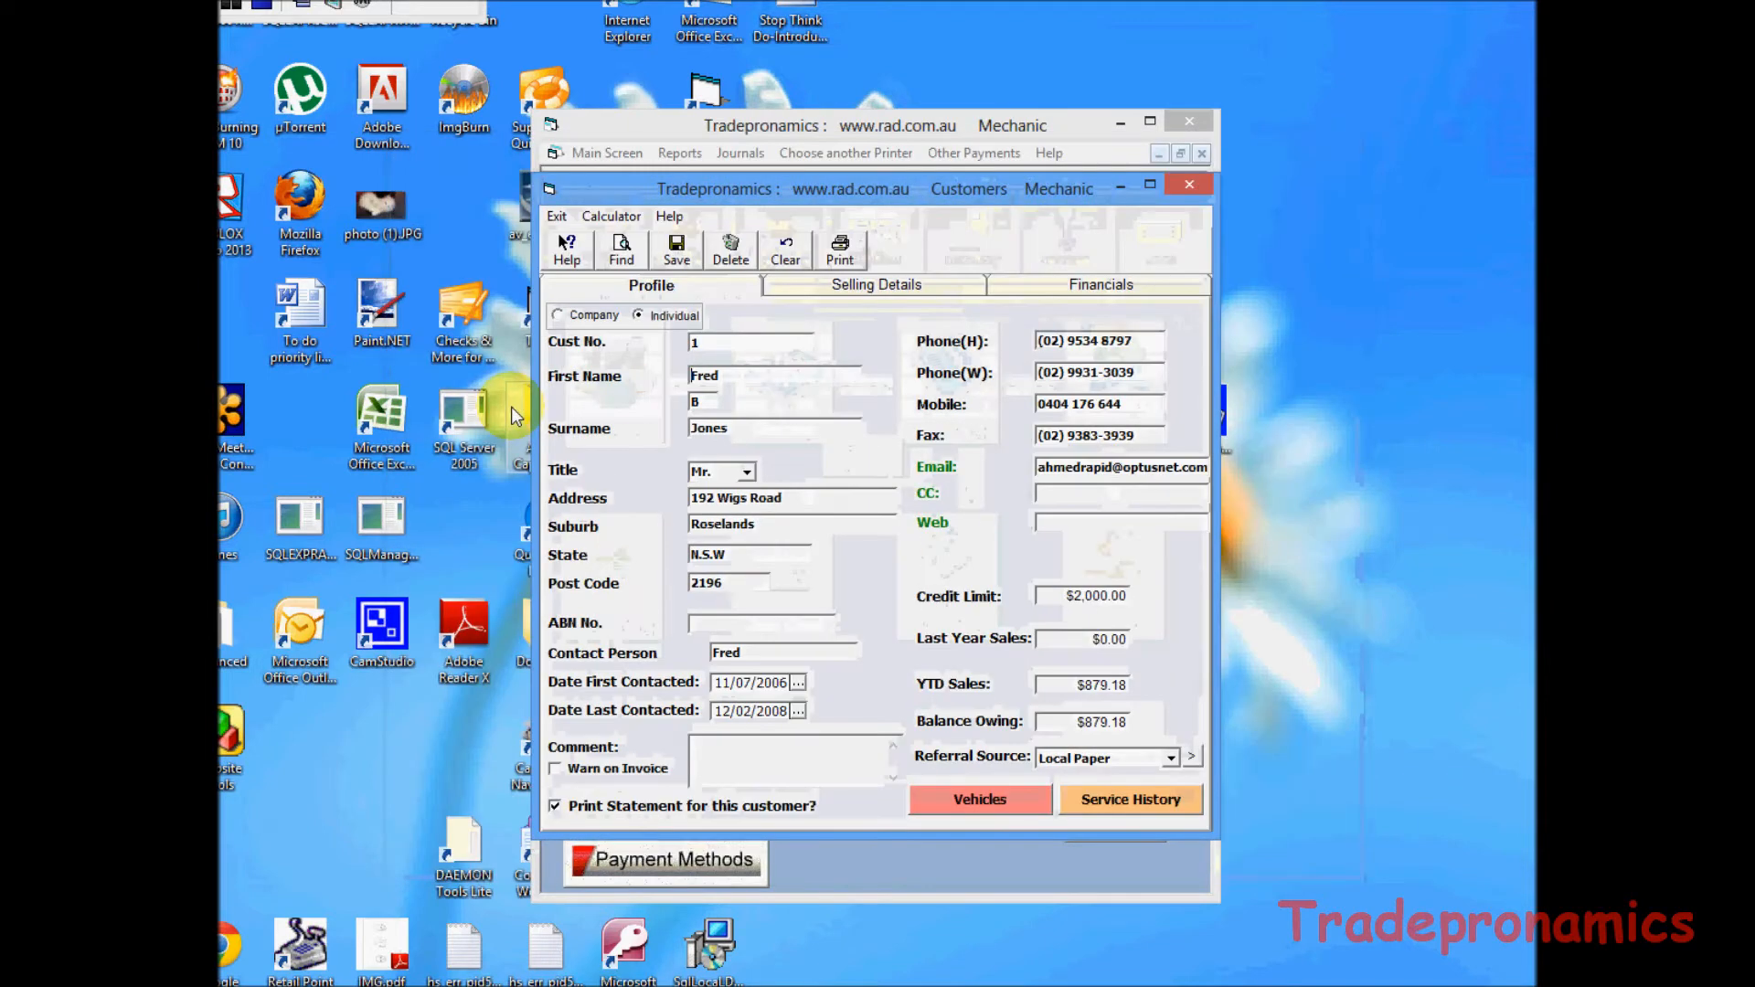
left_click(978, 801)
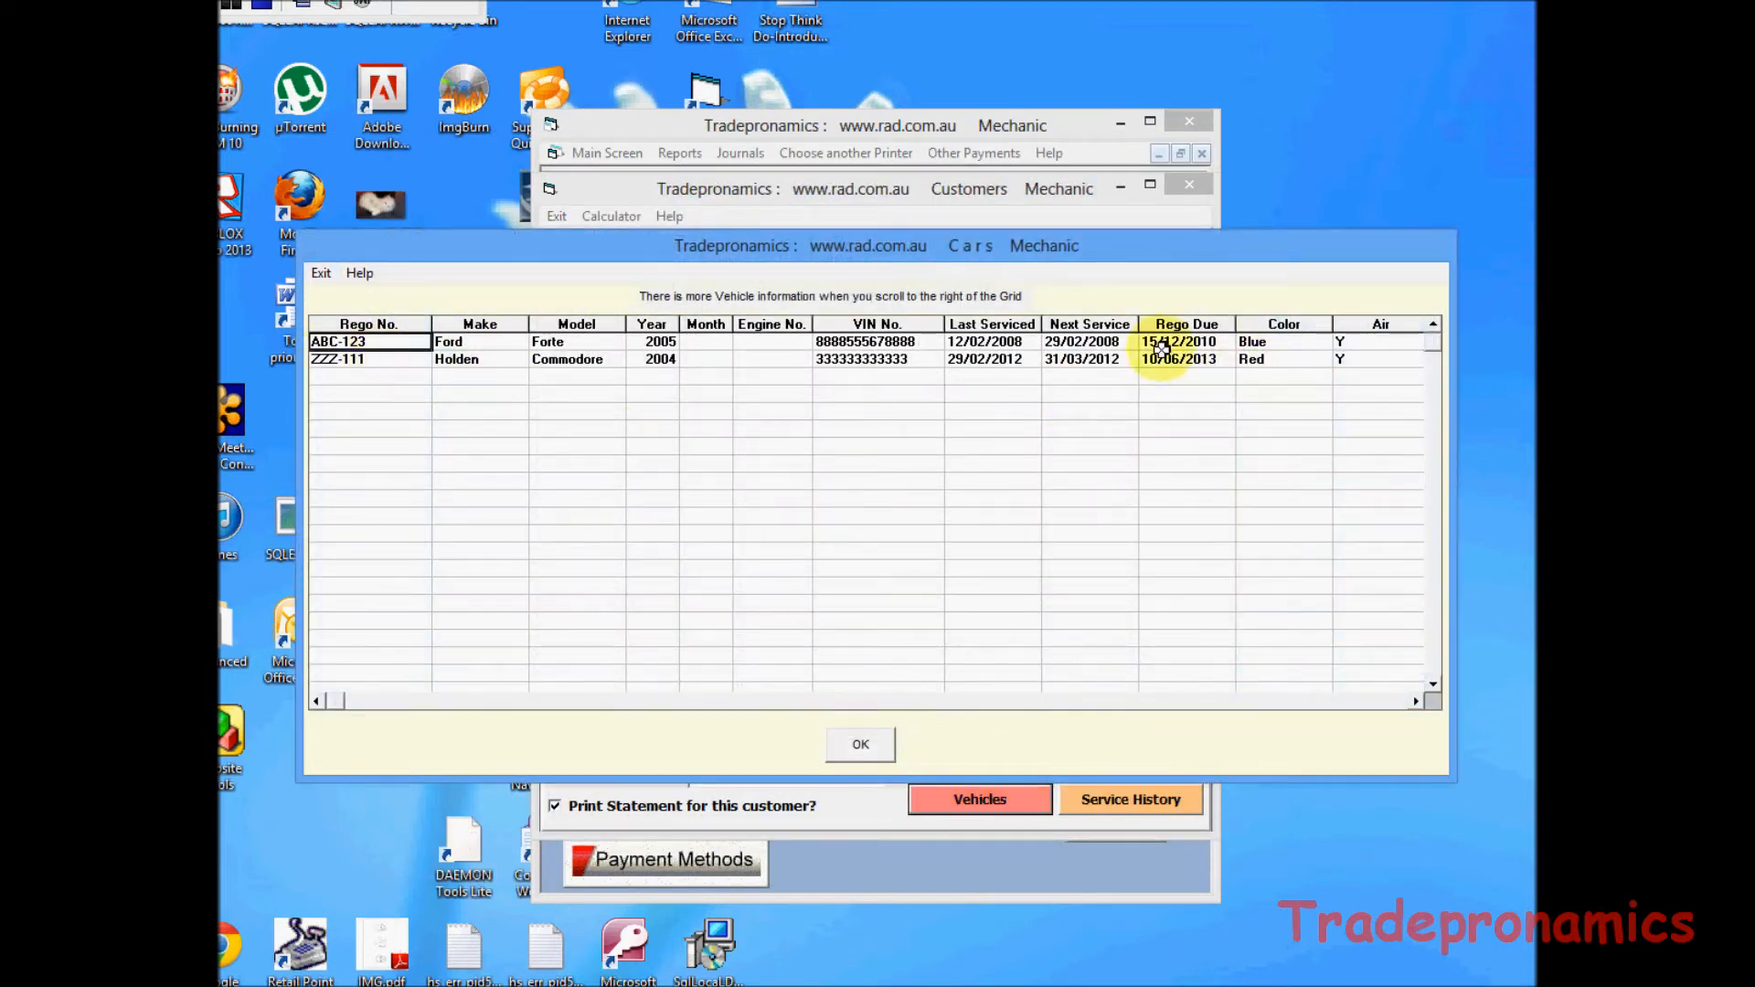
left_click_drag(1415, 703, 1415, 702)
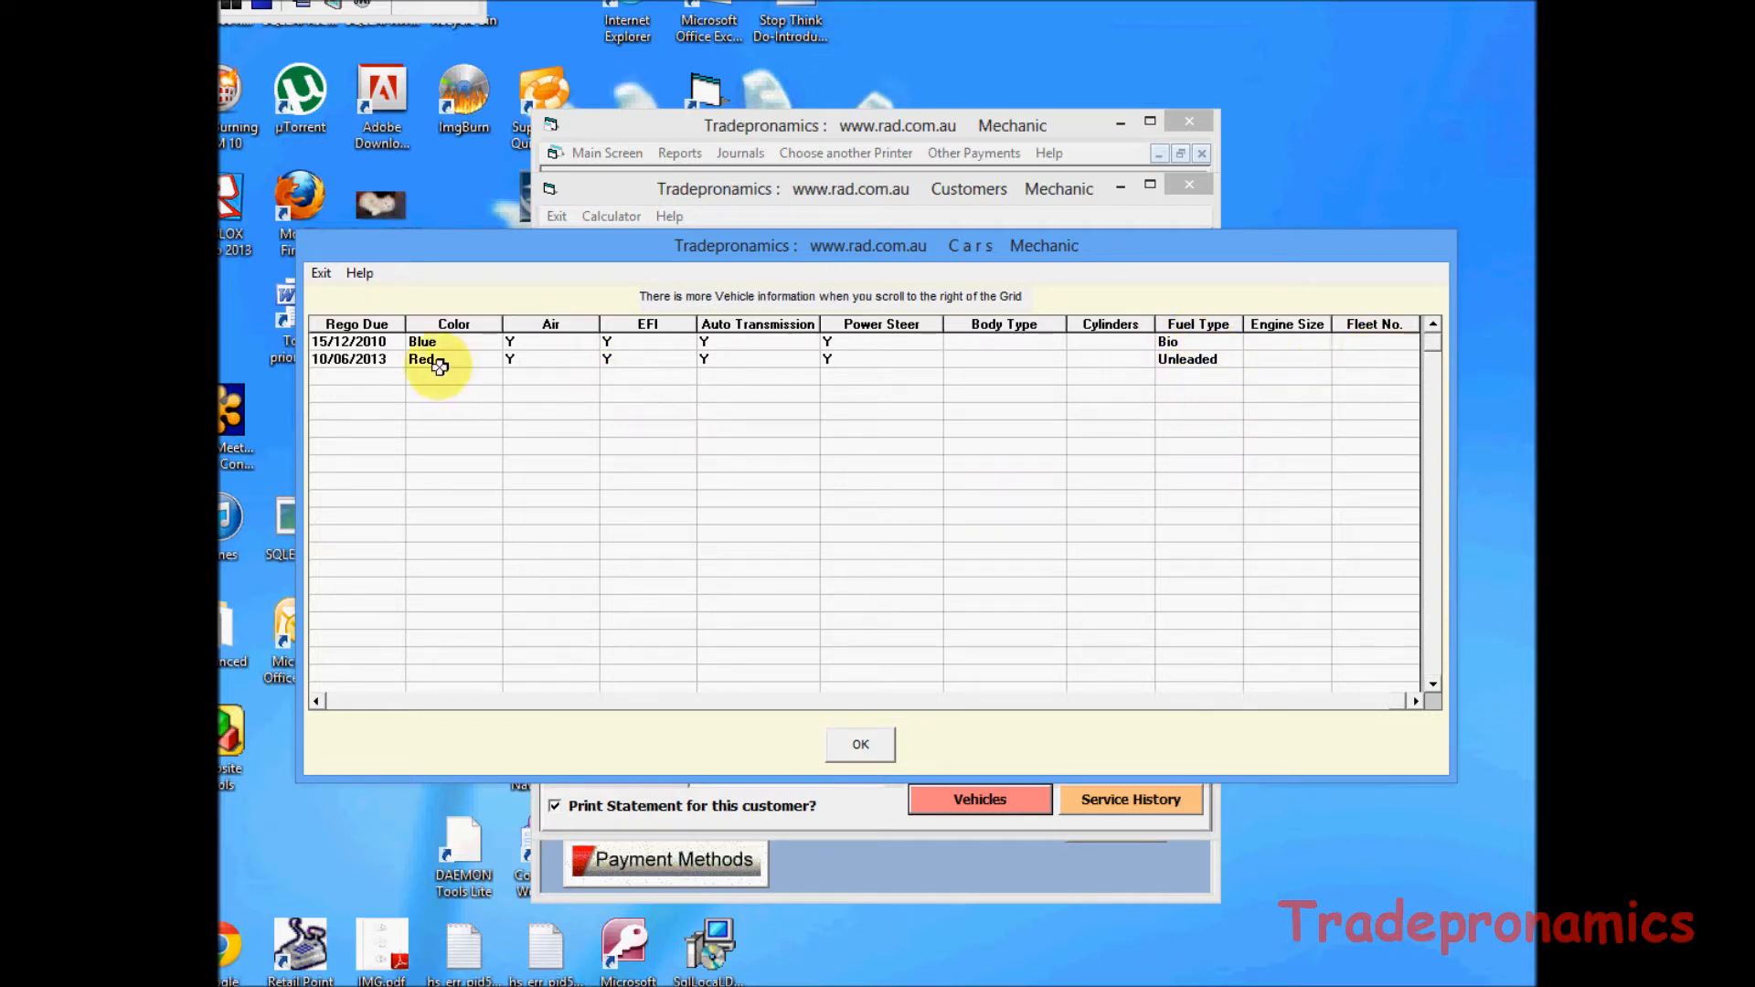
left_click(320, 702)
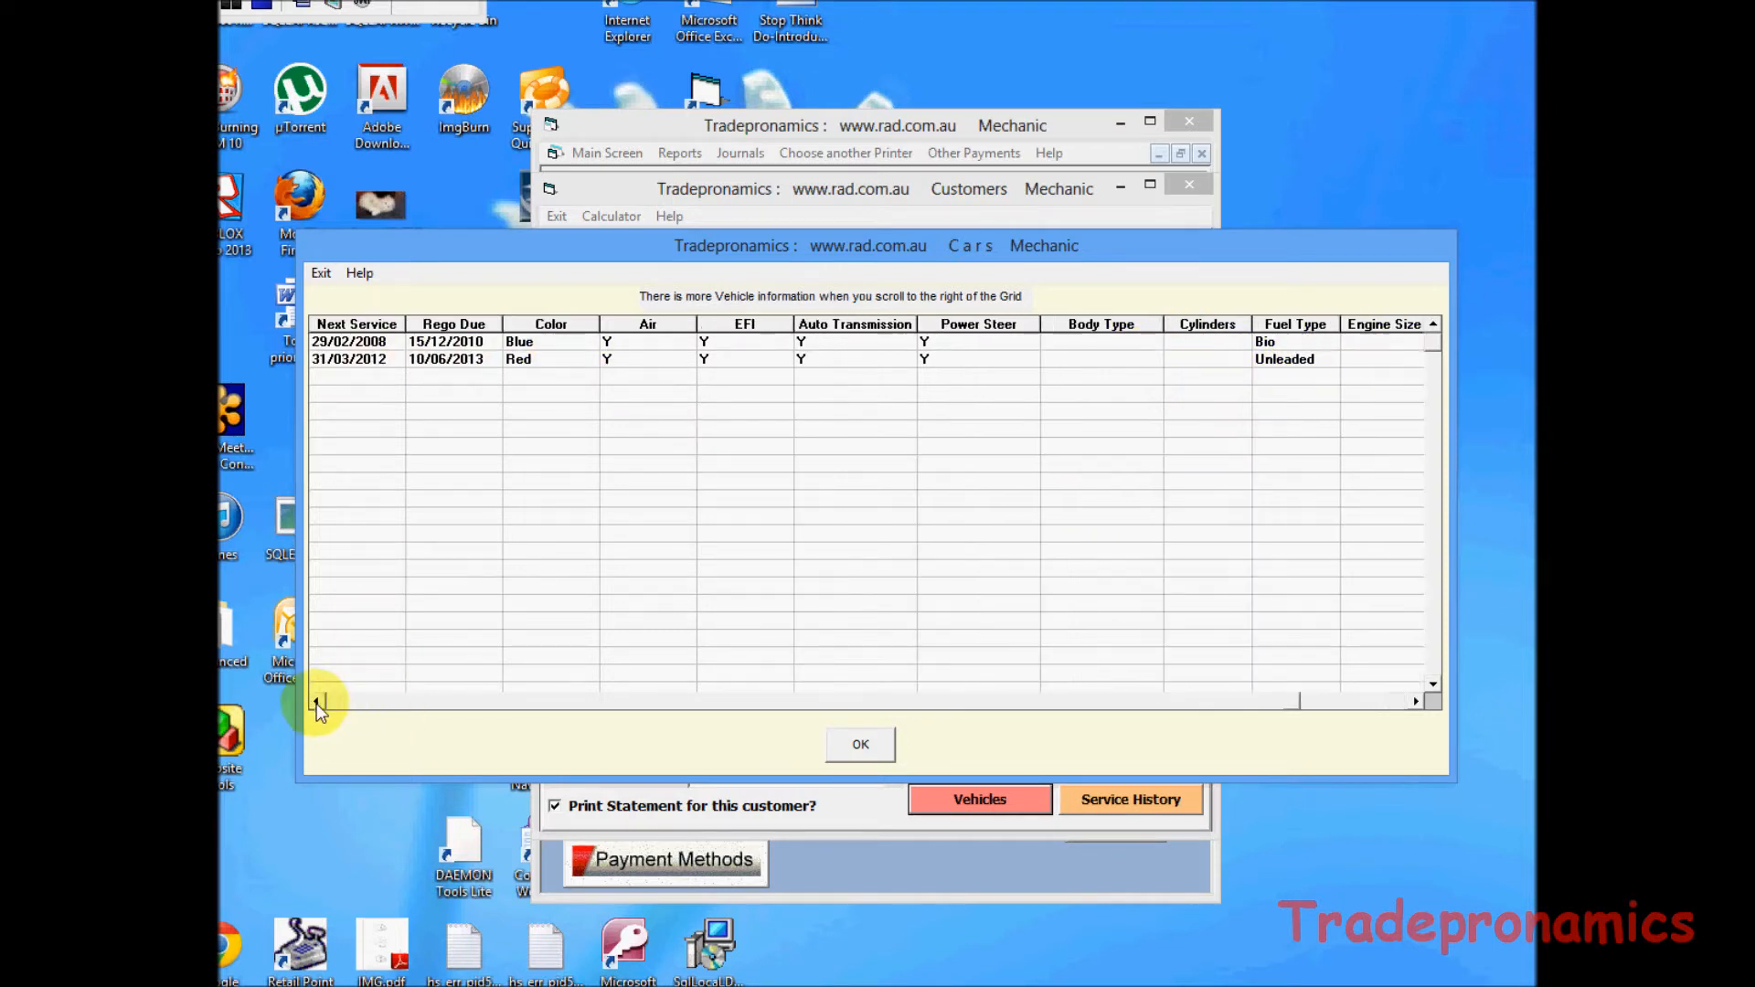
left_click(320, 702)
left_click(320, 702)
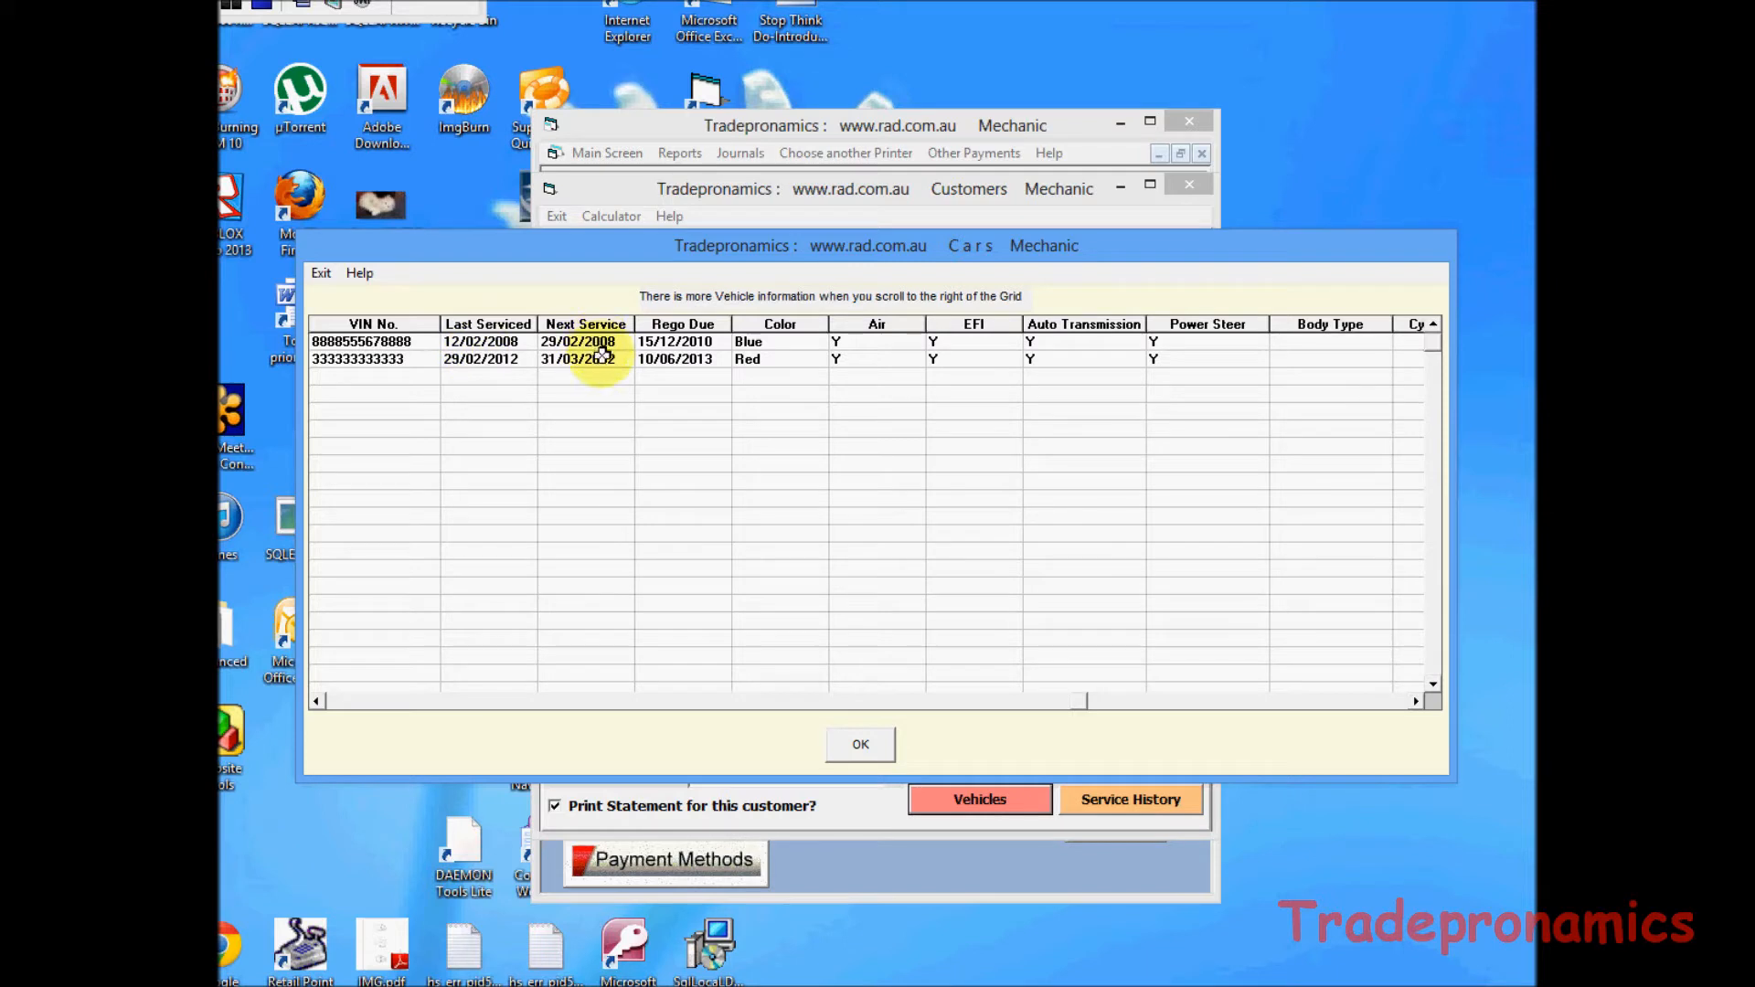
left_click(321, 274)
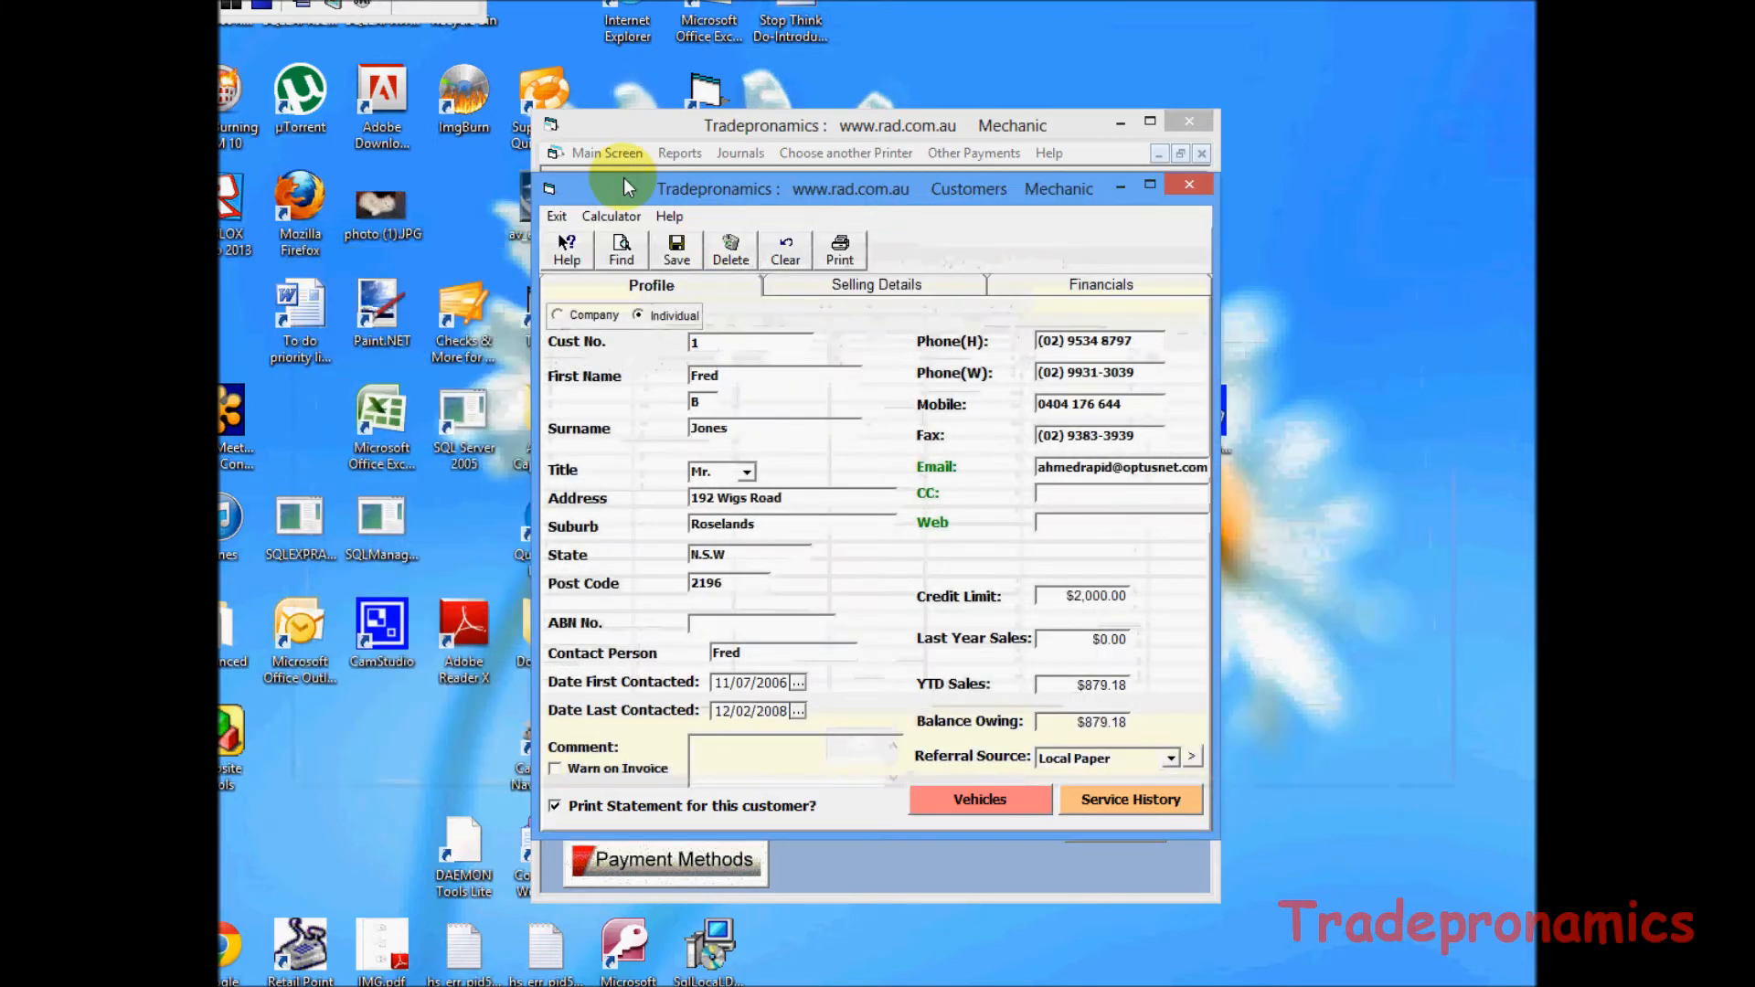
left_click(557, 215)
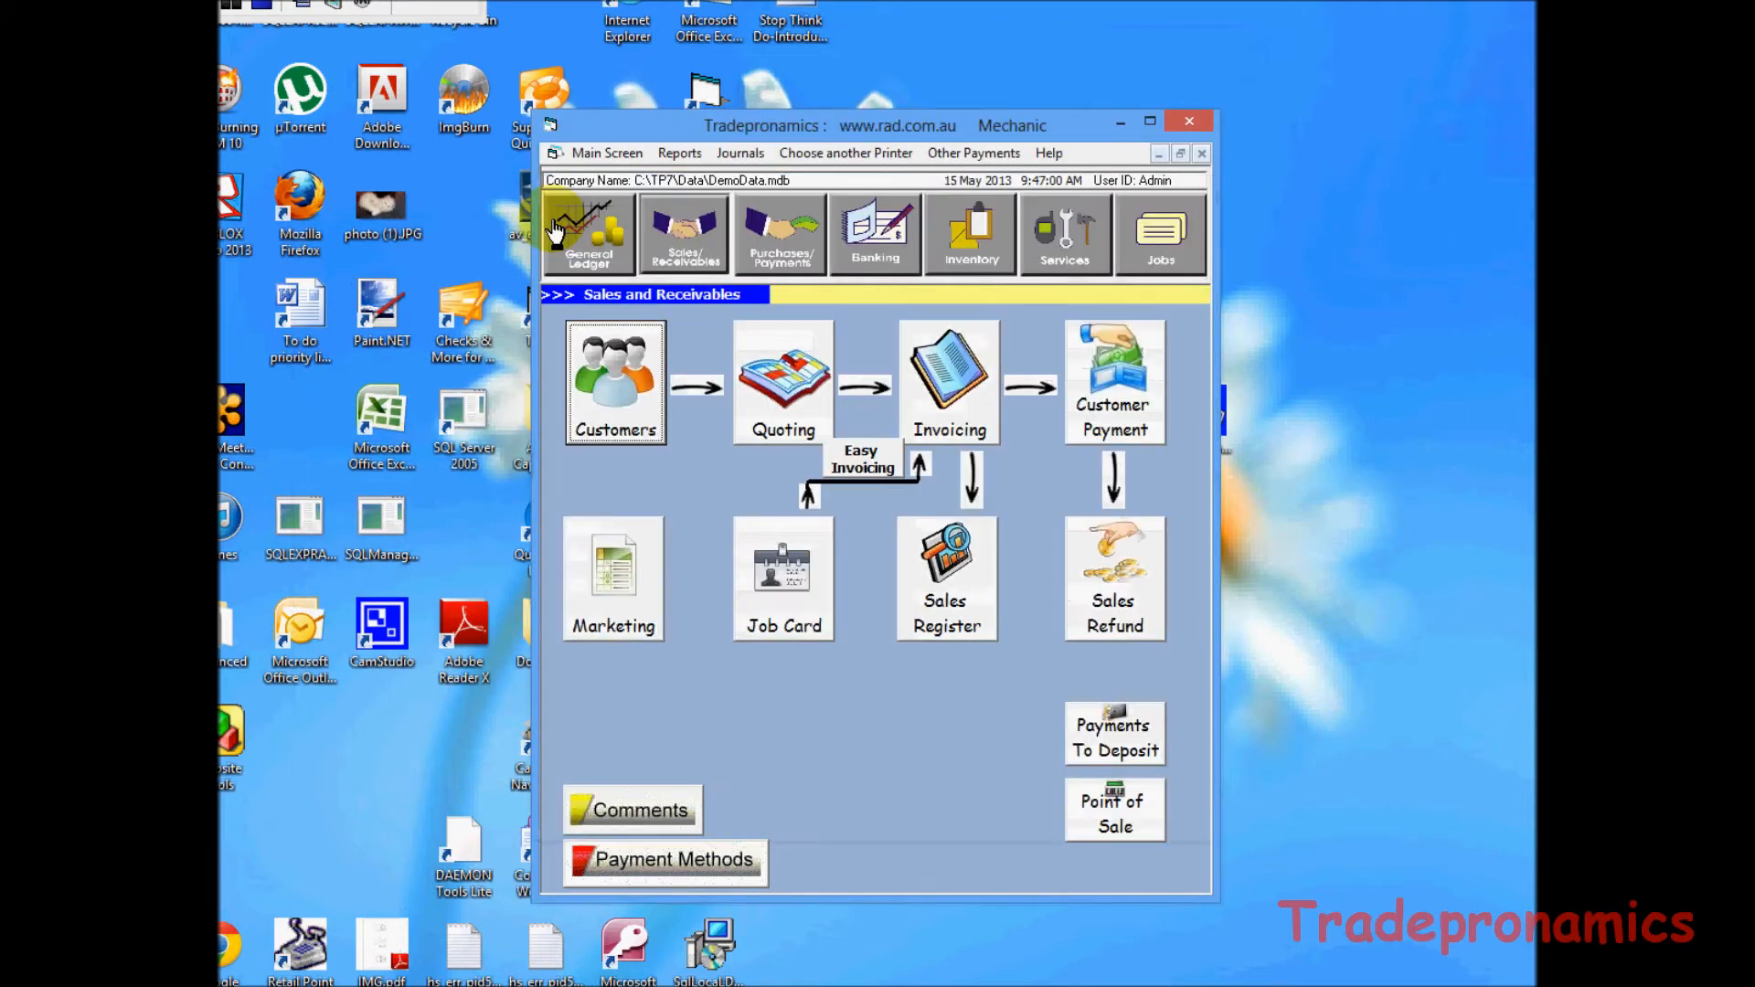
Open invoicing and load the unpaid A1 Mechanics invoice for the Falcon.
left_click(955, 398)
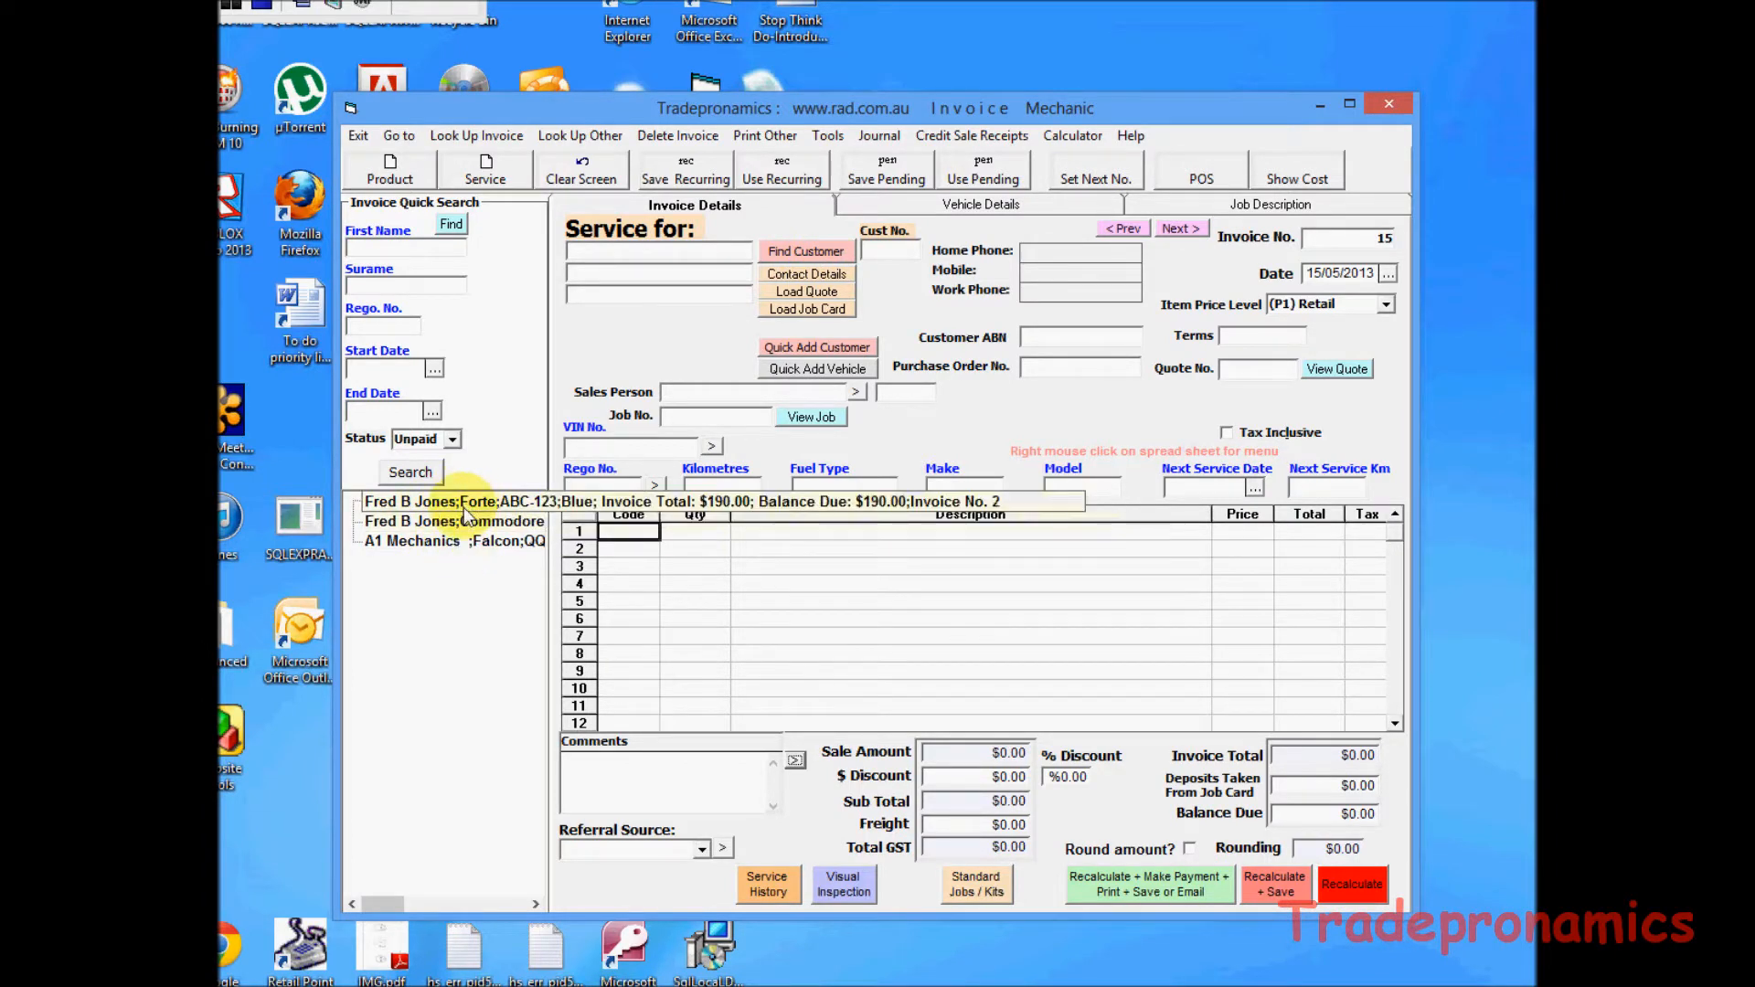
left_click(452, 443)
left_click(458, 543)
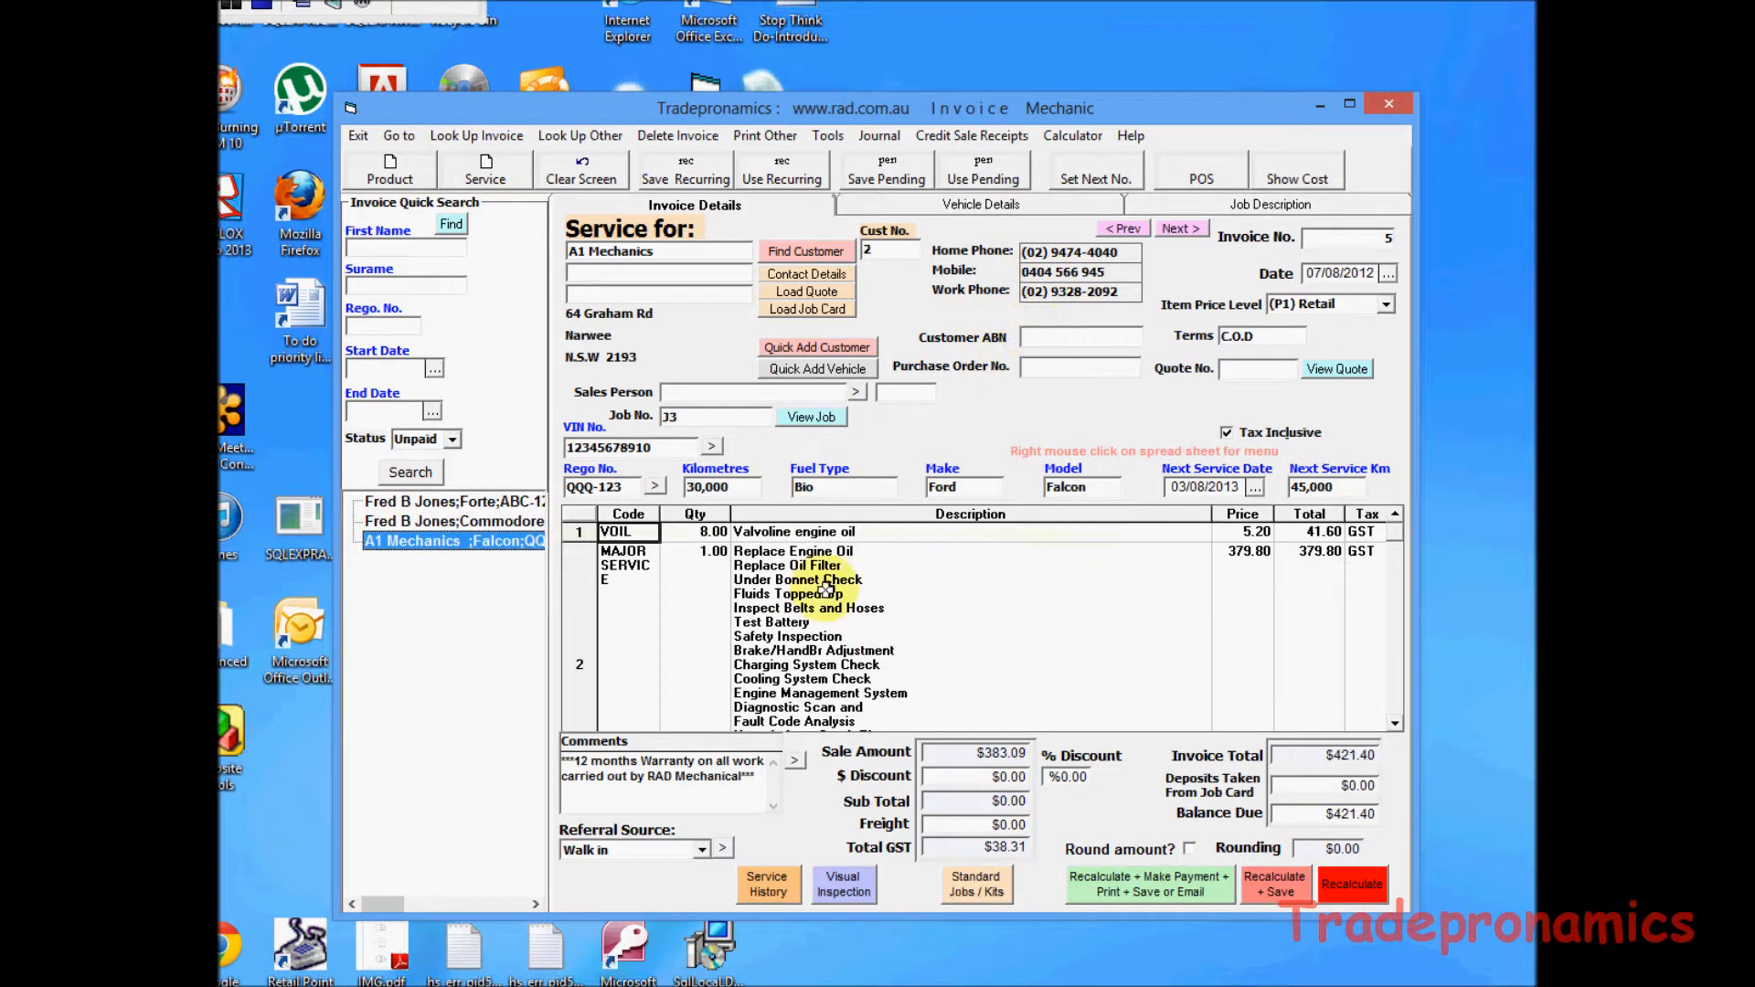
Edit the VOIL line: clear its quantity, change the description to "Valvoline engine oil's" and set the price to 10.00.
left_click(709, 532)
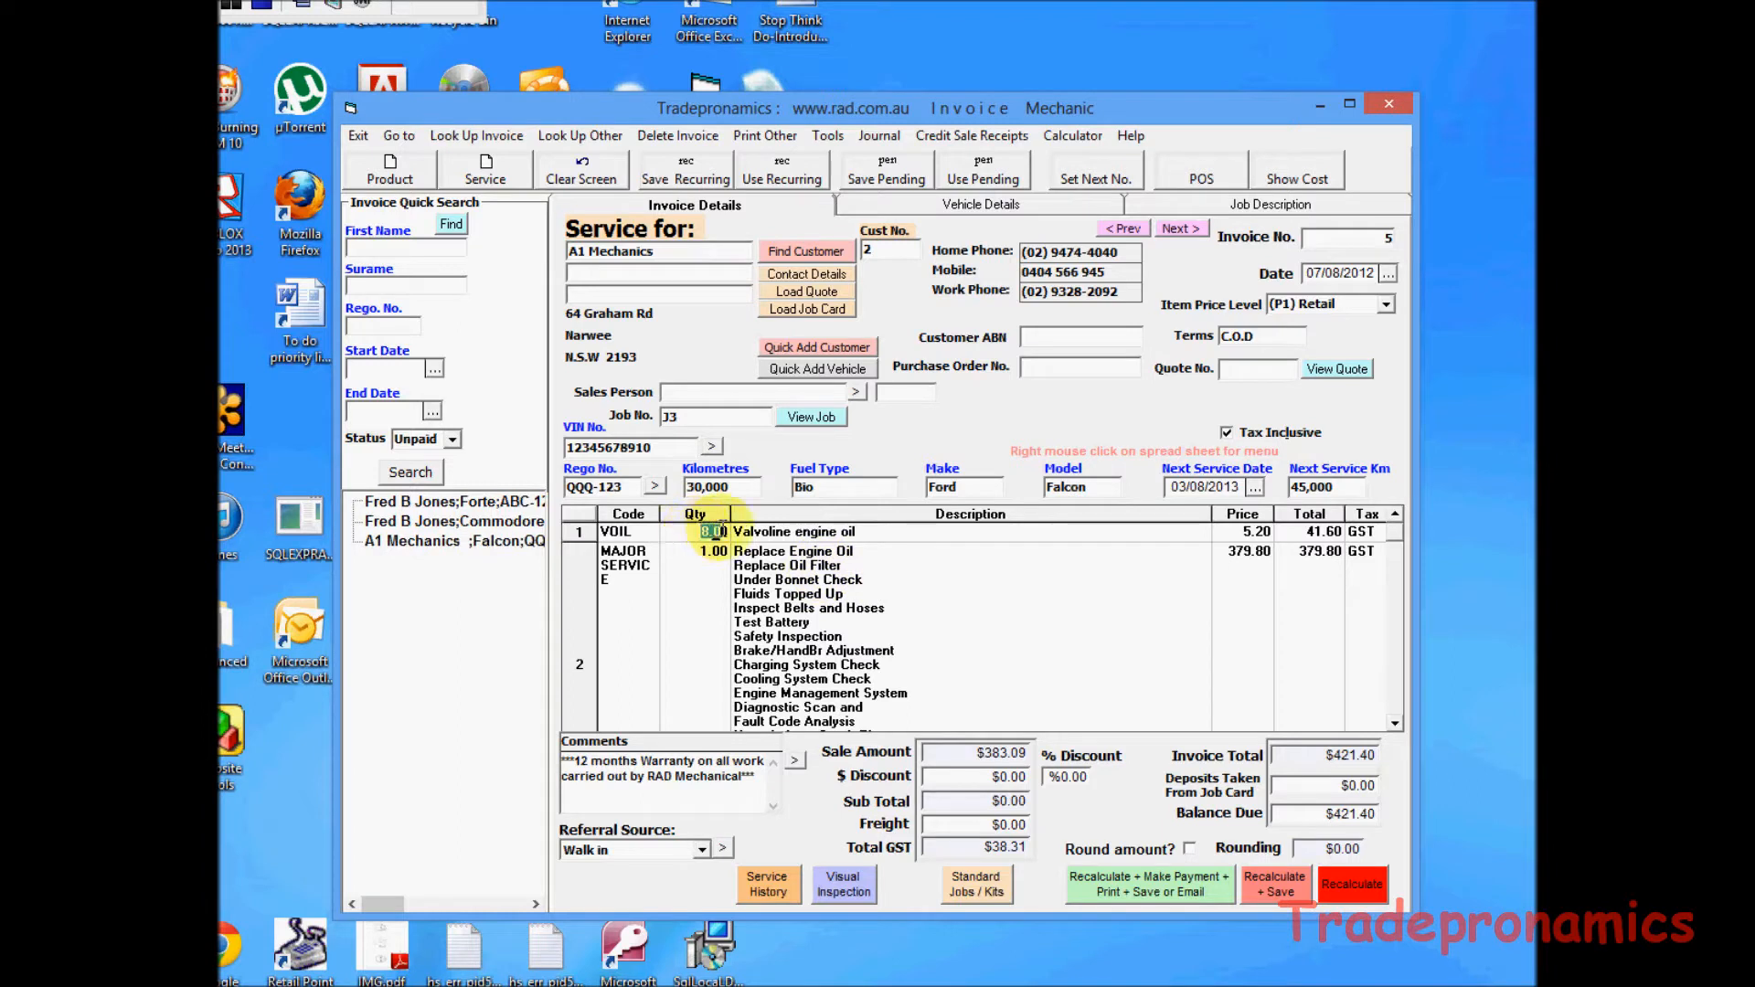
key("Delete")
left_click(875, 533)
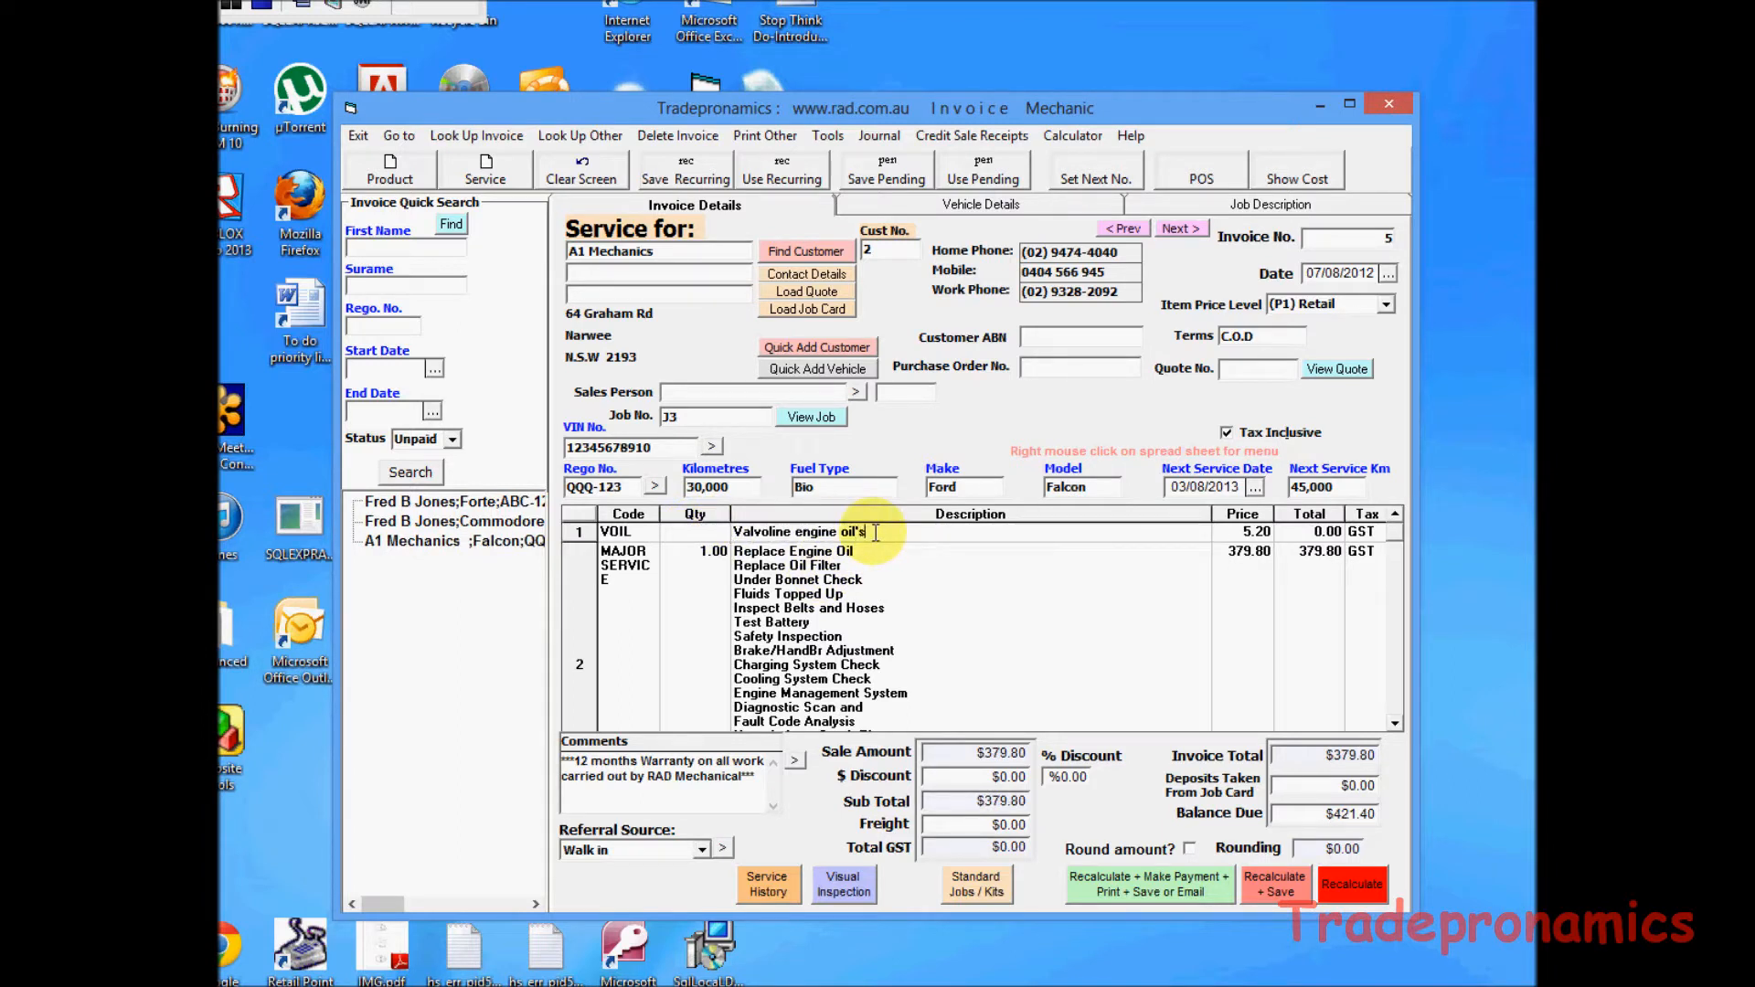
left_click(1234, 533)
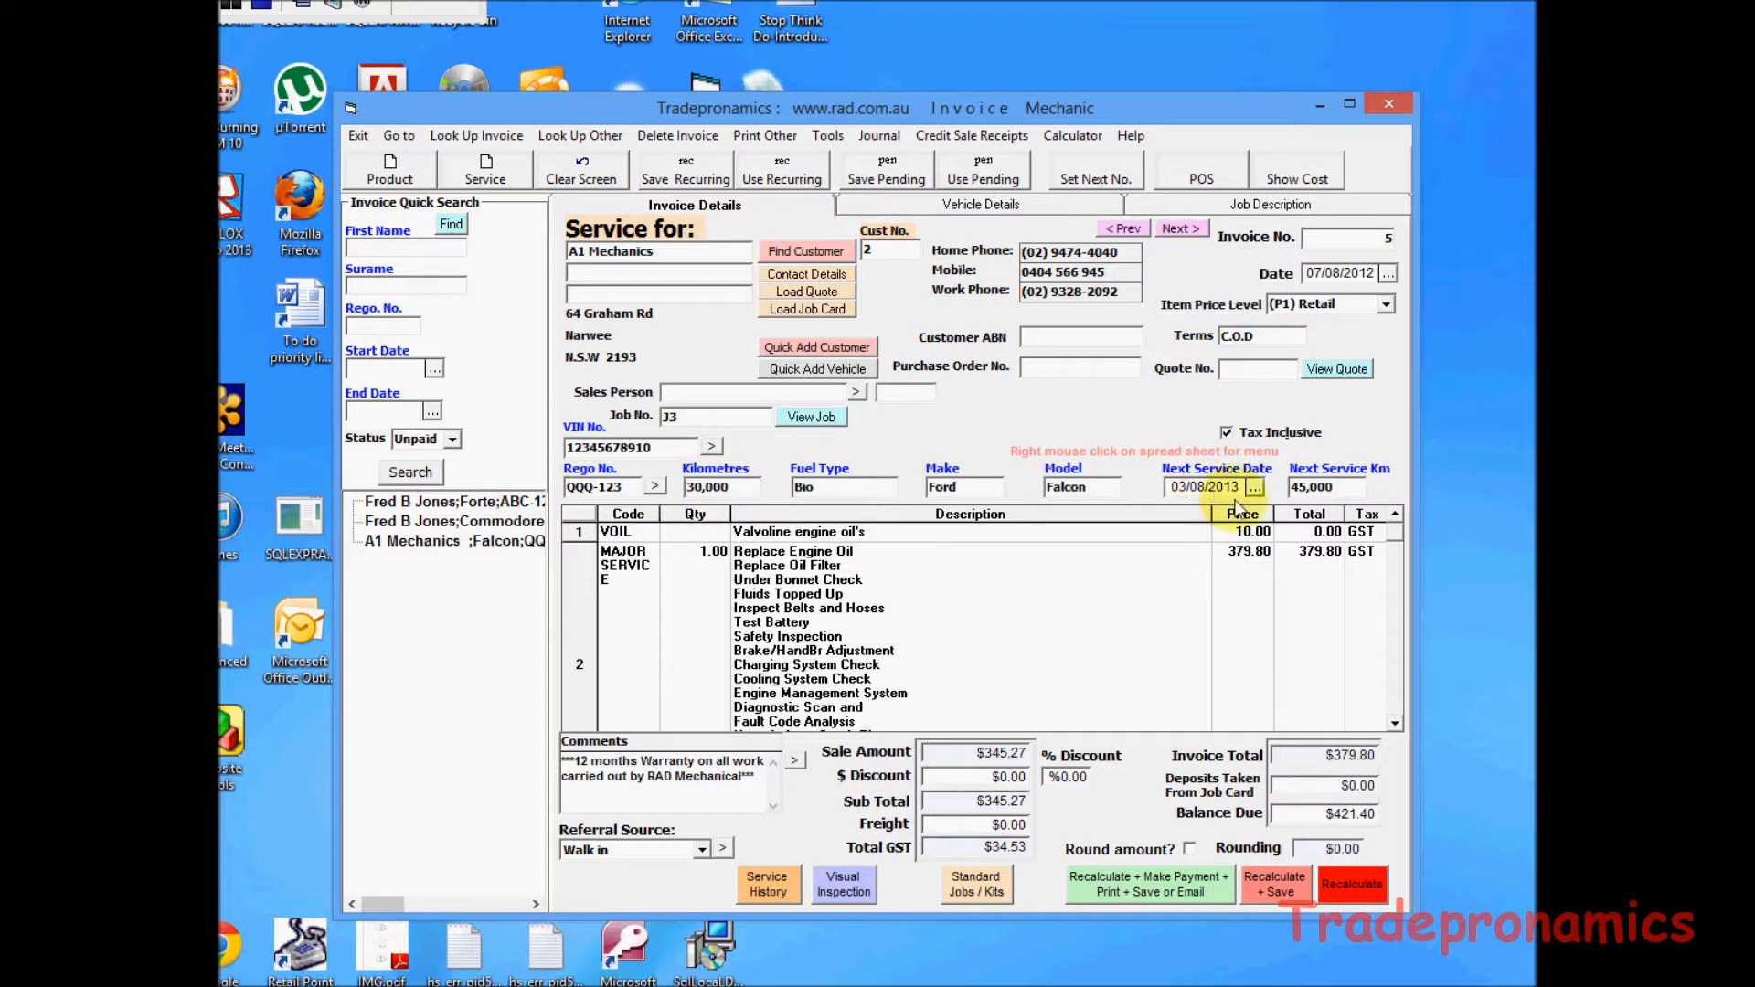
Record a Visa payment of 379.80, print and save the changes to the existing invoice, and review the printed tax invoice.
left_click(1139, 889)
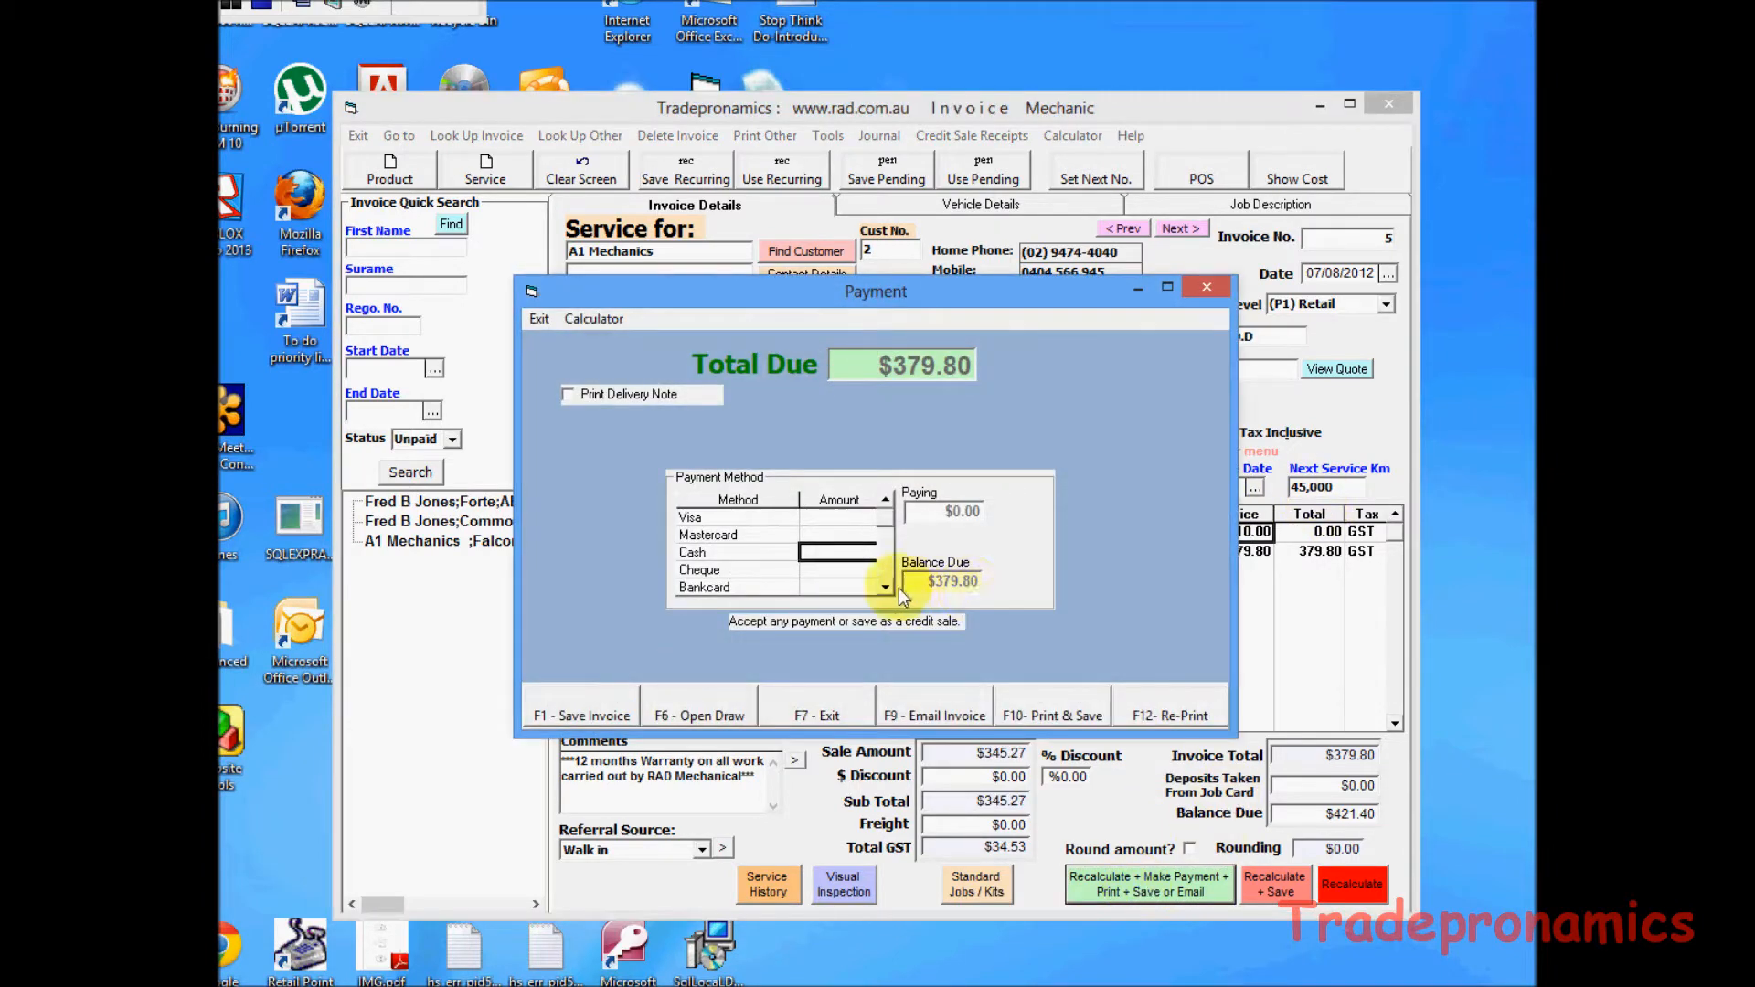
left_click(832, 516)
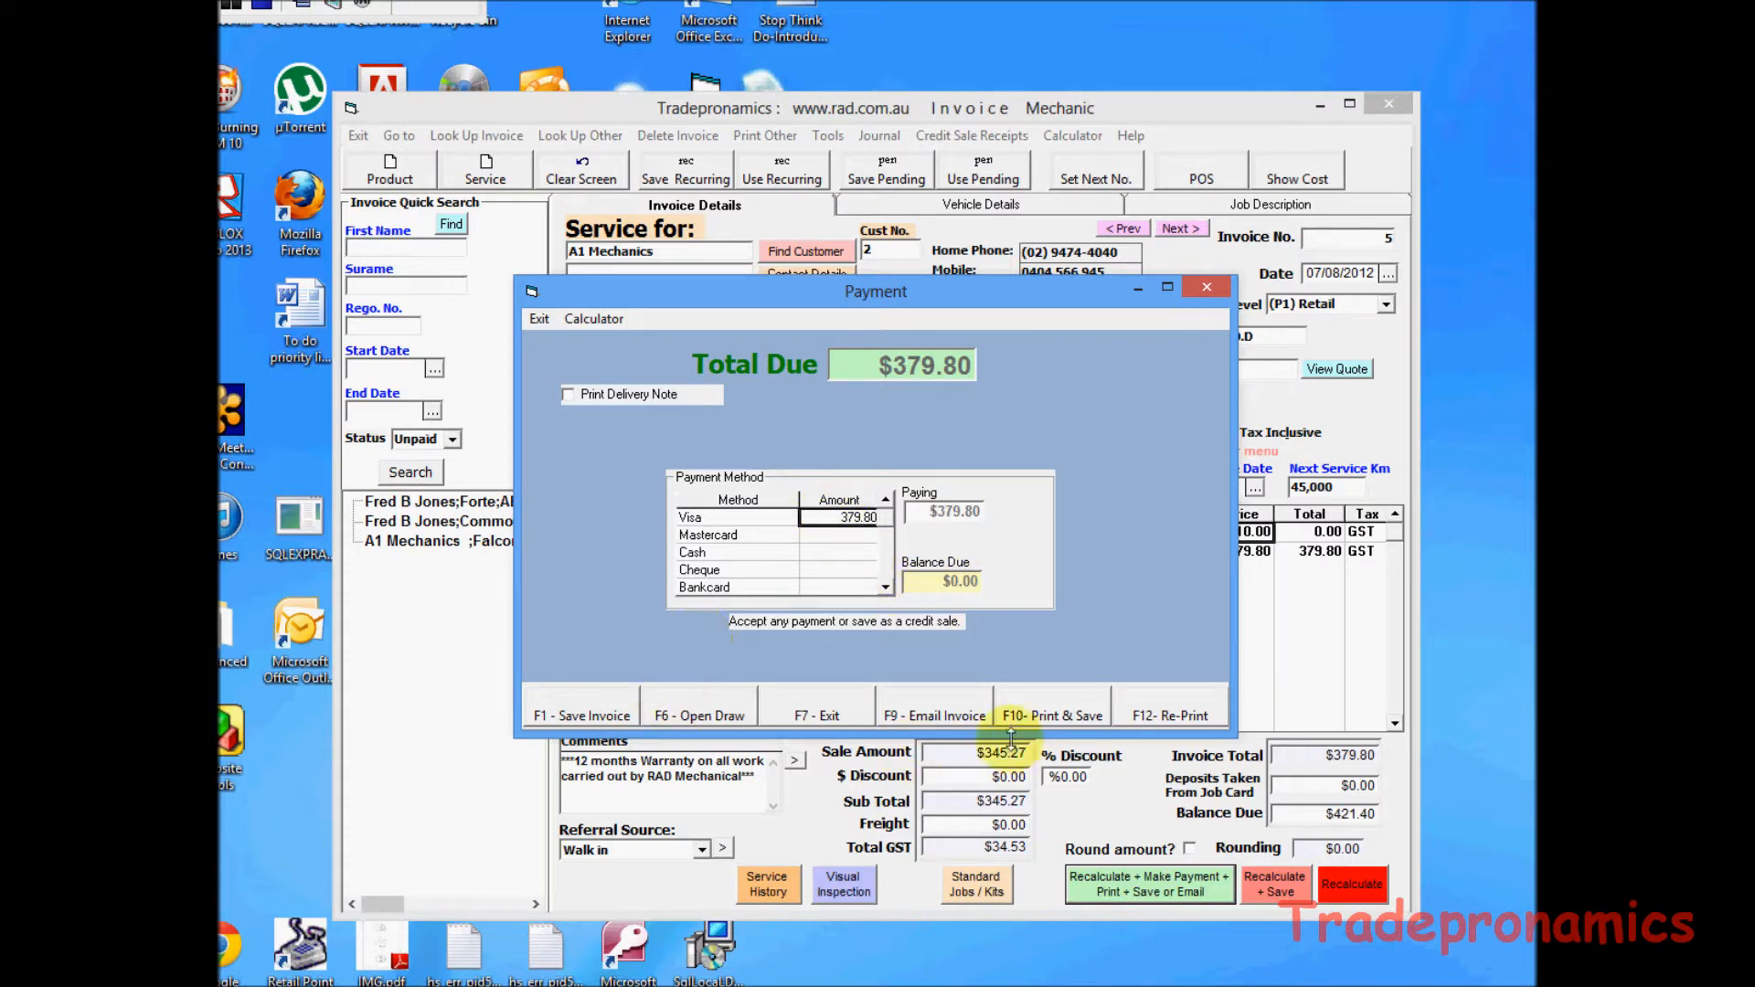
left_click(1060, 717)
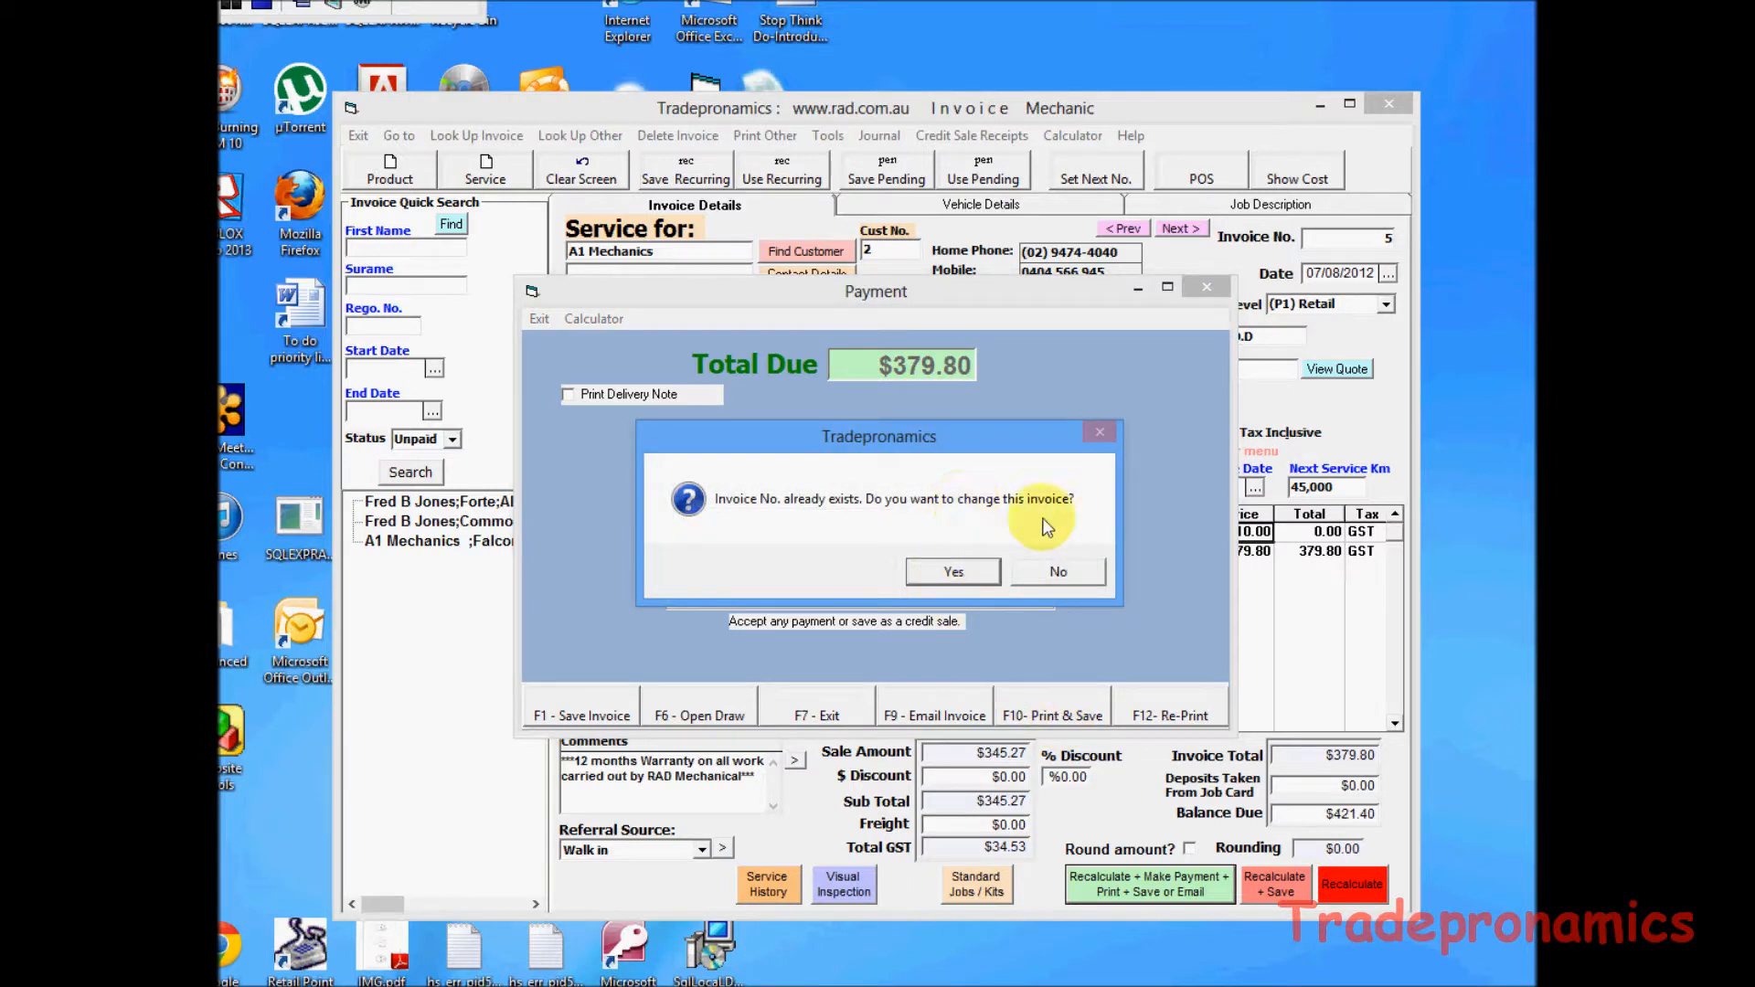
left_click(952, 578)
left_click(952, 578)
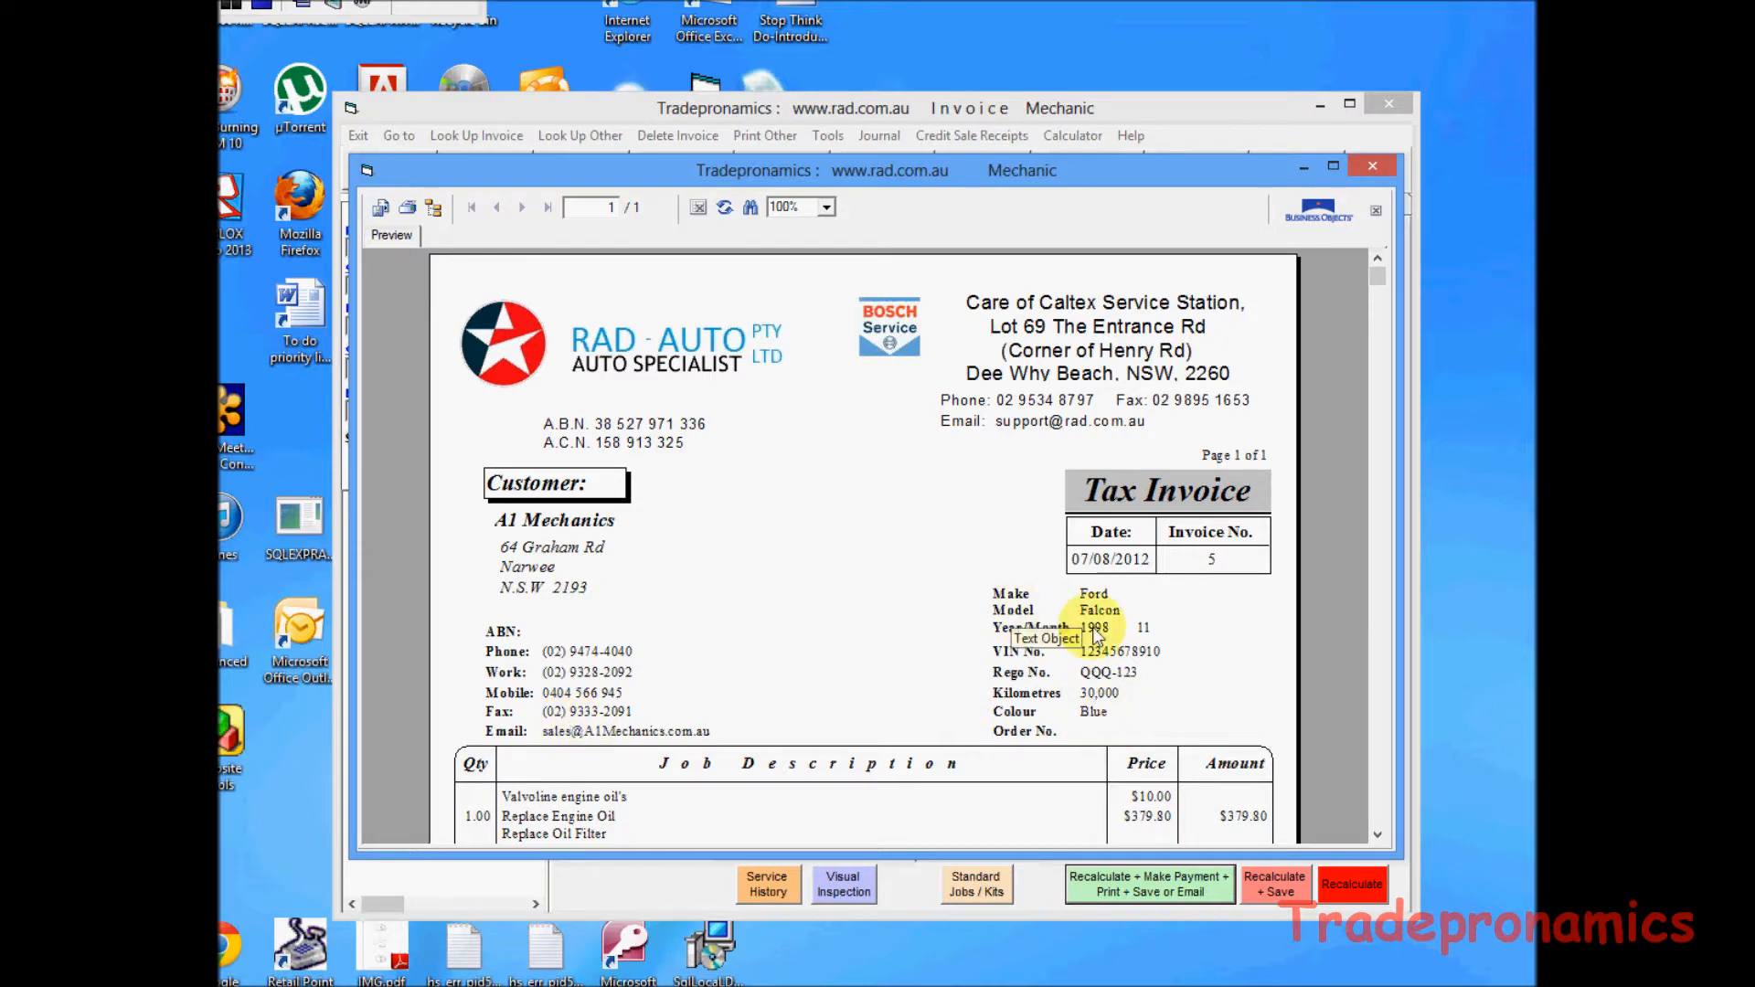
scroll(1382, 819, "down", 8)
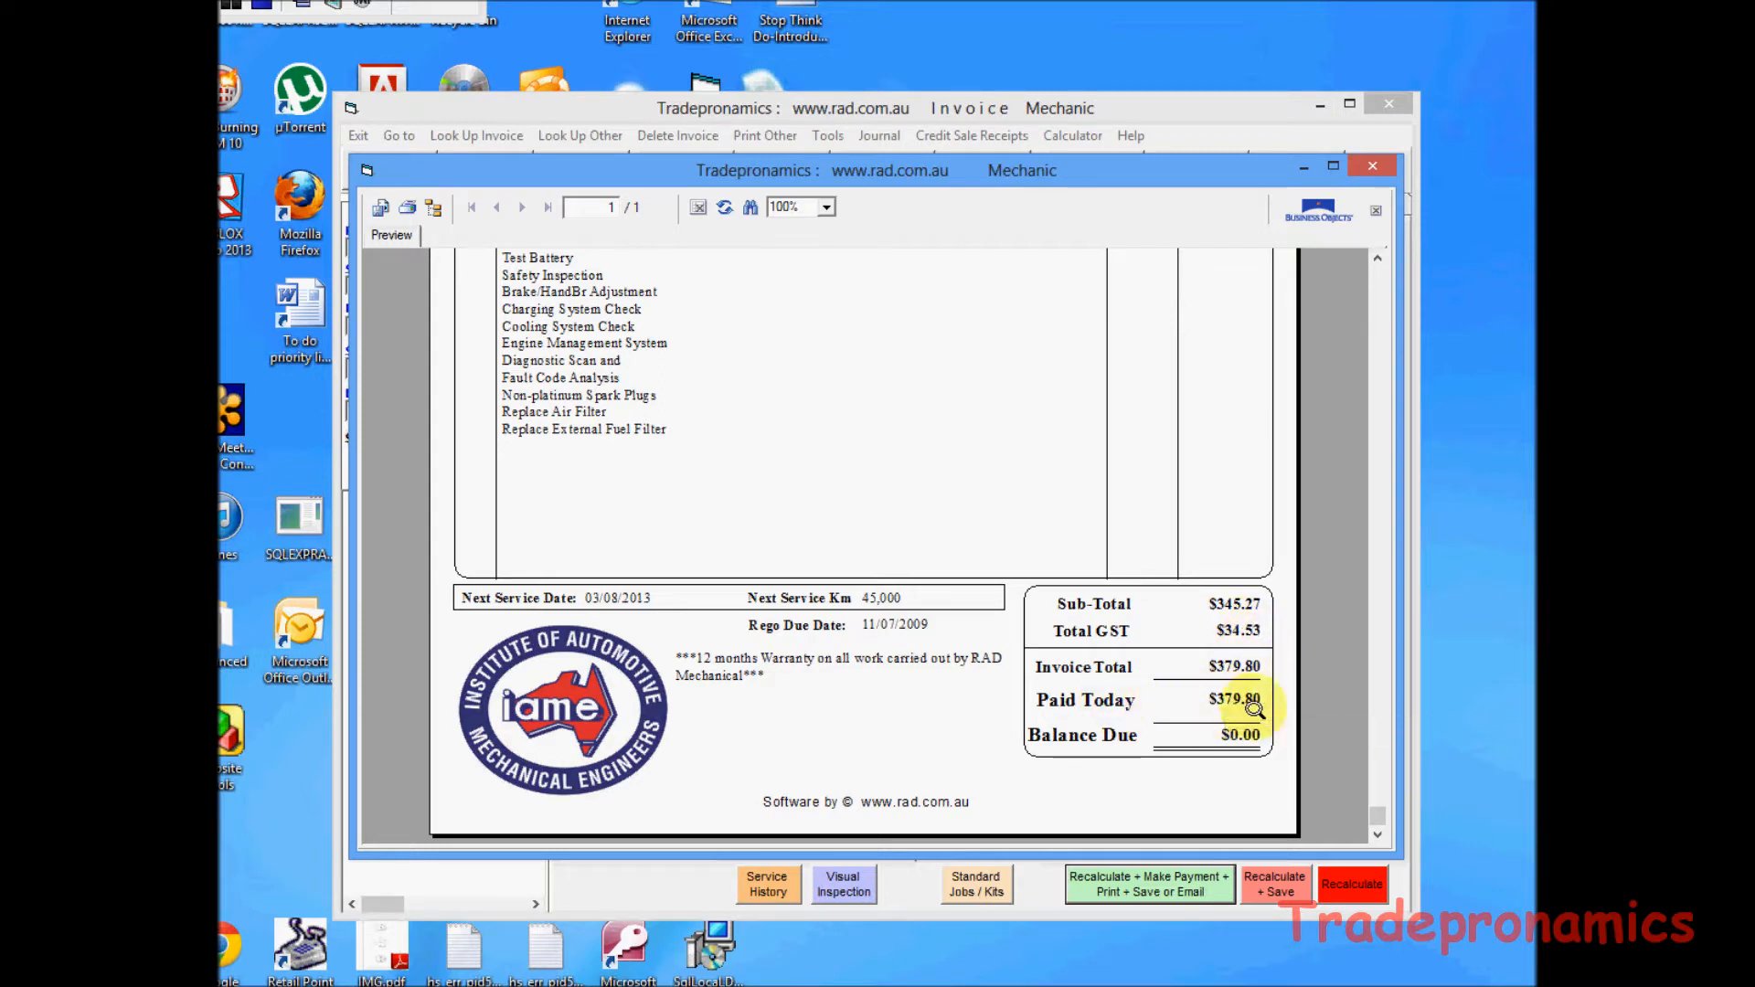
left_click(1372, 168)
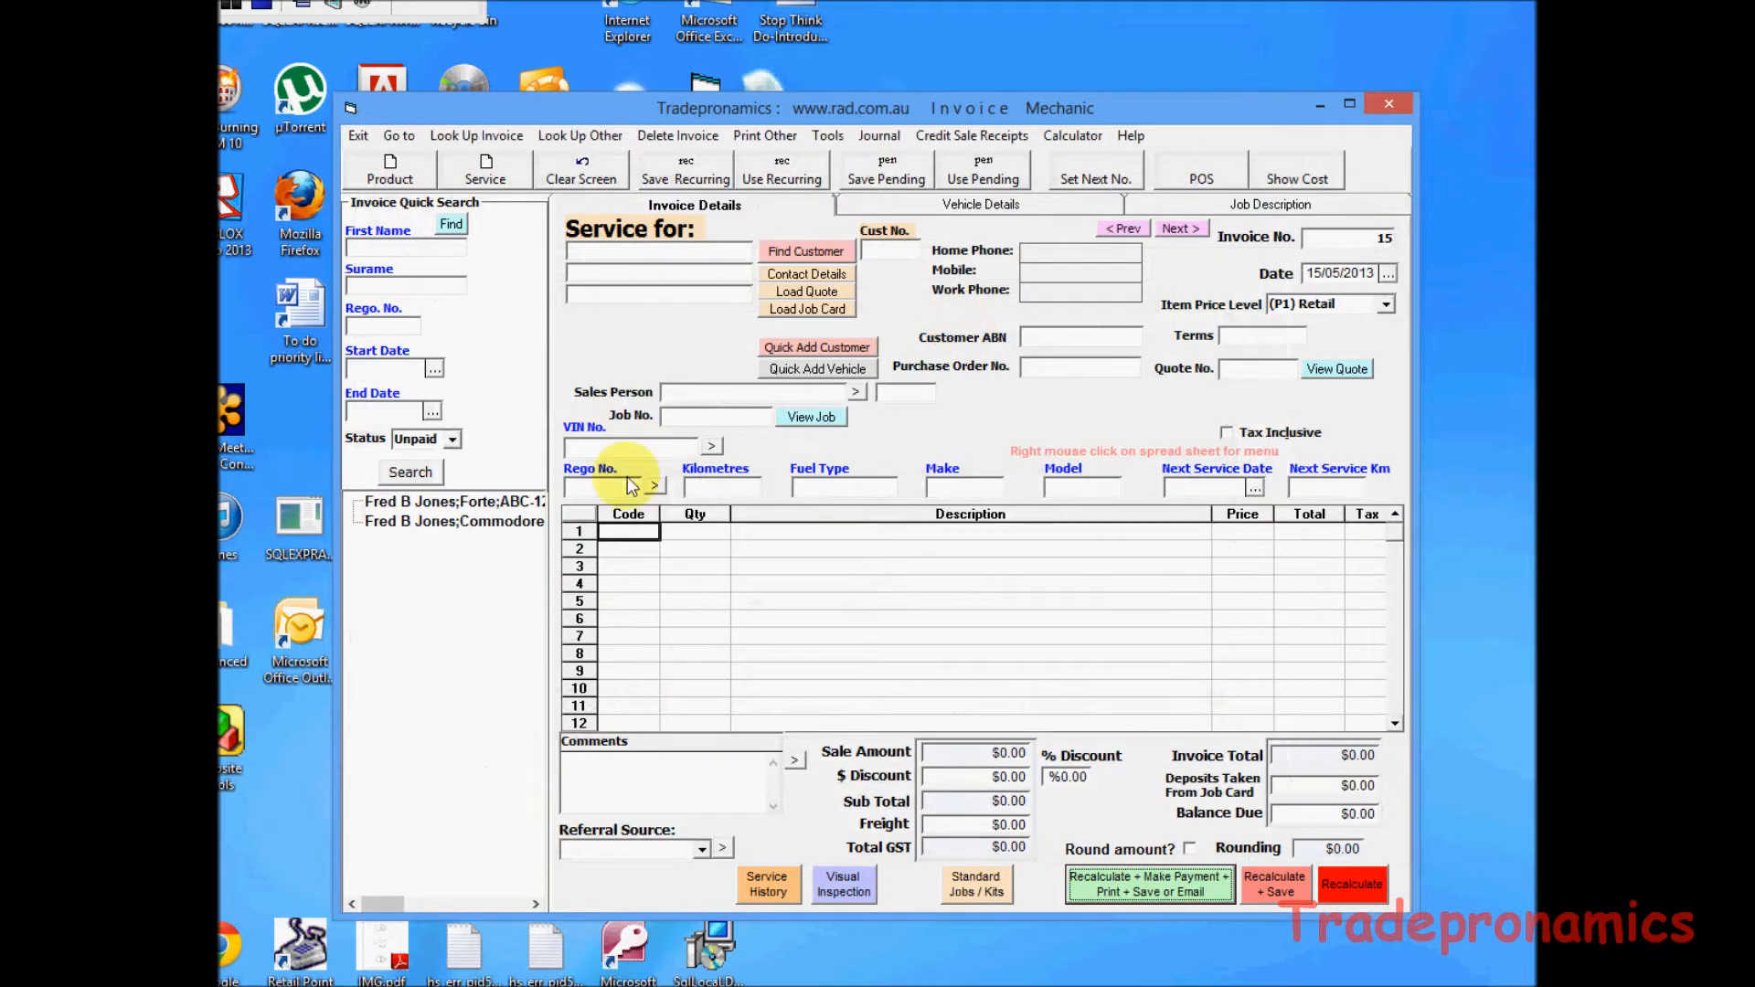
View the unpaid Commodore invoice from the quick search results, and clear the invoice screen.
left_click(443, 520)
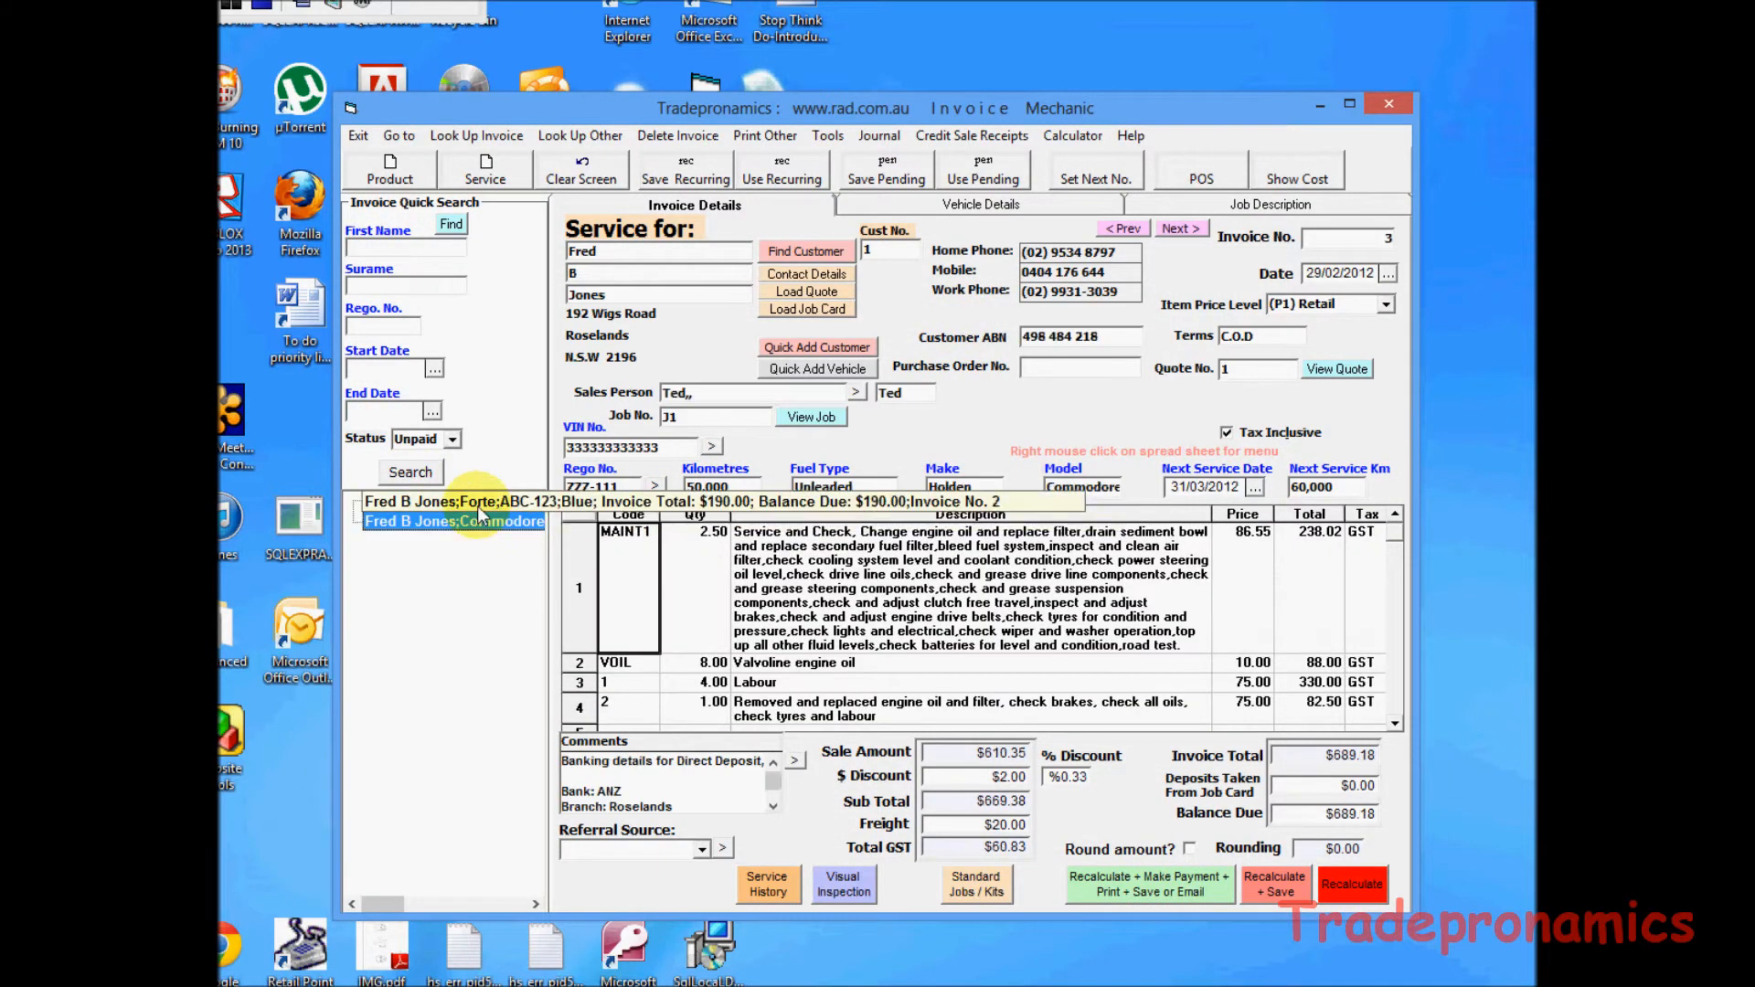
left_click(477, 508)
left_click(488, 523)
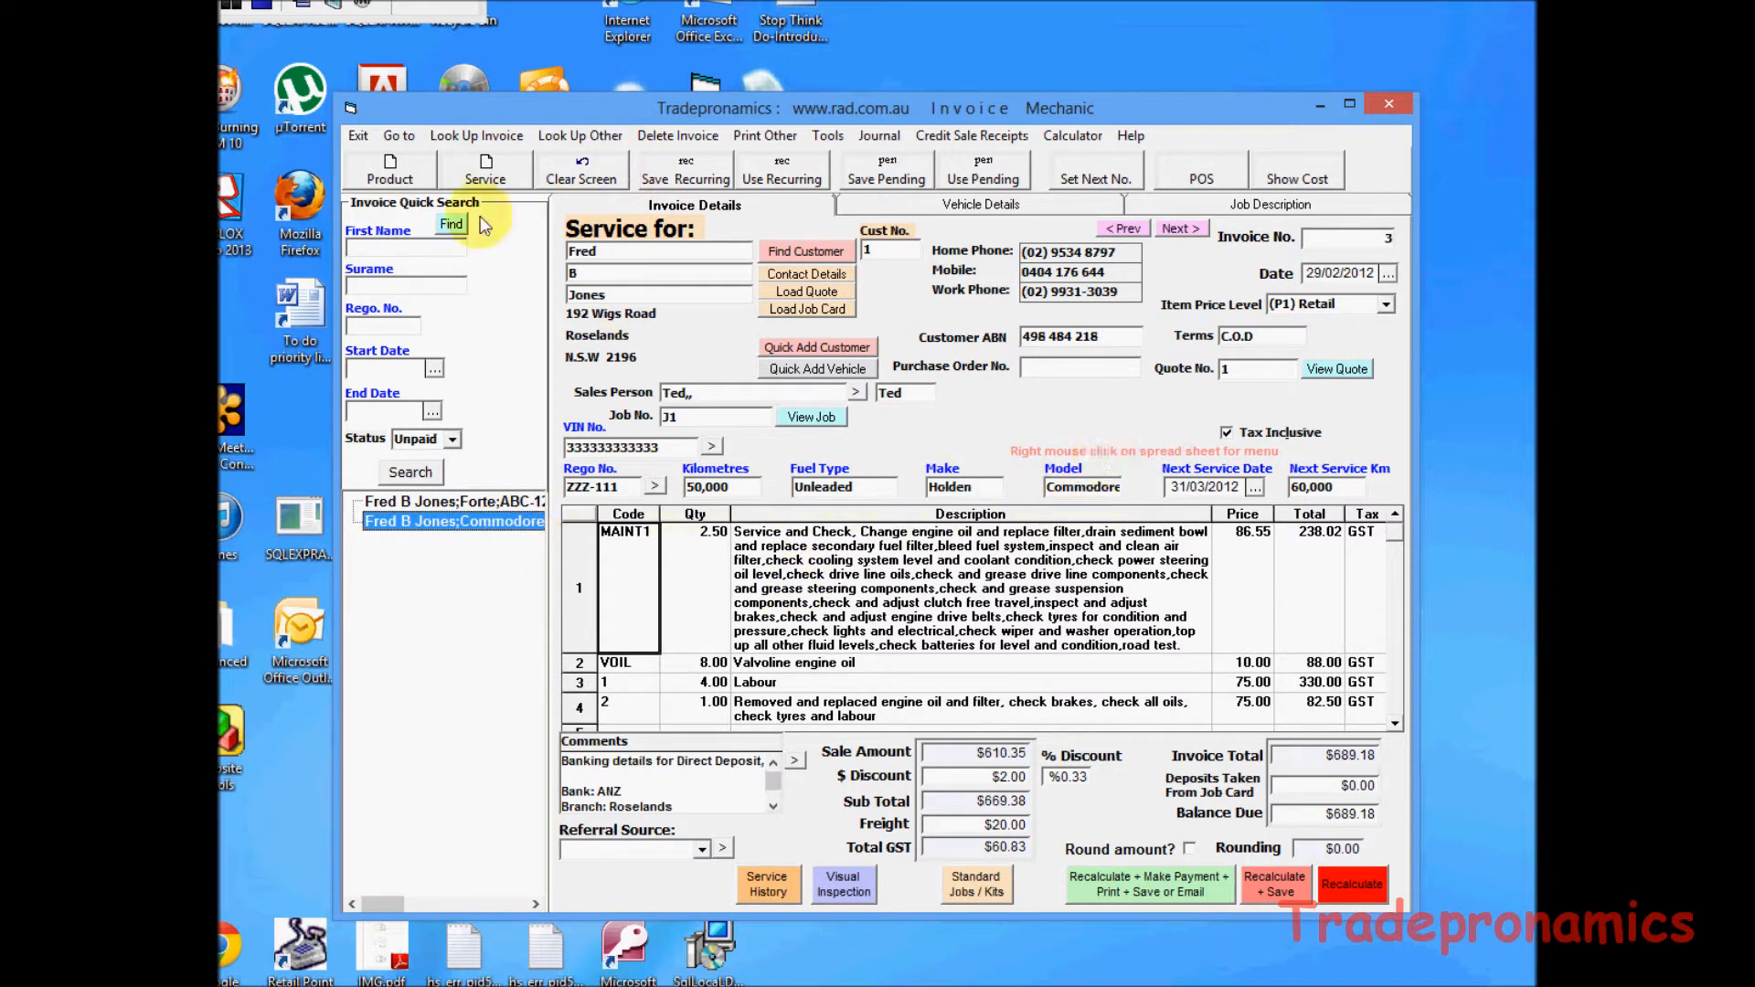
left_click(583, 171)
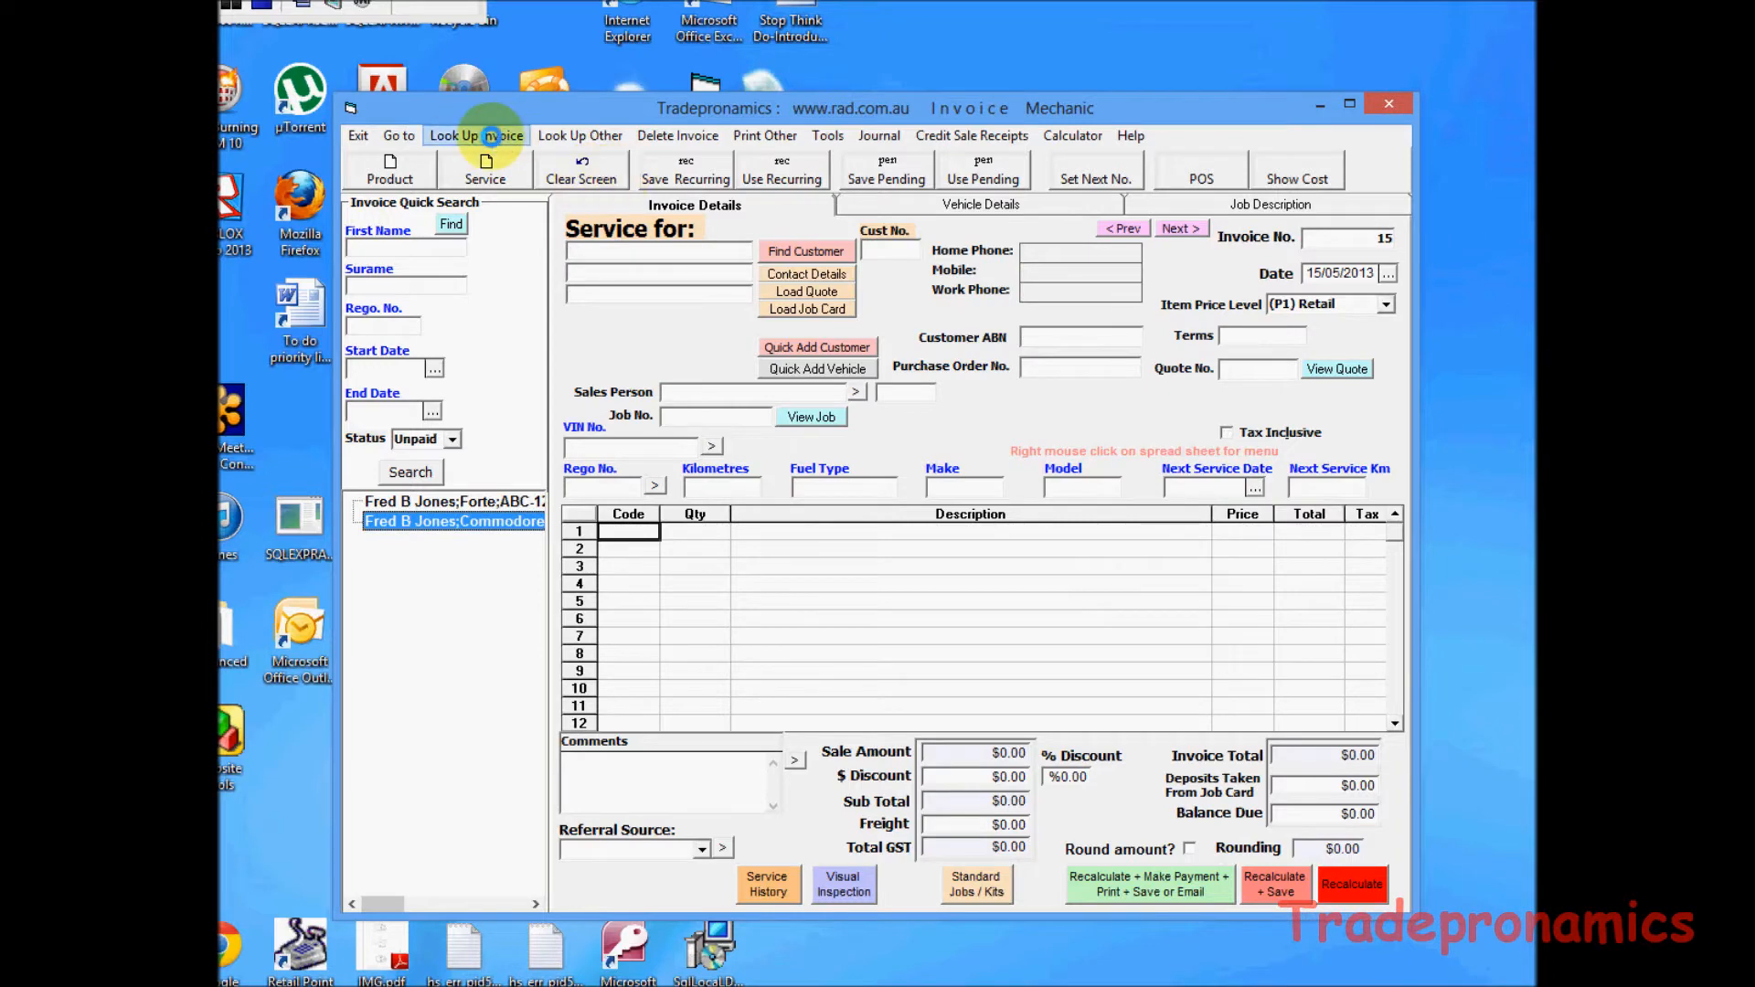
Look up invoices by rego number "q" and by first name "f", clearing the criteria after each search.
left_click(492, 137)
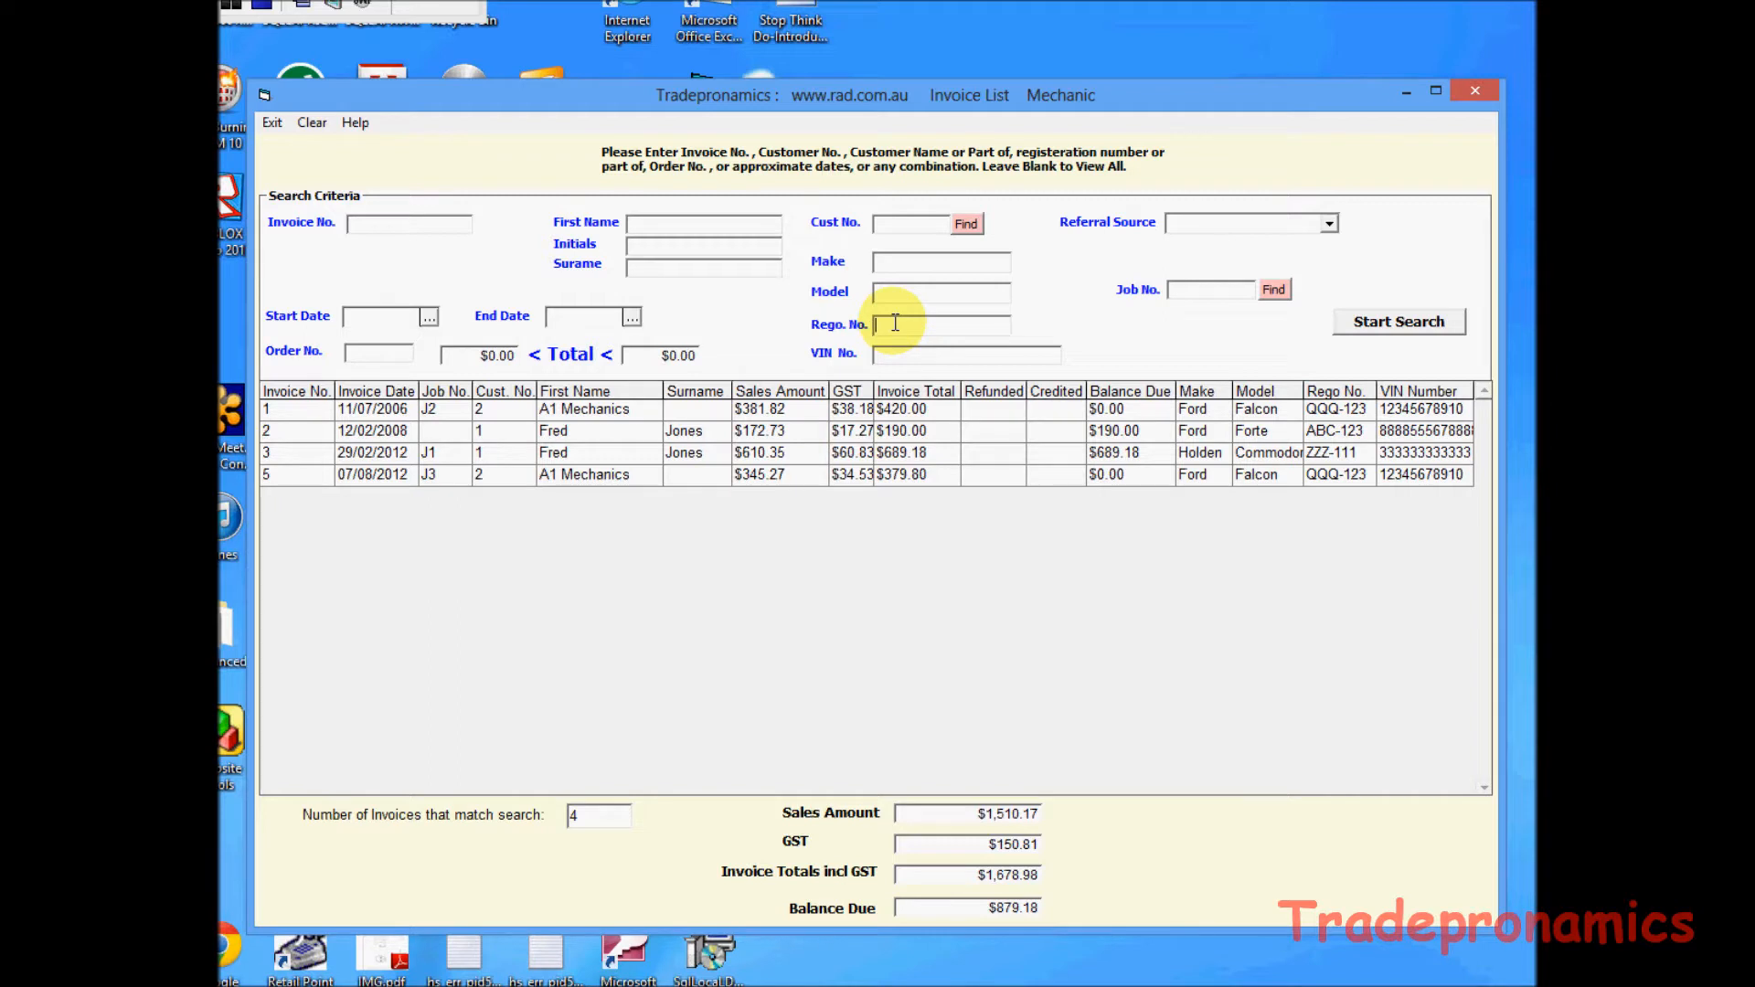
type("q")
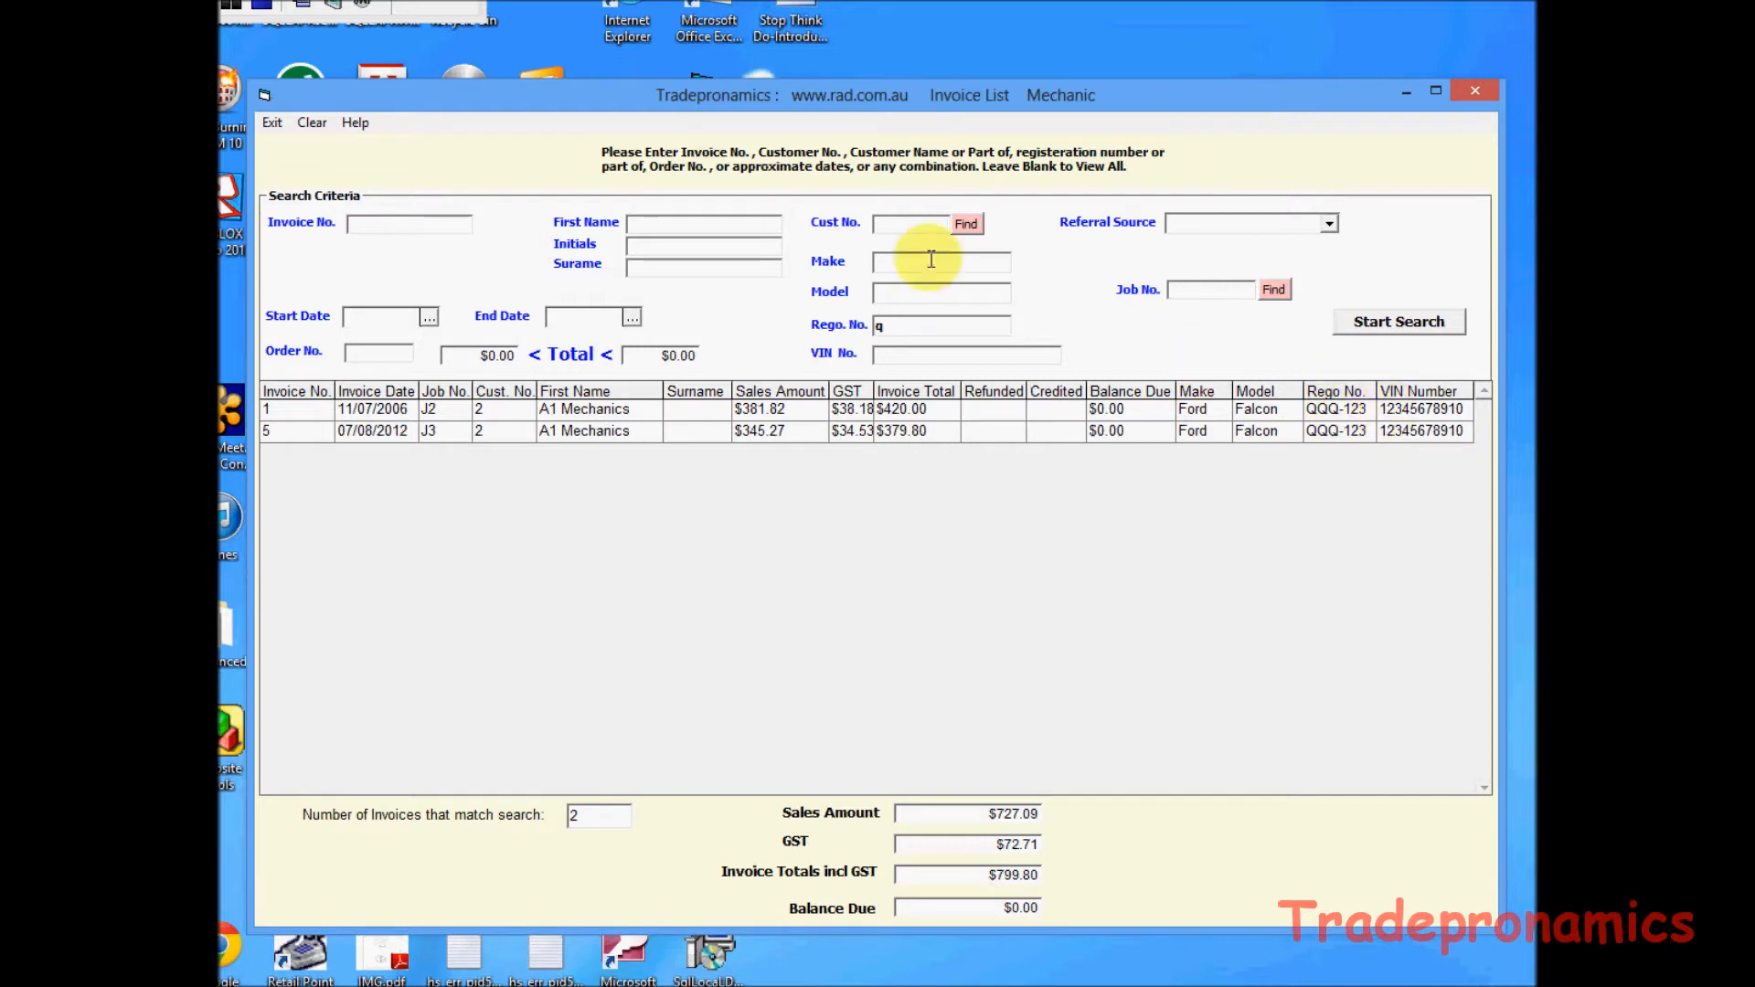
left_click(312, 124)
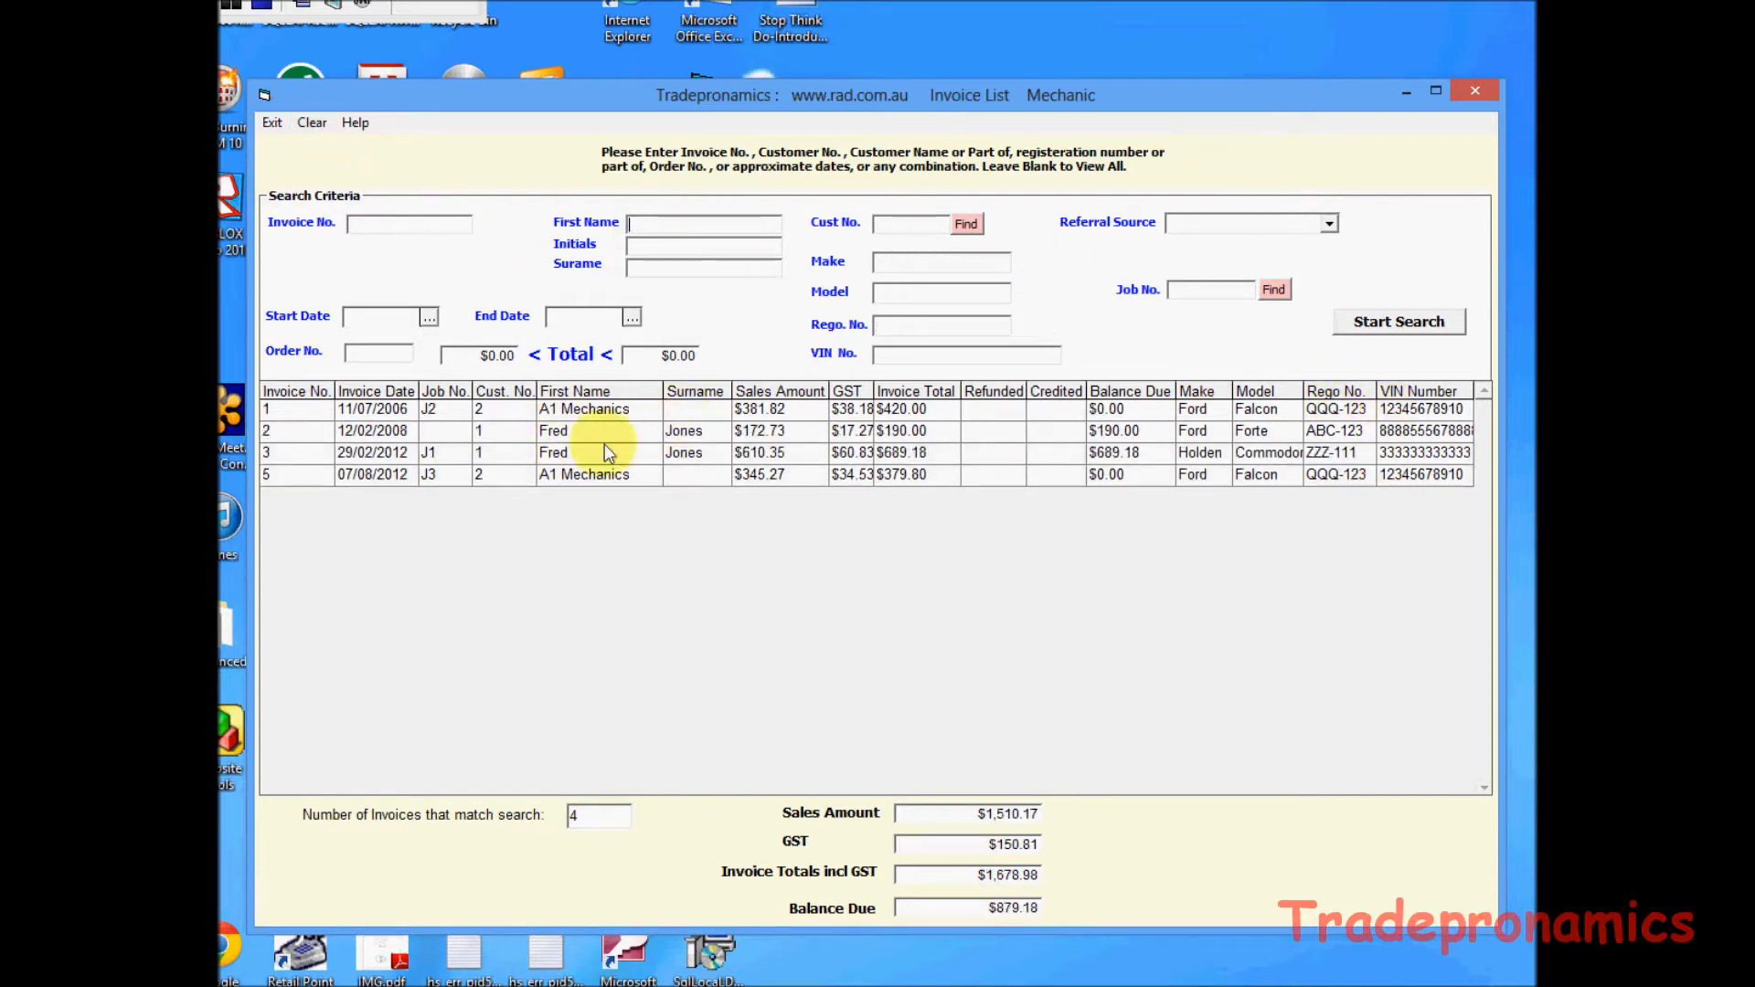
left_click(726, 230)
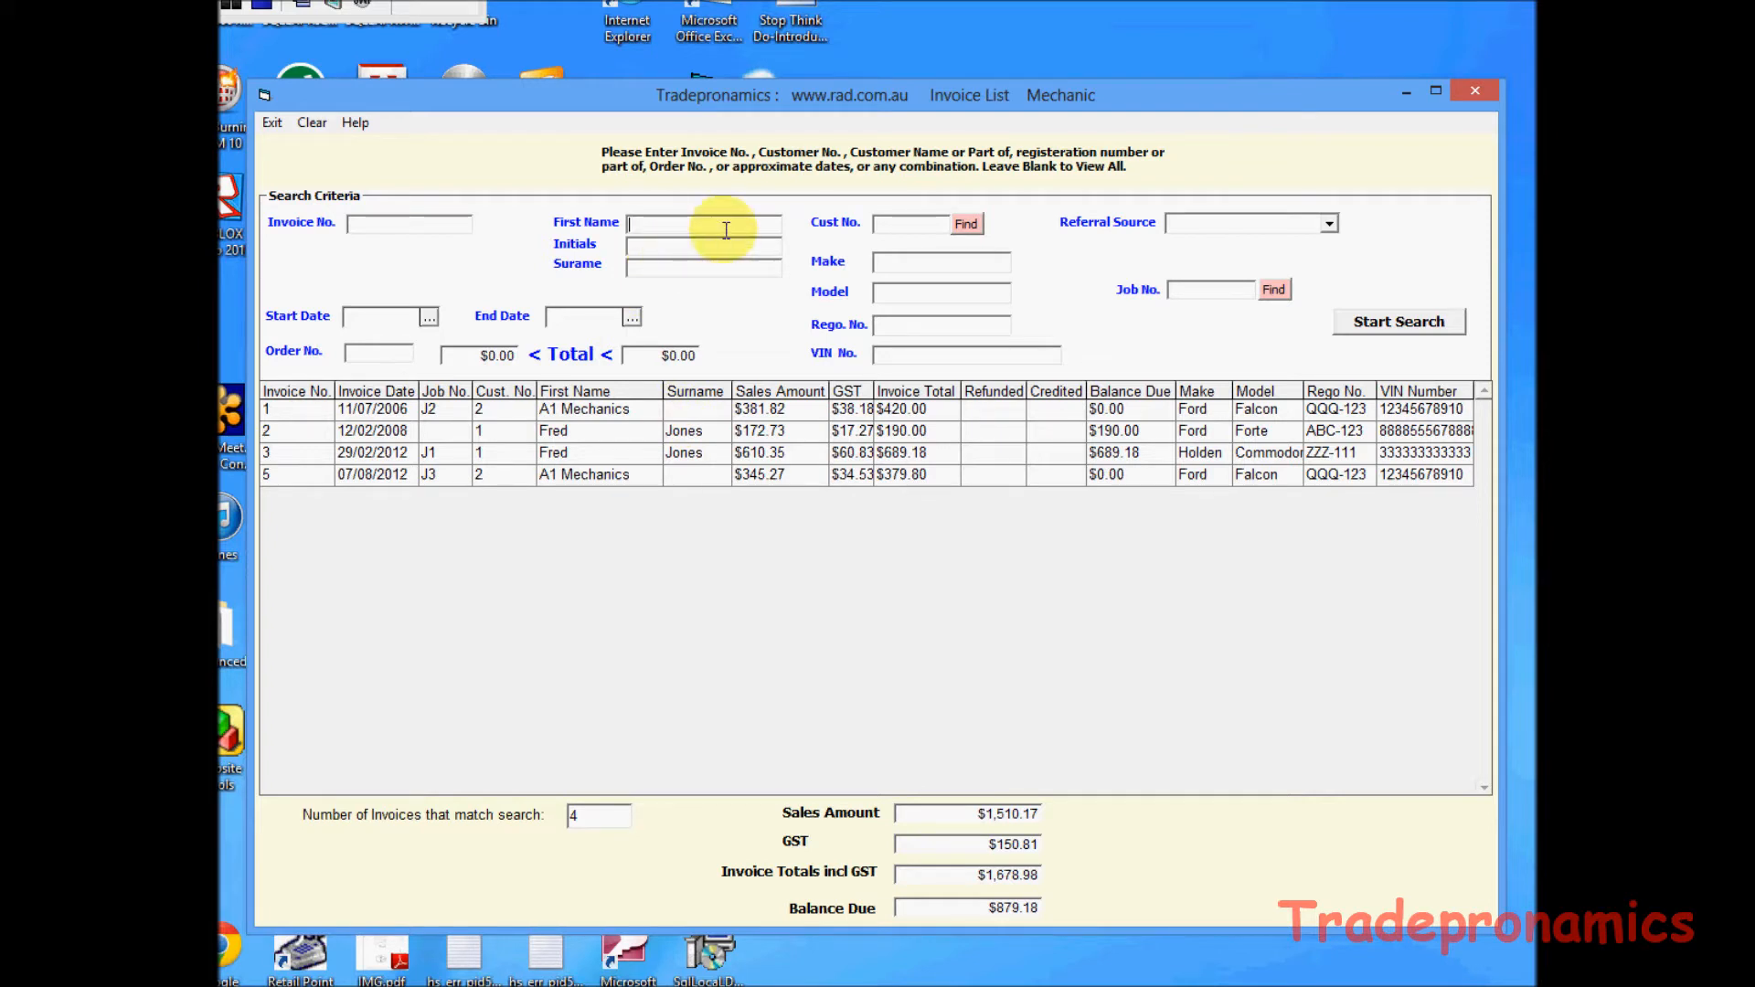
type("f")
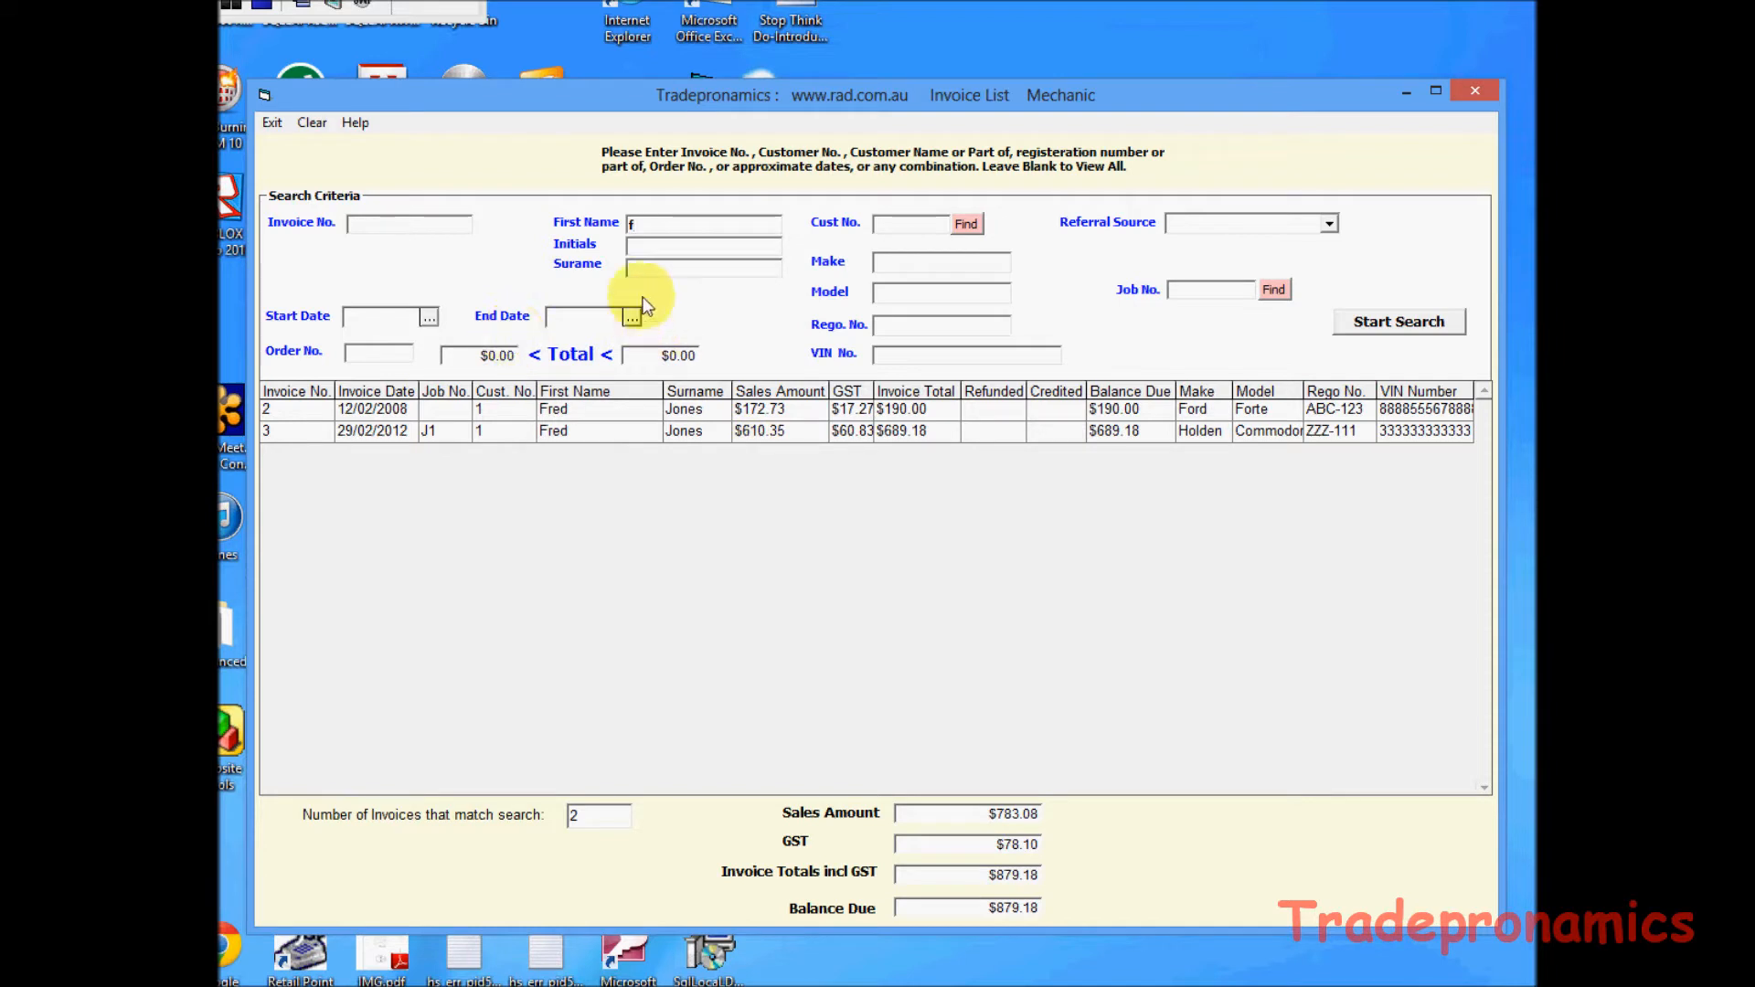
key("BackSpace")
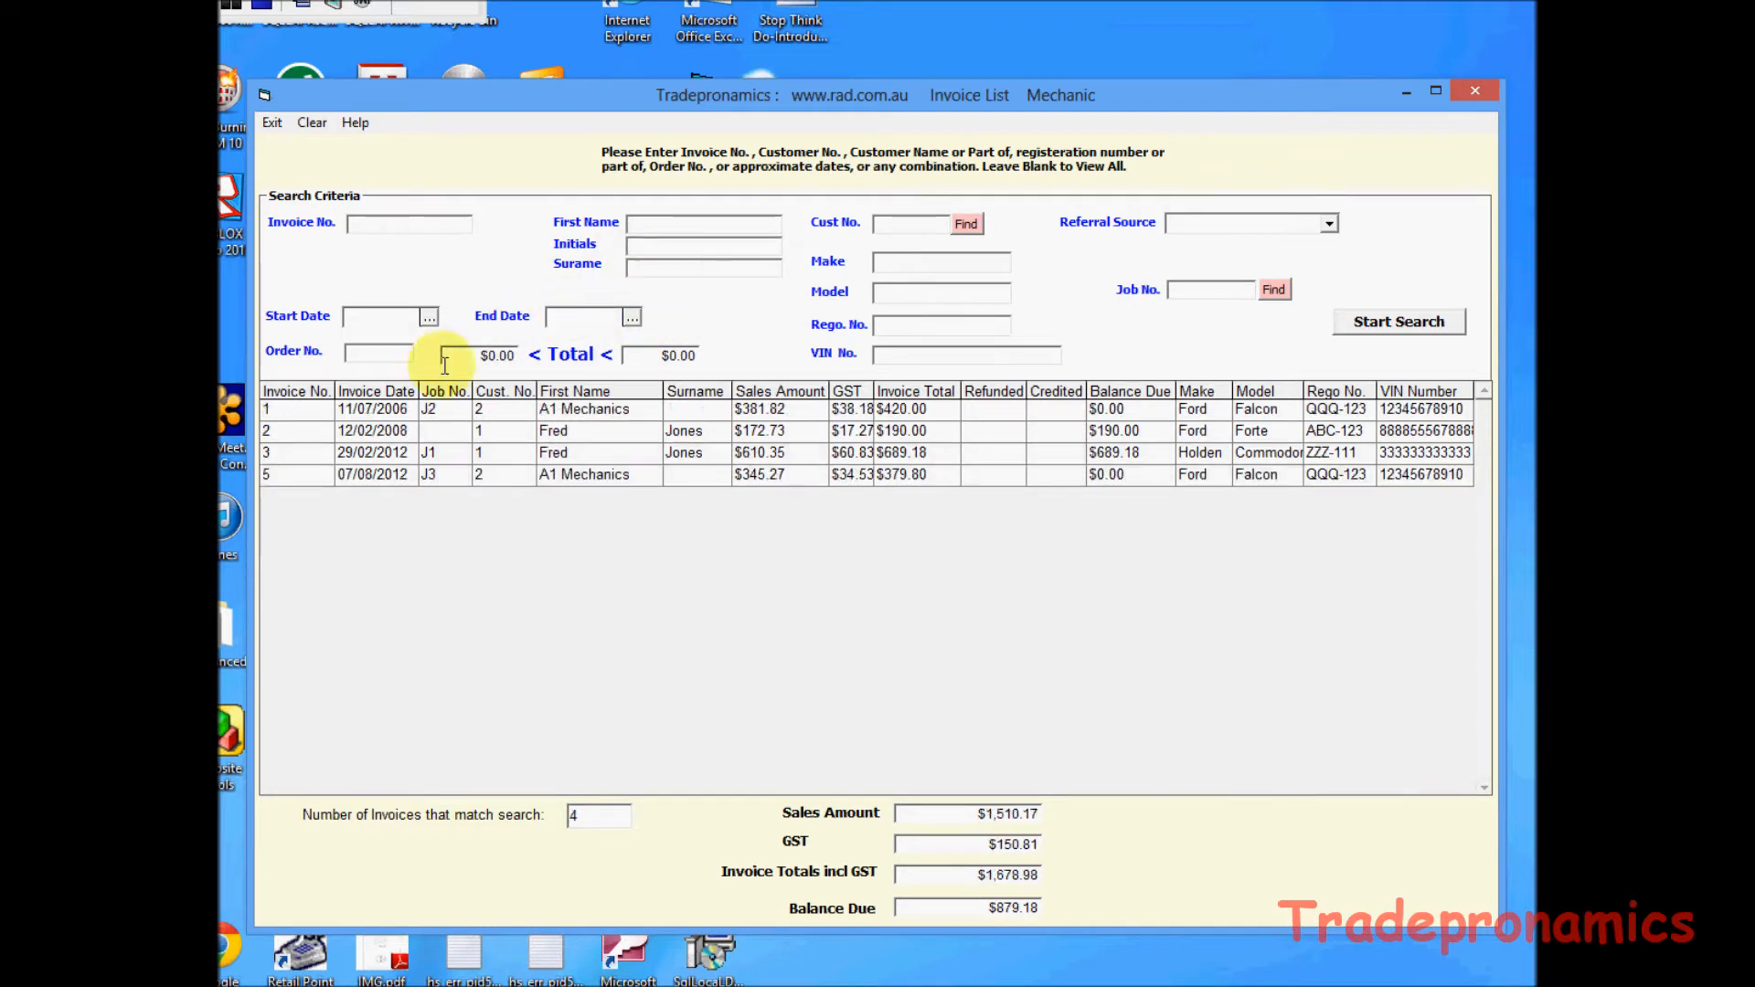
Filter the invoice list by start date 01/05/2012, check the GST total, and clear the search criteria.
left_click(428, 318)
left_click(544, 213)
double_click(478, 260)
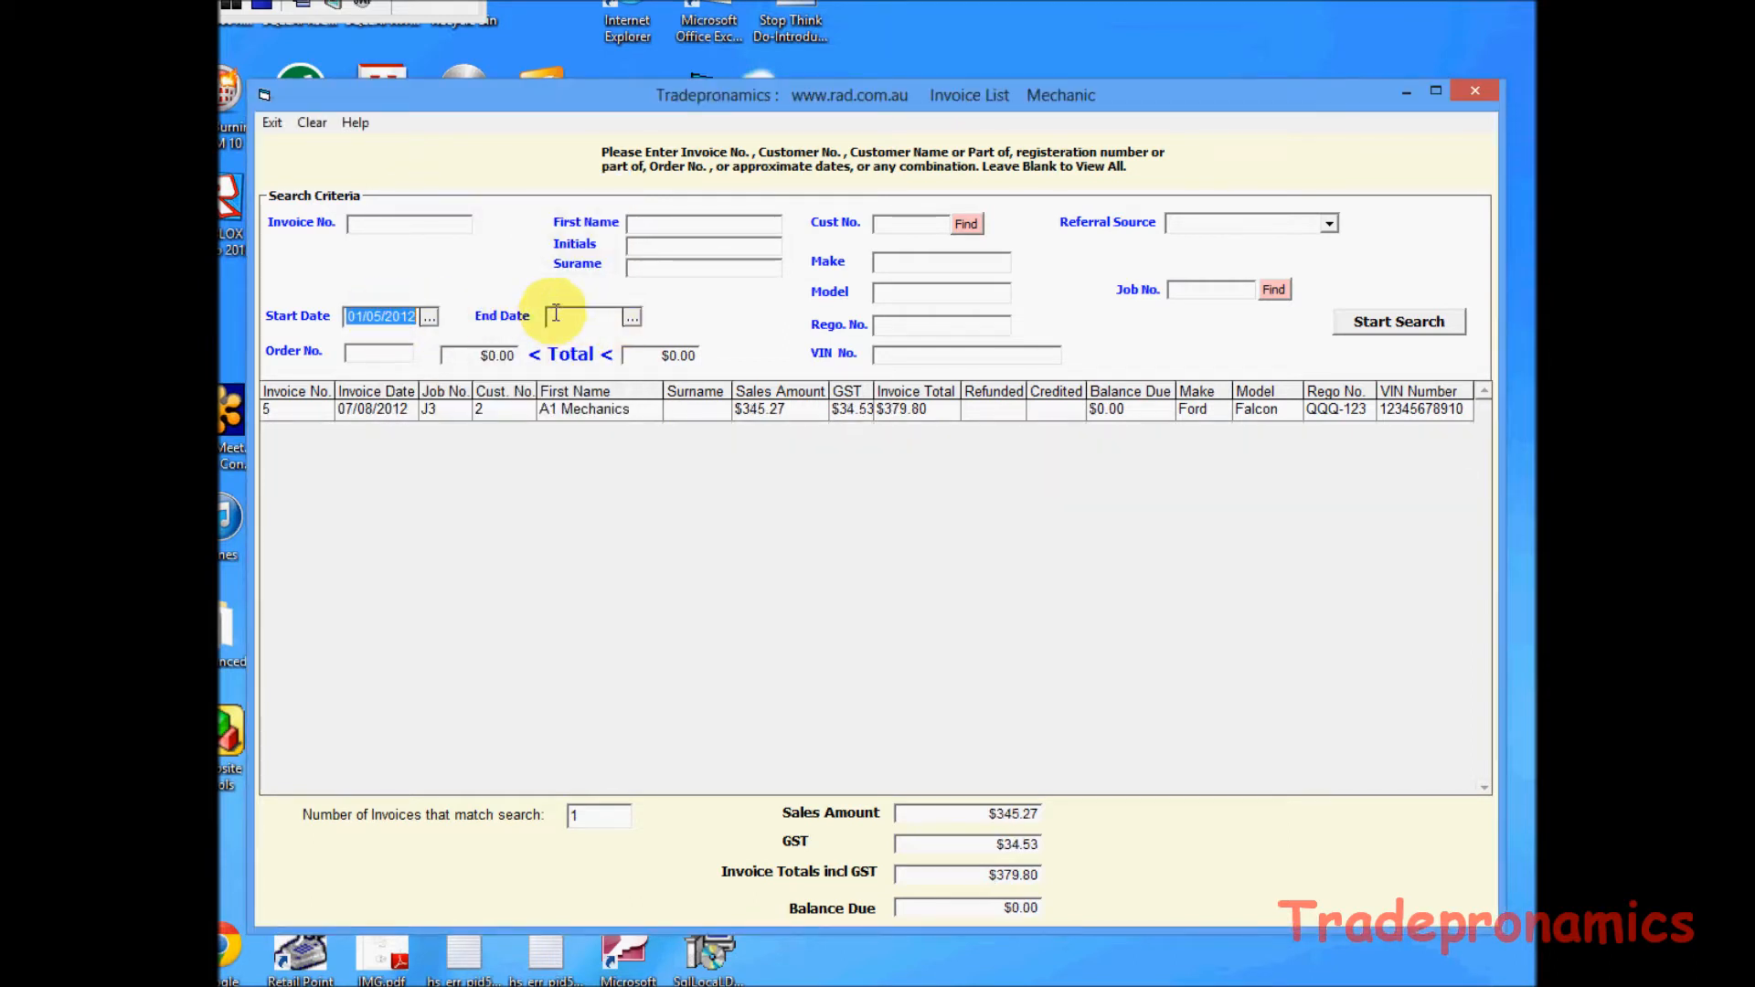
left_click(992, 844)
left_click(973, 844)
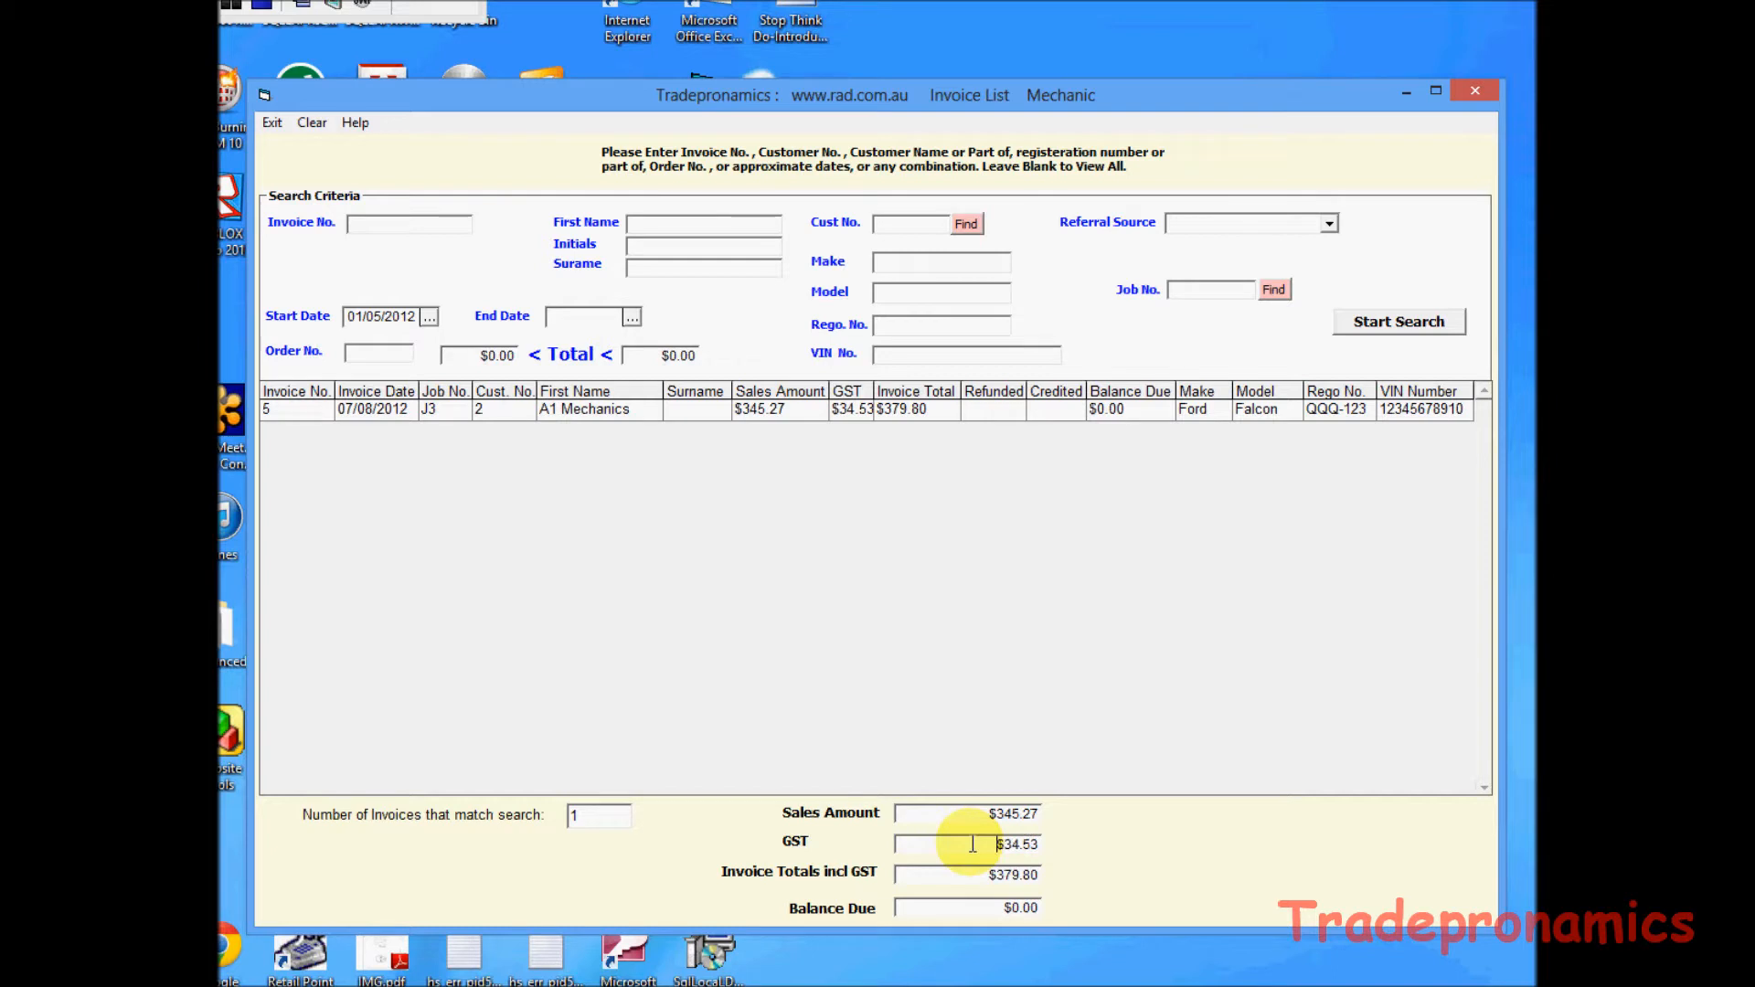
double_click(1005, 844)
left_click(1026, 844)
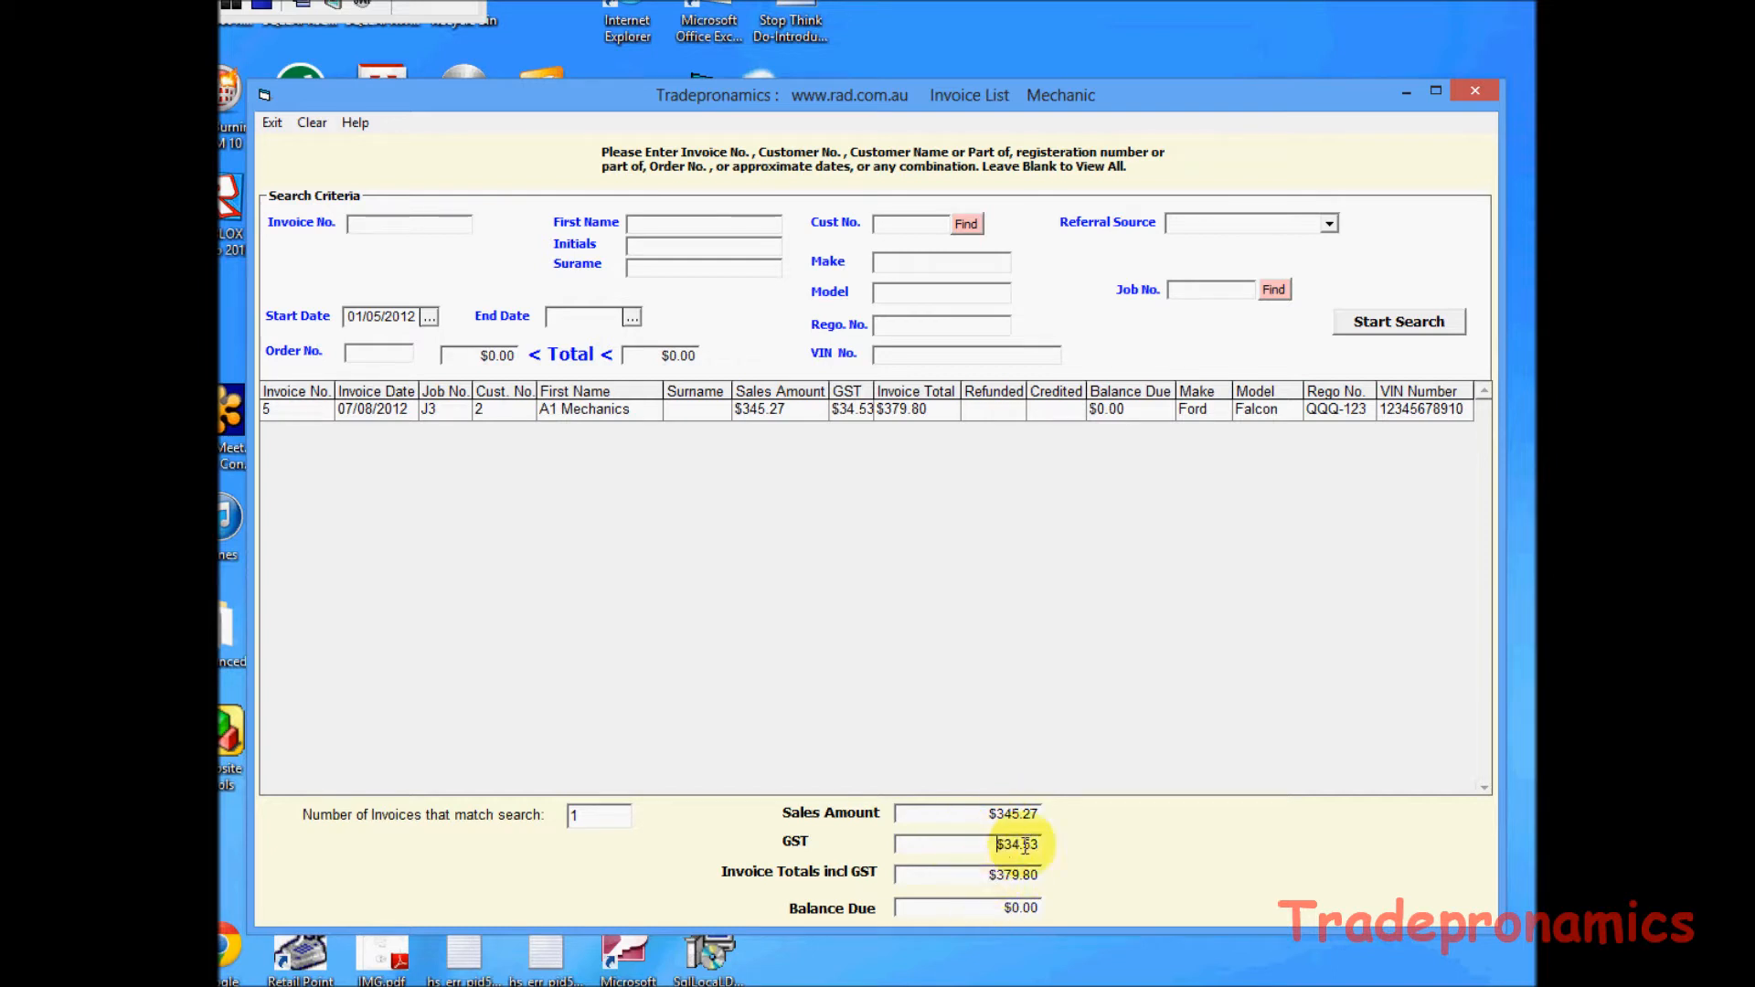
left_click(311, 122)
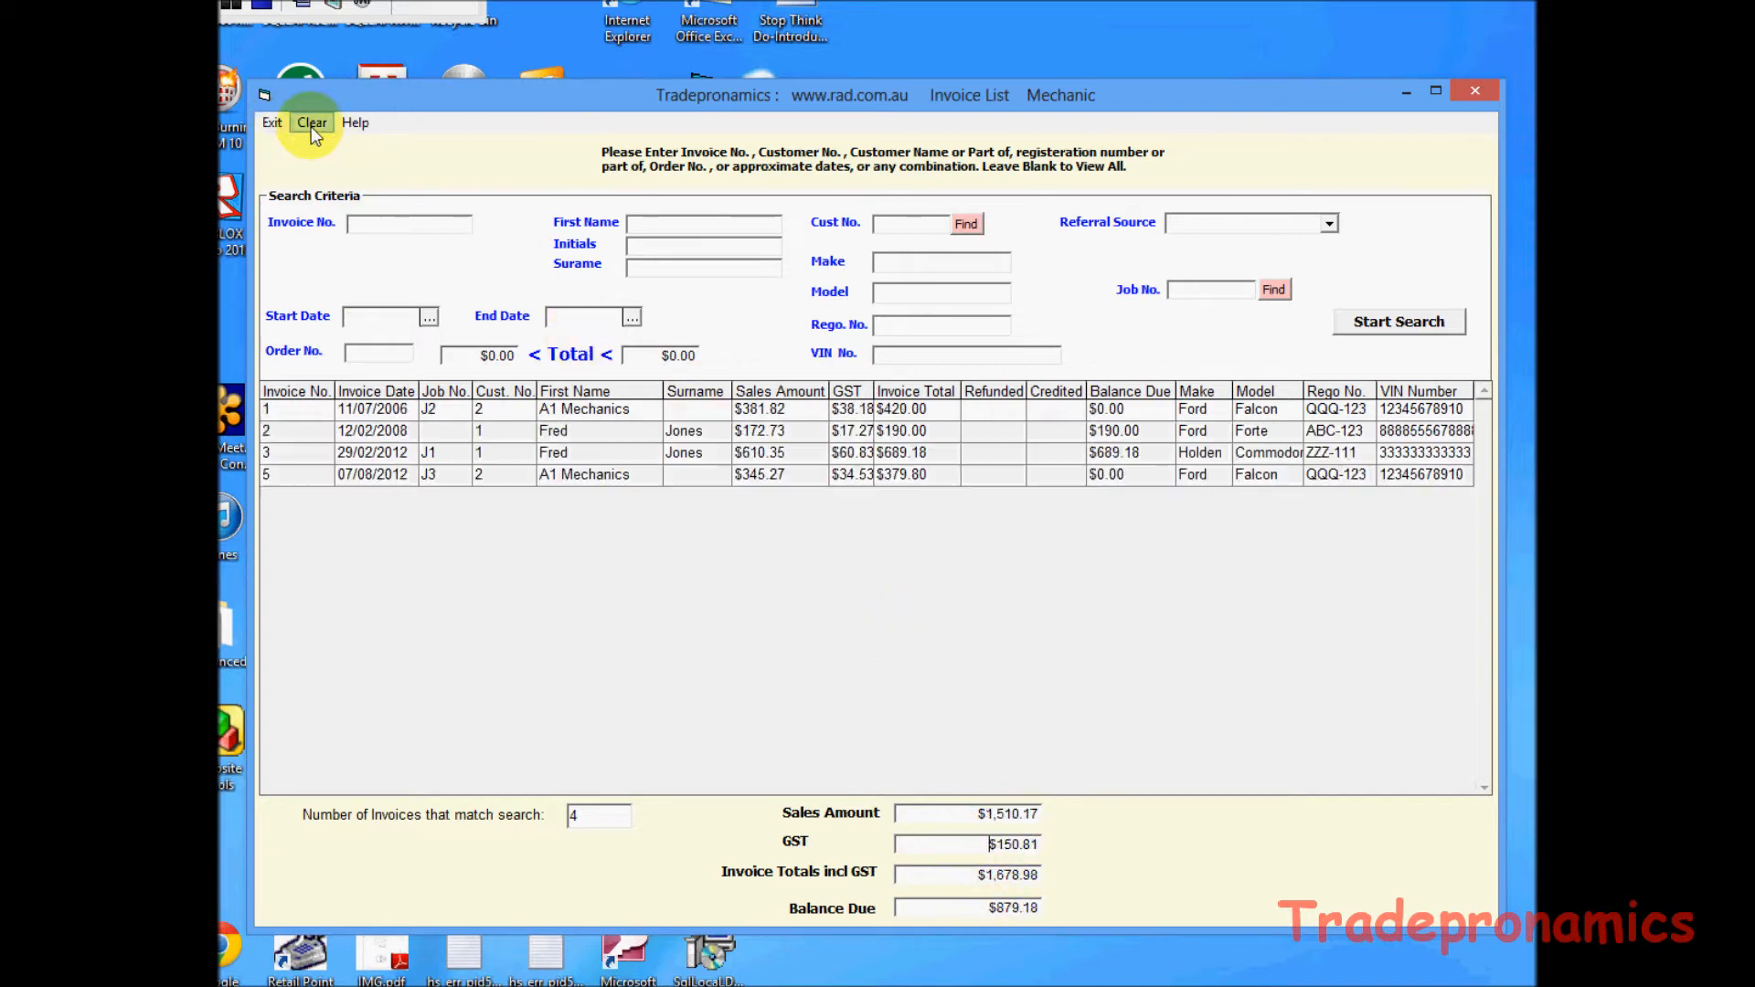
Open the Commodore invoice dated 29/02/2012 and search the service history with the rego and VIN criteria cleared.
double_click(700, 452)
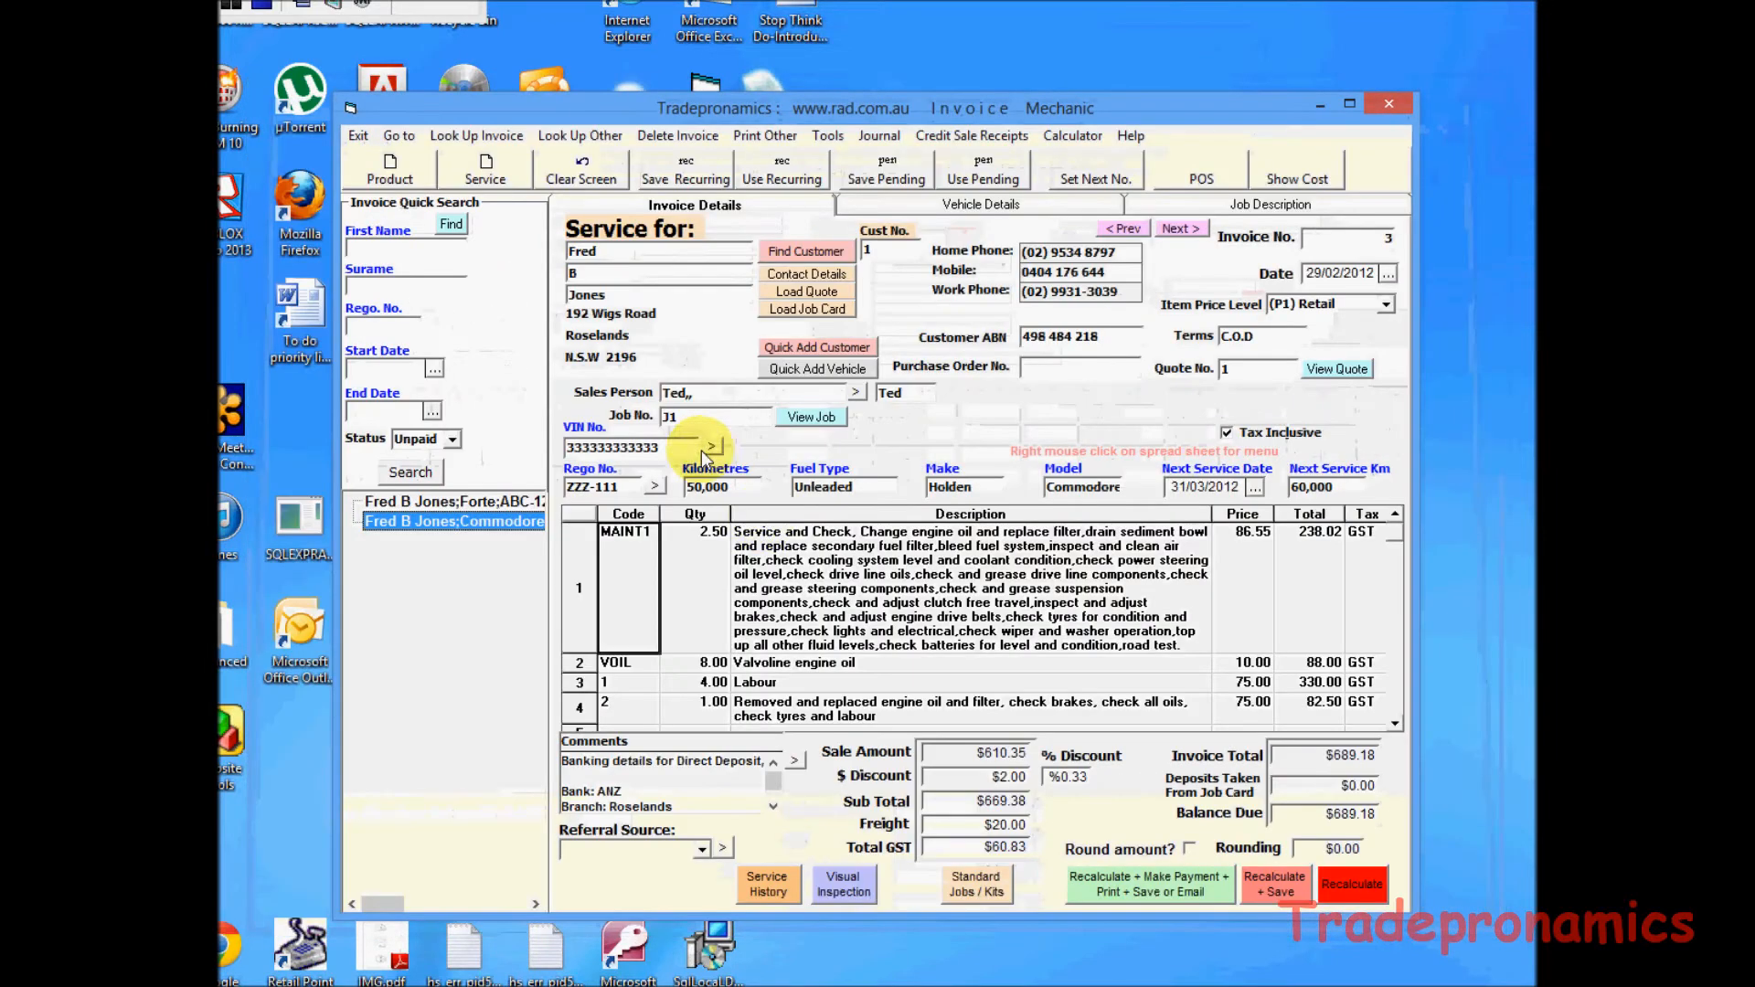
left_click(763, 881)
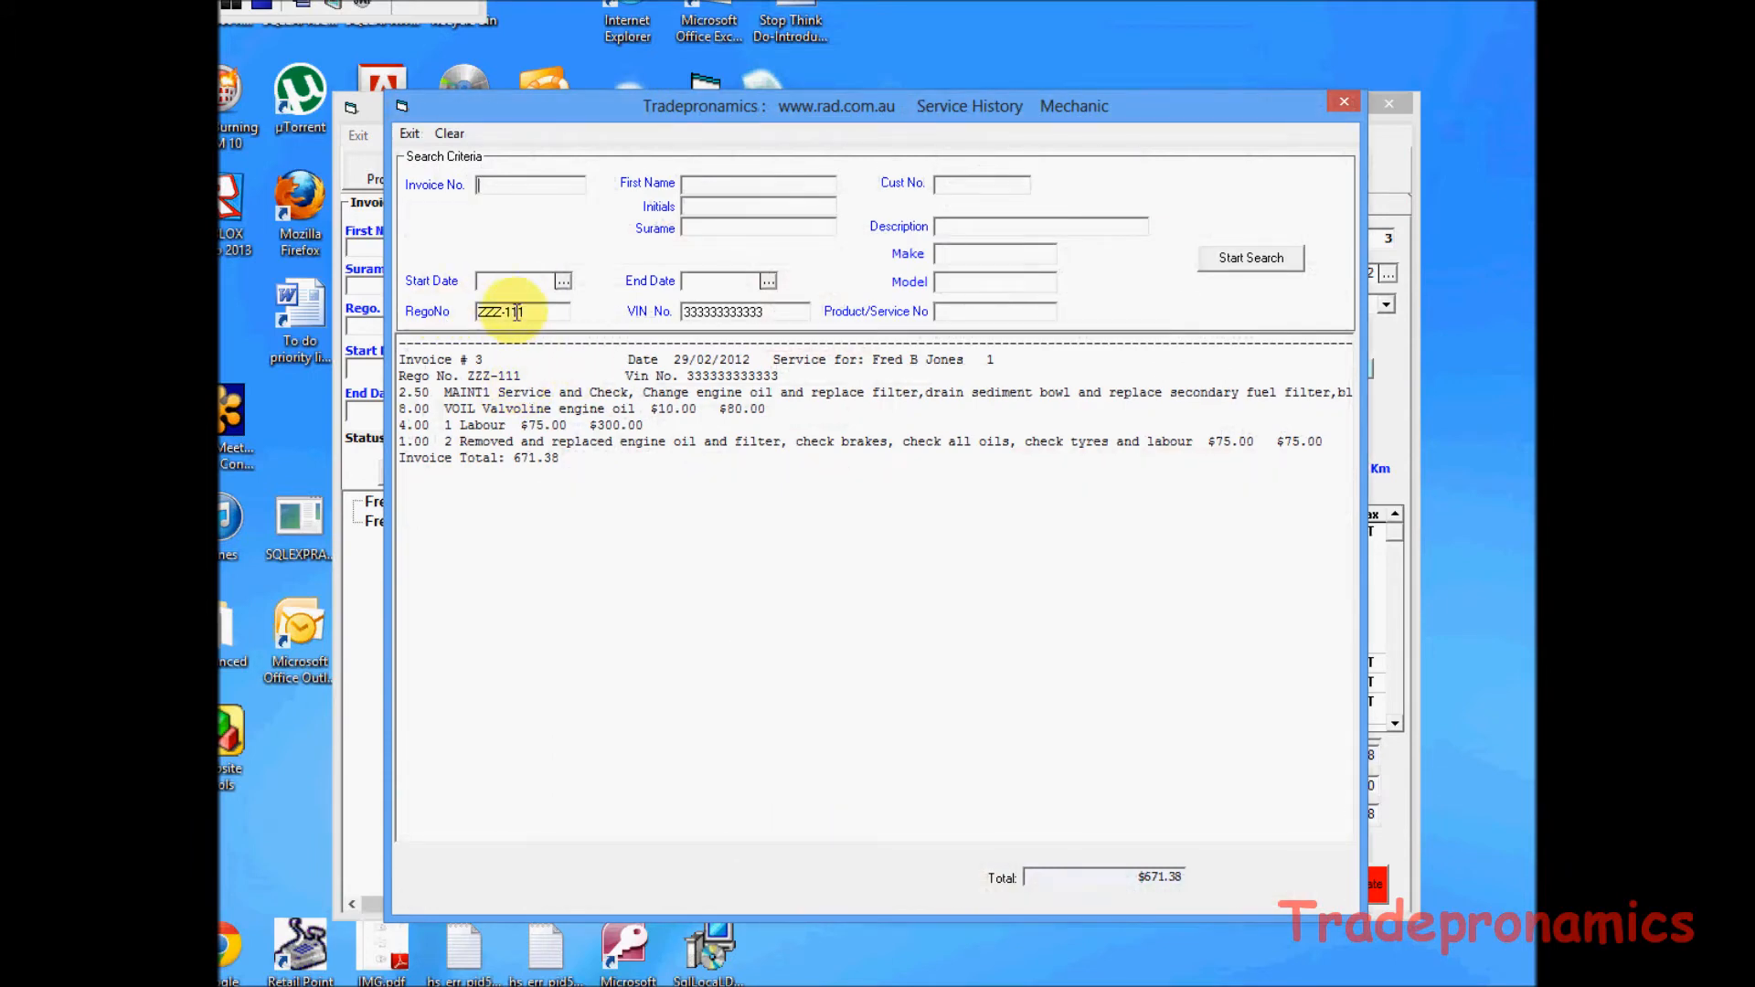
left_click_drag(530, 320, 429, 313)
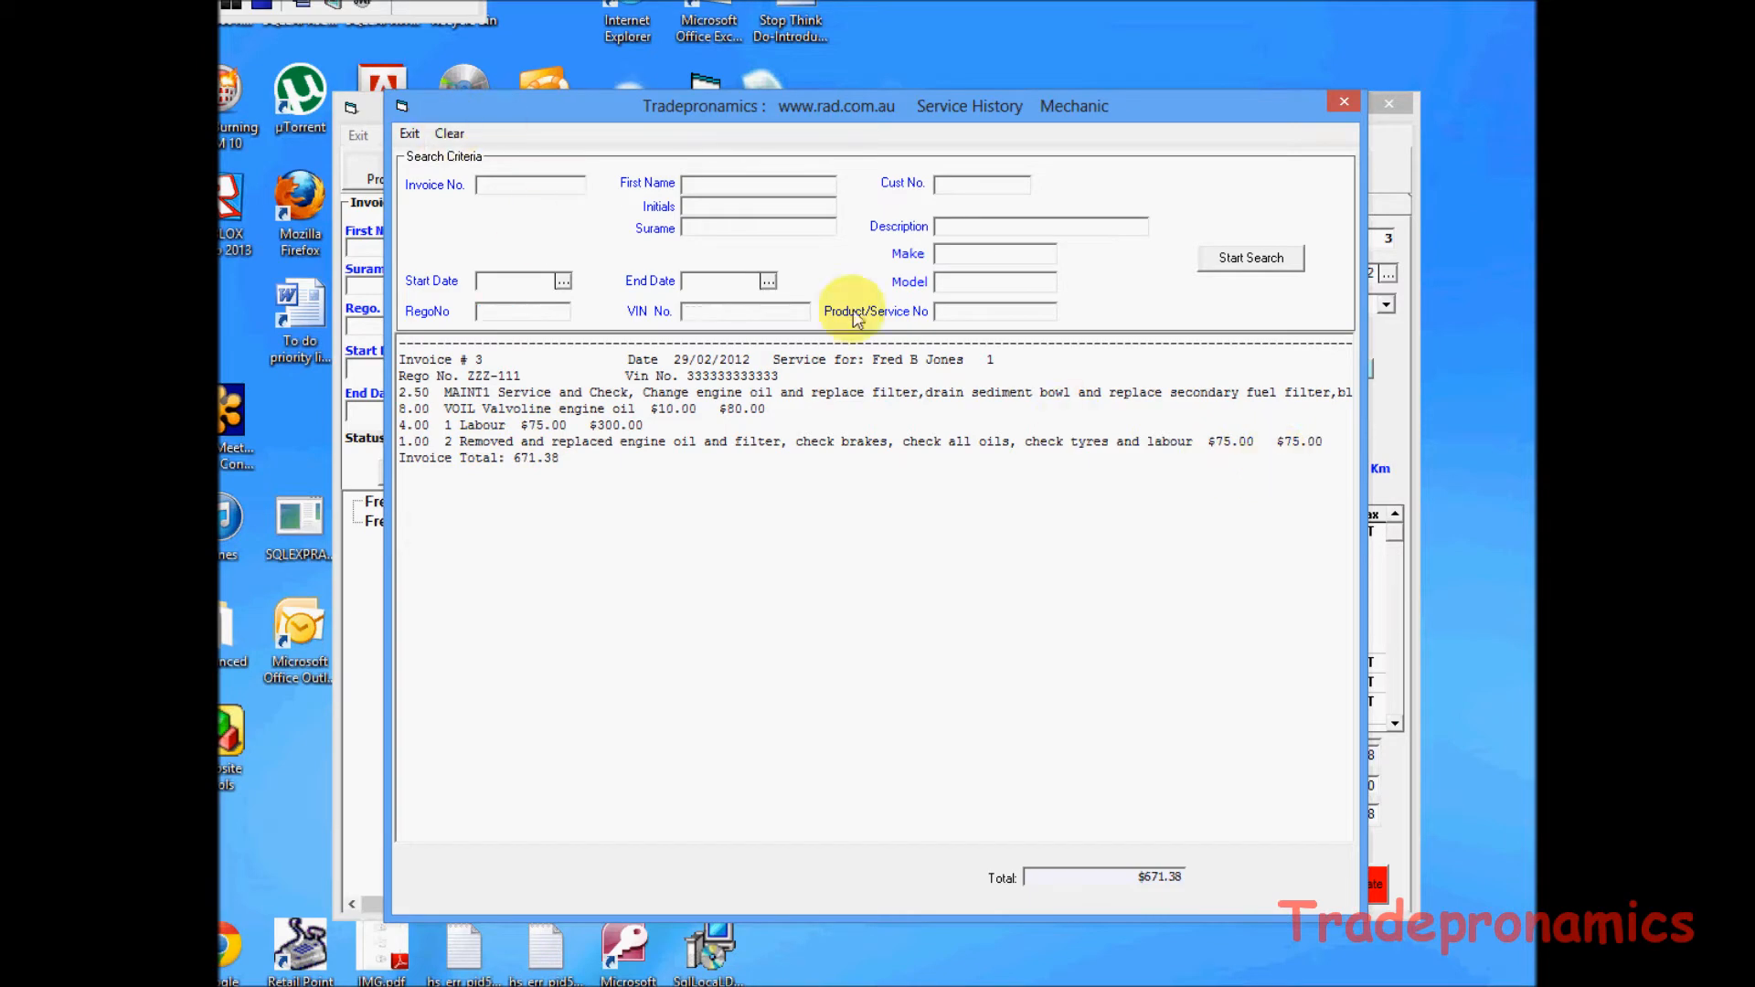
left_click(1250, 258)
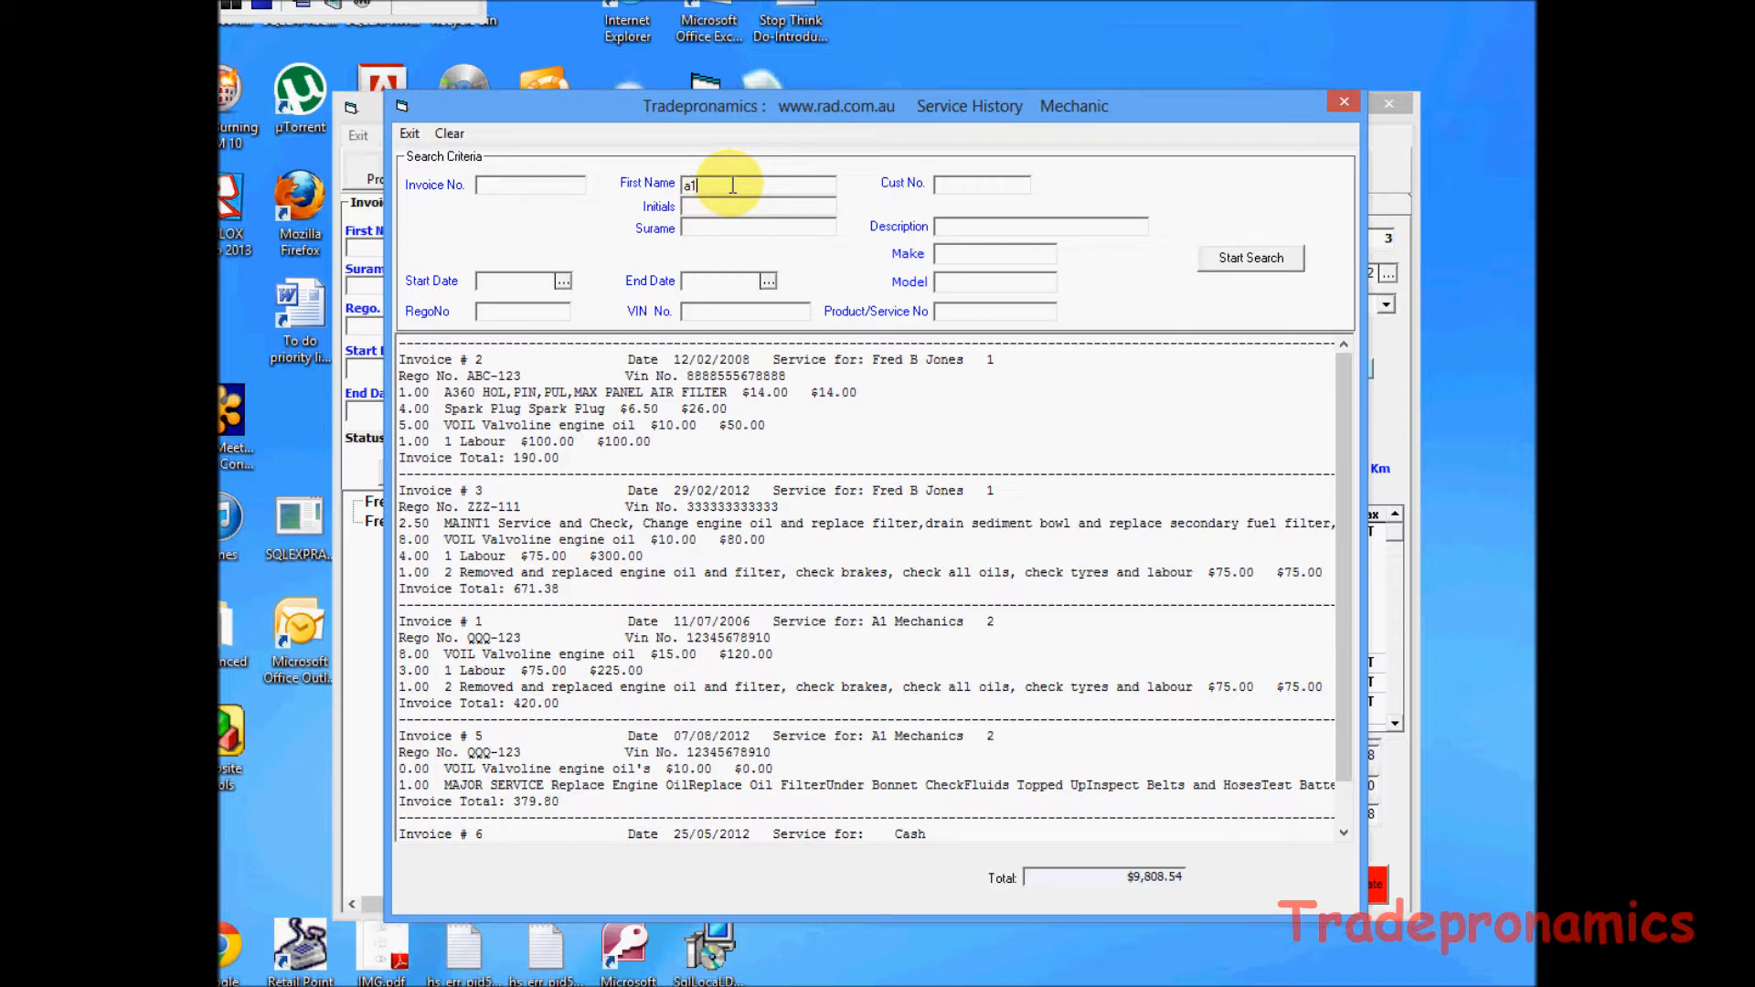
Search the service history by first name "a1" and open the invoice dated 07/08/2012.
left_click(1255, 259)
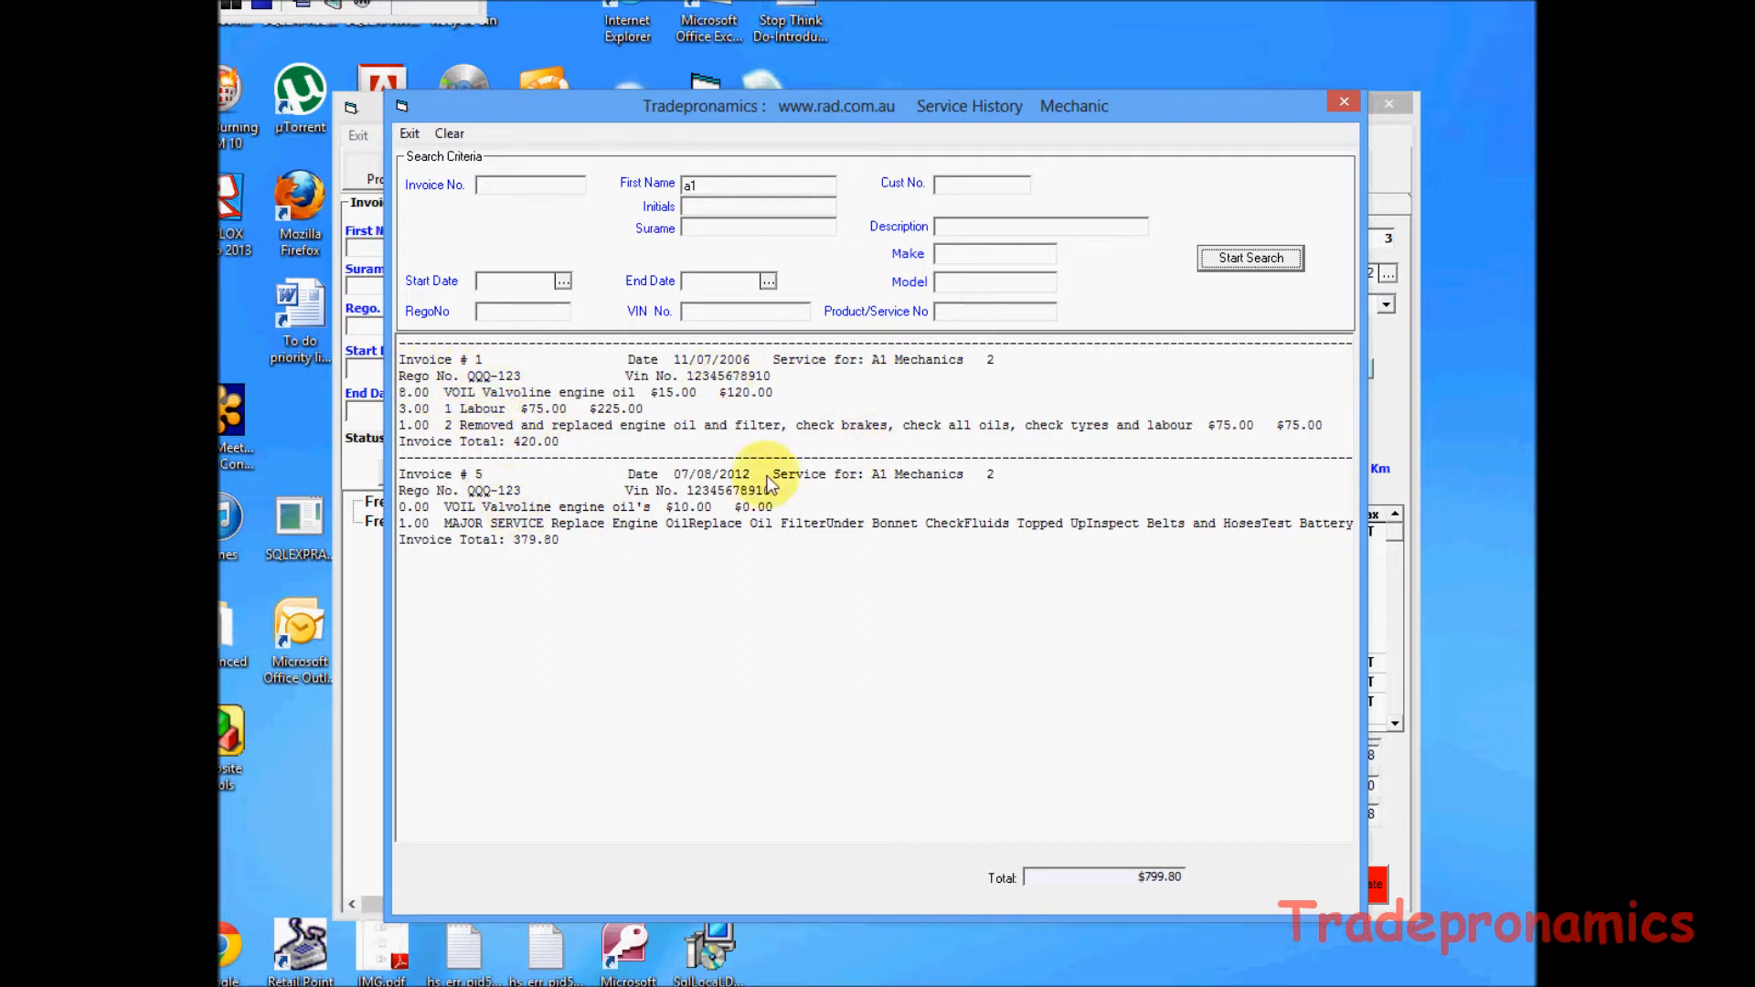
left_click(732, 477)
double_click(734, 482)
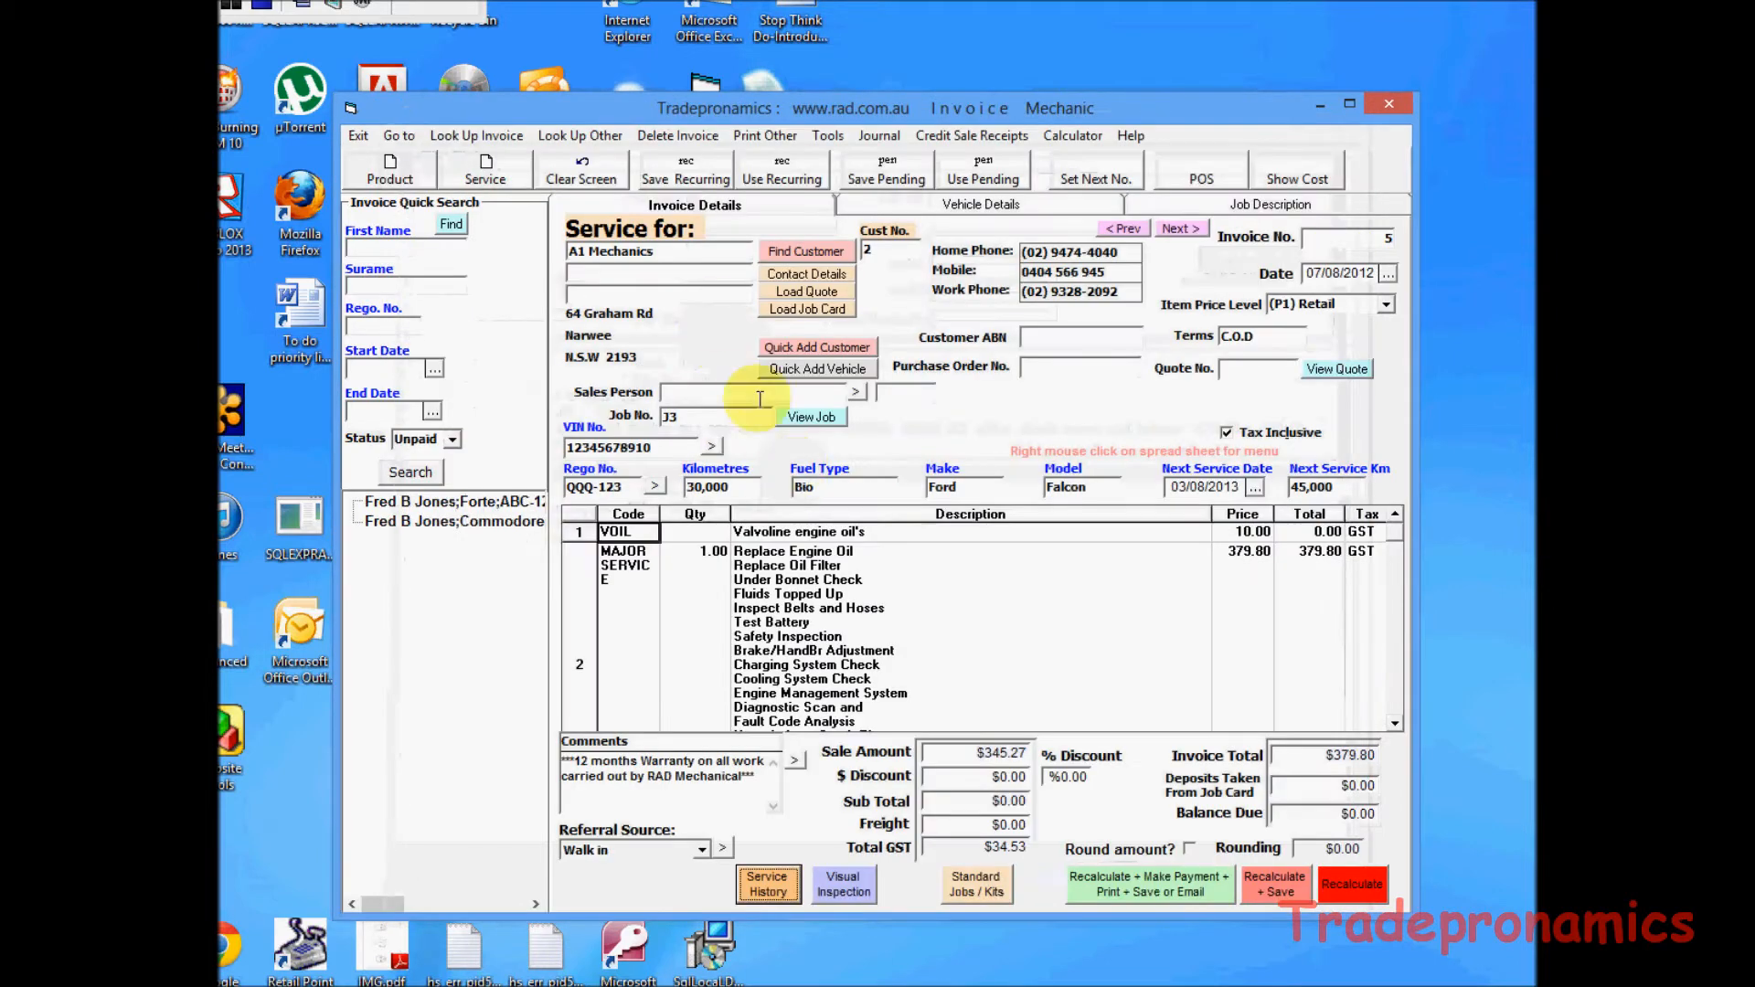
Review the Falcon's service history from its invoice, reopen the 07/08/2012 entry, and check the history total.
left_click(768, 883)
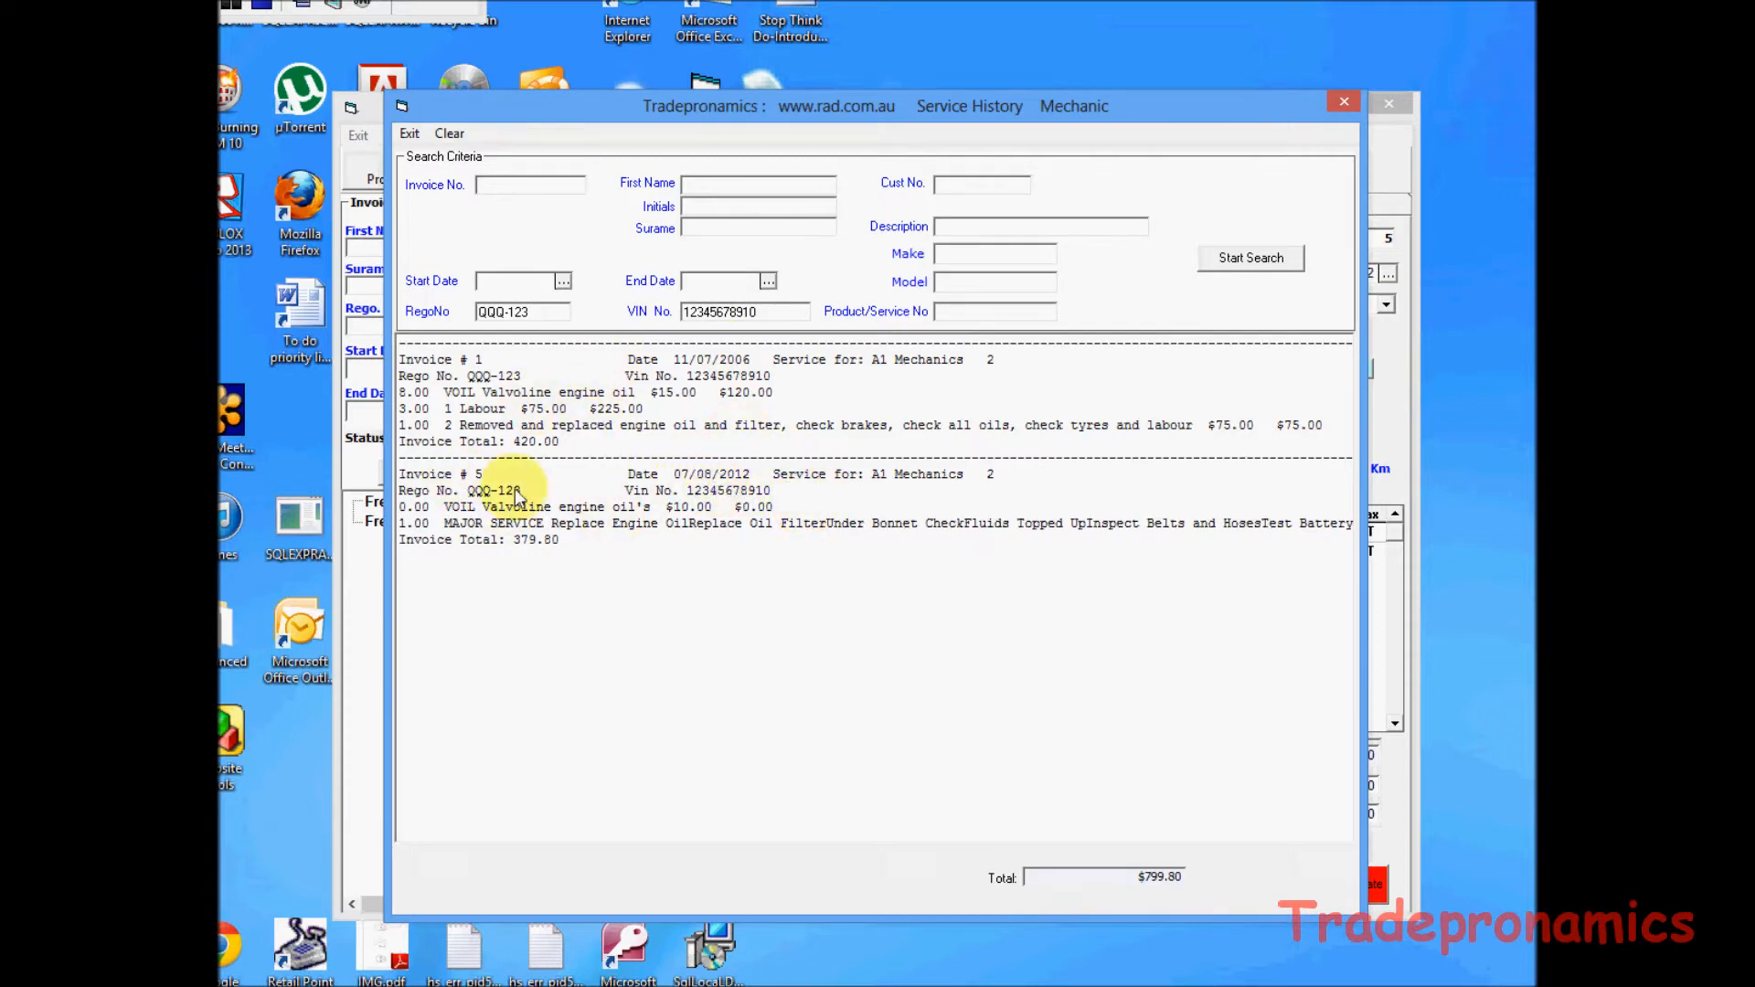
double_click(703, 478)
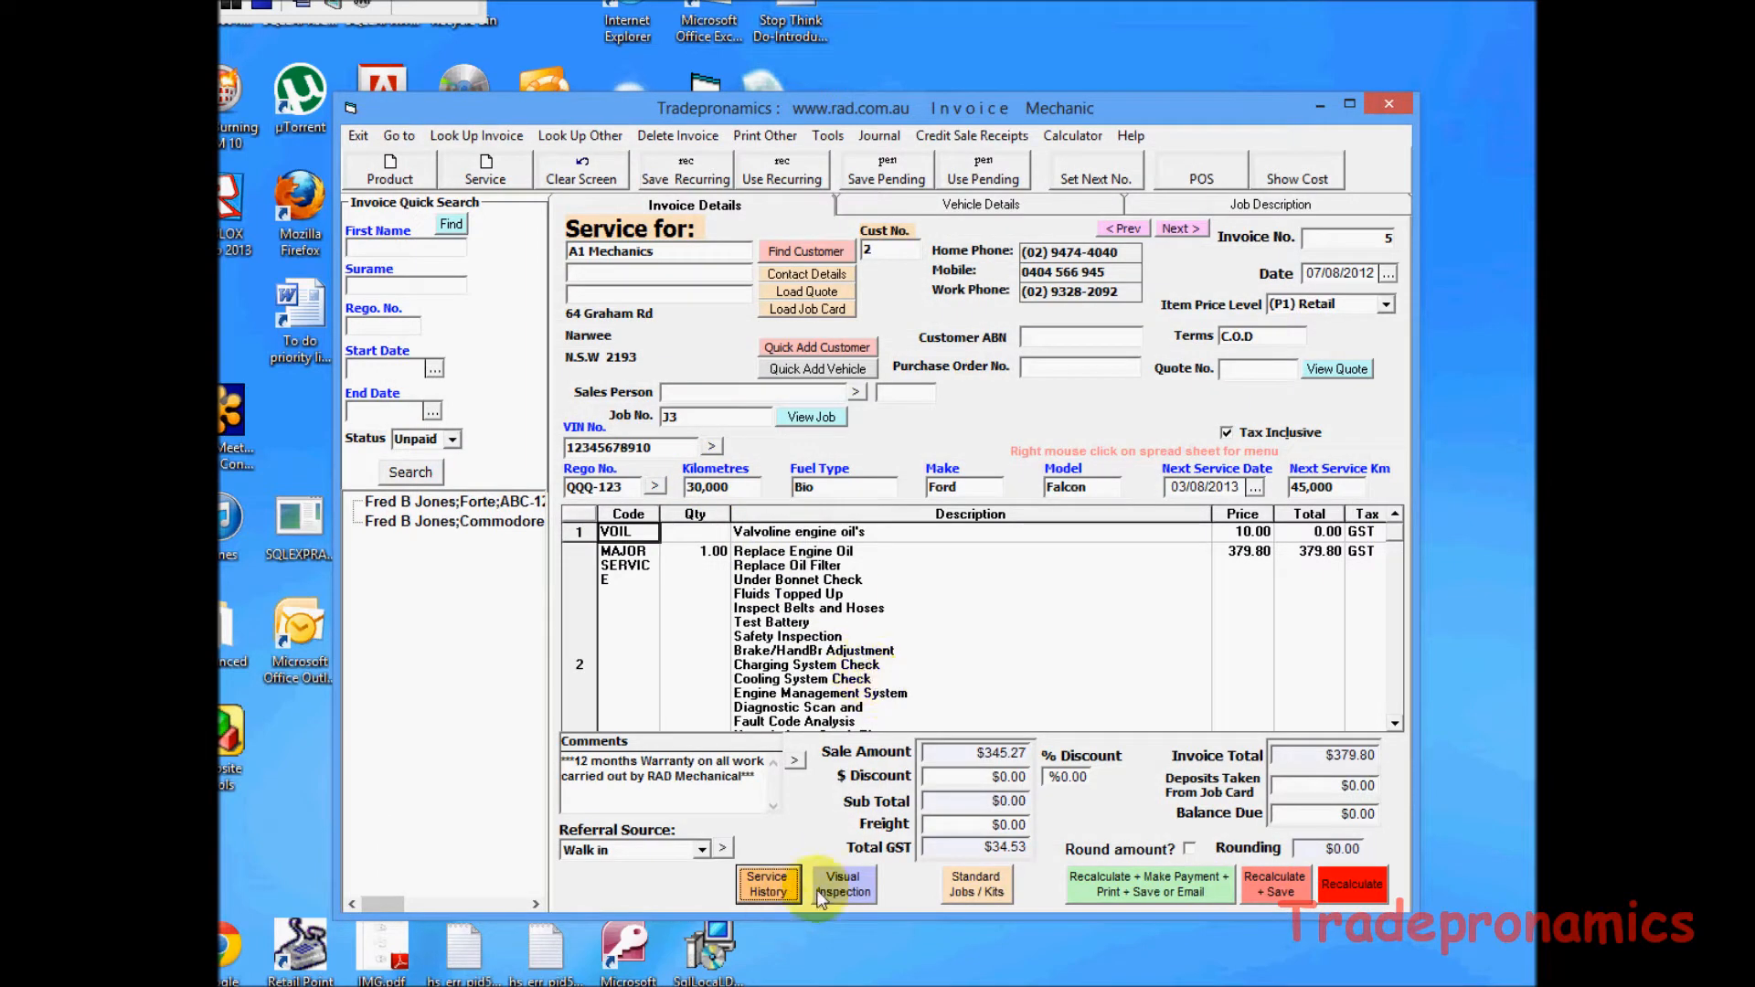
left_click(769, 883)
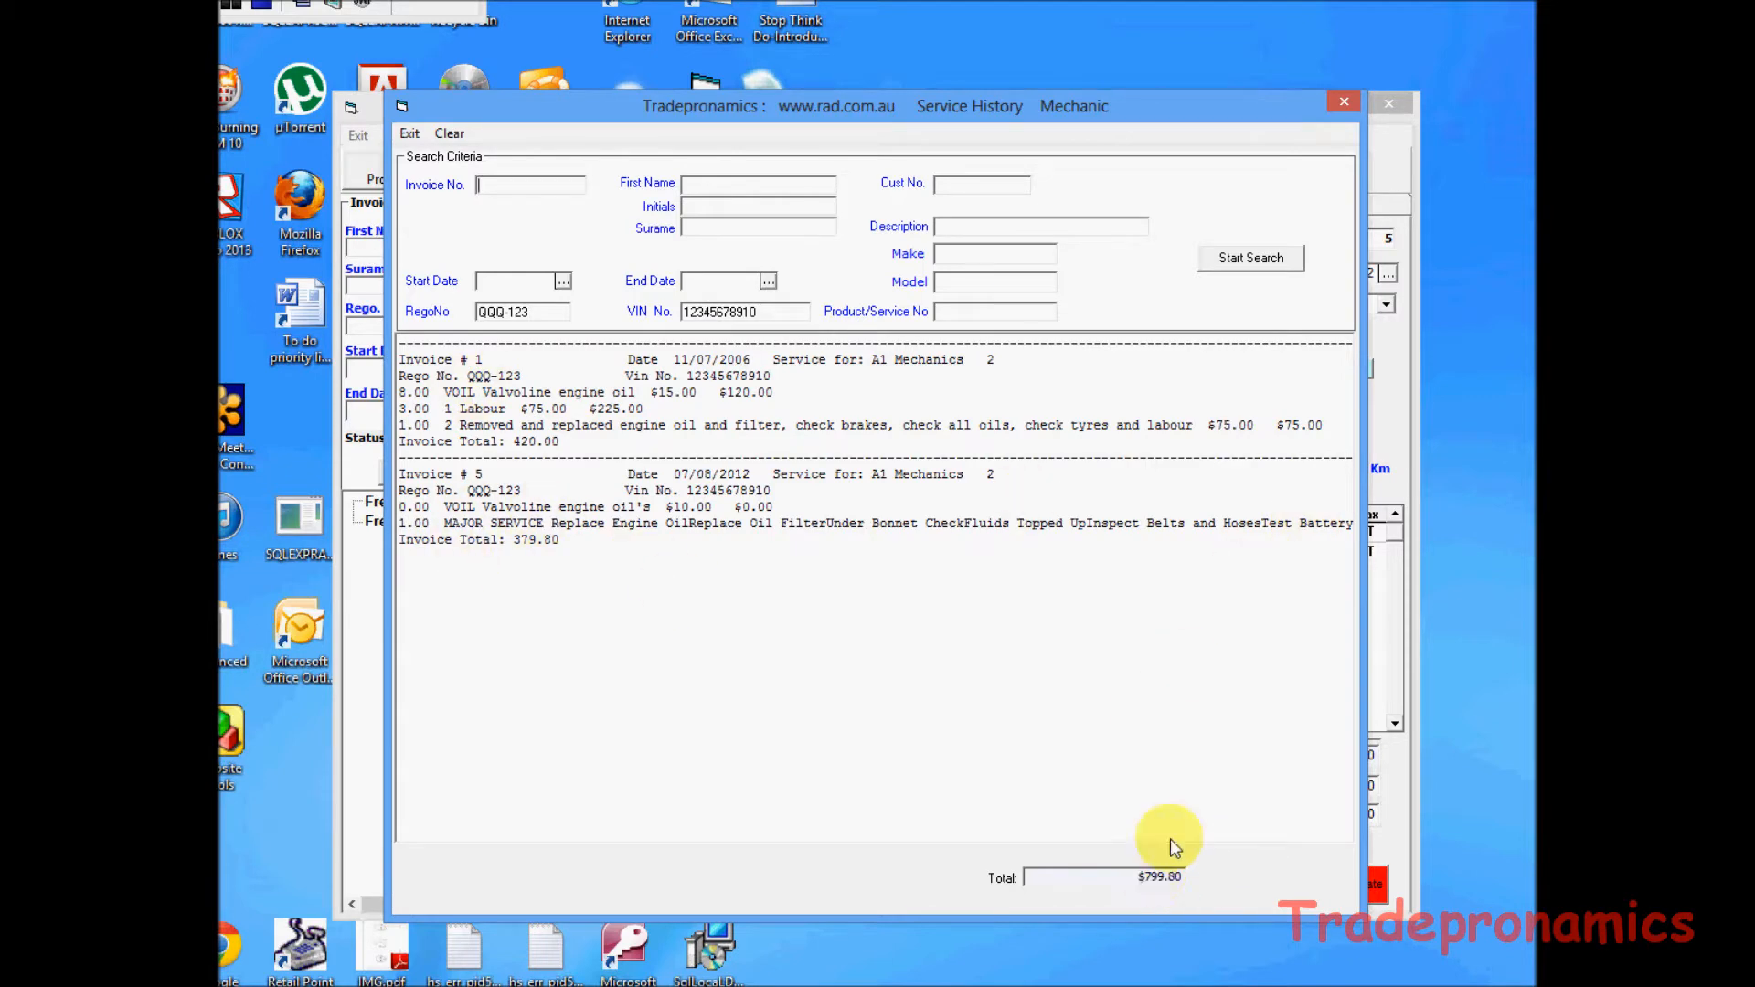
left_click(408, 134)
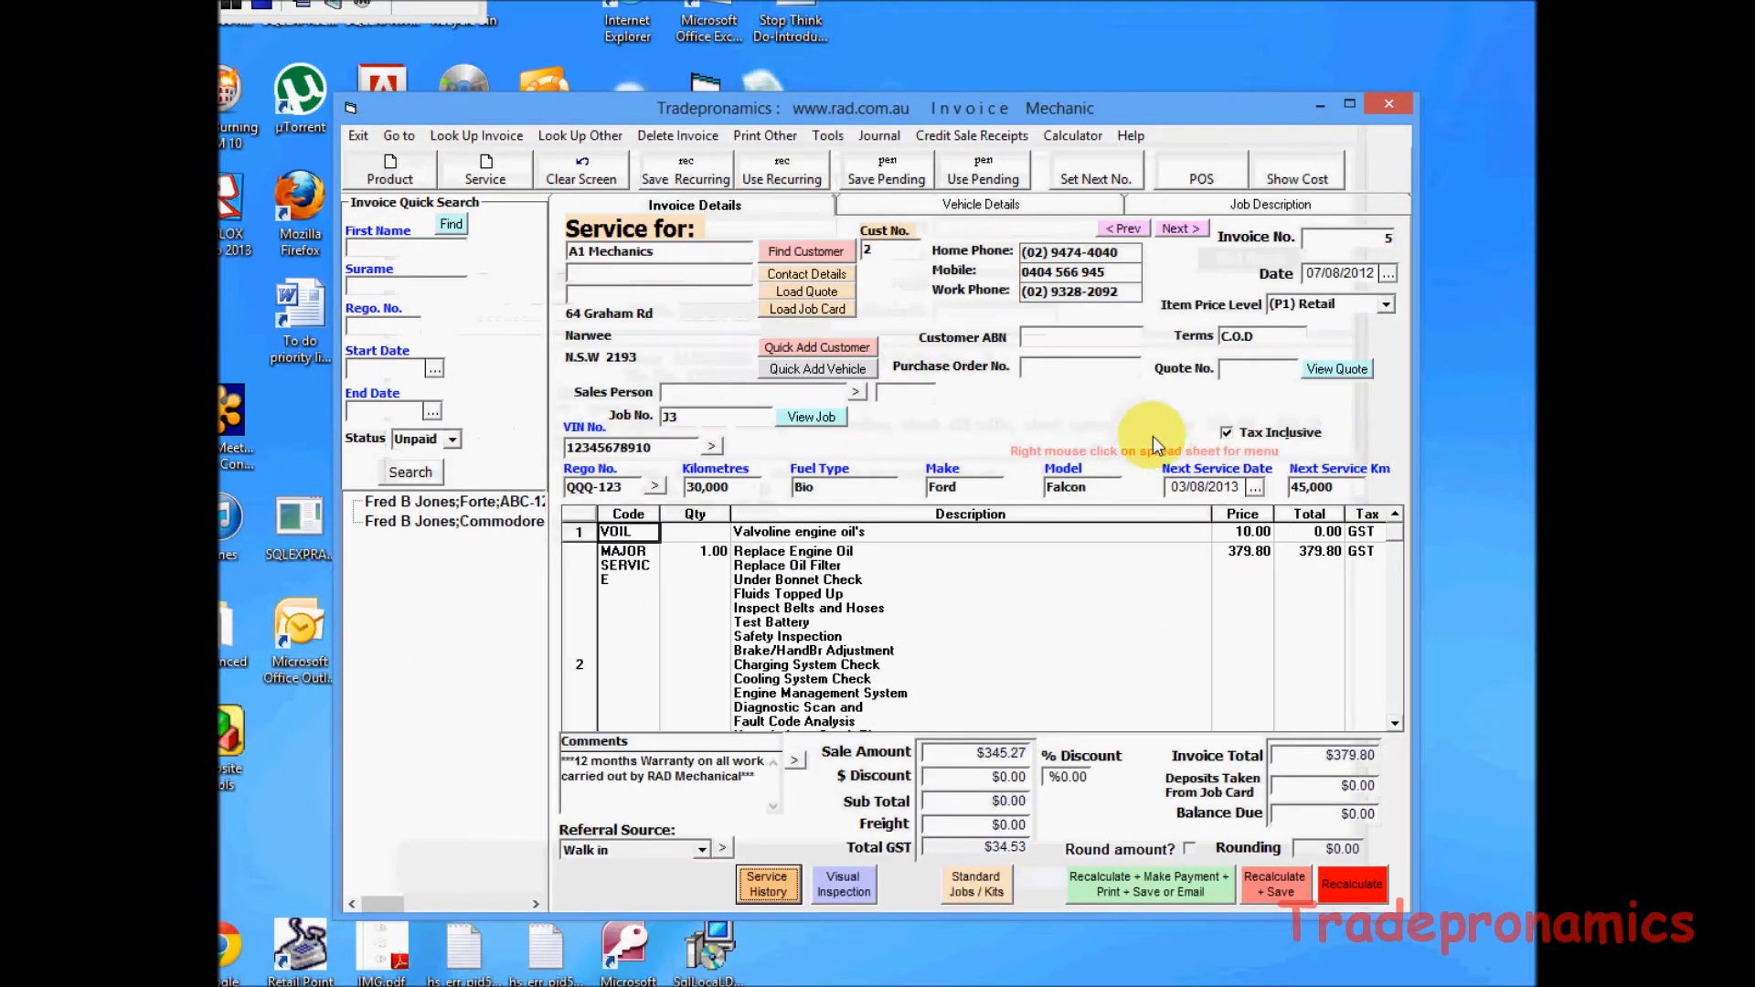
Save a visual inspection marking Battery and Fuse as needing attention, Fan Belt as good and Alternator as urgent.
left_click(839, 887)
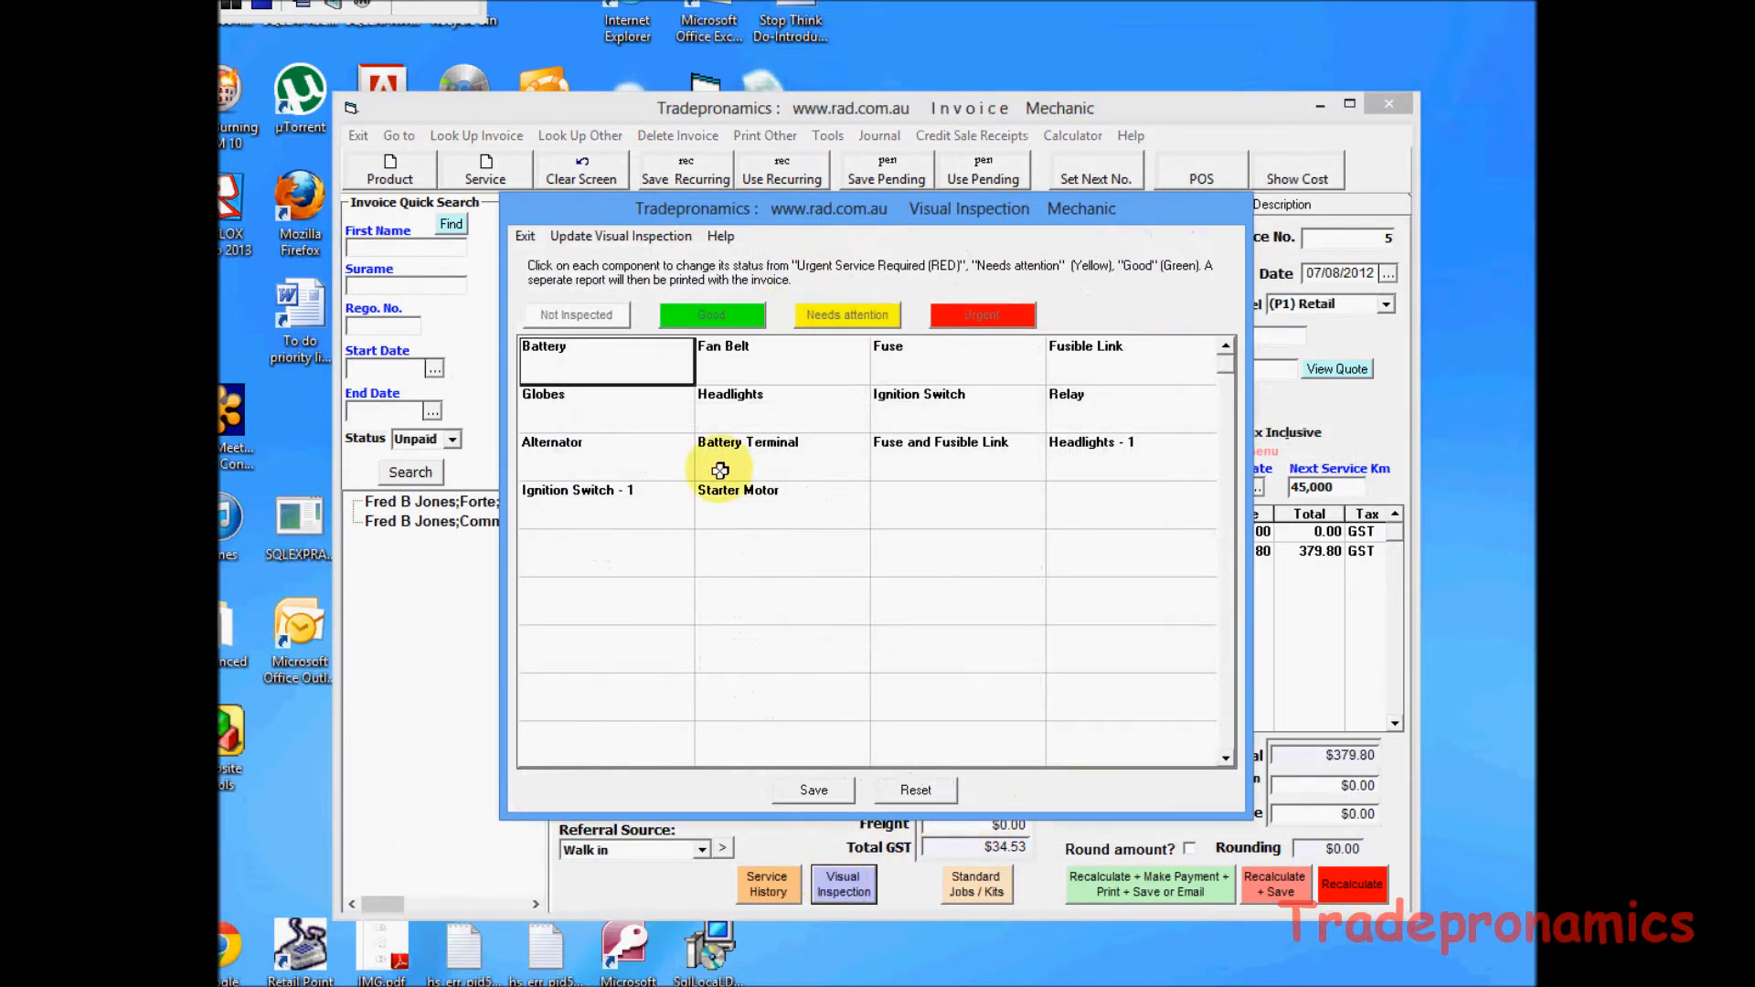
left_click(601, 361)
left_click(587, 362)
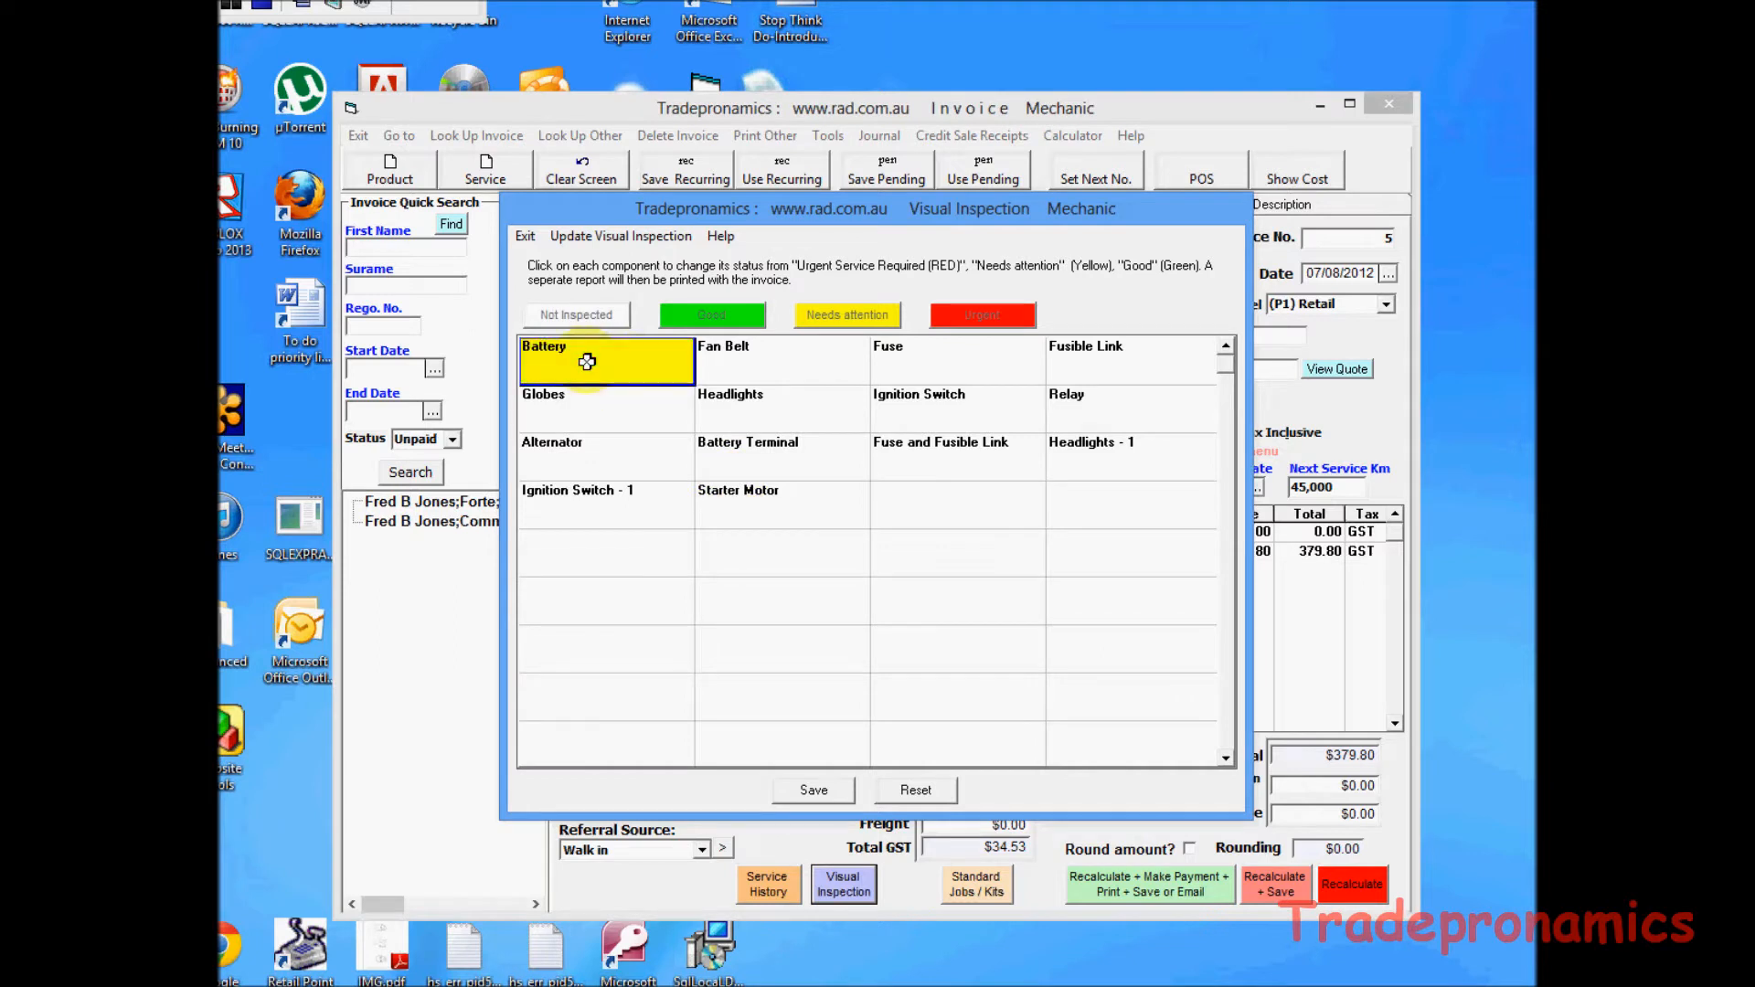
left_click(780, 373)
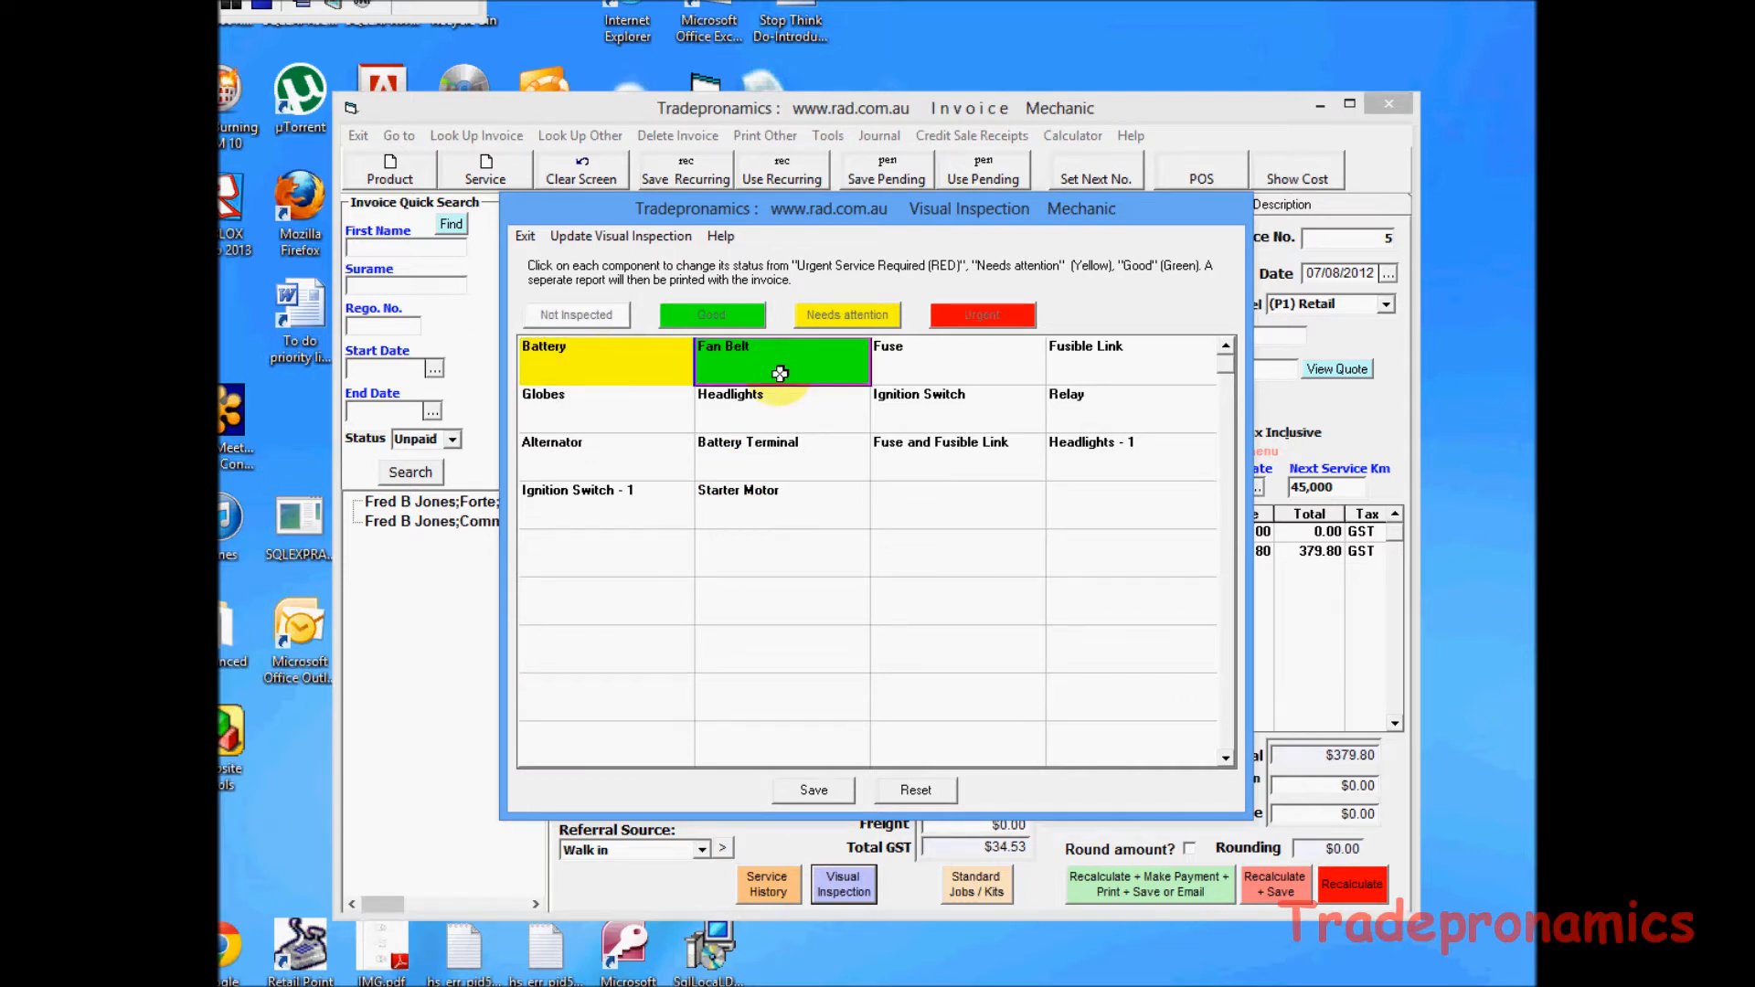
left_click(955, 357)
left_click(958, 359)
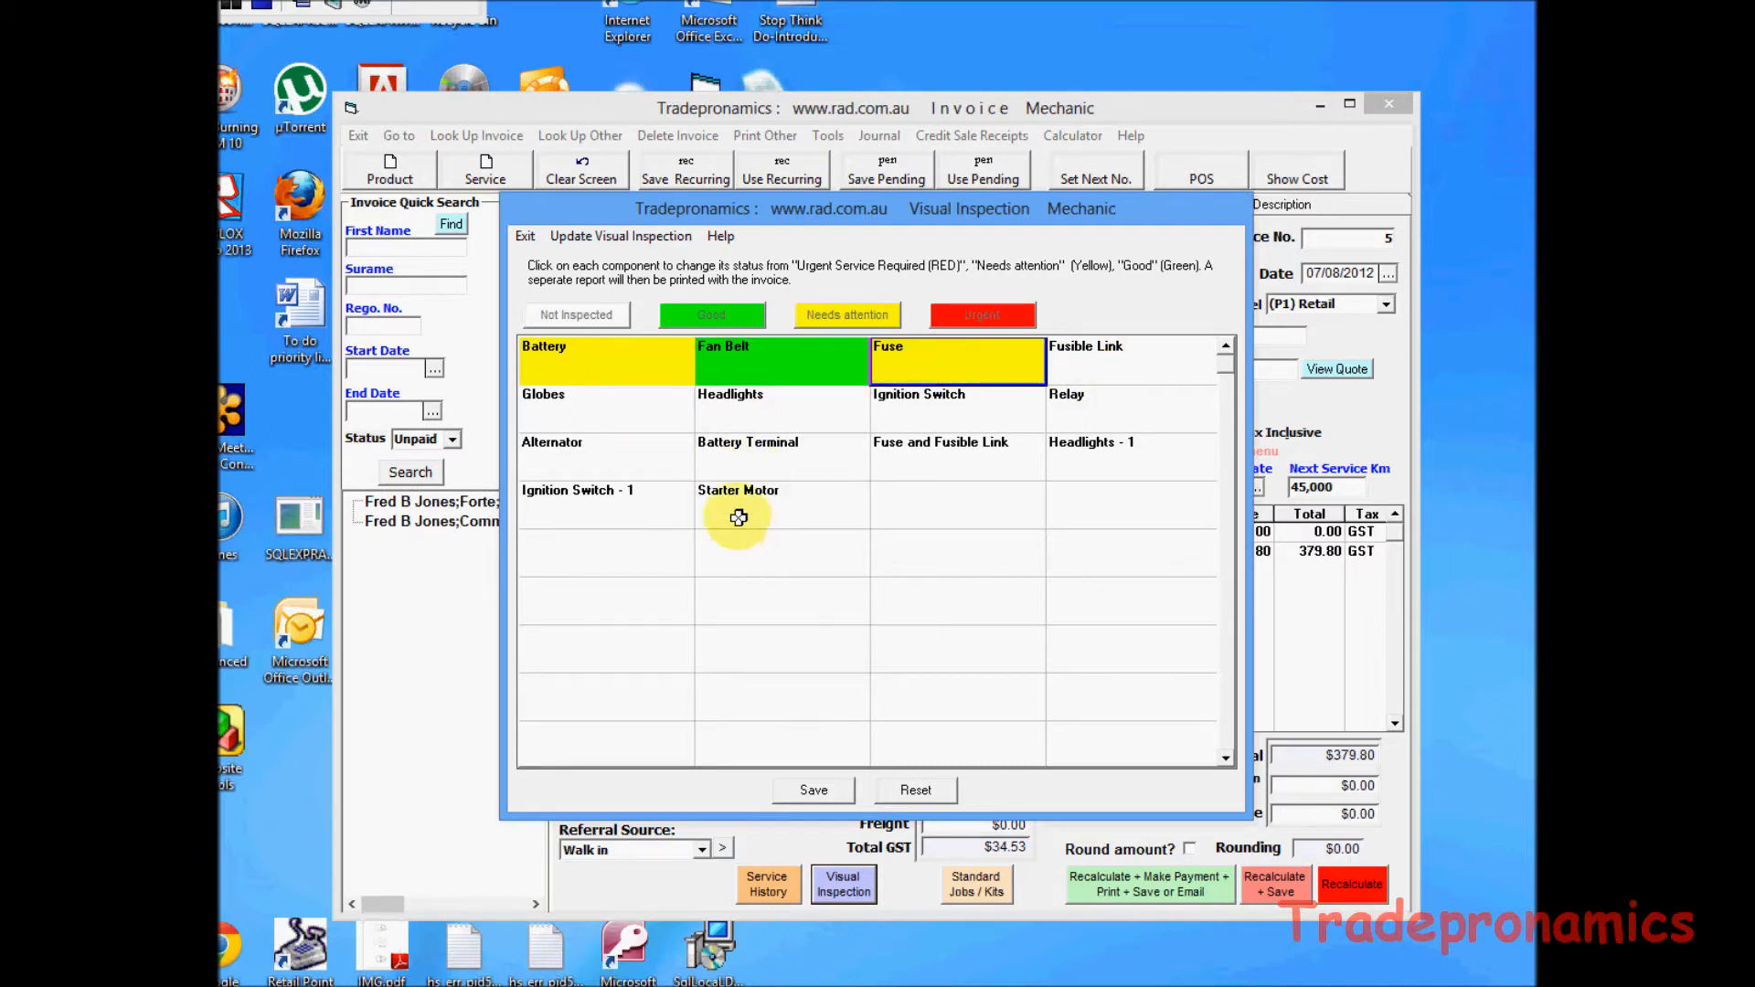
left_click(602, 453)
left_click(604, 453)
left_click(605, 454)
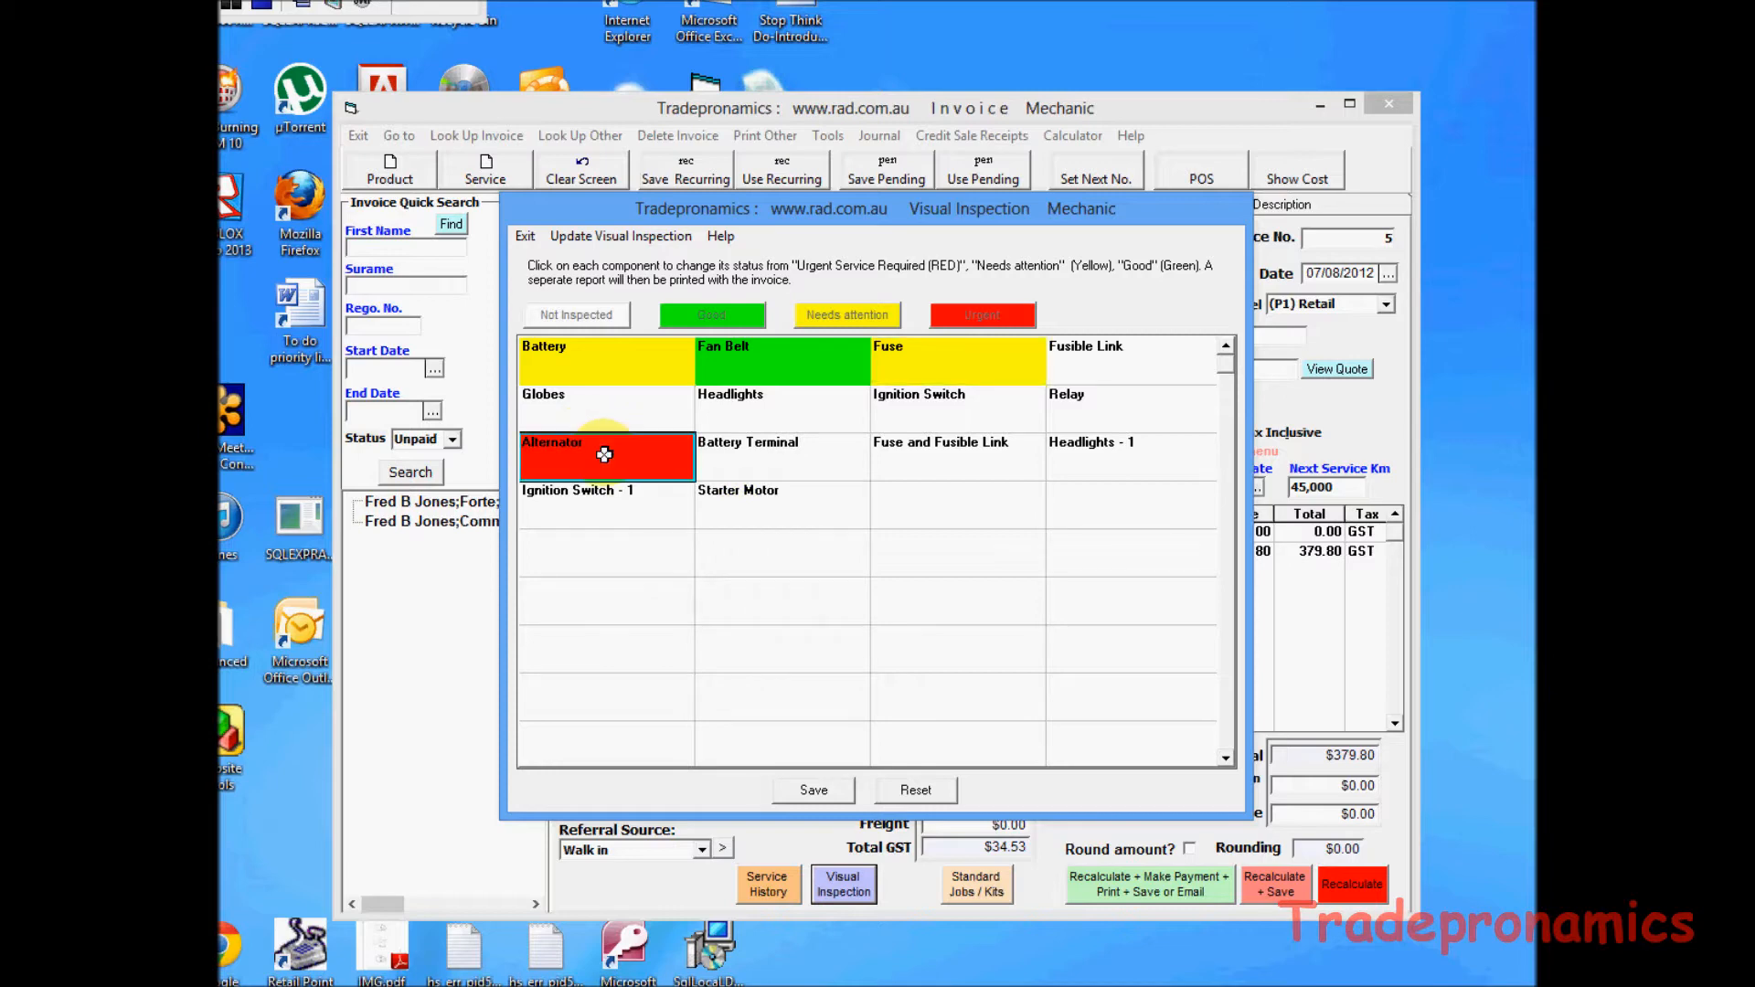
left_click(811, 791)
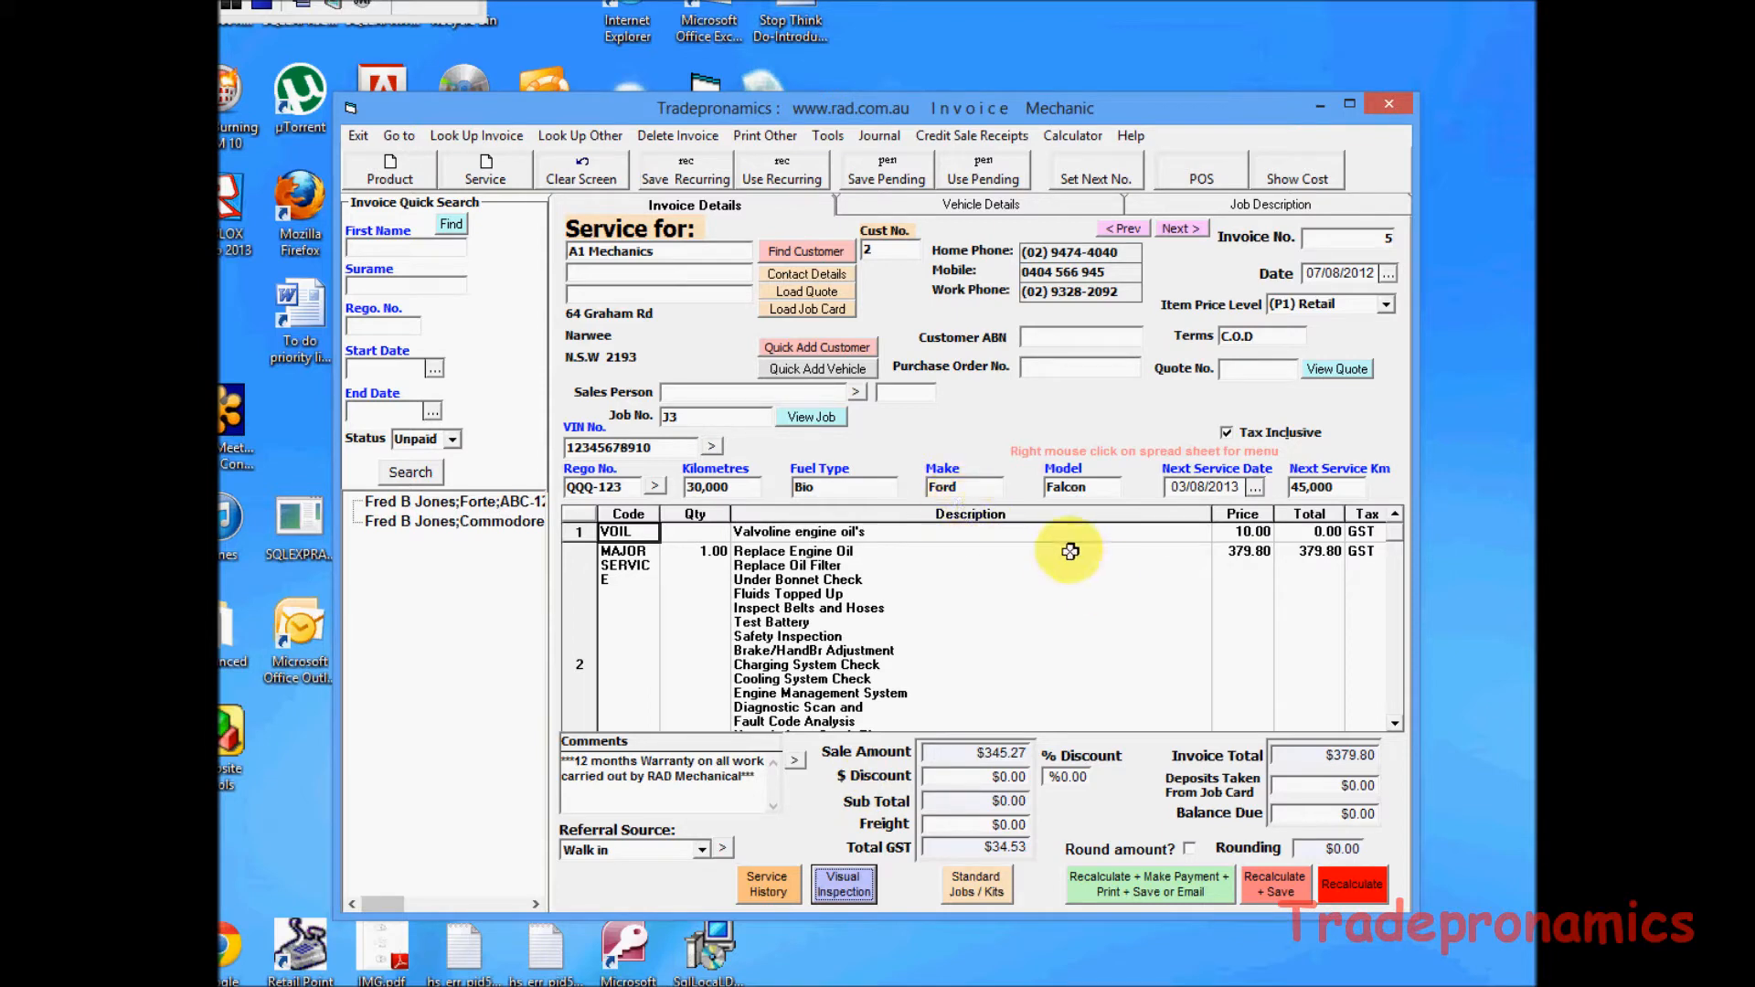
Review the saved visual inspection and its editable list of components, and return to the invoice.
left_click(843, 891)
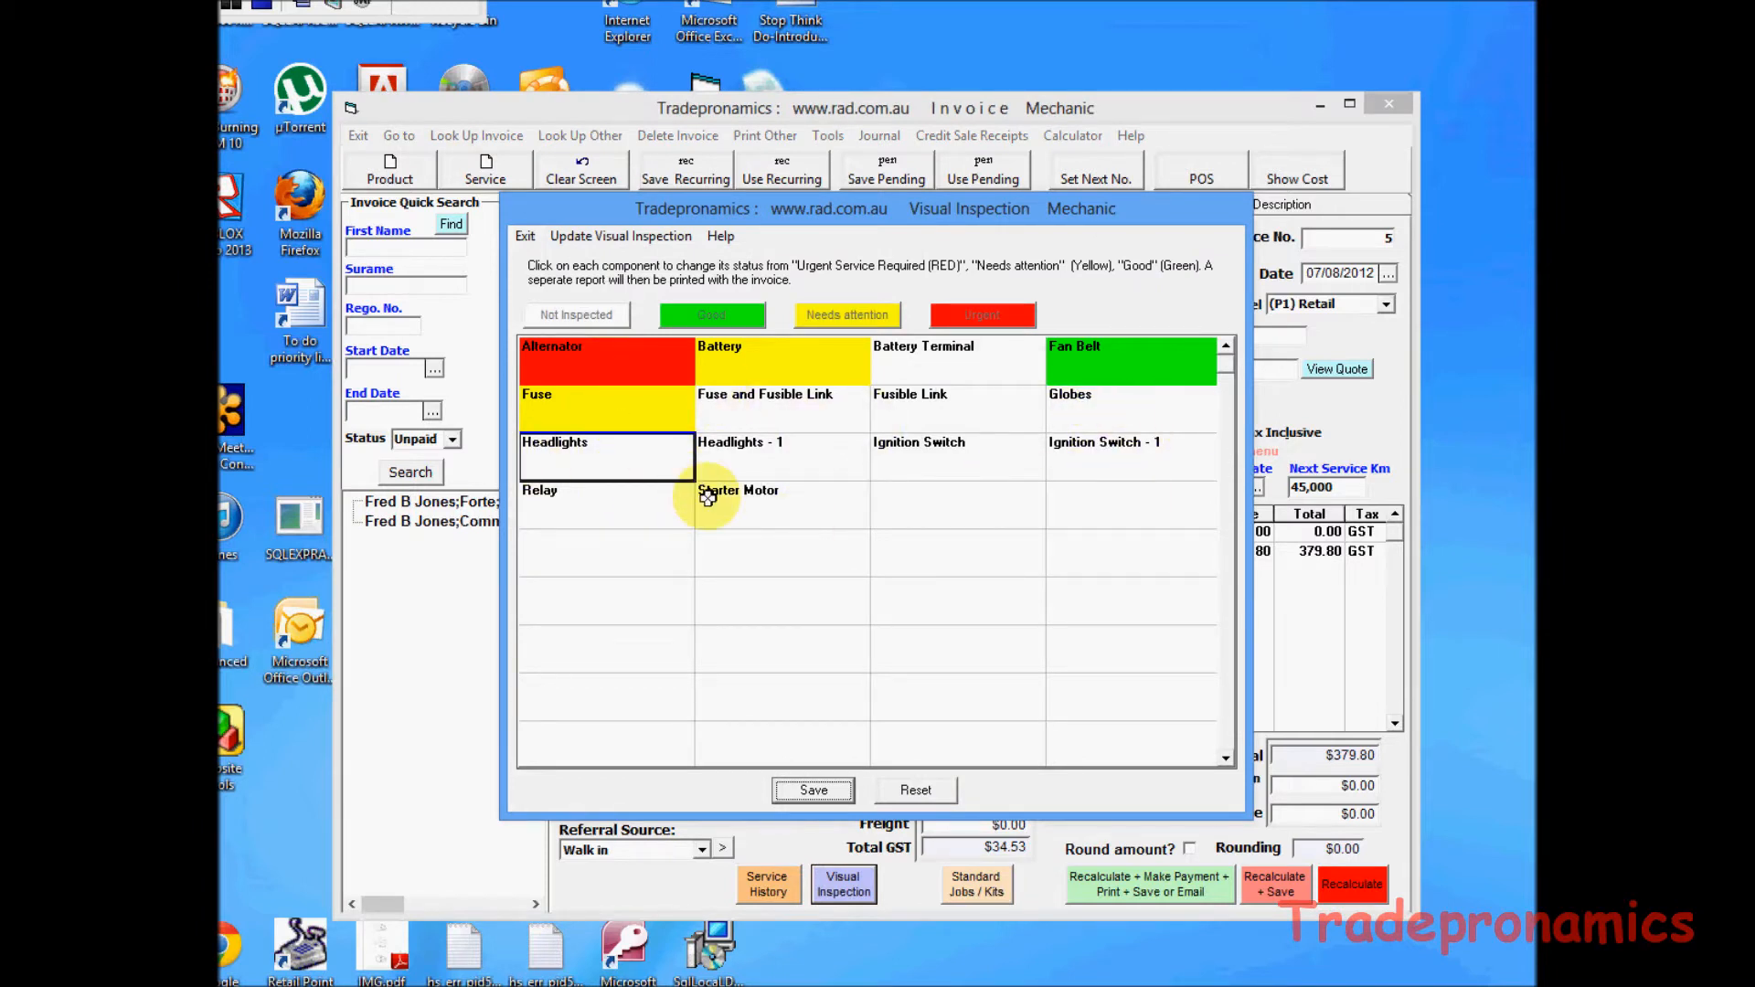
left_click(662, 239)
left_click(567, 655)
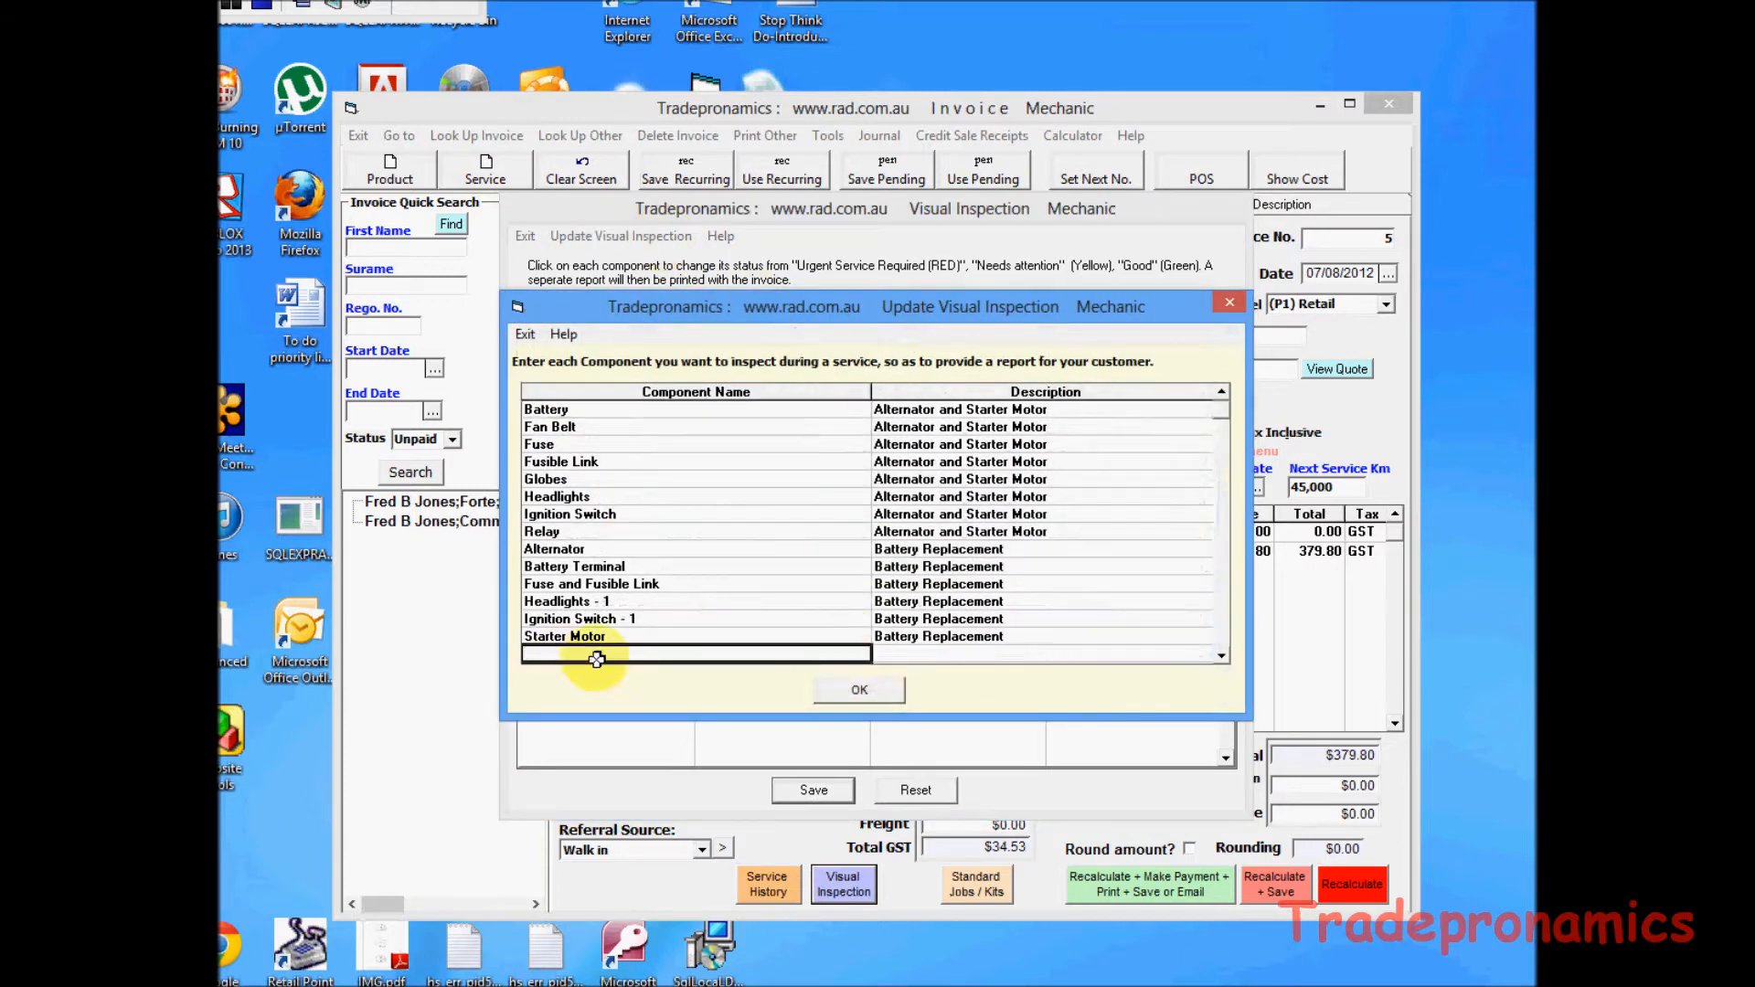
scroll(1222, 657, "down", 4)
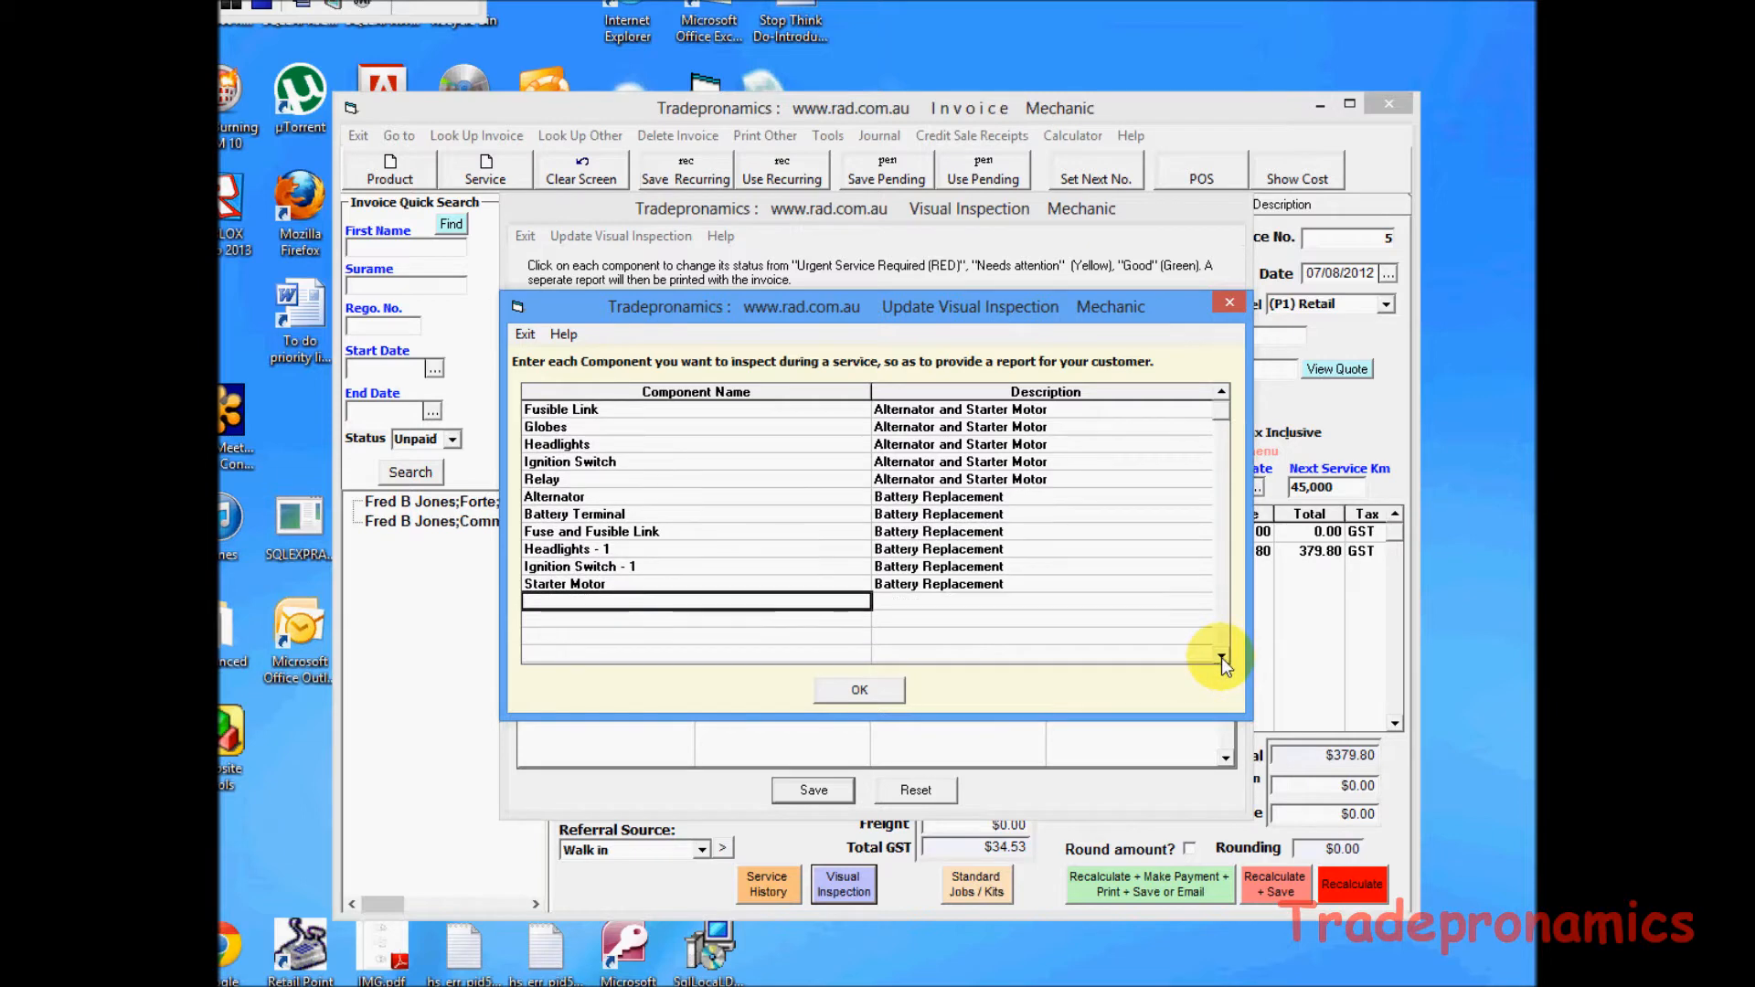
left_click(525, 336)
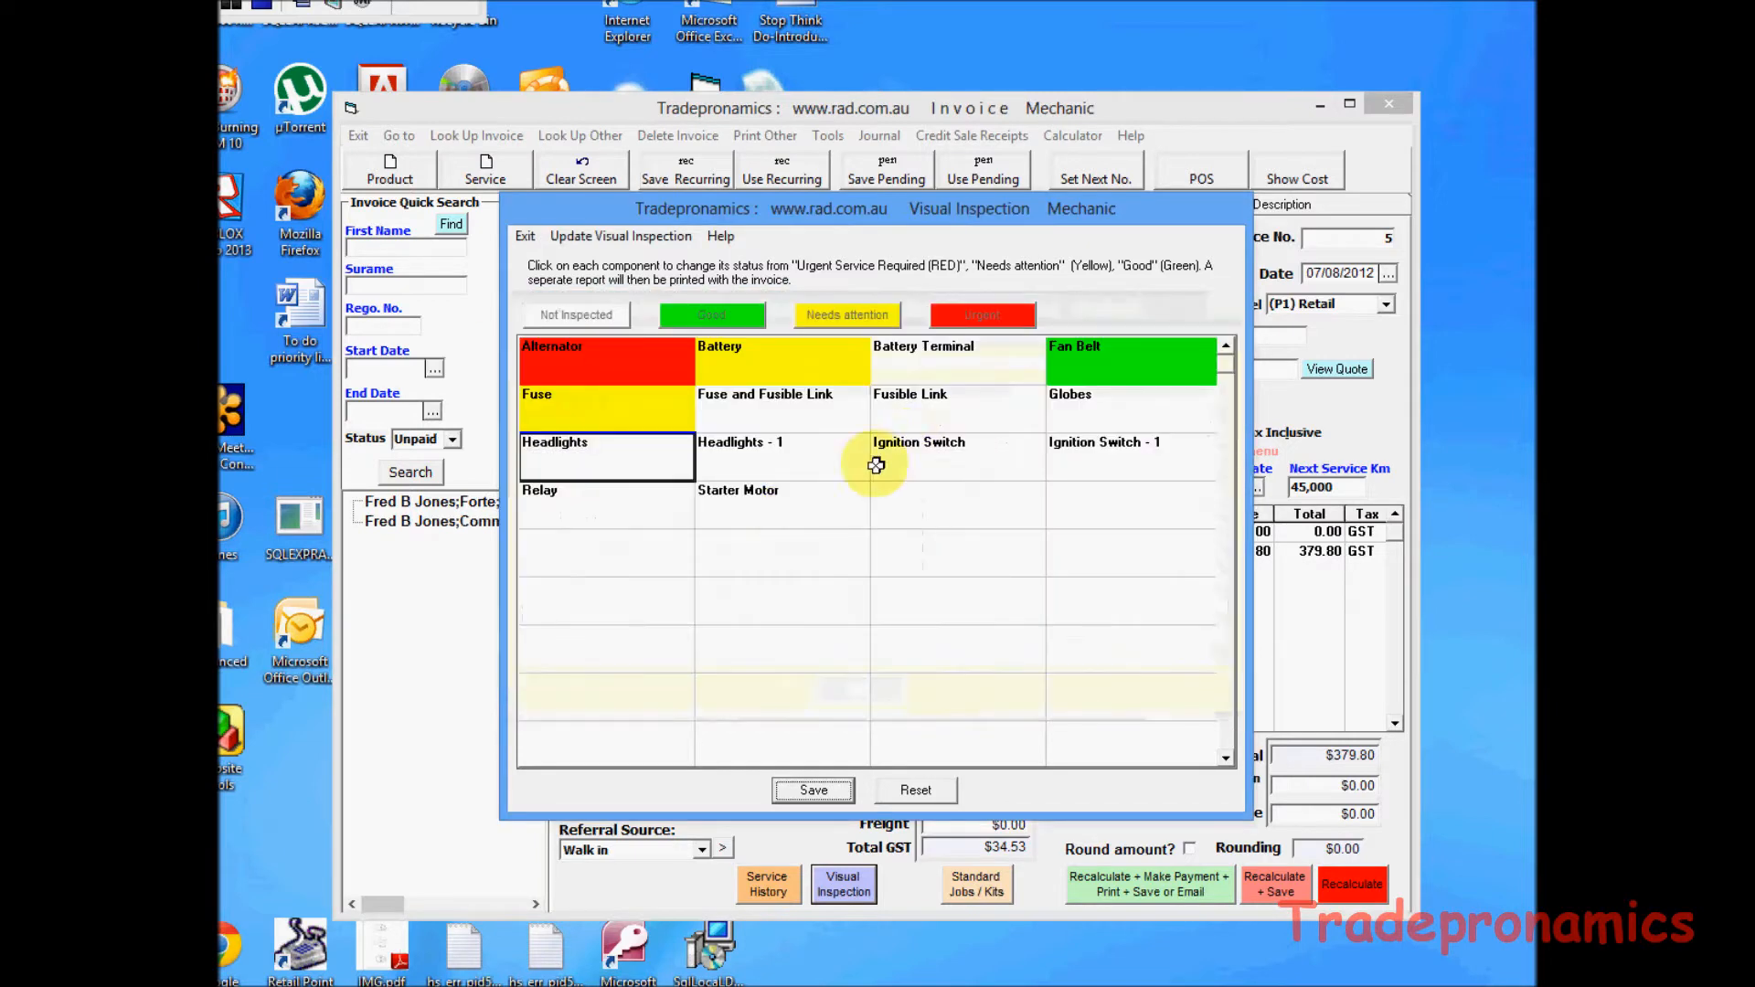
left_click(525, 236)
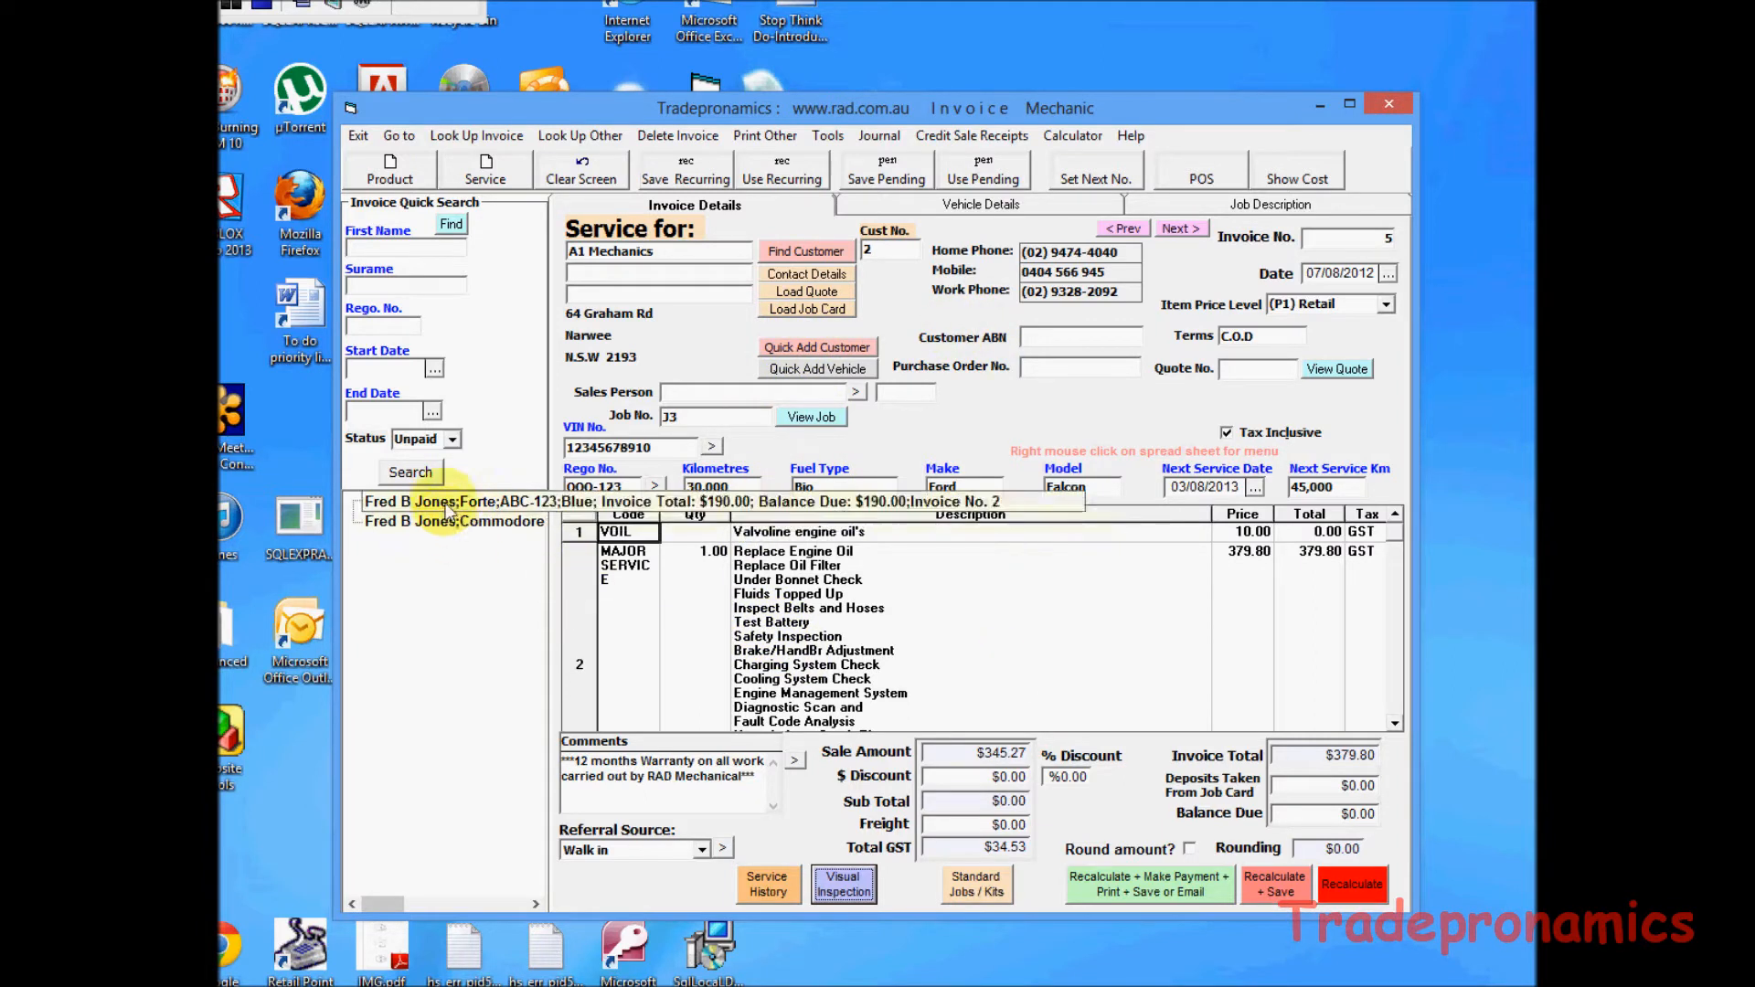
View the full invoice list and return to the current invoice.
left_click(502, 137)
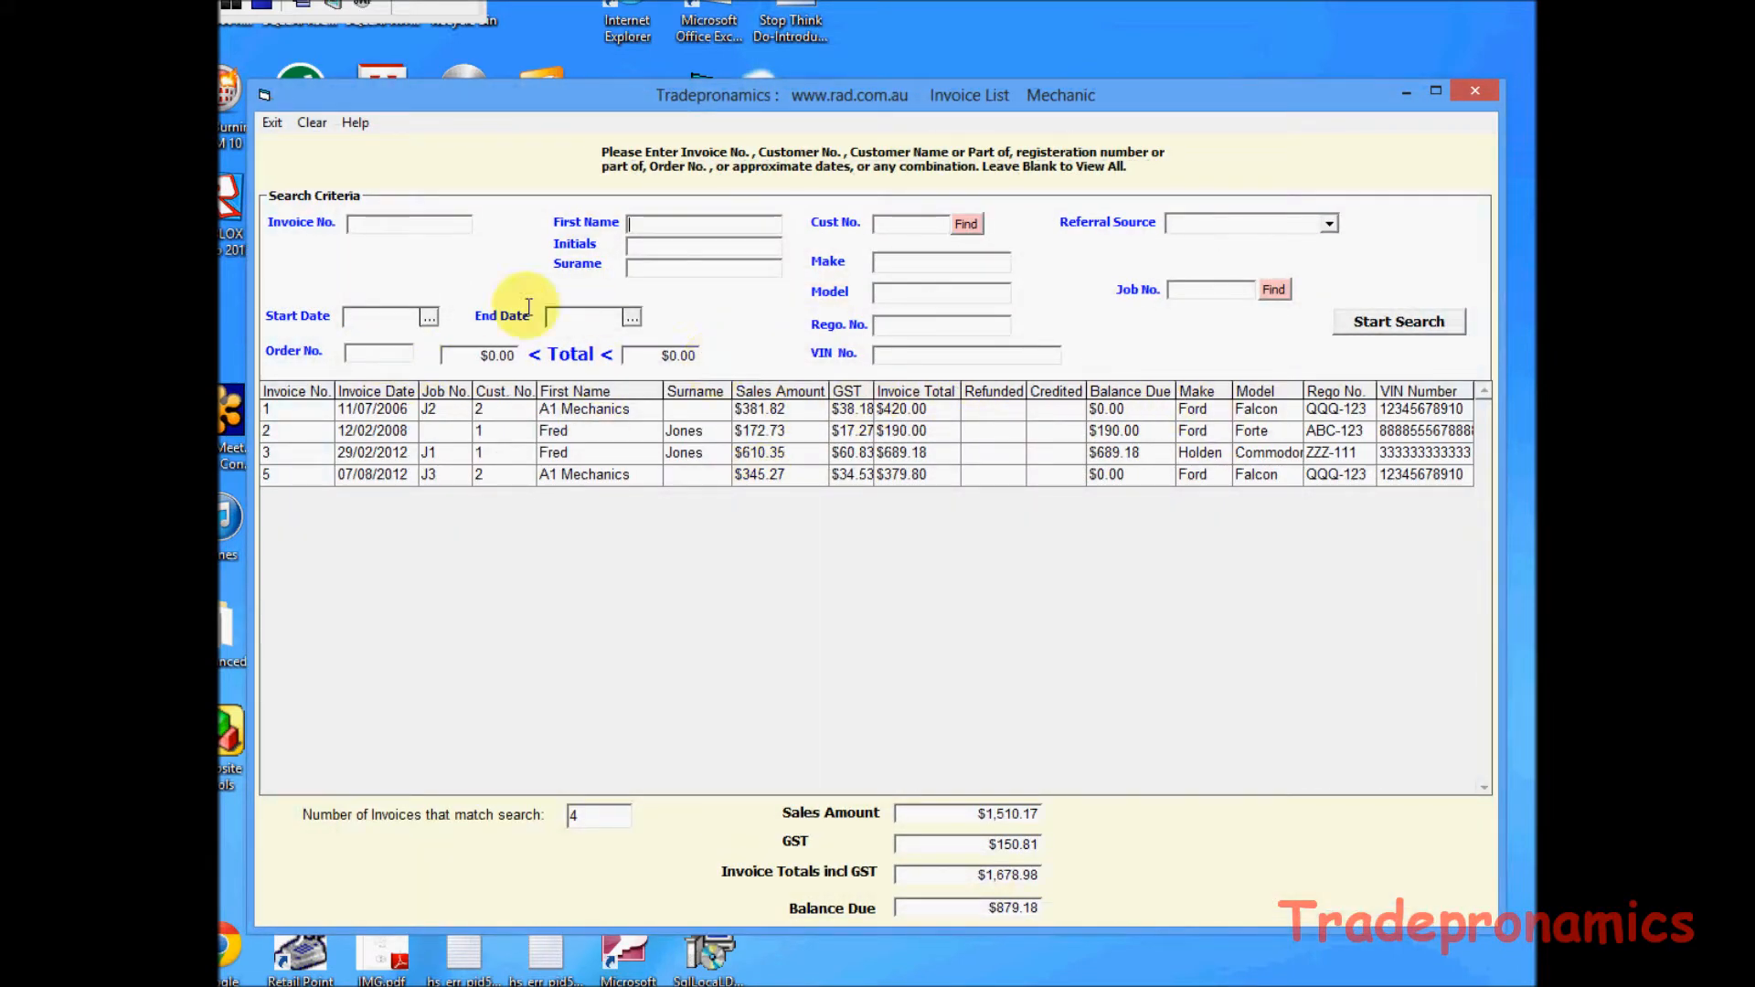
left_click(272, 122)
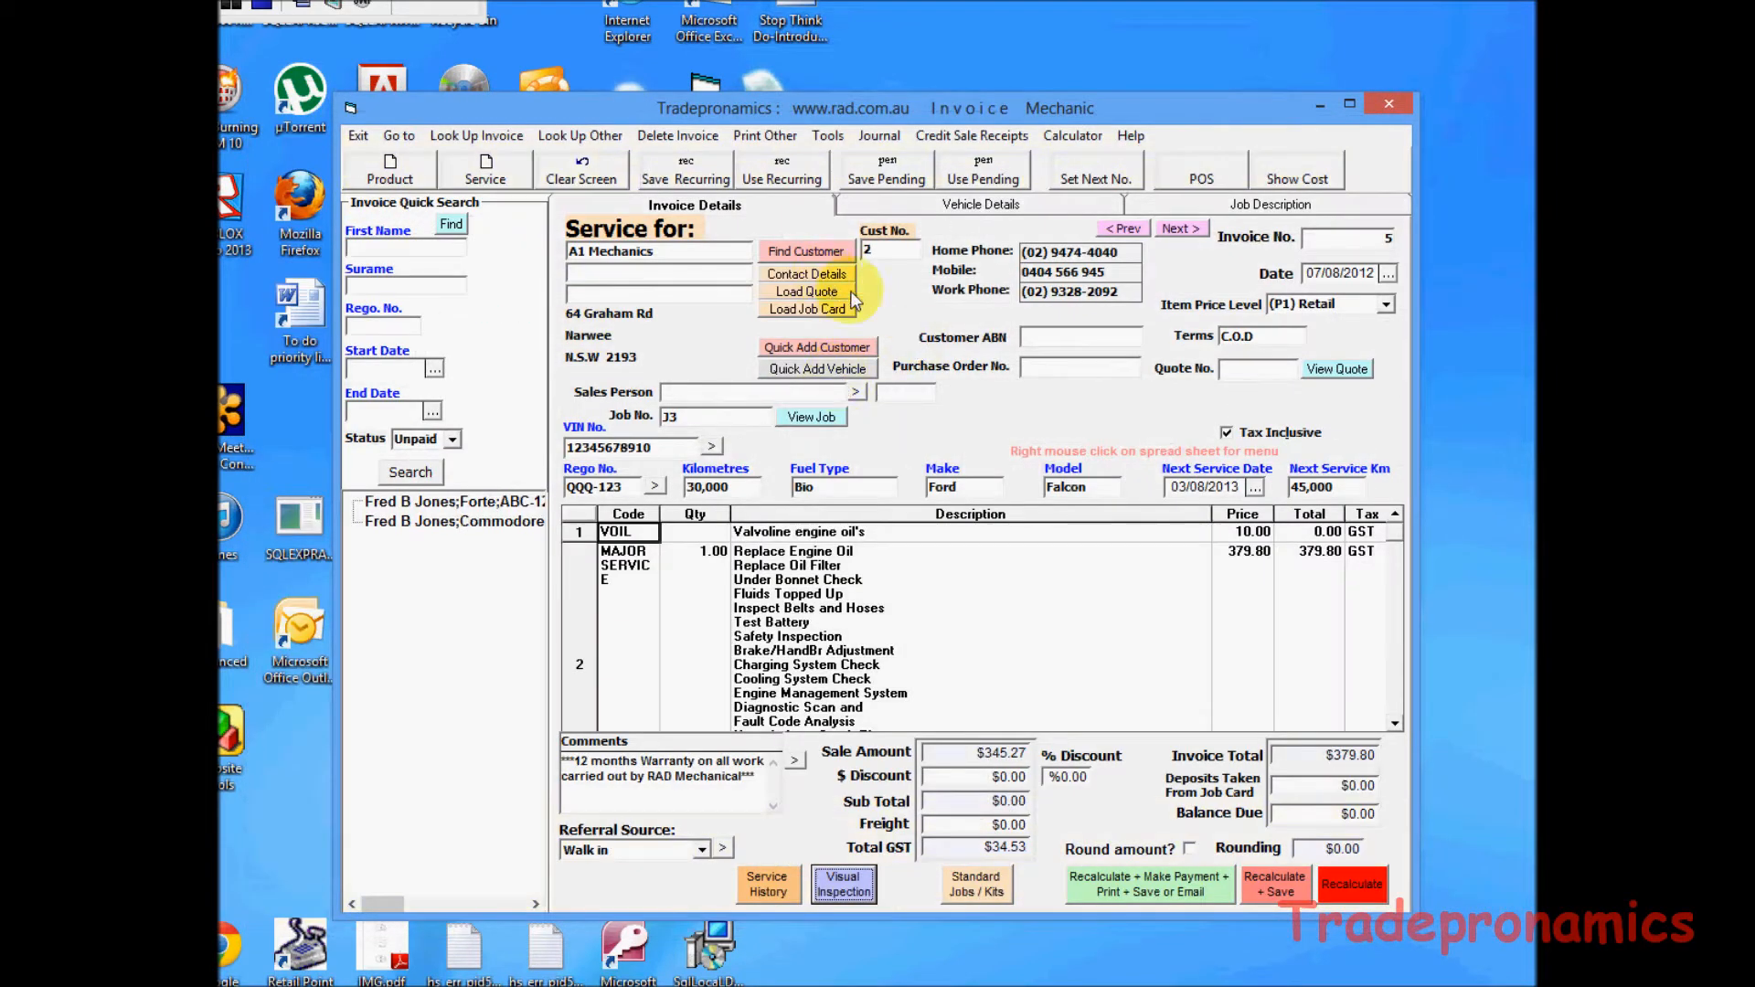
View the A1 Mechanics contact details and the customer's vehicle list from the invoice.
left_click(807, 274)
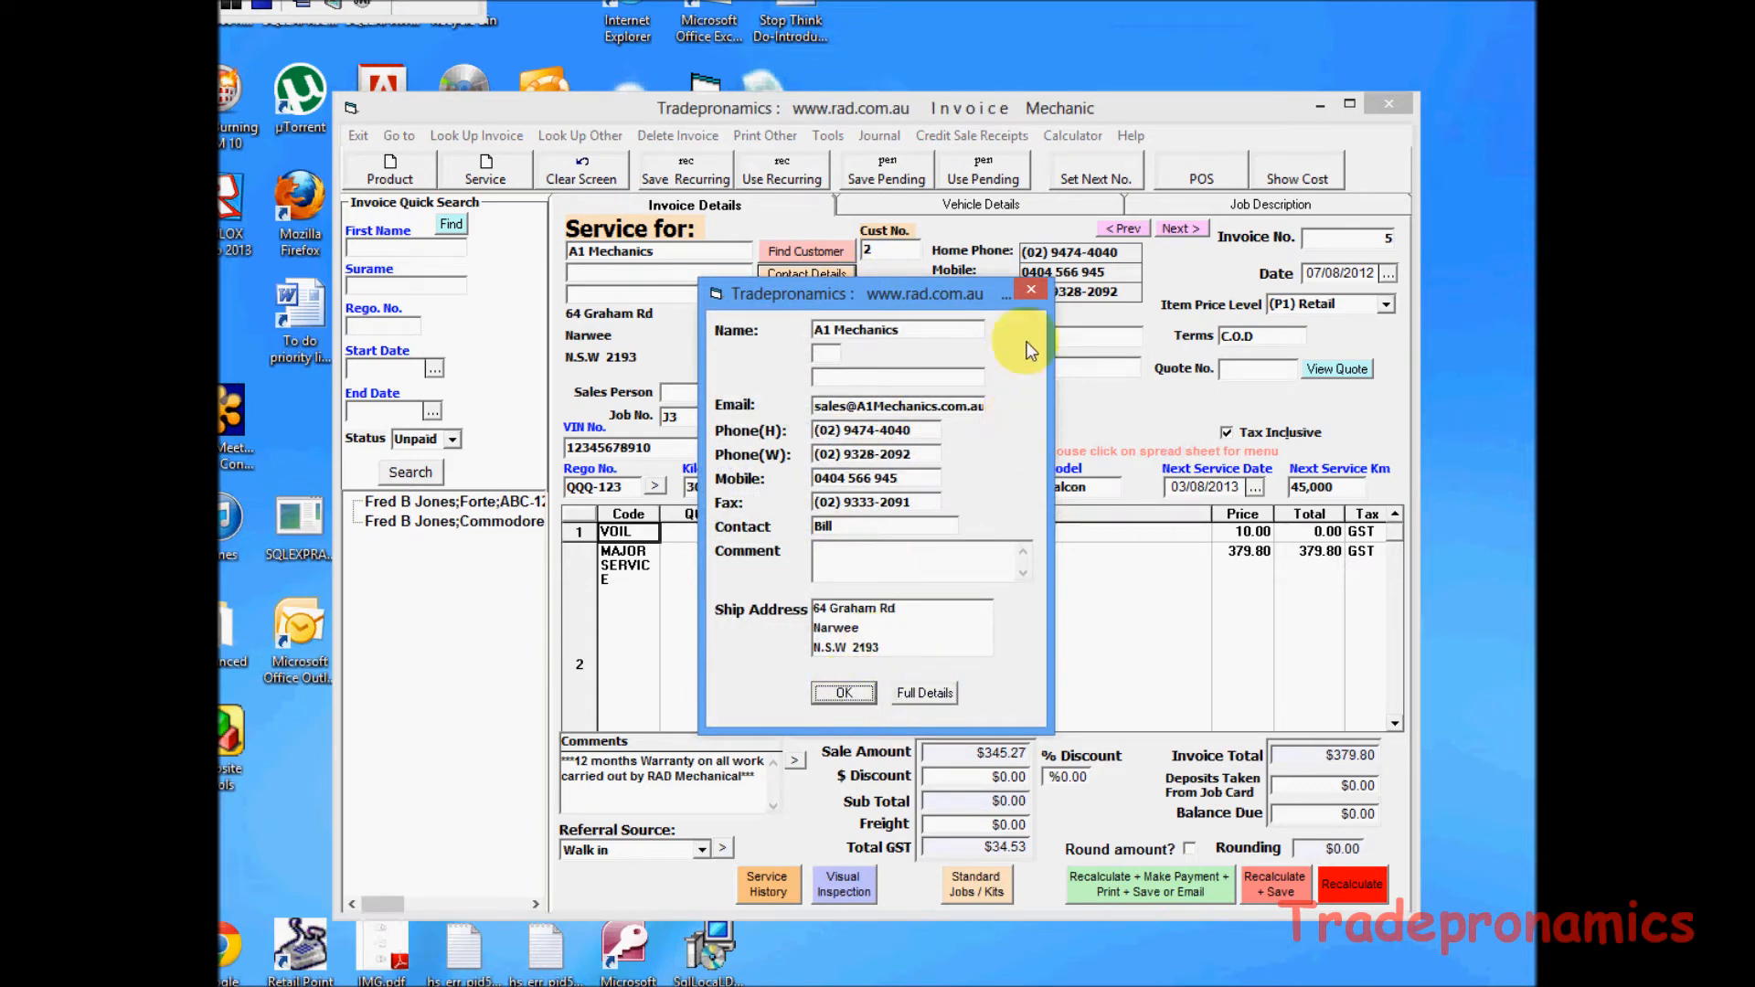
left_click(1031, 289)
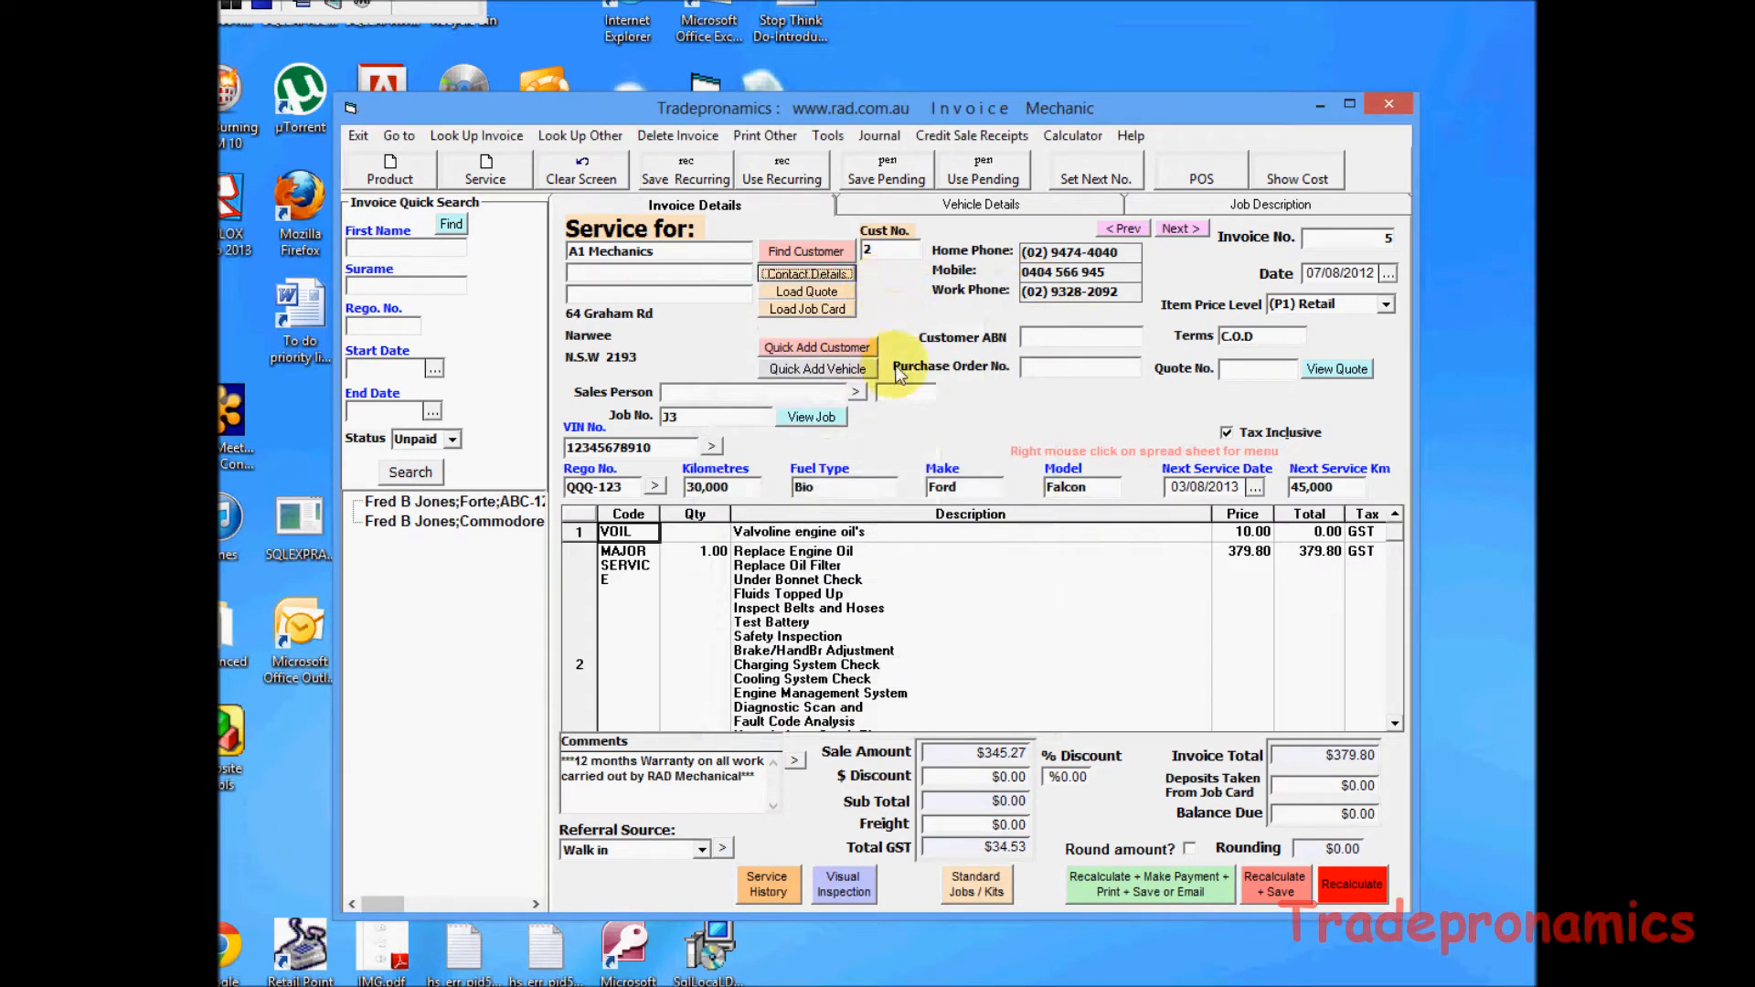
left_click(816, 368)
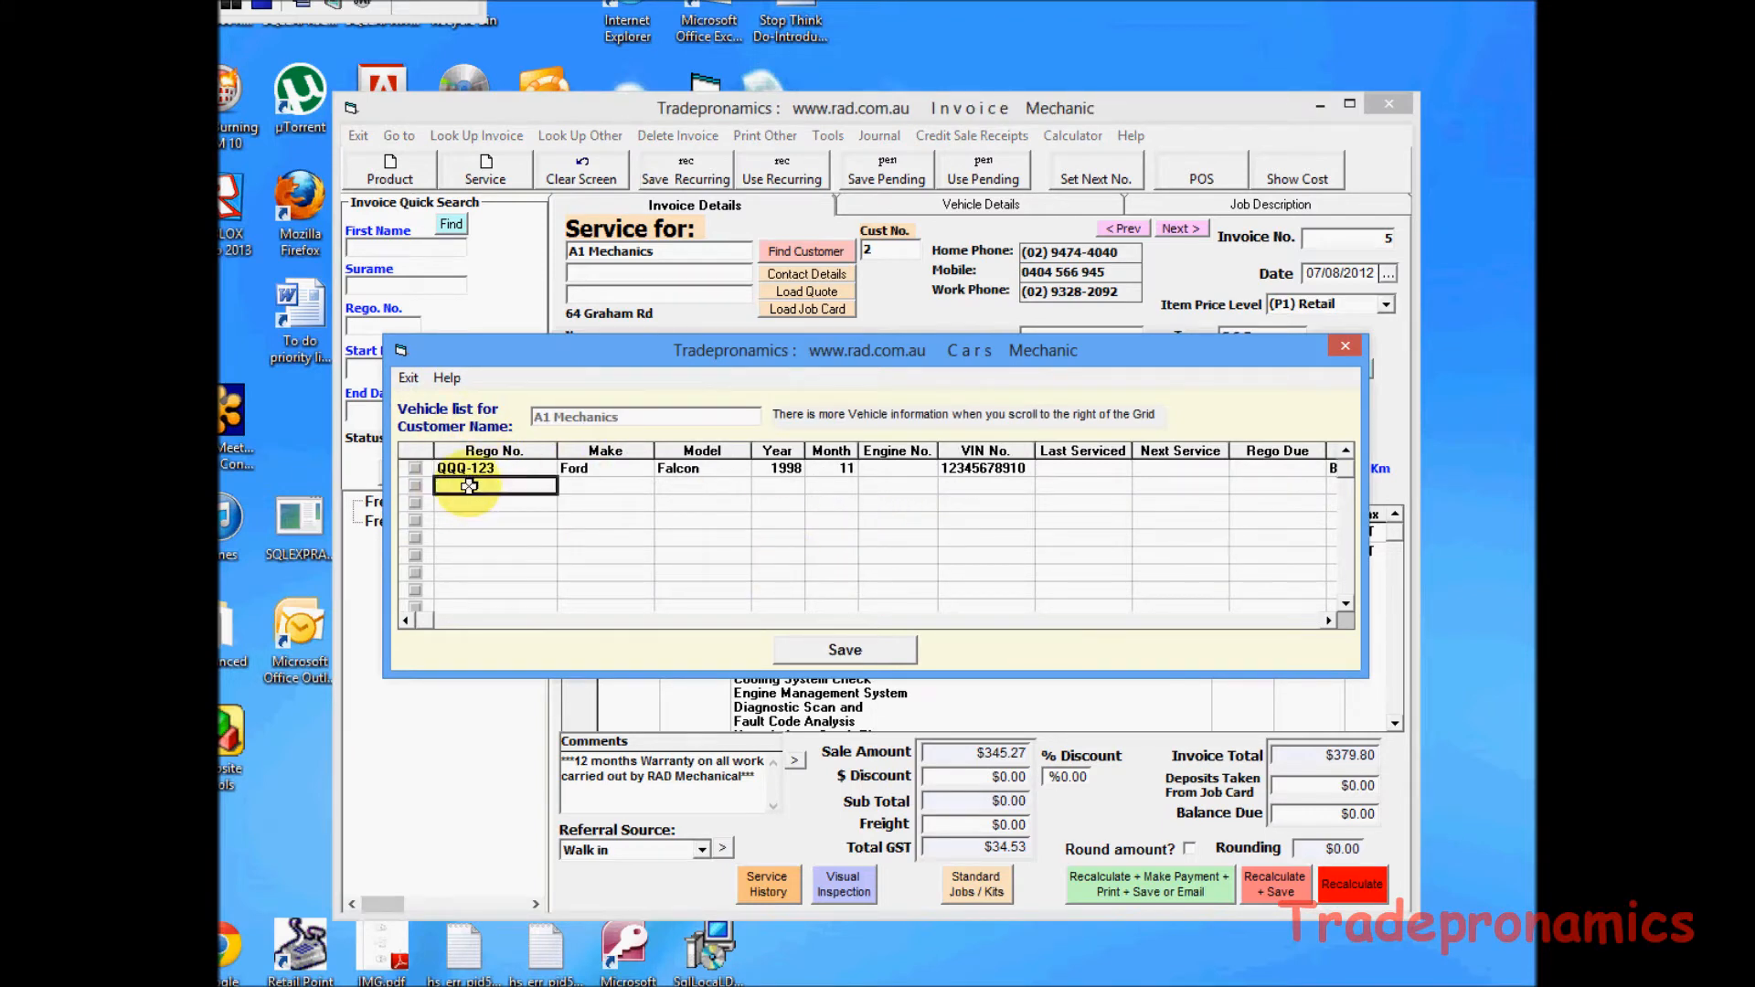
left_click(408, 378)
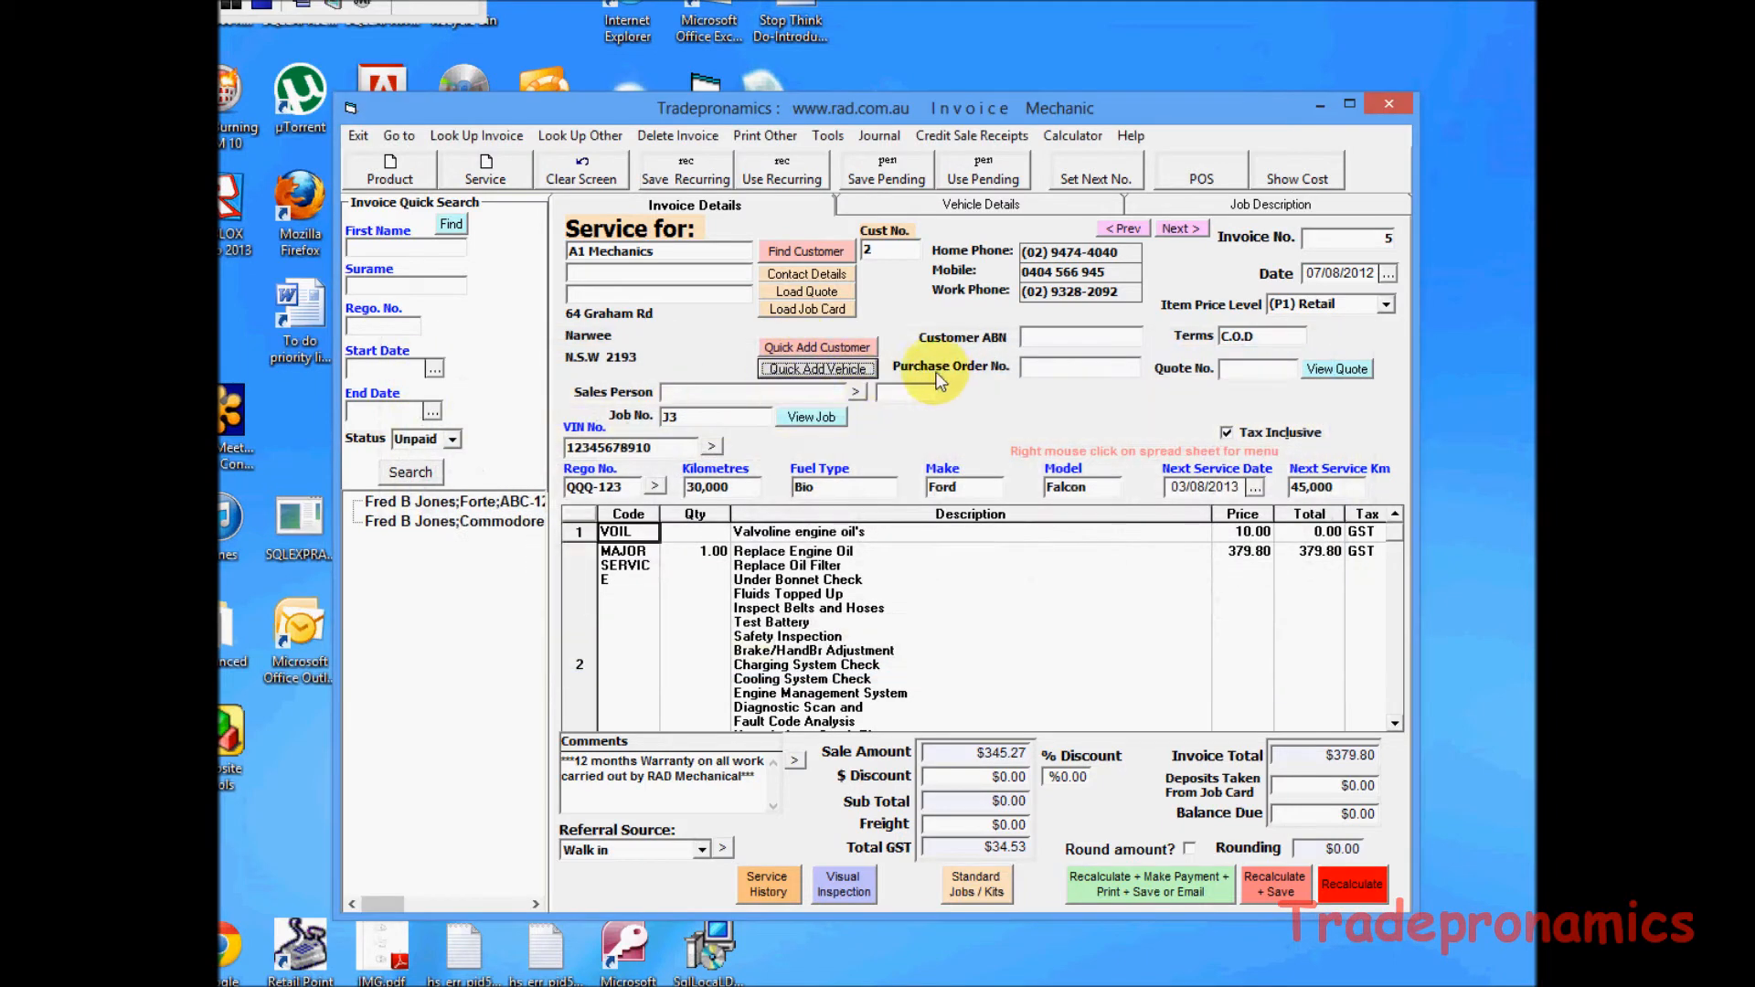
Clear the invoice screen and start a new invoice for the vehicle with rego QQQ-123, looked up by "q".
left_click(593, 172)
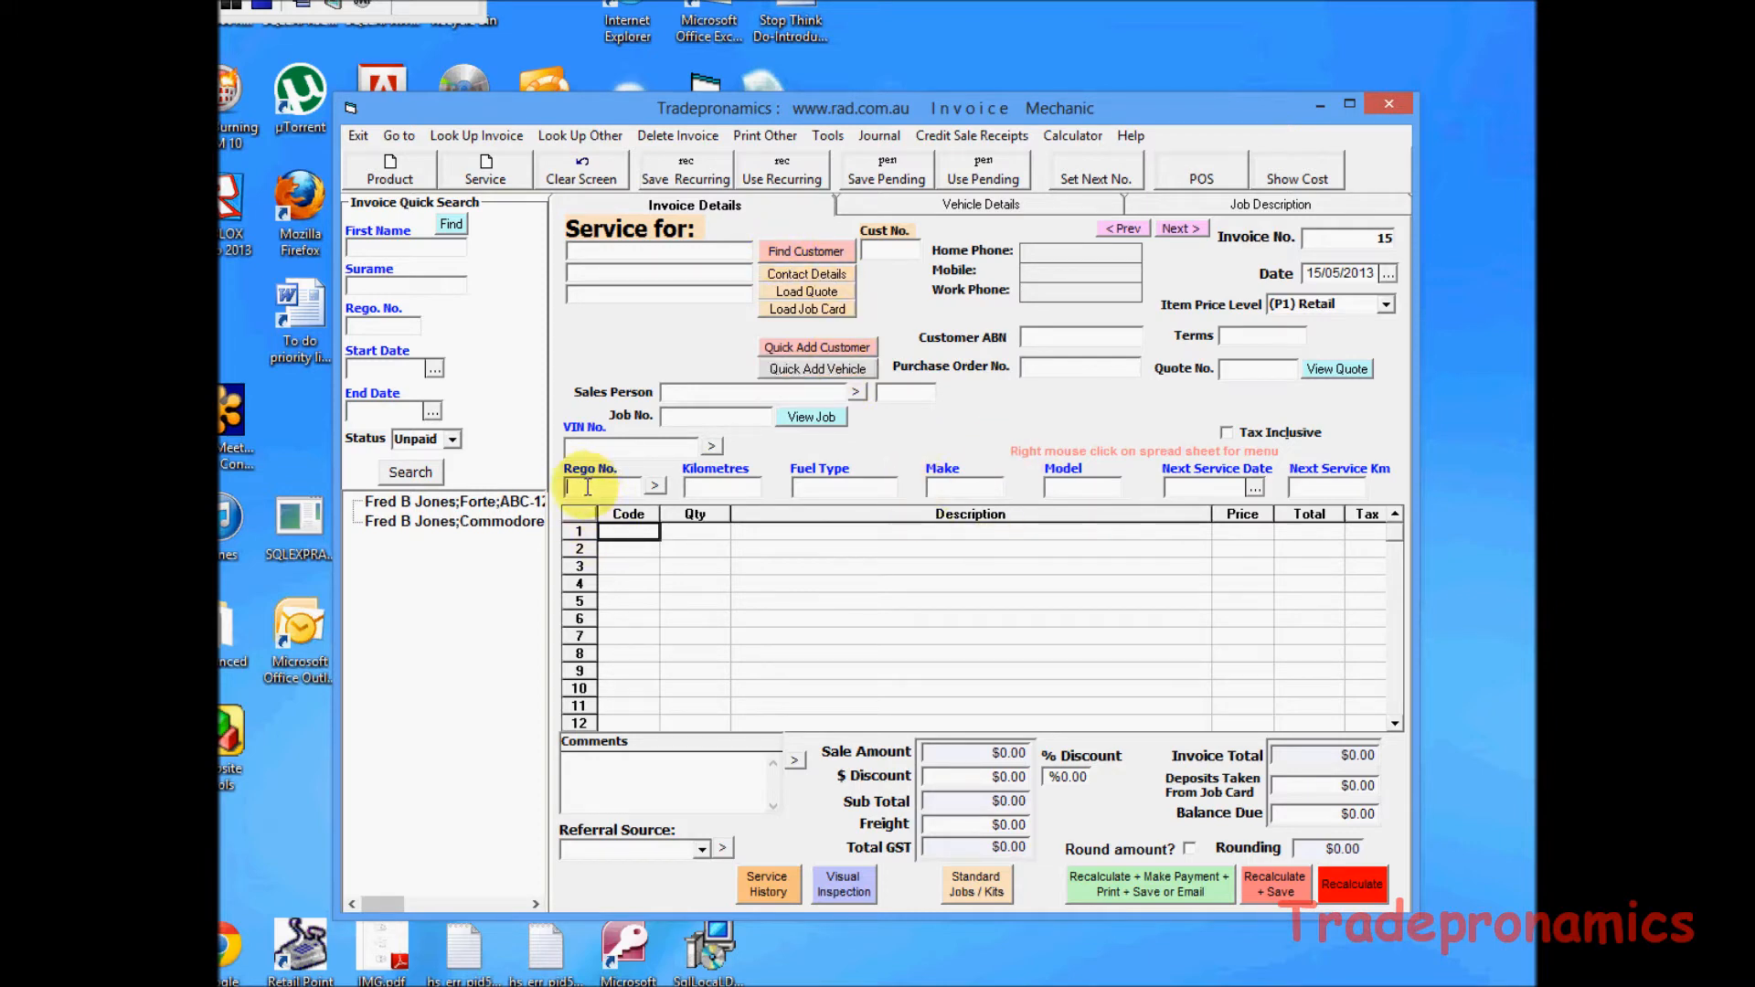
type("q")
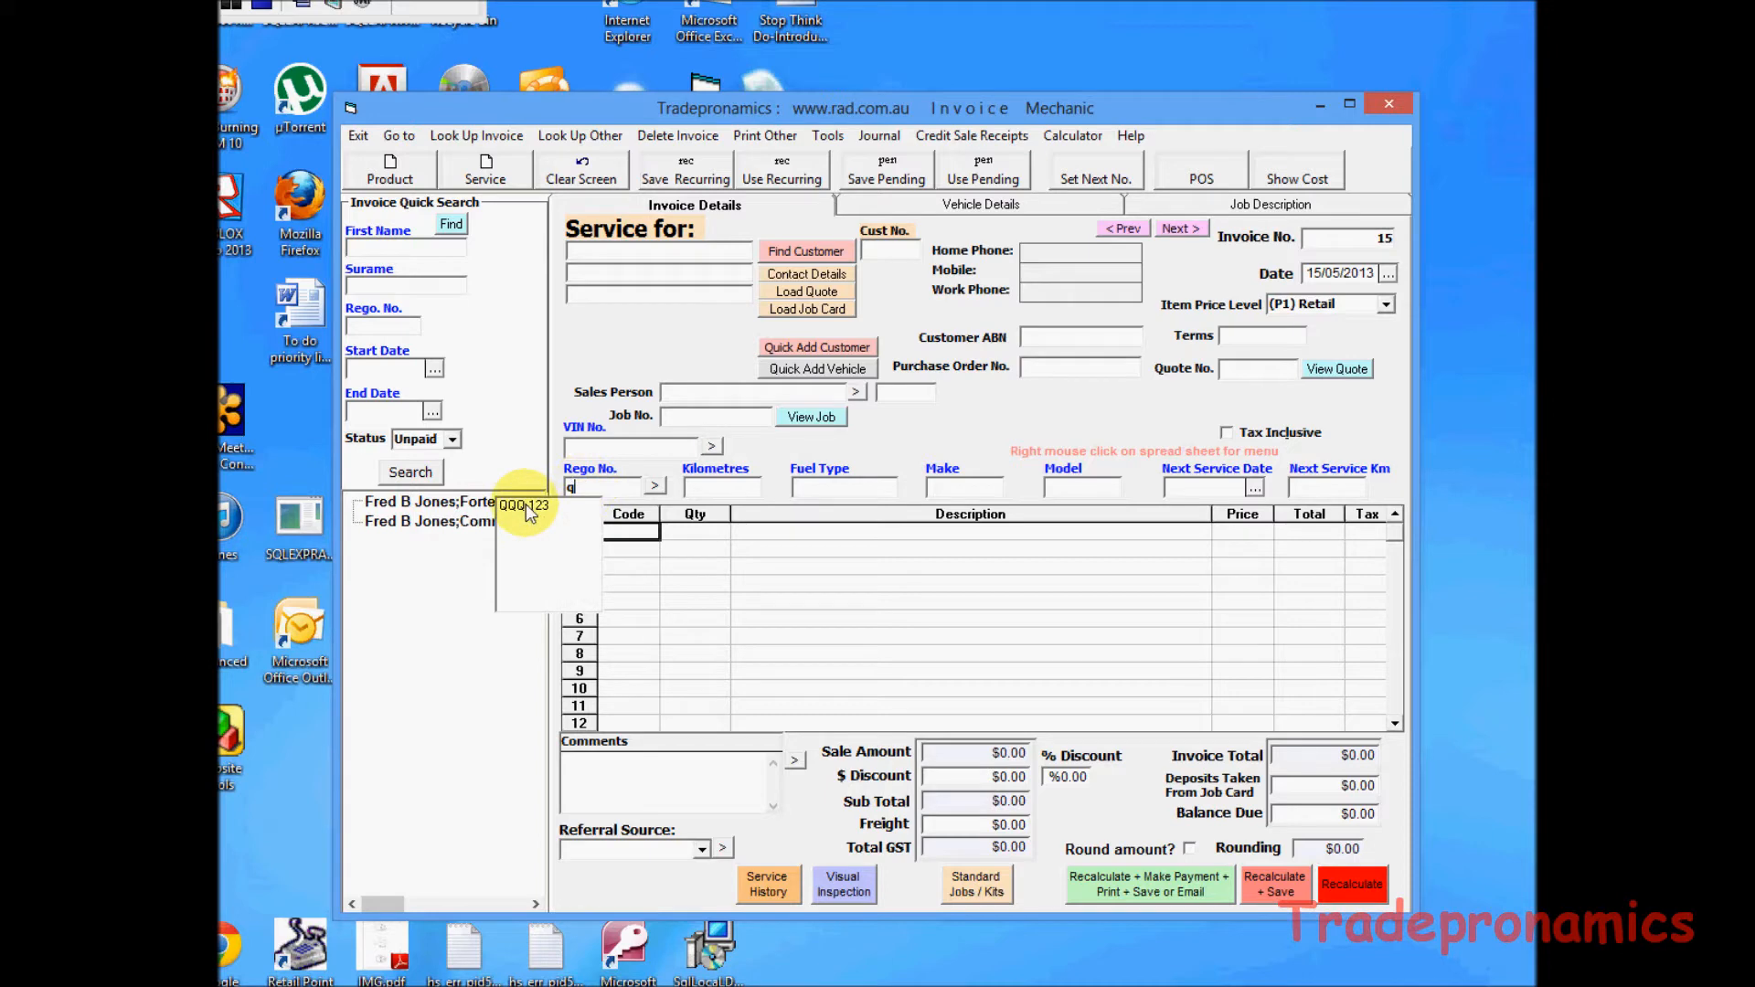
left_click(525, 505)
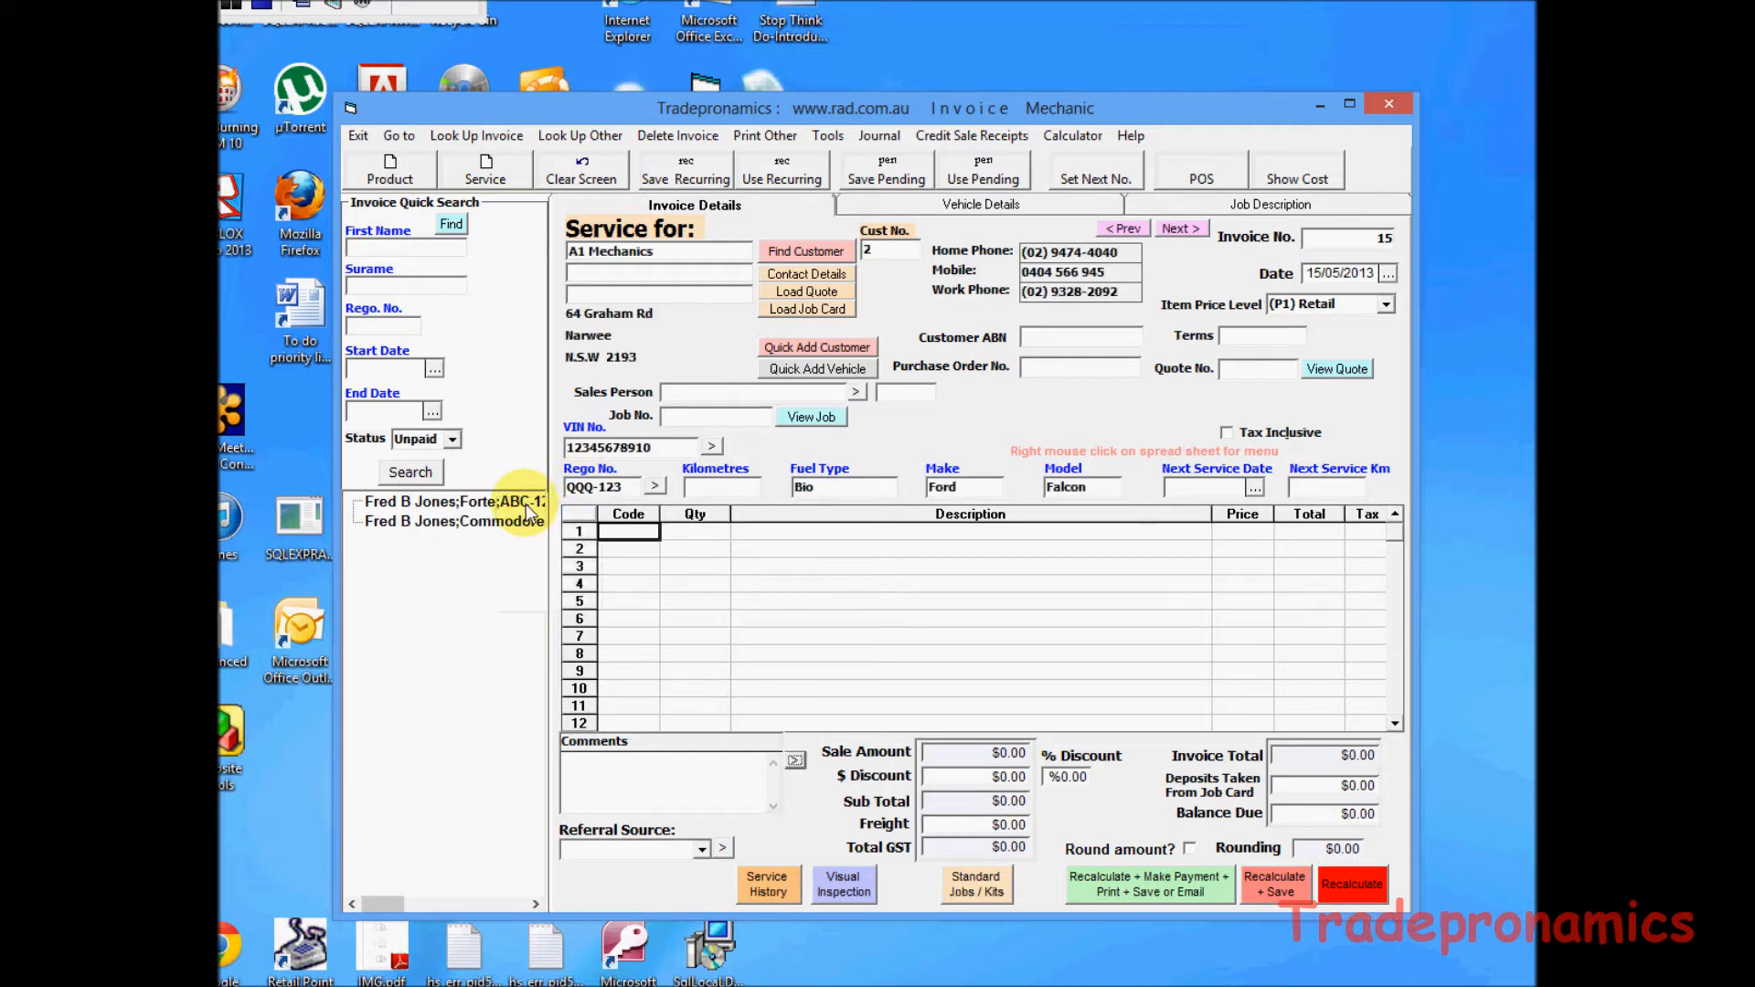
Add the ULTIMATE SERVICE labour item to the new invoice, and recalculate and save it.
right_click(630, 535)
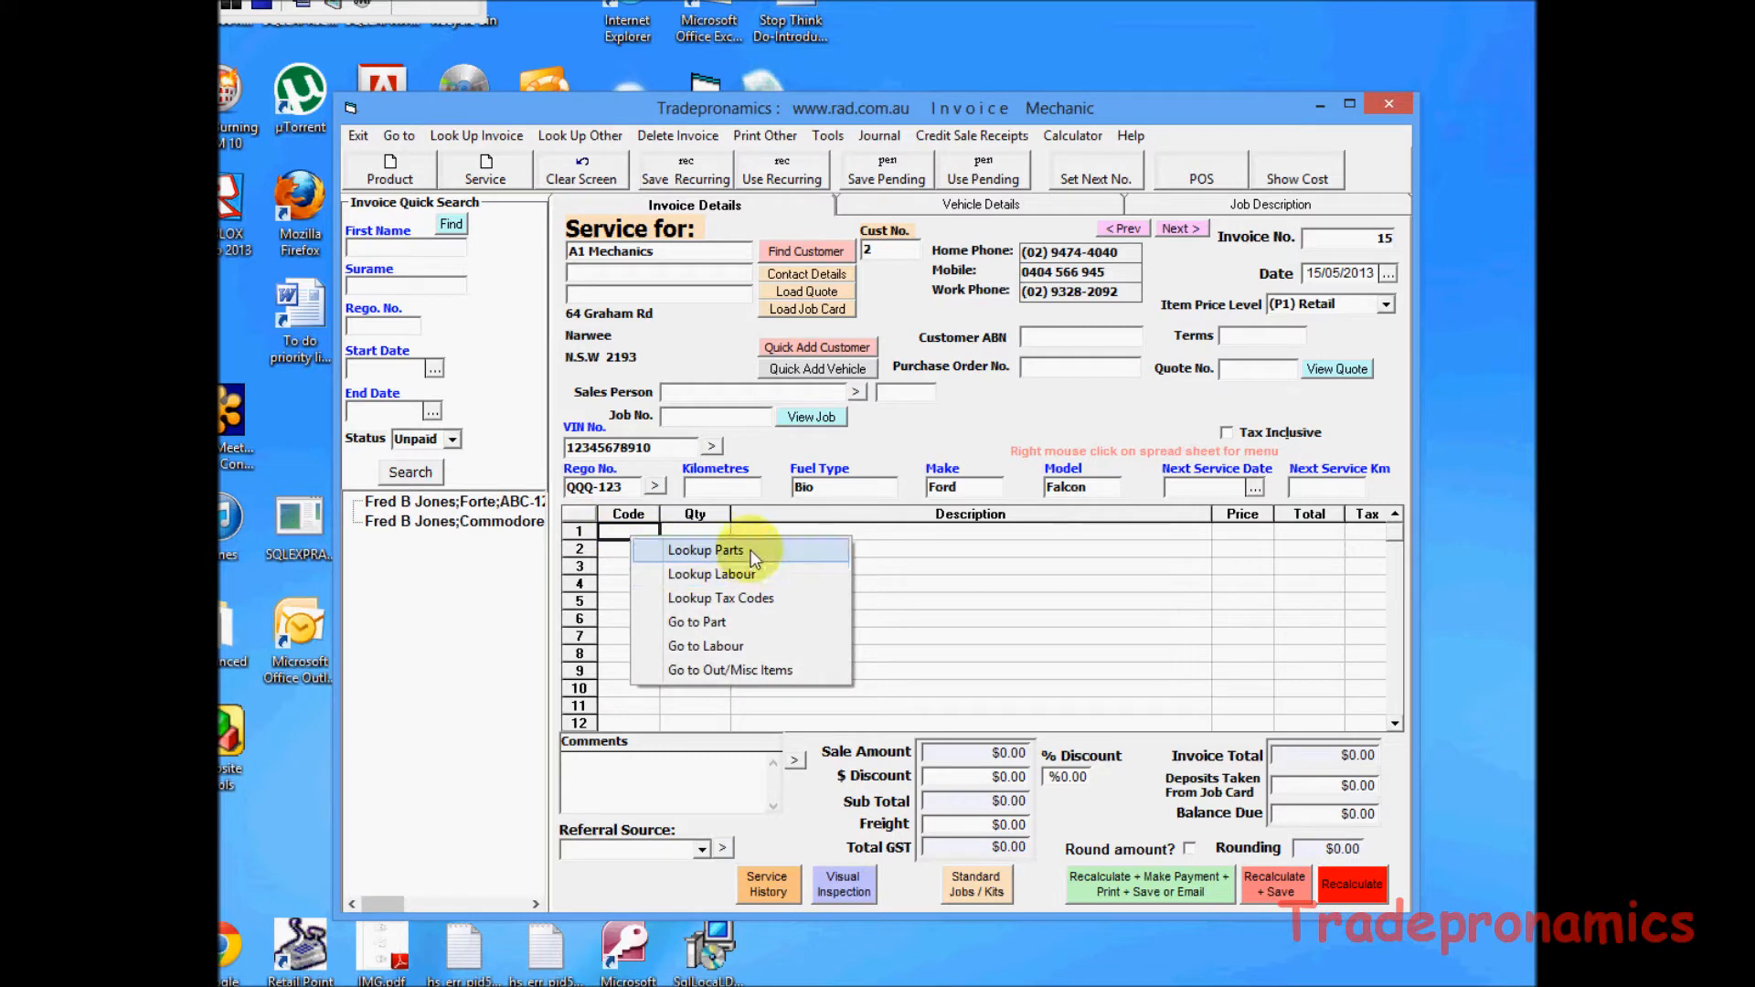
left_click(742, 574)
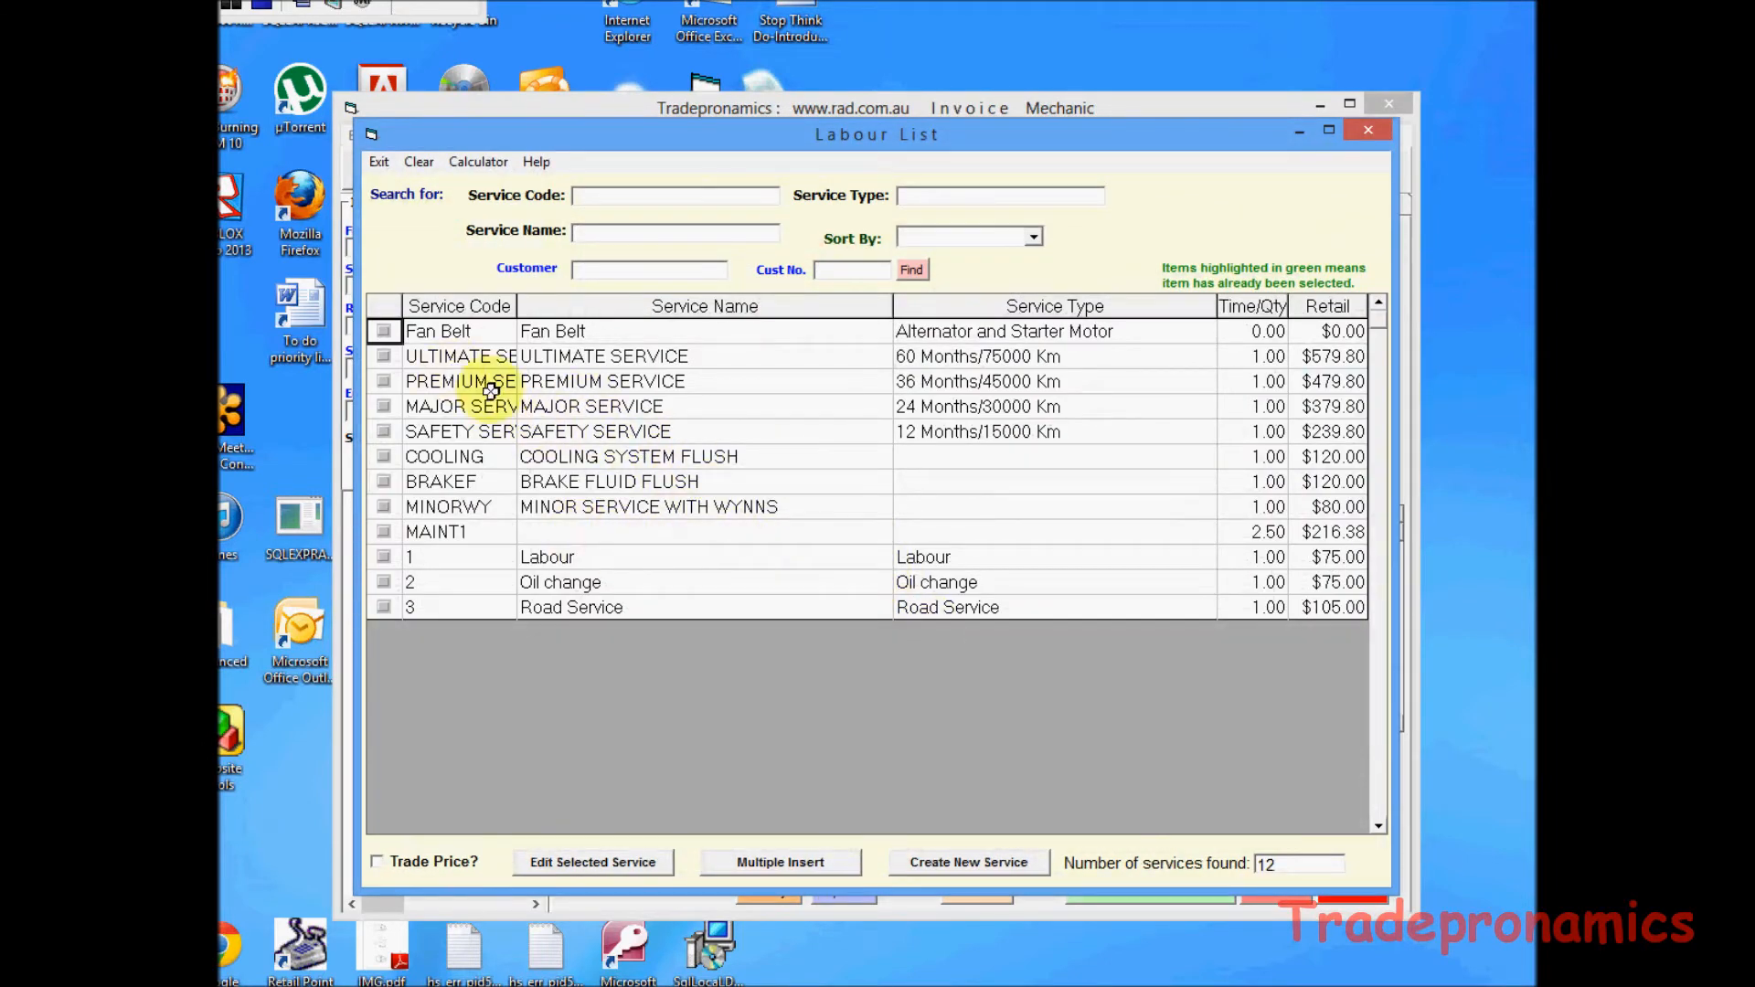
double_click(590, 357)
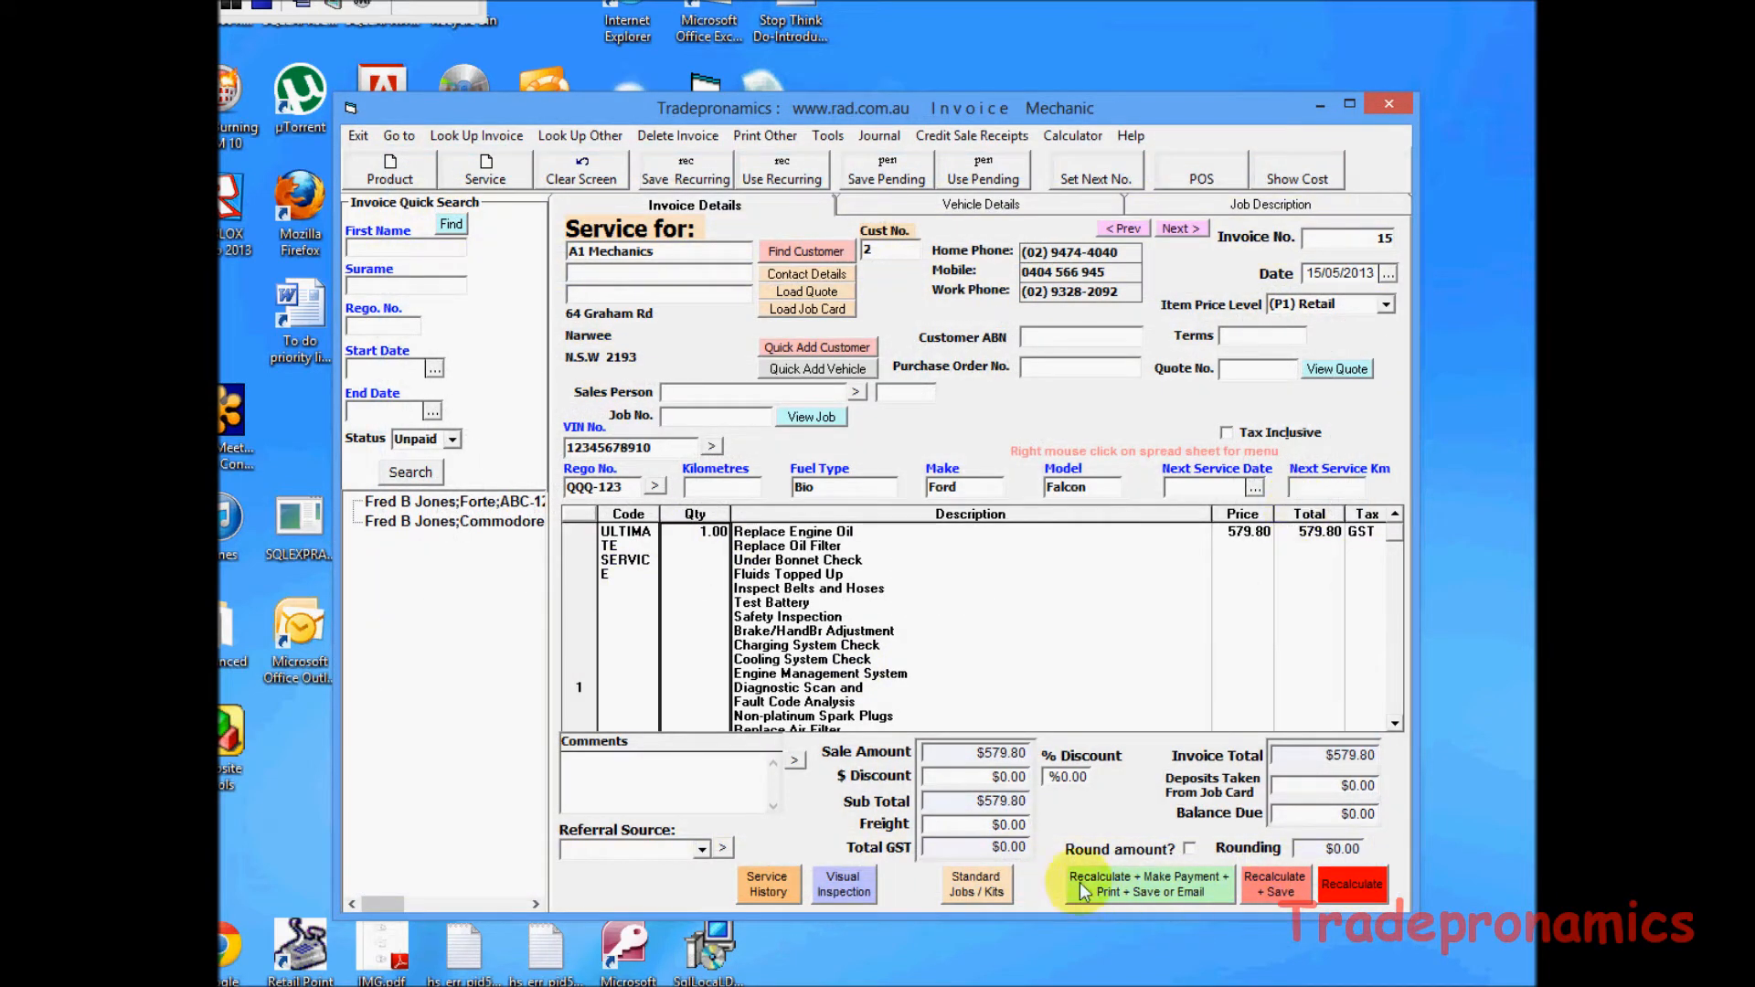
left_click(1282, 887)
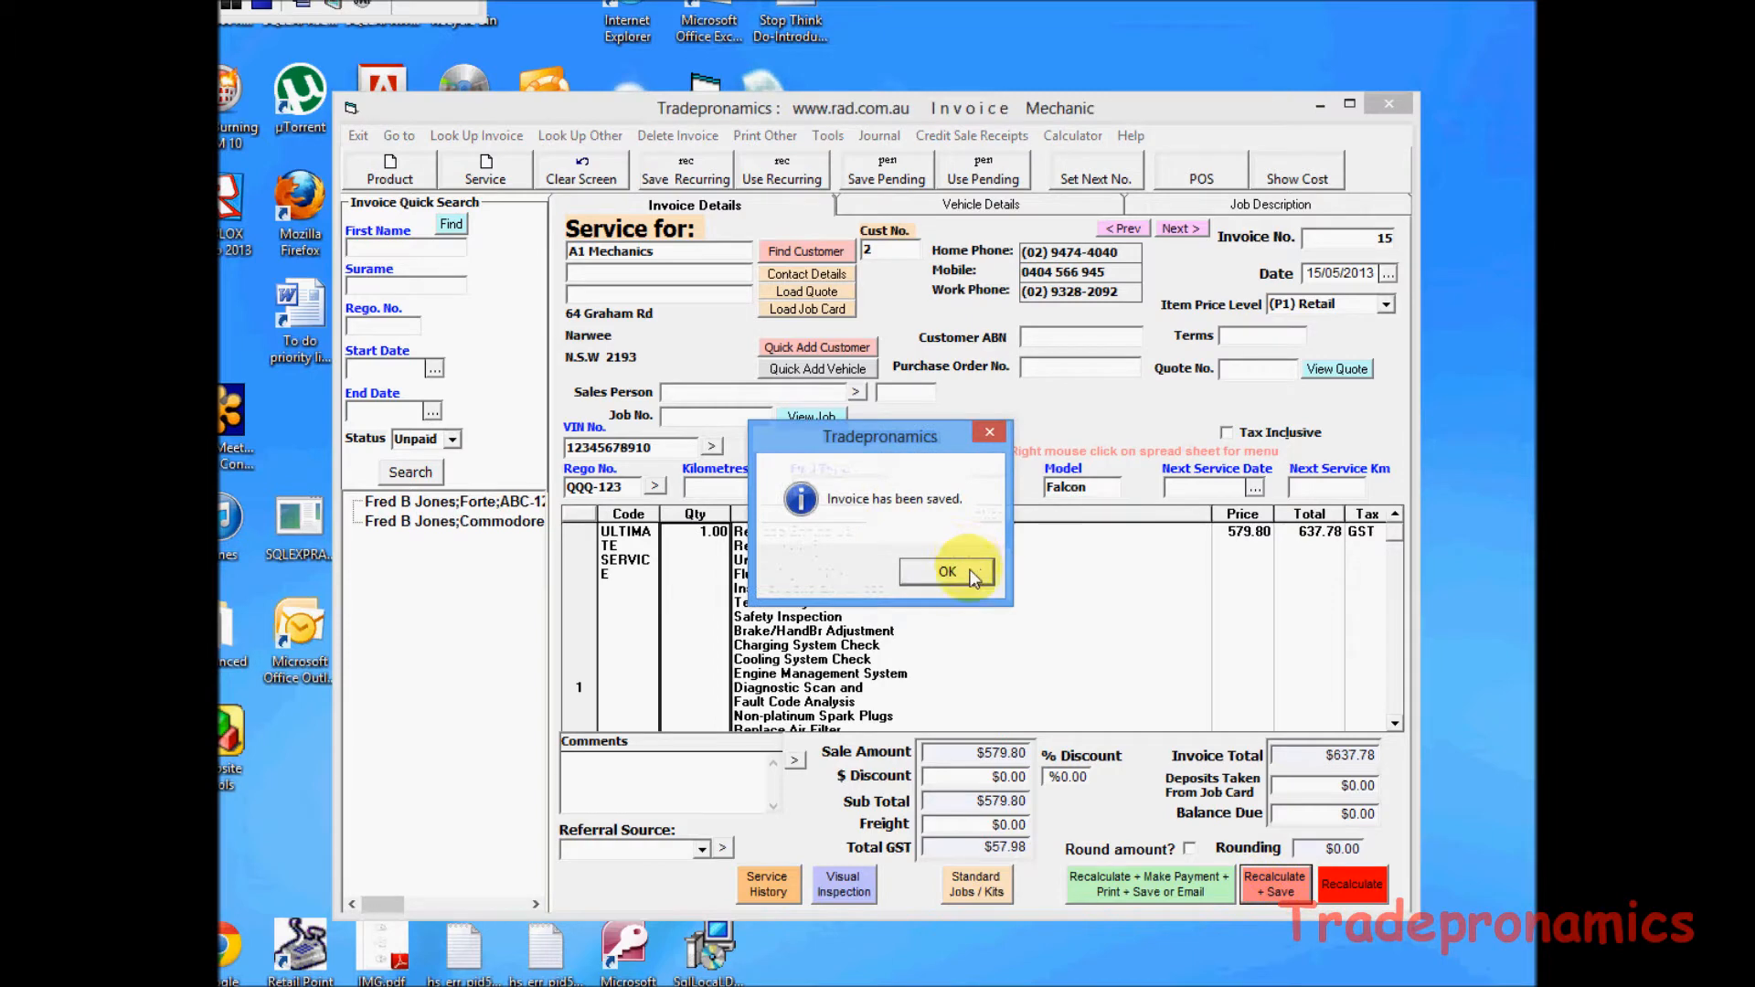
left_click(971, 575)
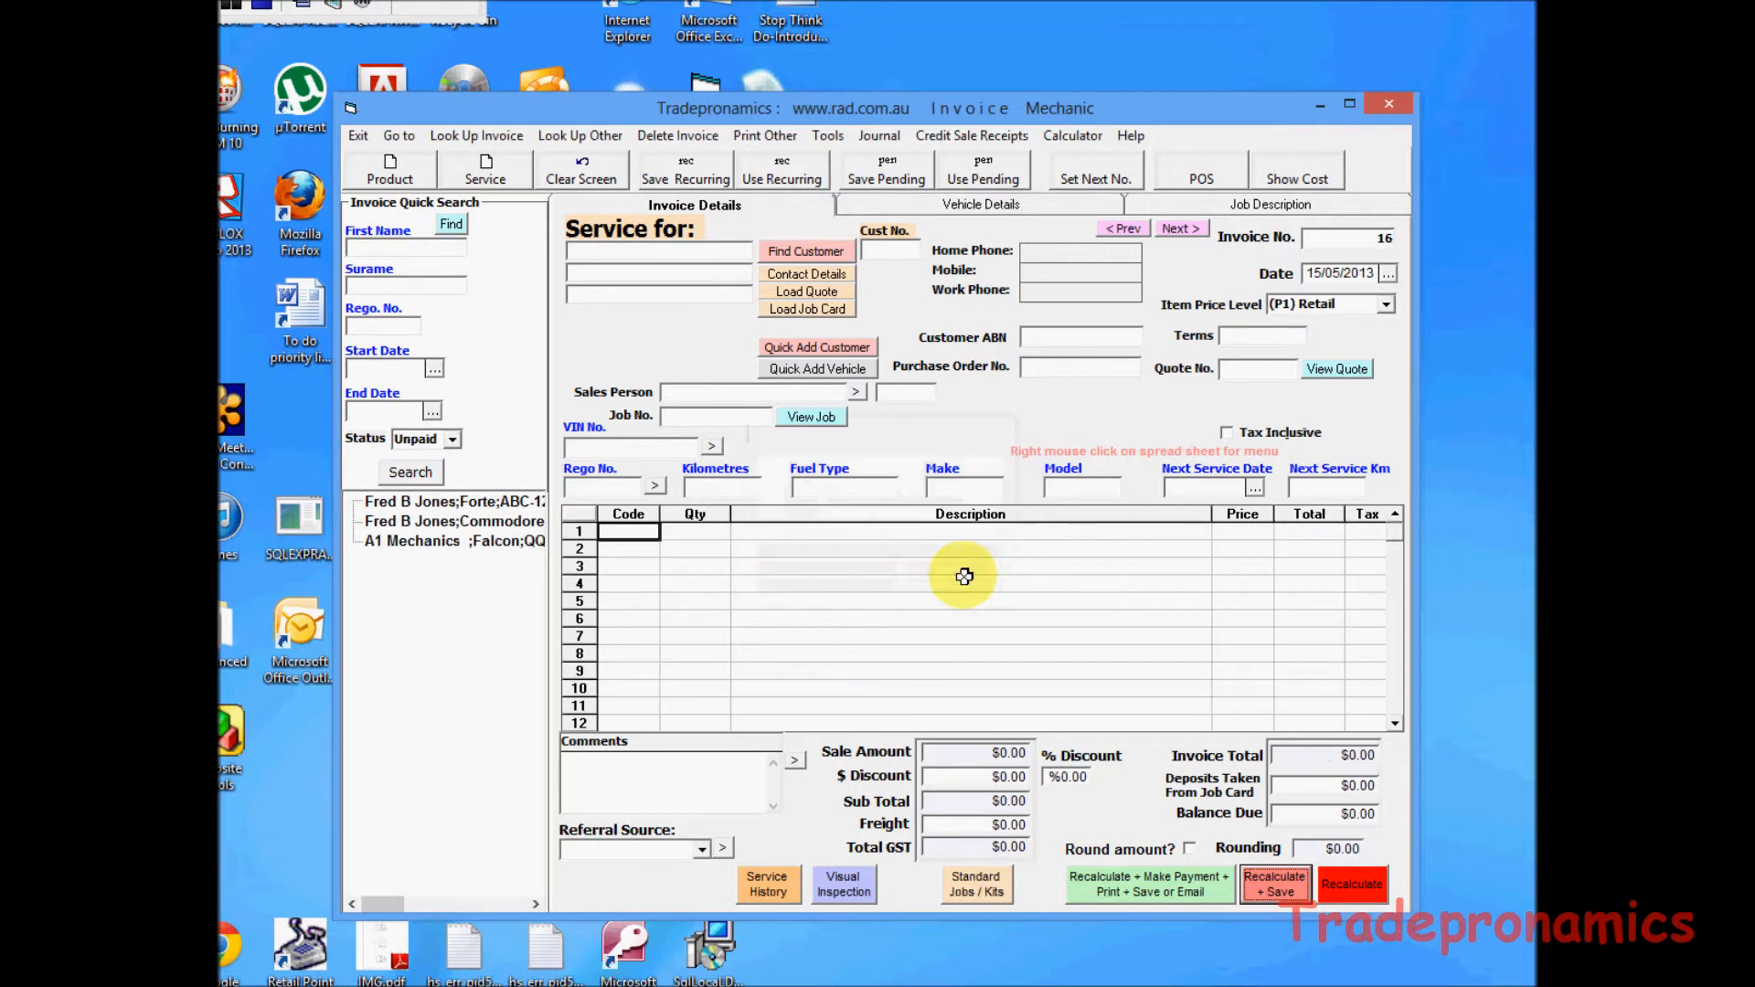
Check the saved A1 Mechanics invoice, and start a new invoice for A1 Mechanics' Ford Falcon with rego QQQ-123.
left_click(432, 543)
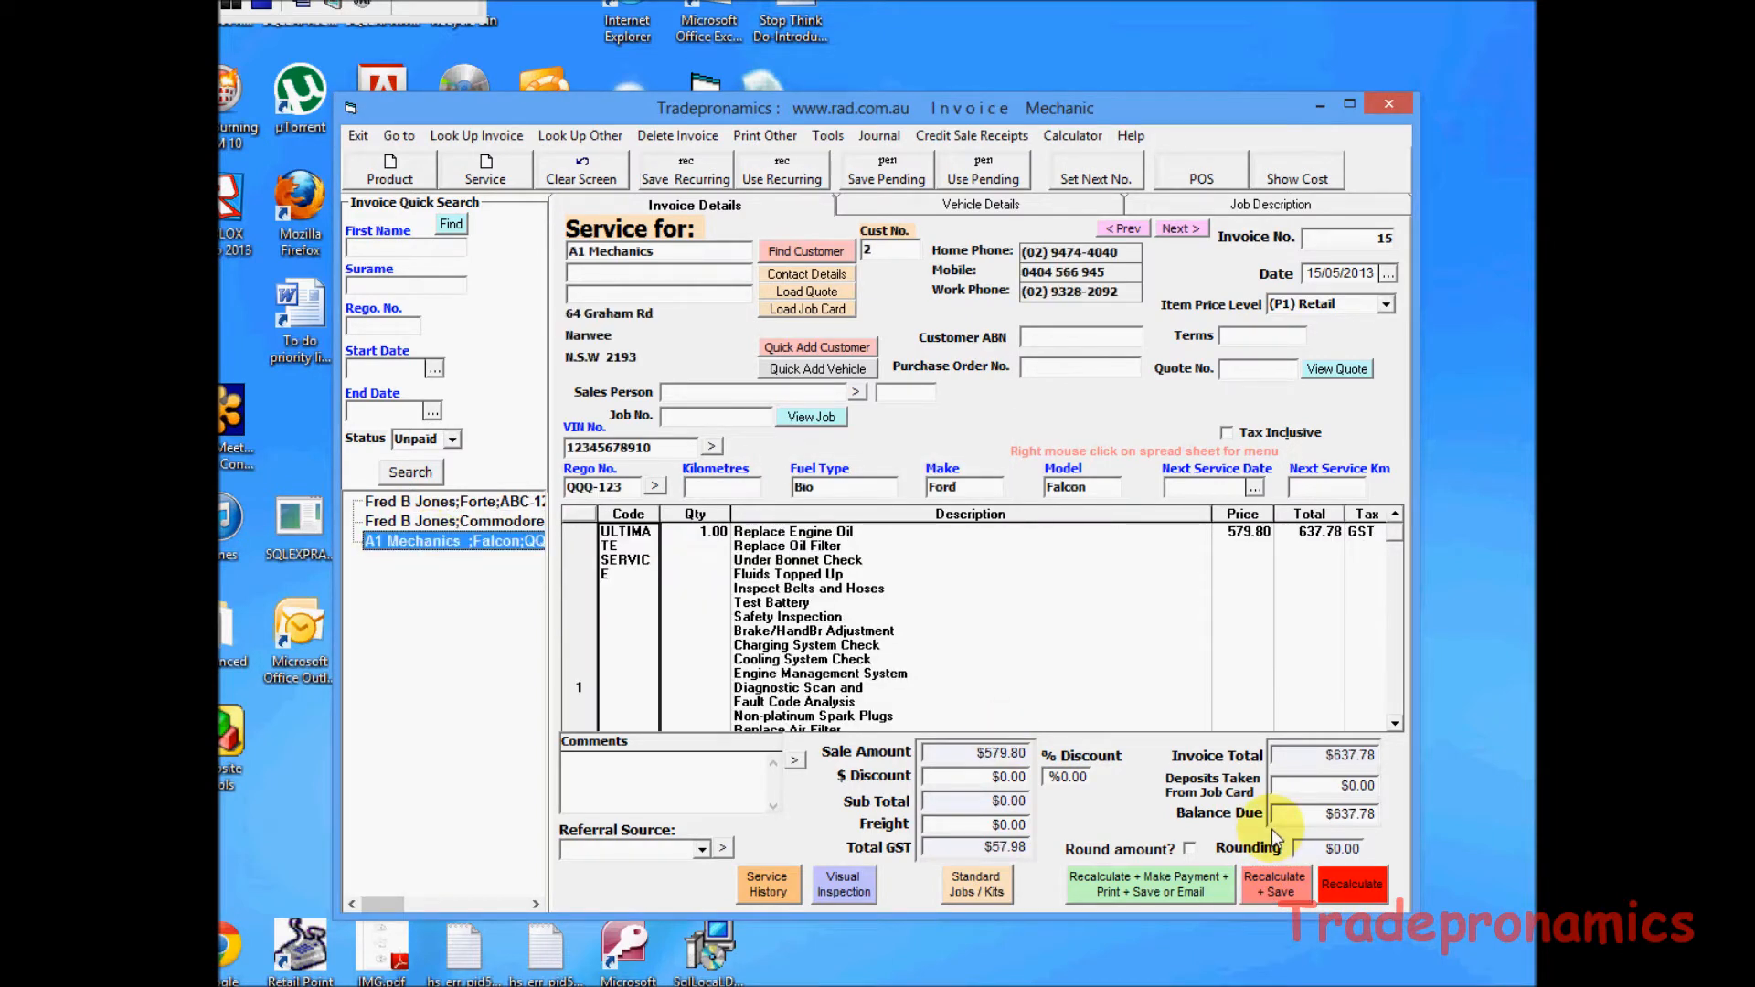
left_click(583, 169)
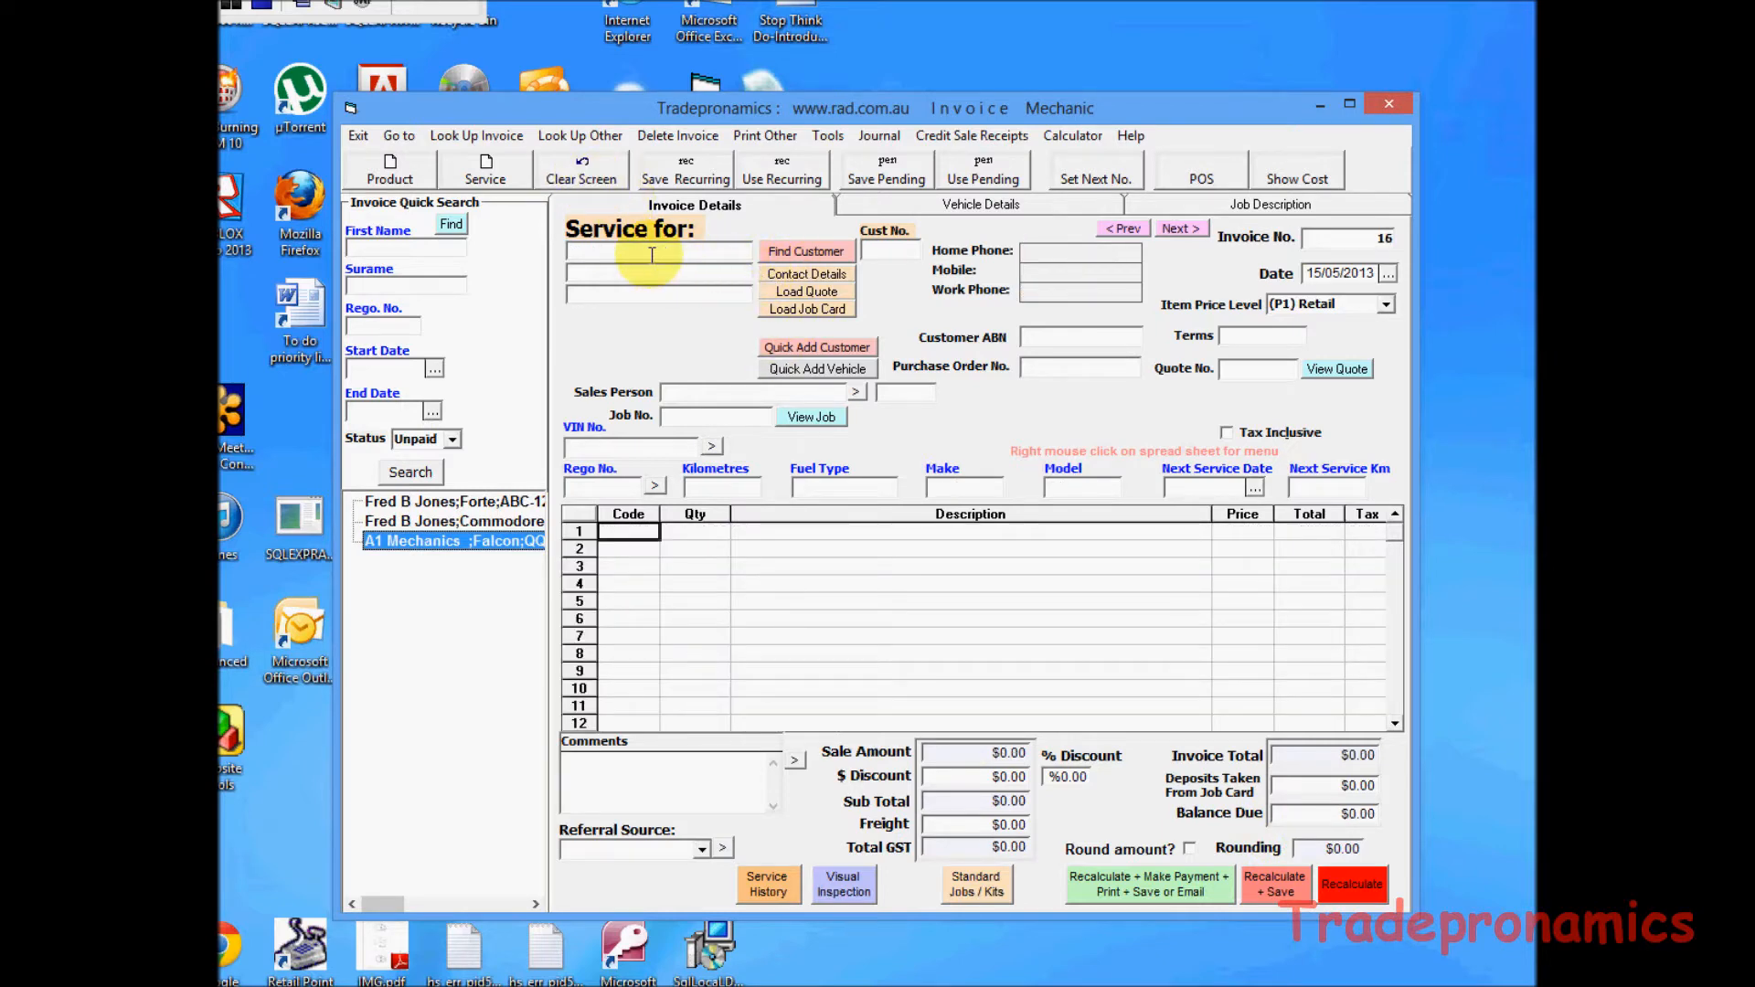
left_click(826, 251)
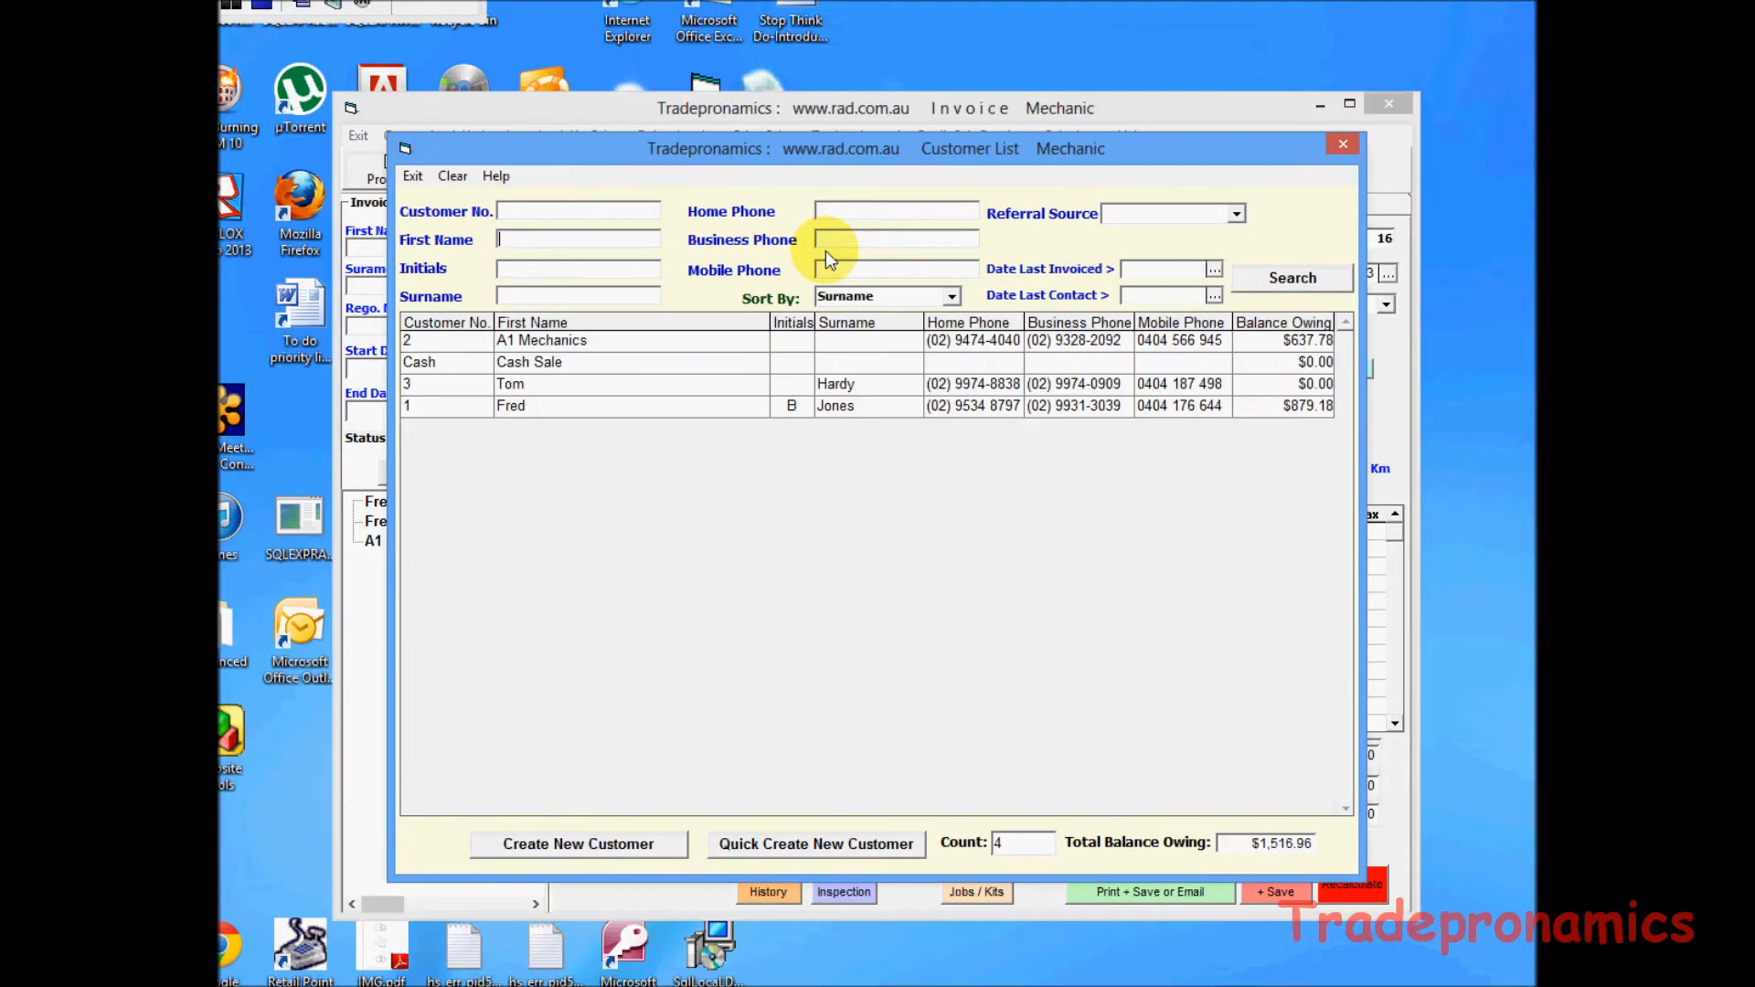
type("a1")
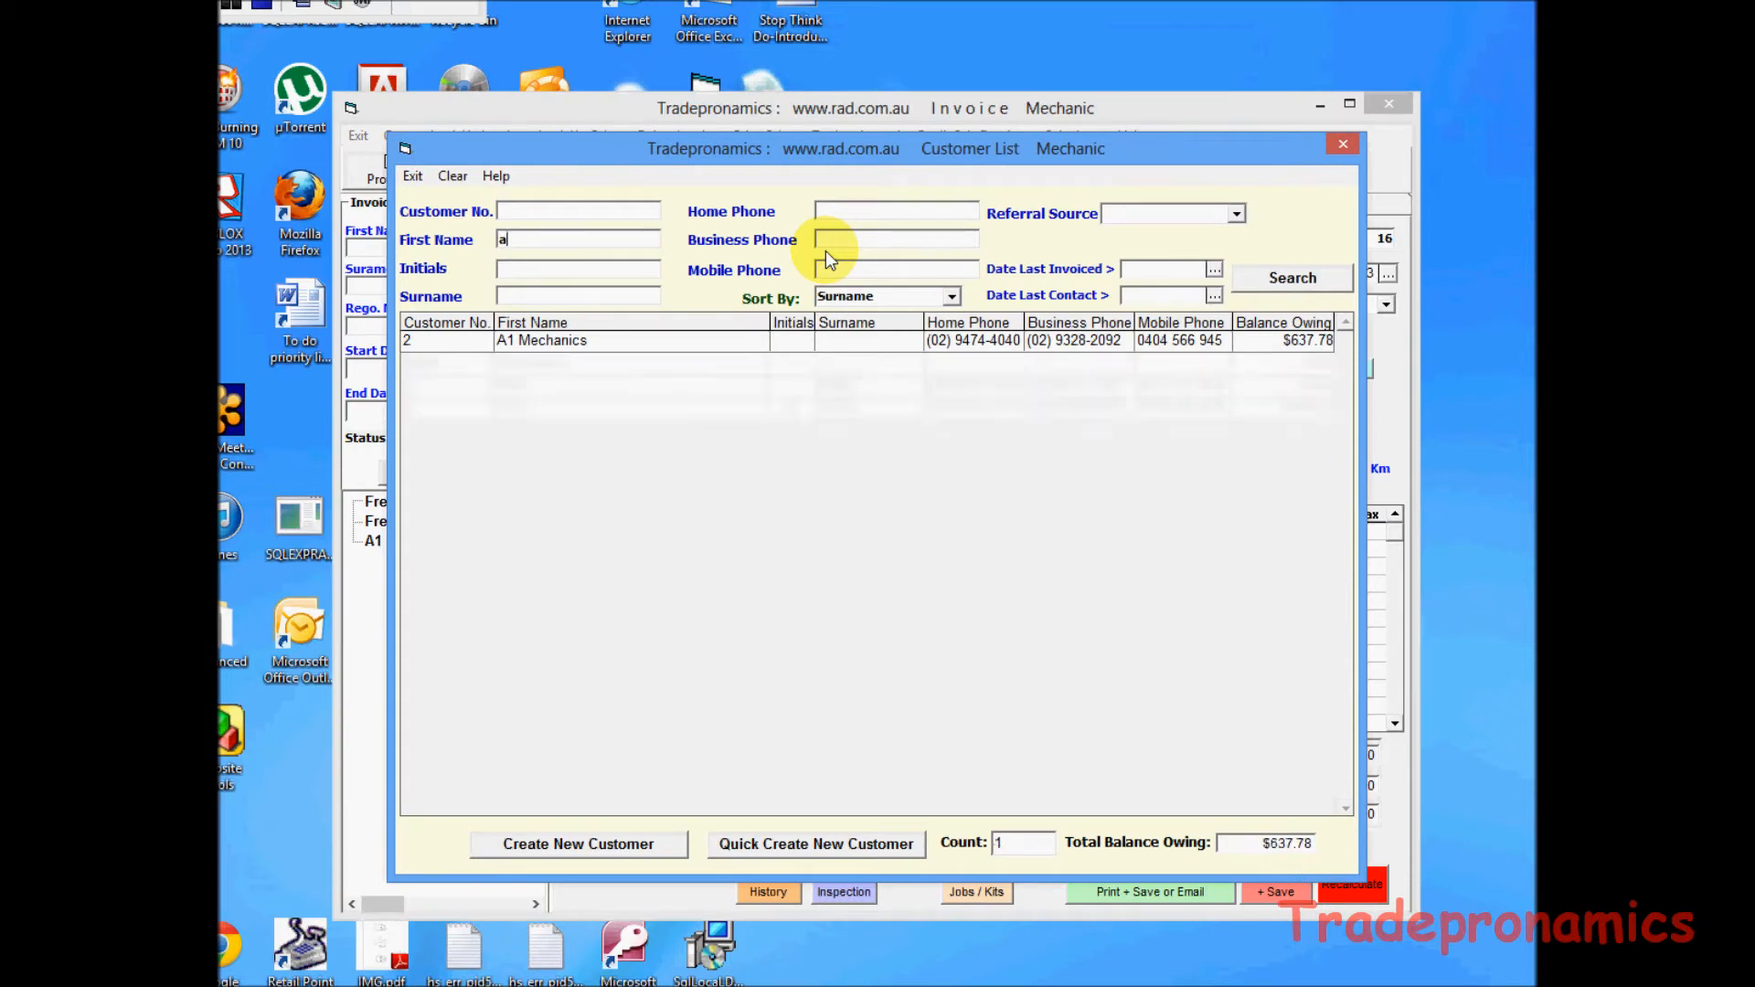
double_click(585, 342)
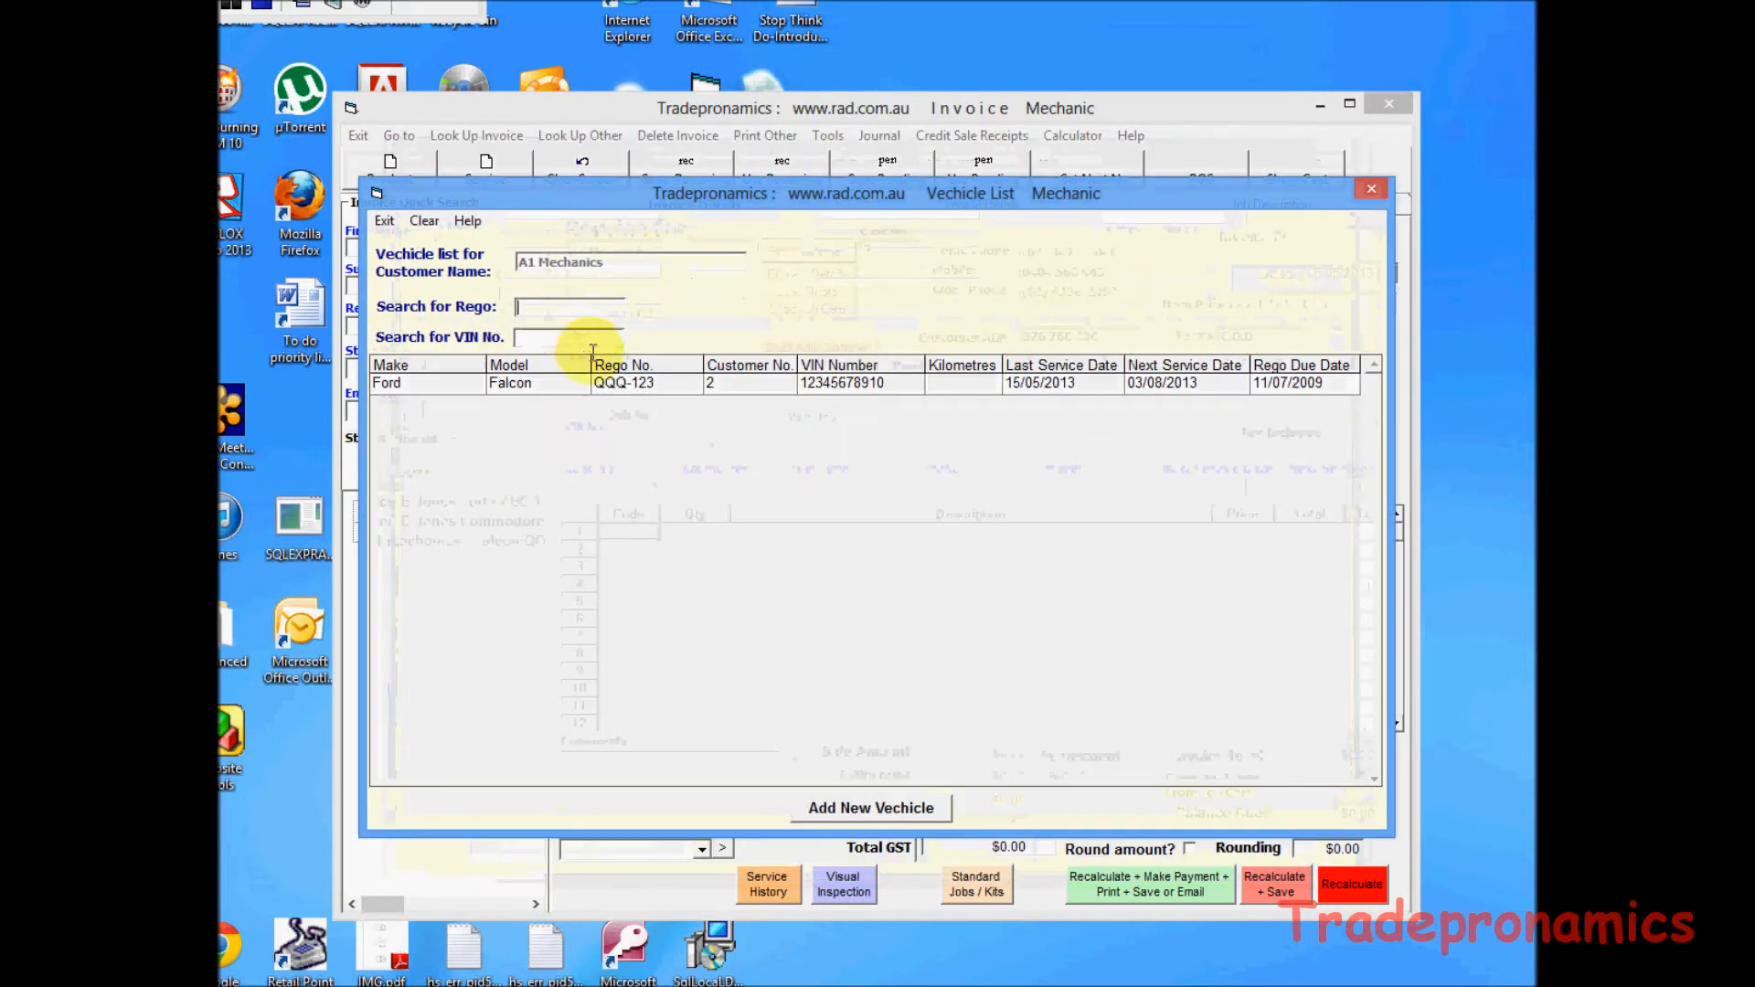
double_click(654, 384)
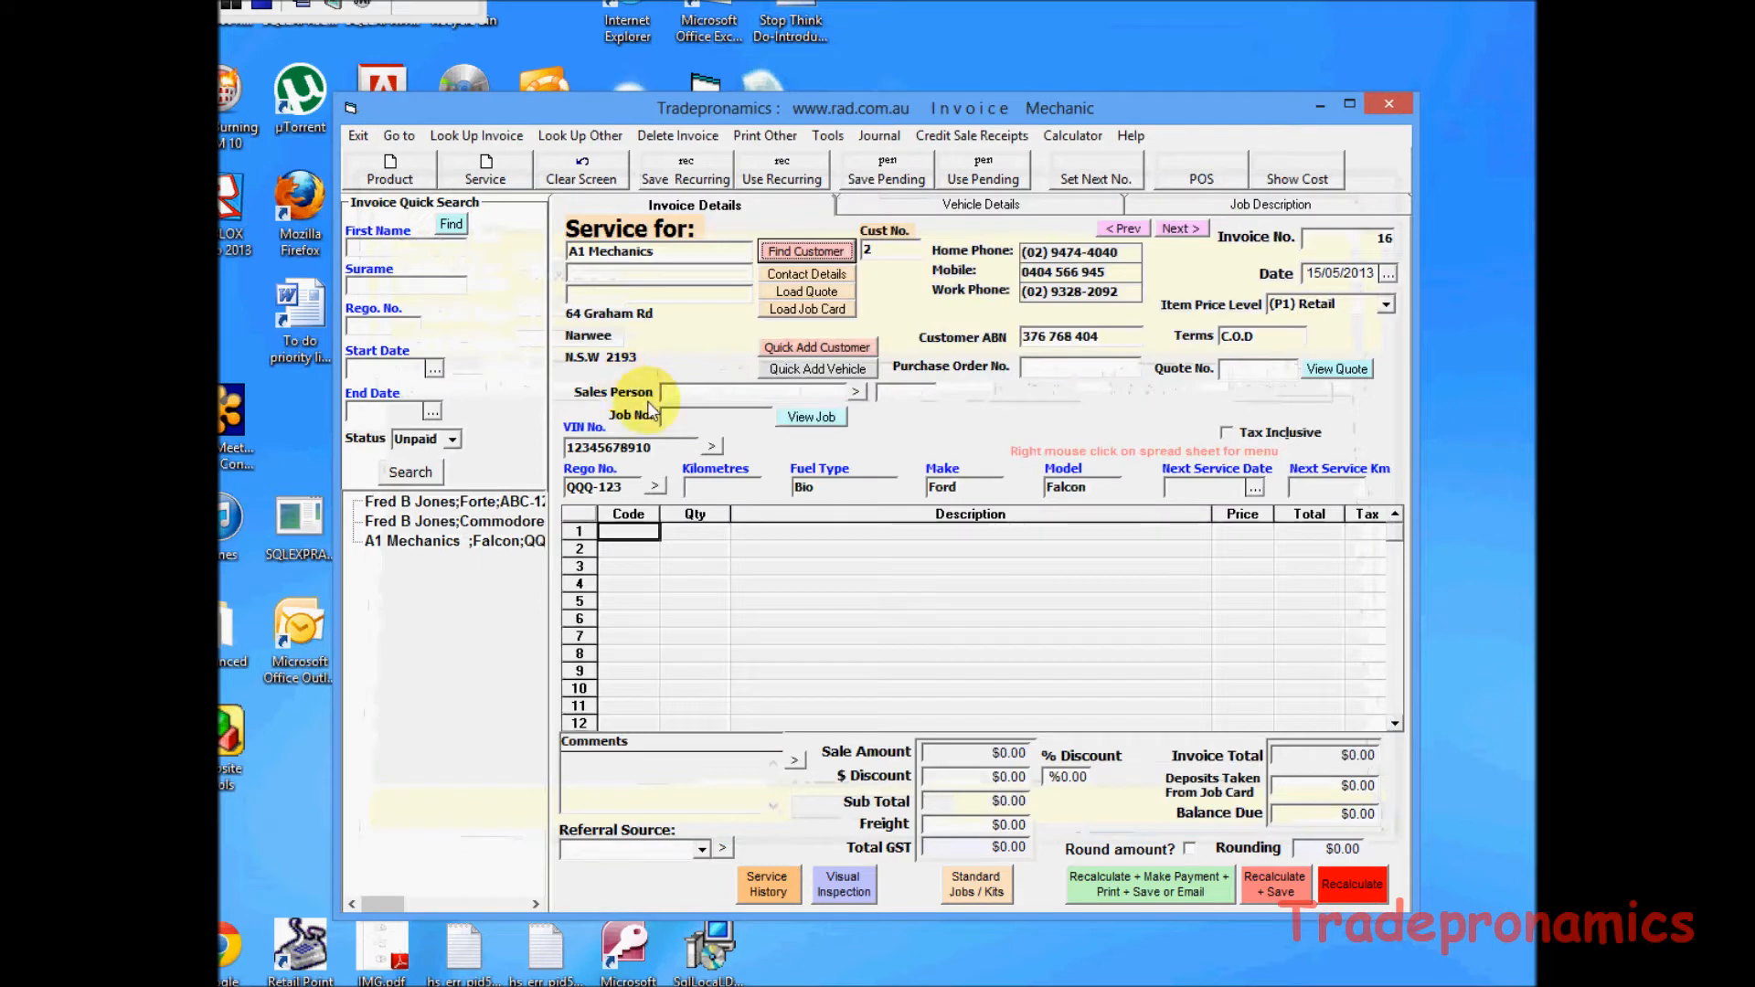
Look up parts for the new invoice and insert Spark Plug and VOIL engine oil together.
right_click(634, 537)
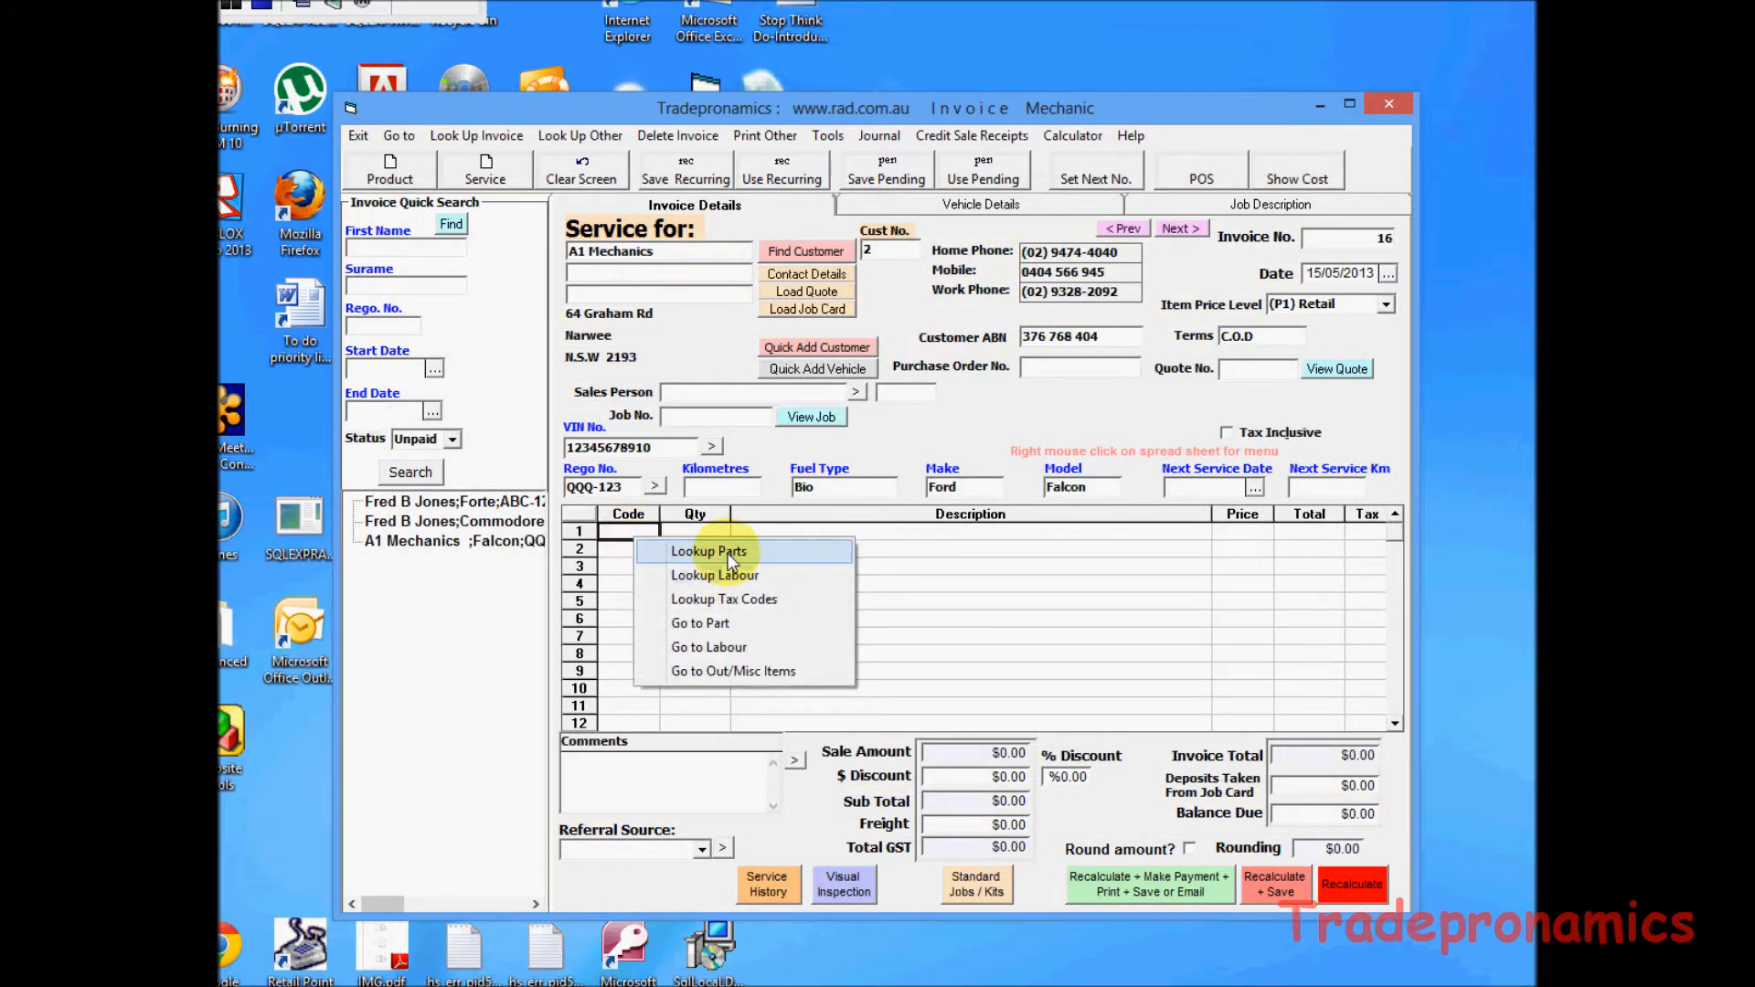
left_click(724, 552)
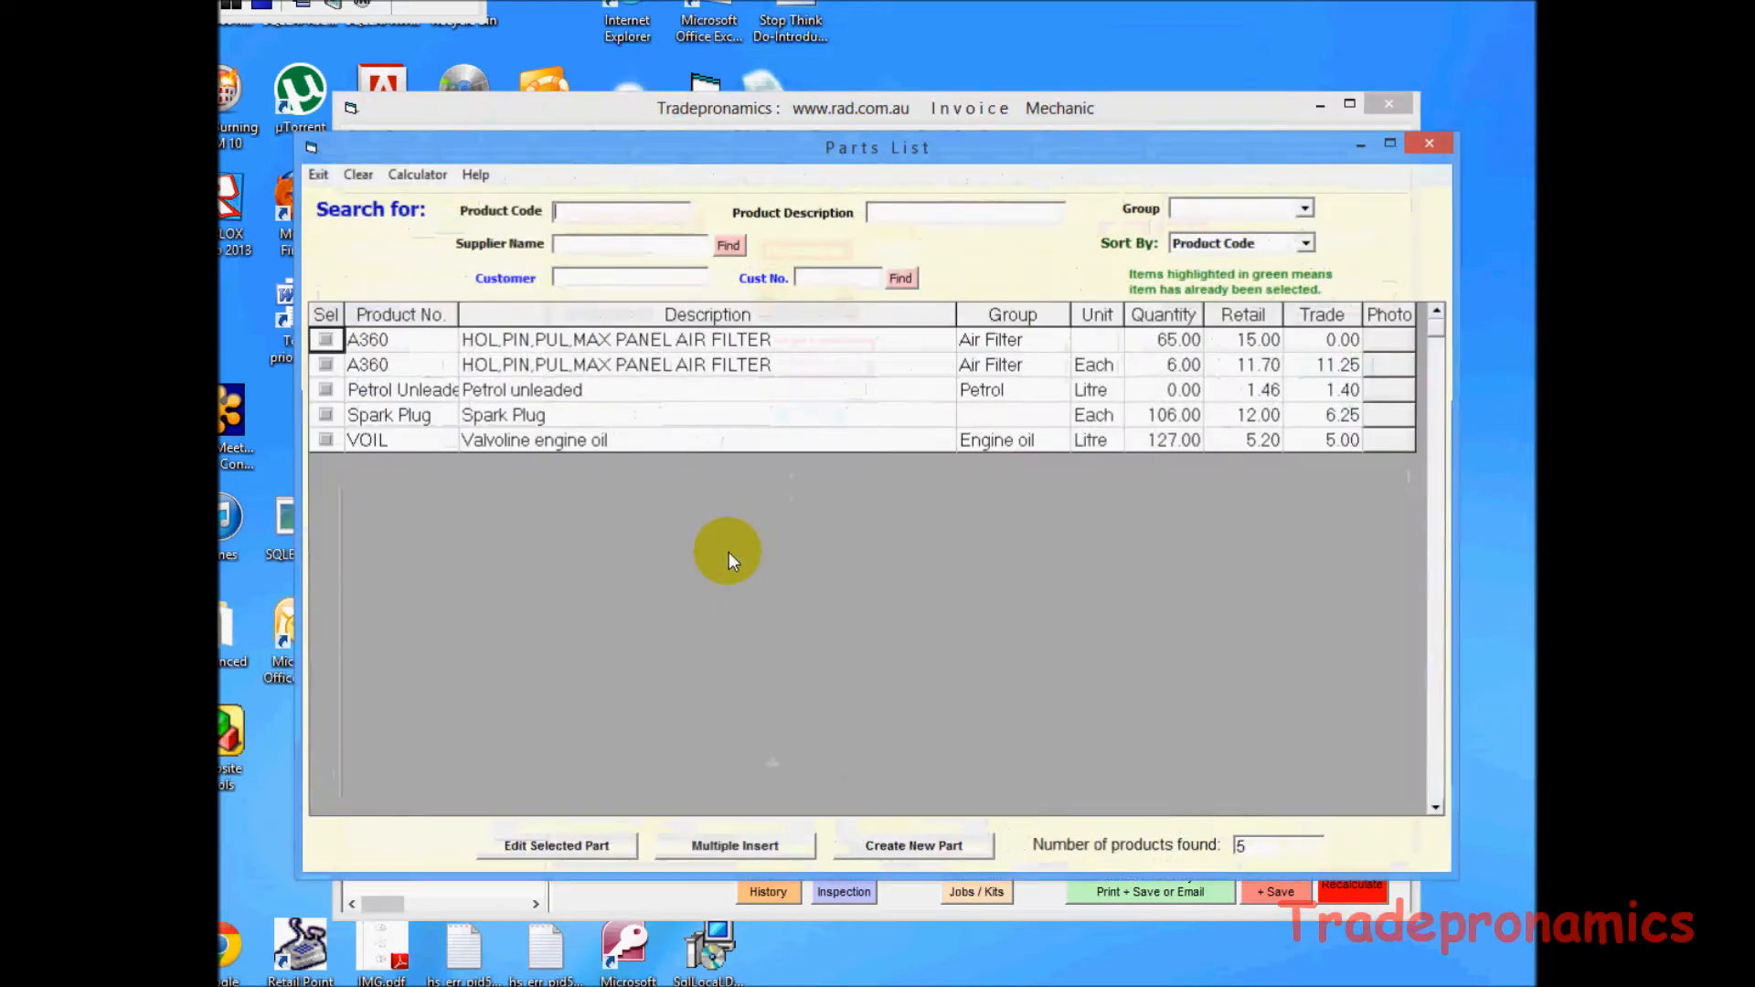
left_click(325, 416)
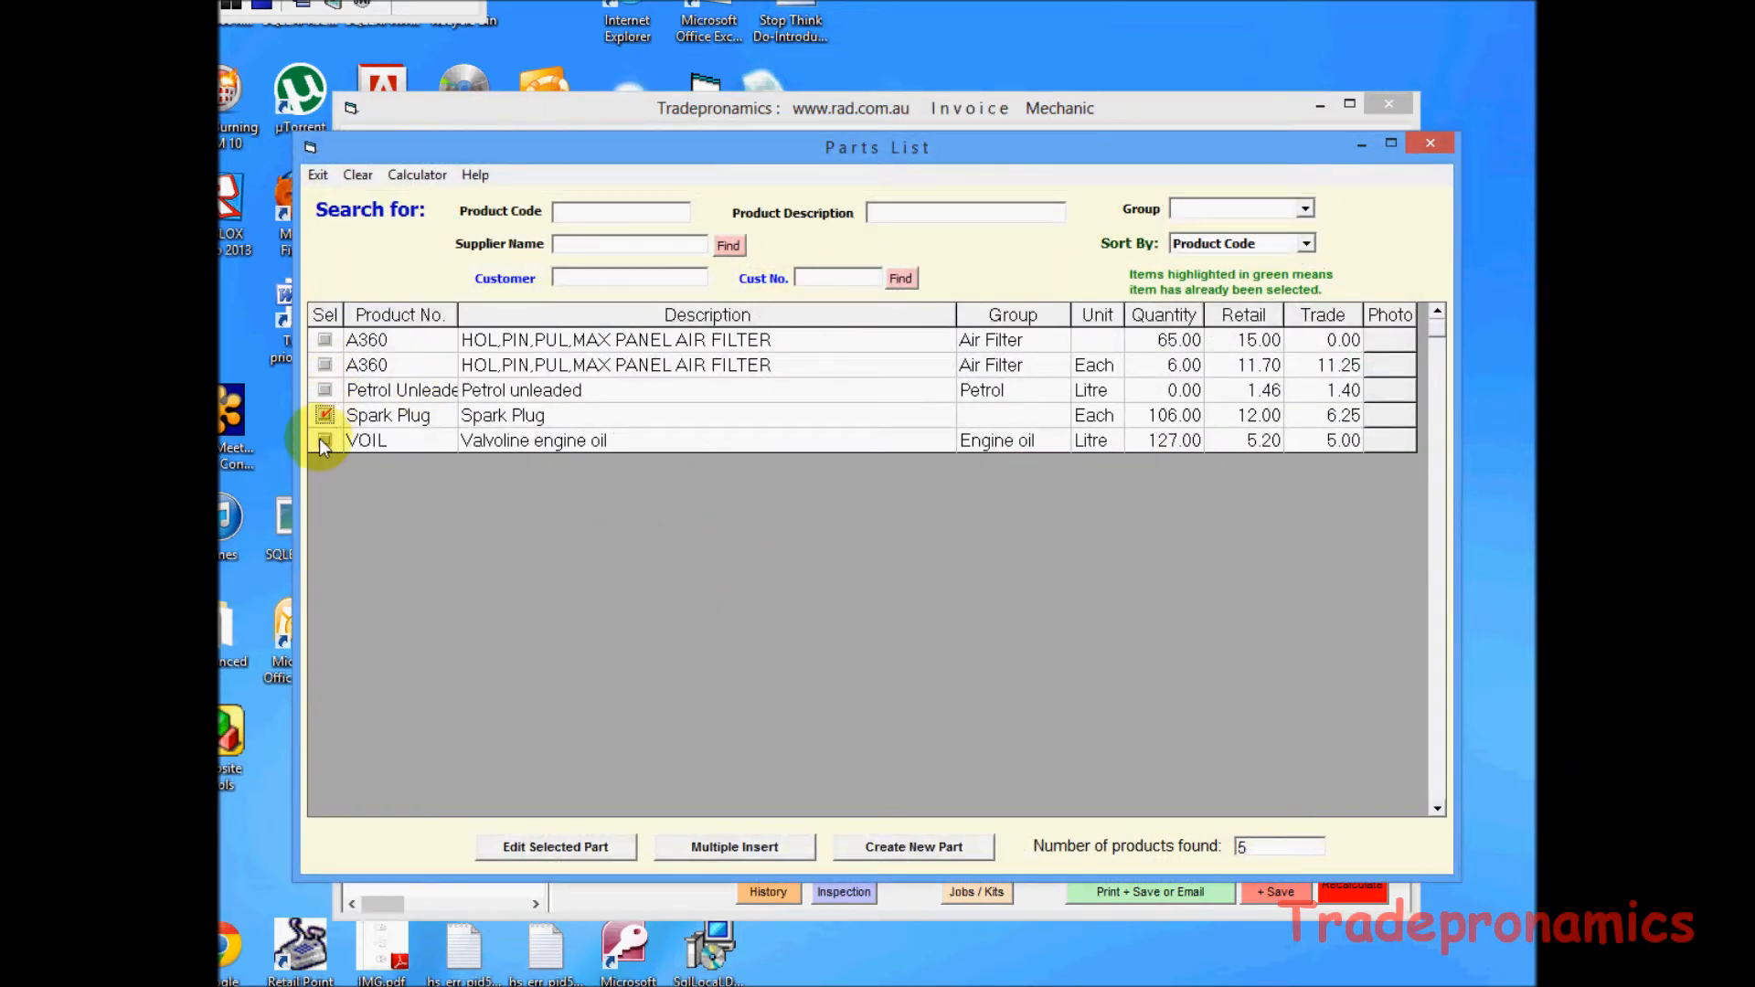
left_click(748, 850)
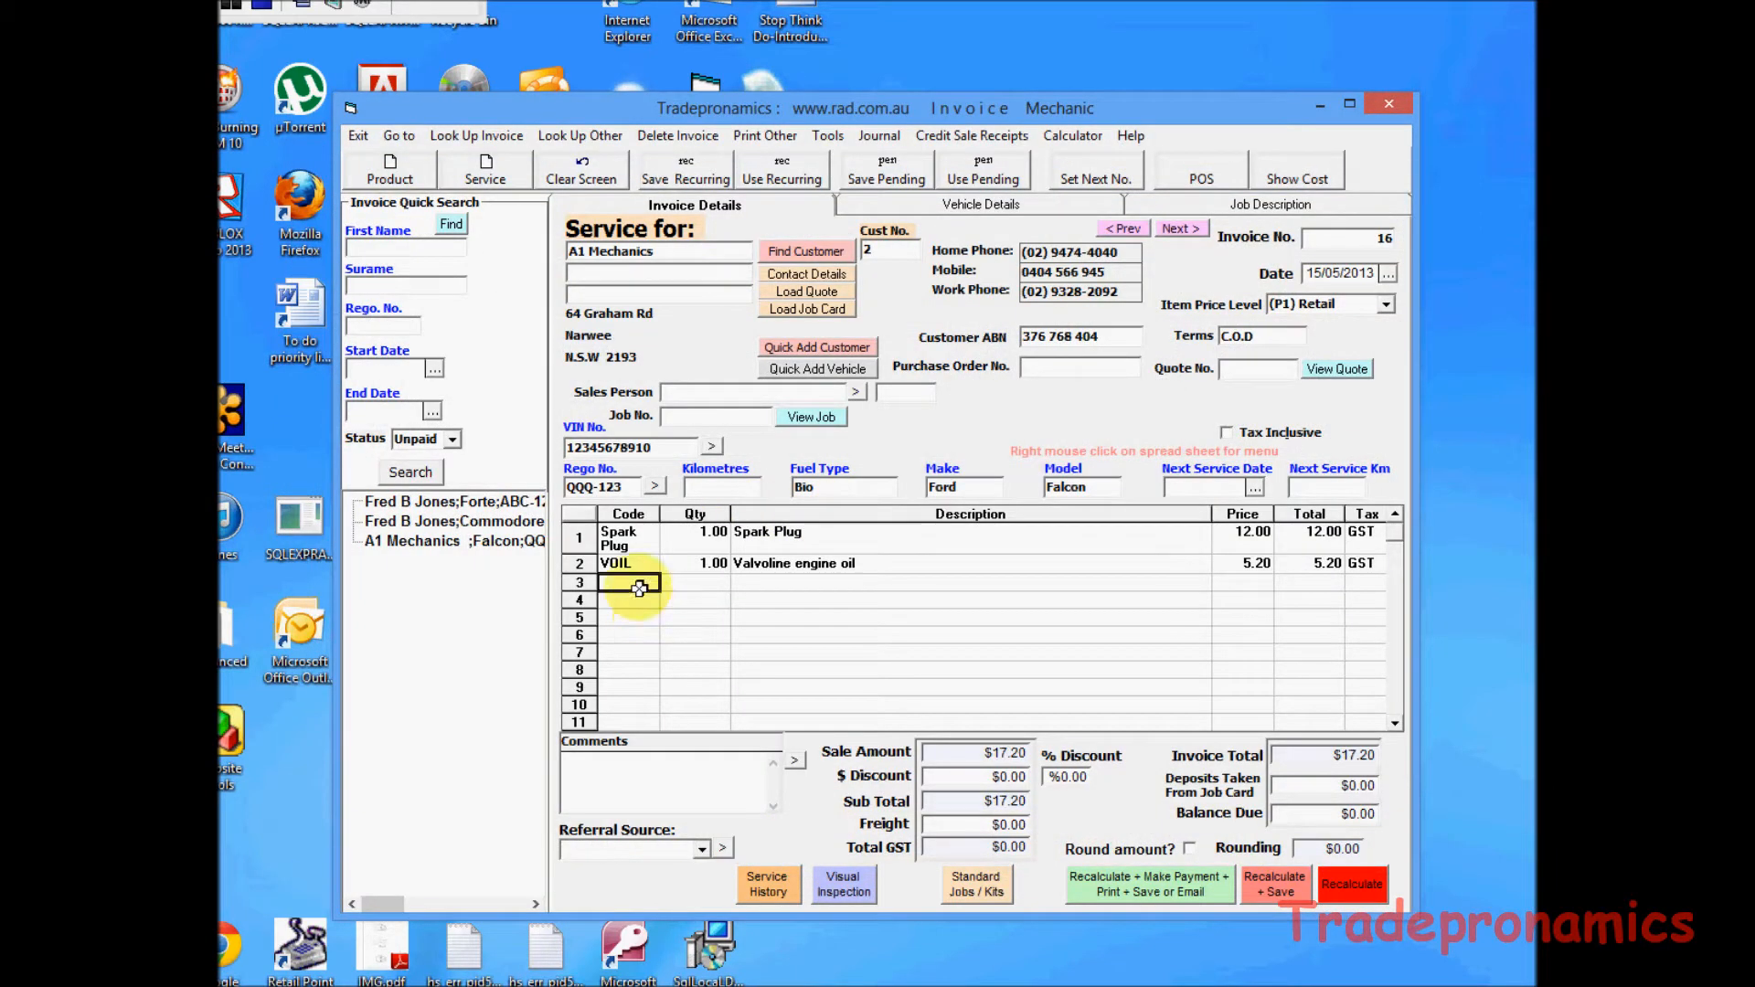
Add the Fan Belt labour item on the third line of the invoice.
right_click(639, 587)
left_click(770, 628)
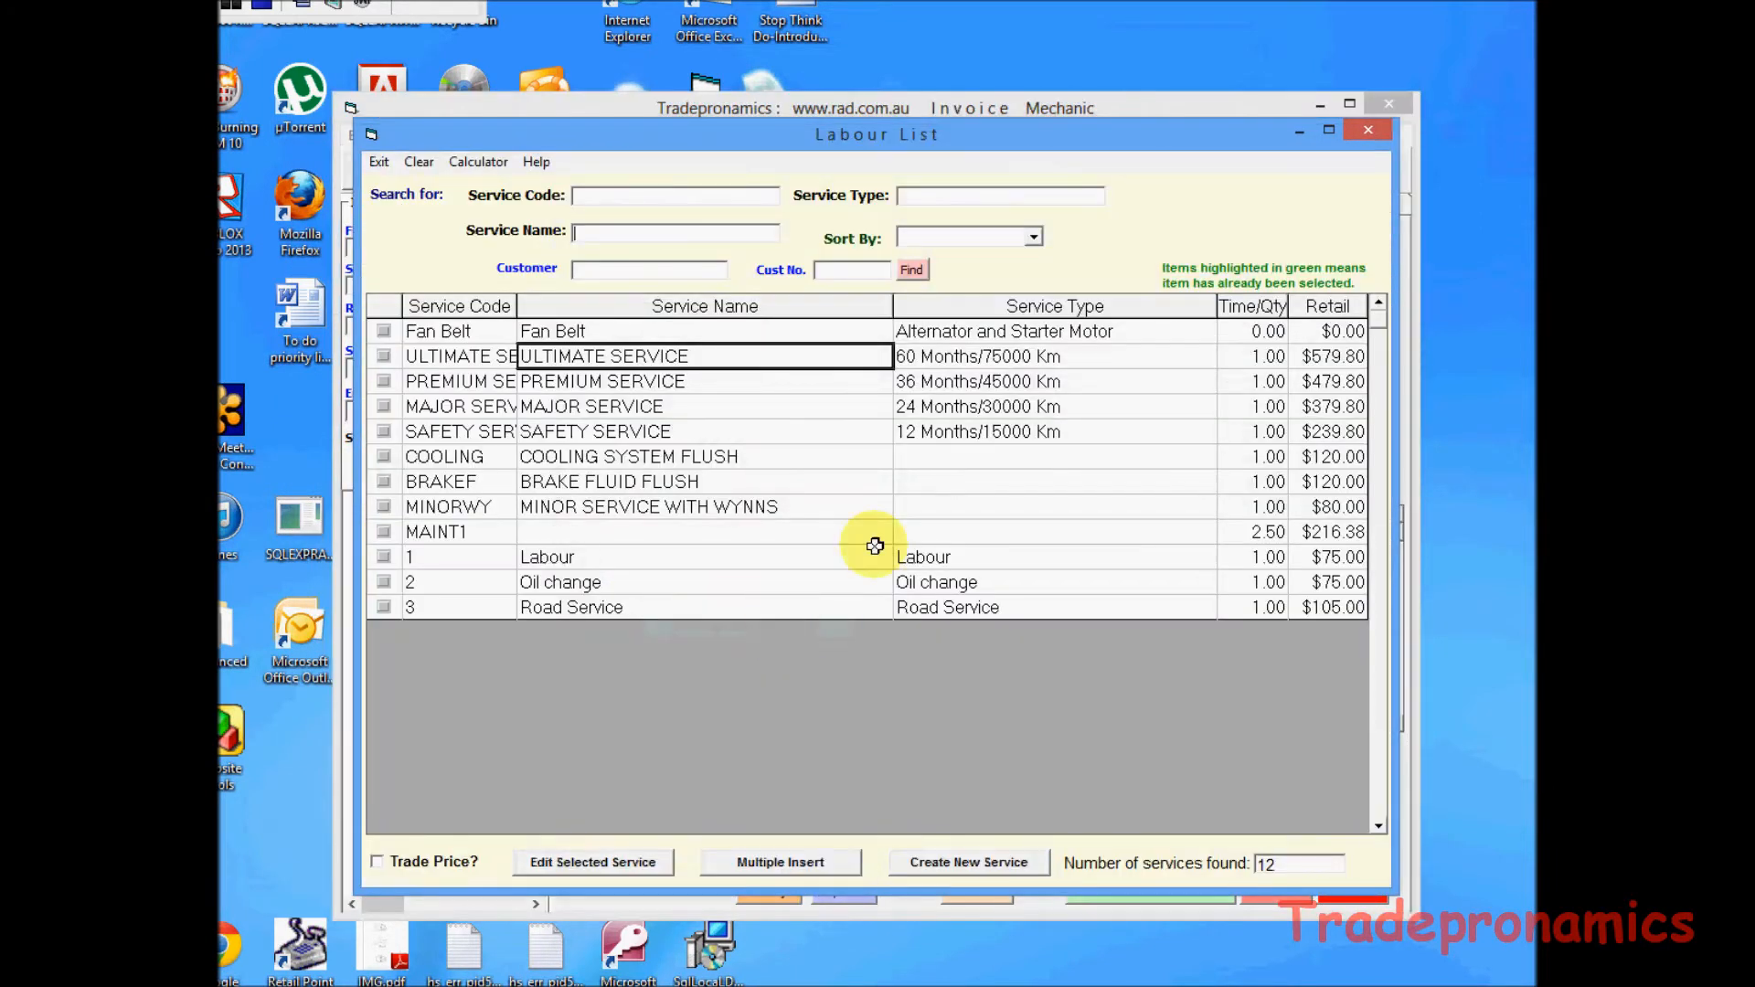
double_click(568, 331)
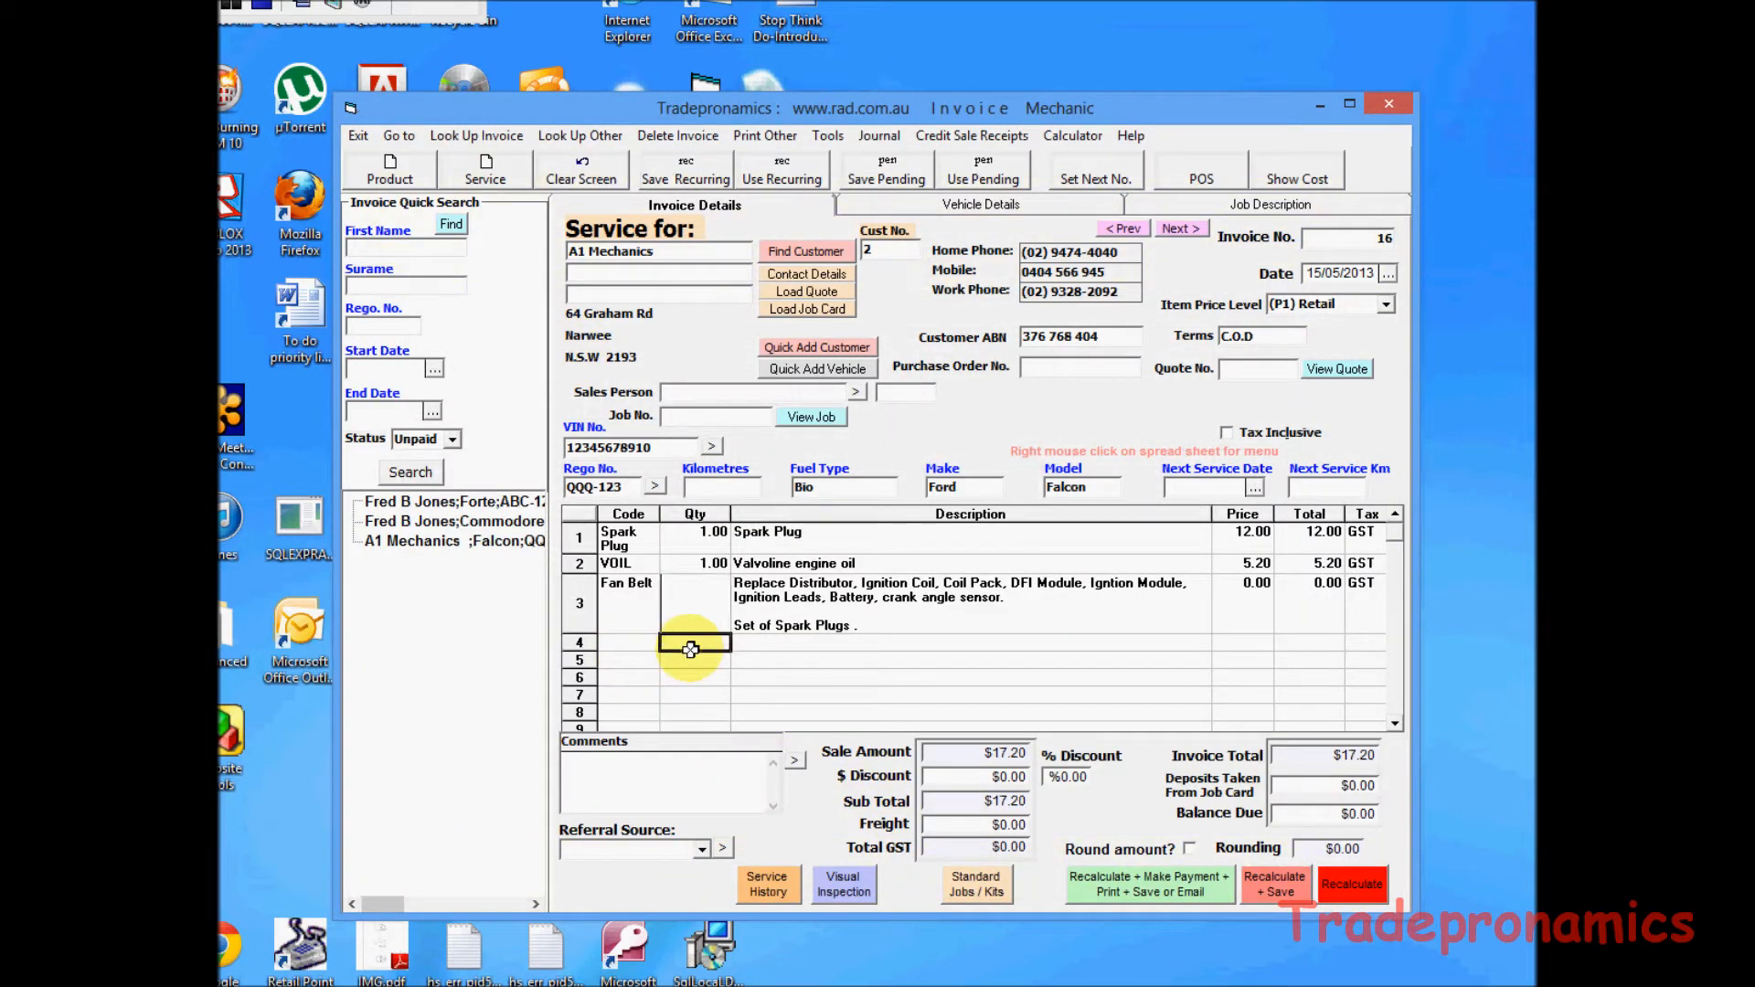
Fill in the fourth invoice line manually with quantity 1, description "Cabon Tax" and price 10.00.
type("12")
key("Return")
left_click(677, 643)
key("Delete")
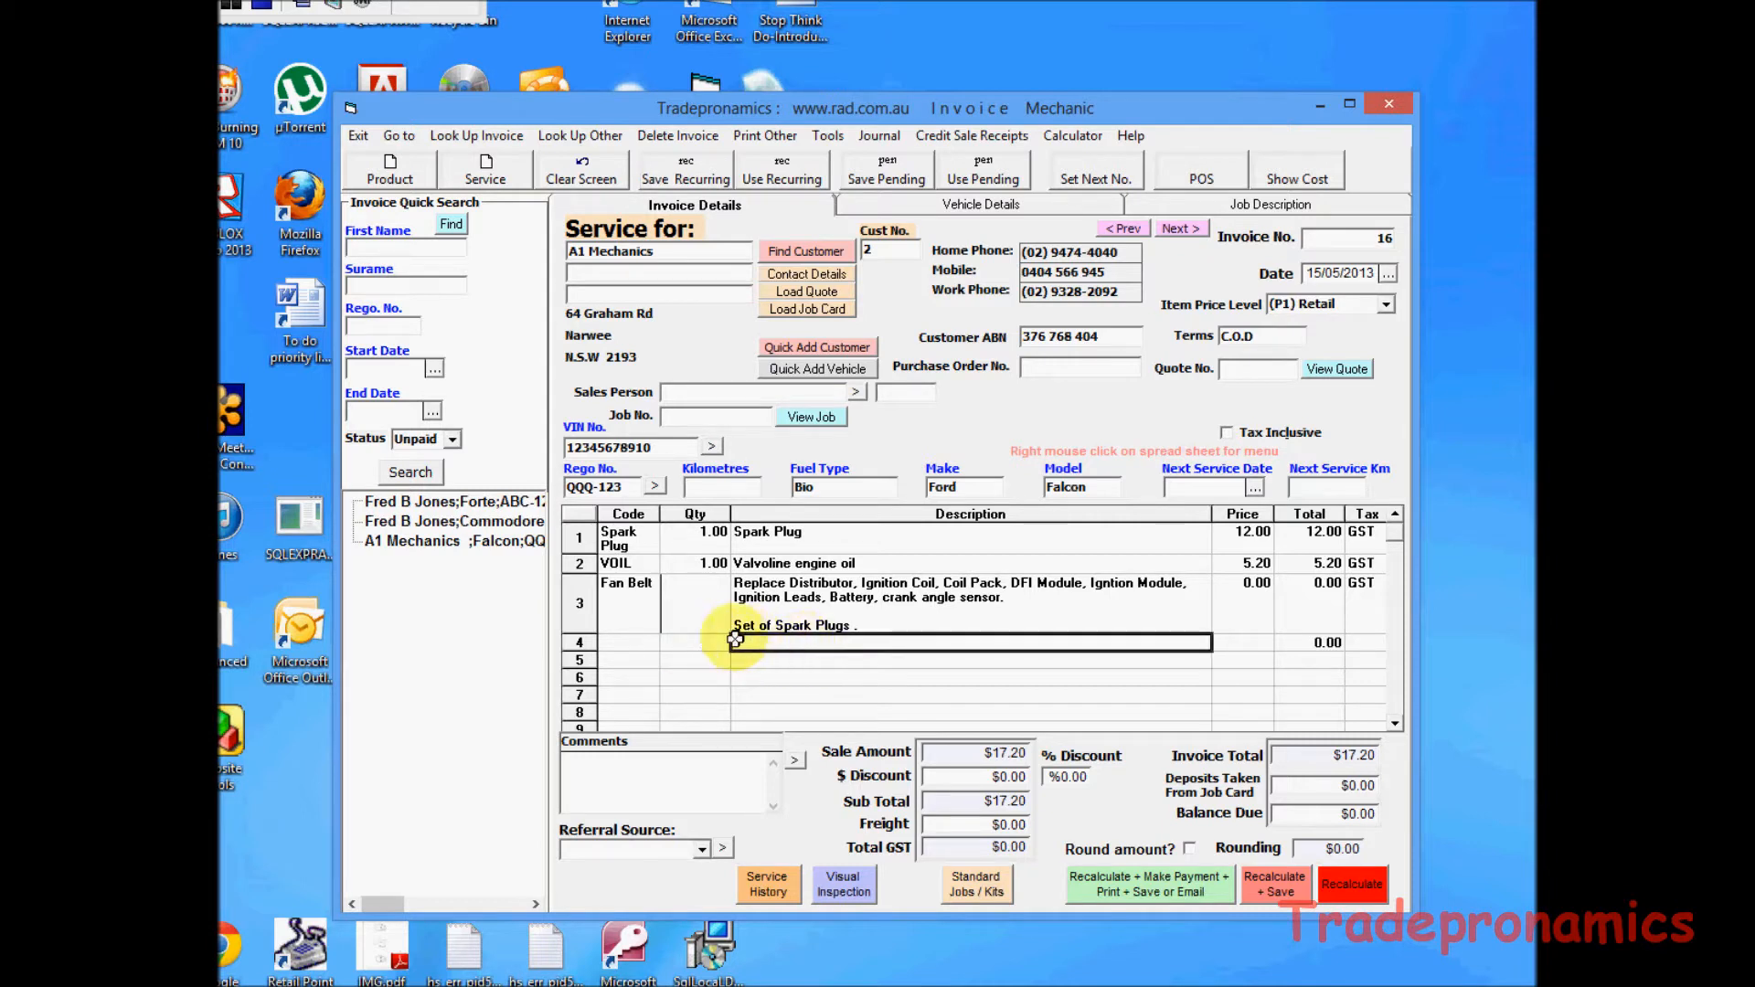
left_click(805, 648)
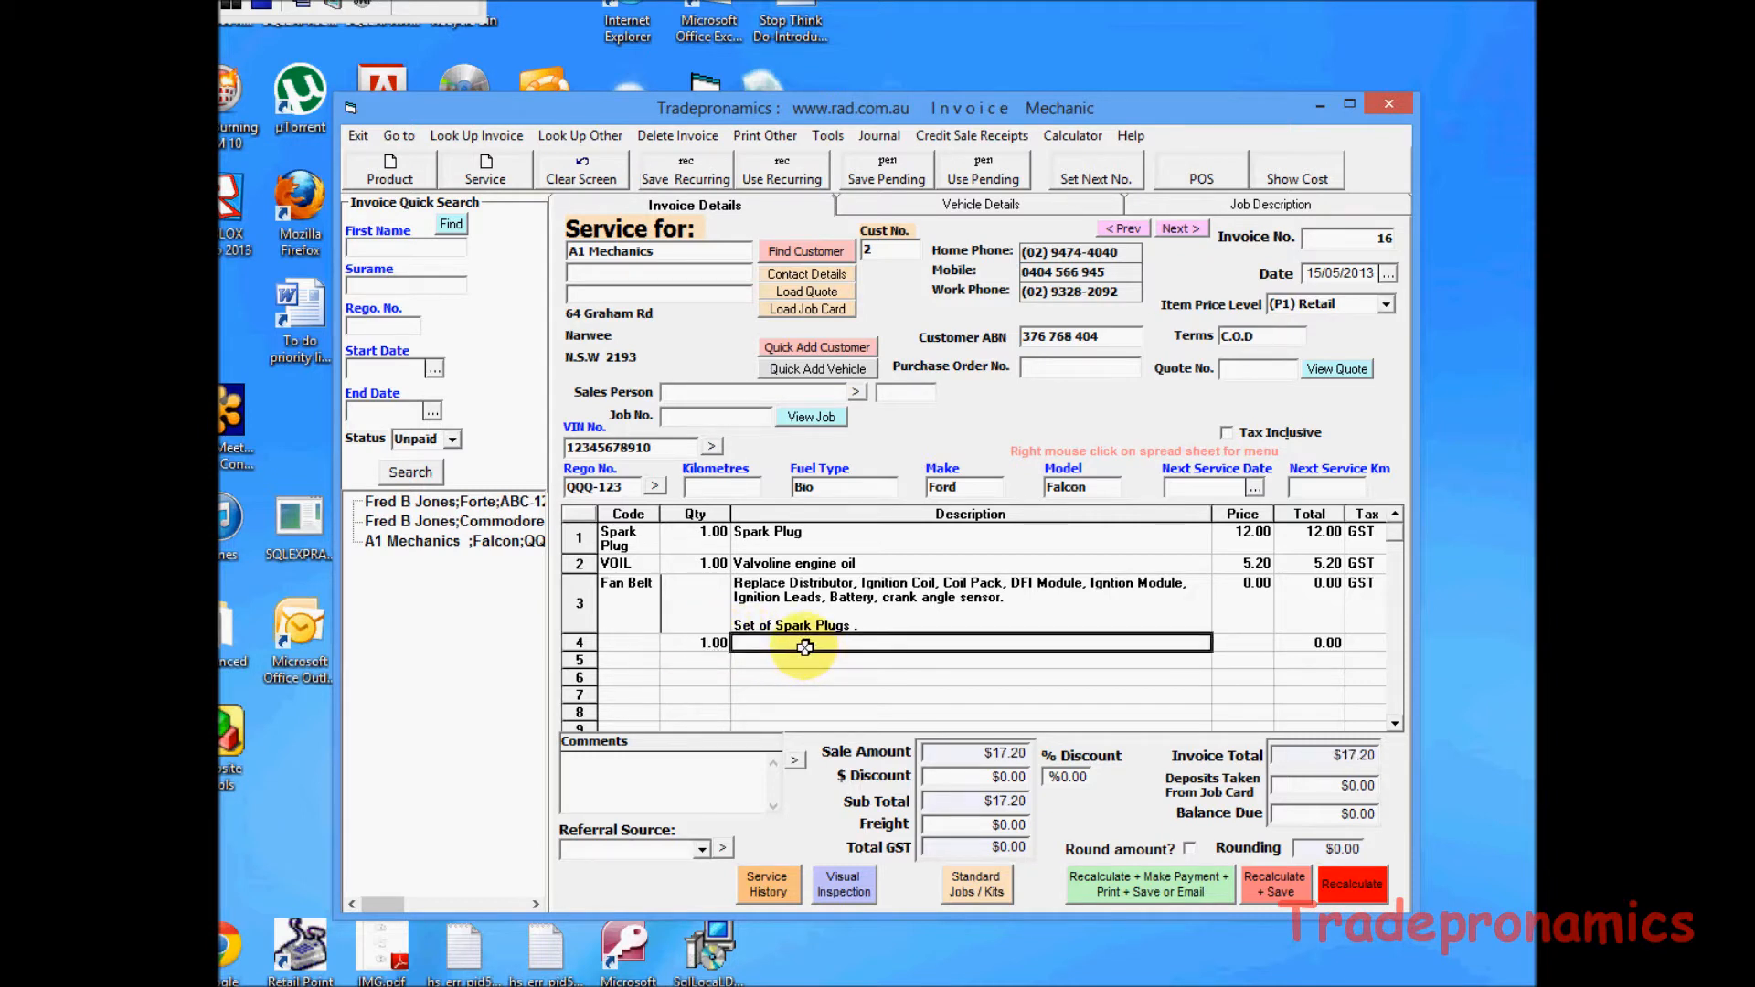
type("Cabon Tax")
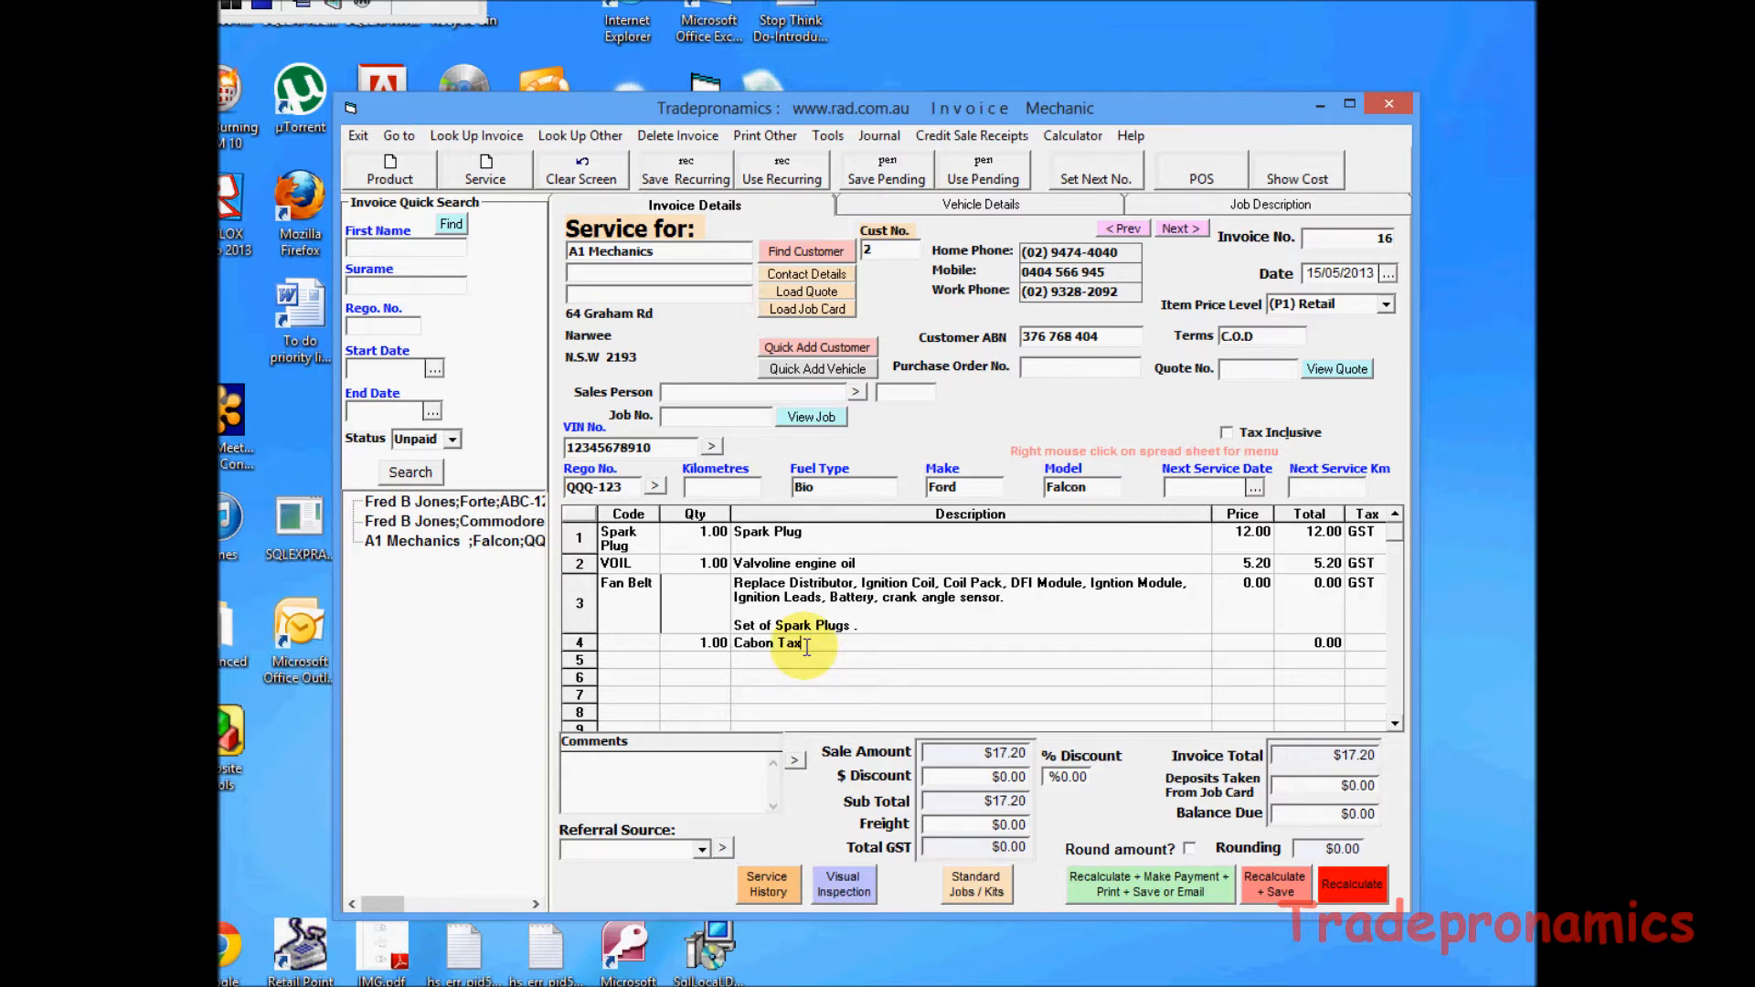
left_click(1247, 643)
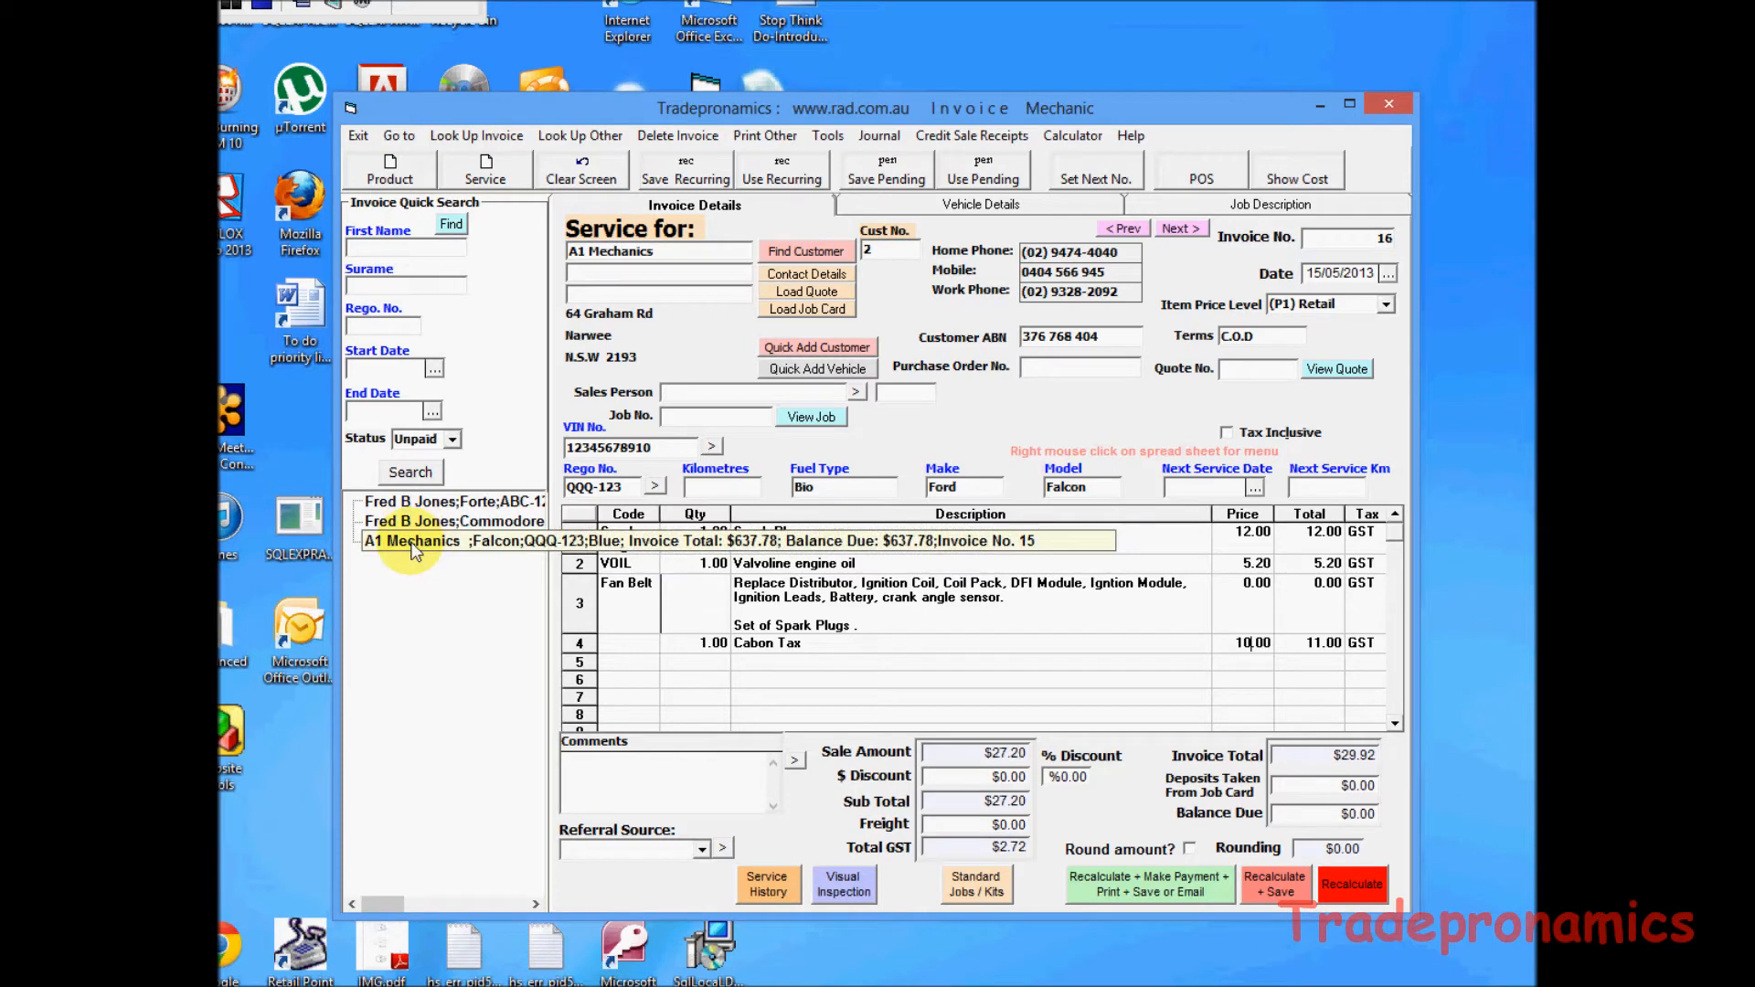
Recalculate and save the A1 Mechanics invoice with its parts, labour and manual line.
left_click(631, 487)
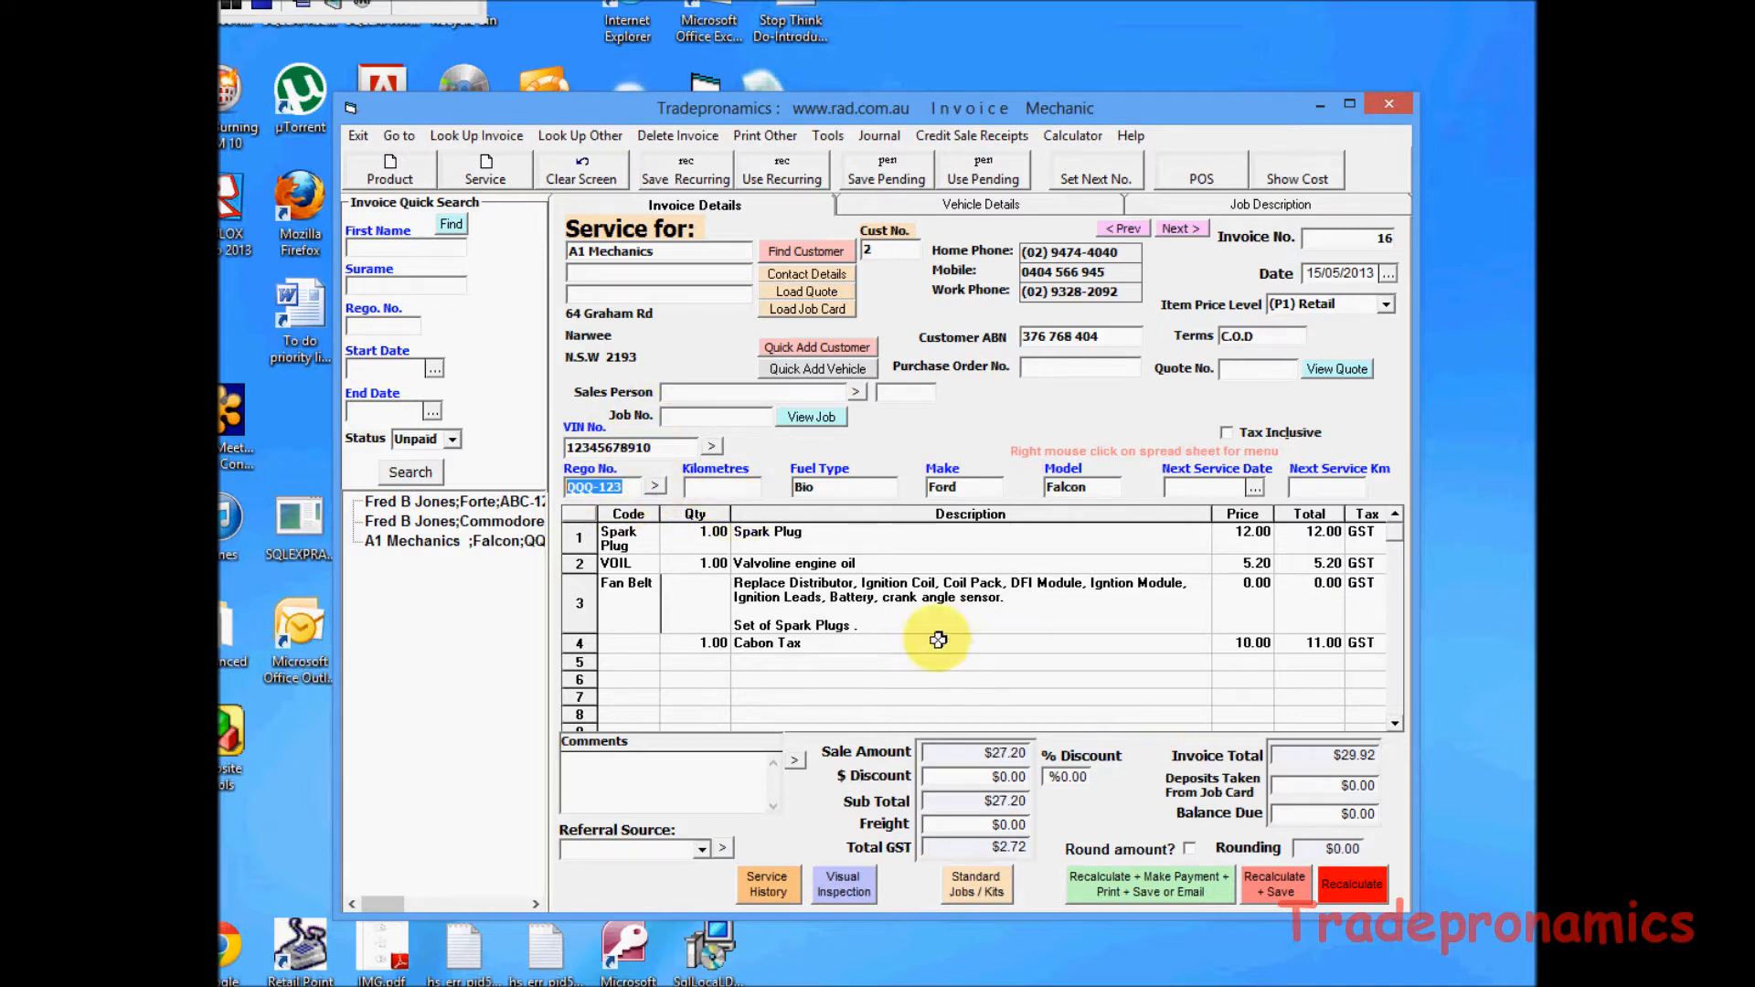
left_click(1276, 884)
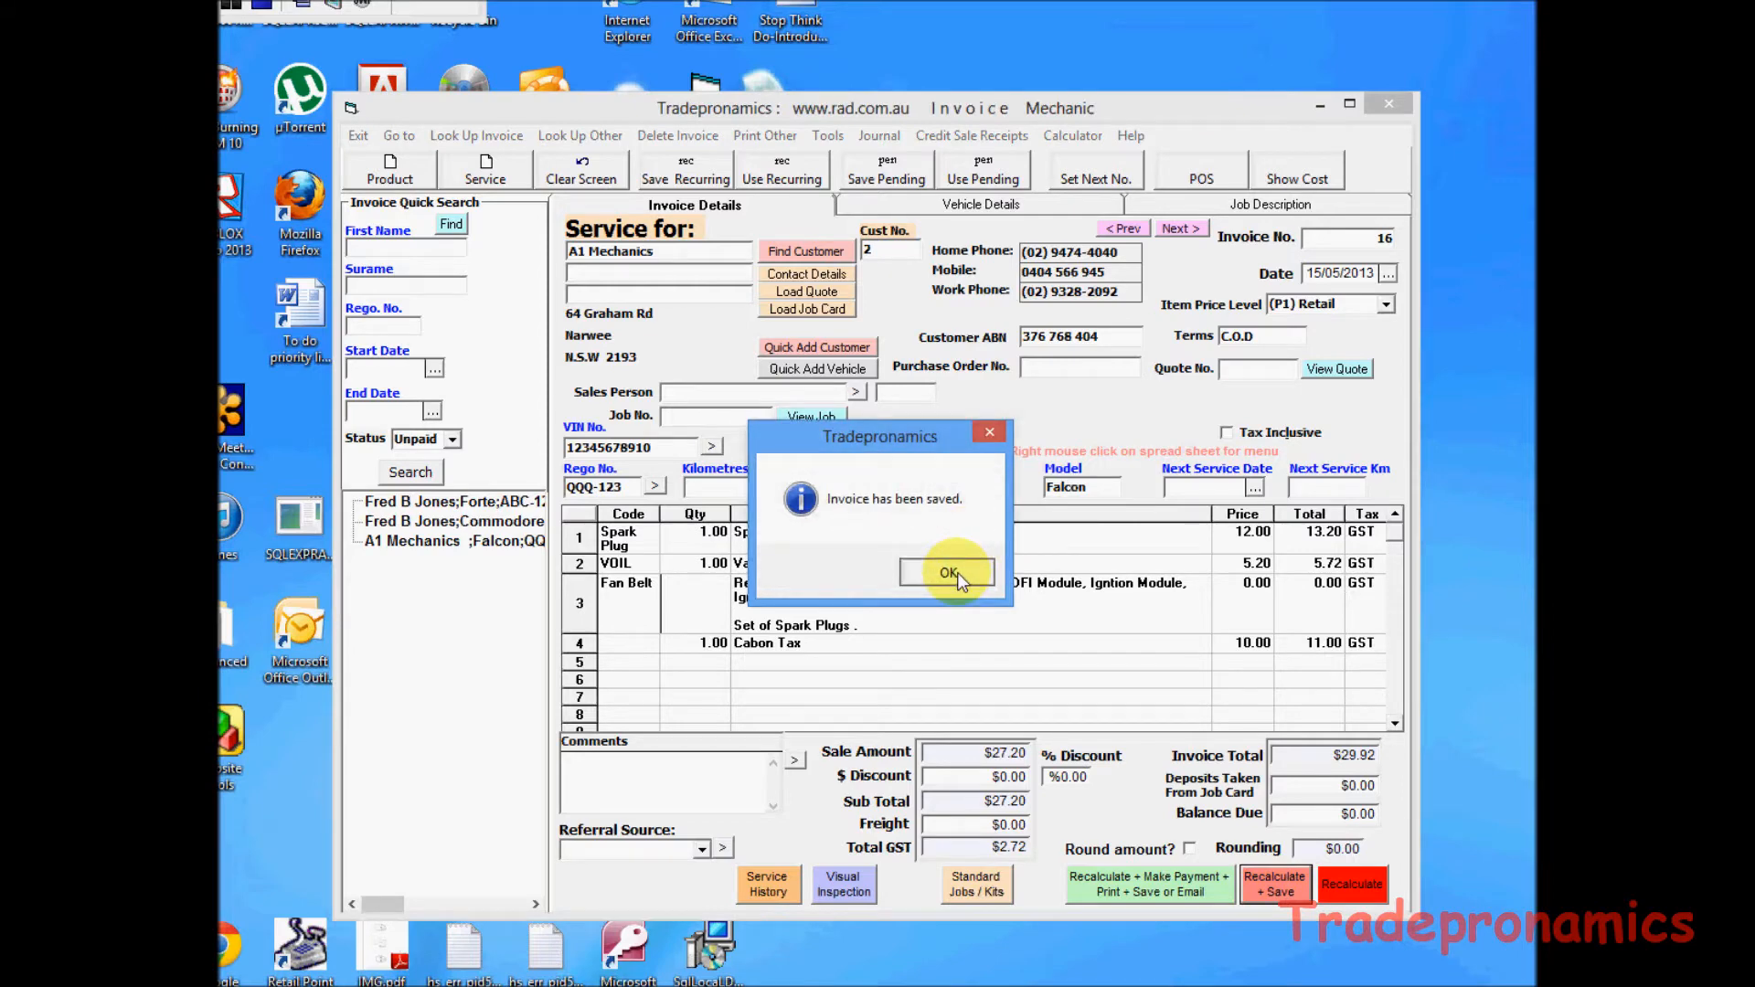
left_click(948, 572)
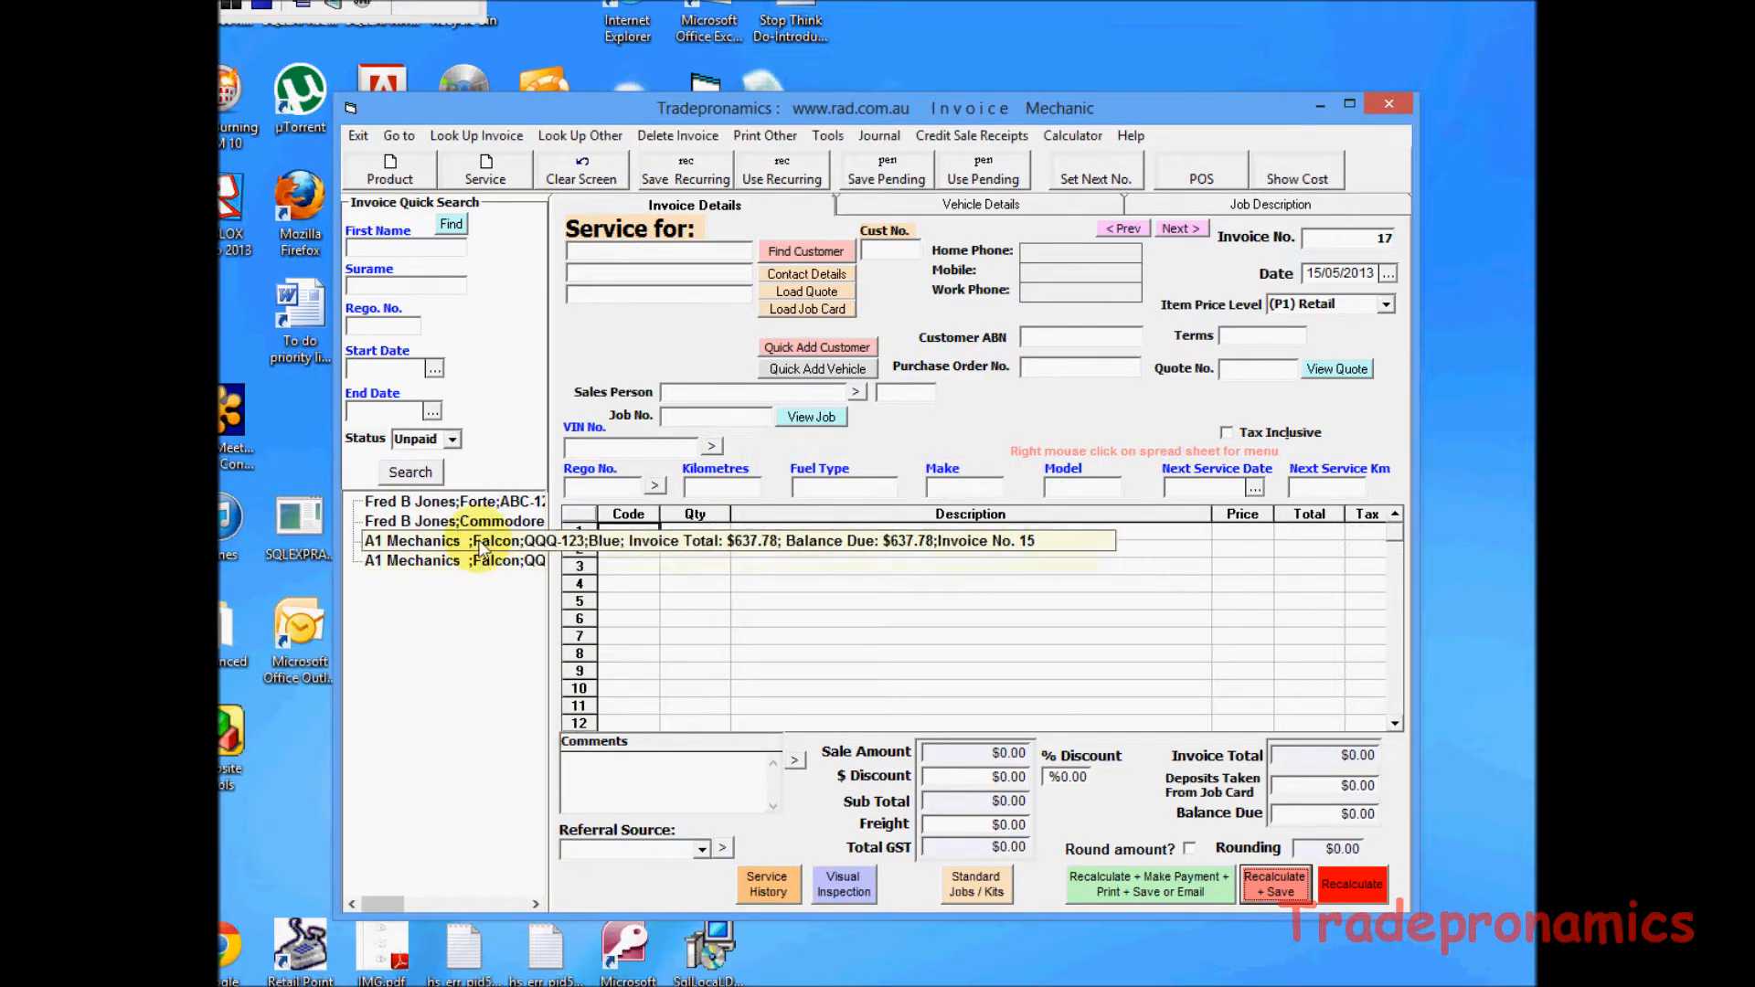
Start a new invoice for the customer found by first name, using the Holden Astra with rego YYY-123.
left_click(454, 176)
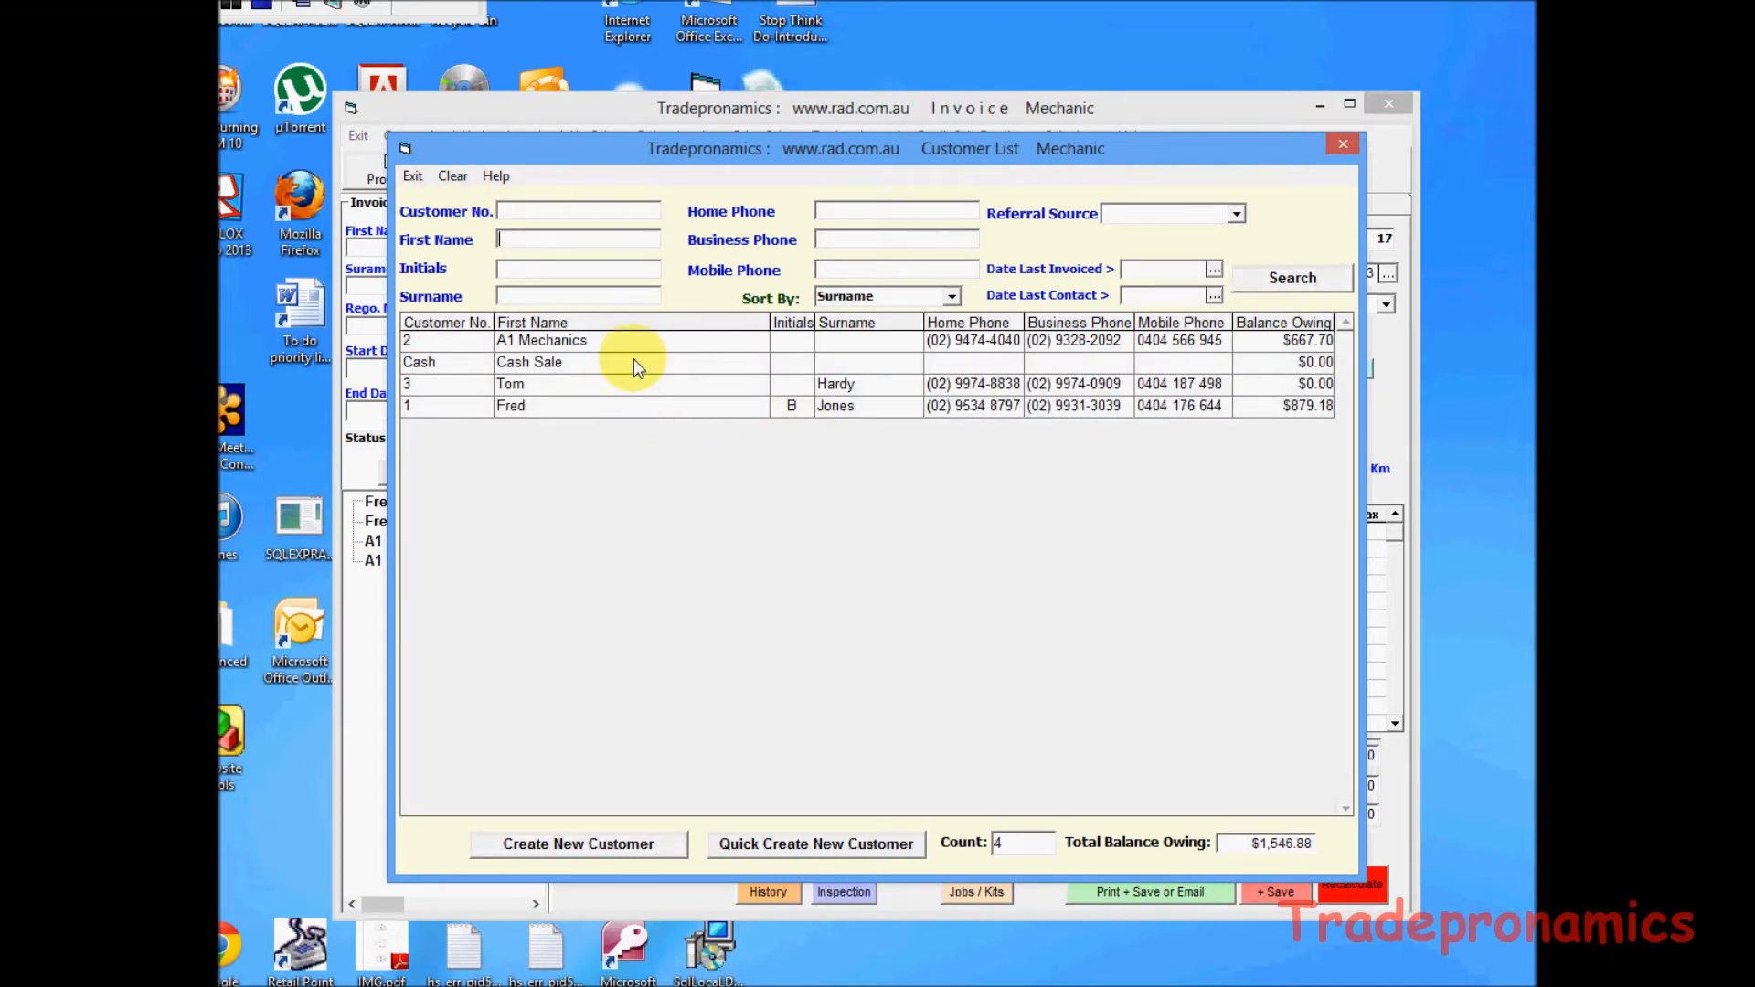
type("t")
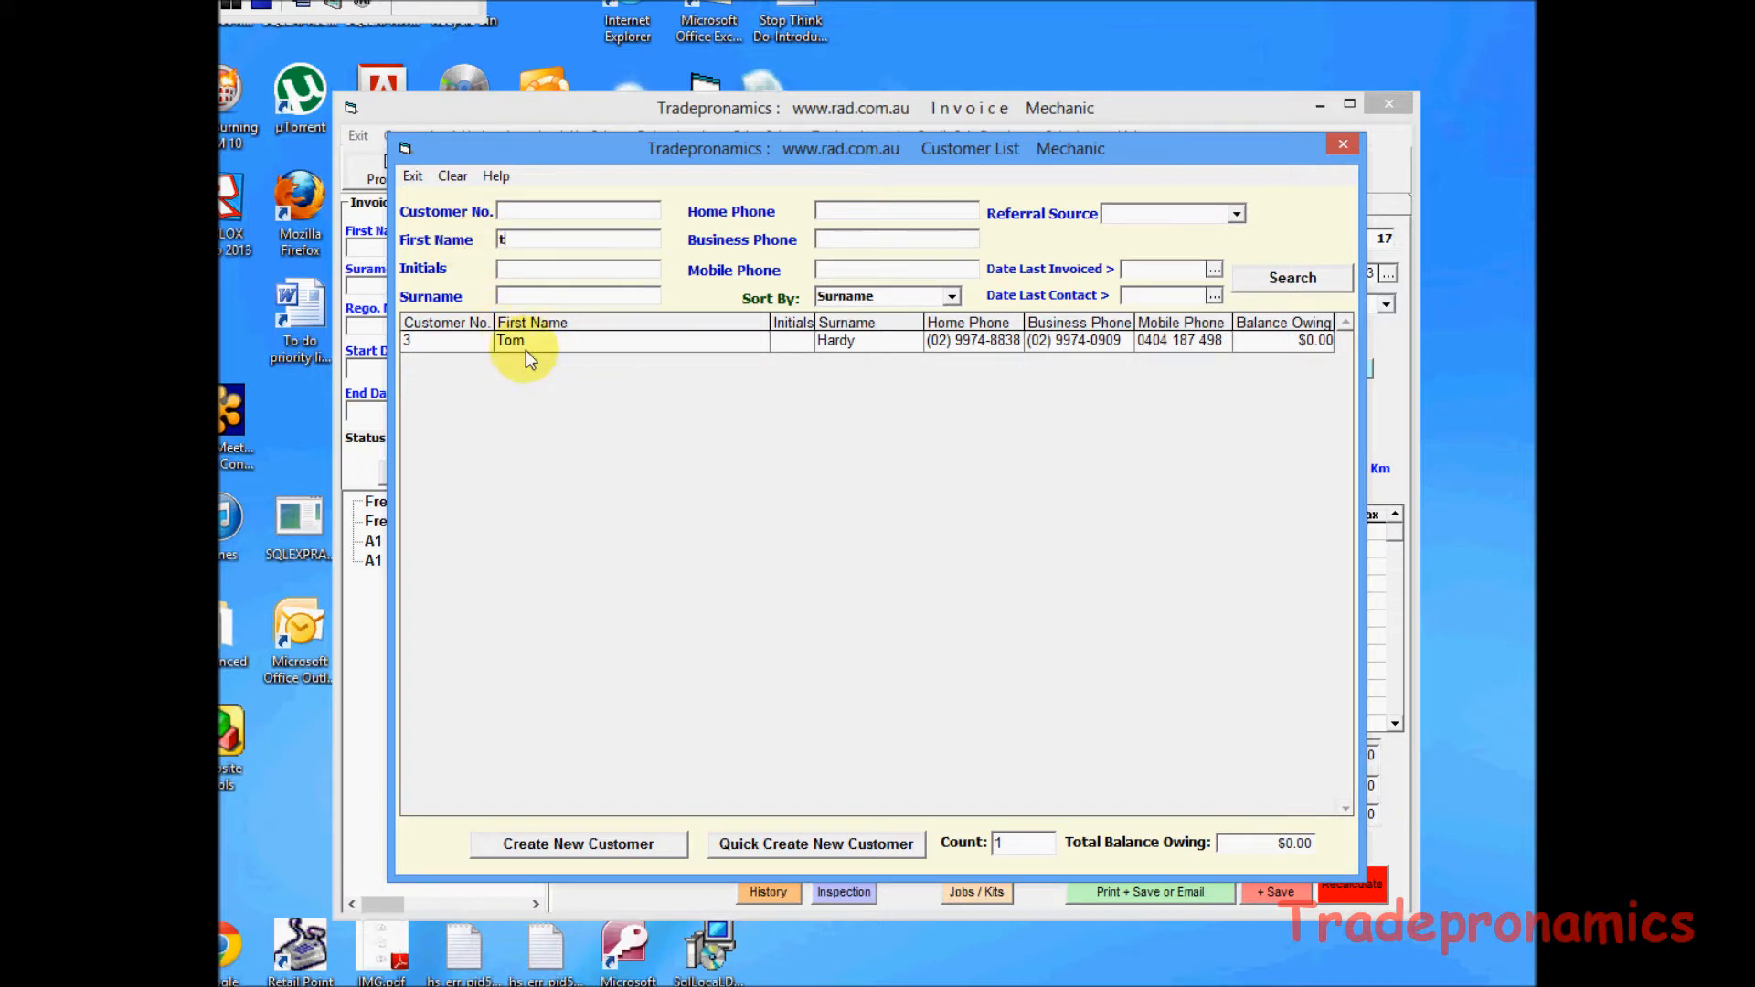
type("o")
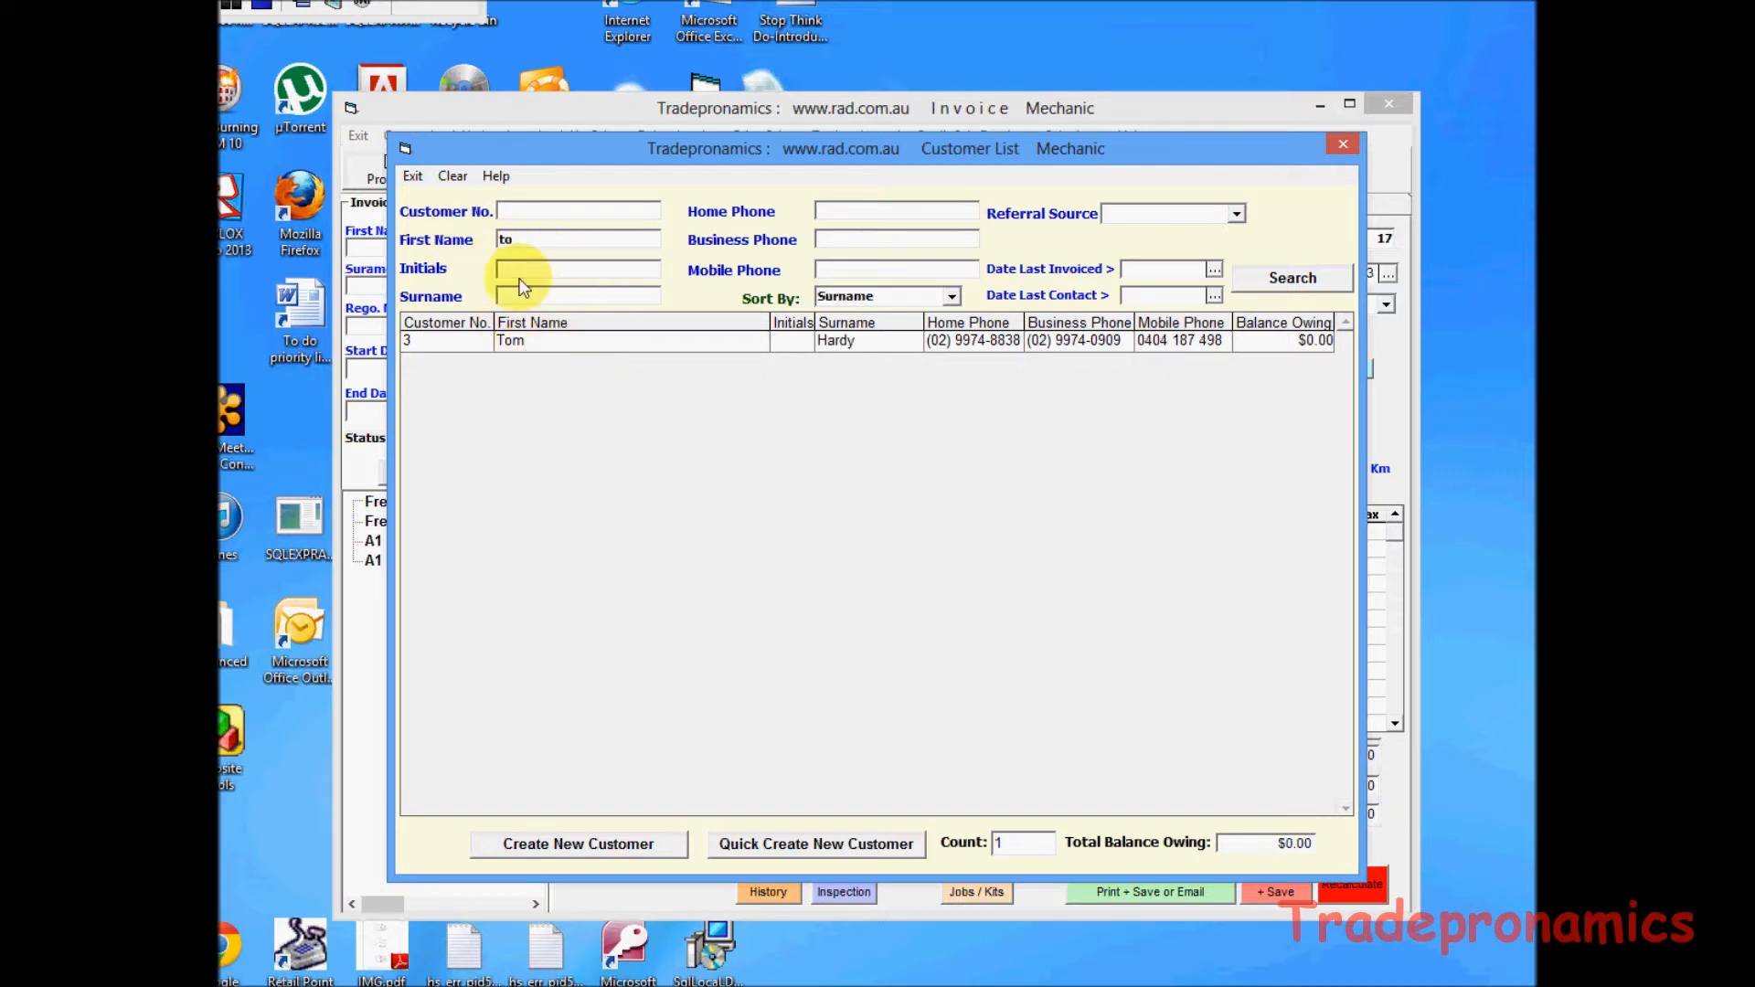
double_click(559, 355)
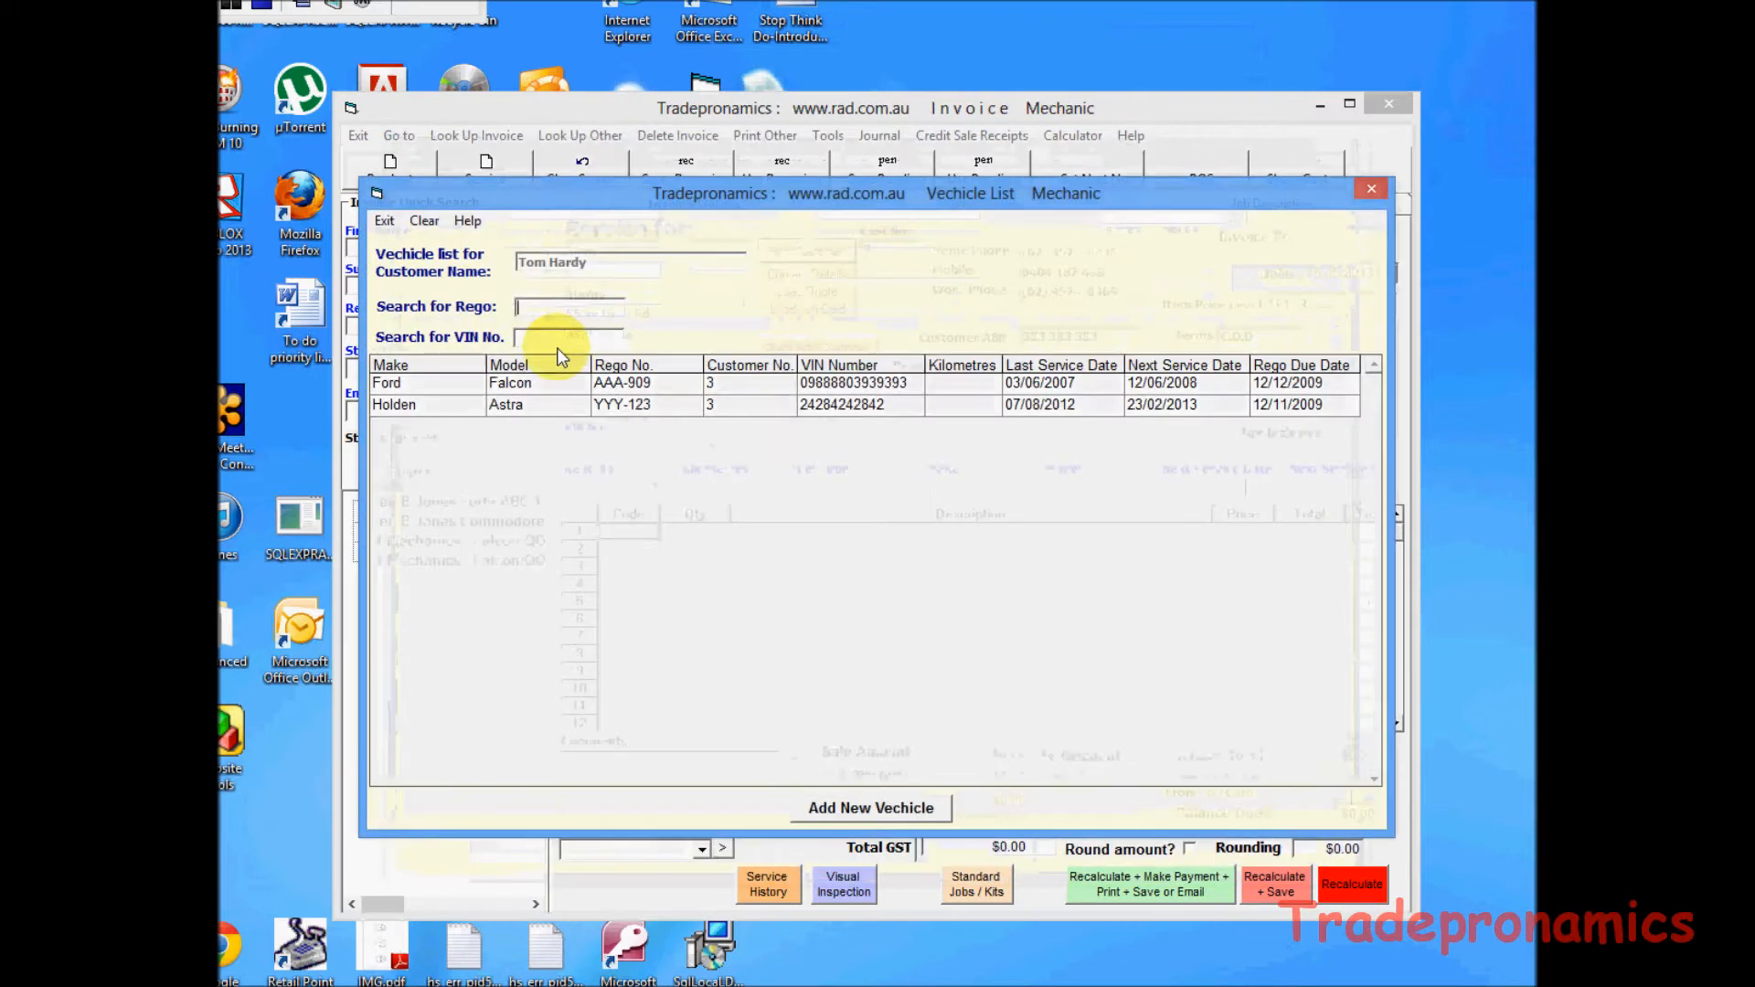
double_click(629, 410)
right_click(634, 542)
left_click(610, 539)
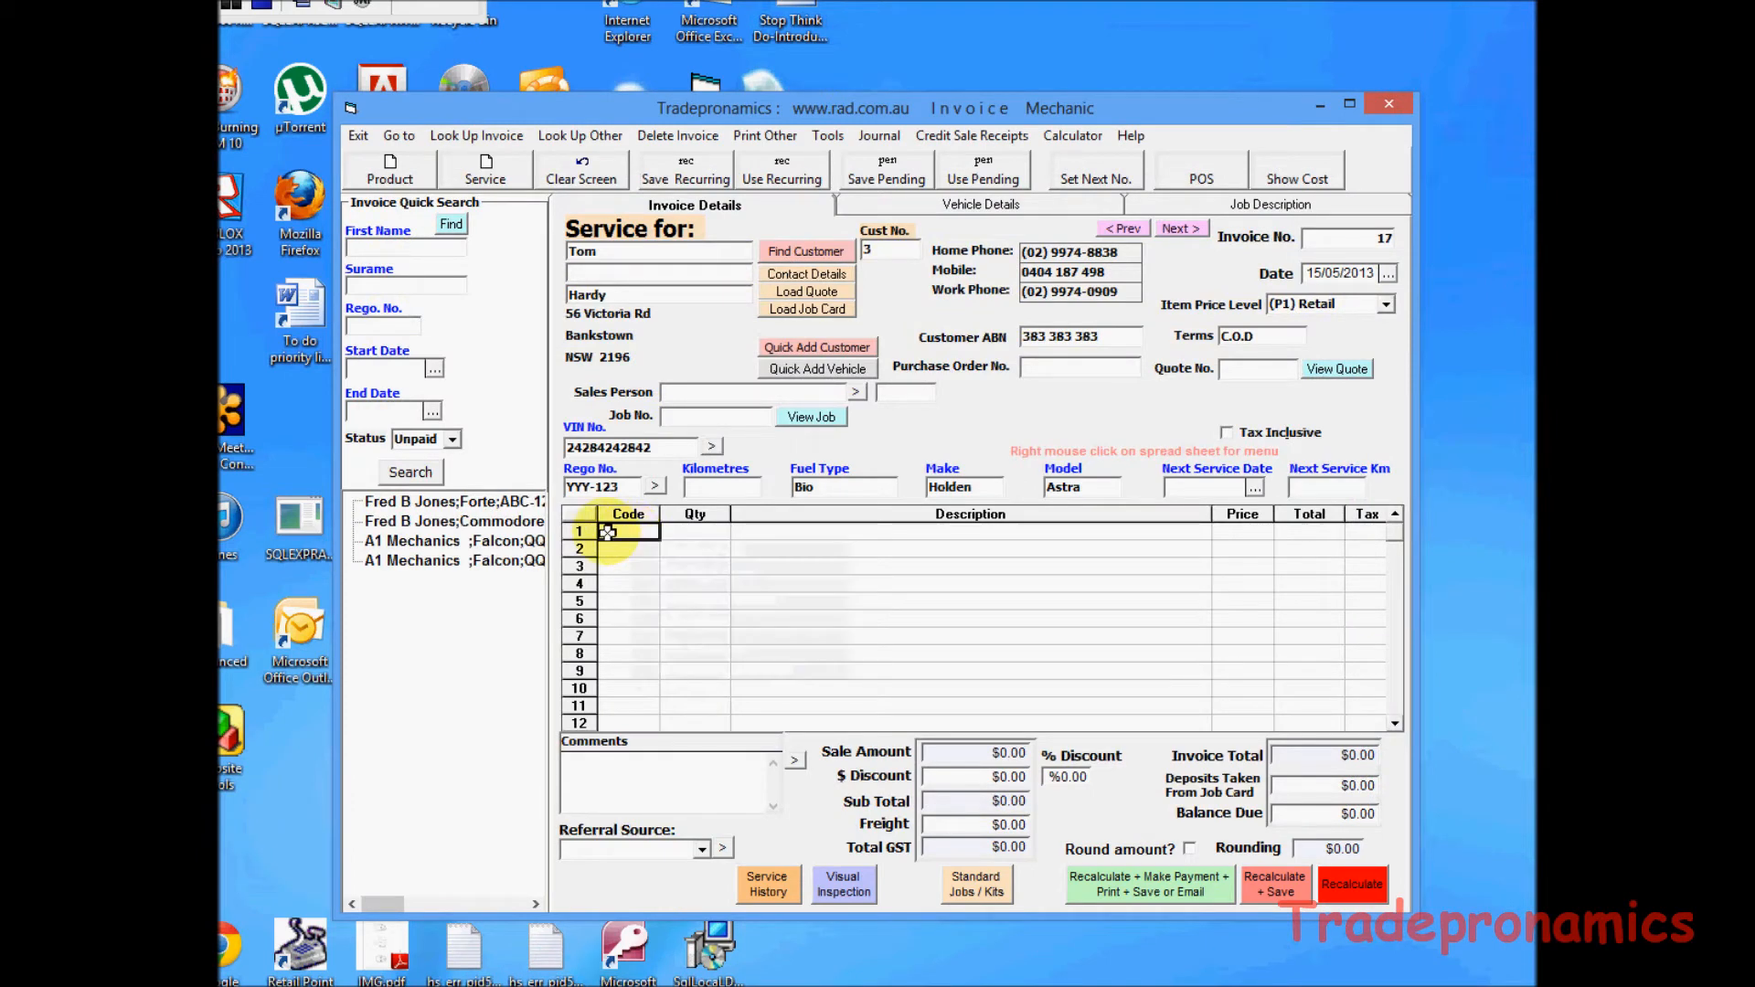
Load the Safety standard job for the Ford Falcon into the invoice, leaving out the A360 air filter.
left_click(990, 896)
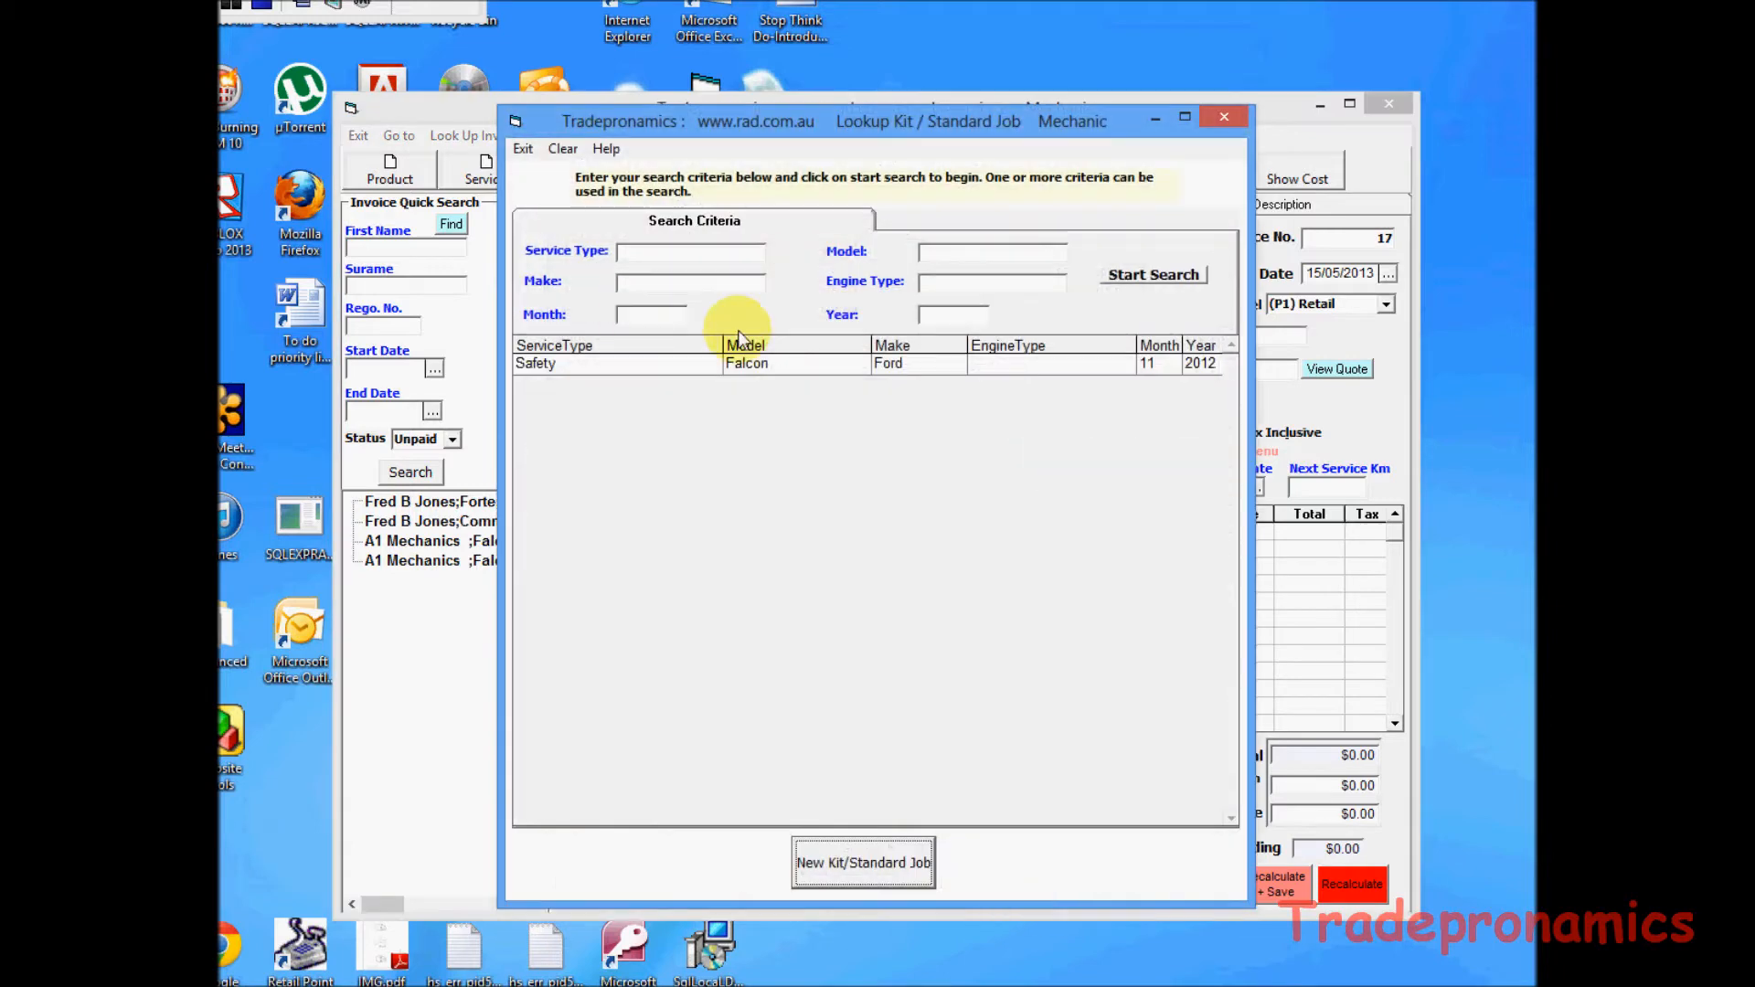
double_click(752, 365)
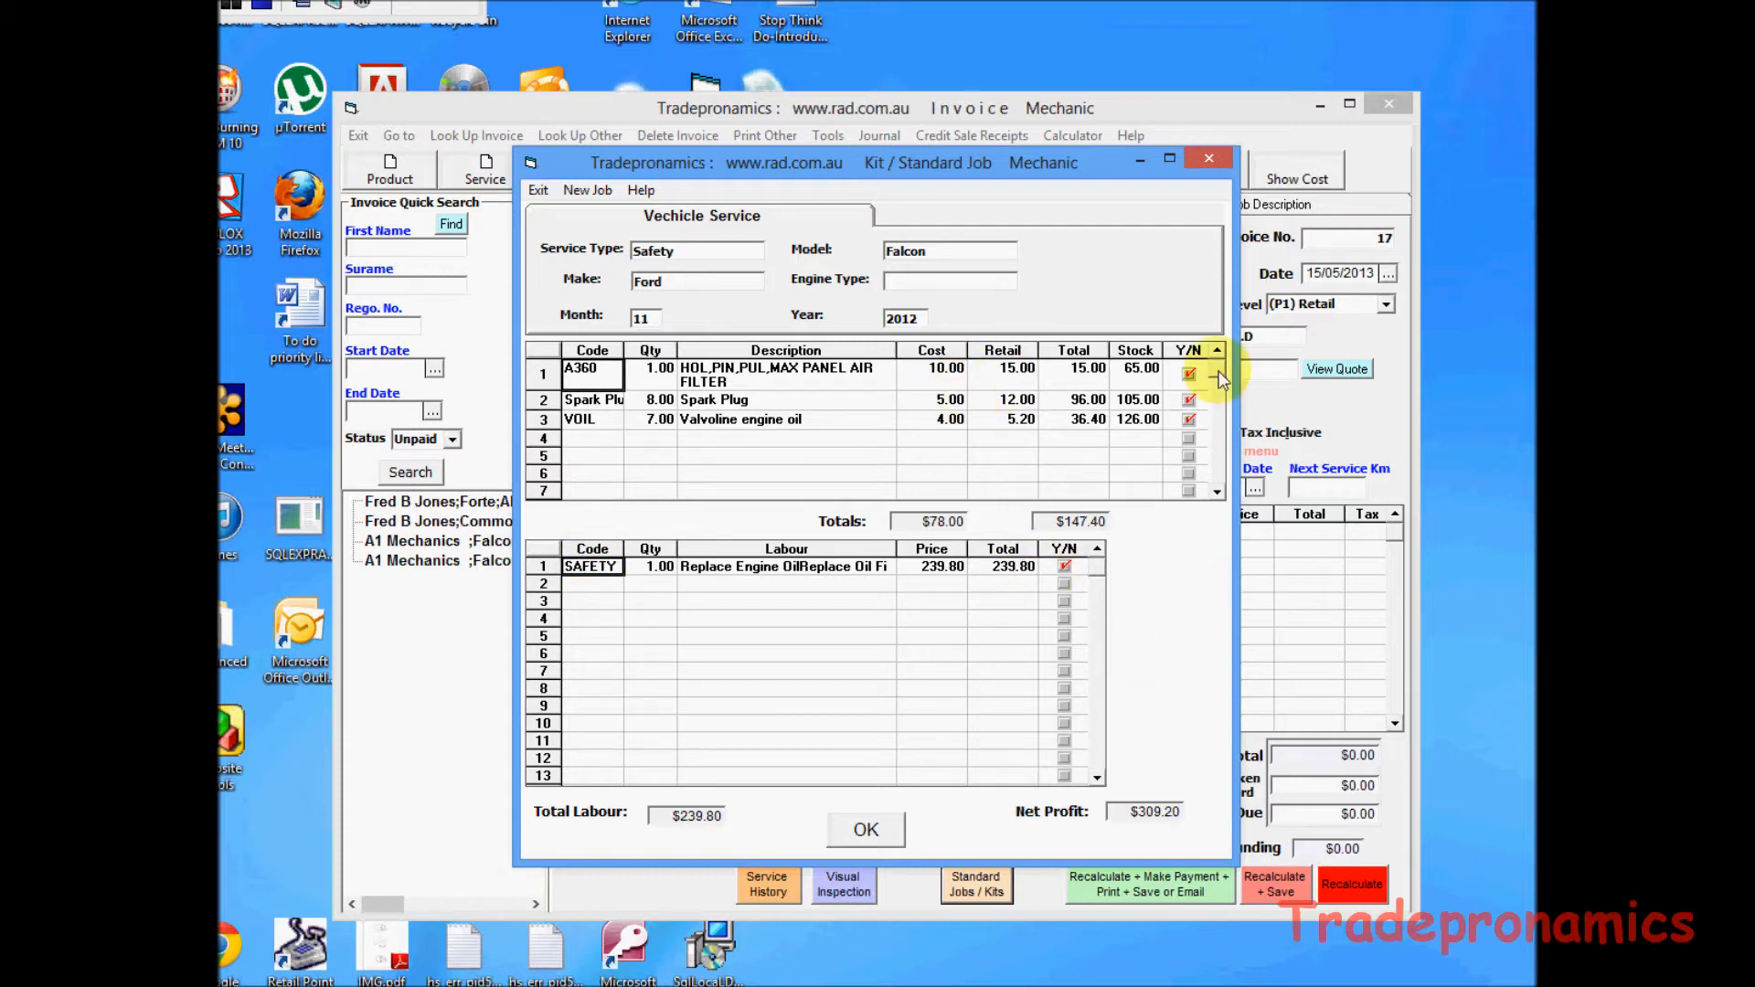
left_click(1187, 374)
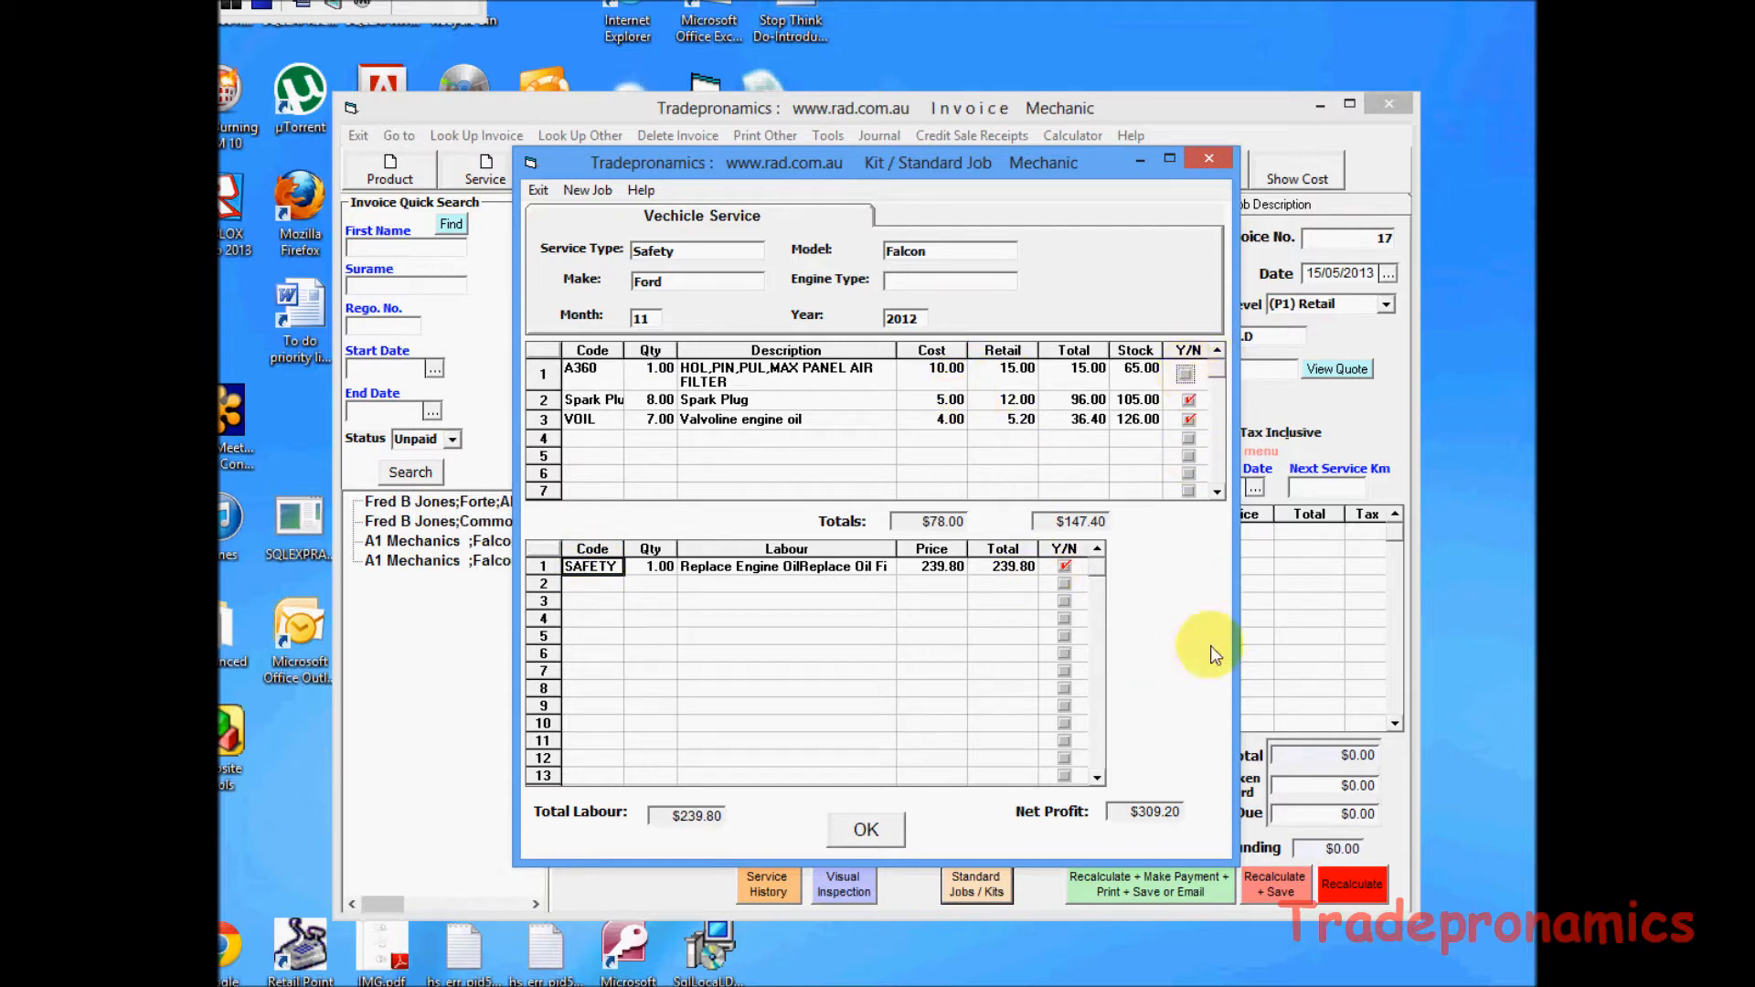
left_click(867, 831)
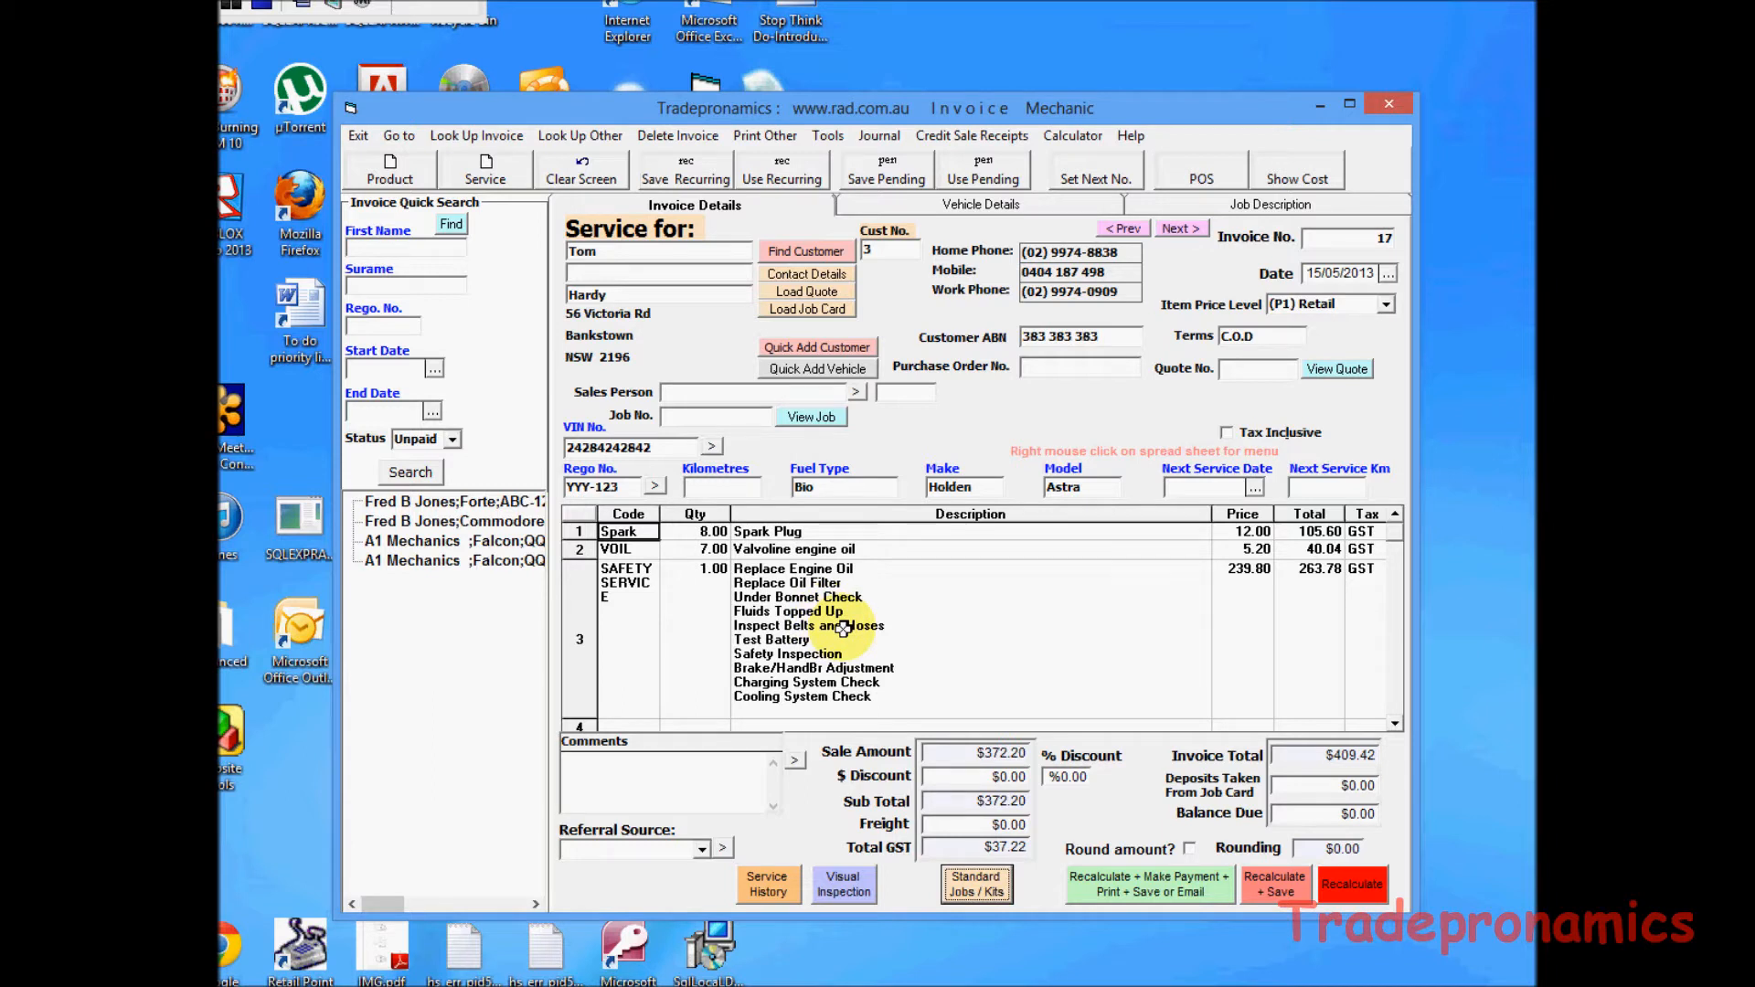
Recalculate and save the Astra invoice, and reopen it from the unpaid invoices.
left_click(1298, 896)
left_click(947, 572)
left_click(466, 579)
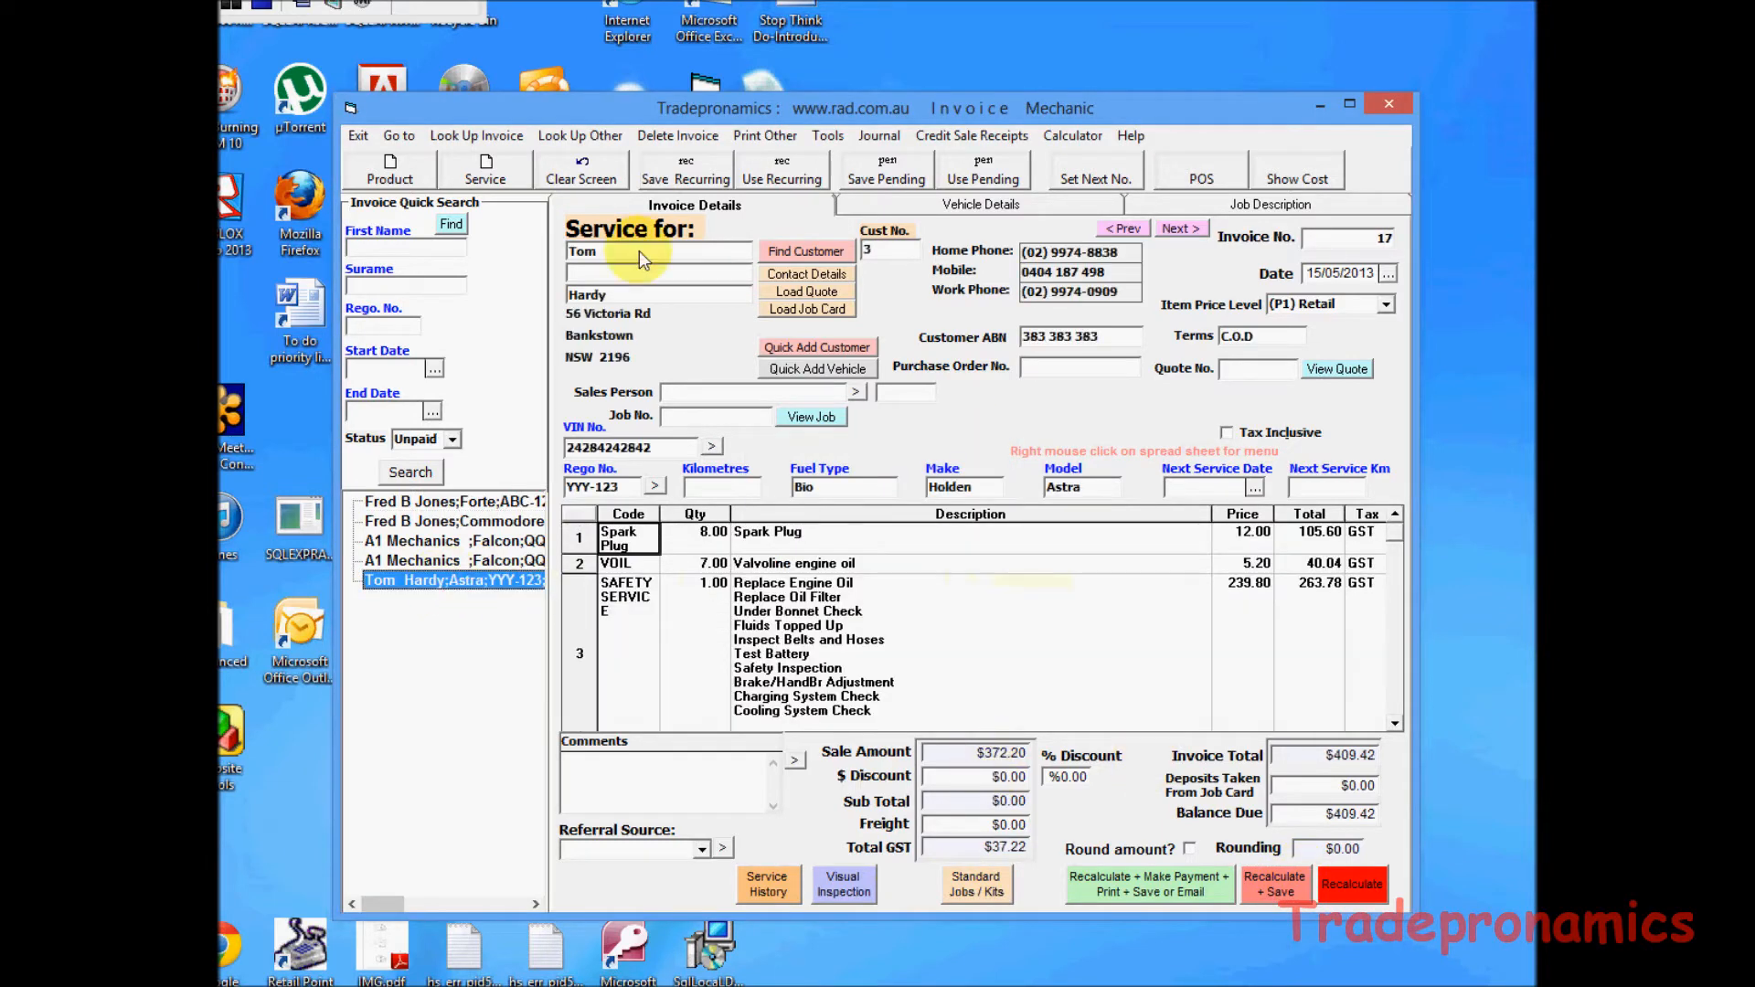
Leave invoicing and open the parts list in the Inventory module.
left_click(358, 136)
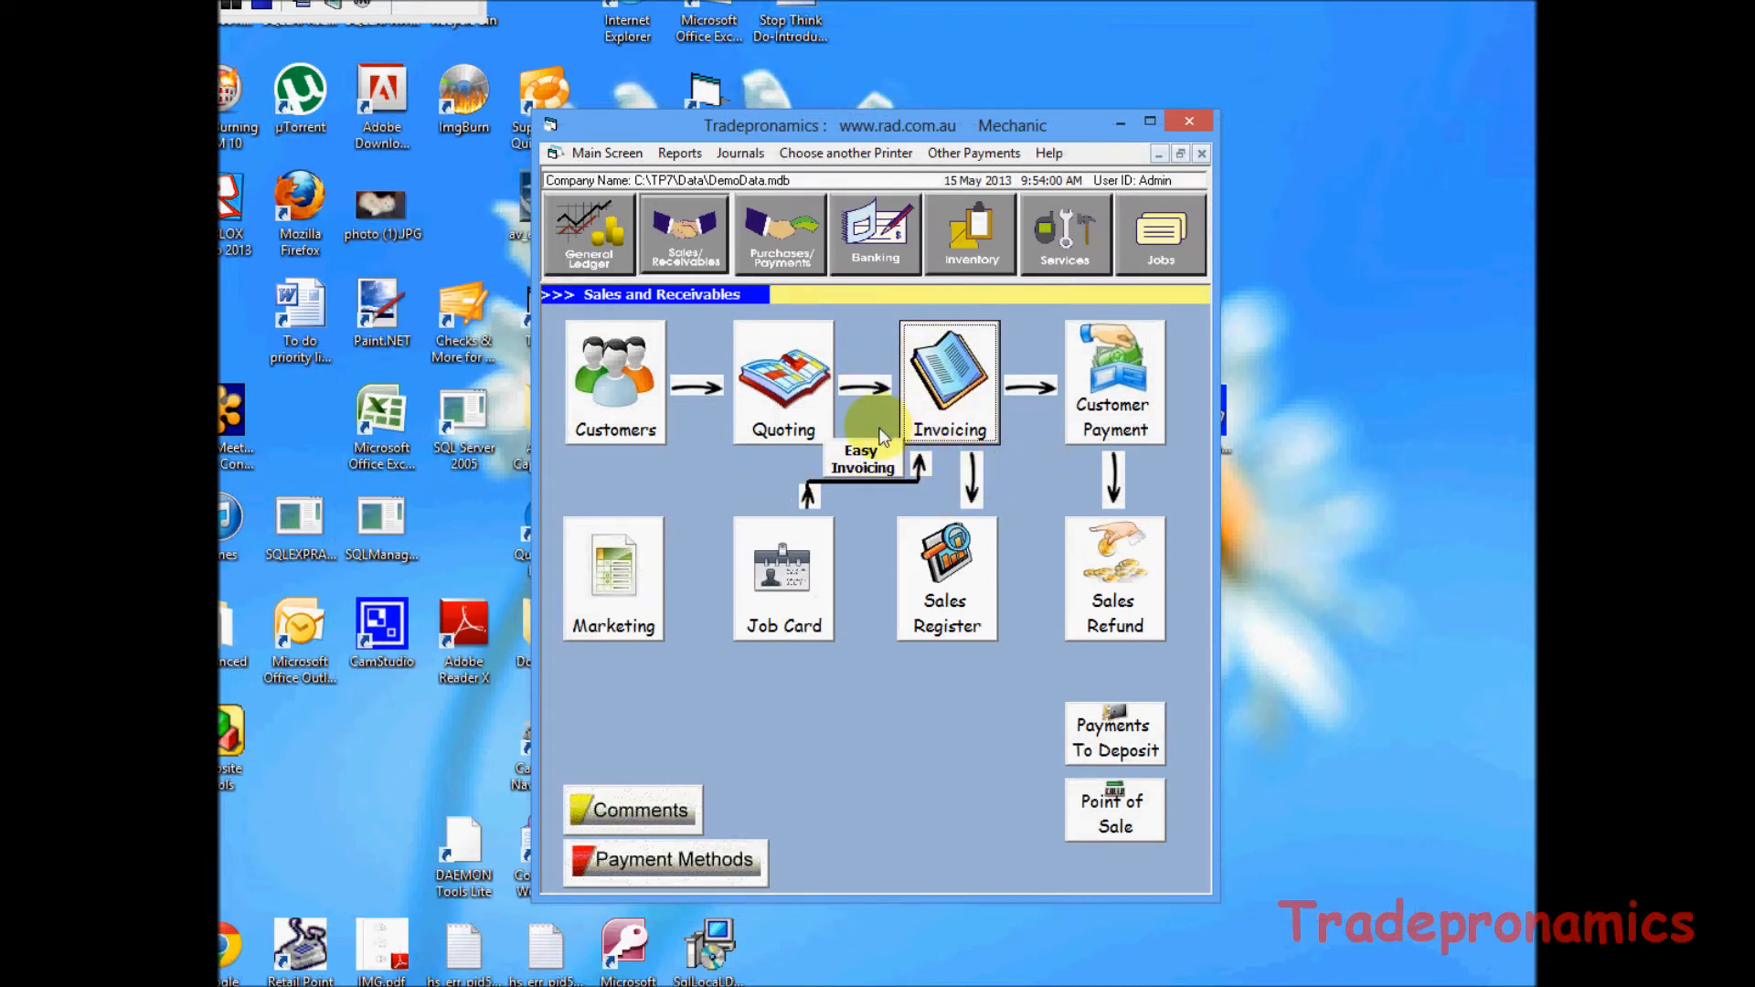
left_click(972, 239)
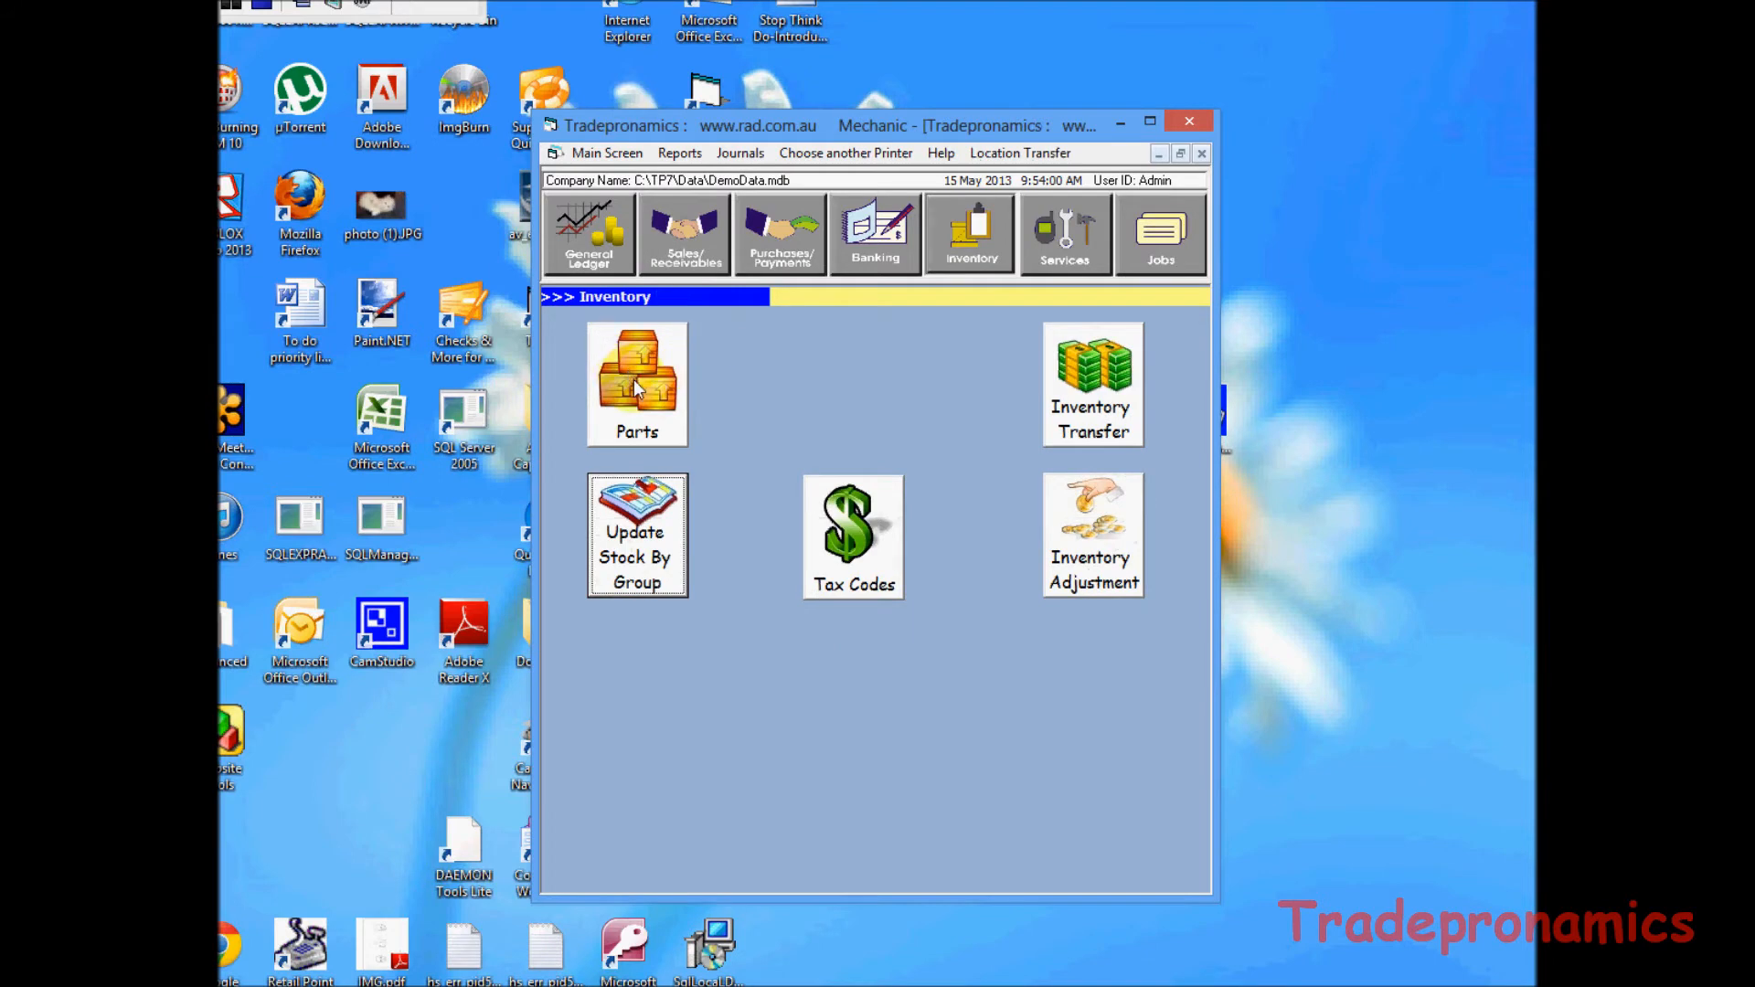
left_click(633, 381)
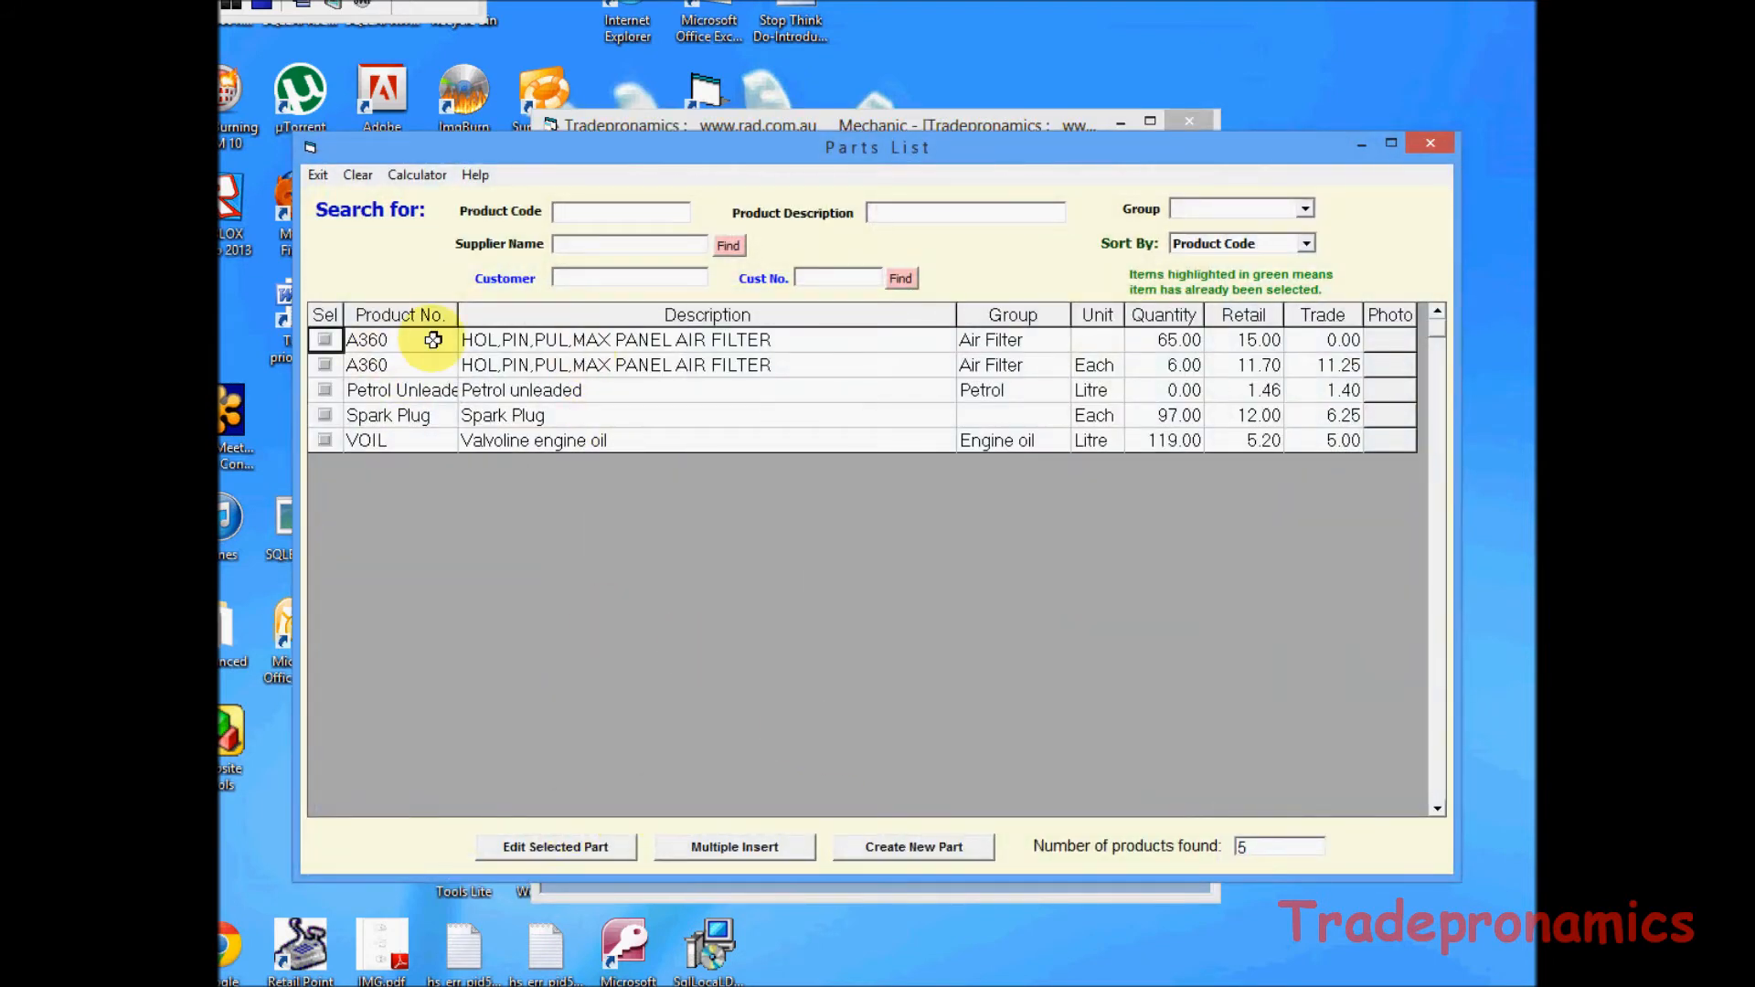
Create and save part 12Cs with description "desc", a cost price of $10 and a retail price of $13.
left_click(916, 851)
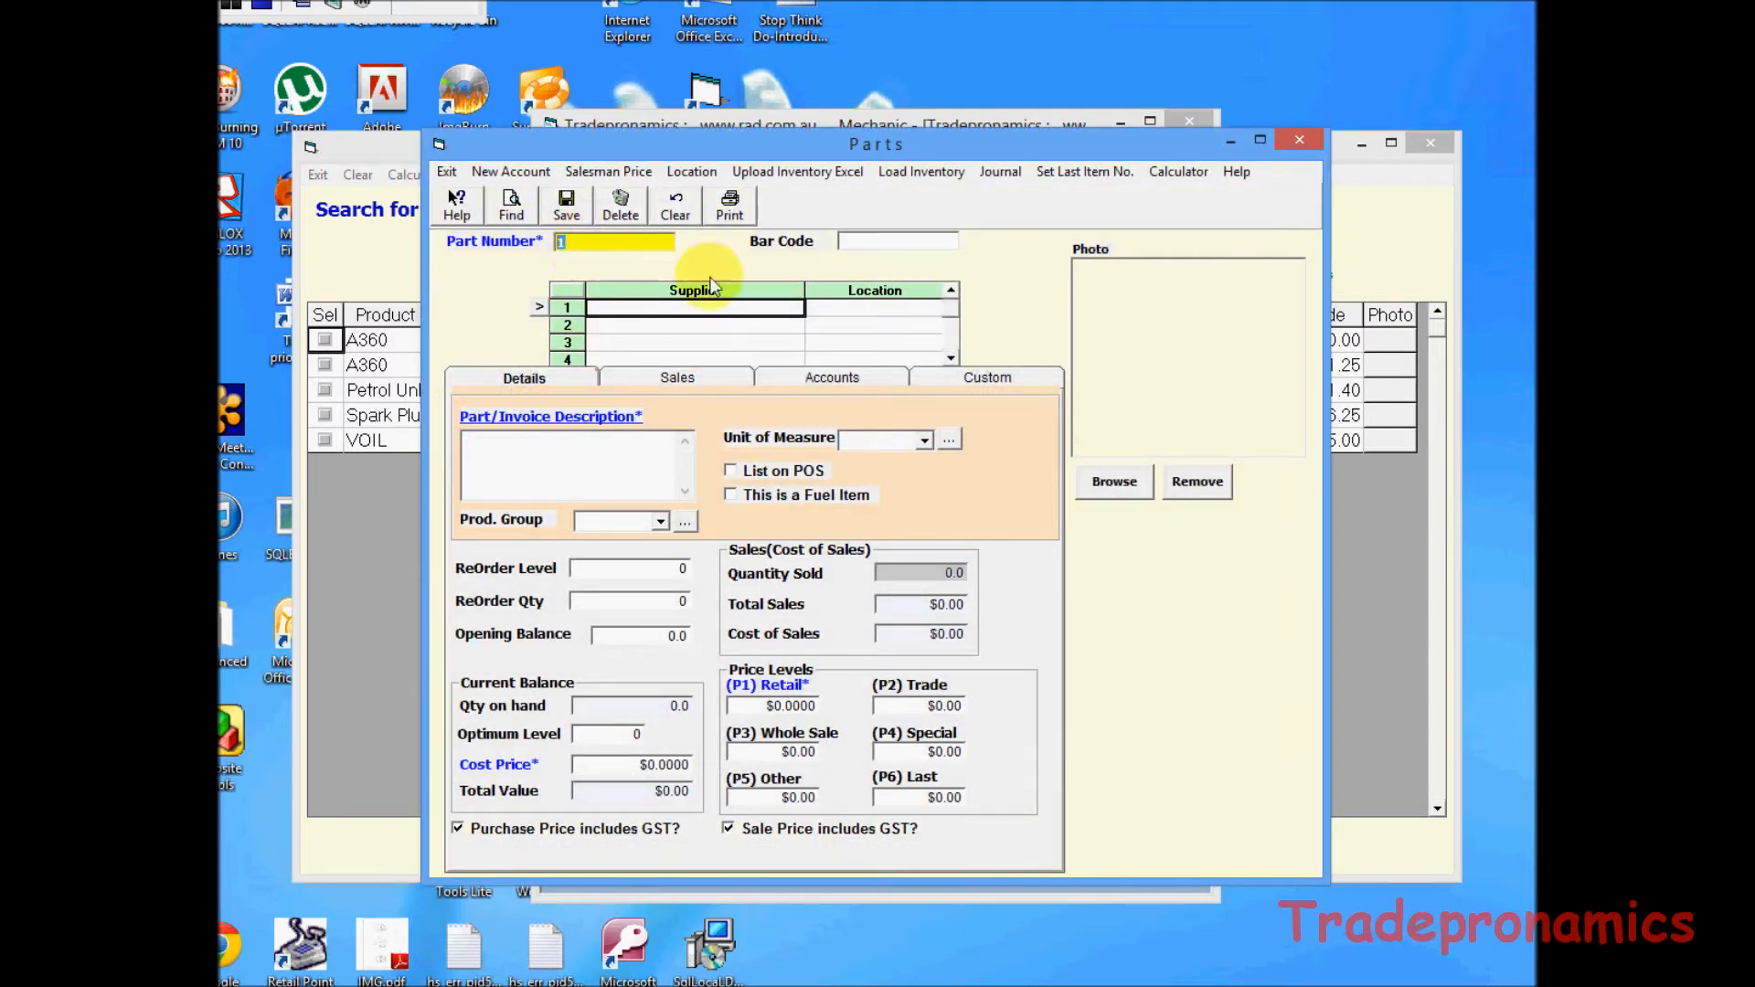
type("12Cs")
left_click(516, 445)
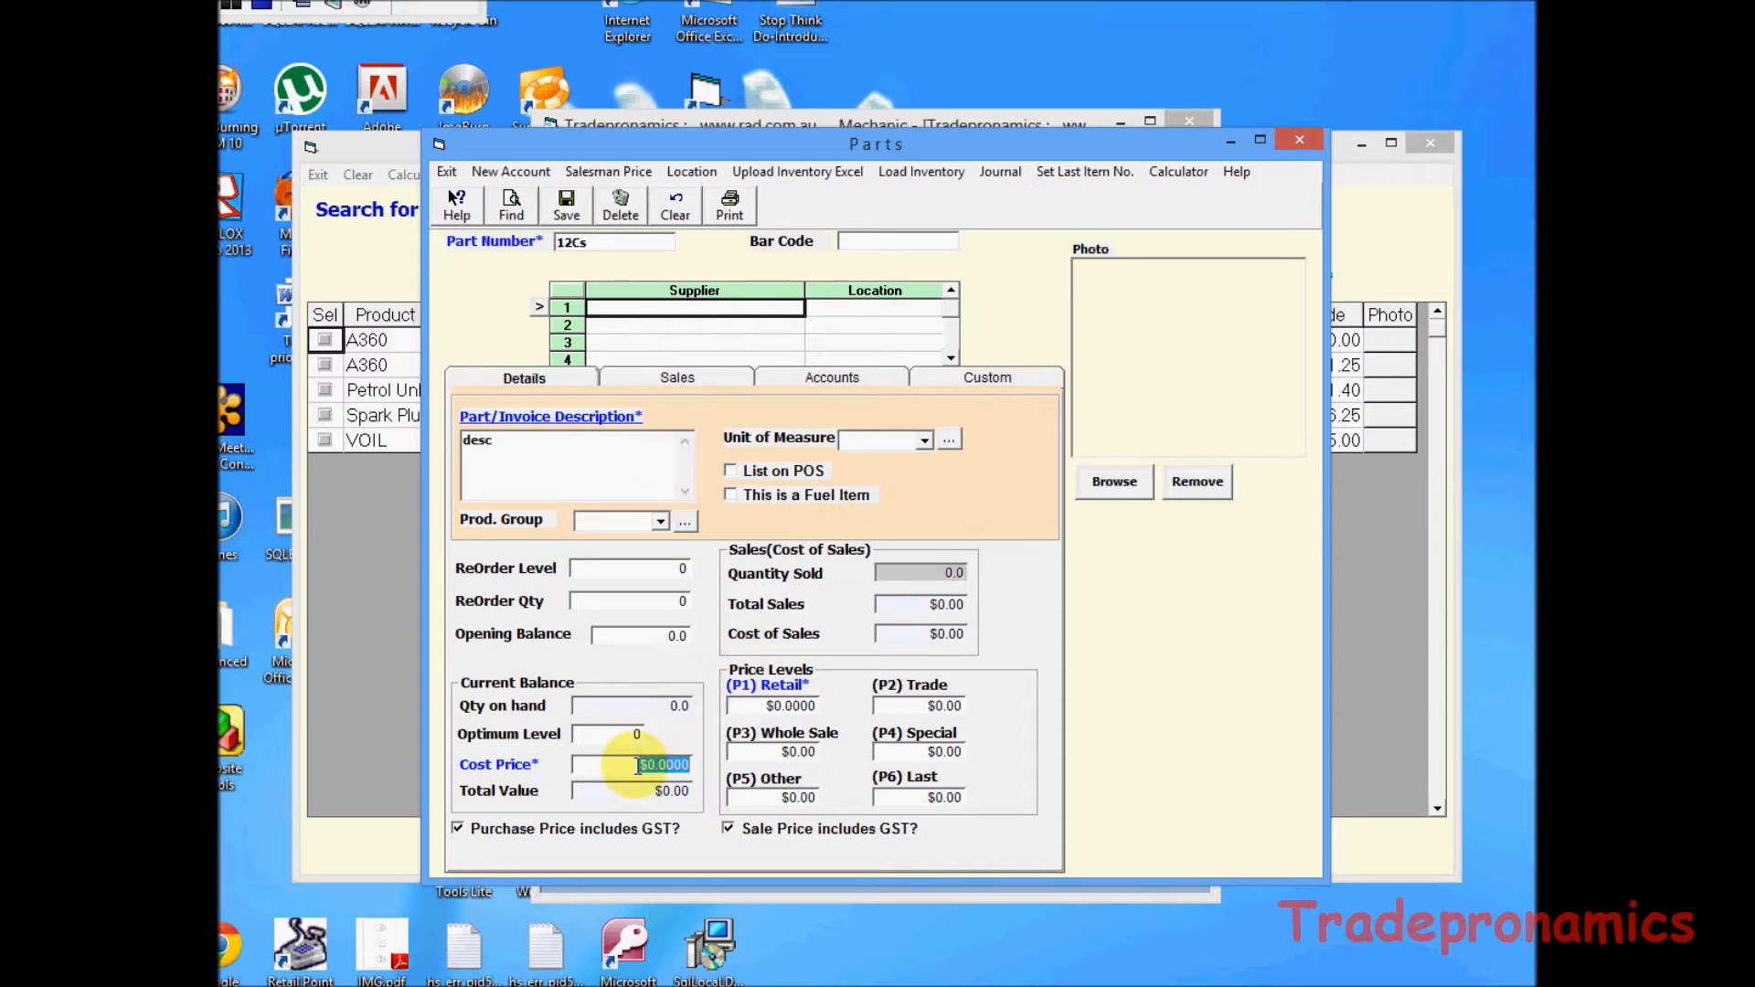
left_click(770, 704)
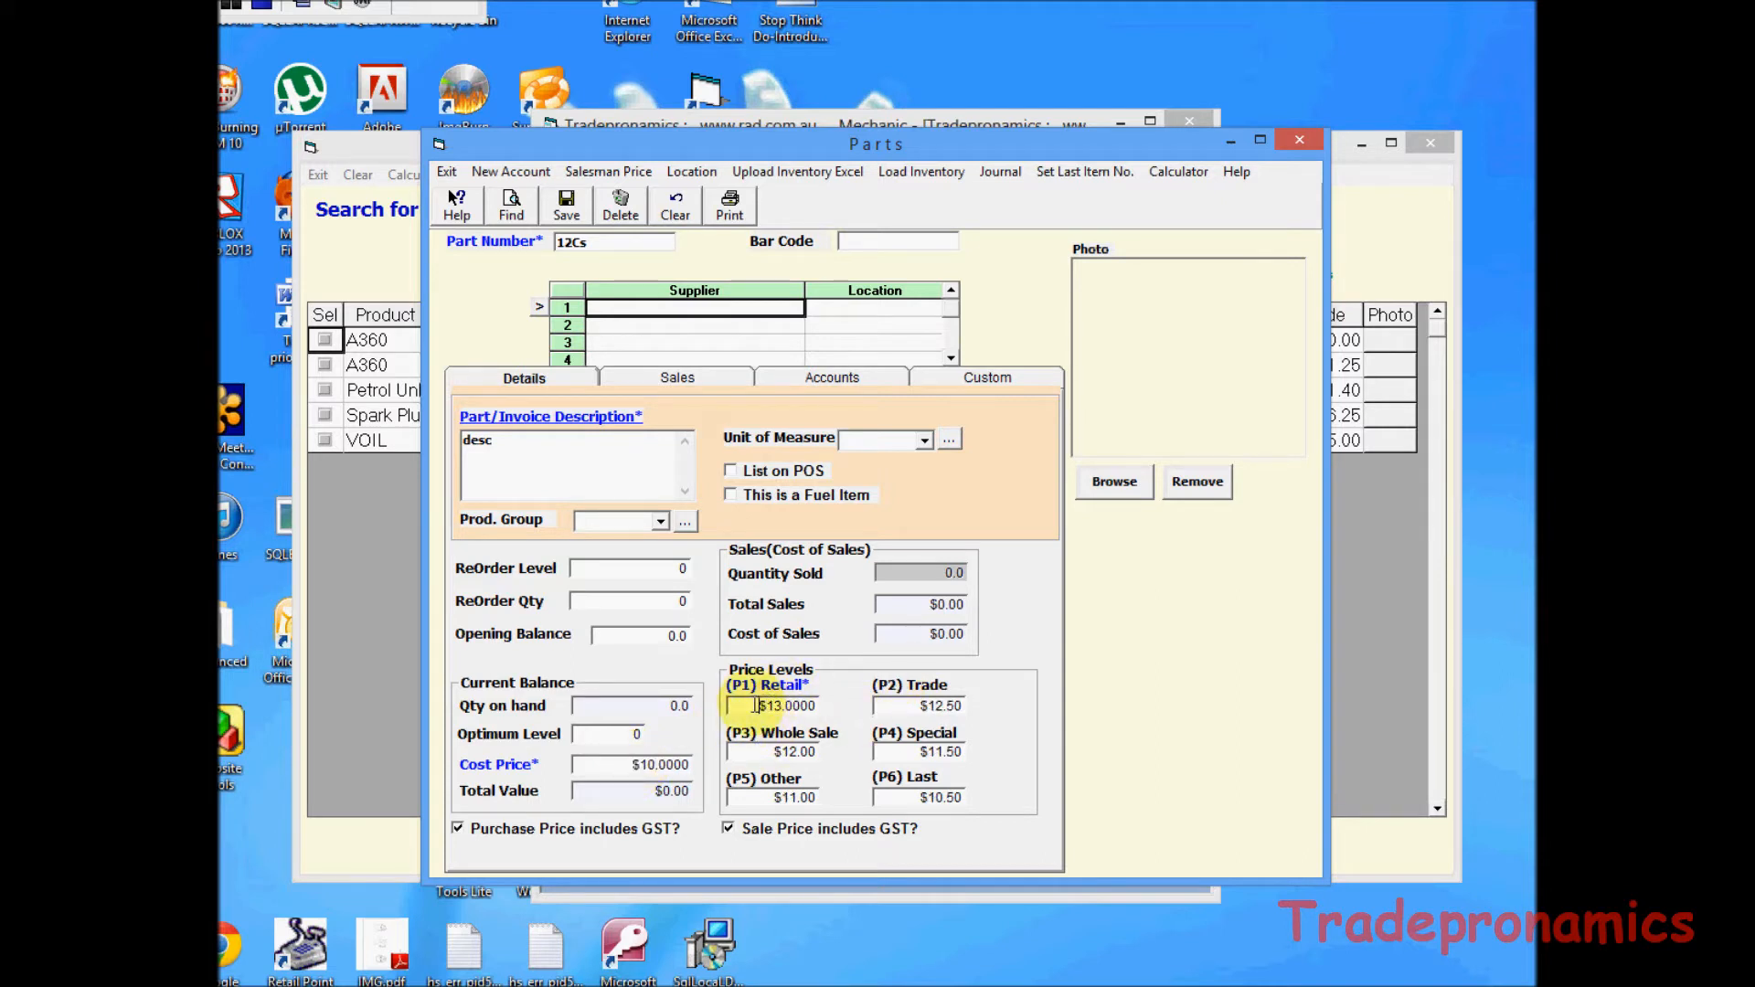
left_click_drag(767, 705, 876, 700)
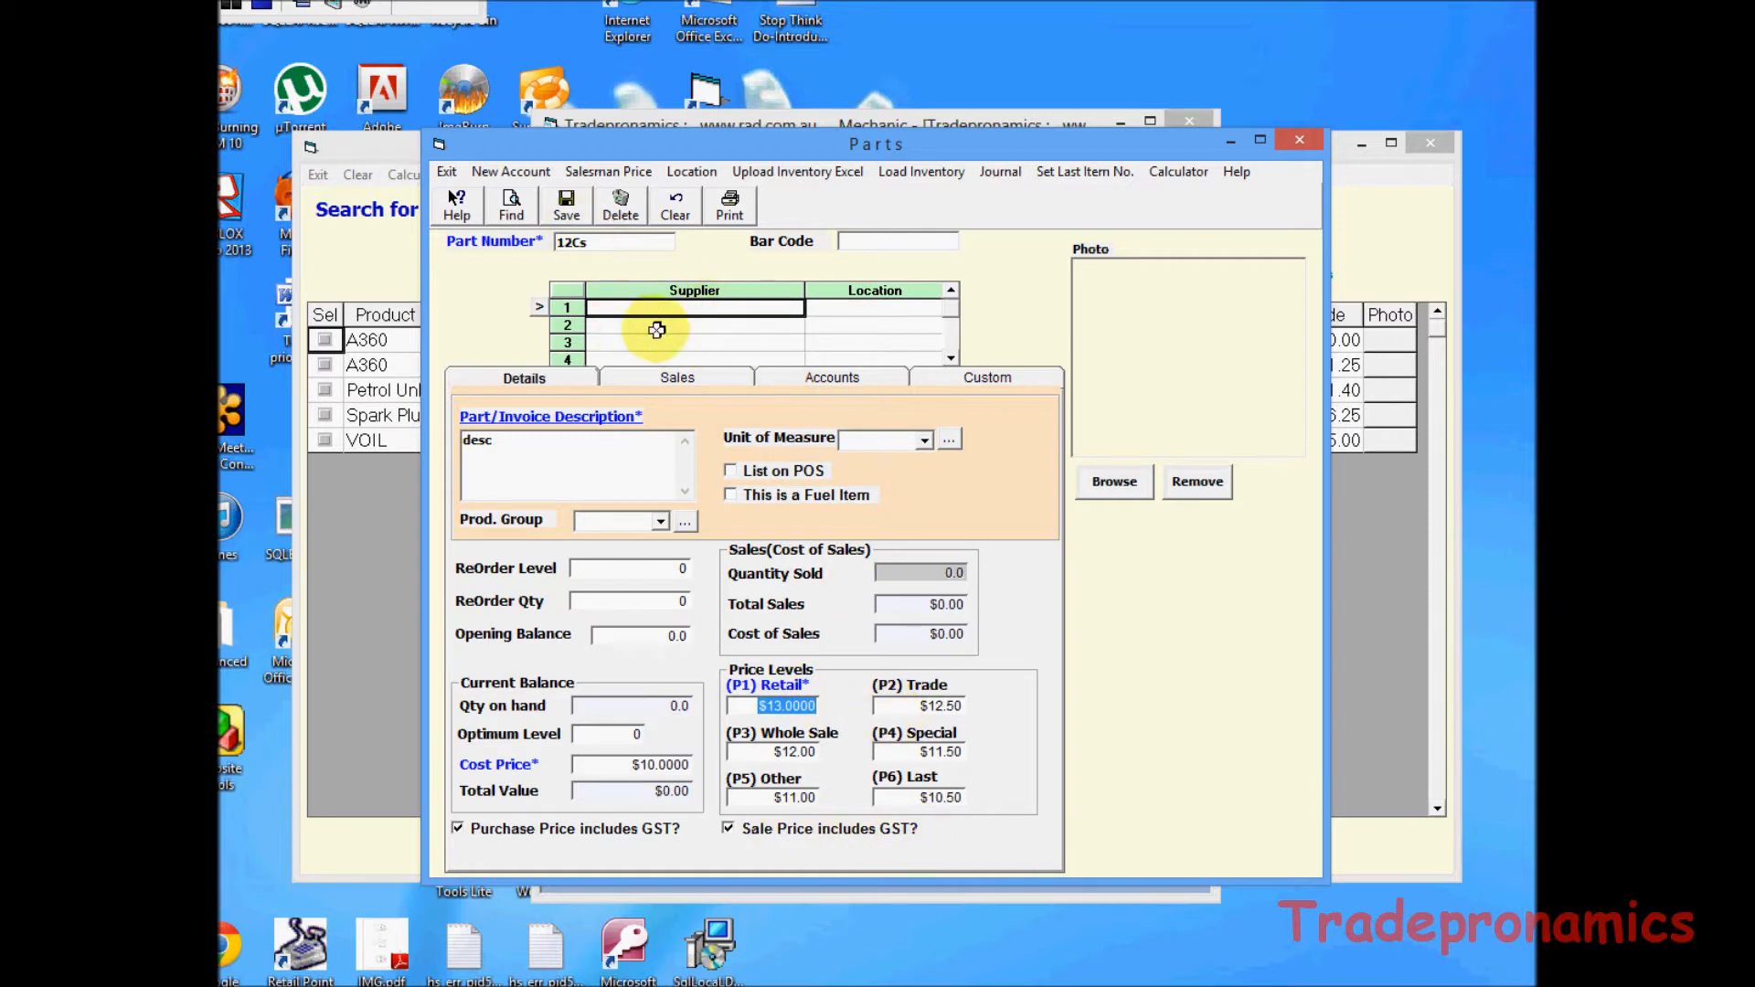
left_click(568, 209)
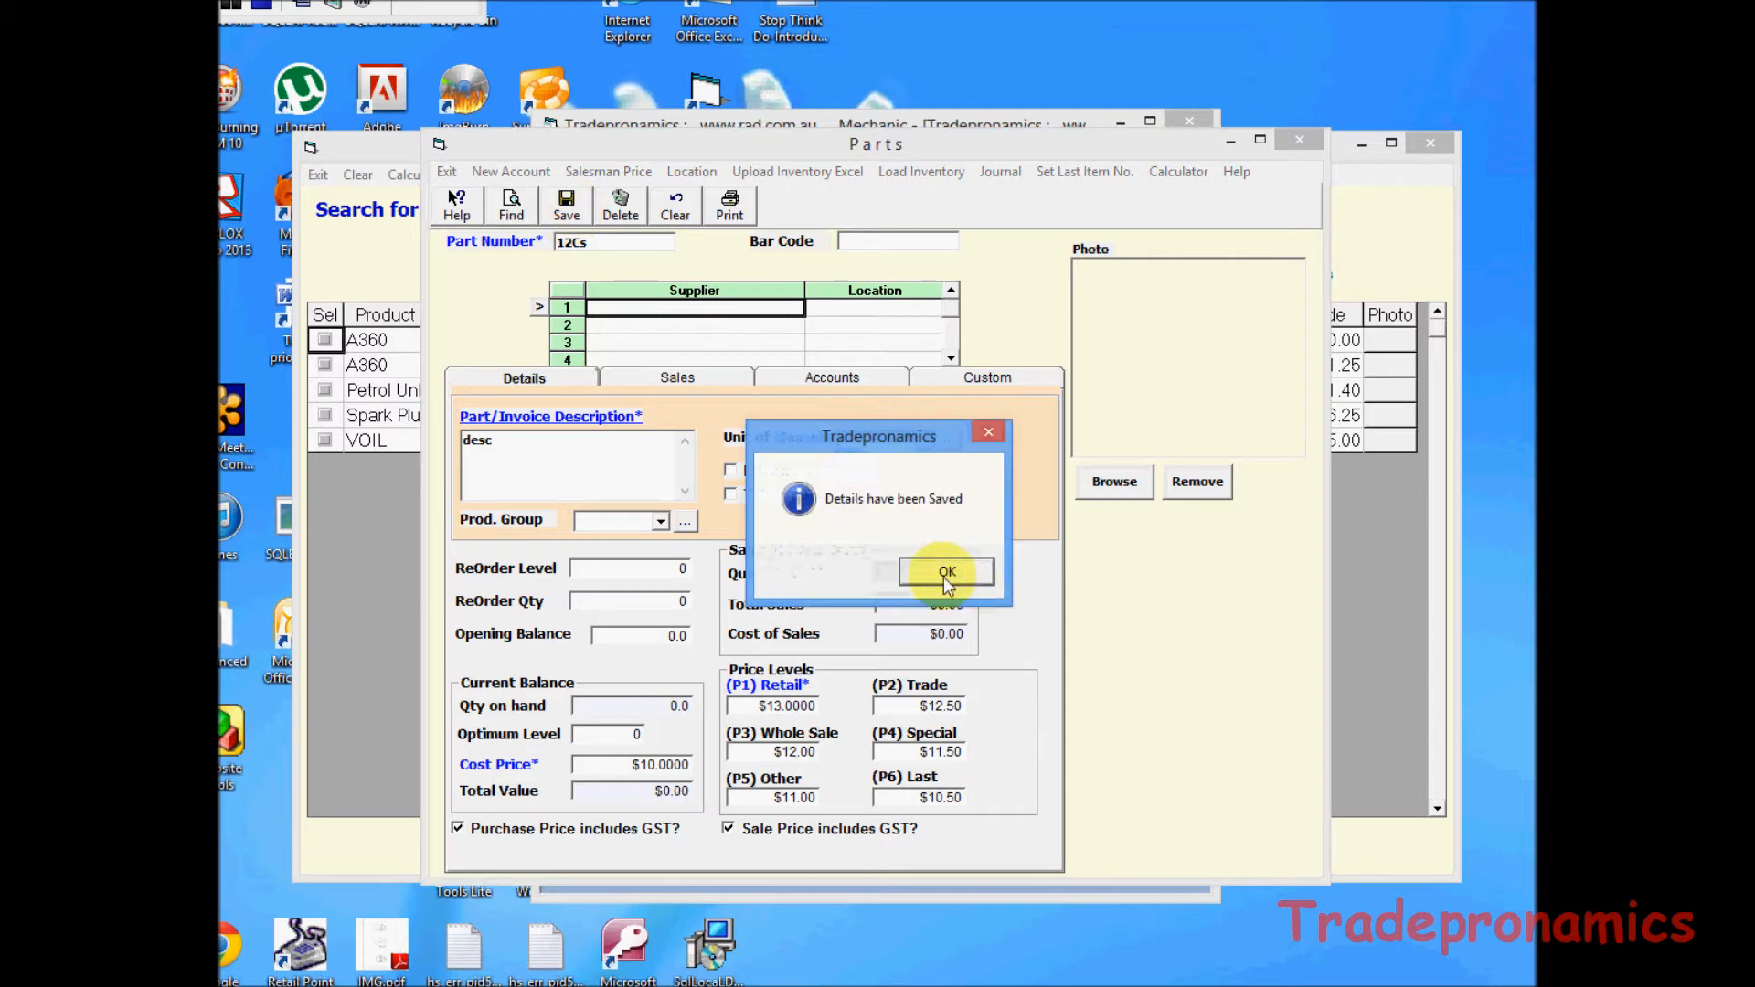
left_click(942, 575)
left_click(446, 171)
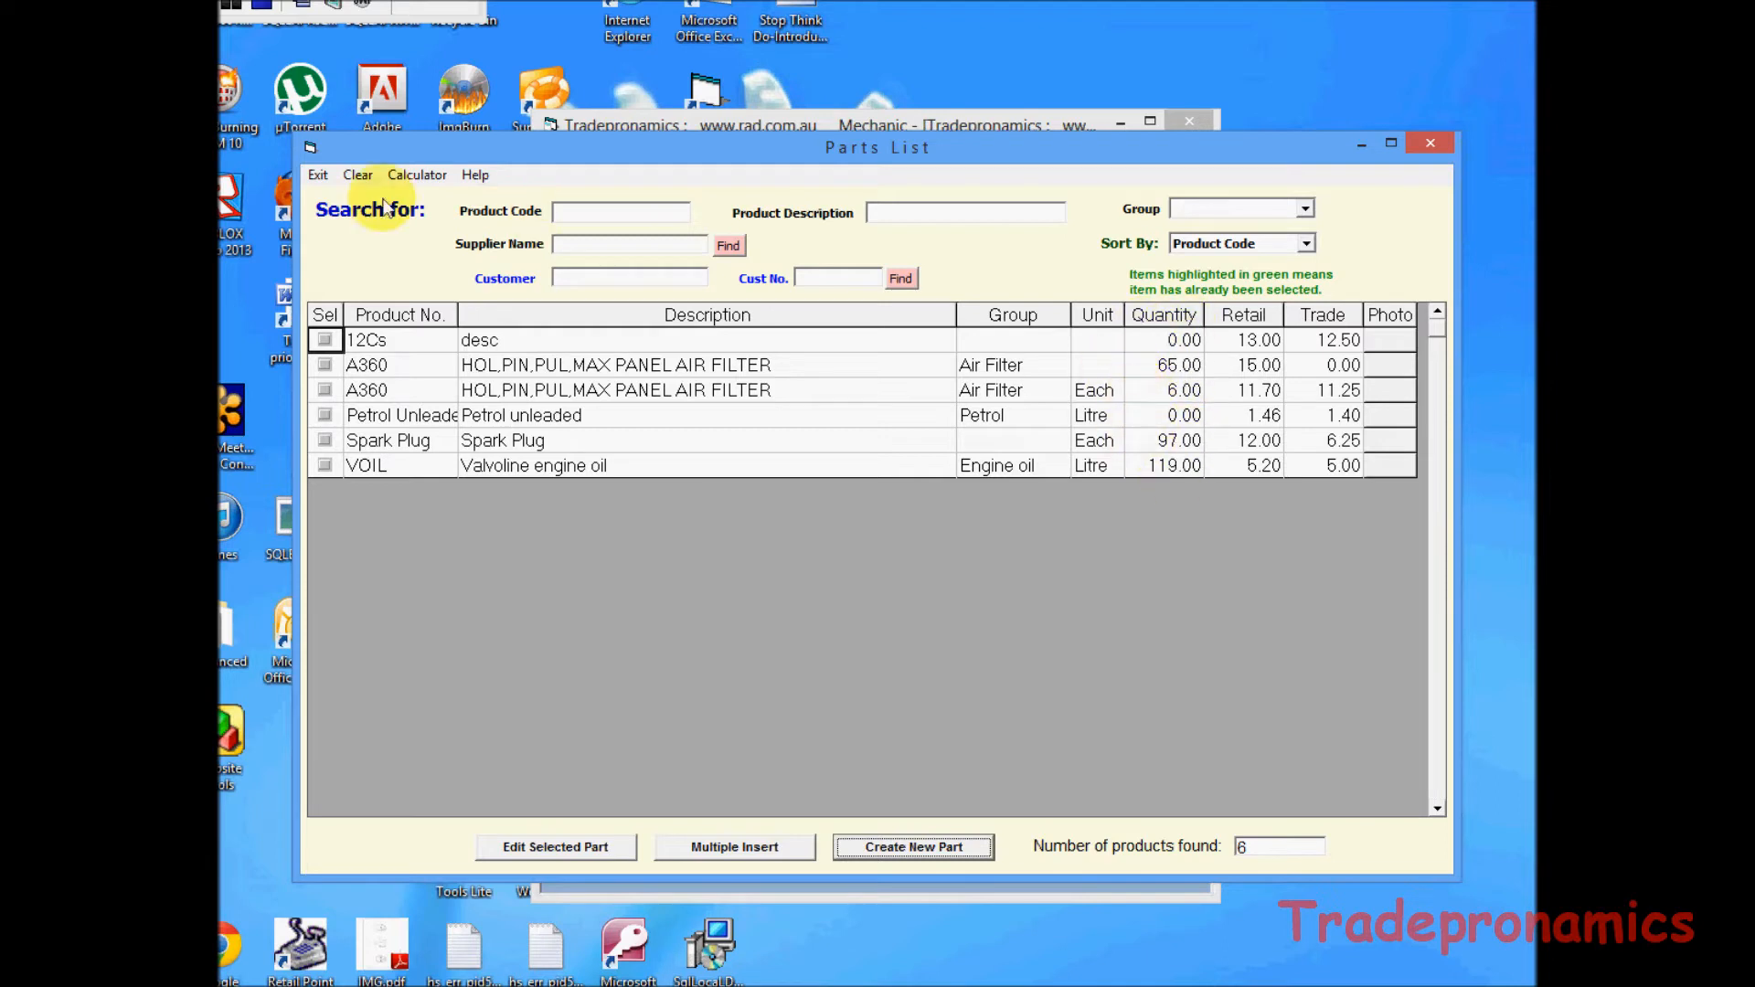
Open the Ultimate Service record from the Labour list in the Services module and review its description lines.
left_click(319, 174)
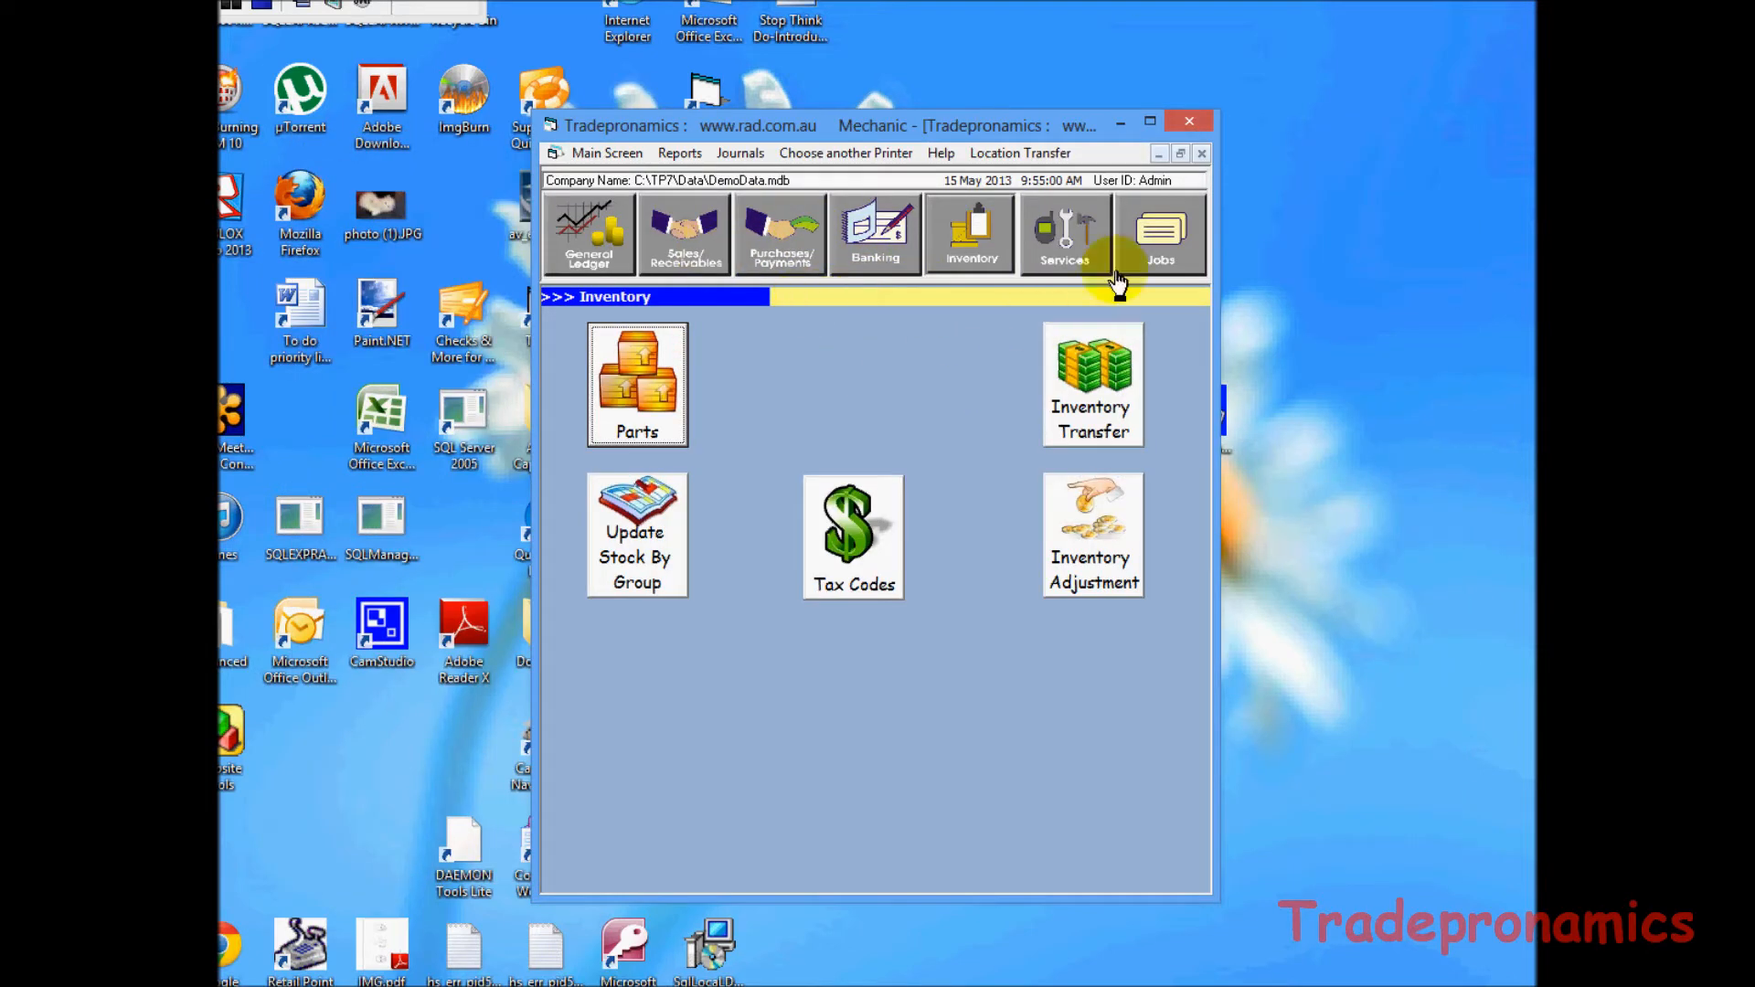
left_click(1069, 245)
left_click(646, 407)
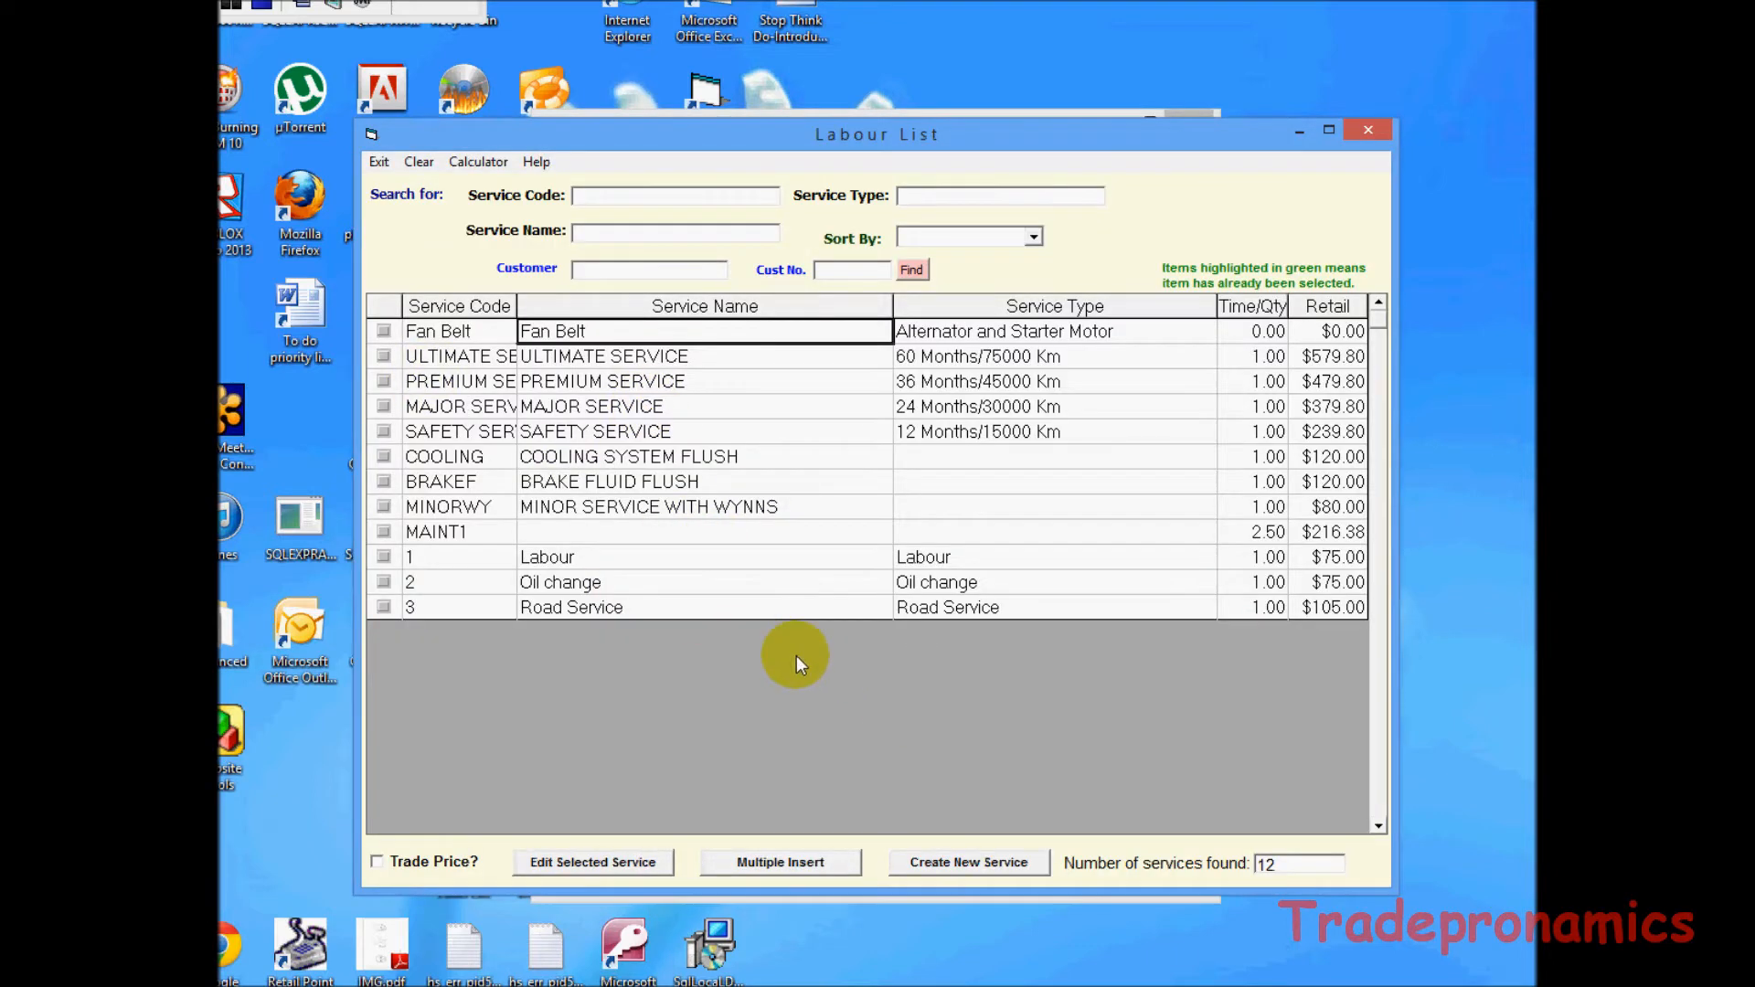
double_click(637, 356)
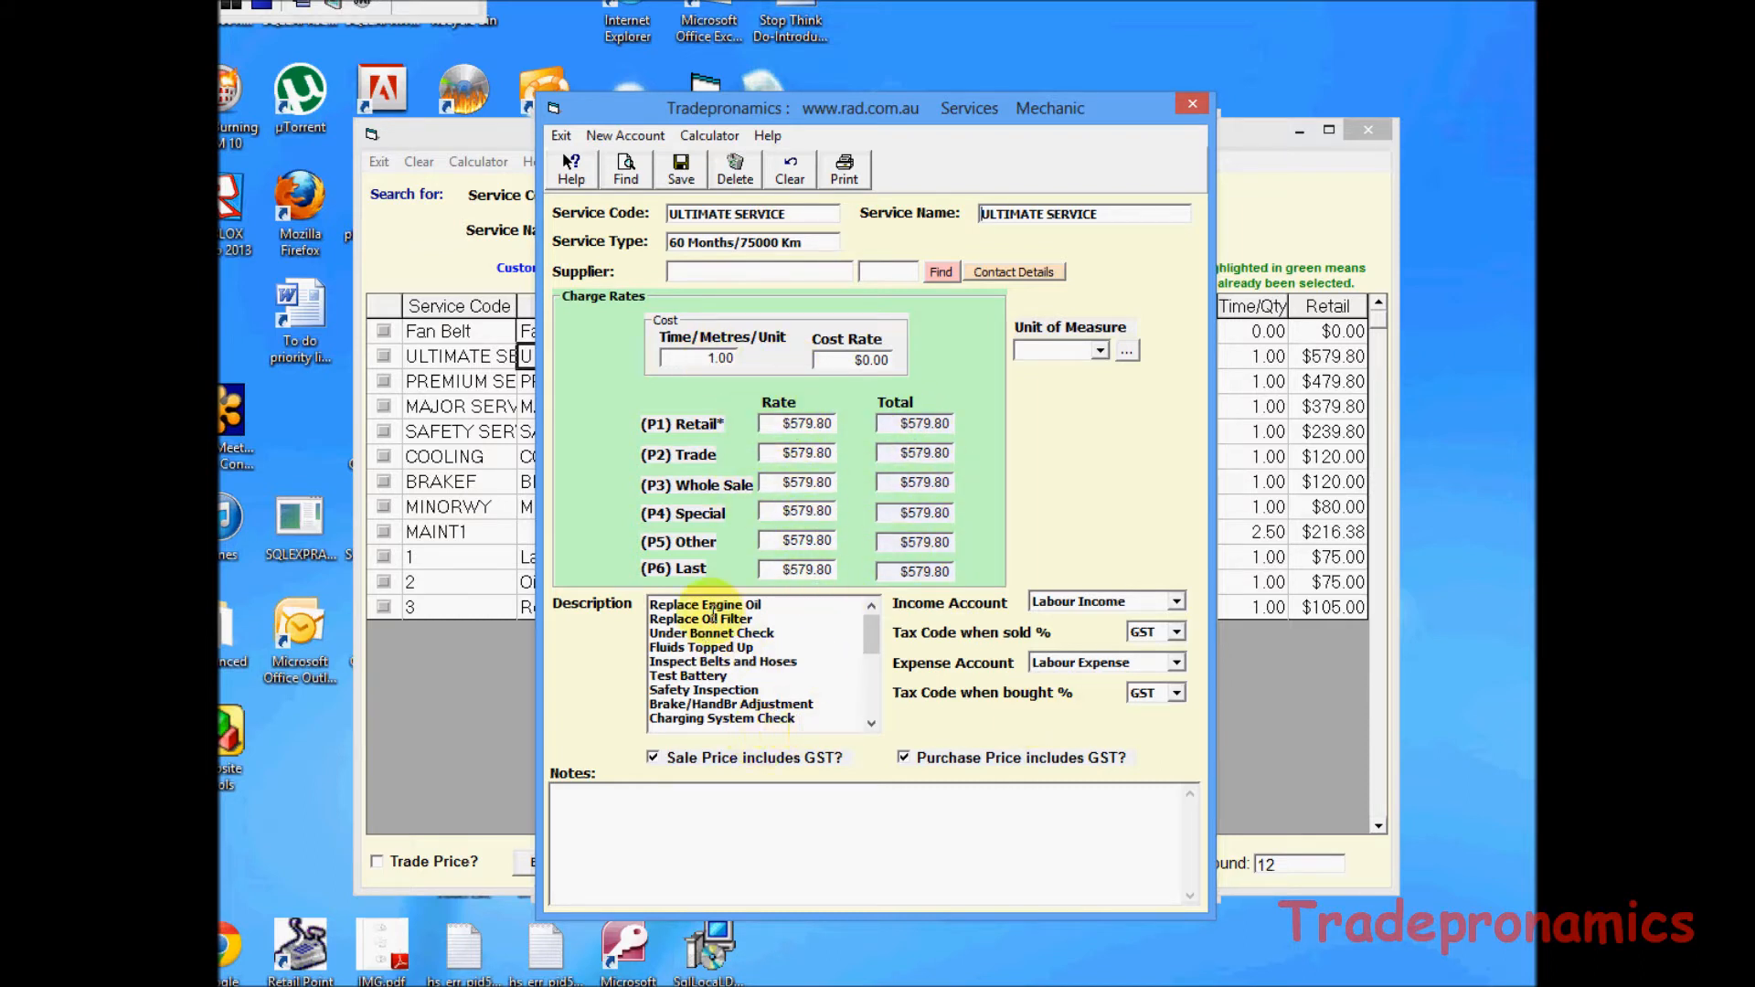
left_click_drag(653, 606, 798, 606)
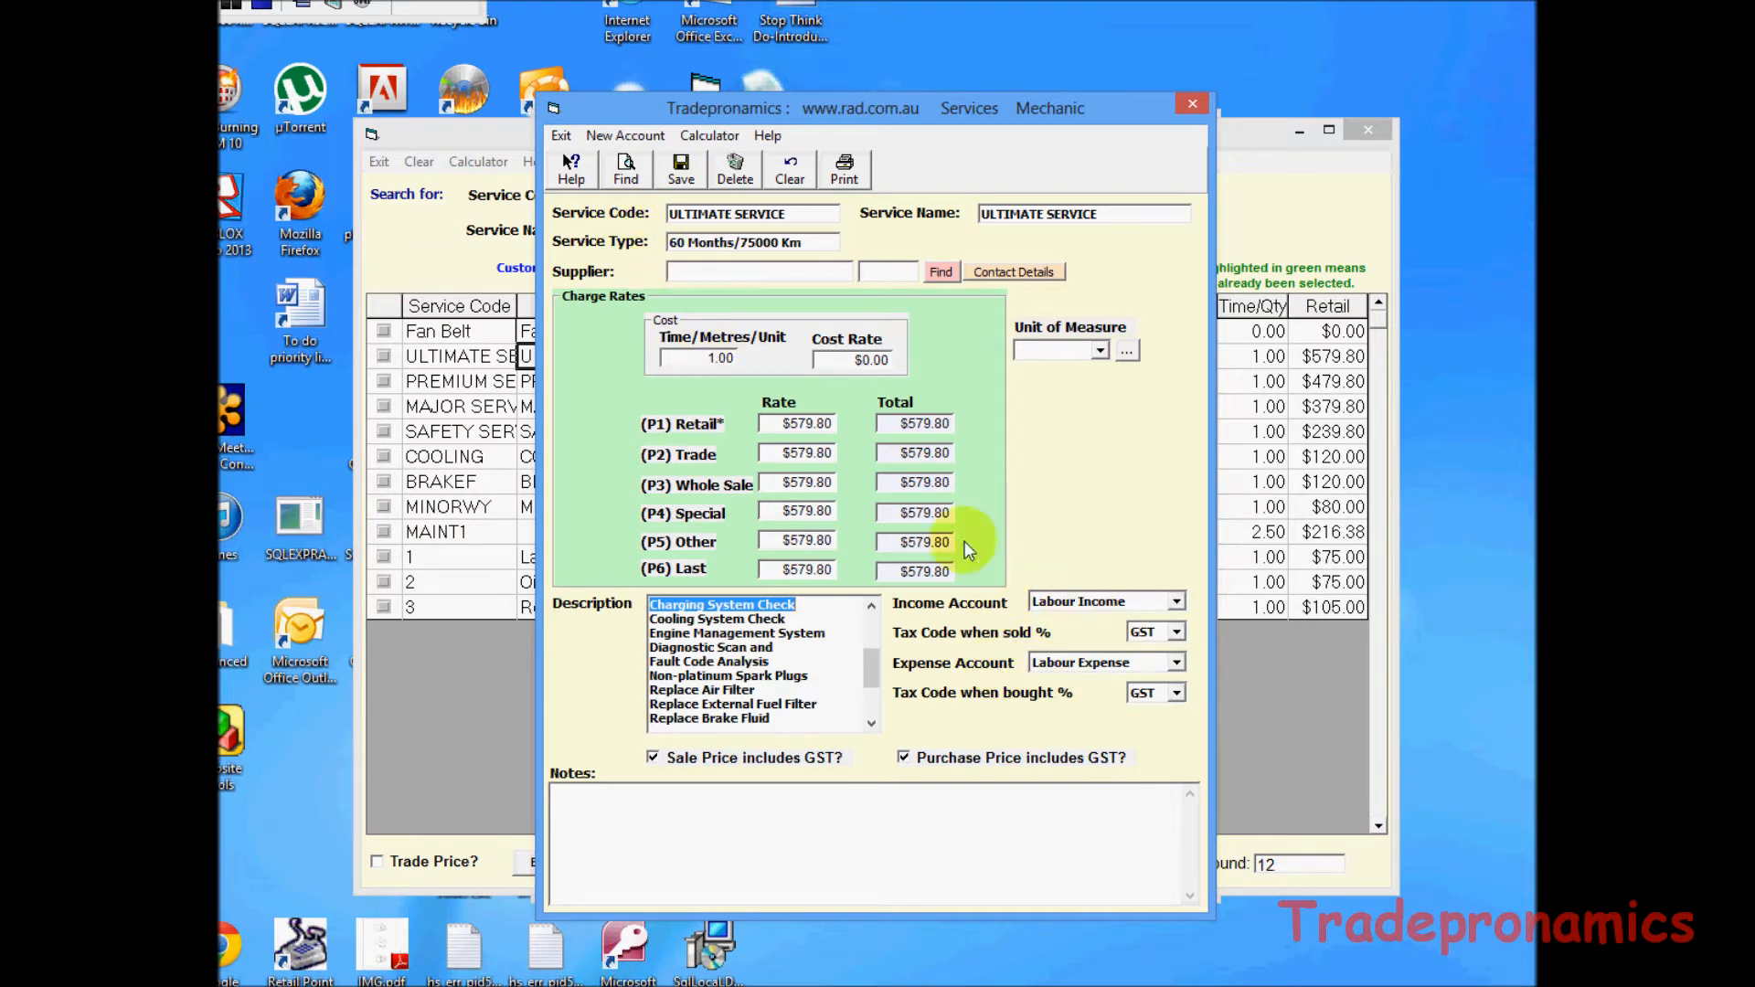
left_click(561, 136)
Open a blank new service record, look at its income account choices, and leave the Labour list without saving.
left_click(965, 866)
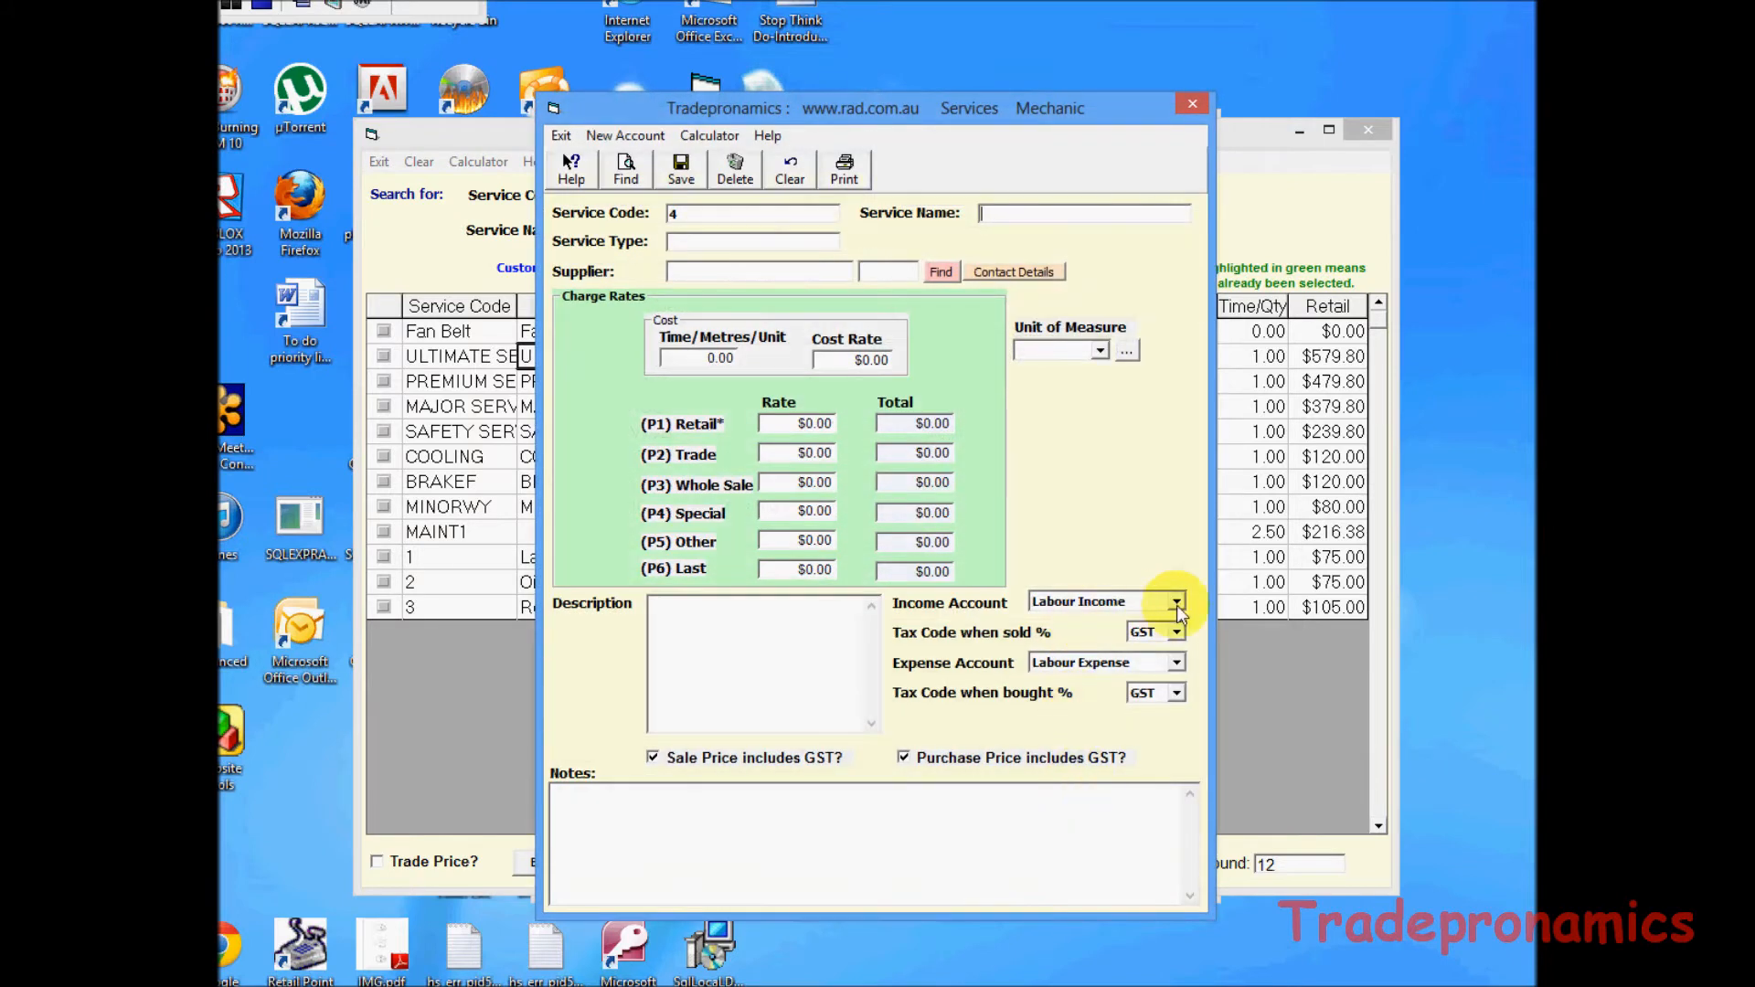
left_click(1178, 603)
left_click(1182, 602)
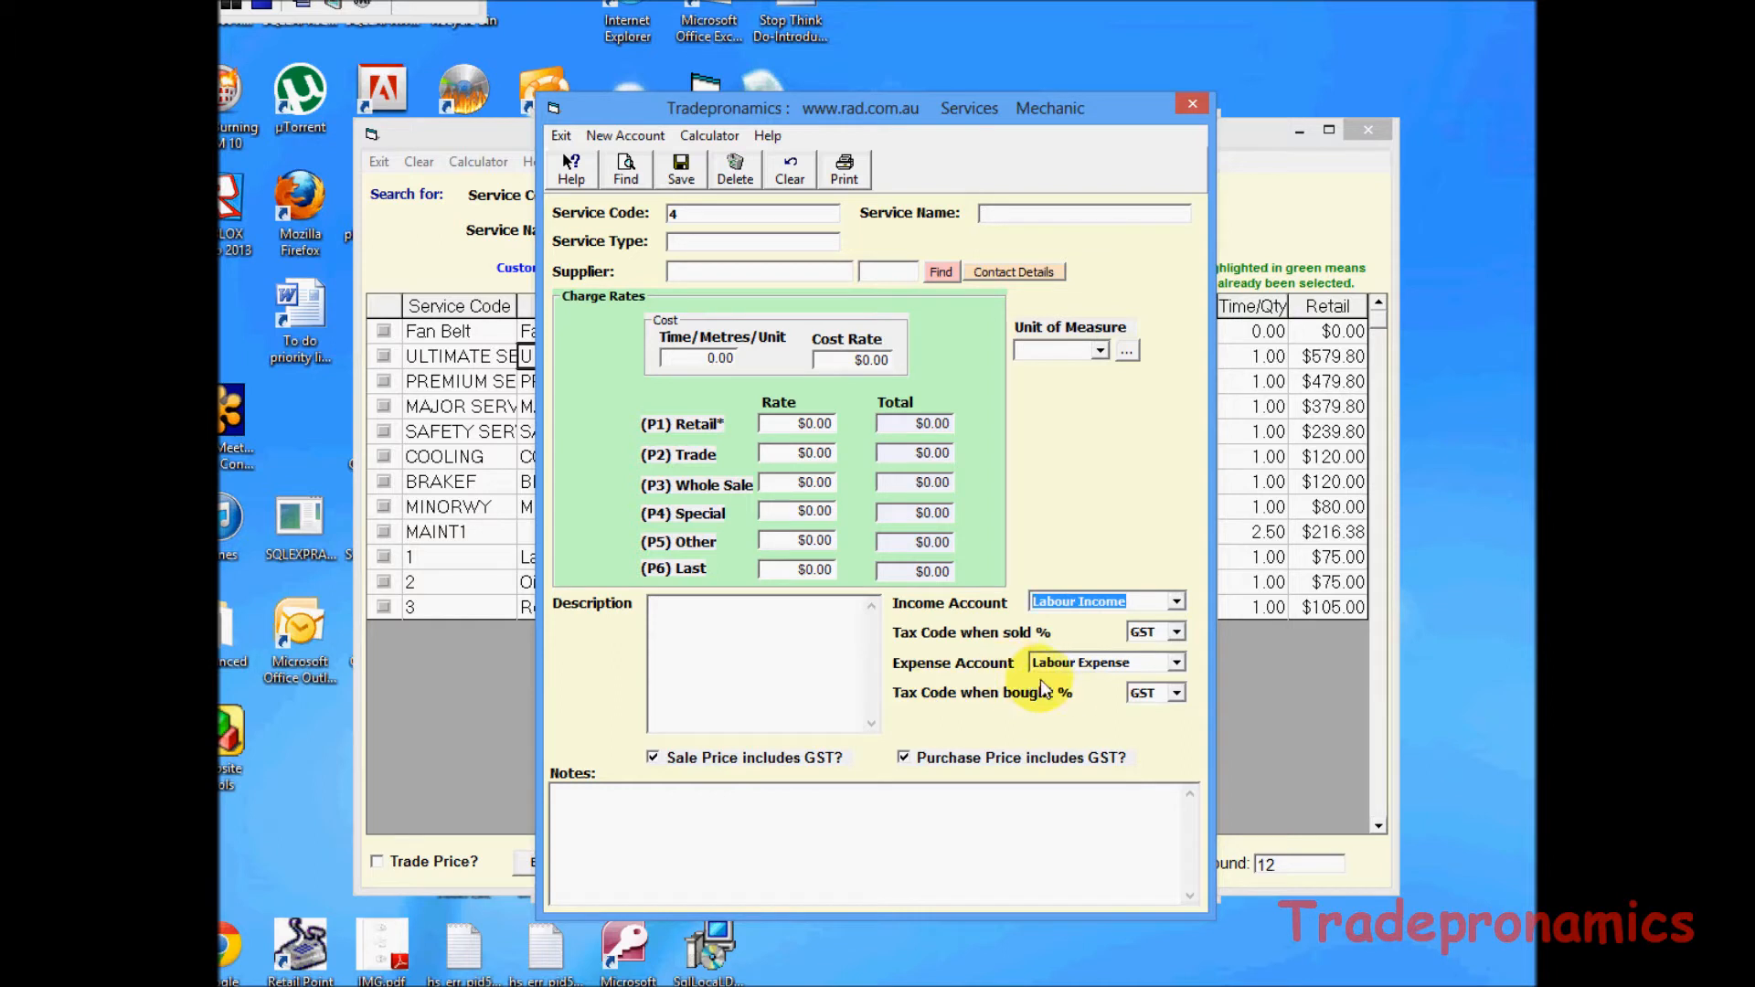
left_click(561, 137)
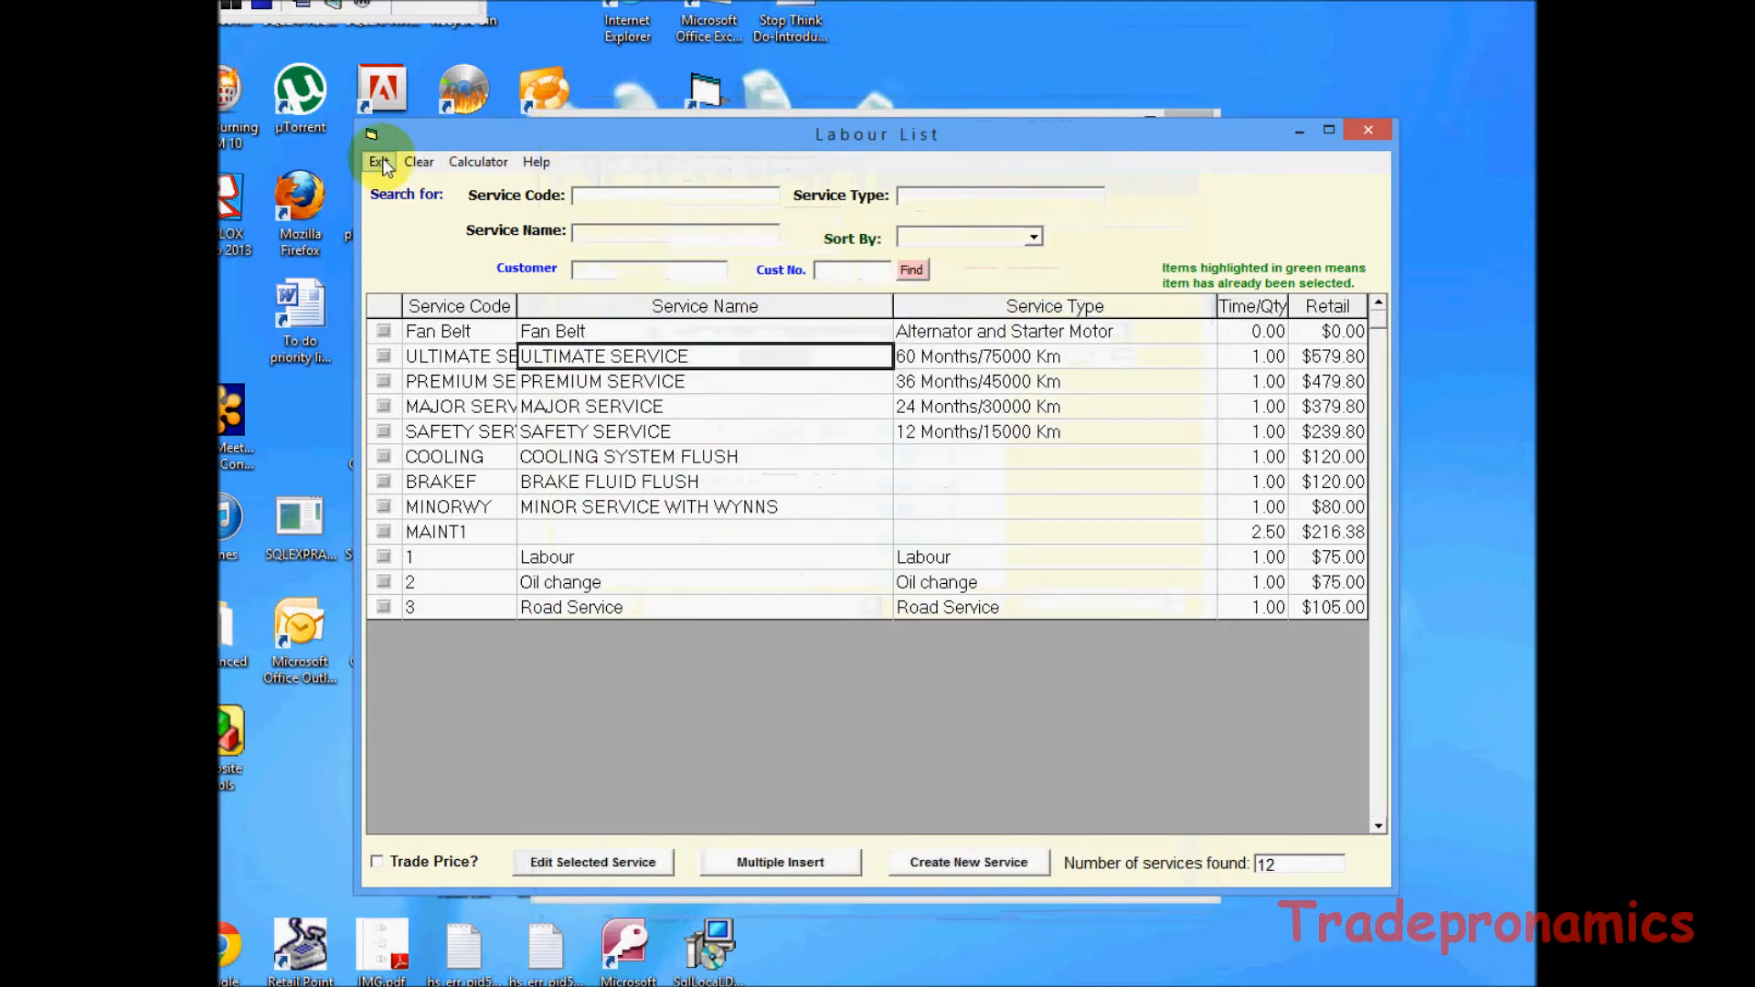
left_click(381, 163)
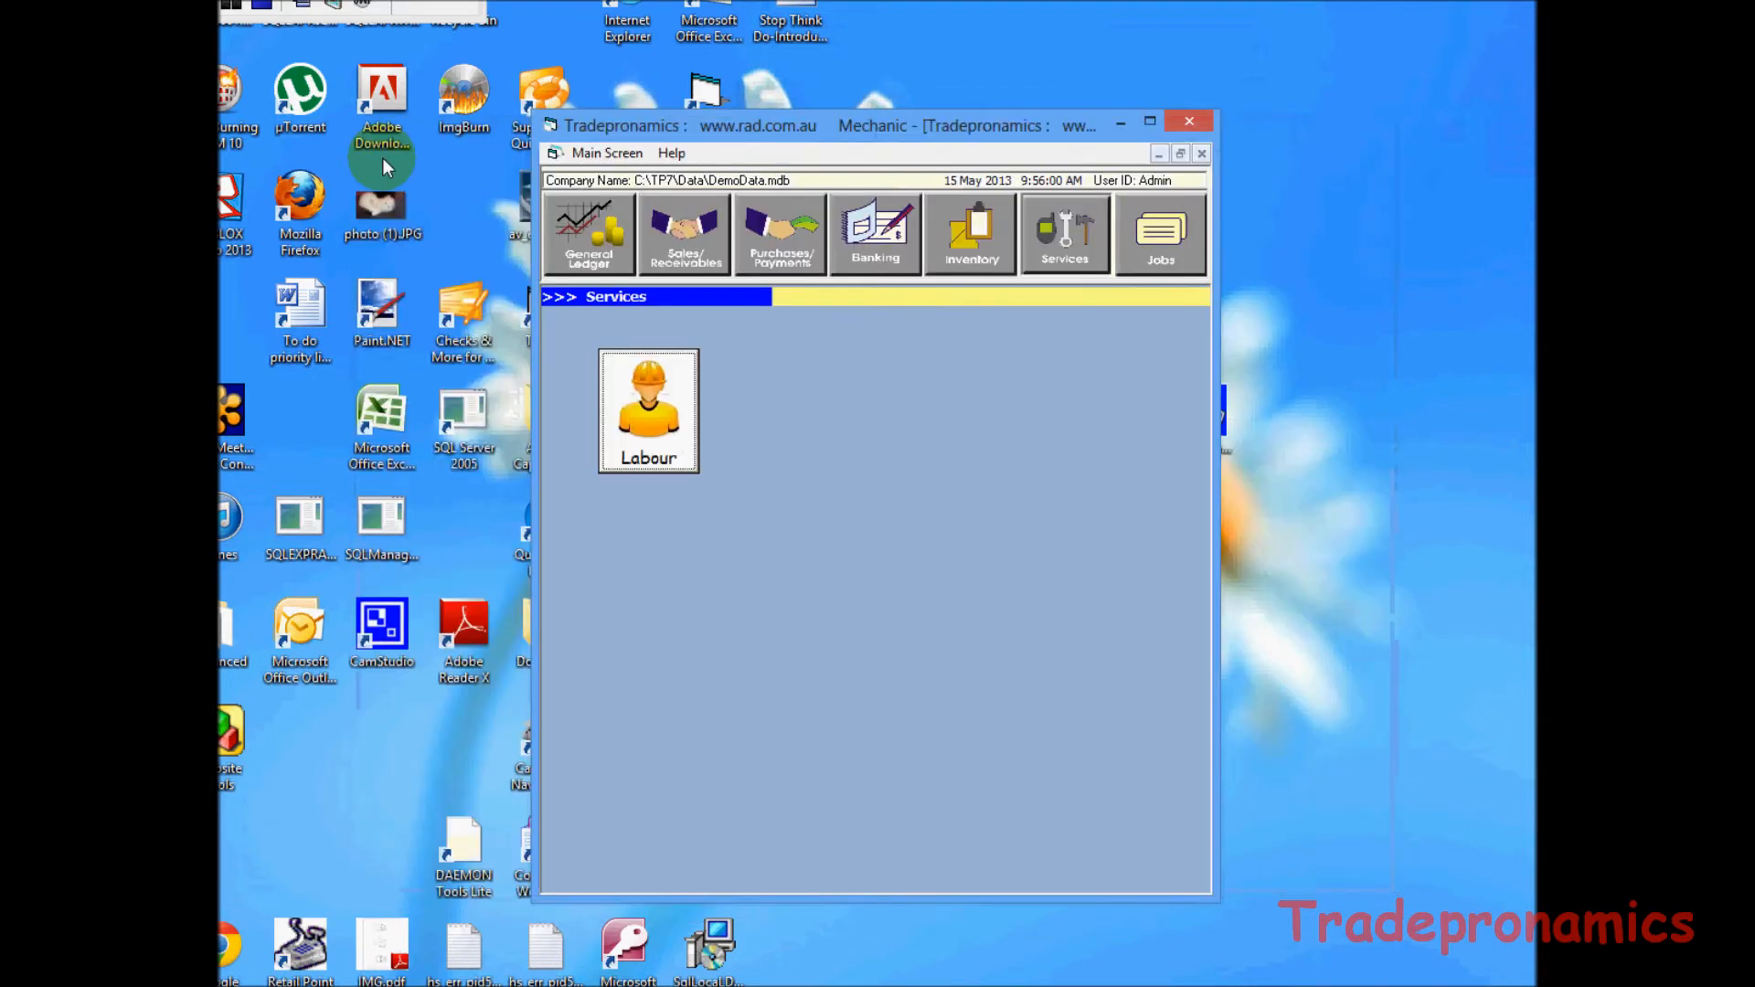
View the asset and expense accounts in the General Ledger's Chart of Accounts, then close it.
left_click(596, 252)
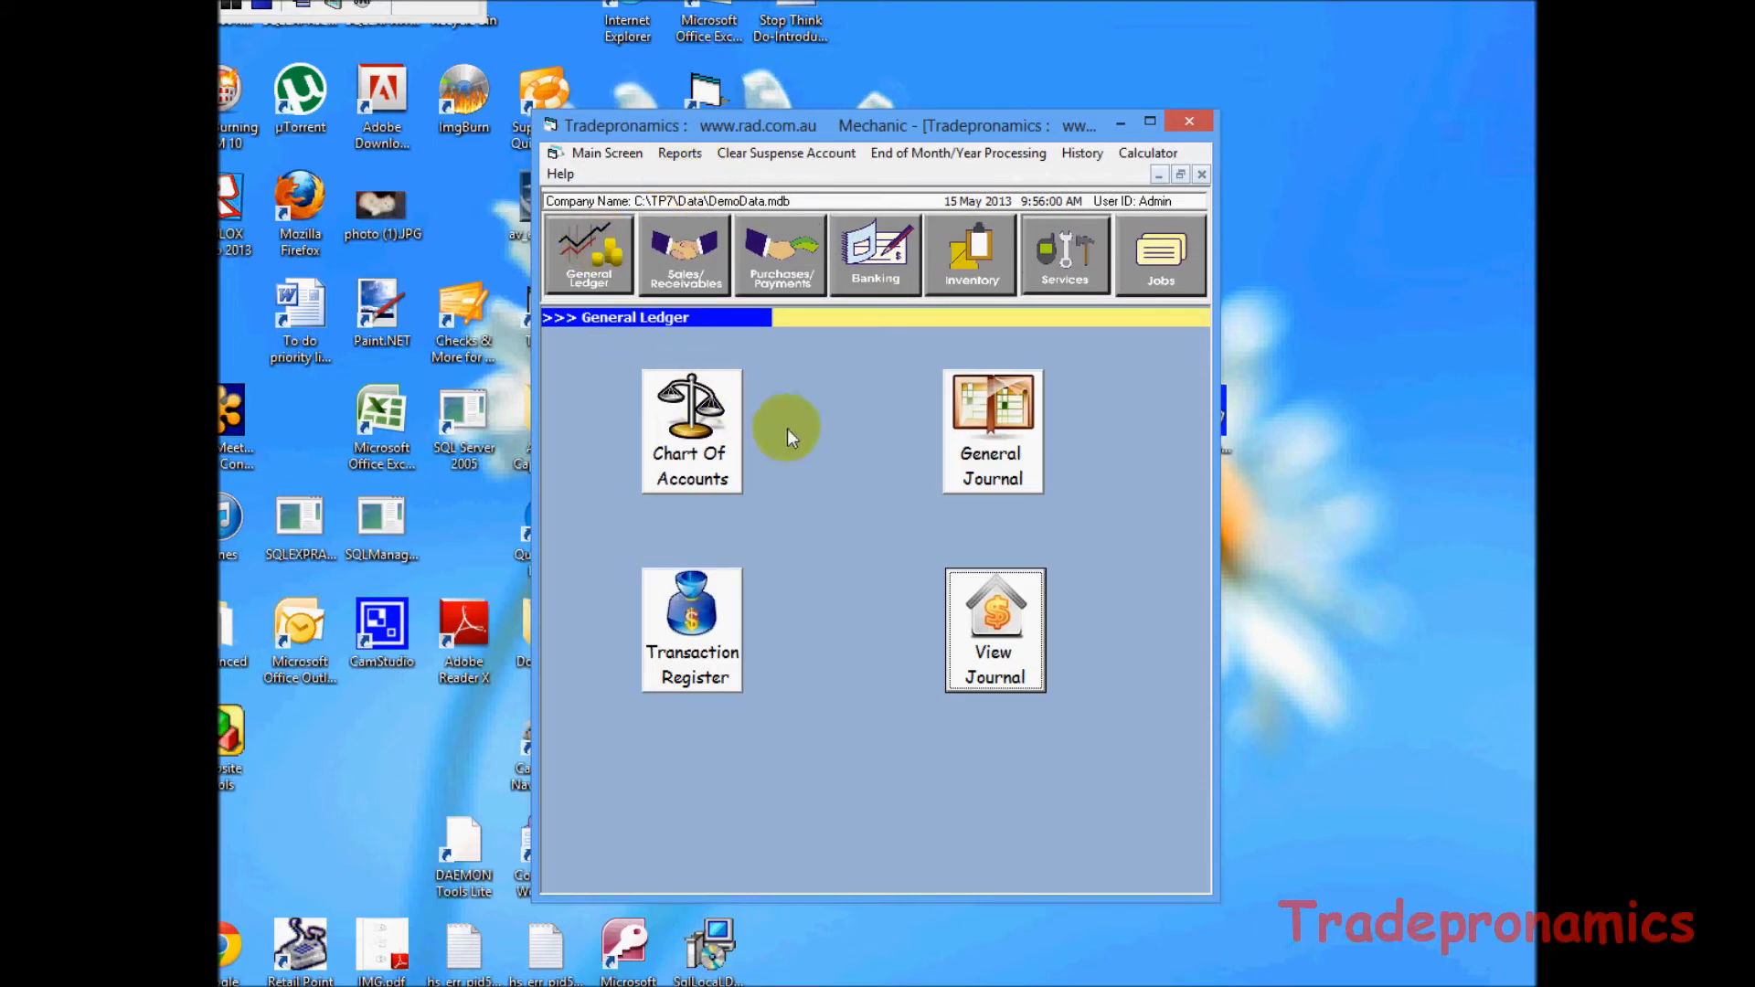
left_click(726, 426)
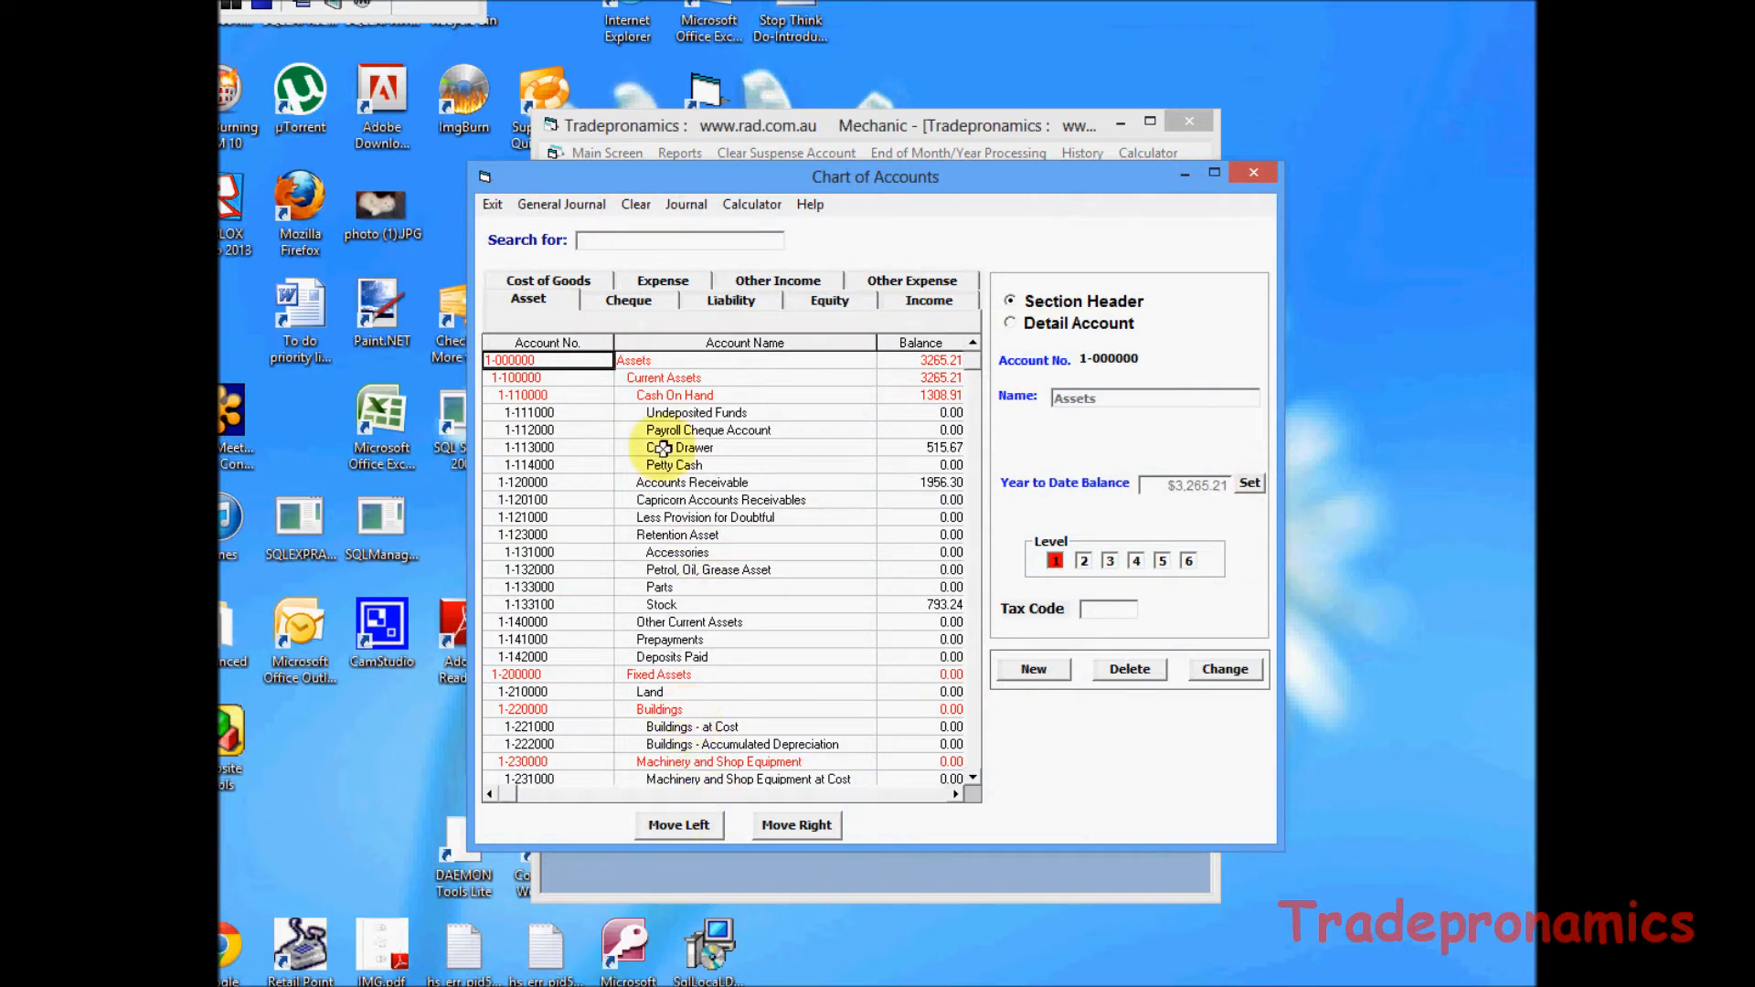
left_click(676, 281)
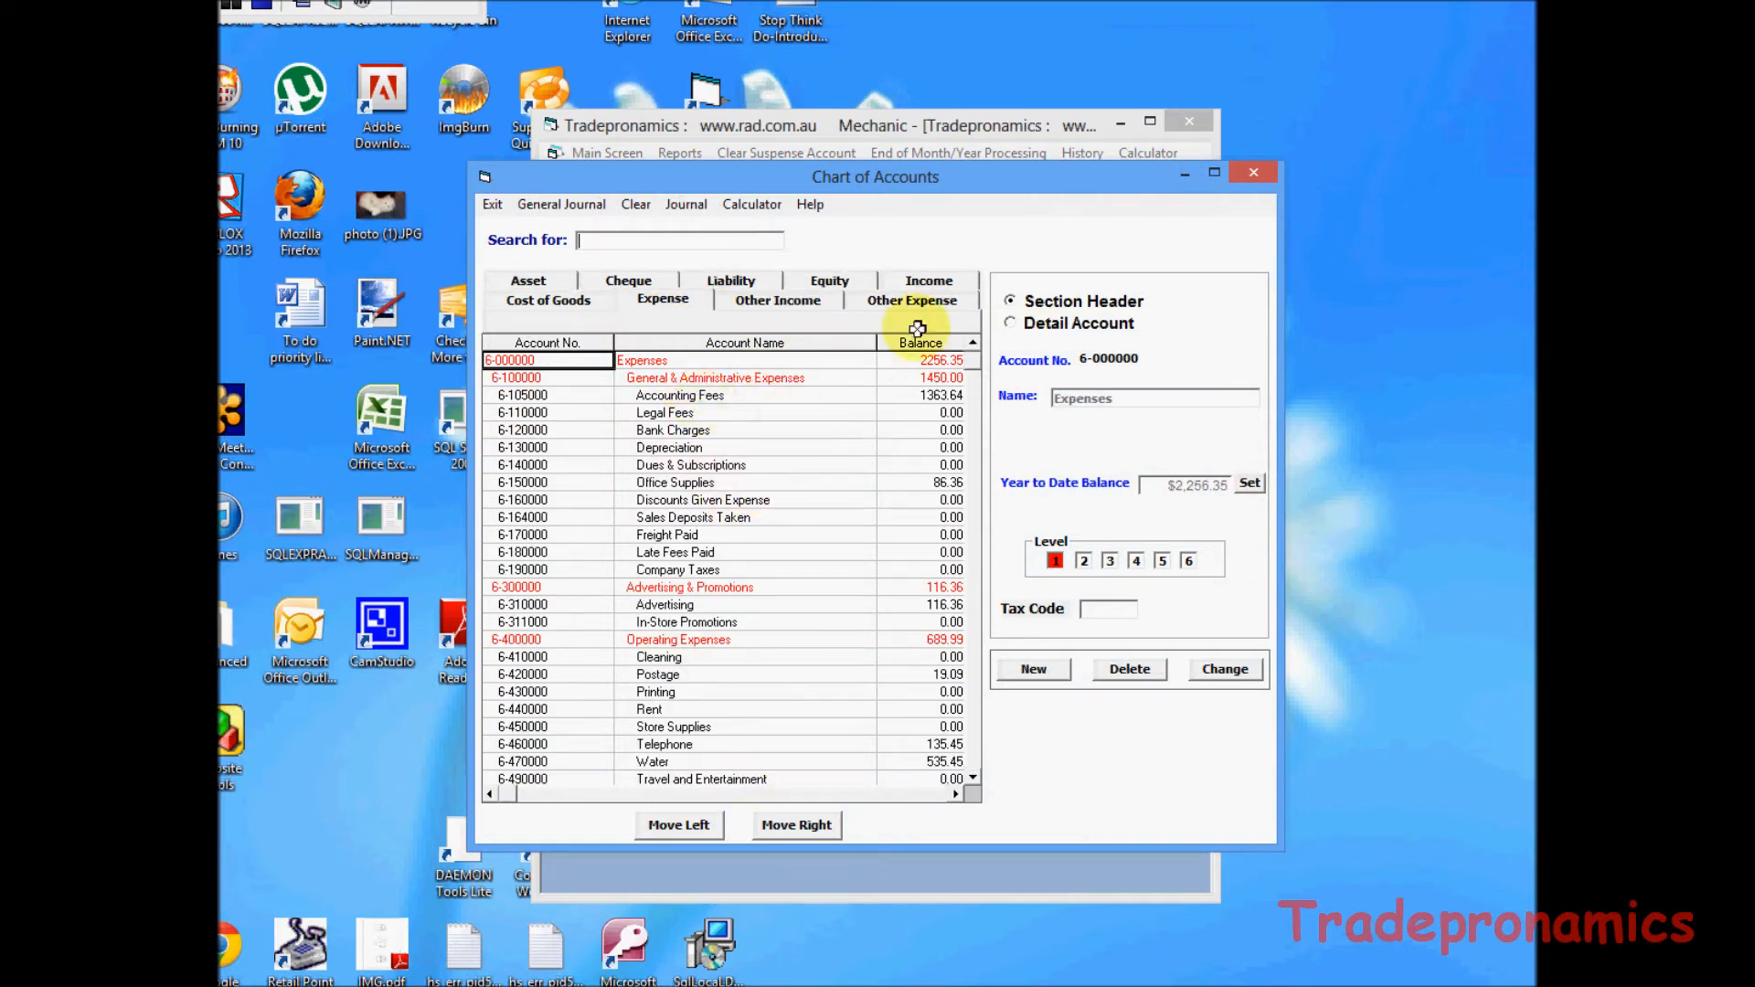
left_click(493, 205)
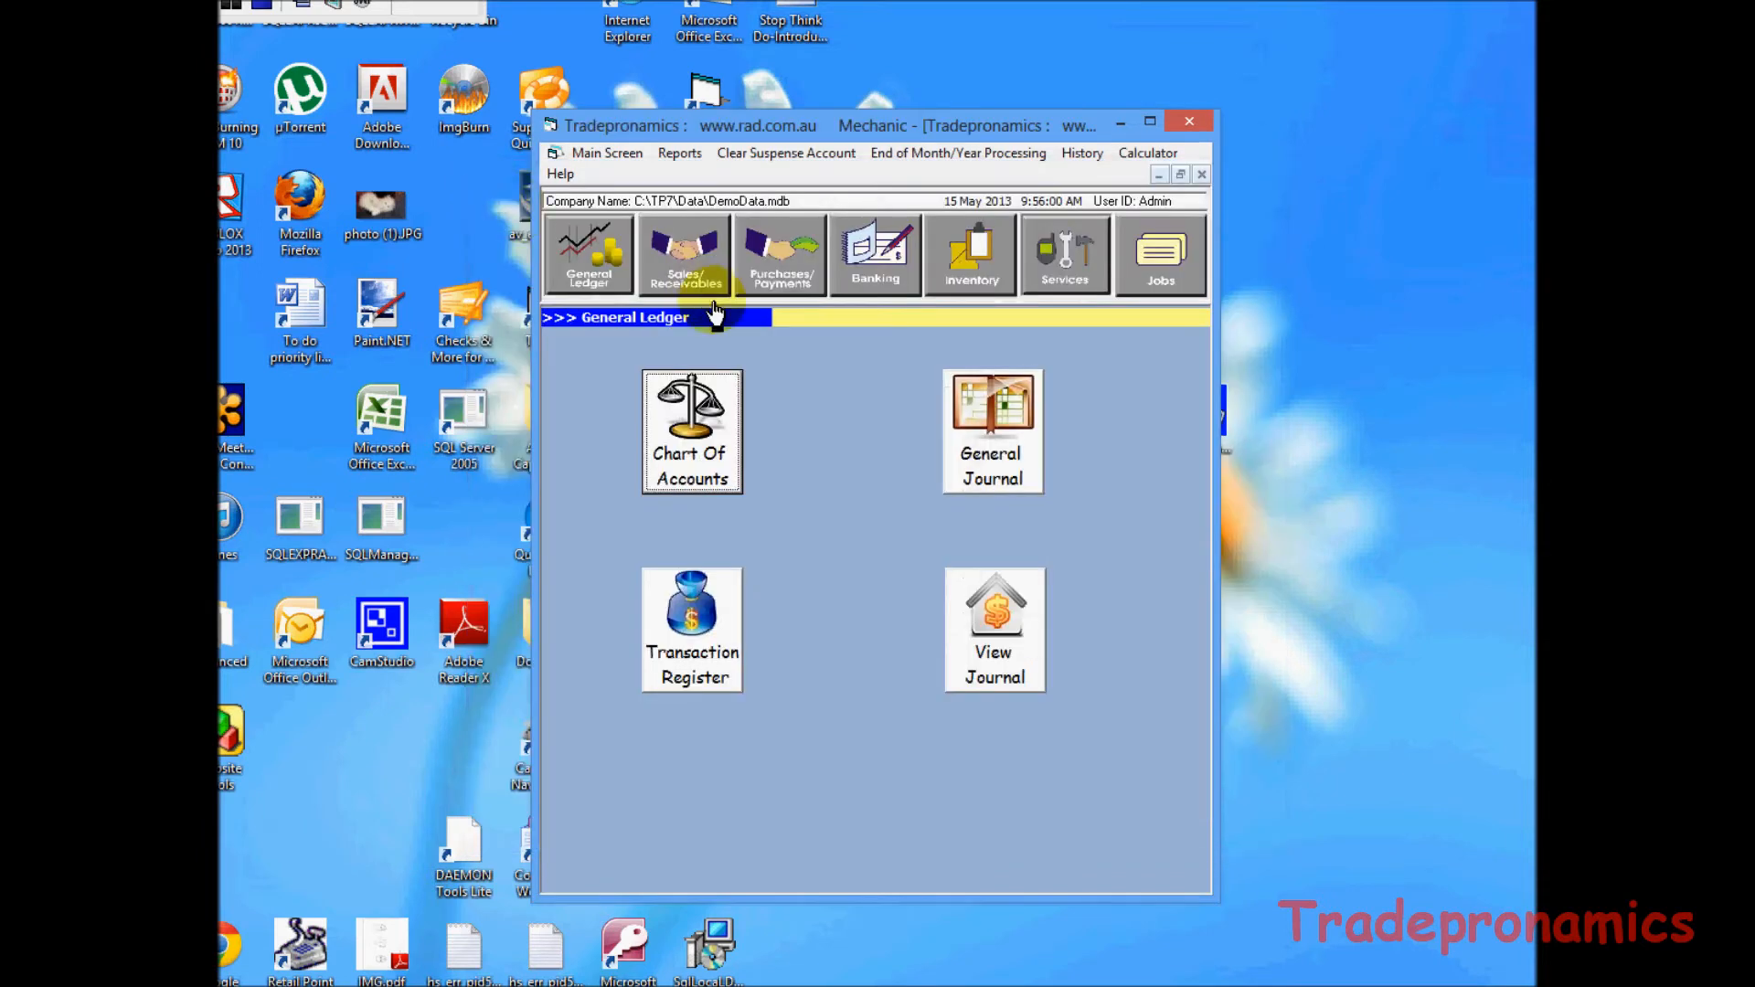
Open the Profit and Loss report and examine the net profit and the water, sales discount and office supplies expenses.
left_click(677, 153)
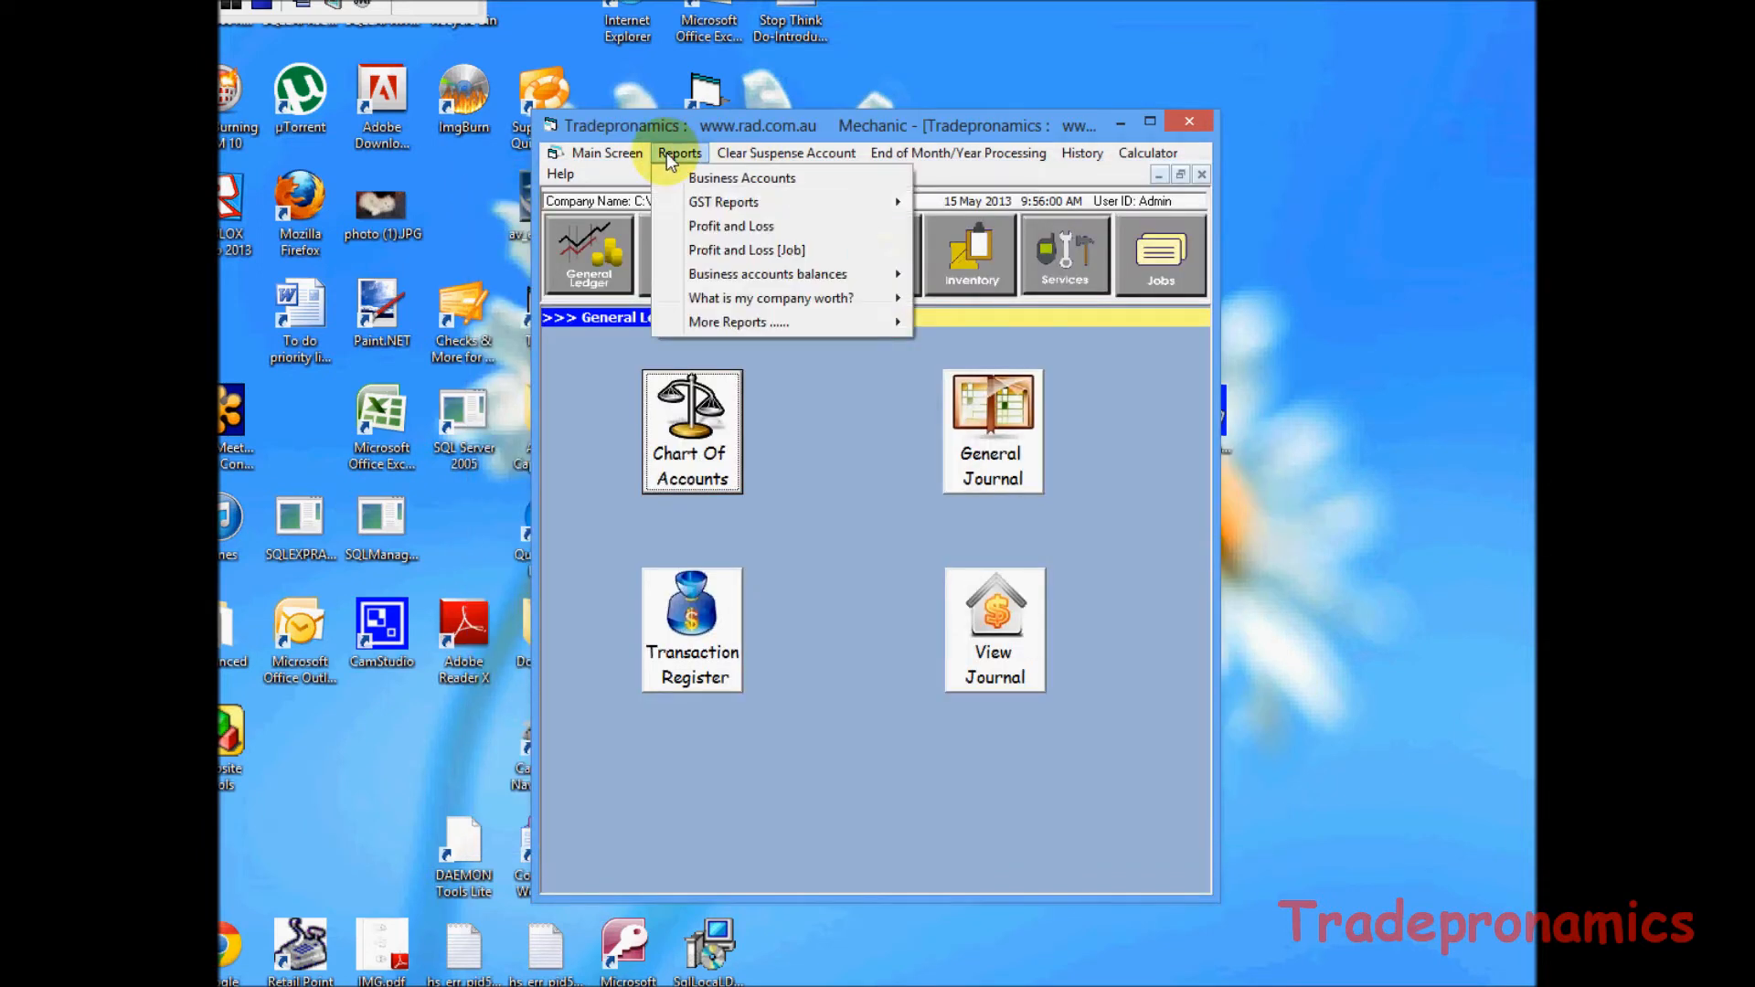
left_click(746, 228)
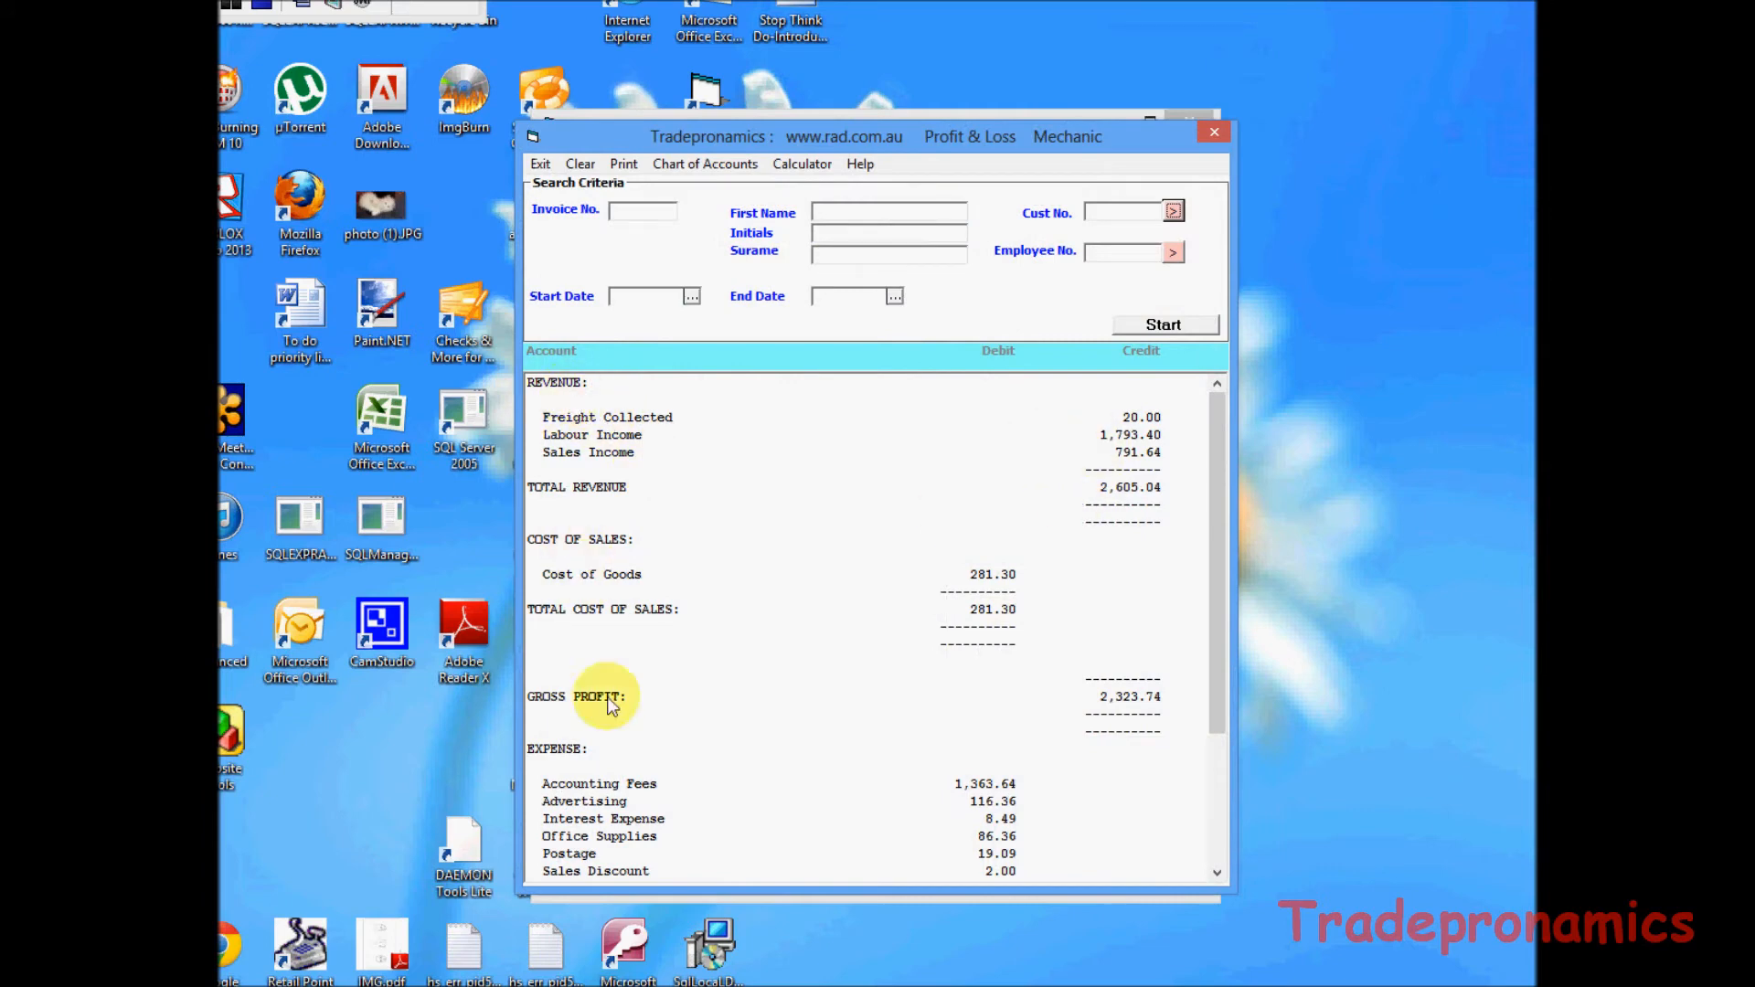
left_click_drag(1218, 697, 1209, 860)
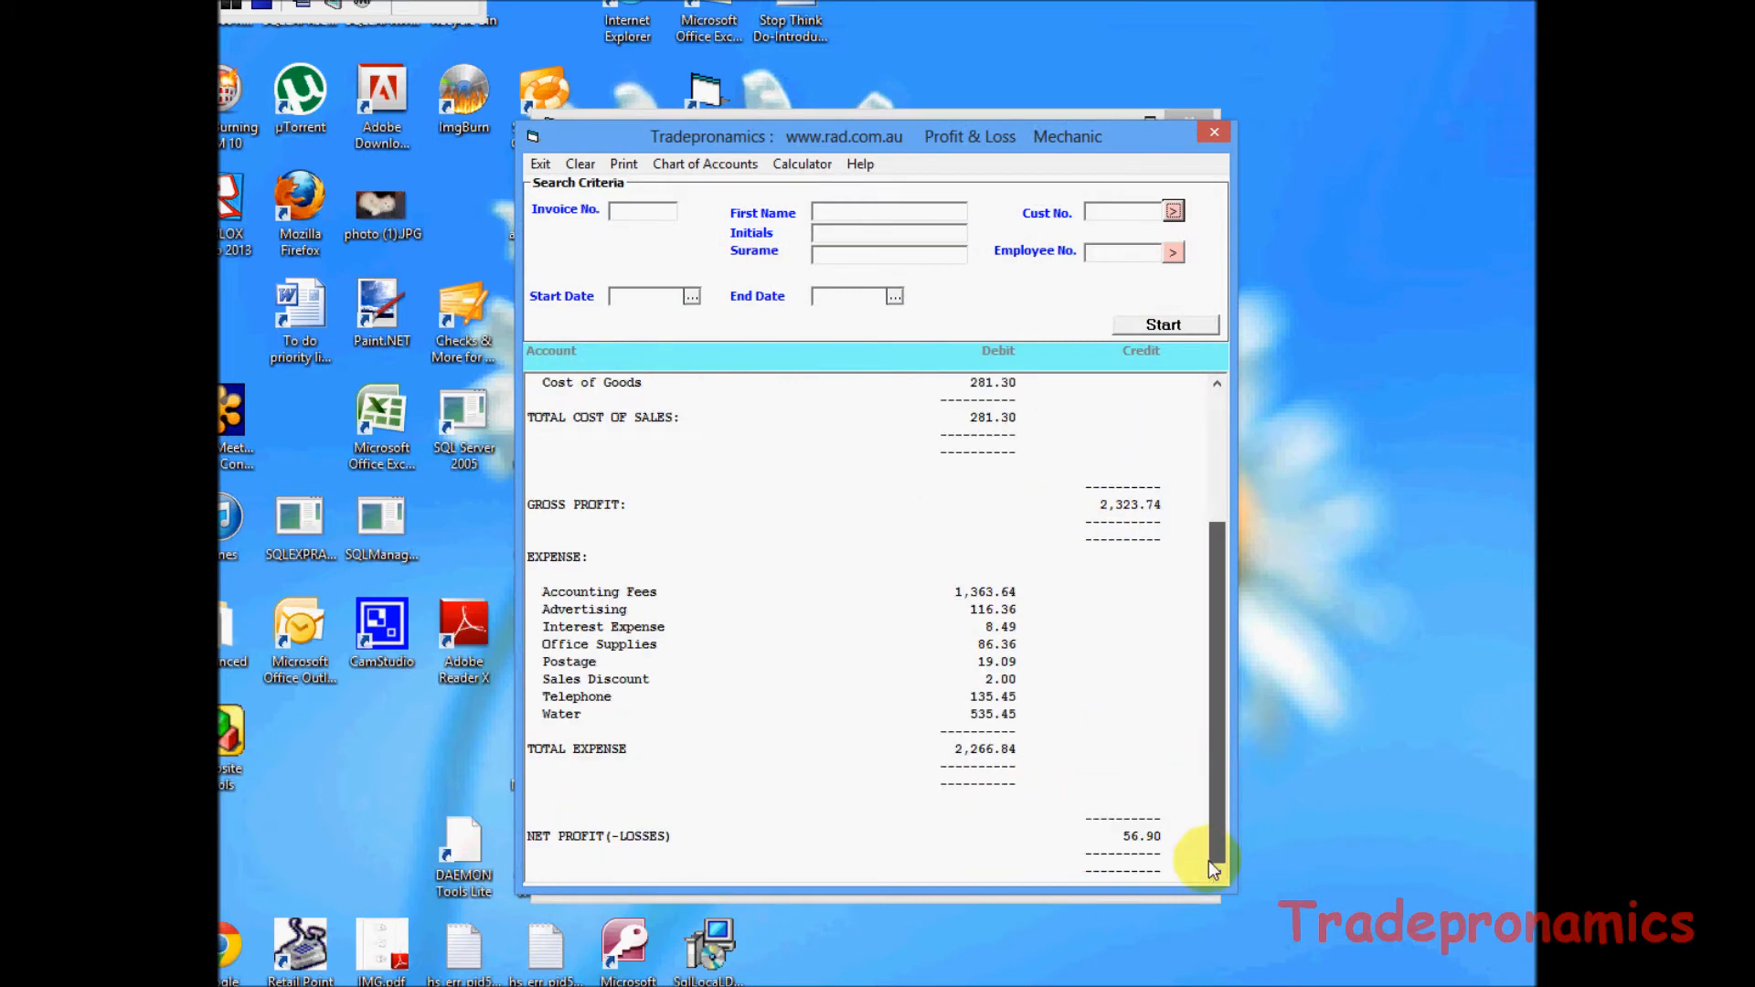
left_click(1143, 841)
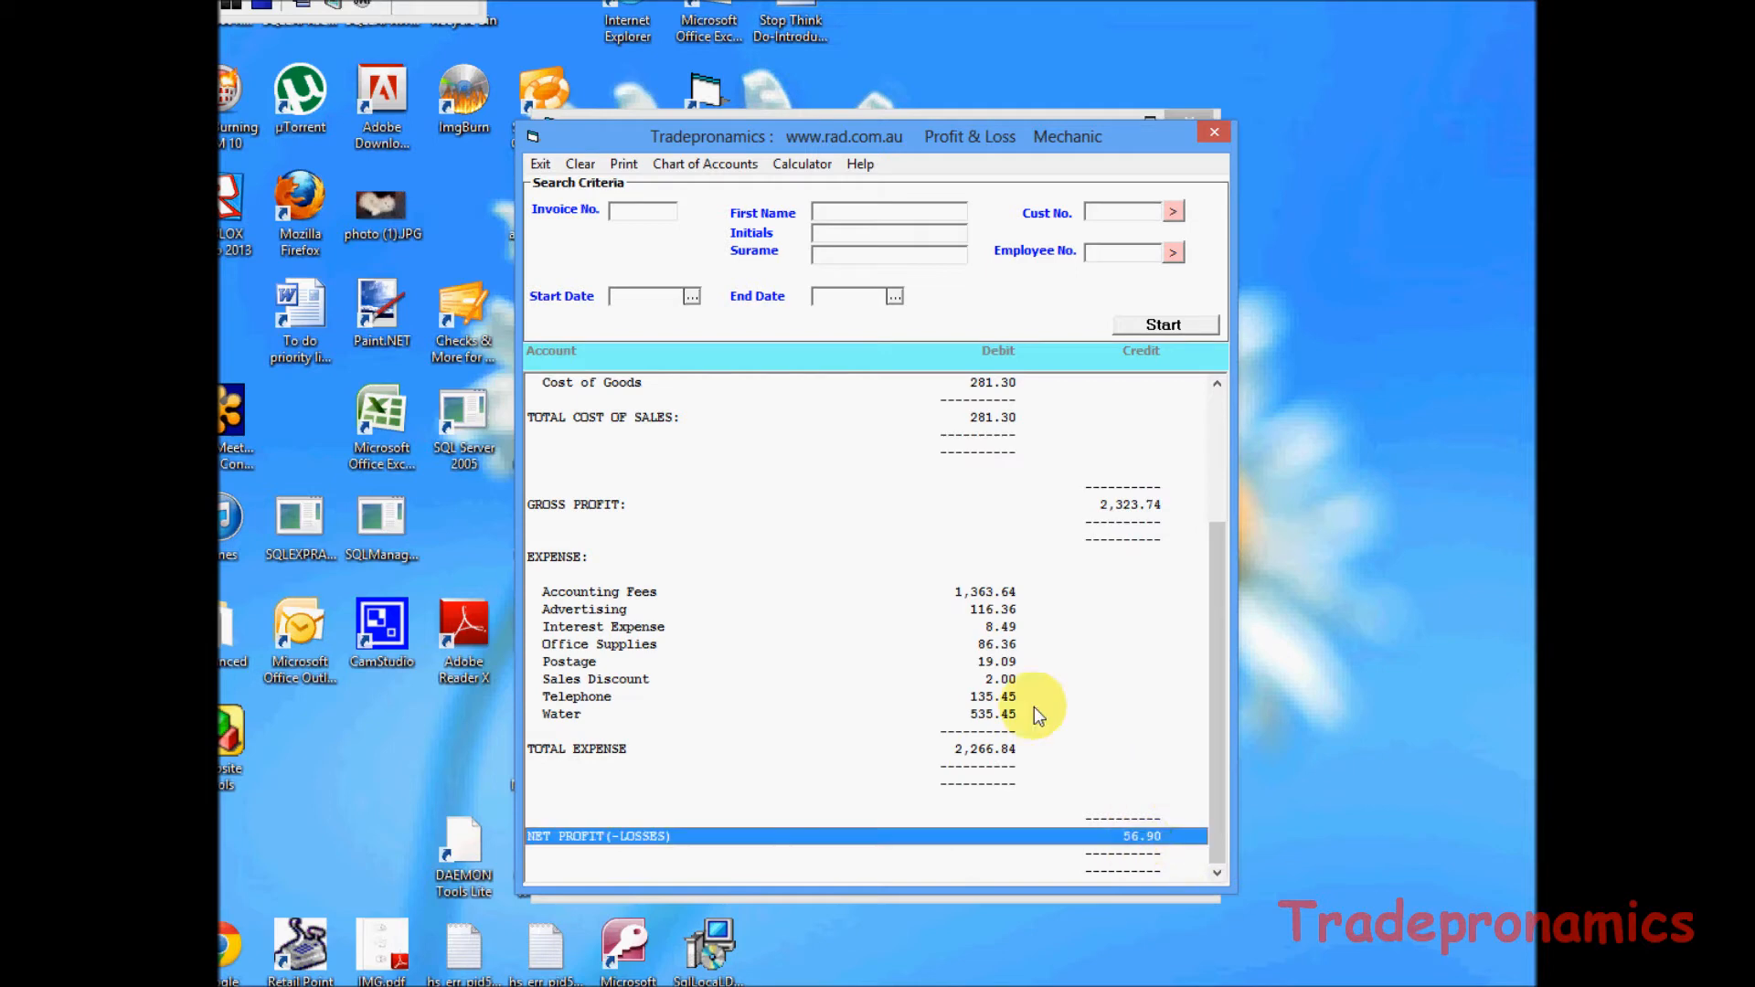
left_click(1010, 717)
left_click(1002, 678)
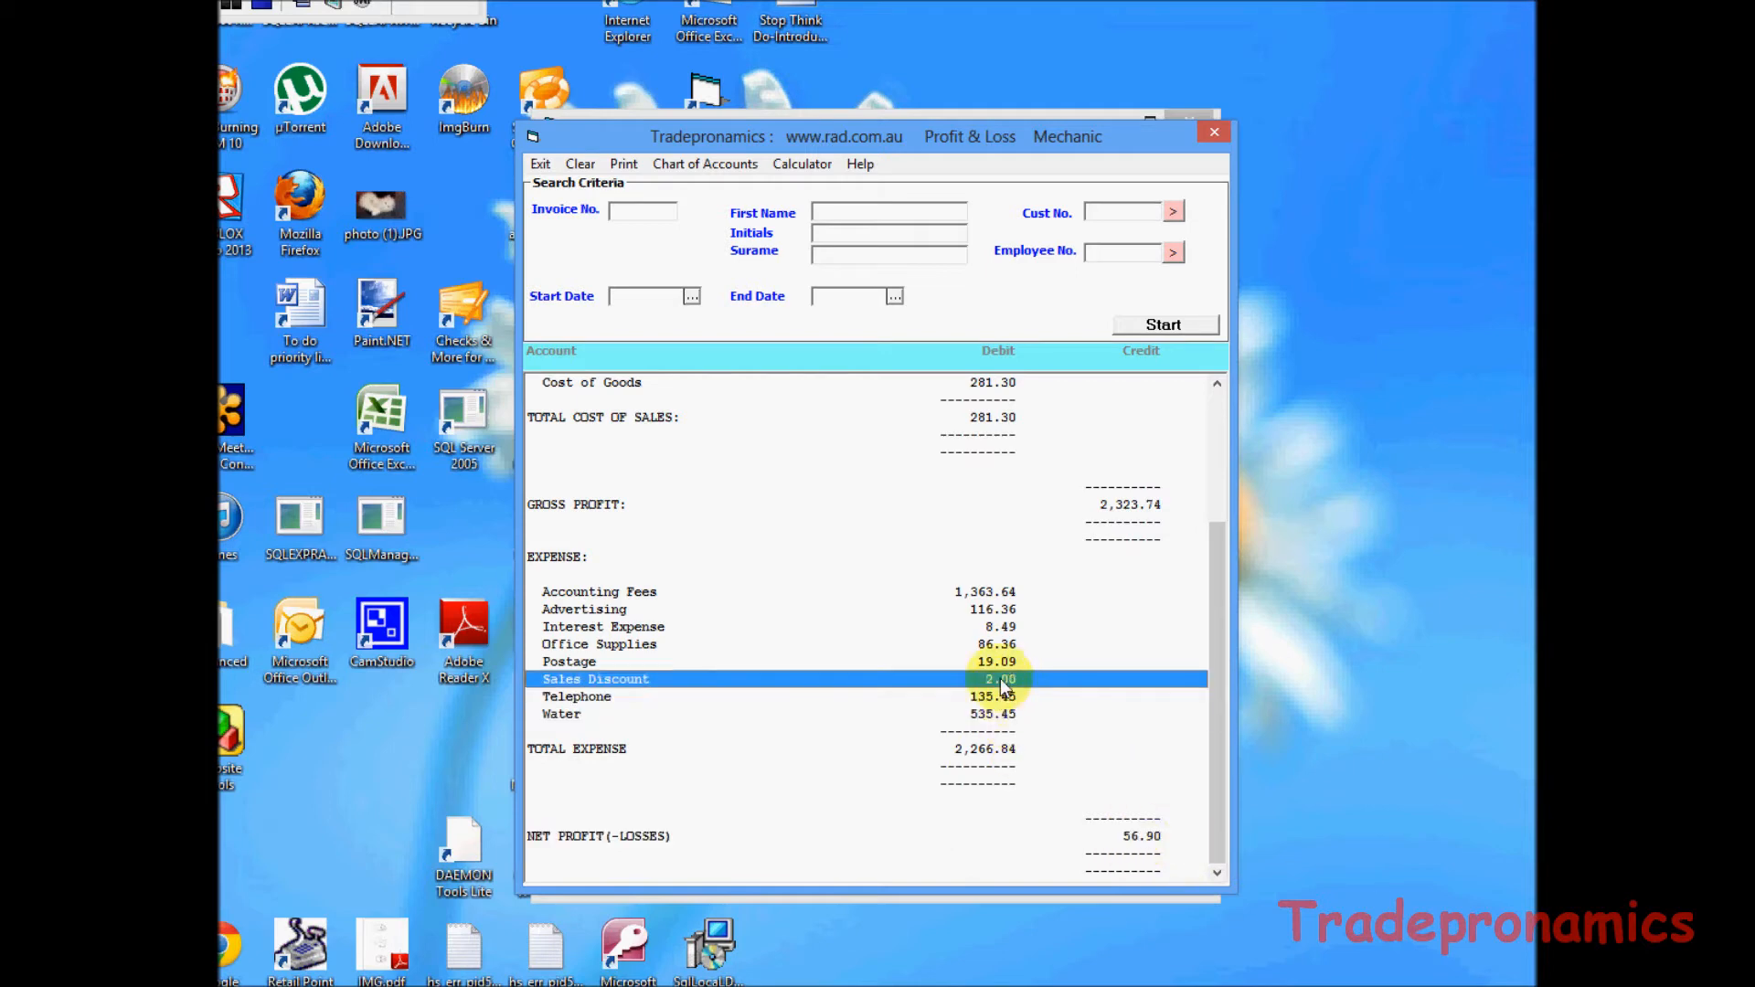
left_click(995, 644)
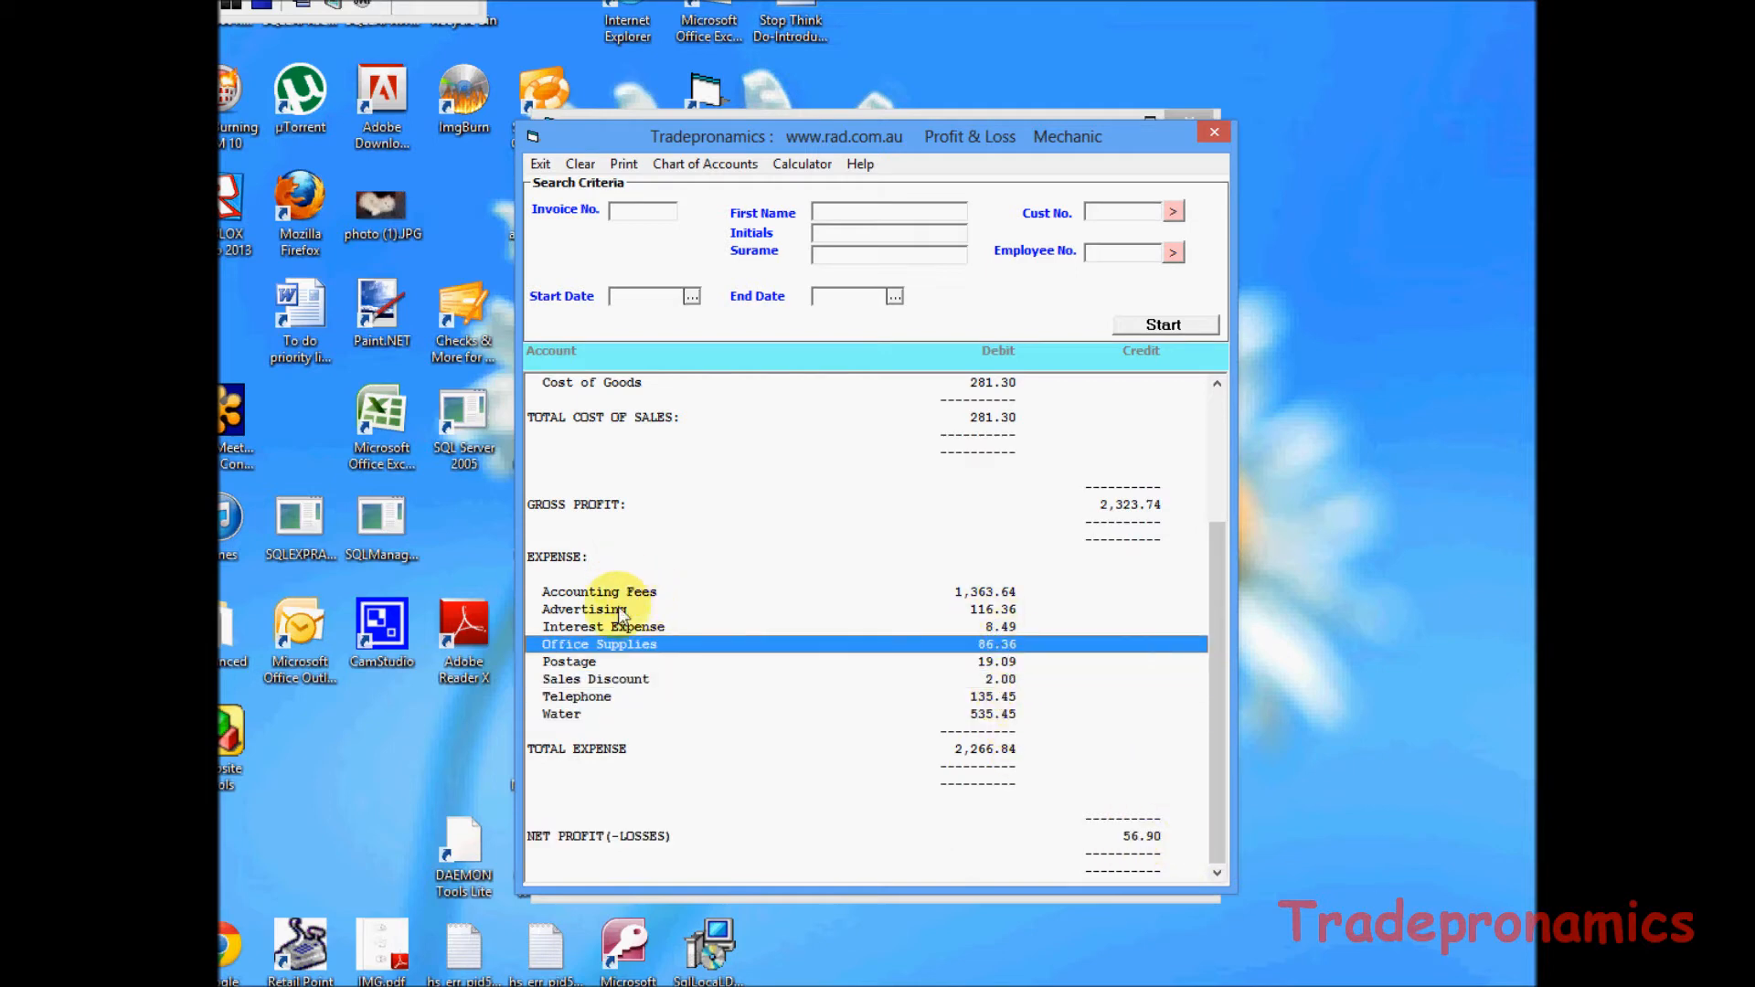
Examine the Labour Income and Sales Income lines in the report's revenue section, then close the report.
left_click(1220, 402)
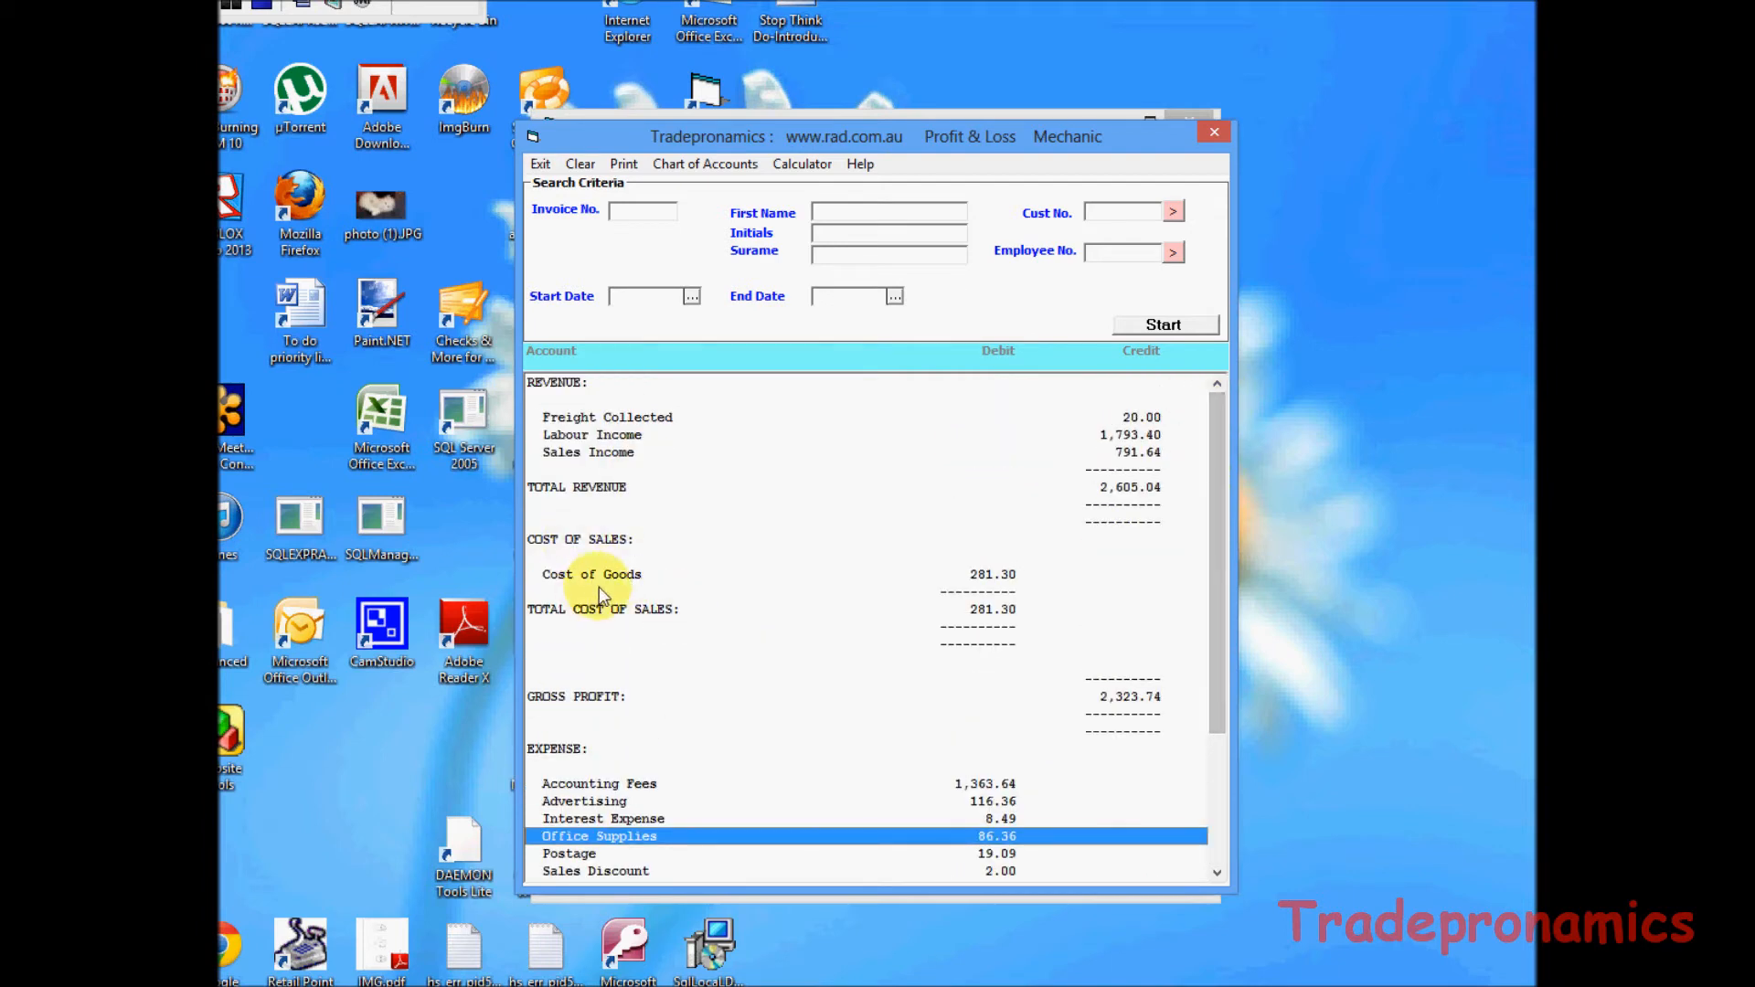
left_click(605, 435)
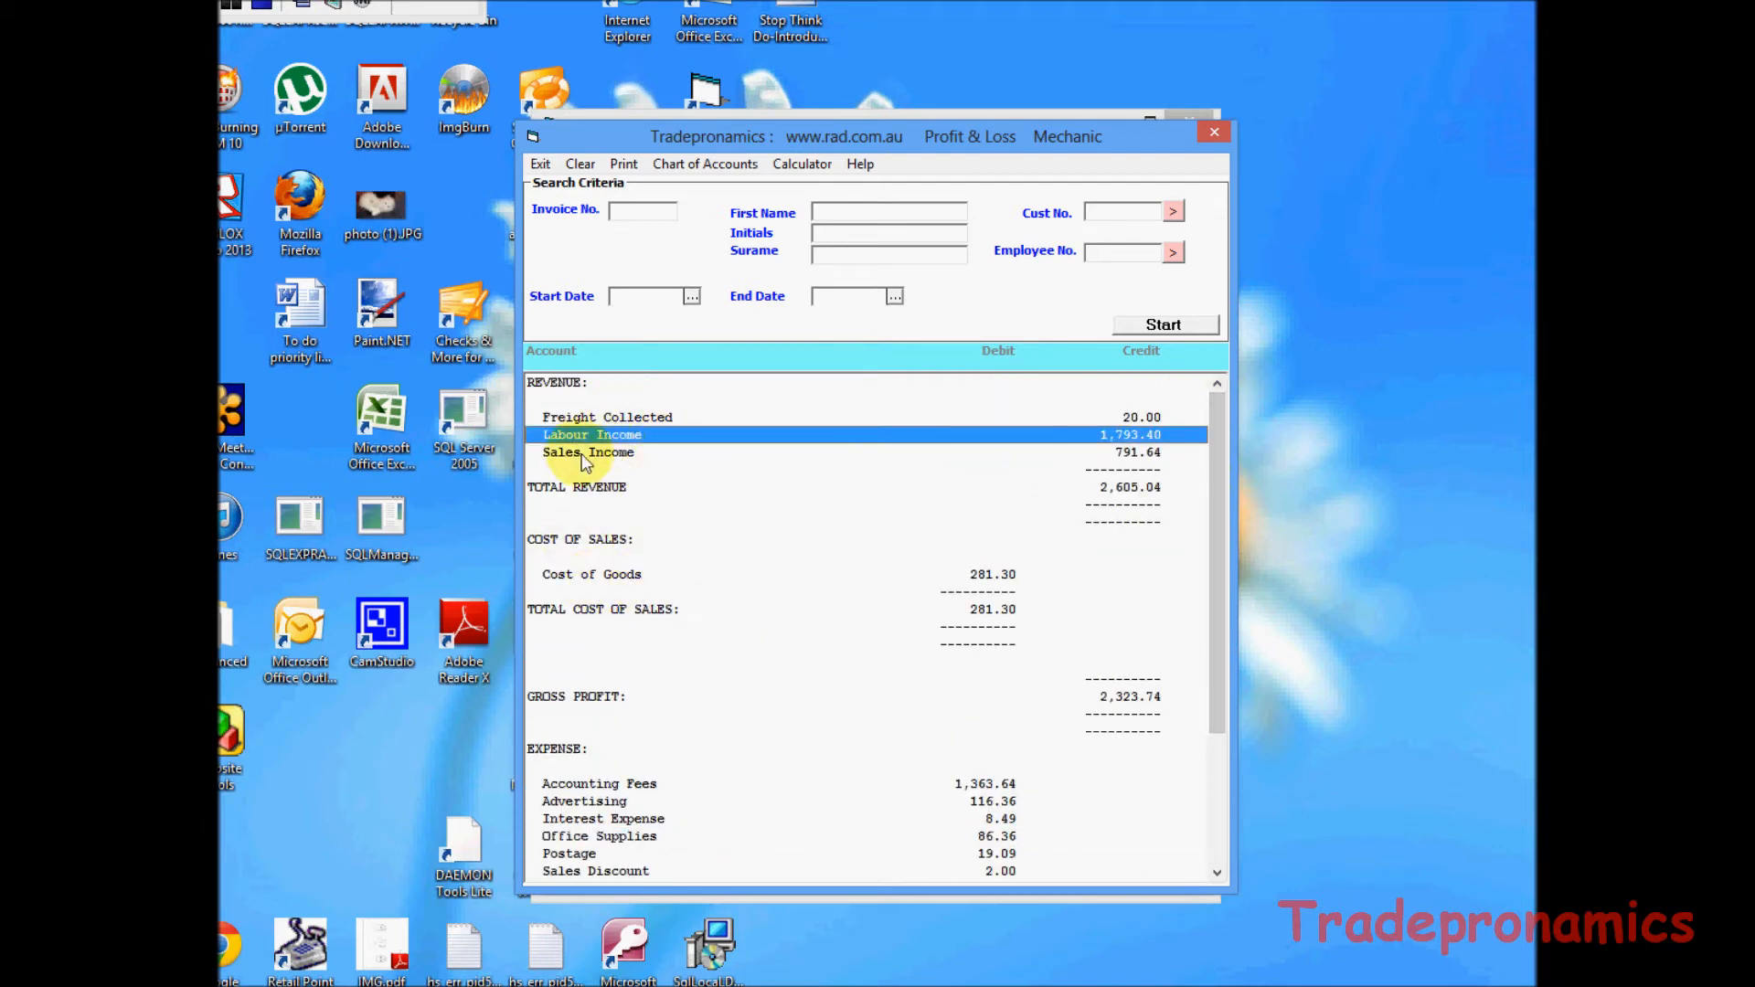
left_click(583, 453)
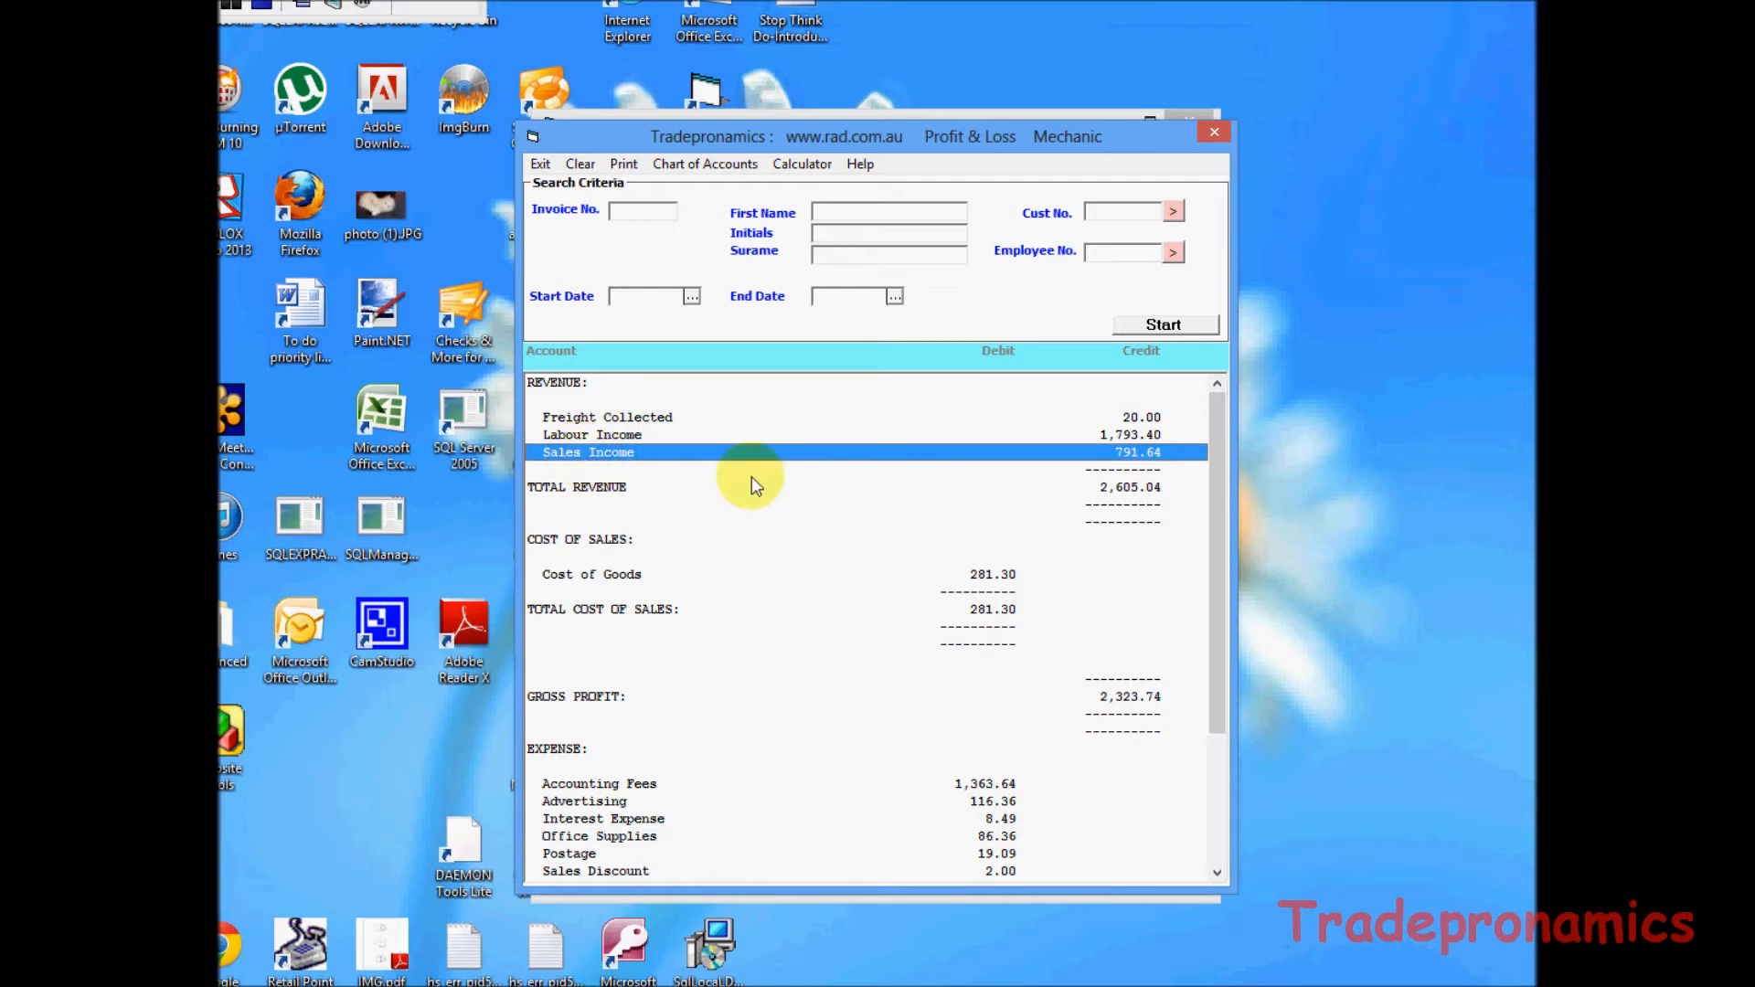
left_click(539, 167)
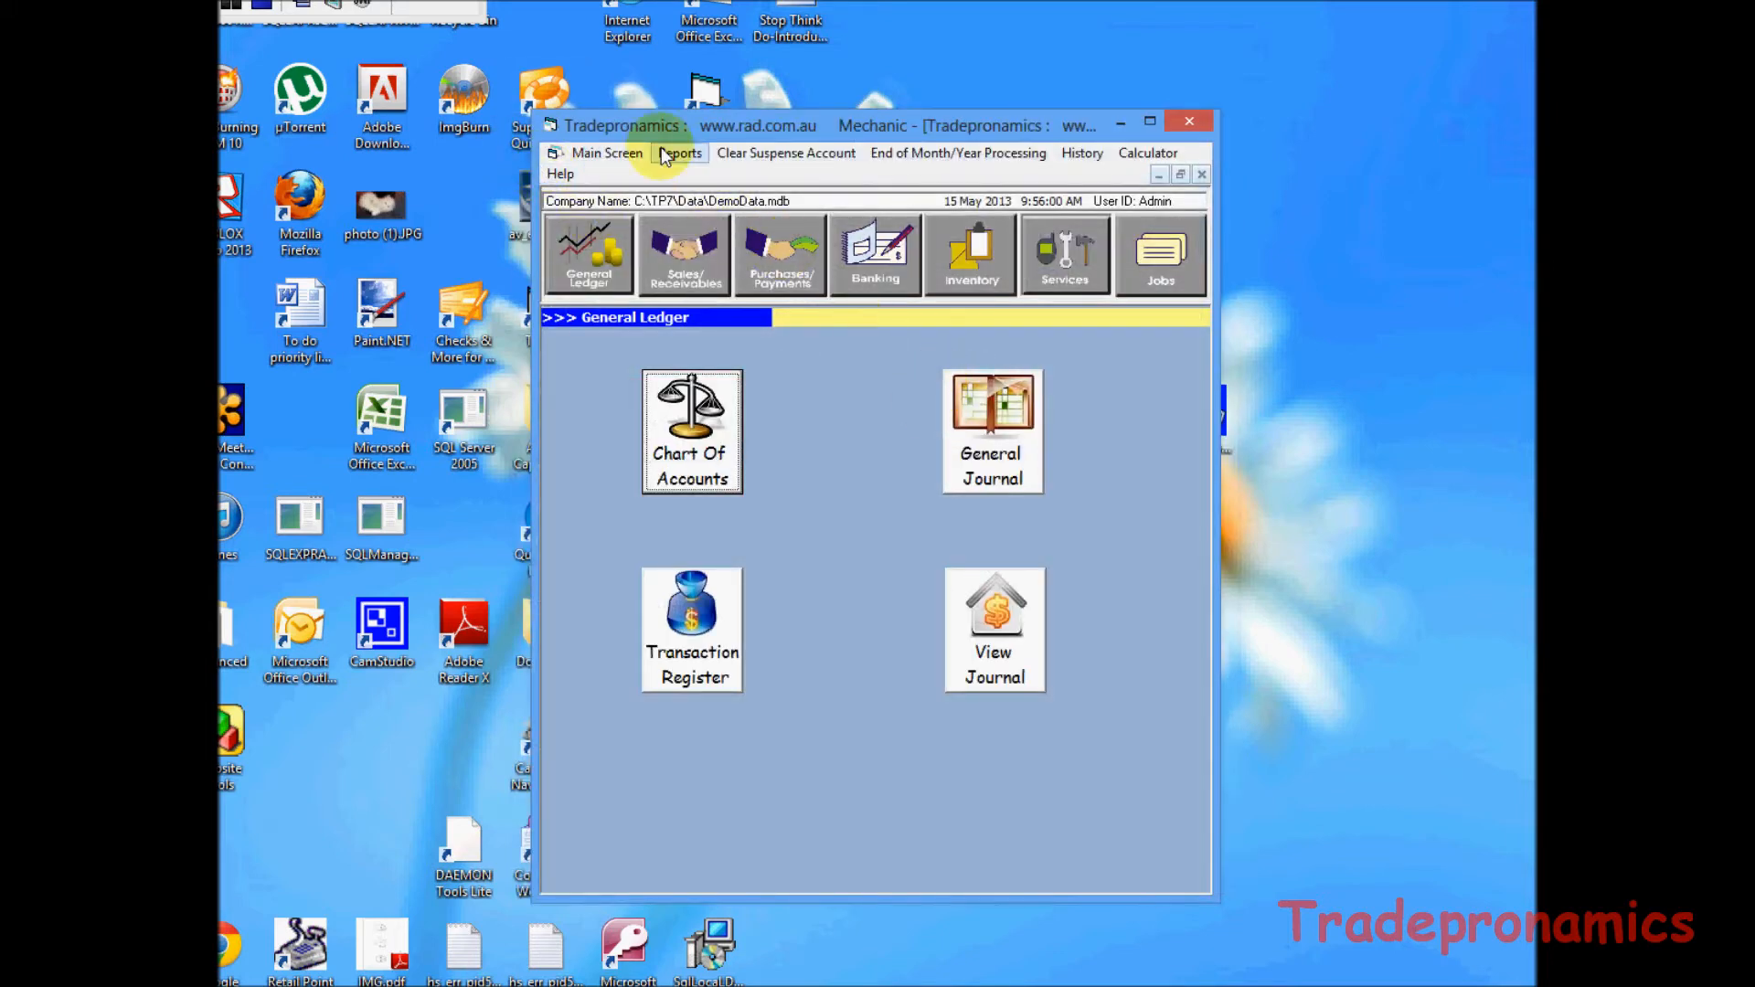
Run the GST Detail - Cash report with both dates blank and GST excluded from amounts, review it, and close it.
left_click(665, 153)
mouse_move(731, 201)
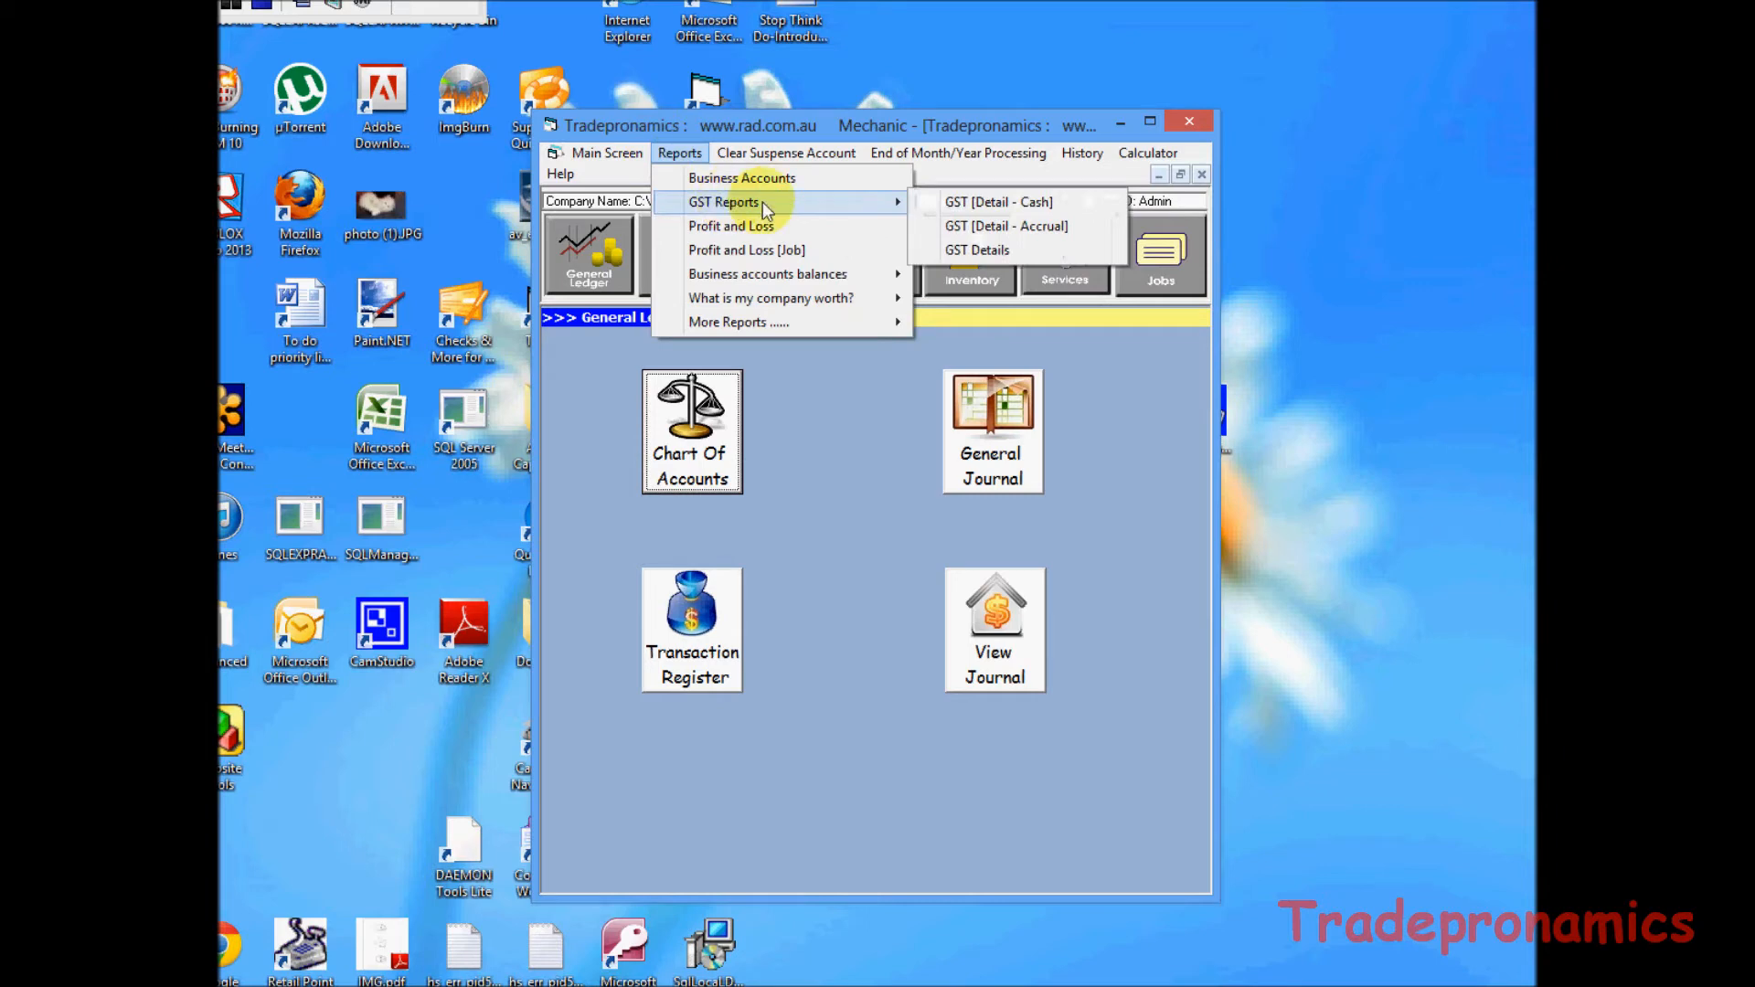
left_click(999, 201)
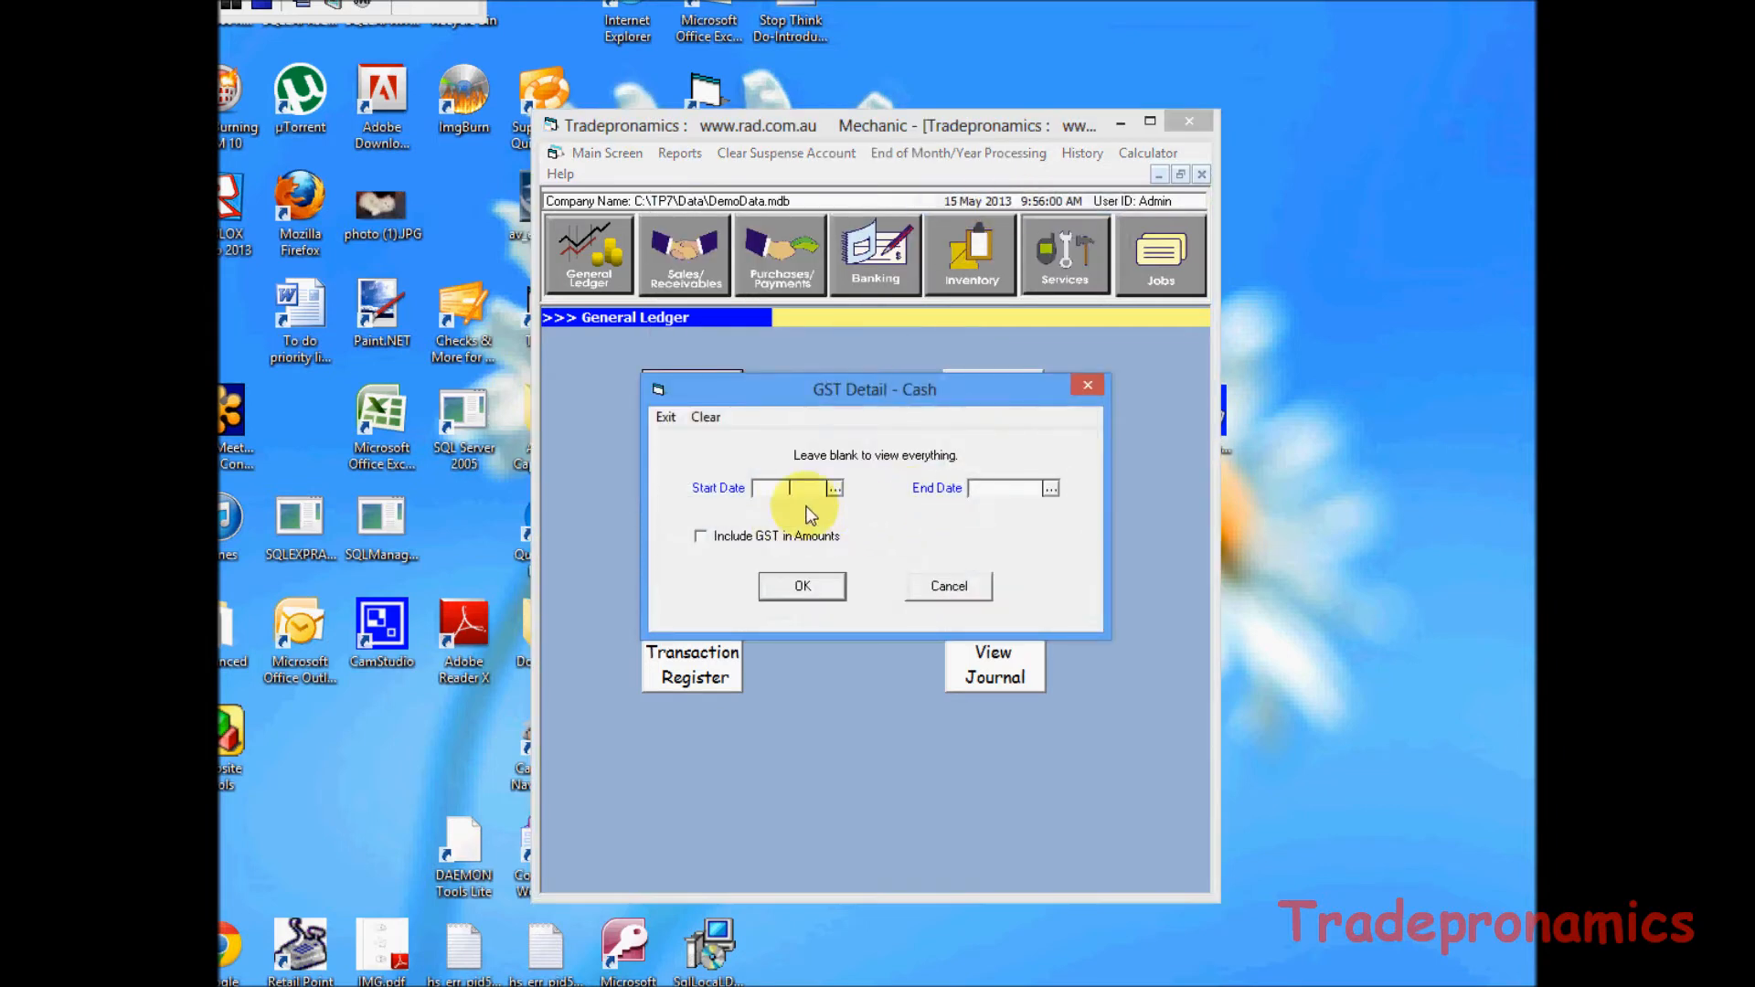
left_click(803, 587)
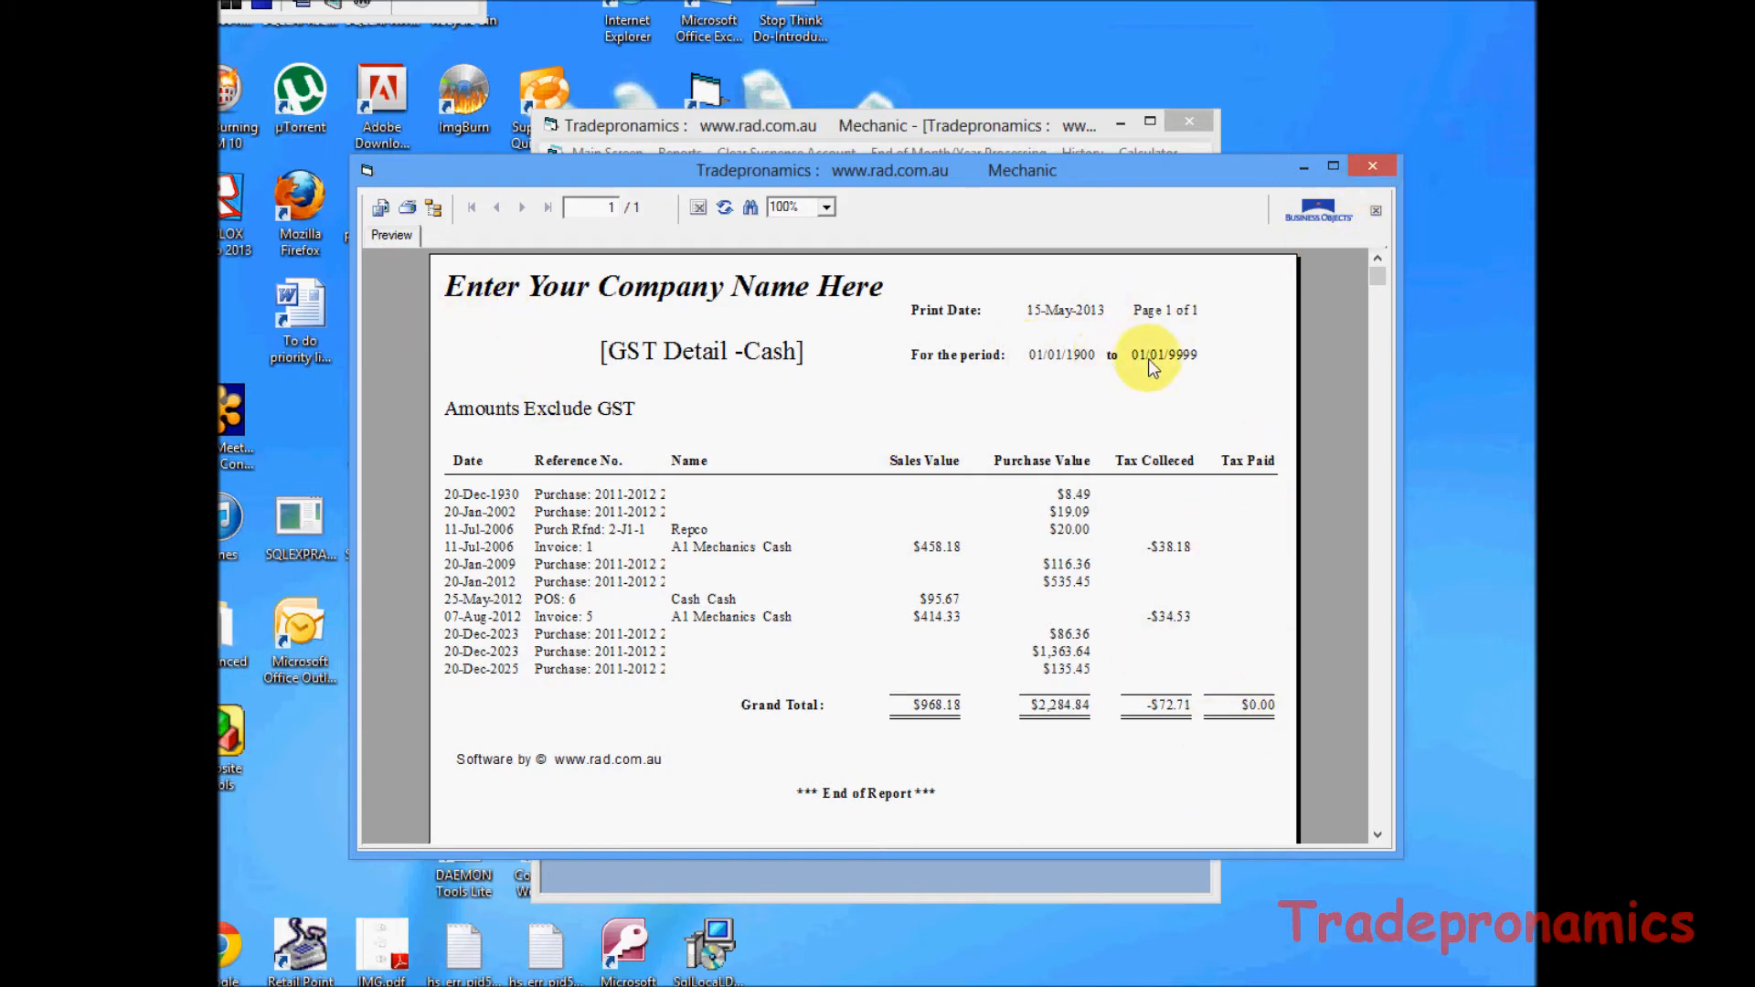
left_click(1378, 165)
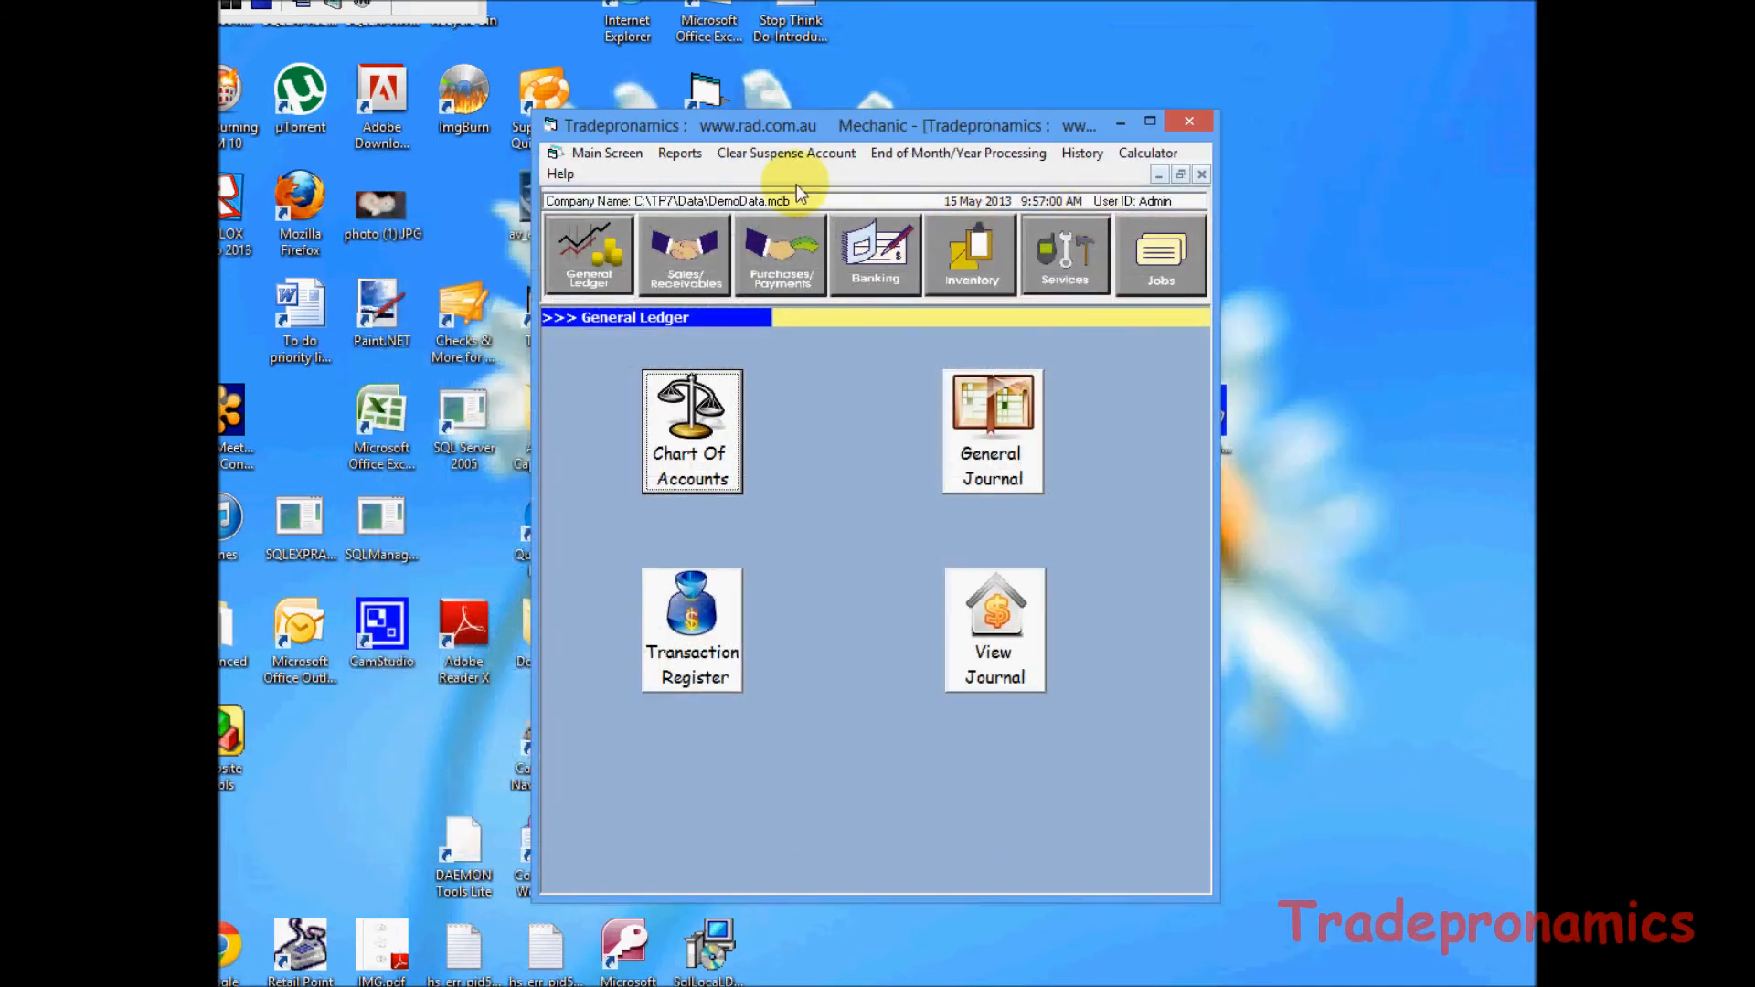
Open the Profit and Loss report without a date range and examine the net profit line.
left_click(670, 160)
mouse_move(731, 202)
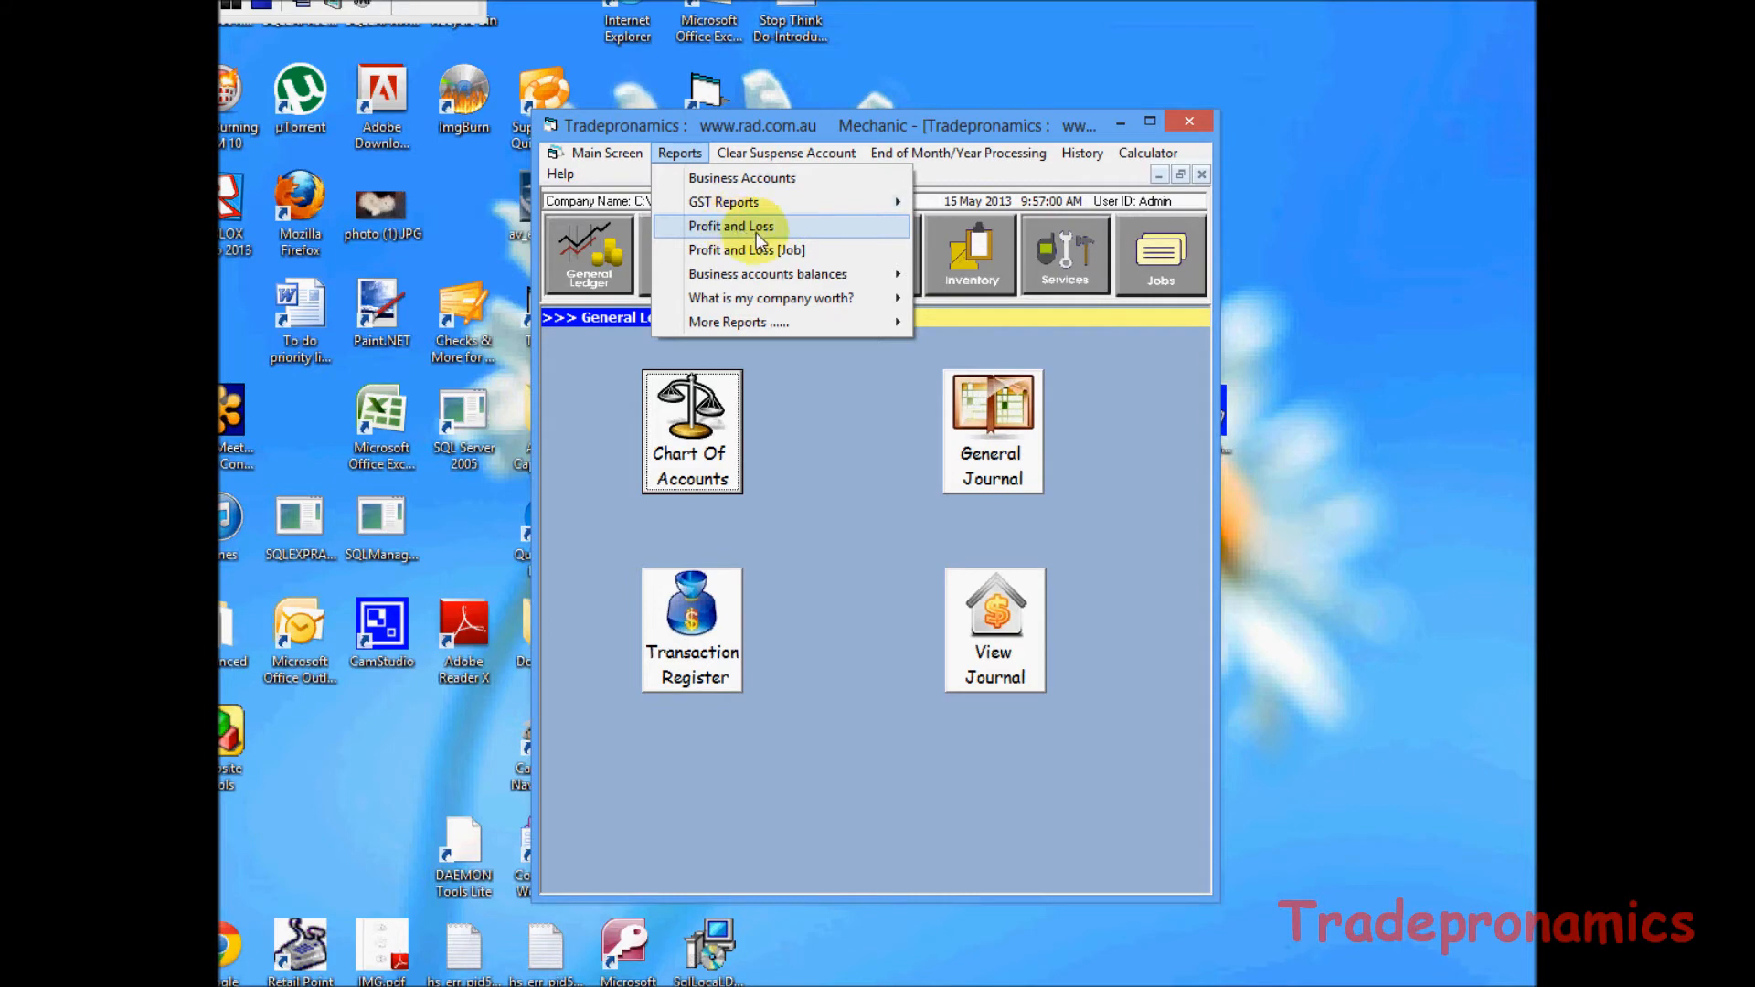
left_click(736, 227)
left_click_drag(1216, 679, 1225, 900)
left_click(1130, 843)
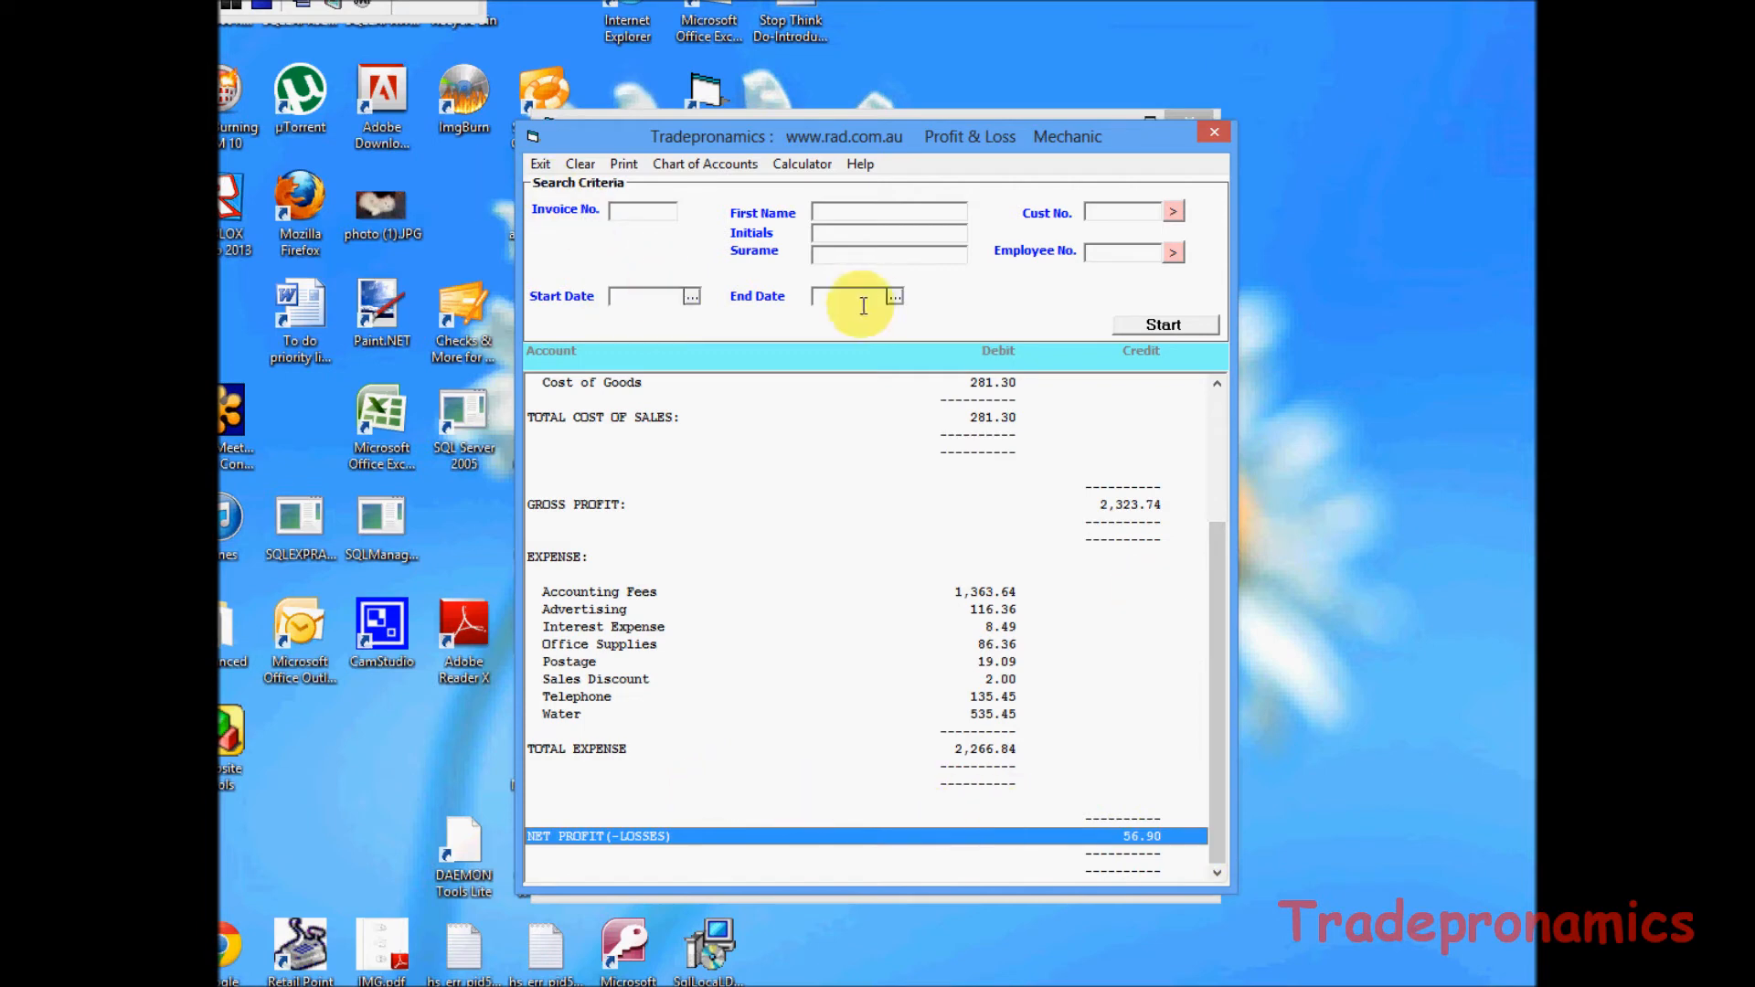
Rerun the Profit and Loss report with a start date of 01/05/2013 and examine its net profit line.
left_click(692, 297)
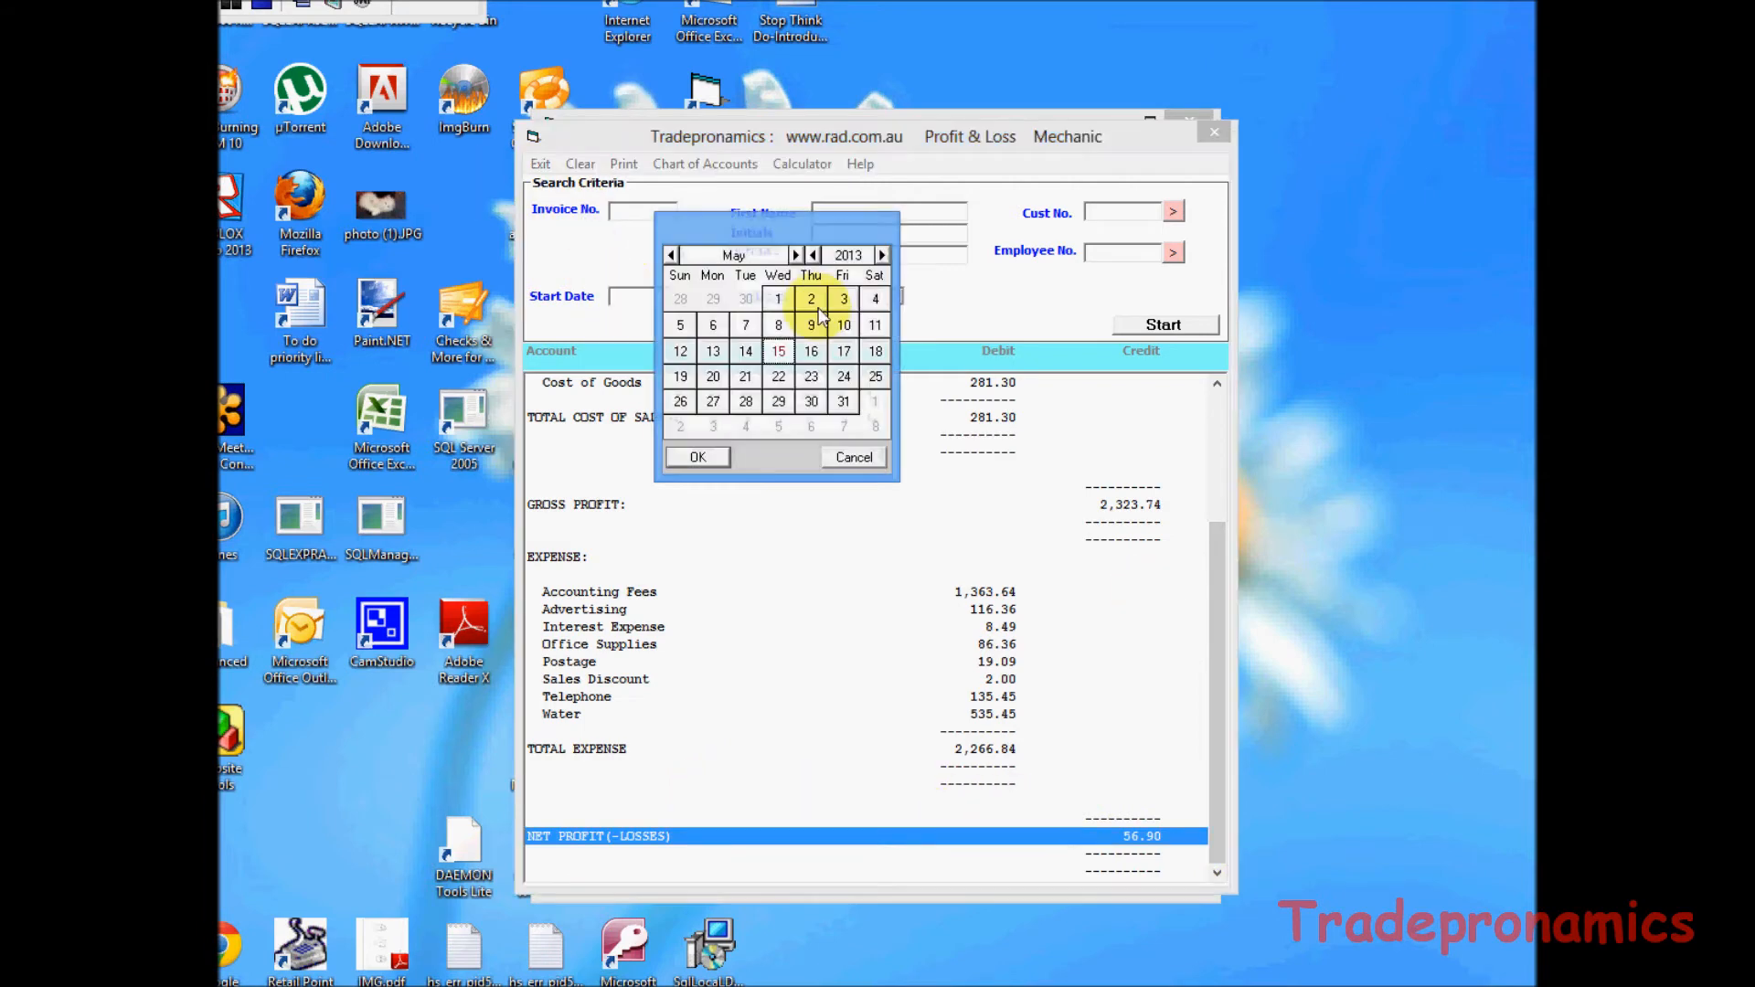
double_click(780, 298)
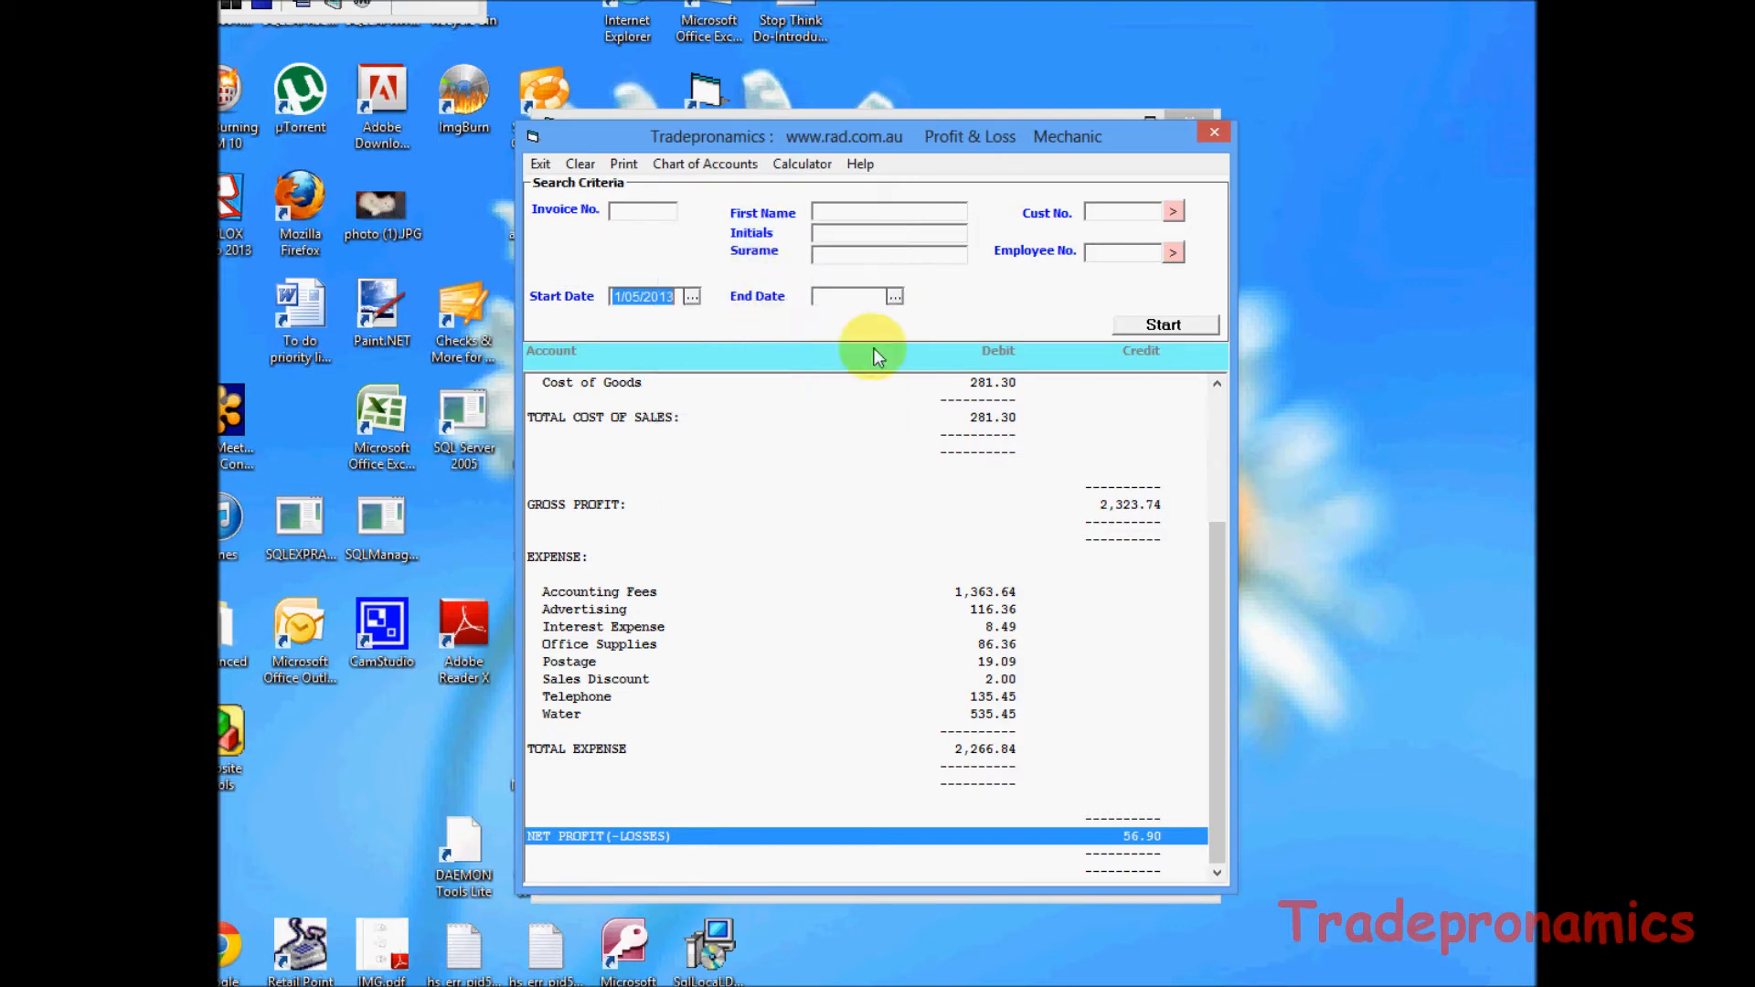
left_click(1165, 327)
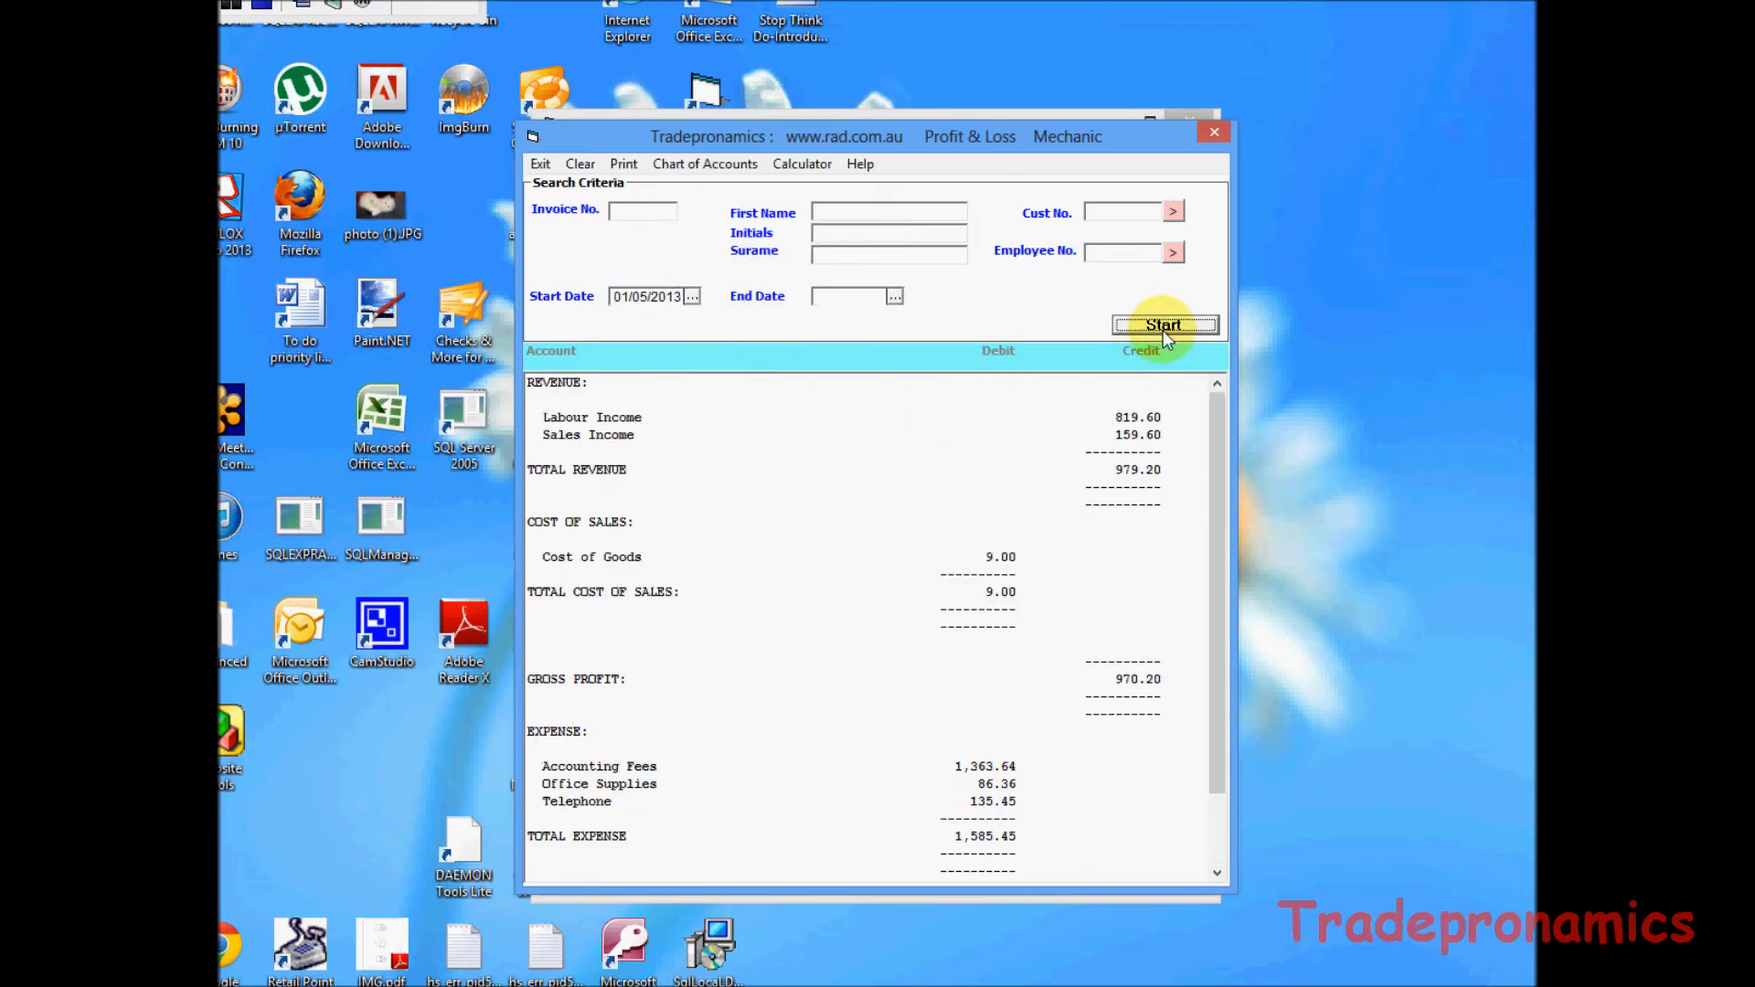
scroll(1232, 826, "down", 2)
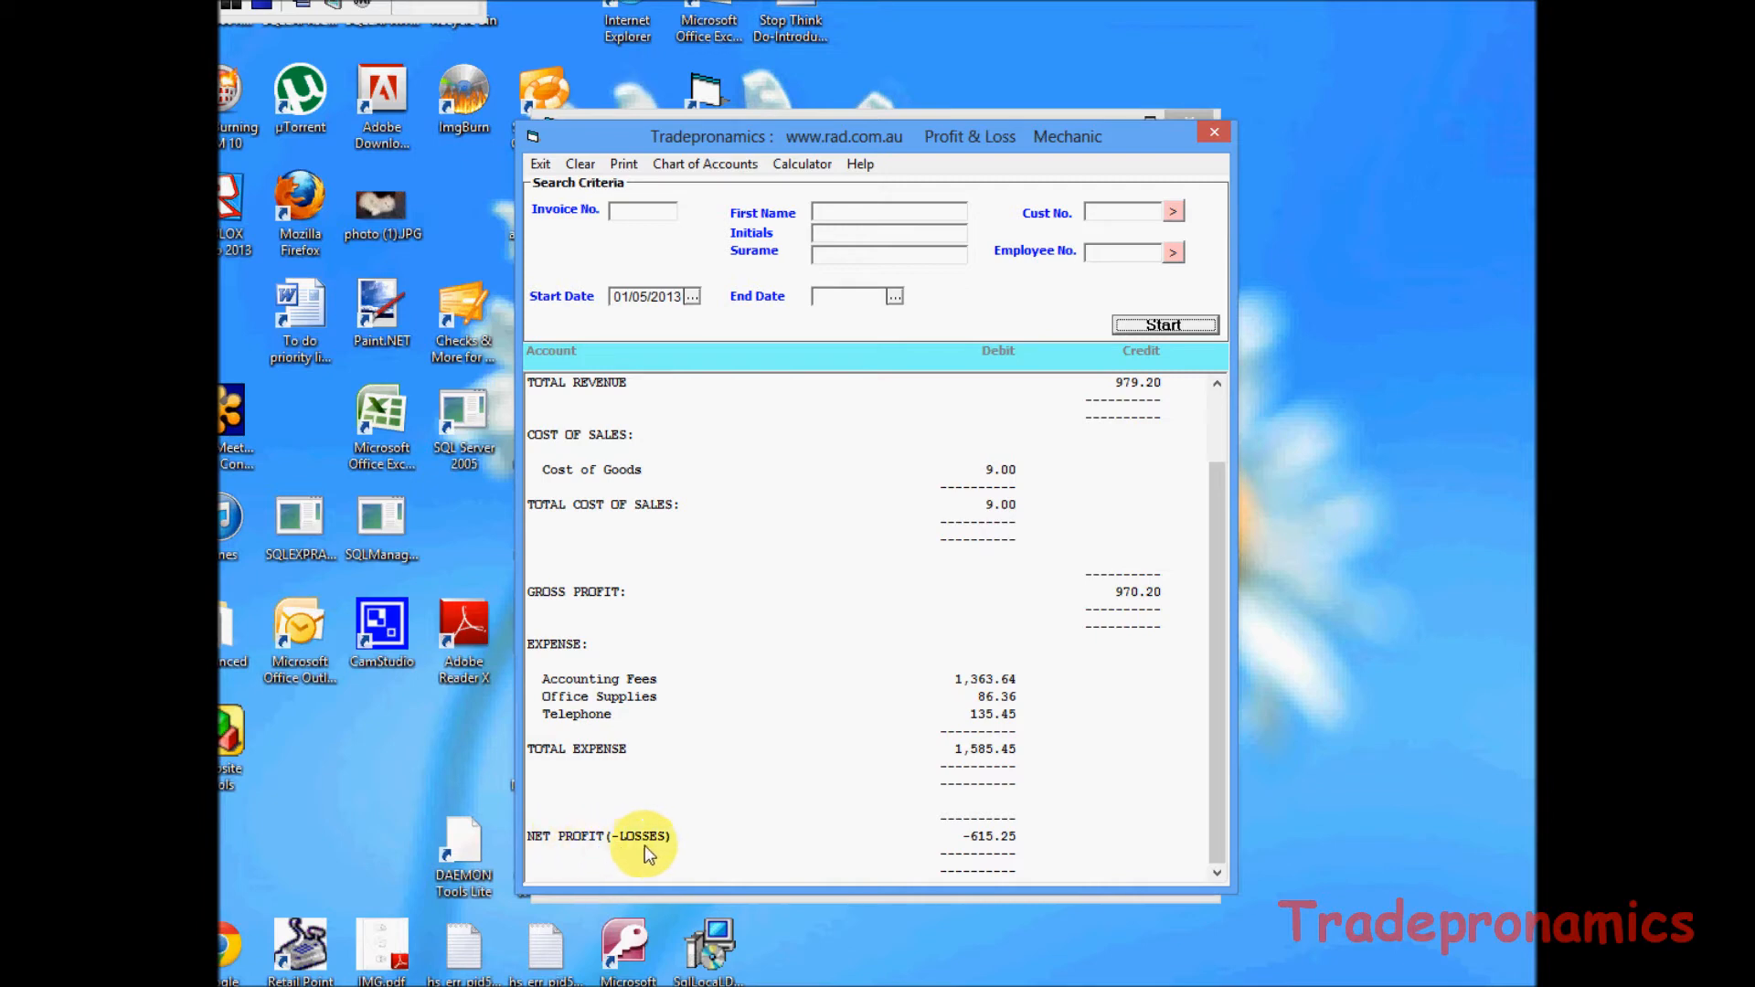
left_click(986, 839)
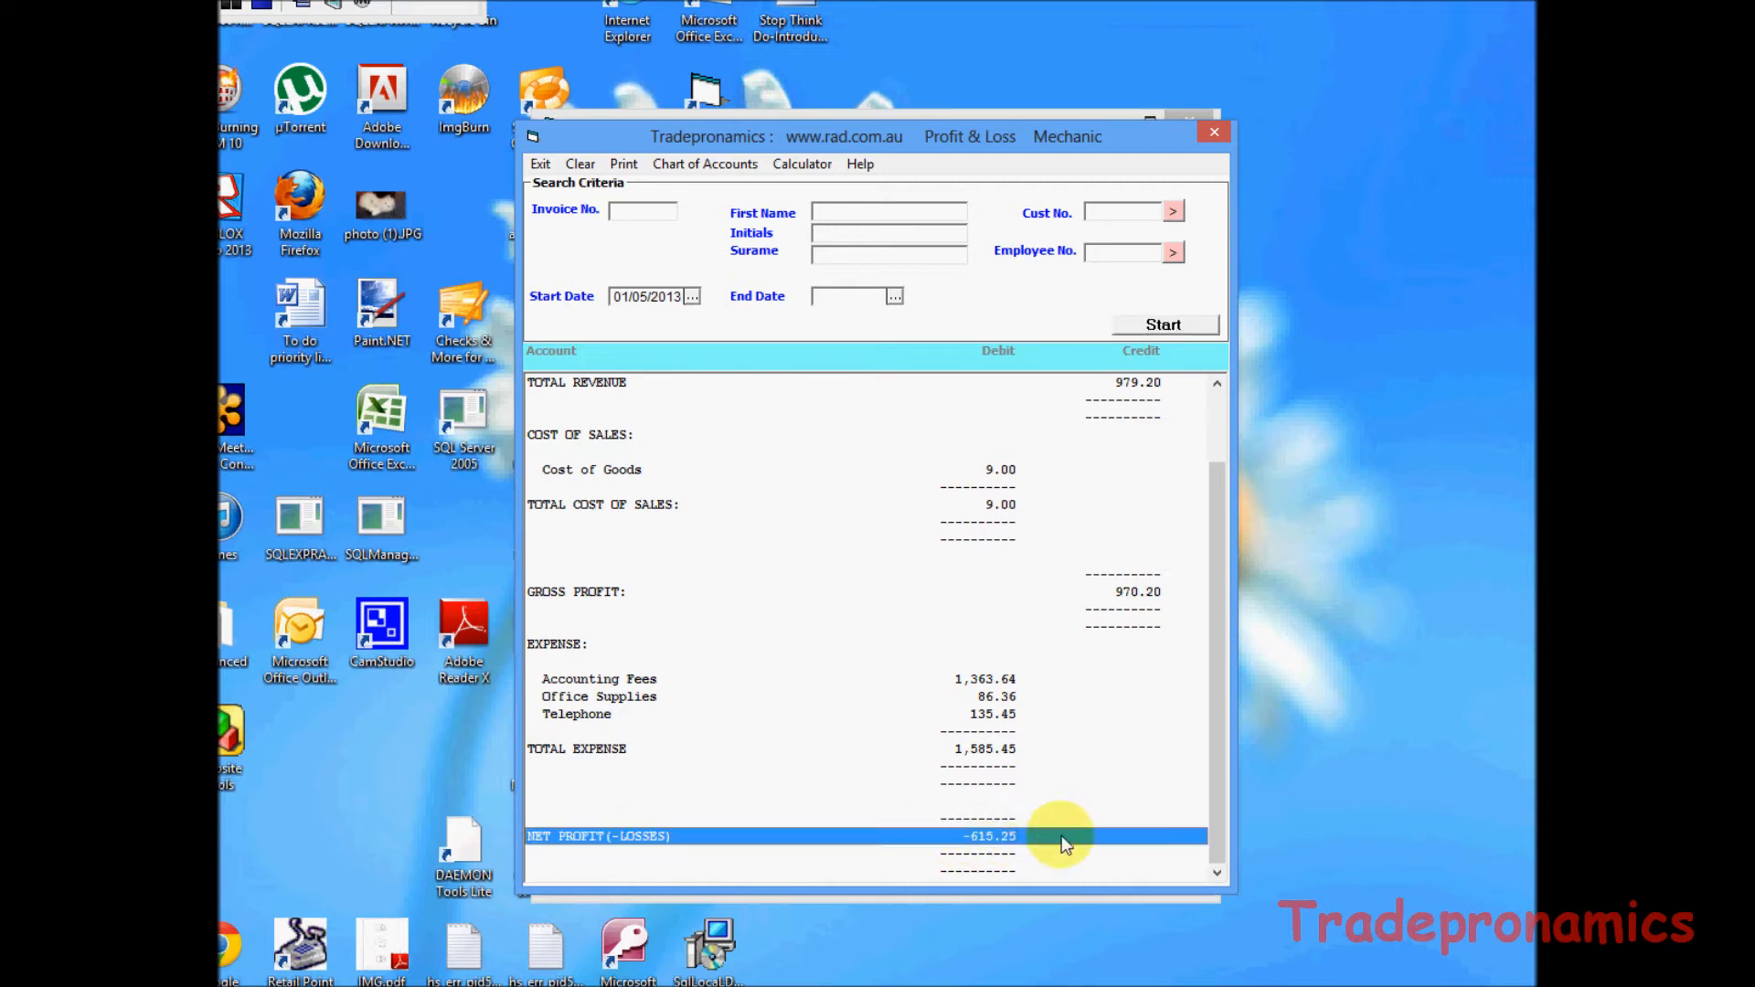
Review the revenue section and the Accounting Fees, Office Supplies and Telephone expenses, then close the Profit and Loss report.
left_click_drag(1221, 695, 1221, 512)
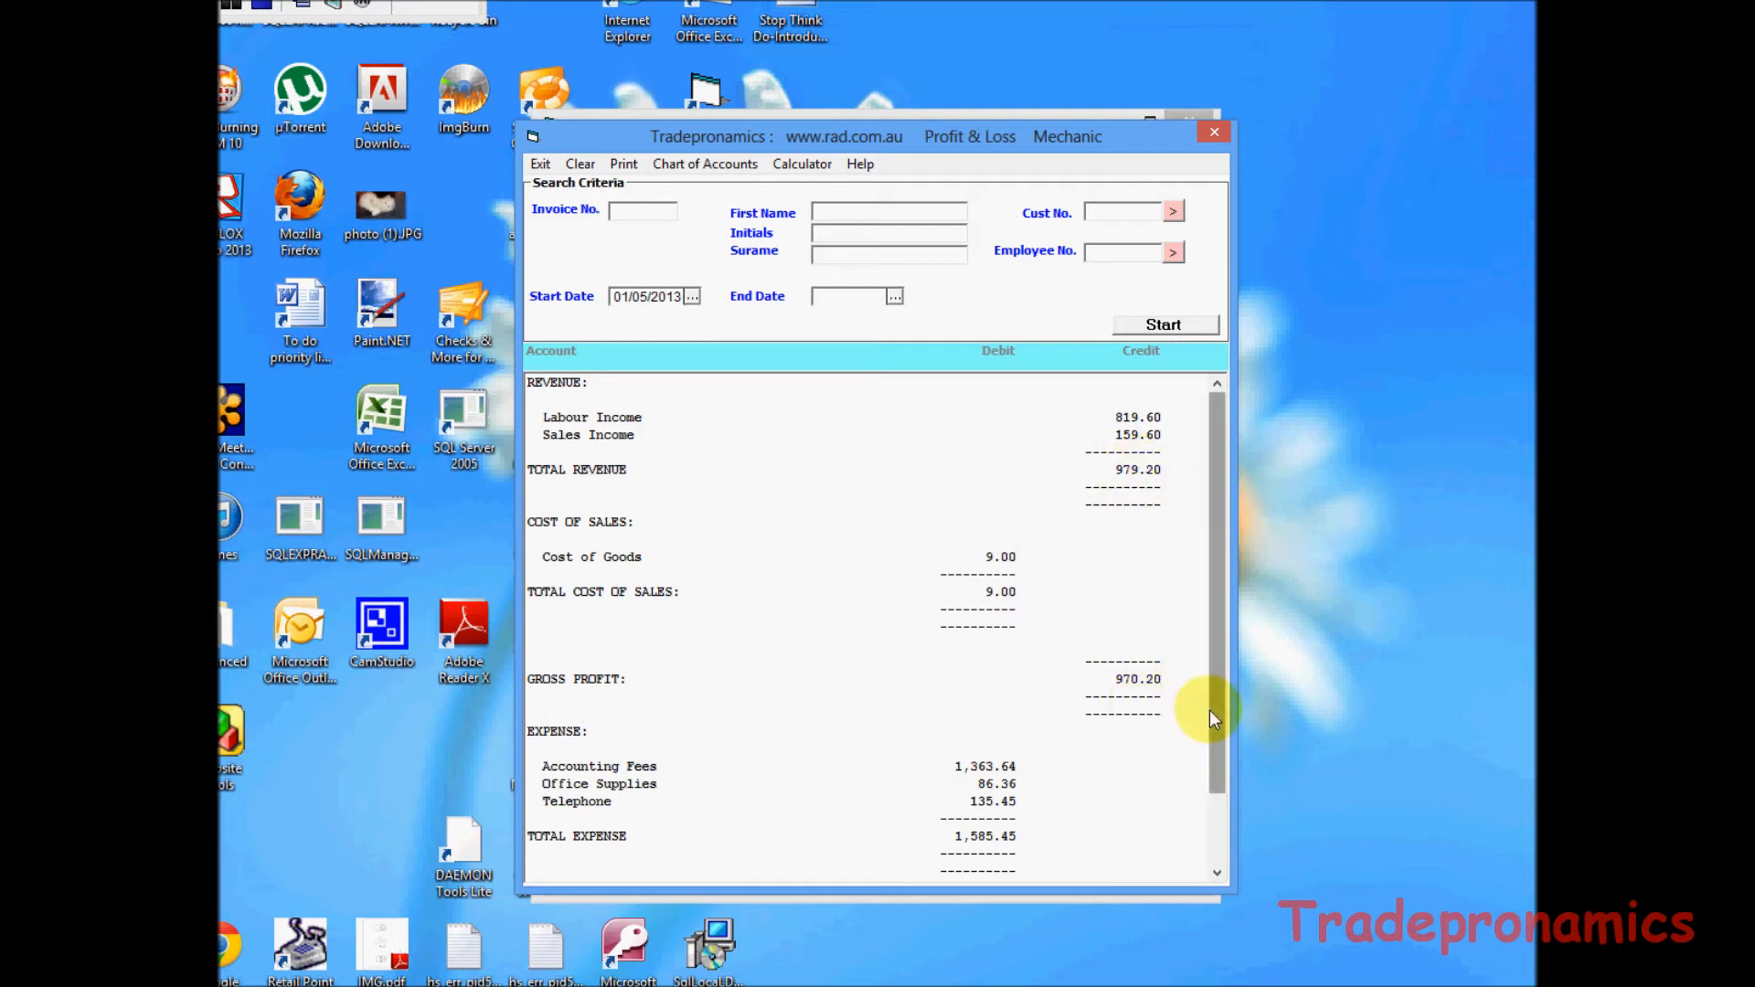
left_click_drag(1210, 710, 1231, 872)
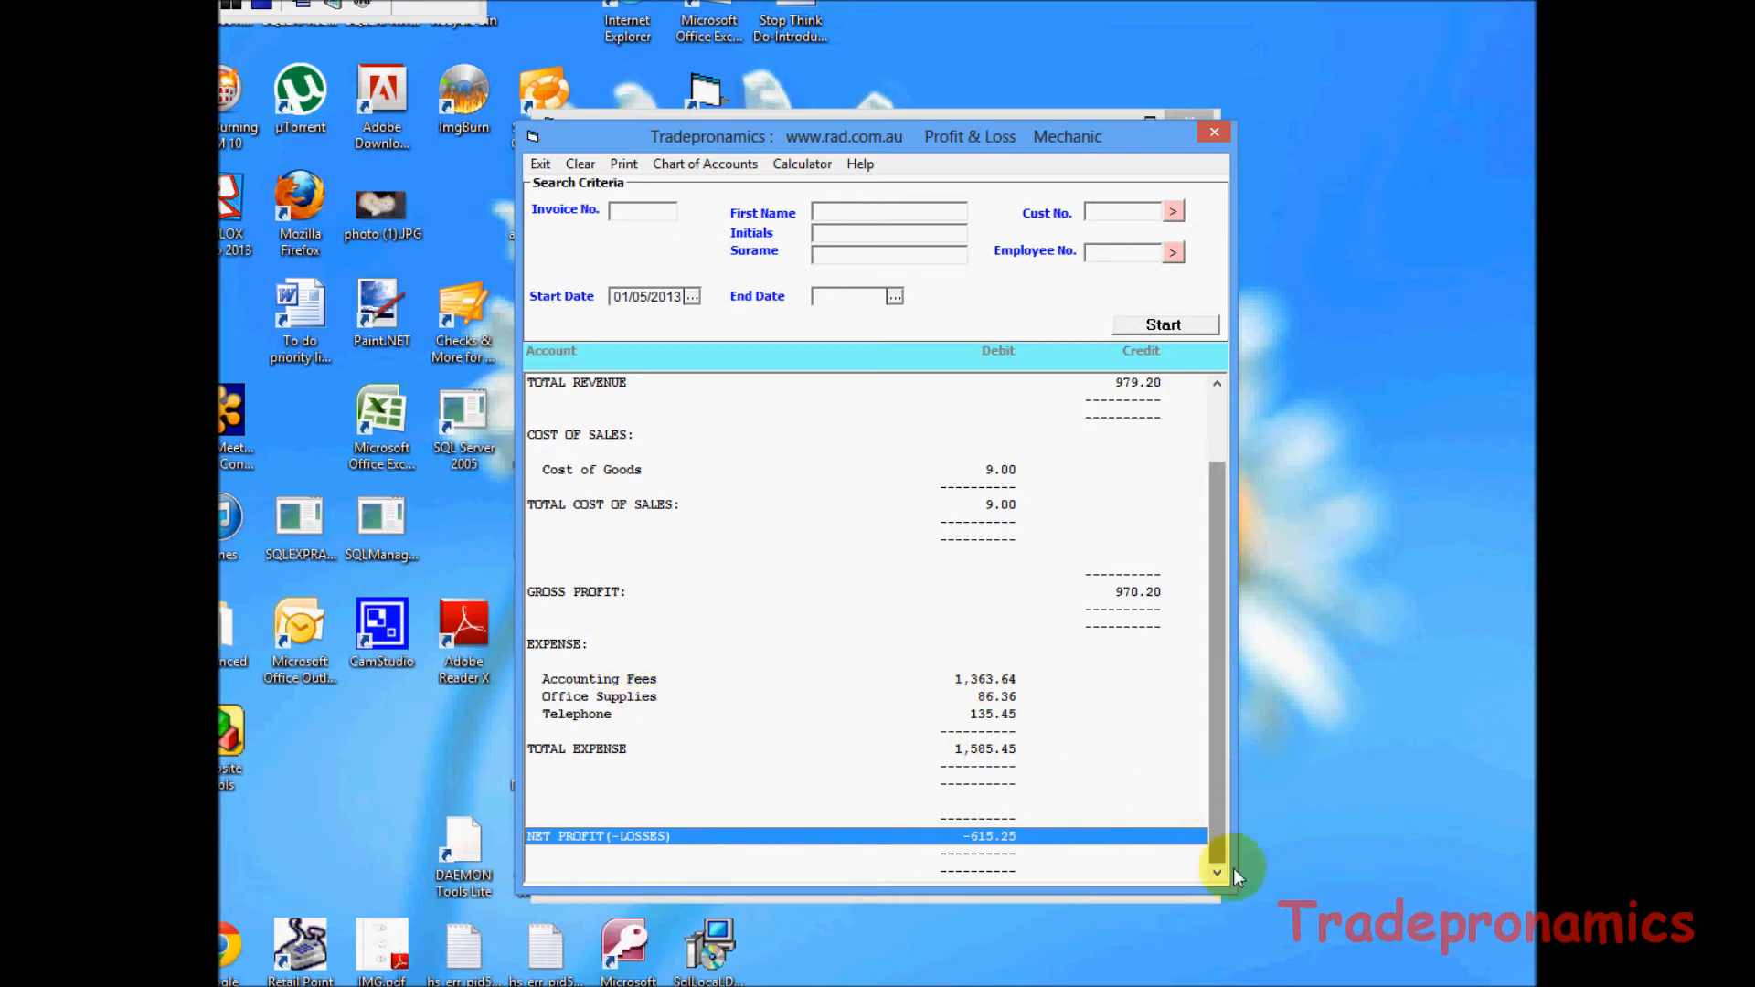
left_click(620, 679)
left_click(637, 699)
left_click(605, 713)
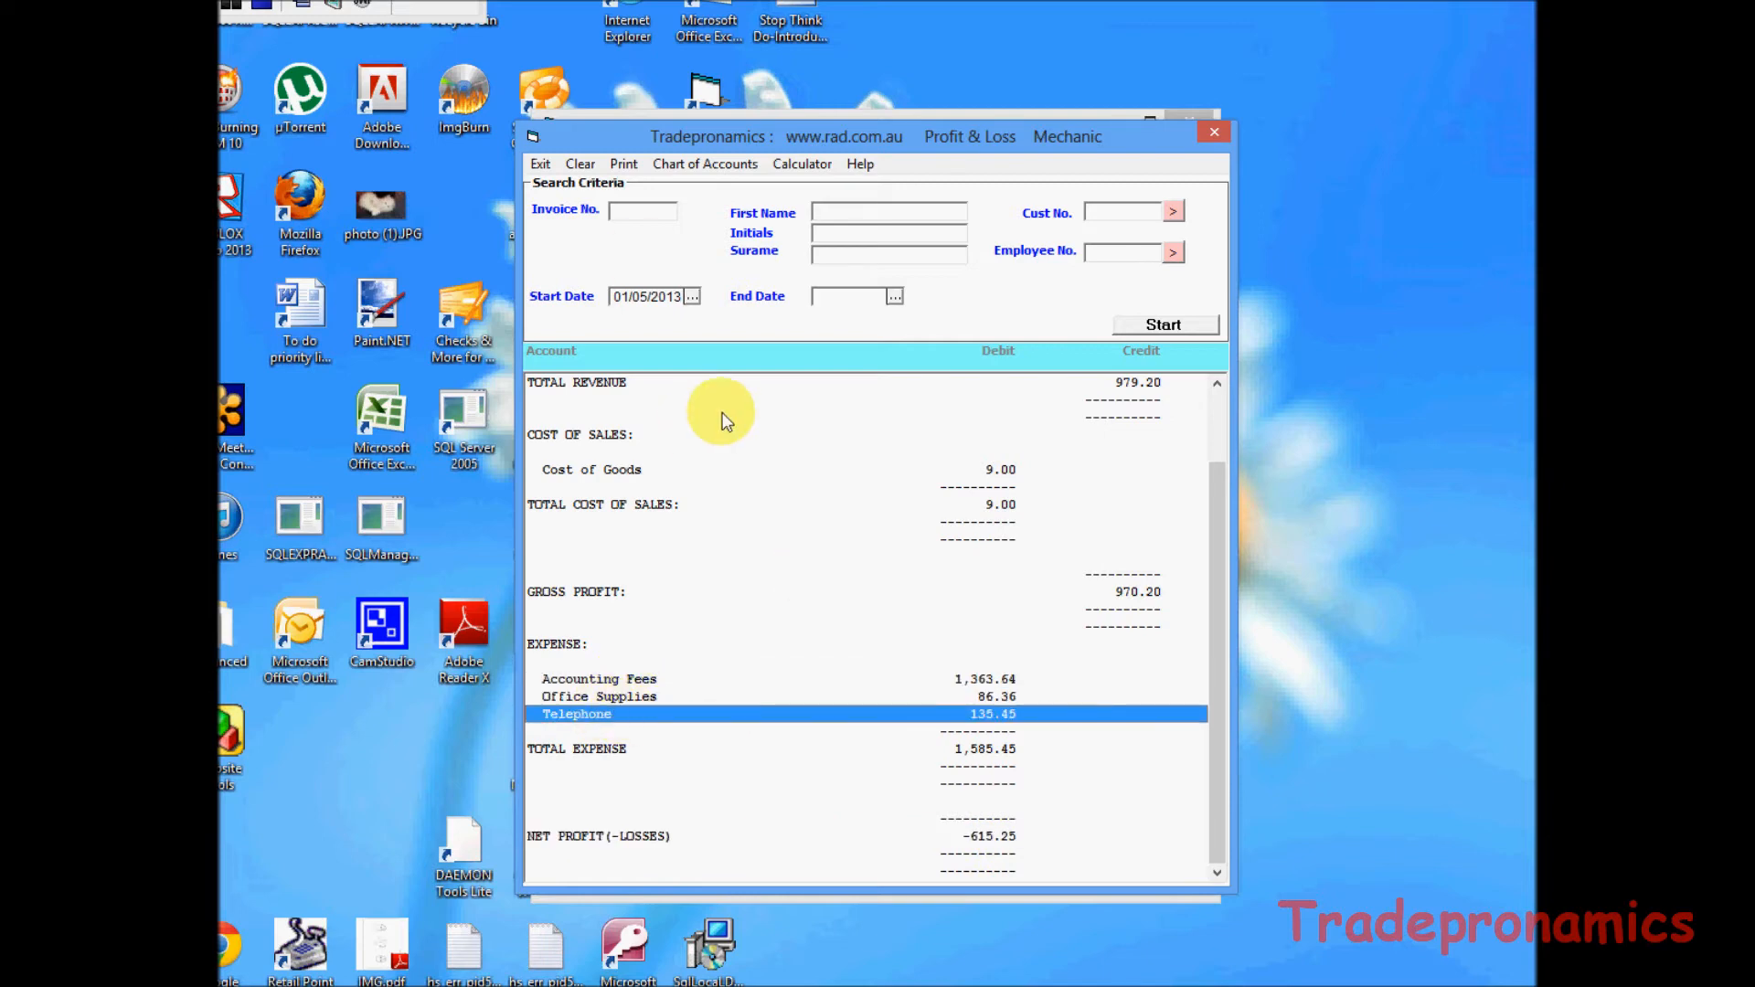
left_click(541, 165)
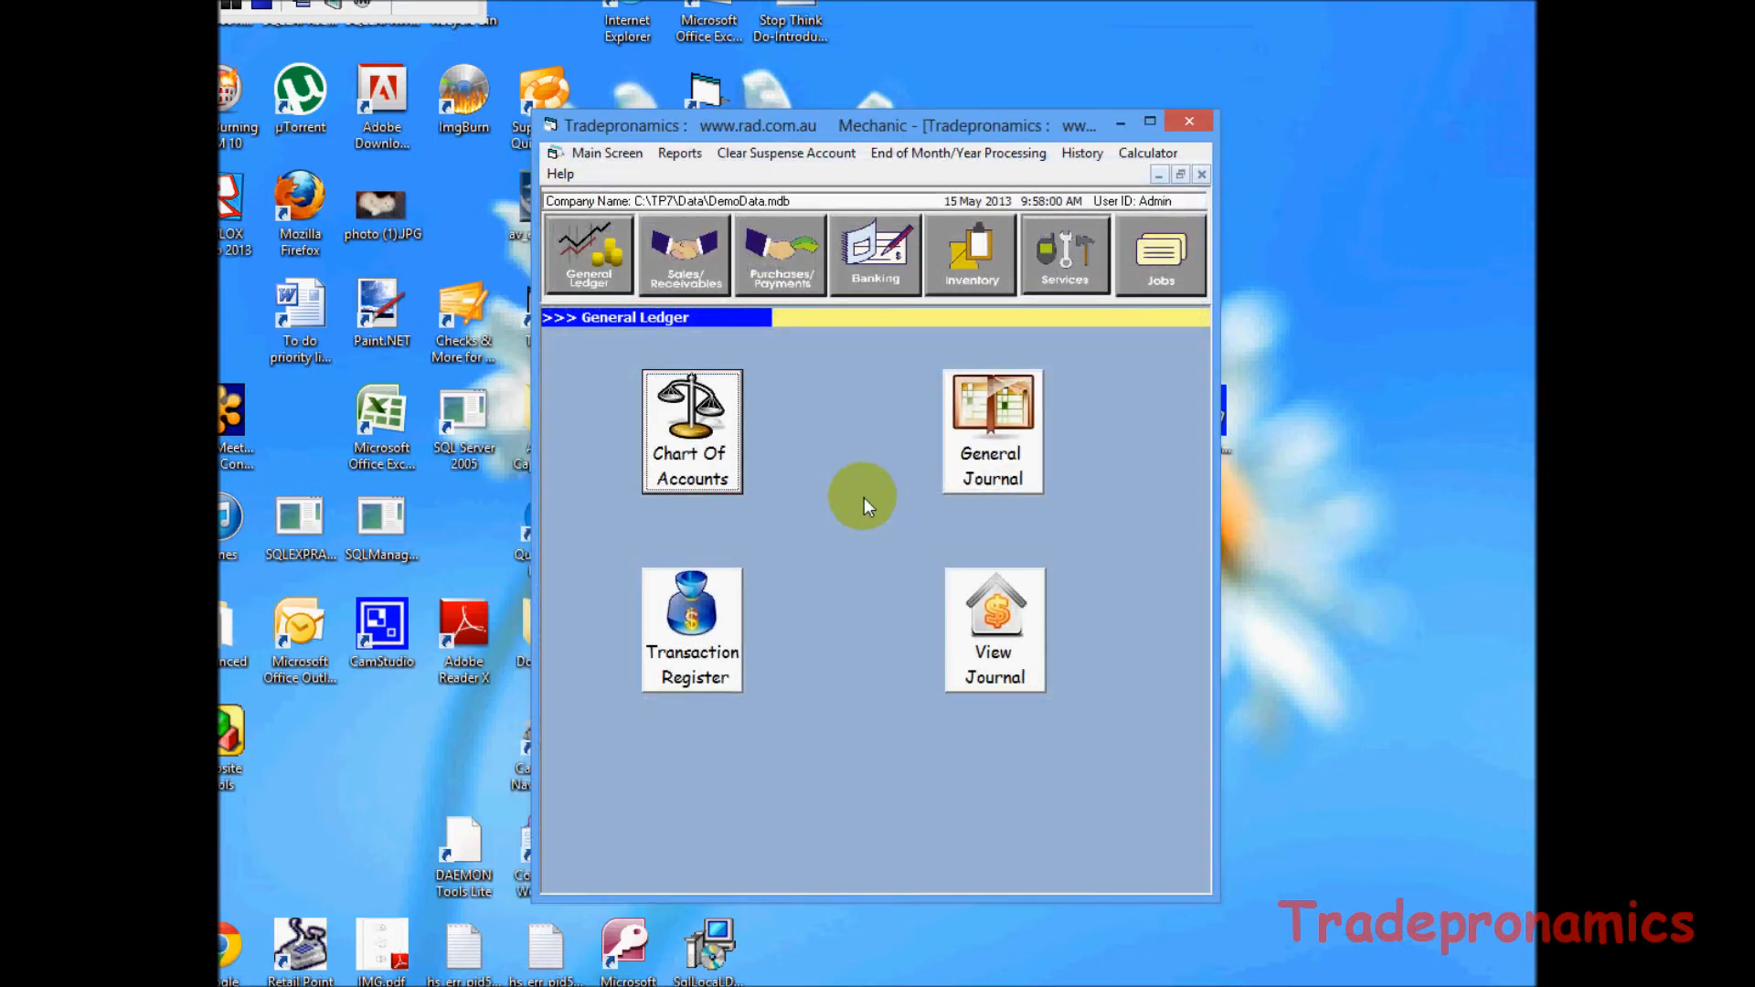
Open the Purchases Cash Book from Purchases/Payments, load the pending 2011-2012 2nd Qtr record and review its dated entries.
left_click(792, 265)
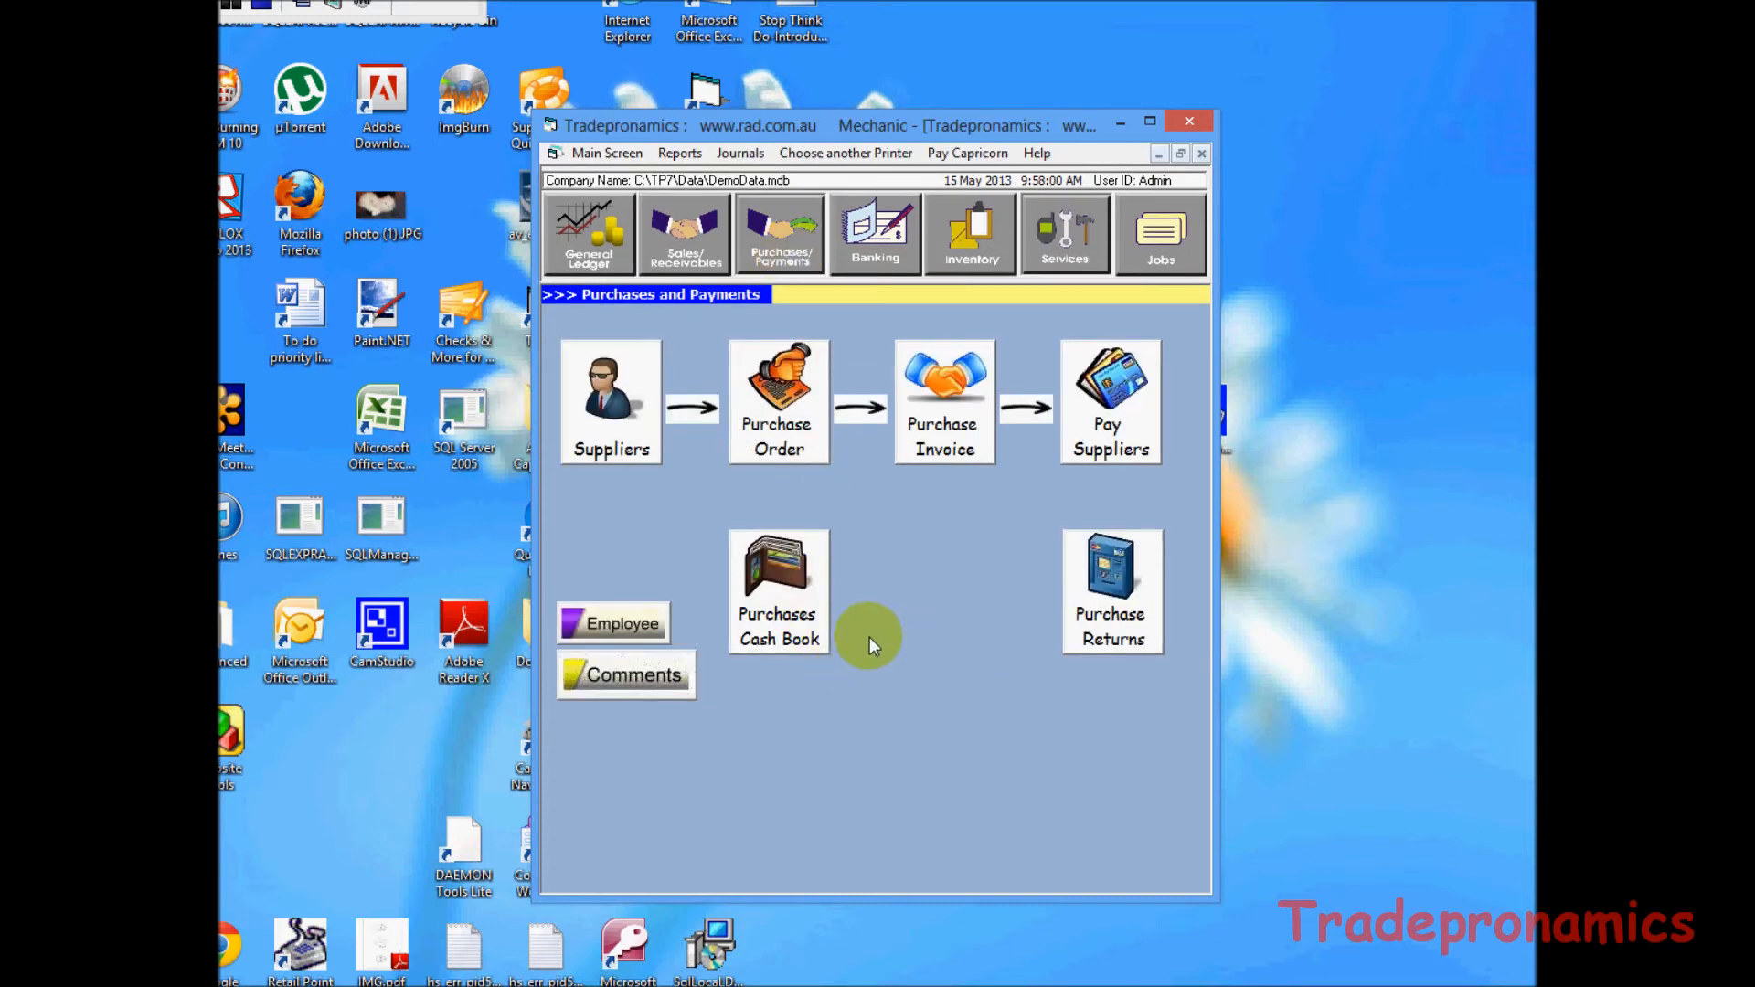
left_click(779, 599)
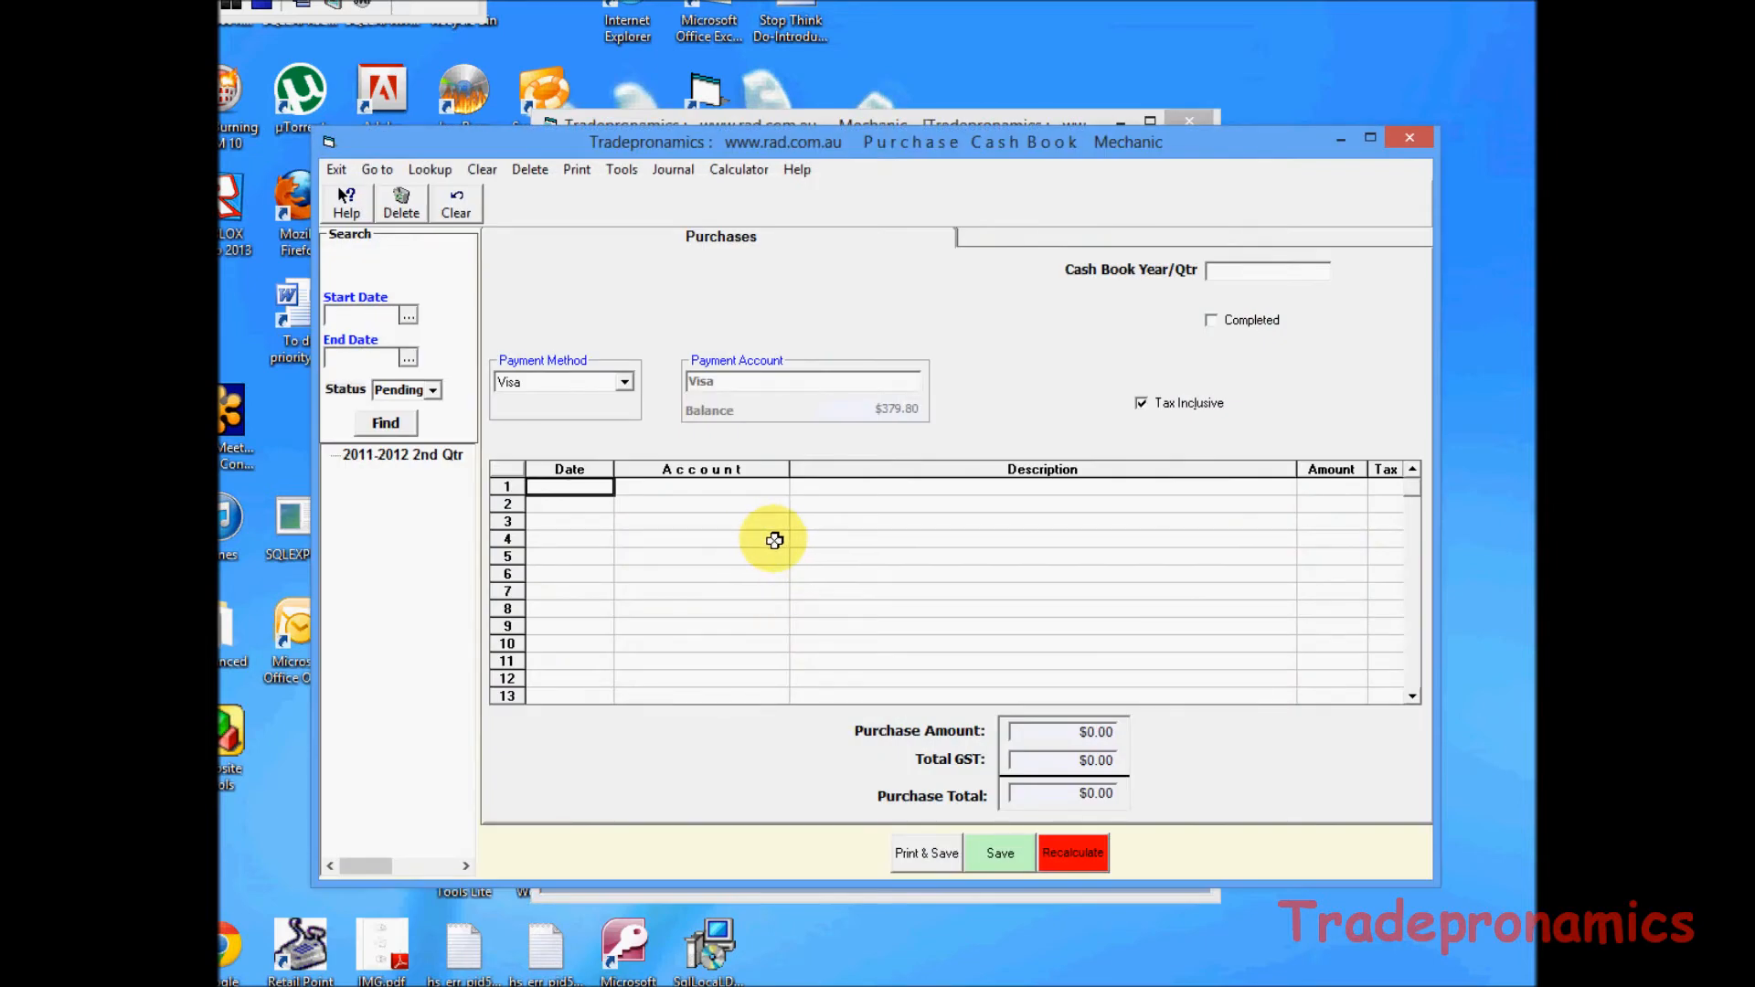
mouse_move(454, 466)
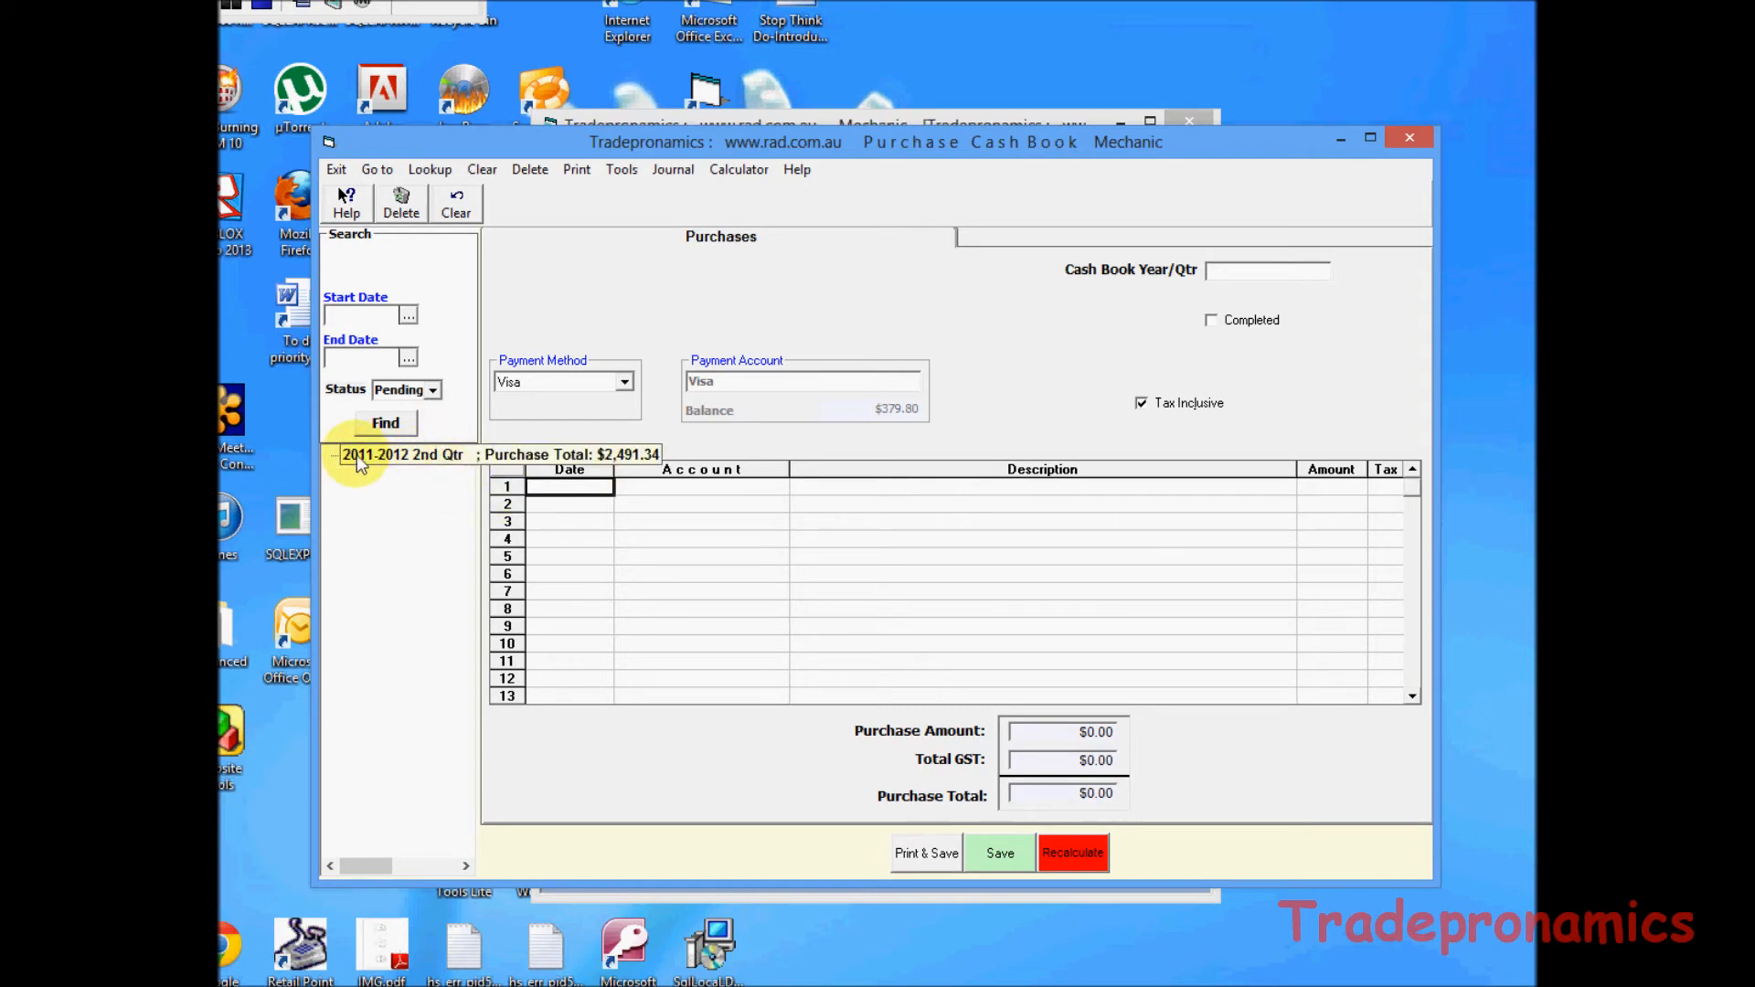
left_click(439, 455)
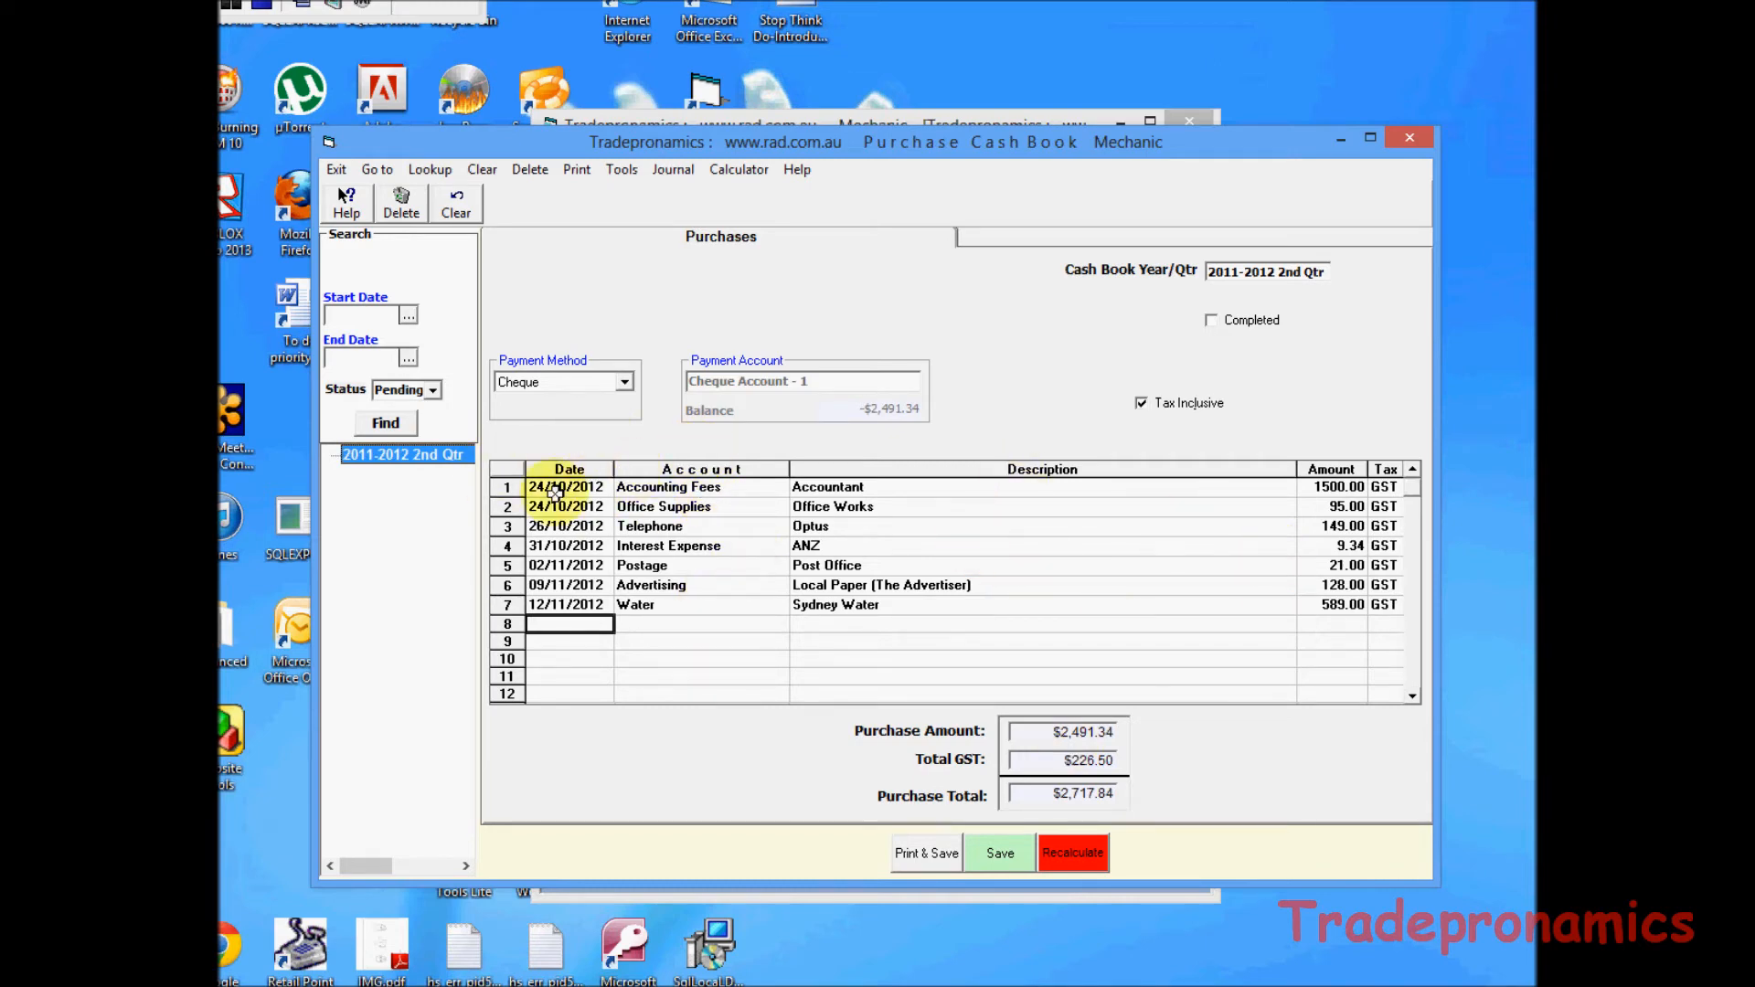
left_click(558, 526)
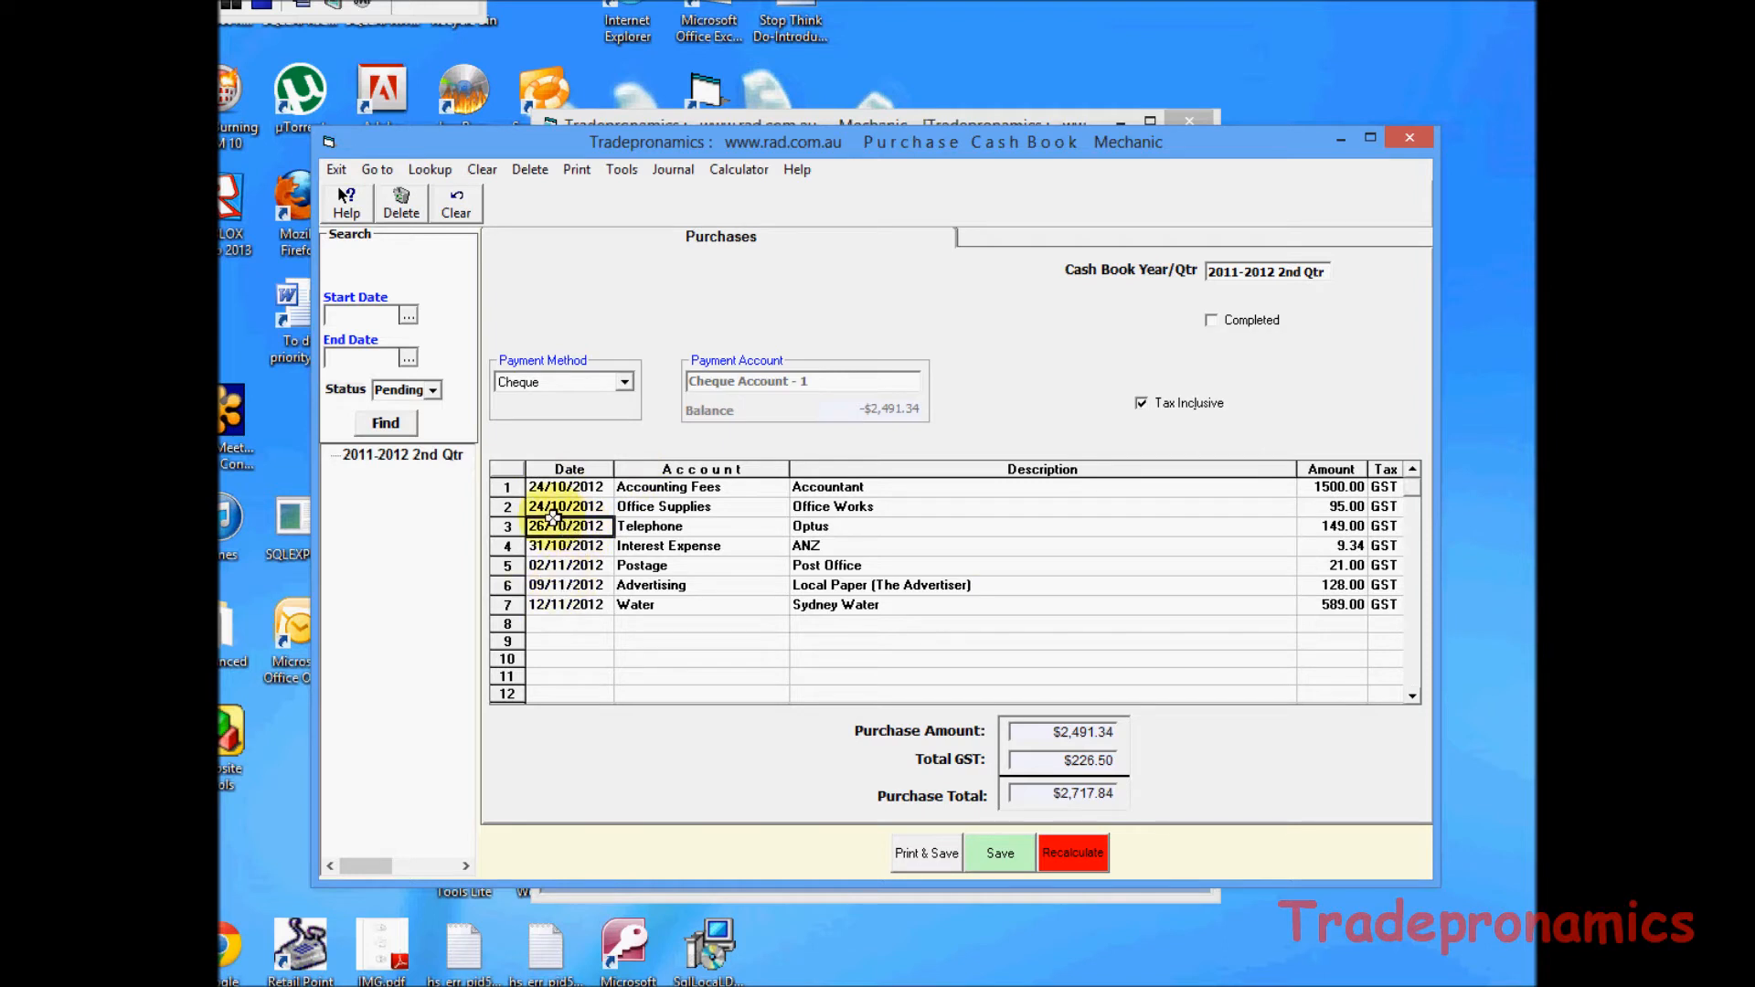
left_click(553, 549)
left_click(564, 605)
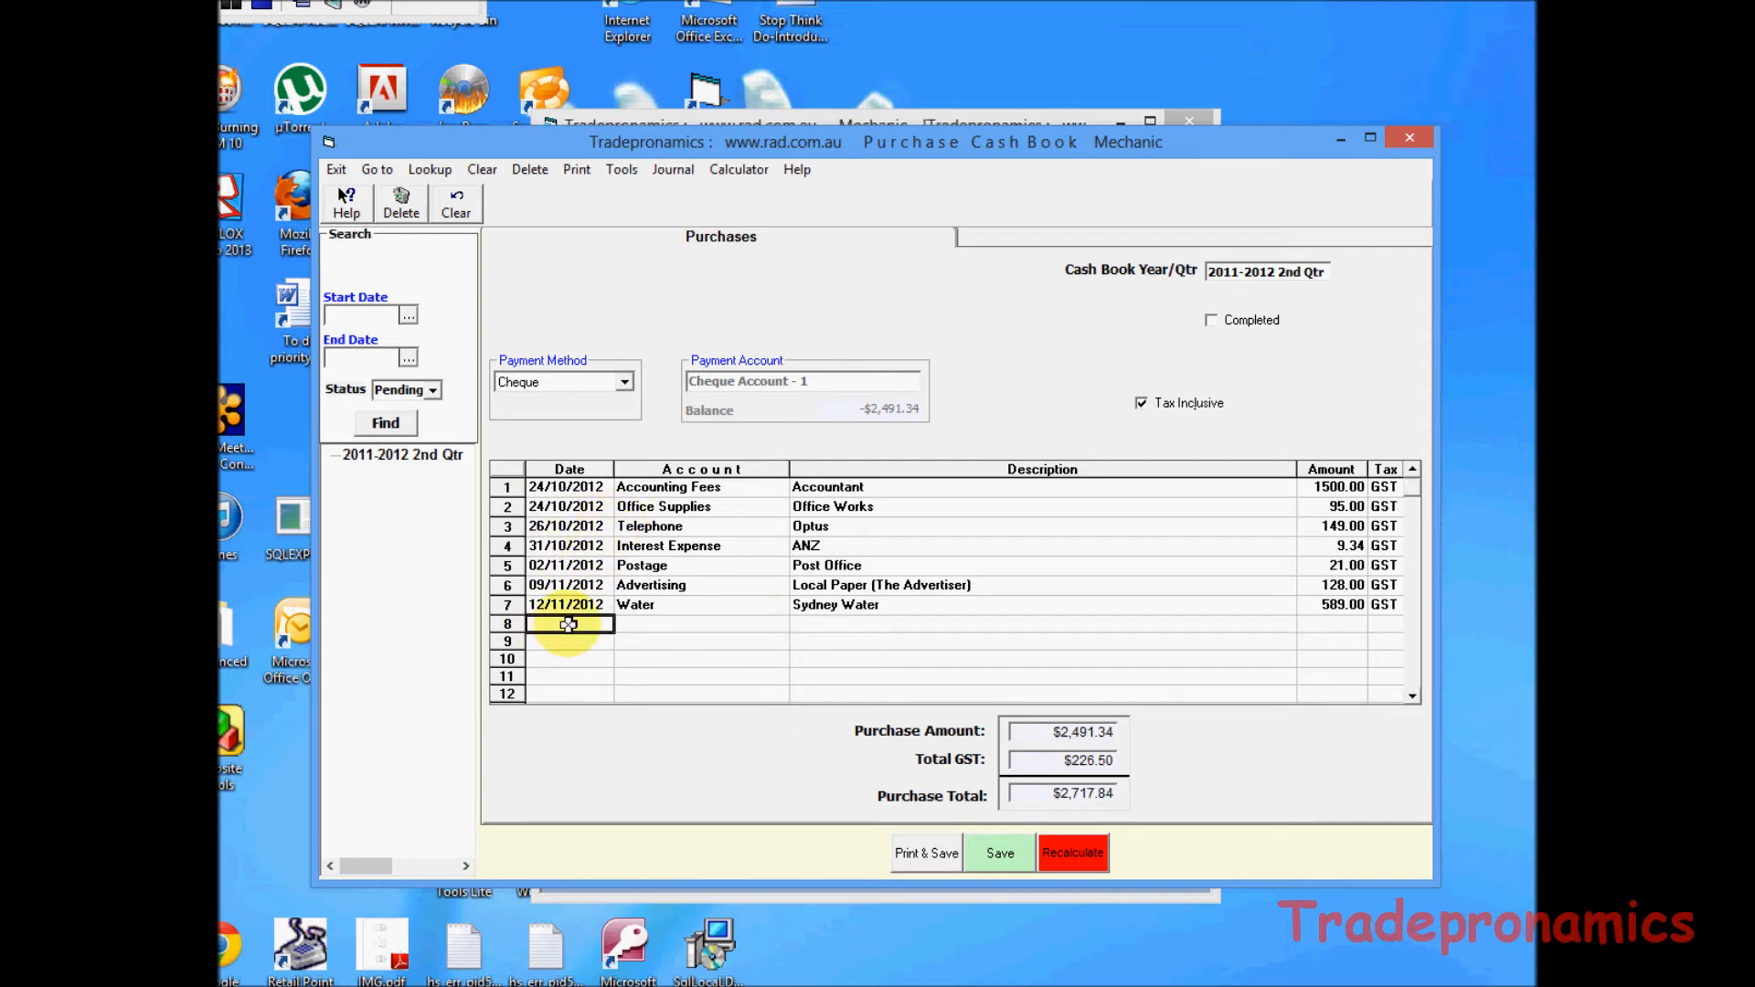
Add a purchase entry in row 8 dated 15/05/2013 and pick Bank Charges as its expense account.
type("15/05/12")
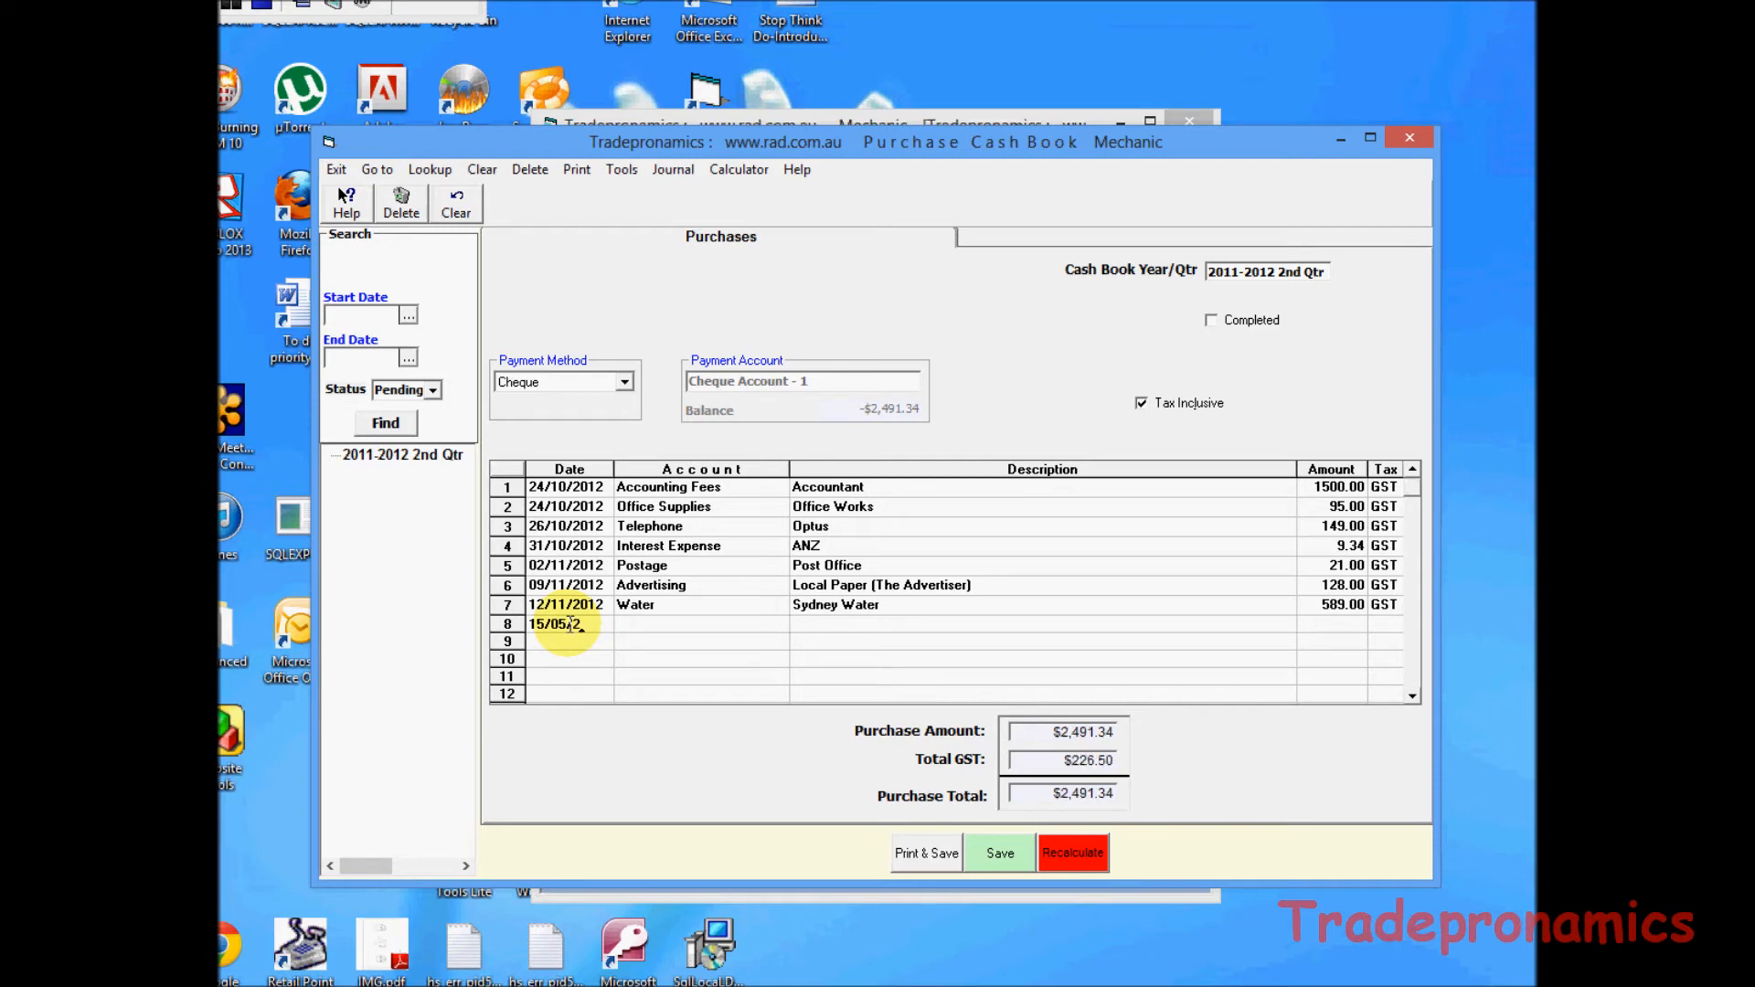
left_click(659, 622)
type("Phone")
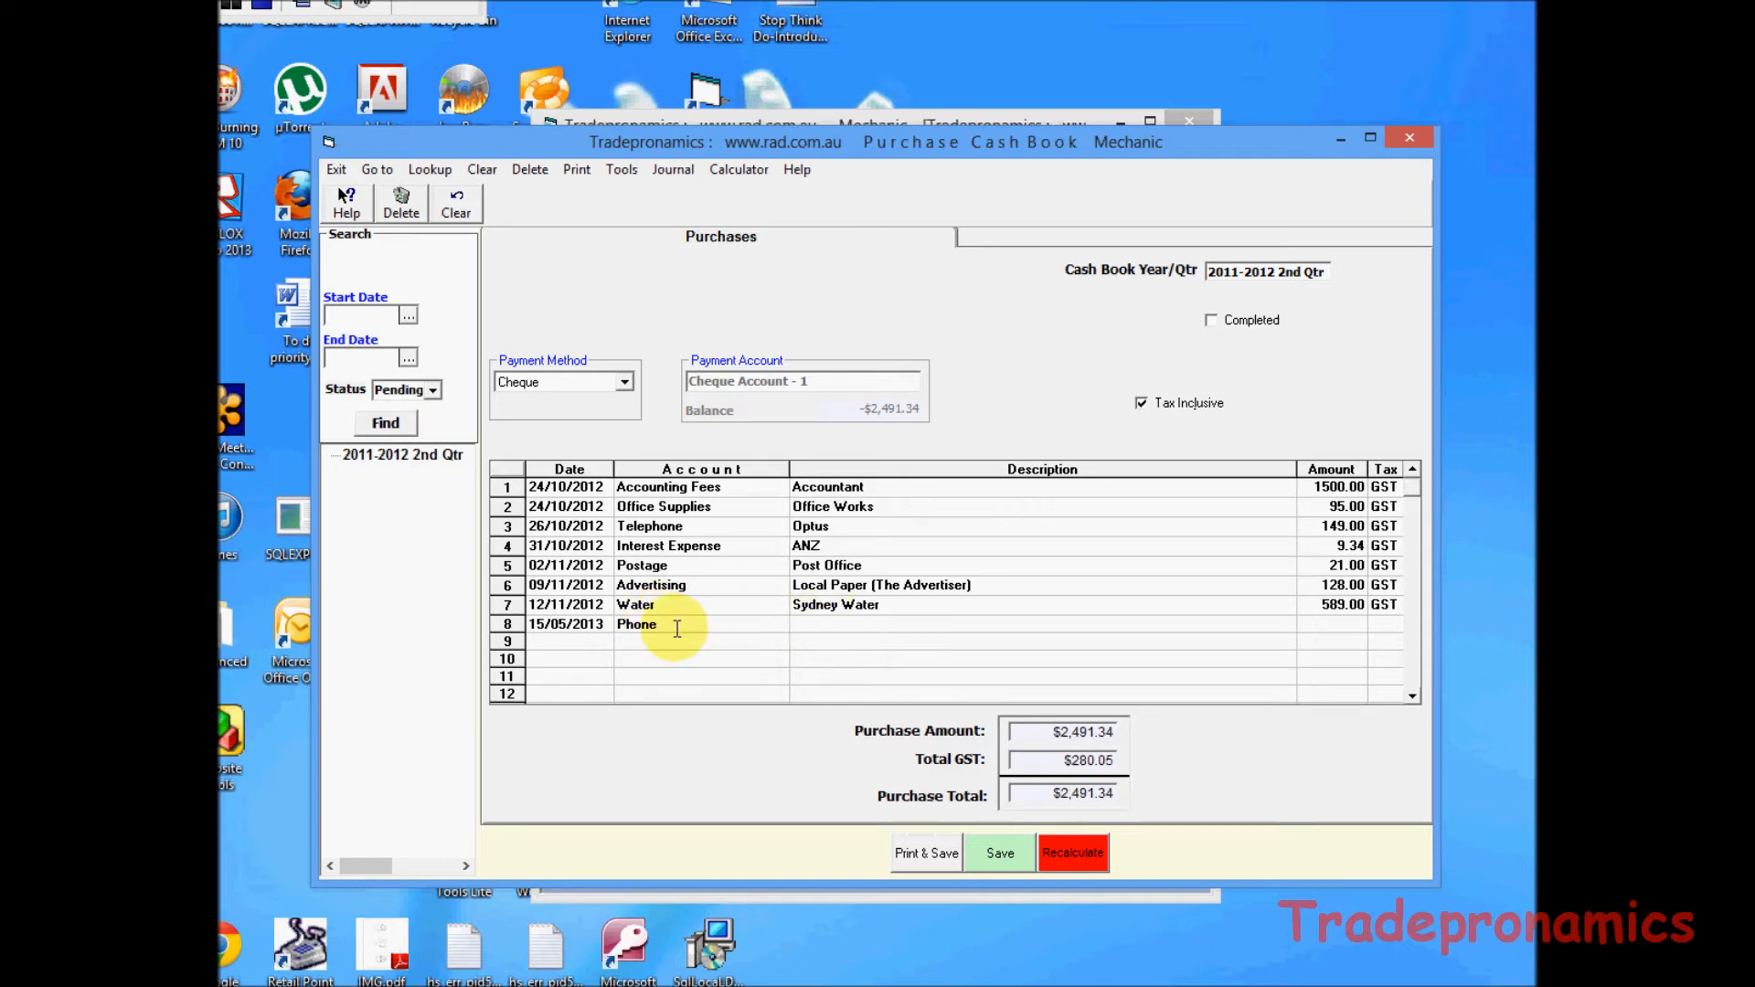
double_click(677, 629)
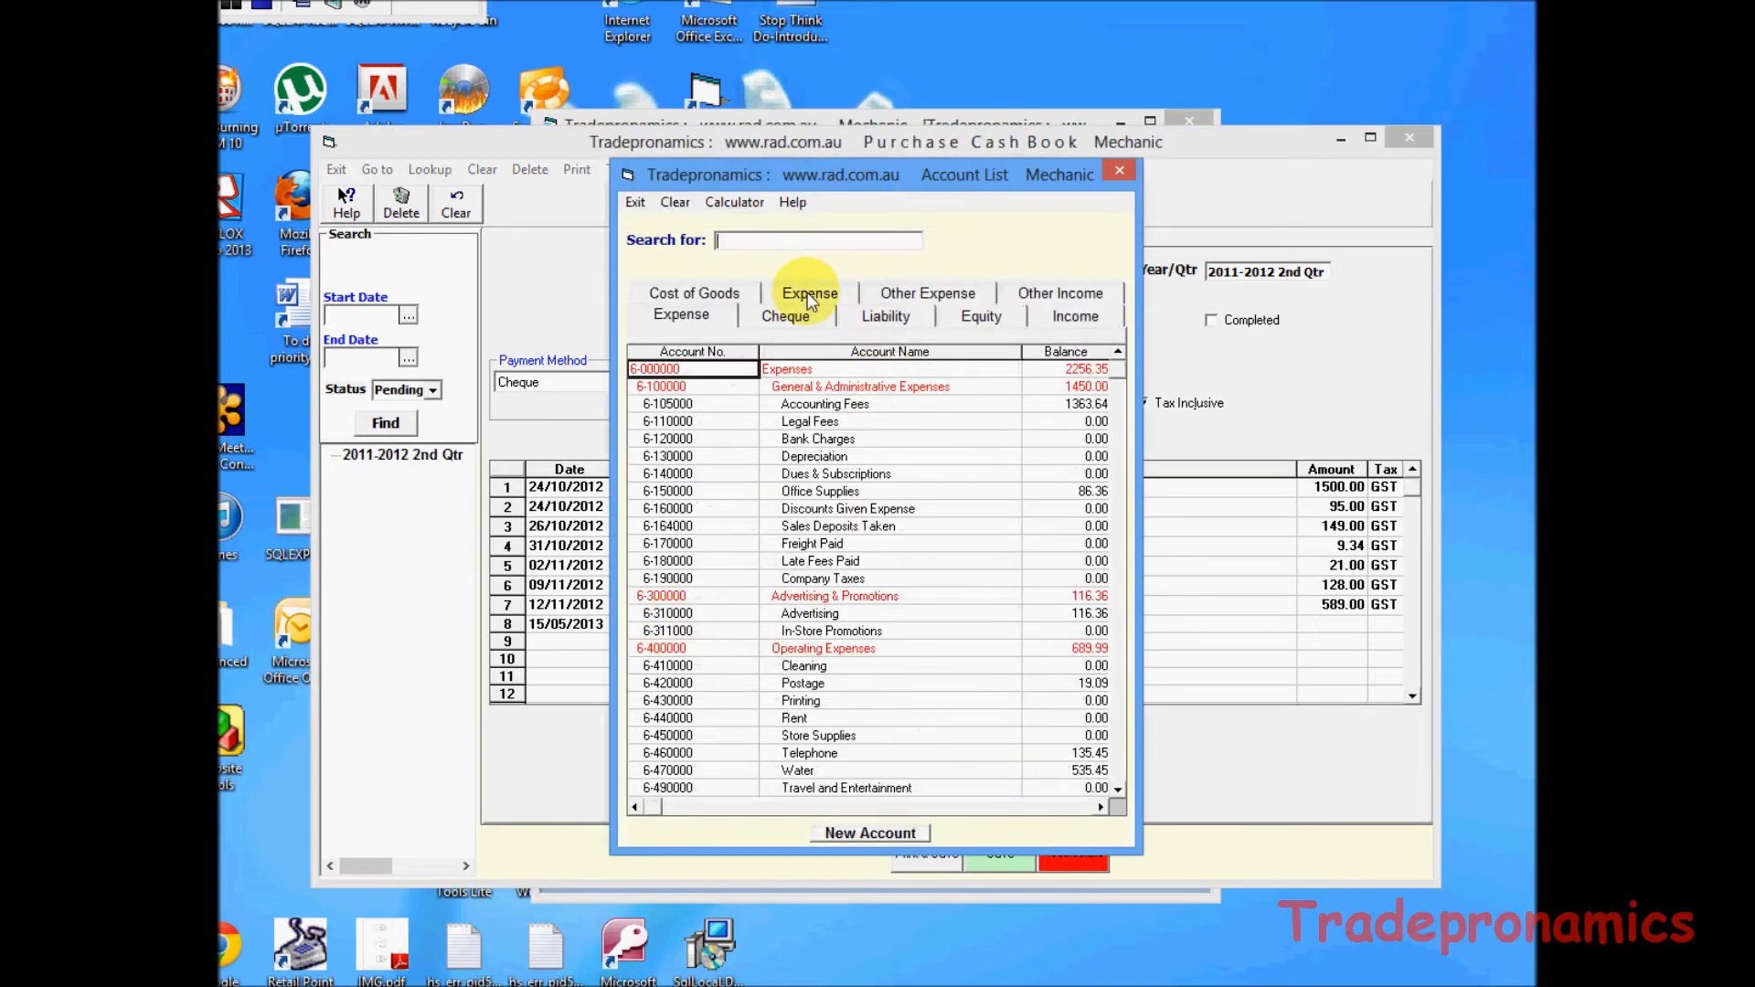
left_click(810, 294)
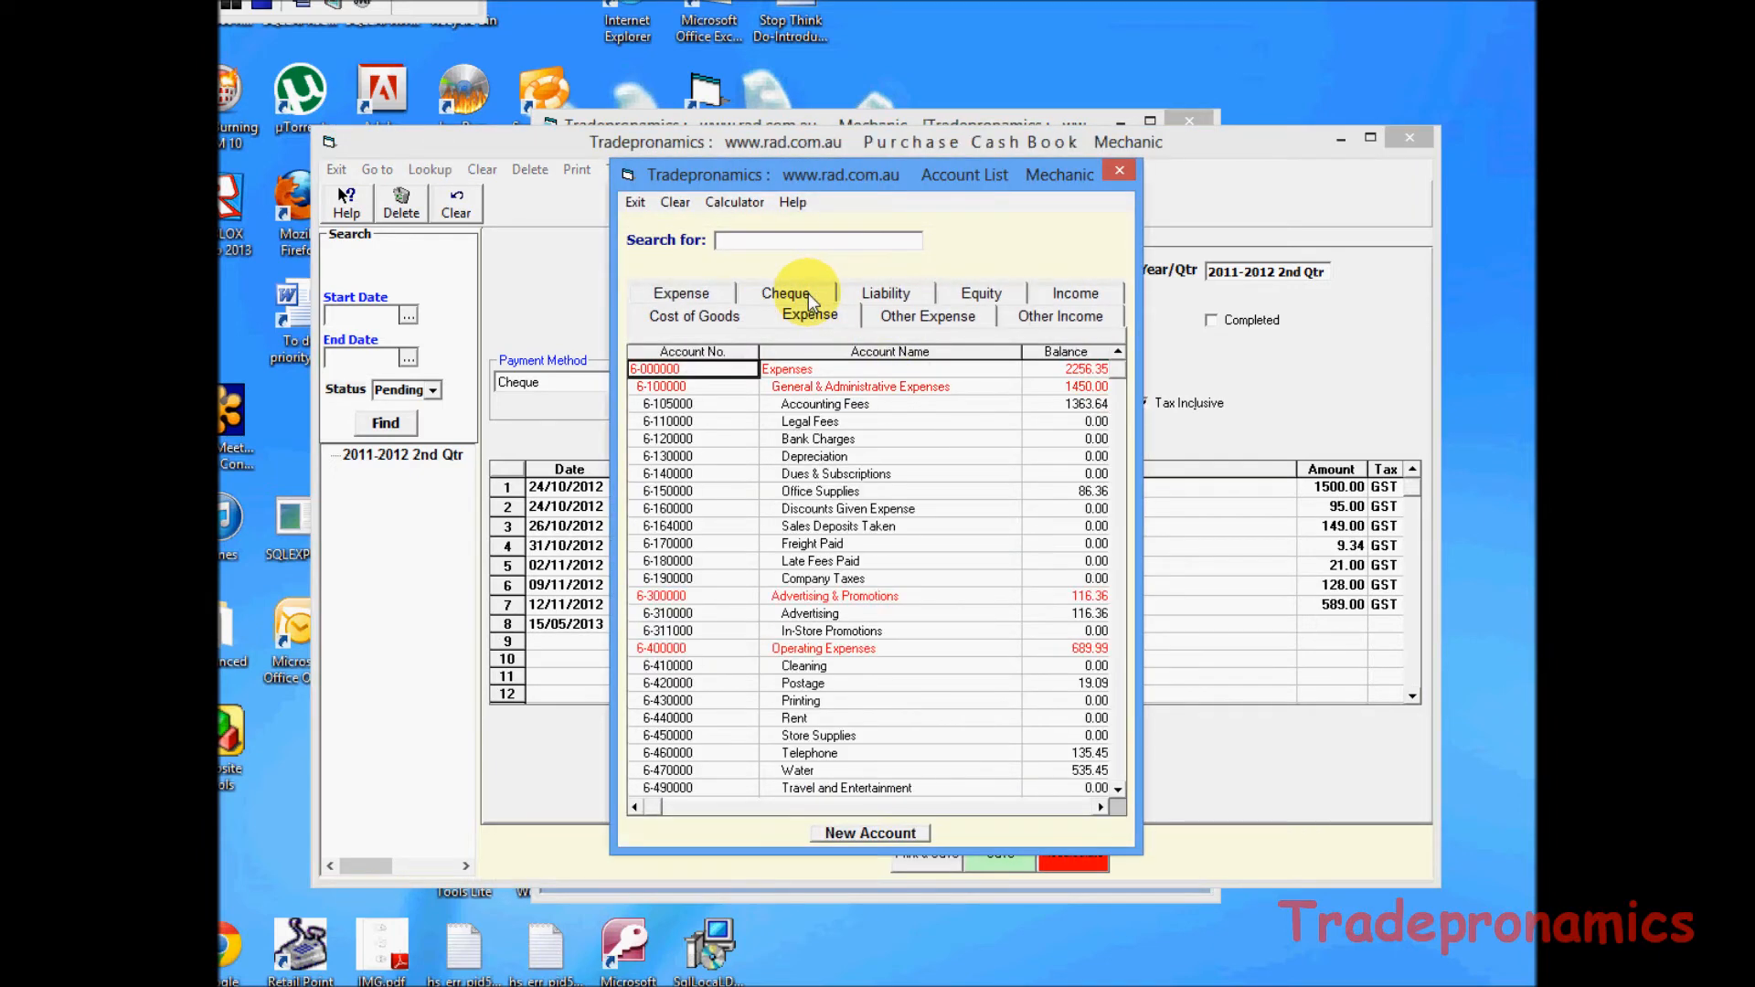
double_click(823, 438)
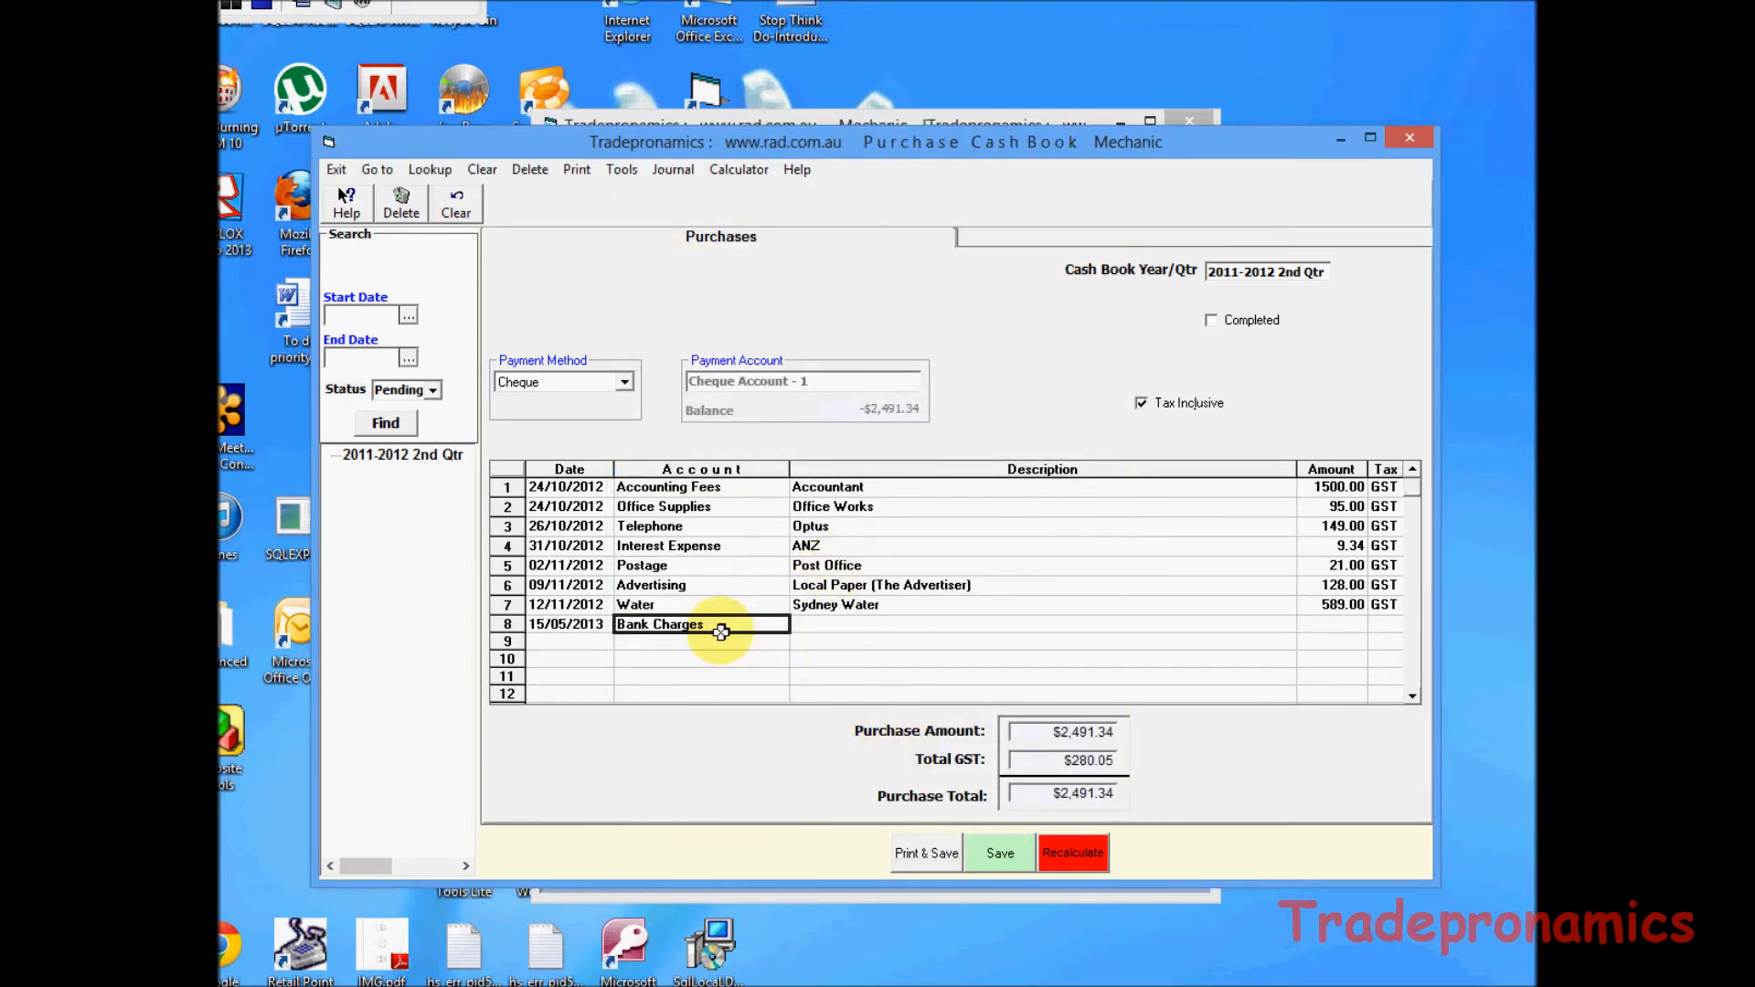
Change row 8's account to Legal Fees, set its amount to 1000.00, and save the cash book.
double_click(722, 630)
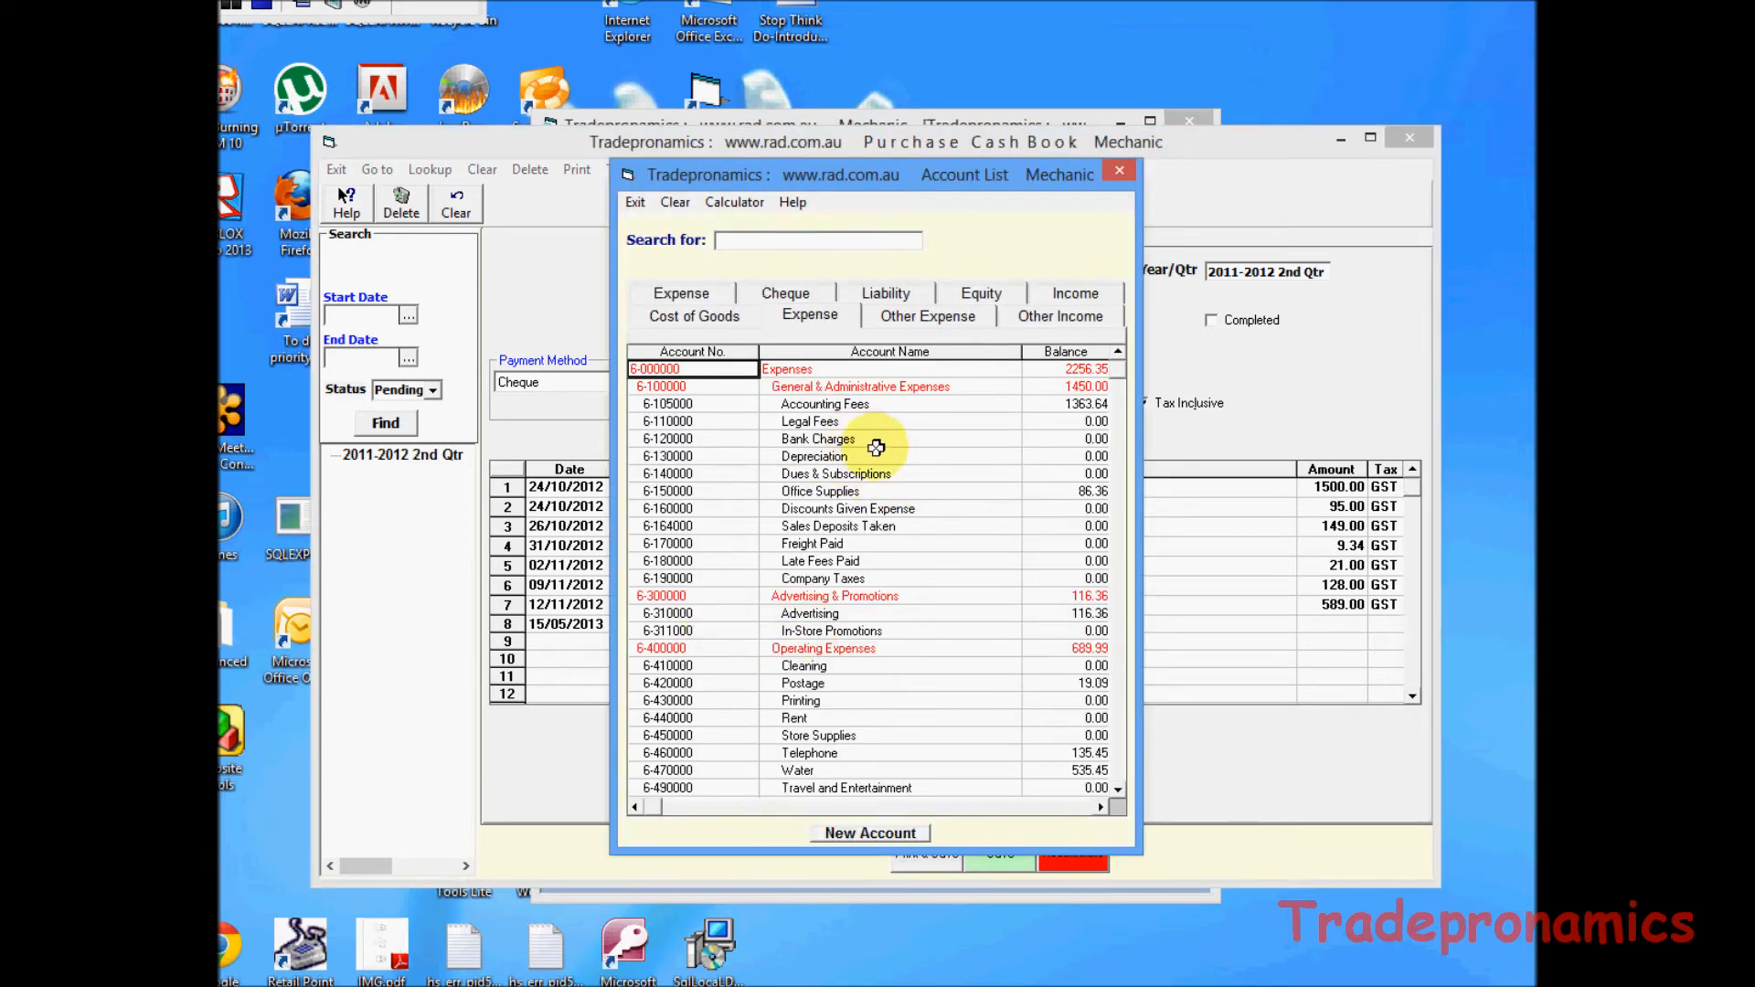
double_click(810, 421)
left_click(824, 621)
left_click(1314, 625)
type("1000.00")
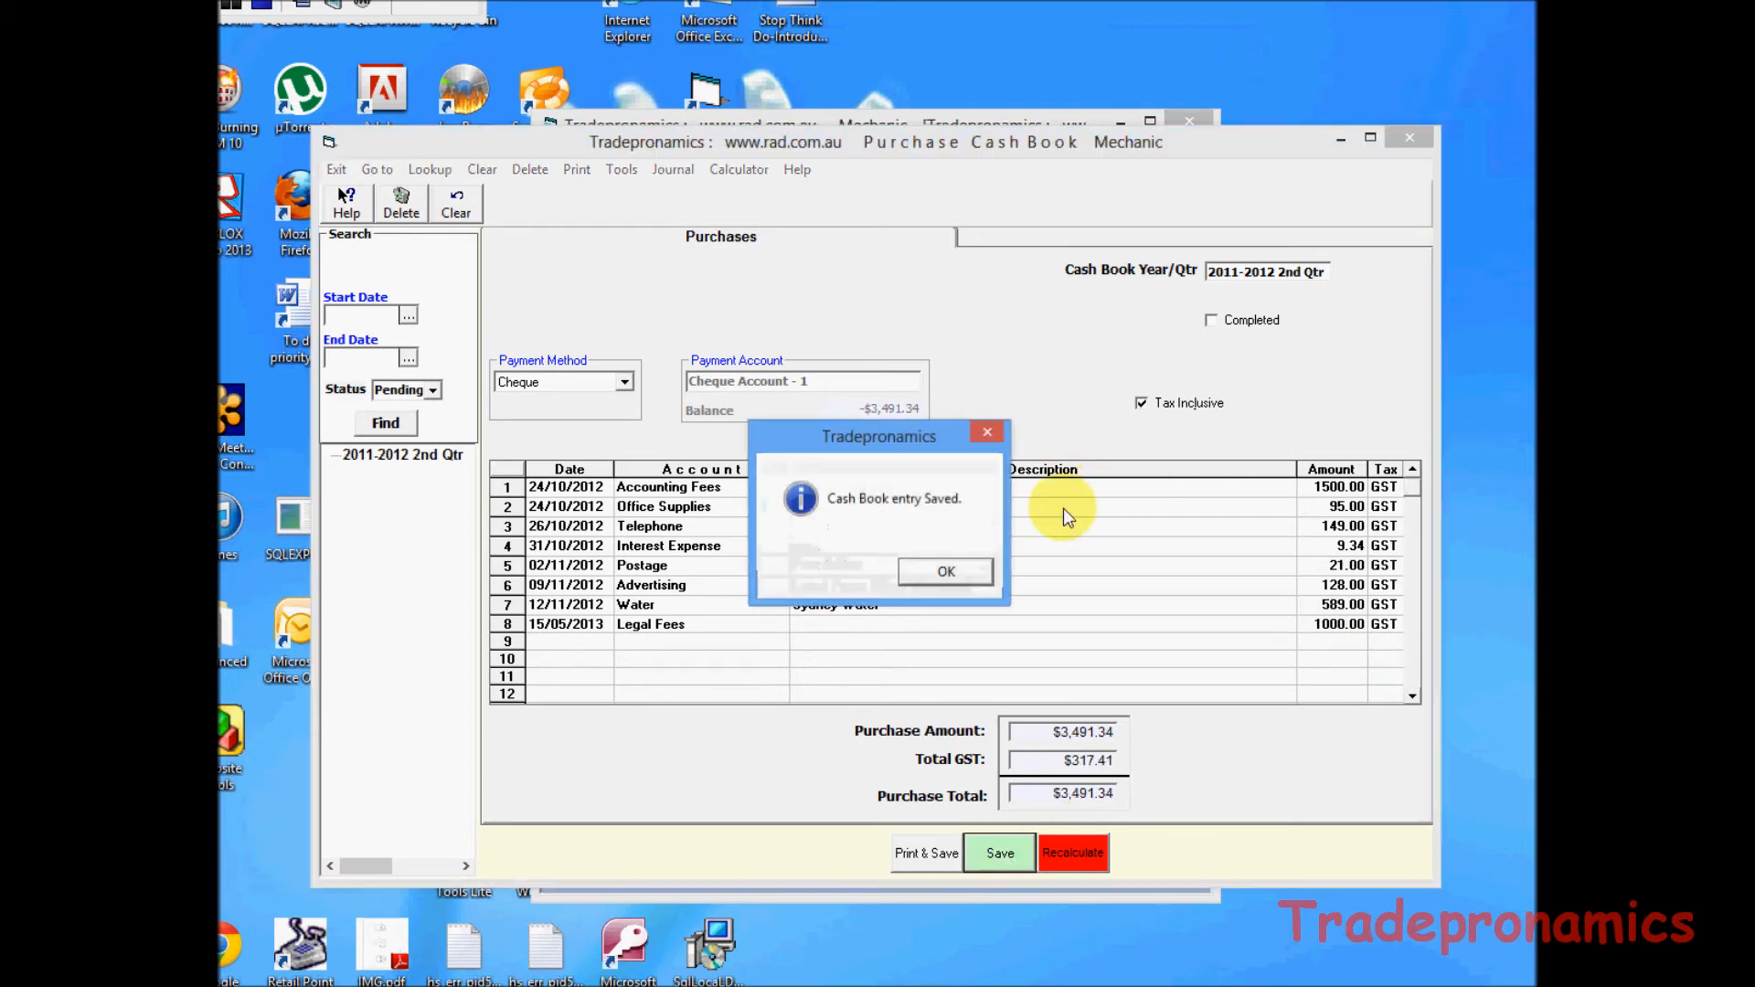
left_click(943, 573)
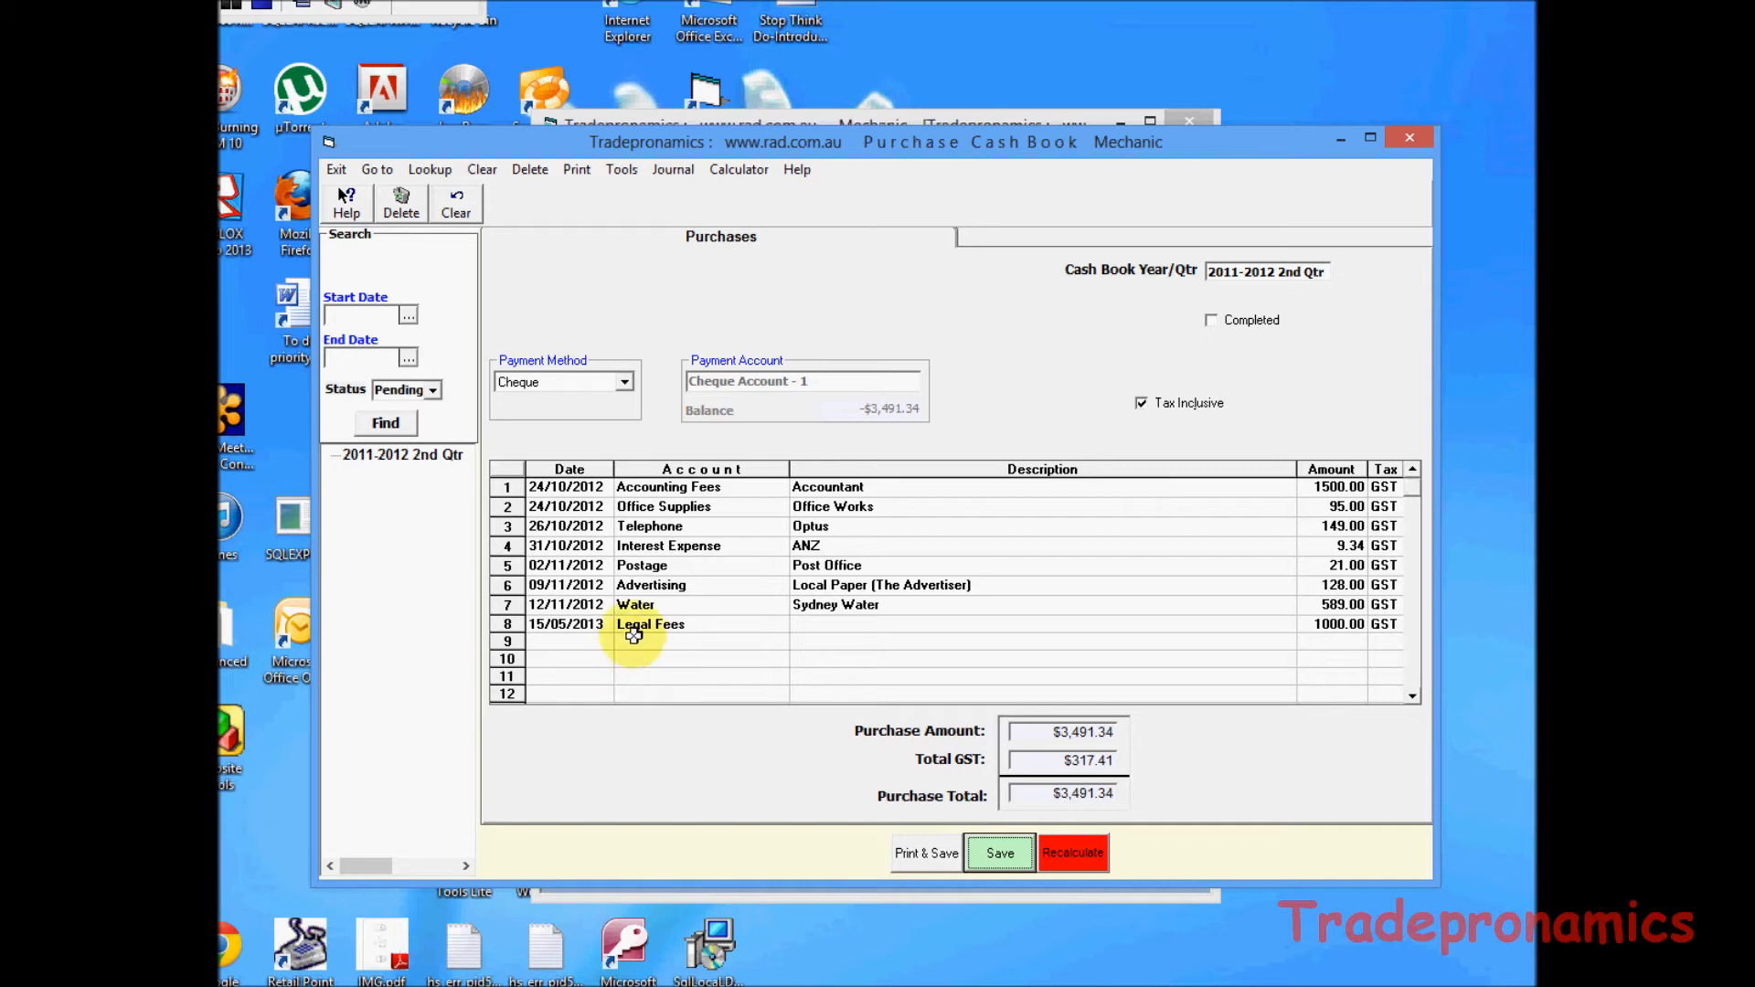
Review the entry dates, preview the printout of this cash book down to its last line, and close the preview.
left_click_drag(566, 507, 574, 601)
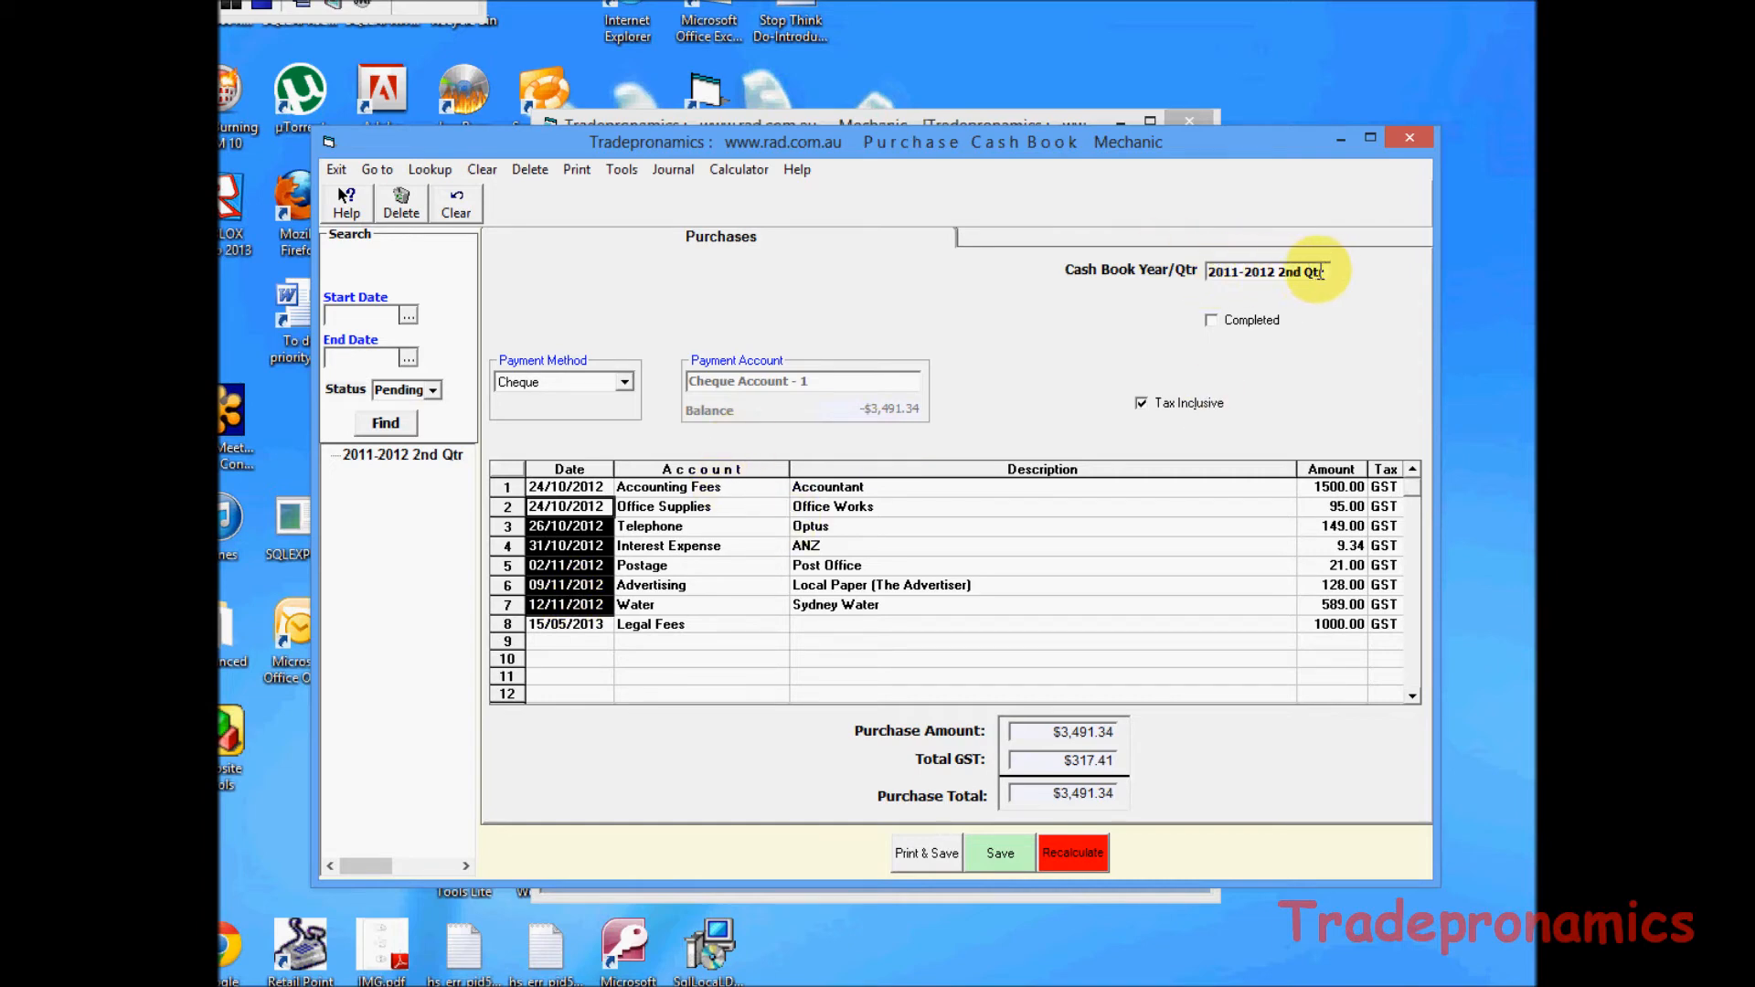
left_click(578, 170)
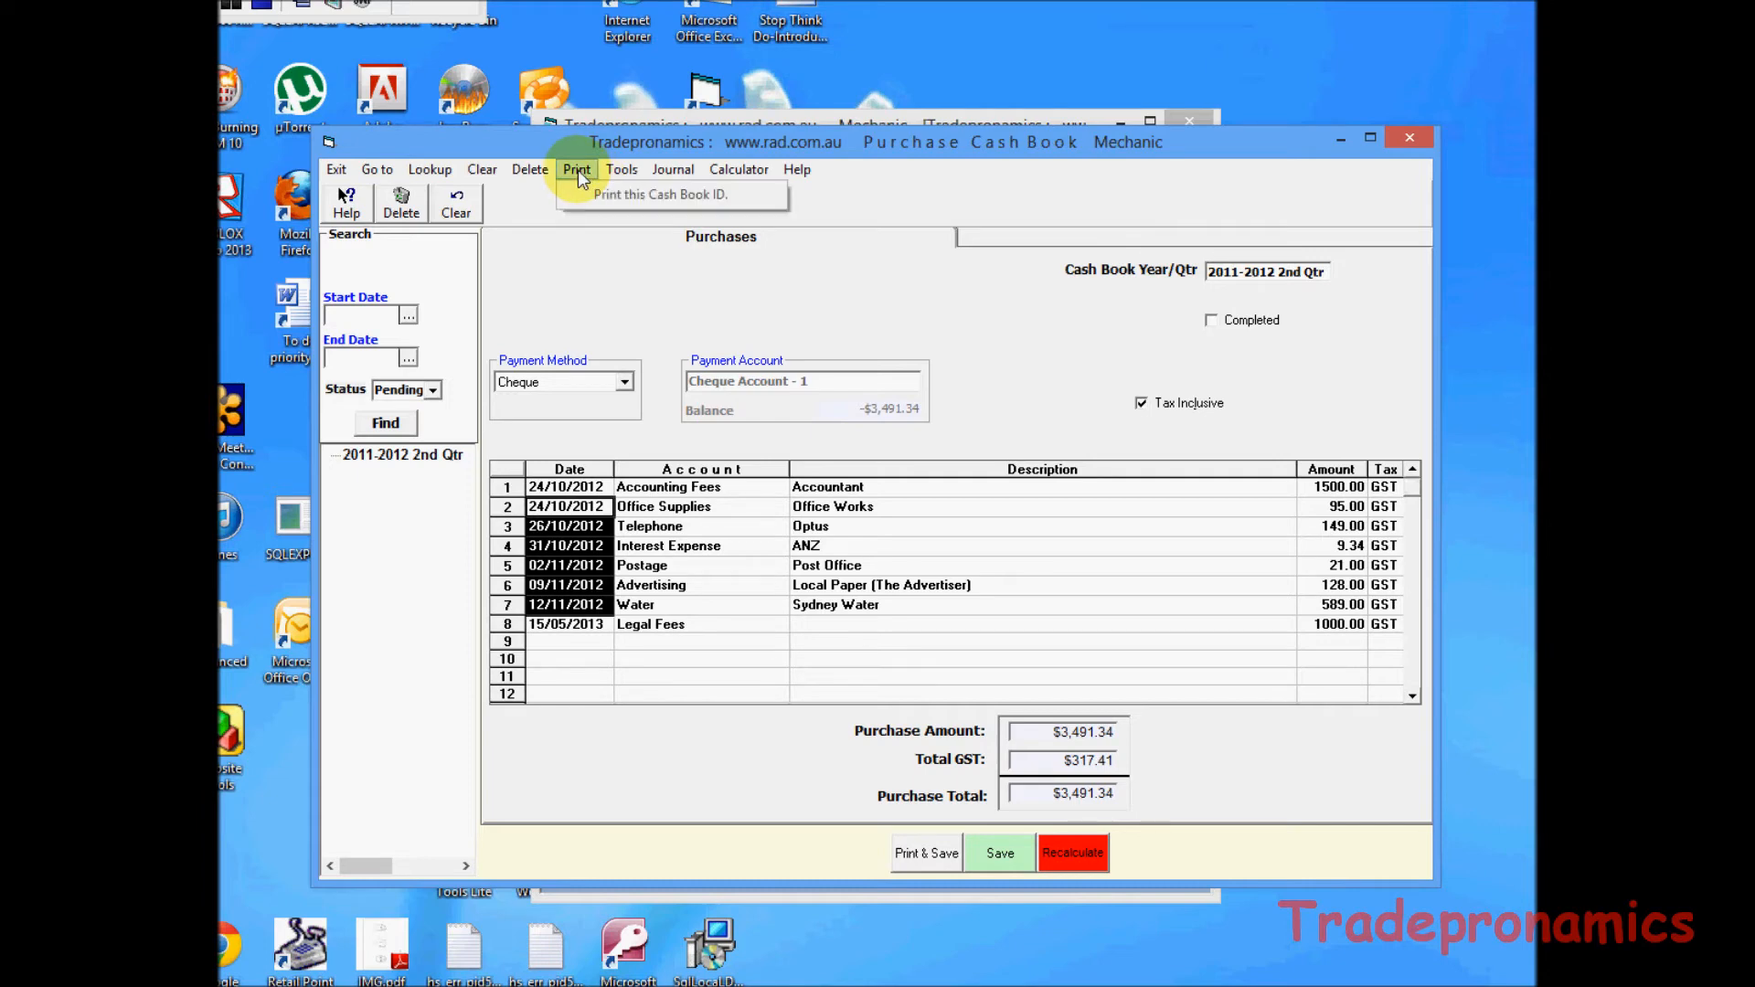
left_click(629, 195)
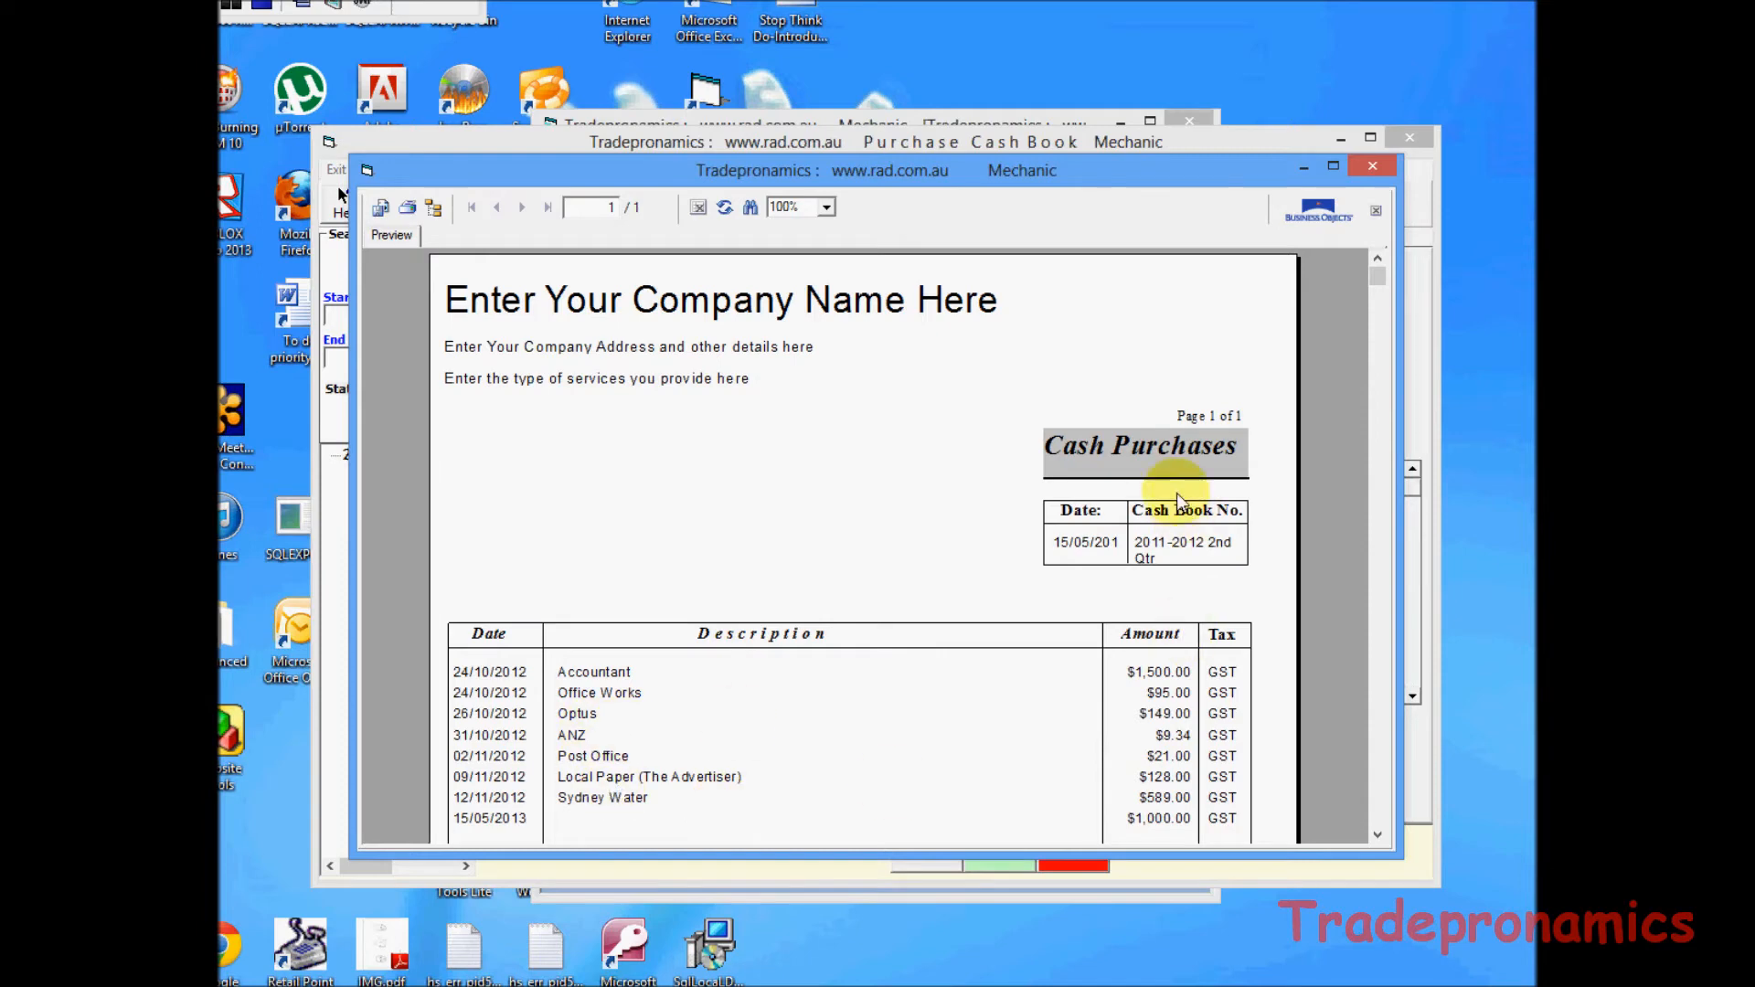
left_click(1377, 836)
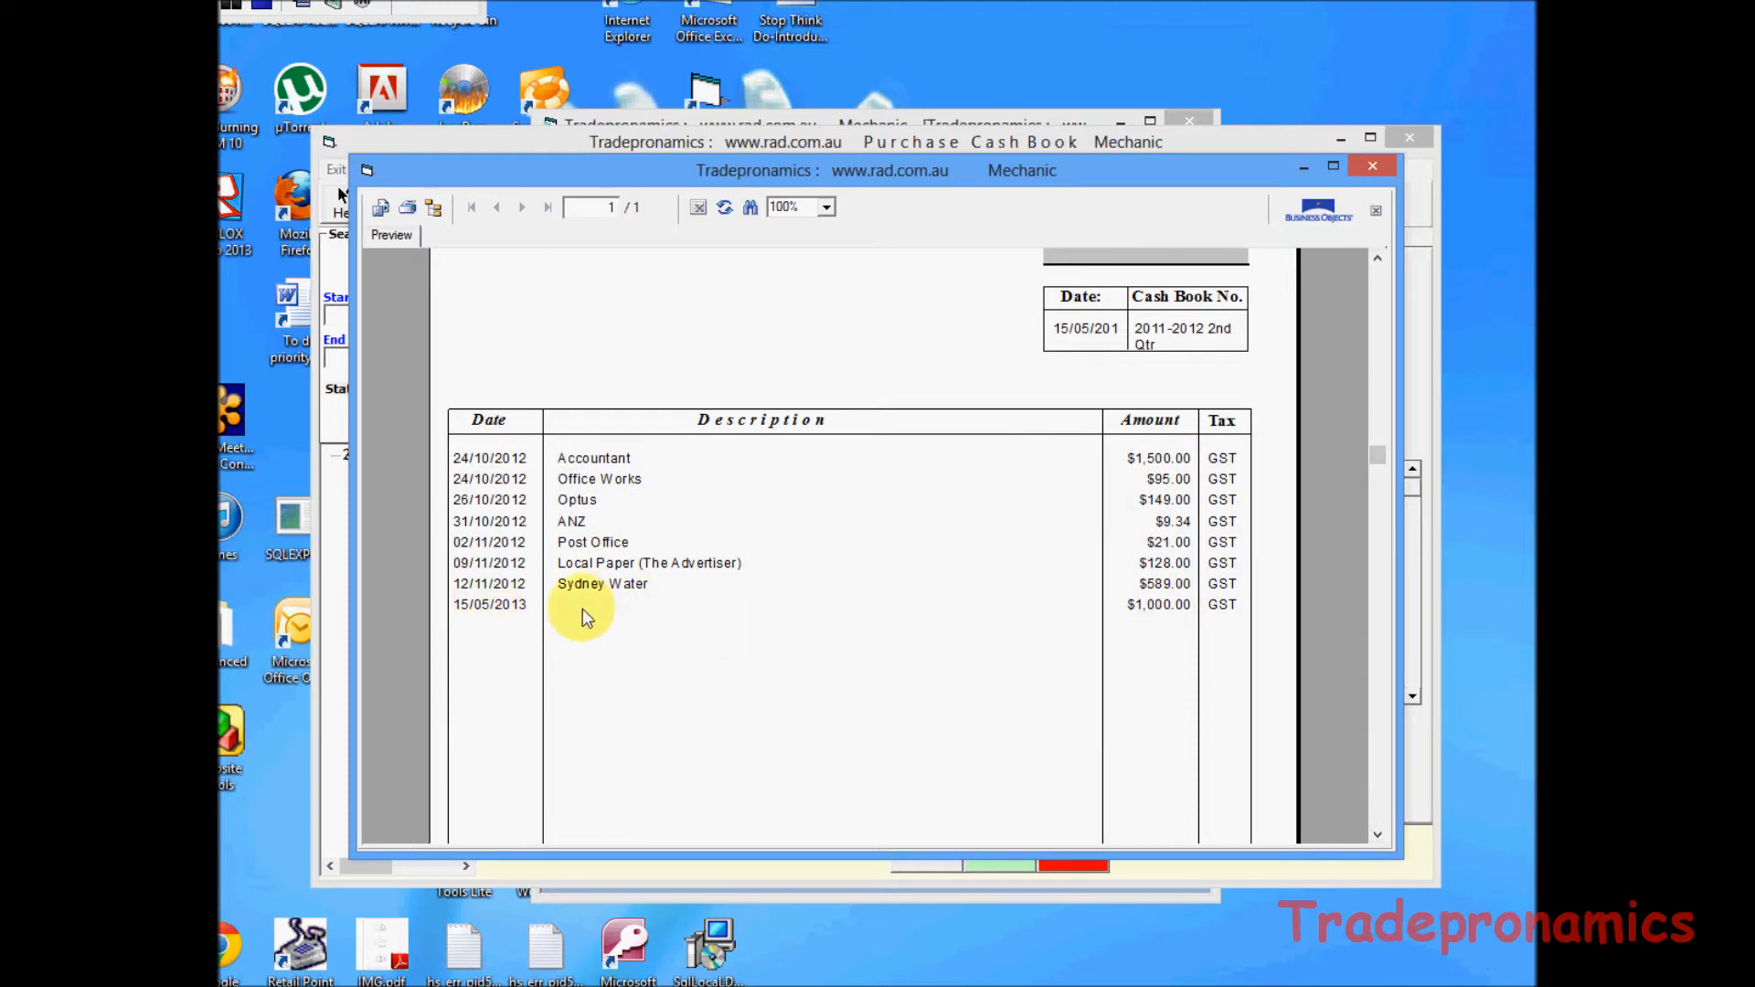
left_click(1373, 170)
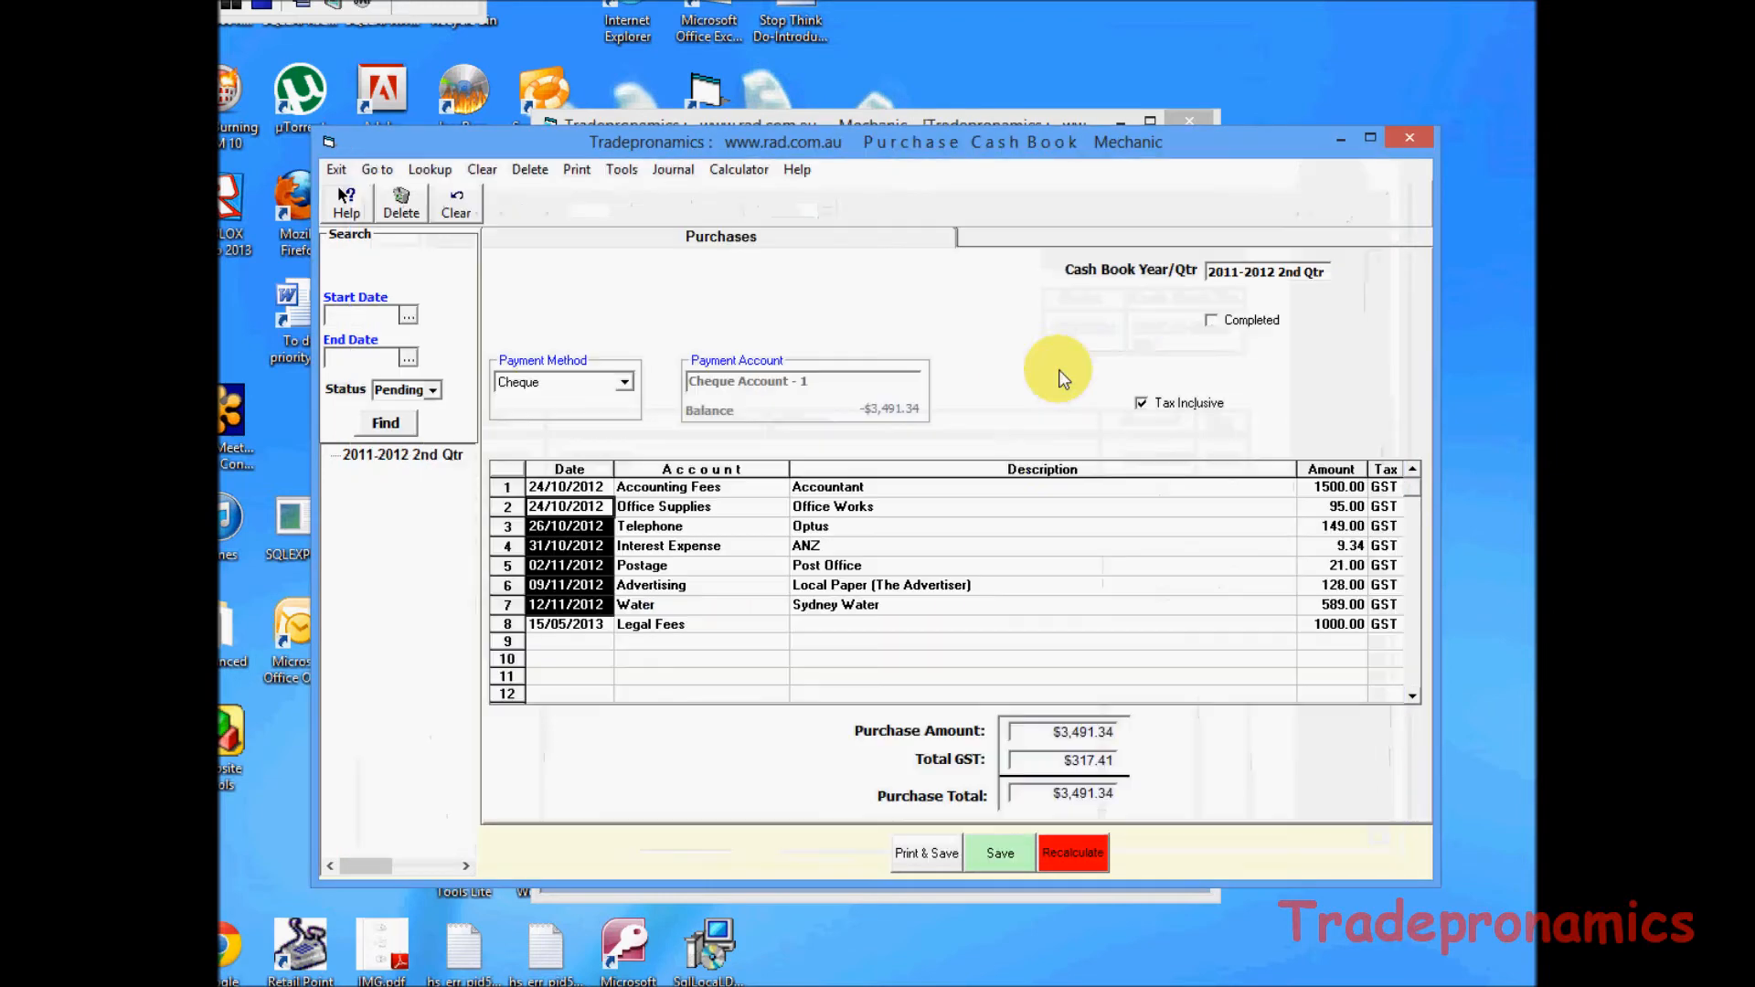
Enter "Lawer" as the description of the Legal Fees entry and save the cash book.
left_click(857, 629)
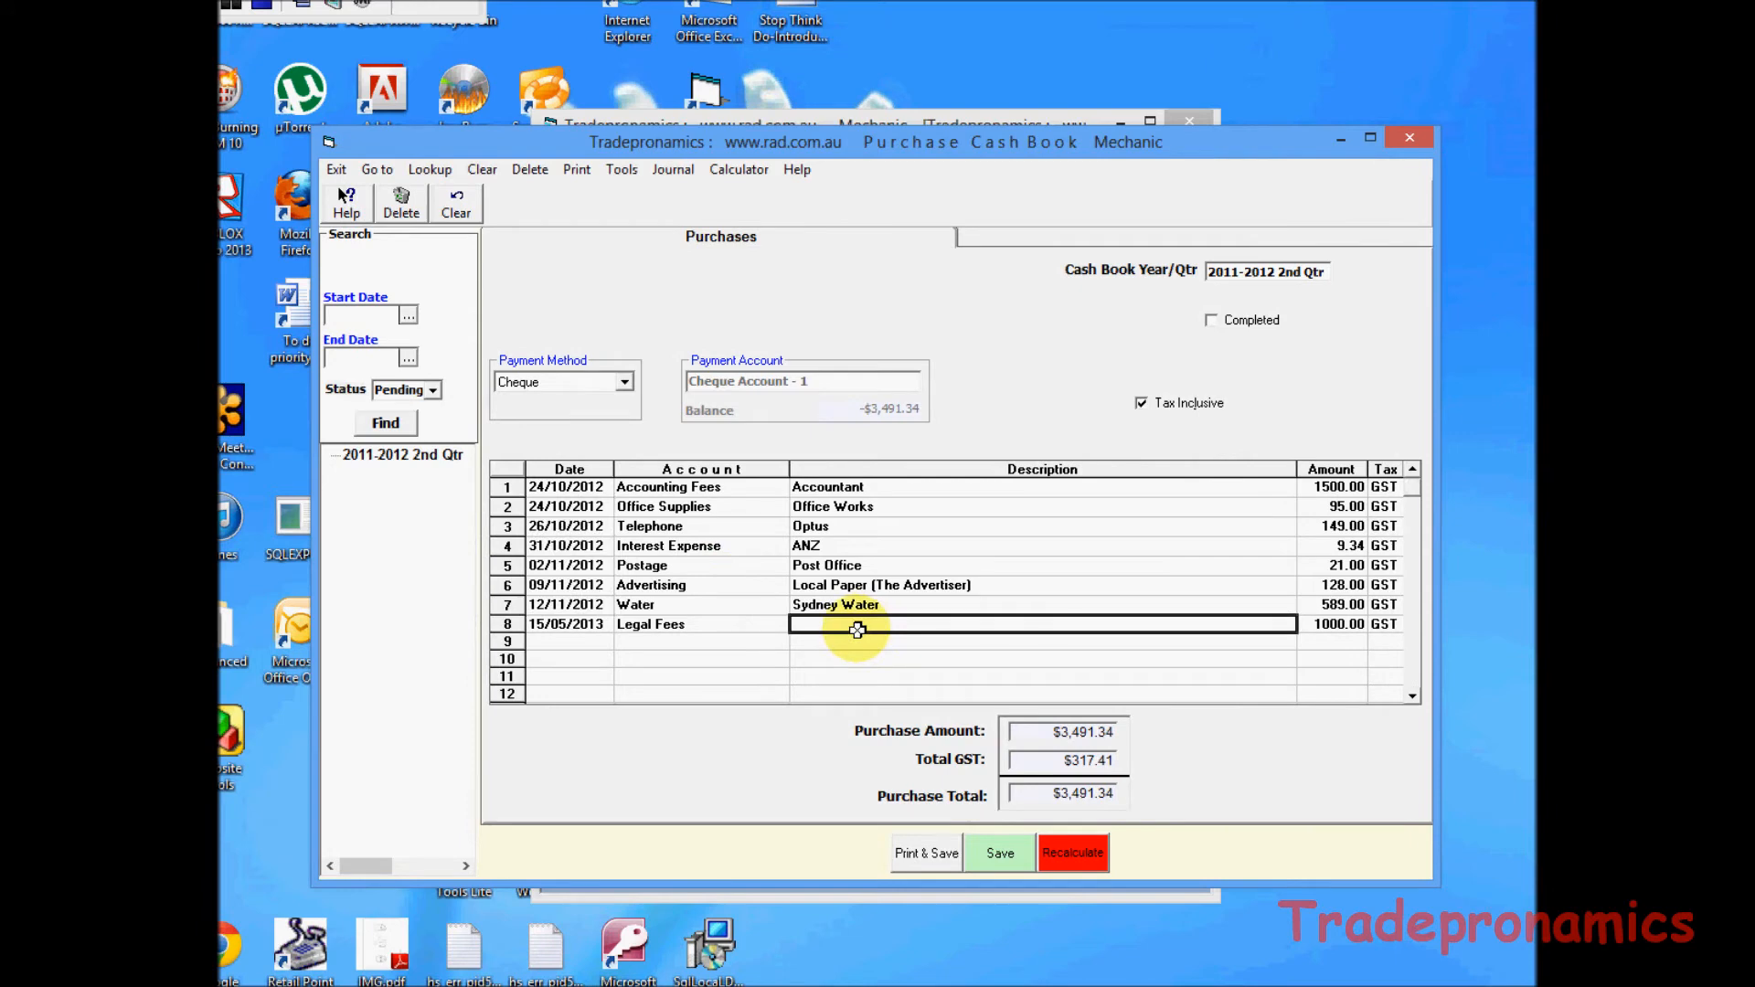
type("La")
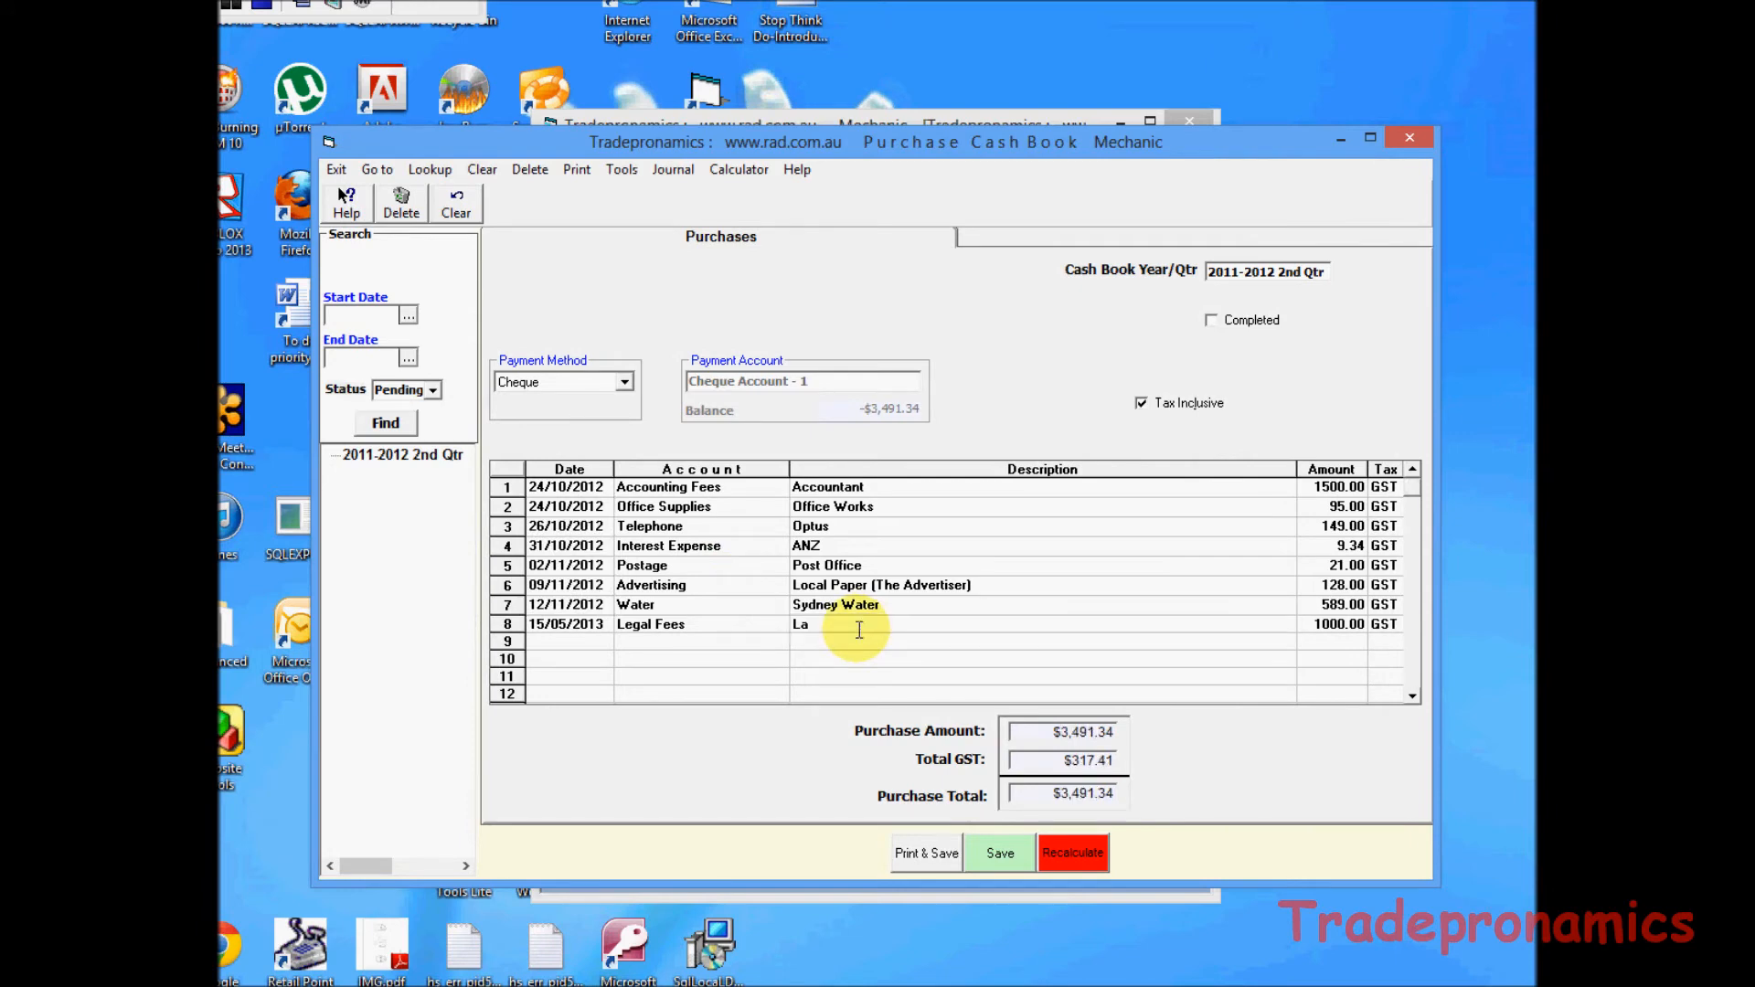
left_click(1001, 854)
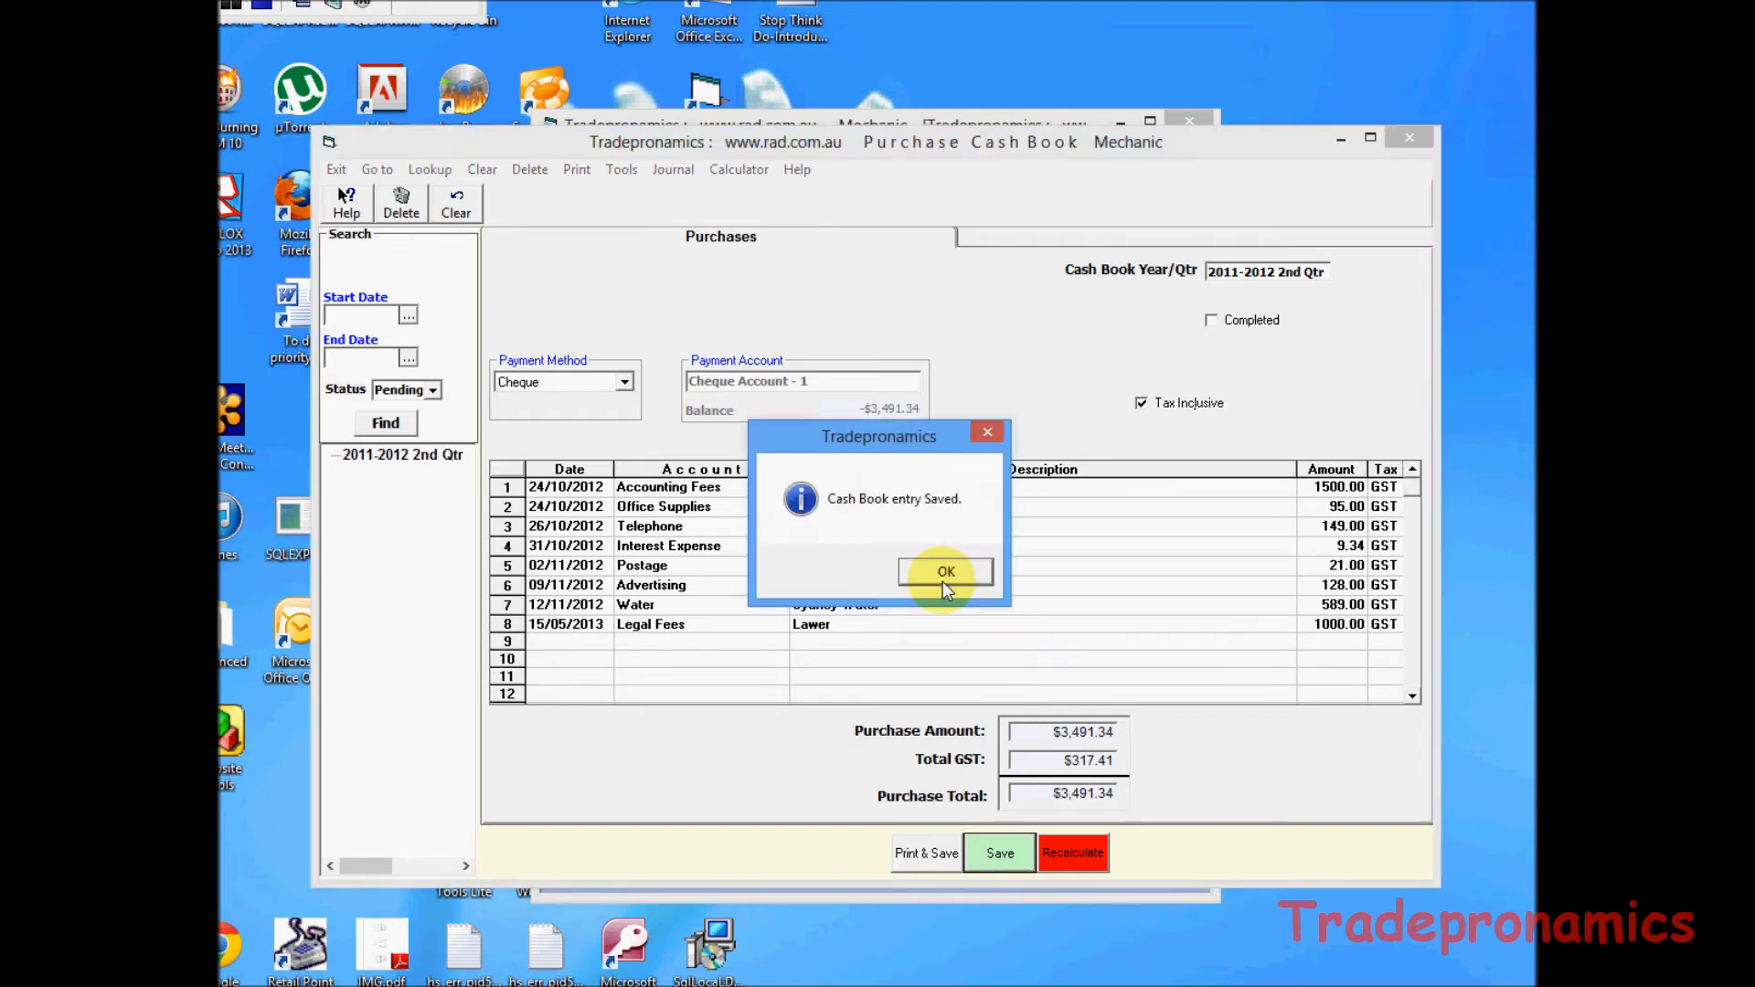
left_click(944, 574)
Preview the printout of the 2011-2012 2nd Qtr purchases cash book down to its totals, close it, and leave the cash book.
left_click(574, 171)
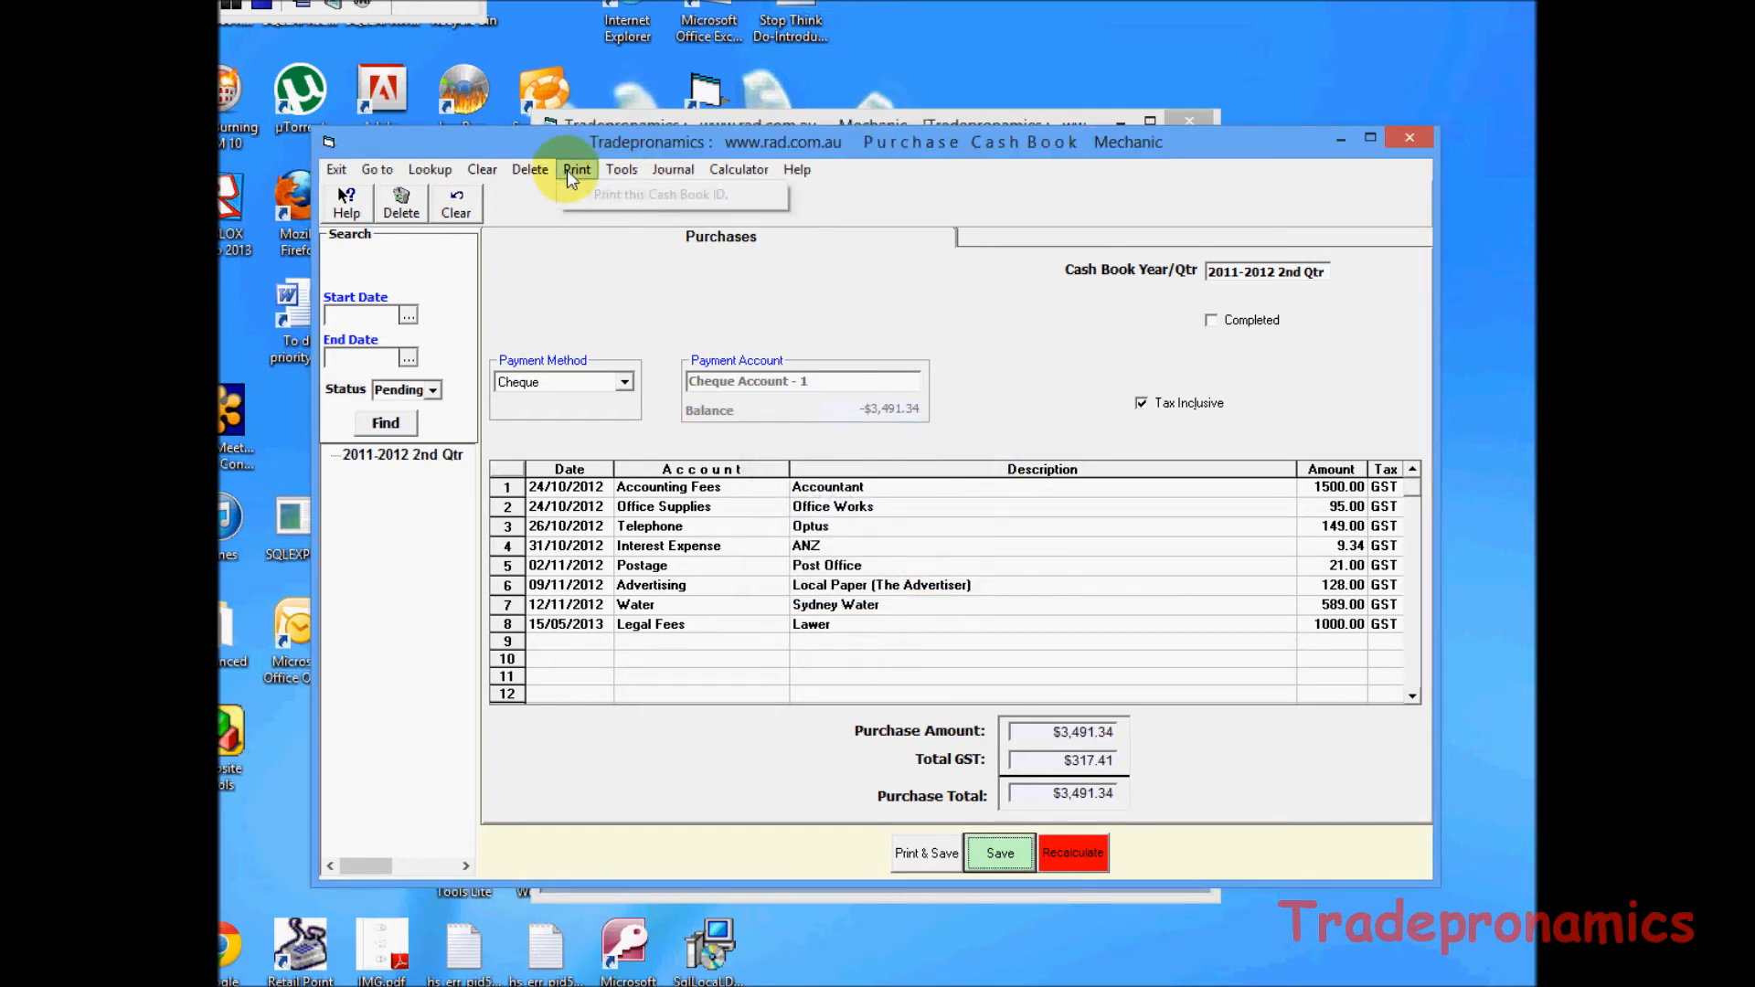
left_click(607, 194)
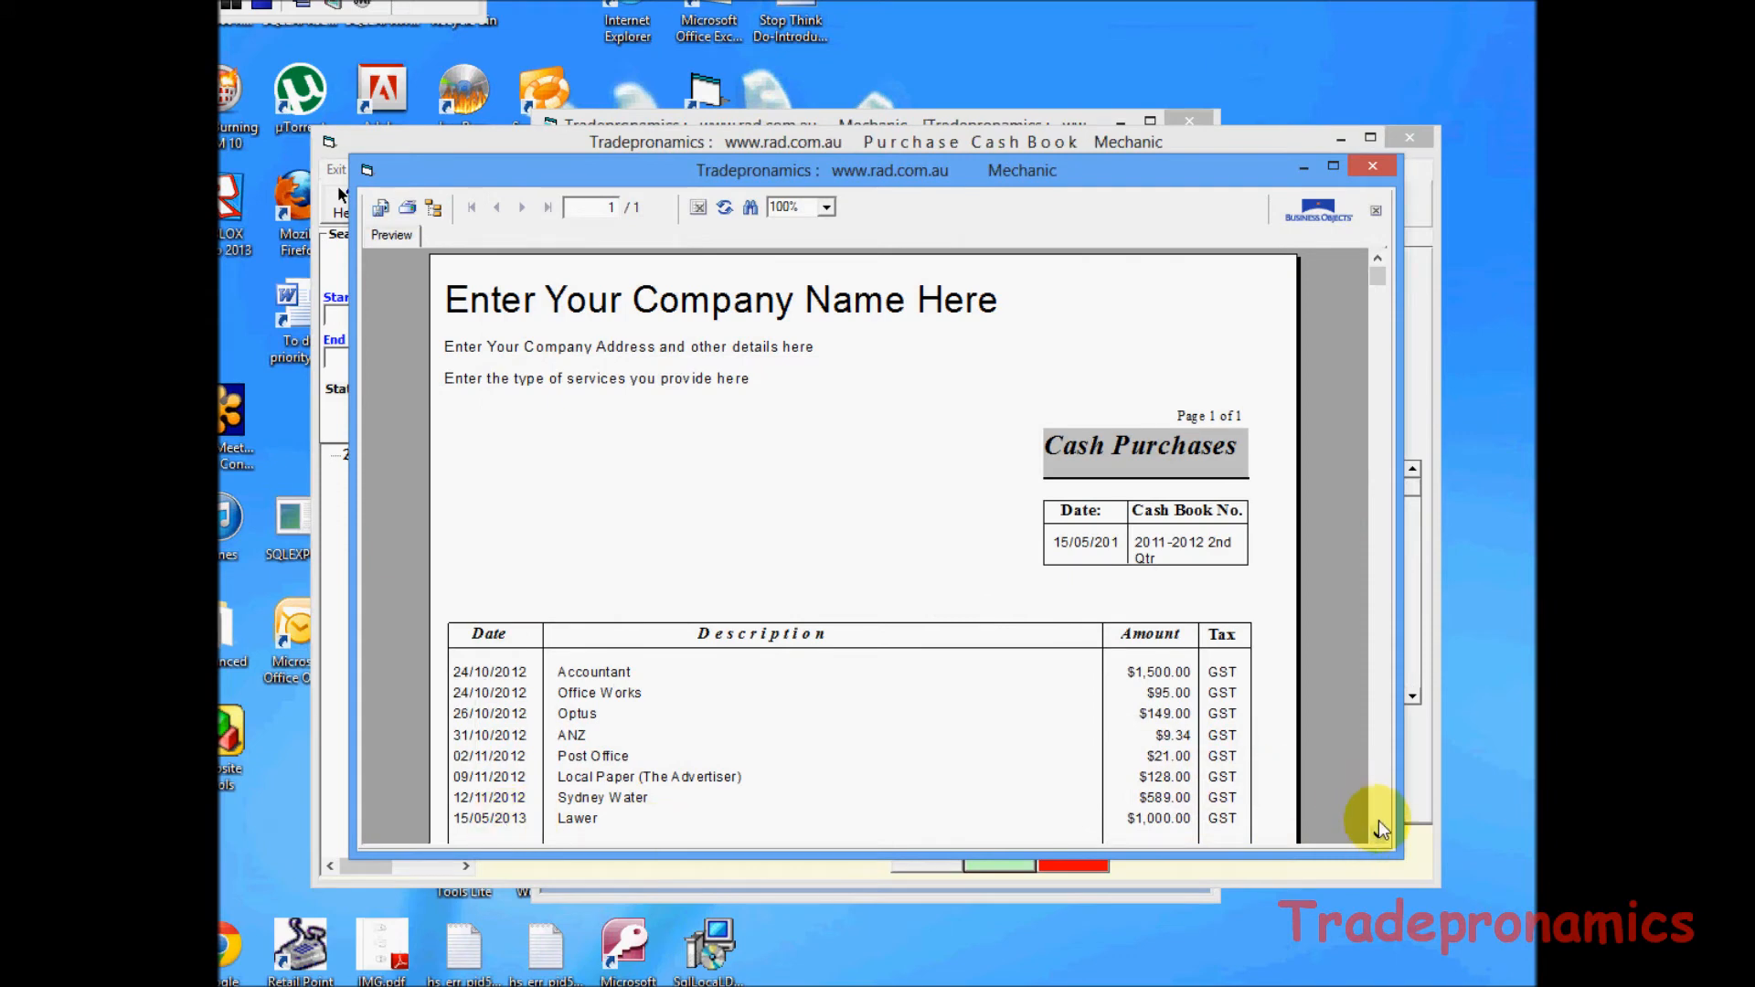
scroll(1377, 835, "down", 10)
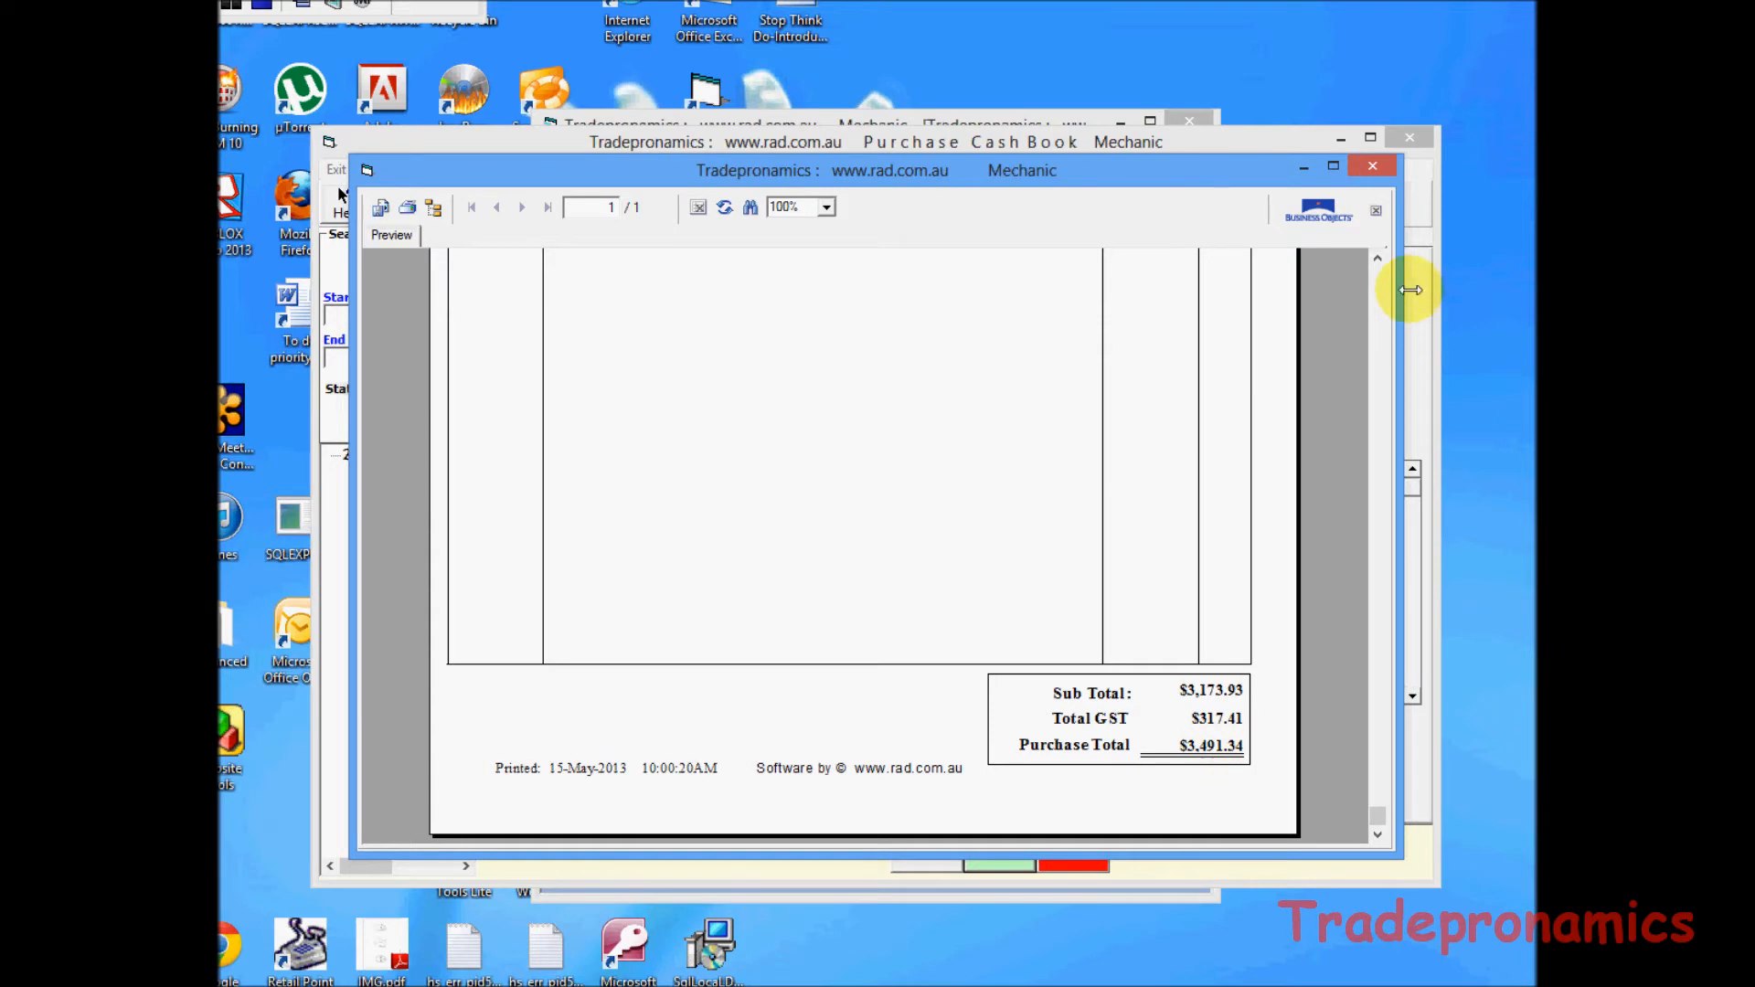
scroll(1380, 289, "up", 10)
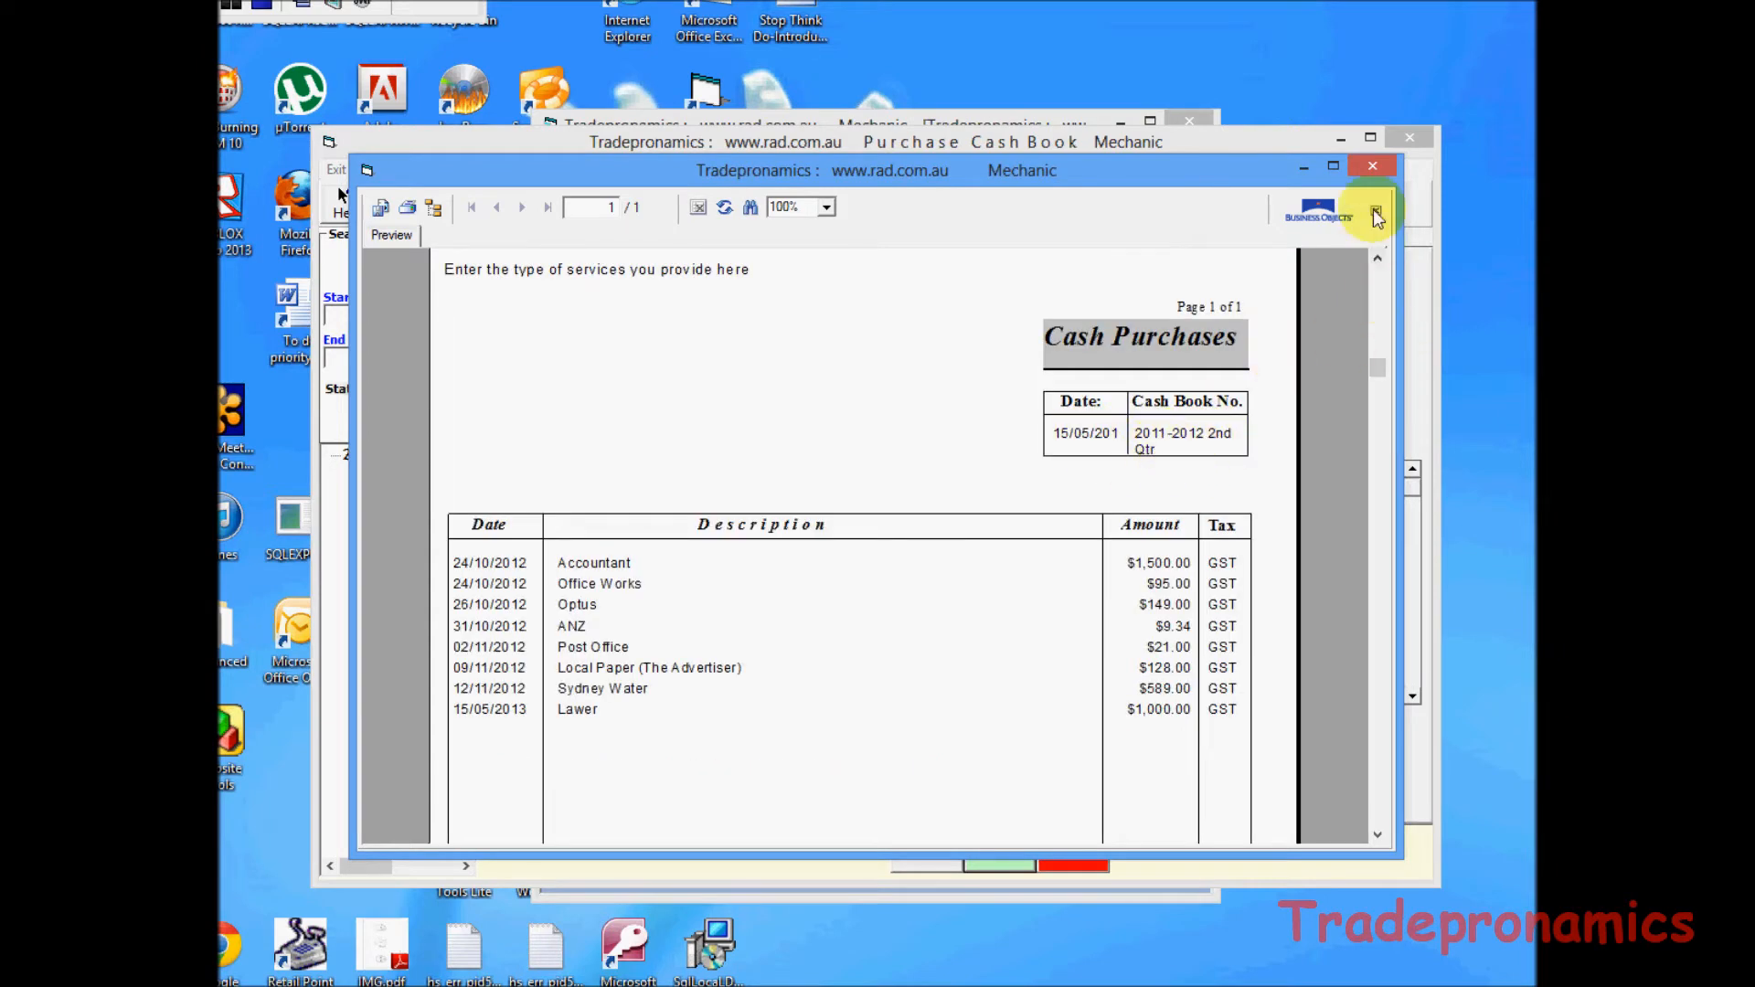
left_click(1377, 168)
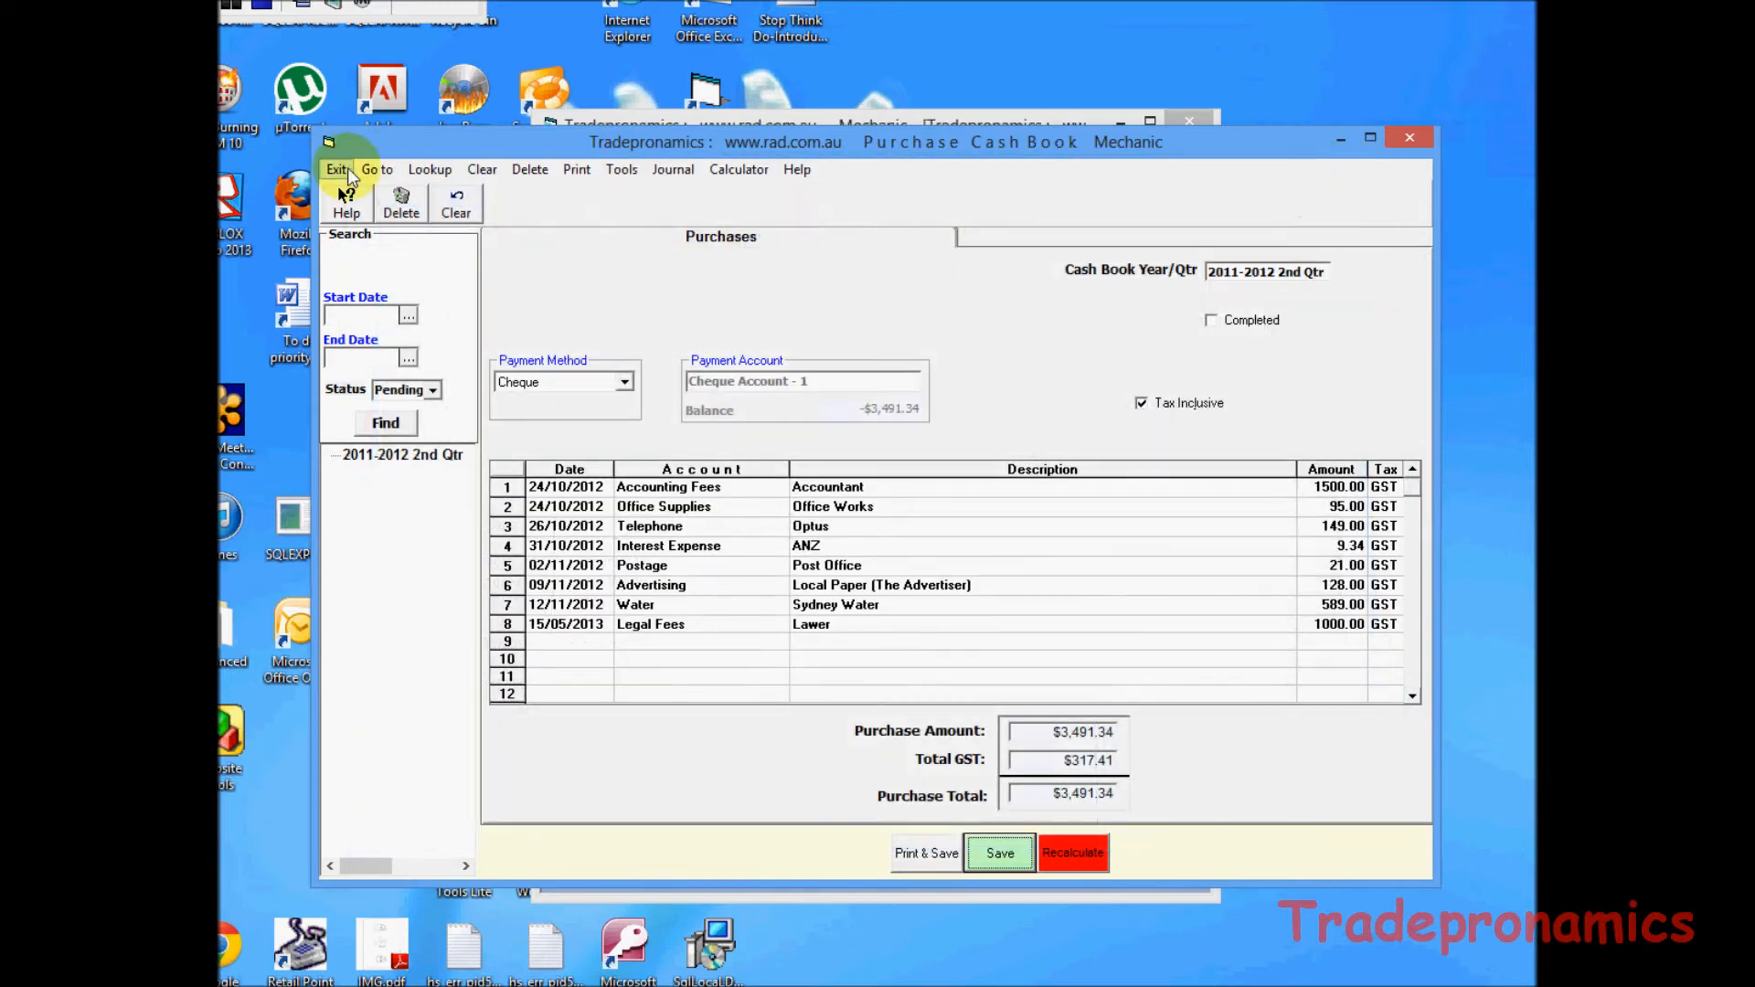
left_click(337, 170)
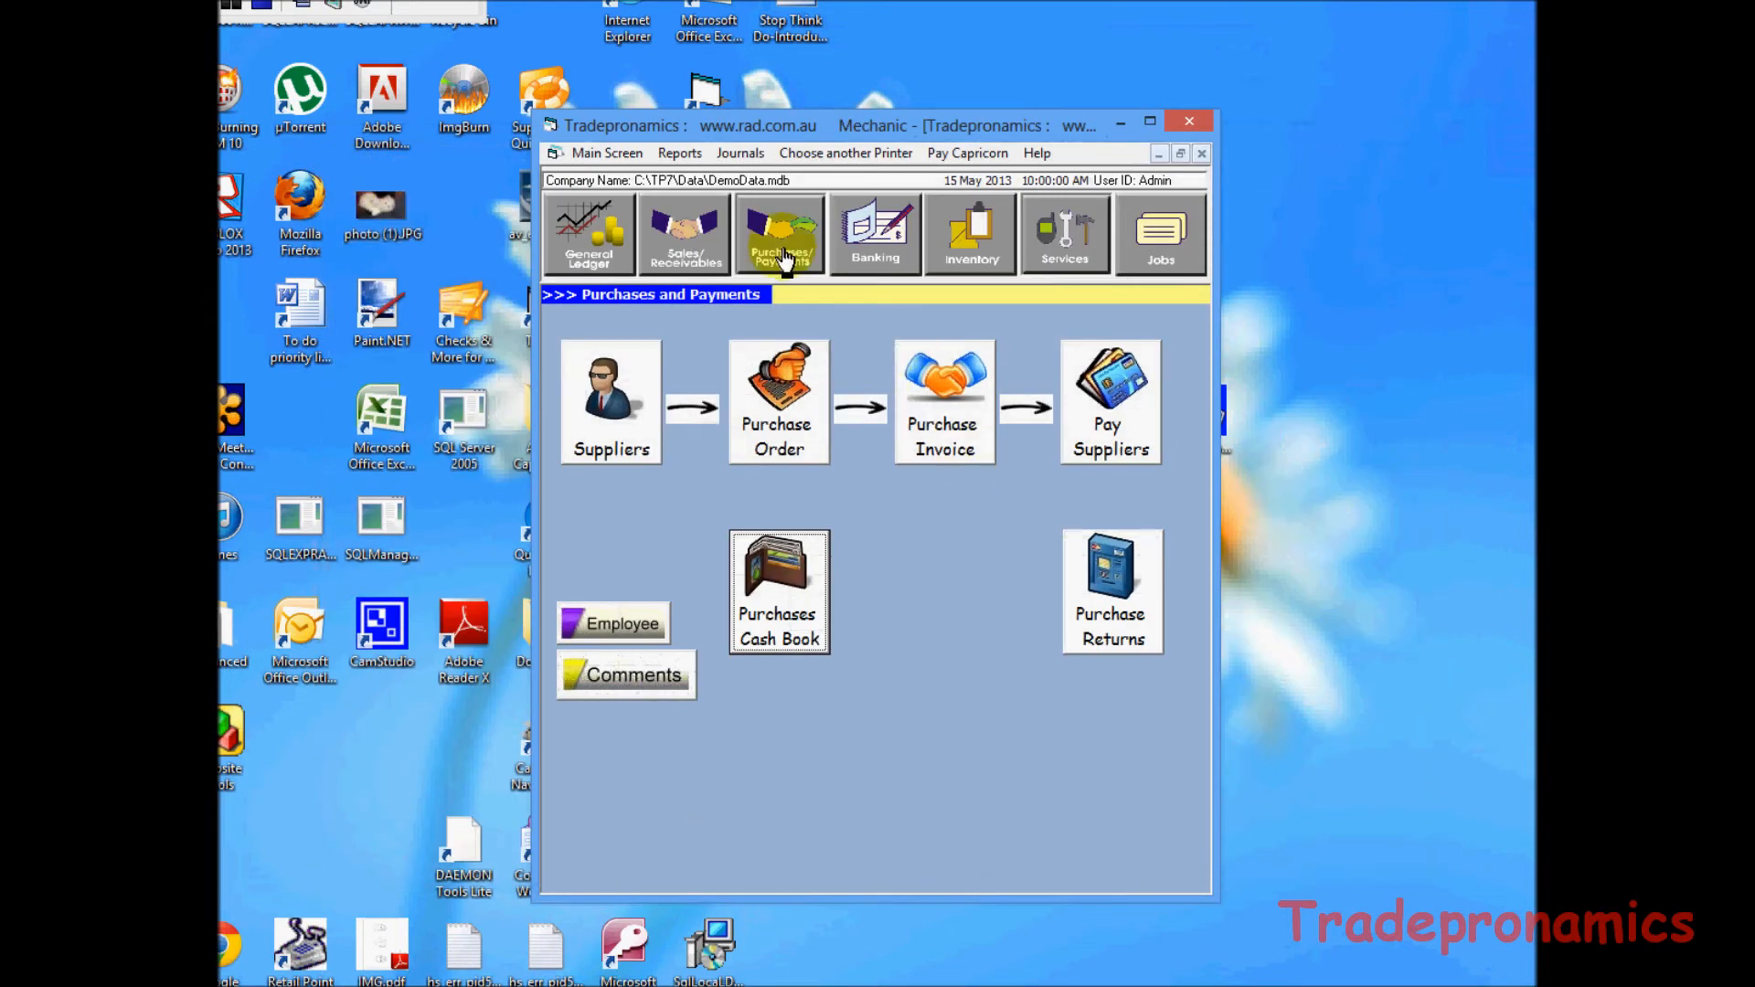
Open the Sales Register and search all sales from a start date of 01/05/2012.
left_click(680, 244)
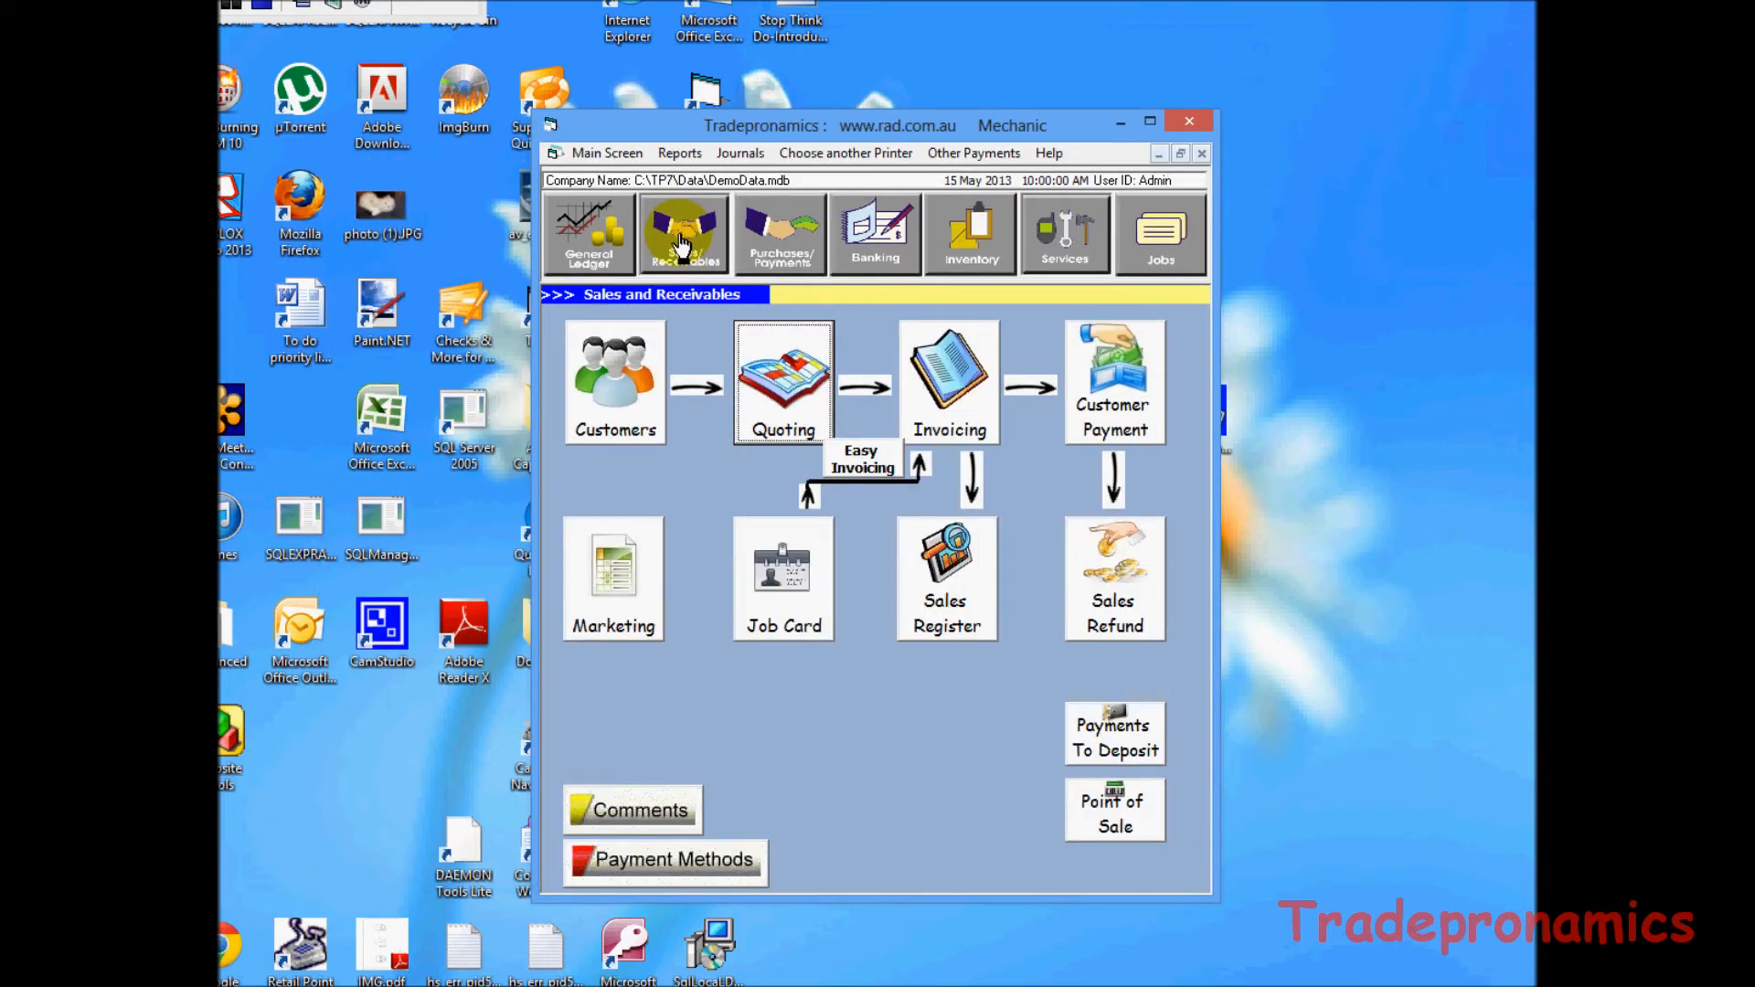
left_click(933, 549)
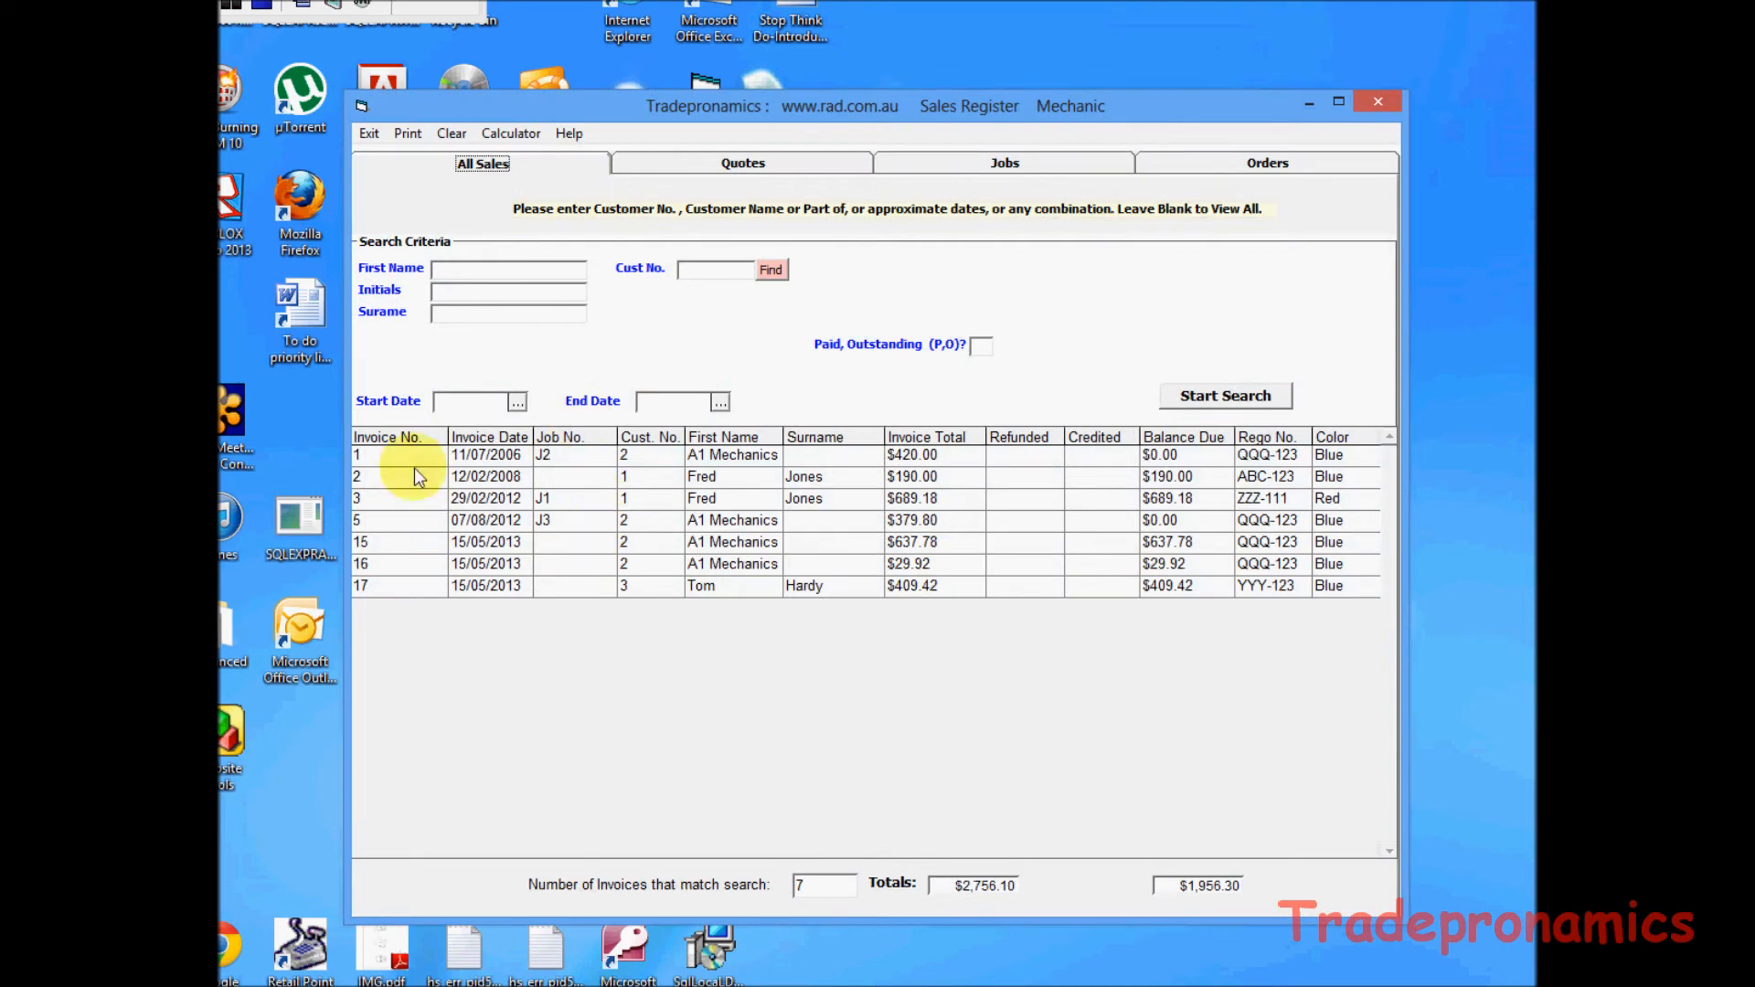
left_click(517, 403)
left_click(641, 224)
left_click(642, 225)
left_click(710, 224)
double_click(575, 271)
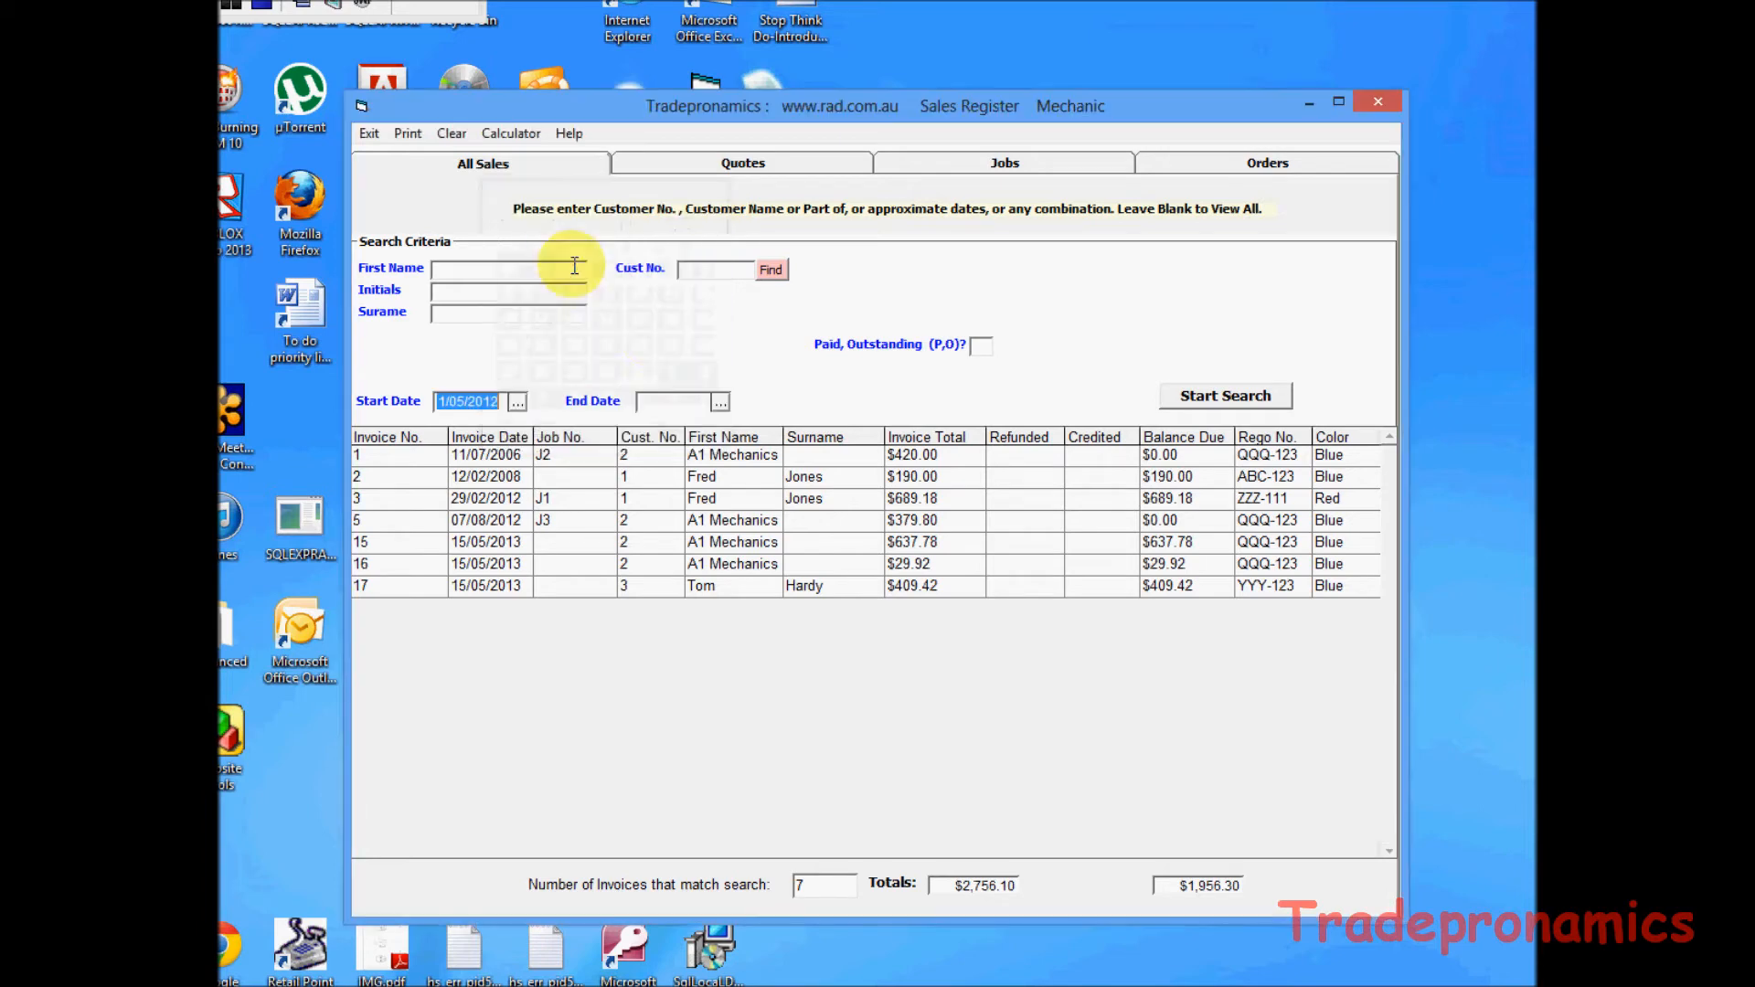
left_click(1226, 399)
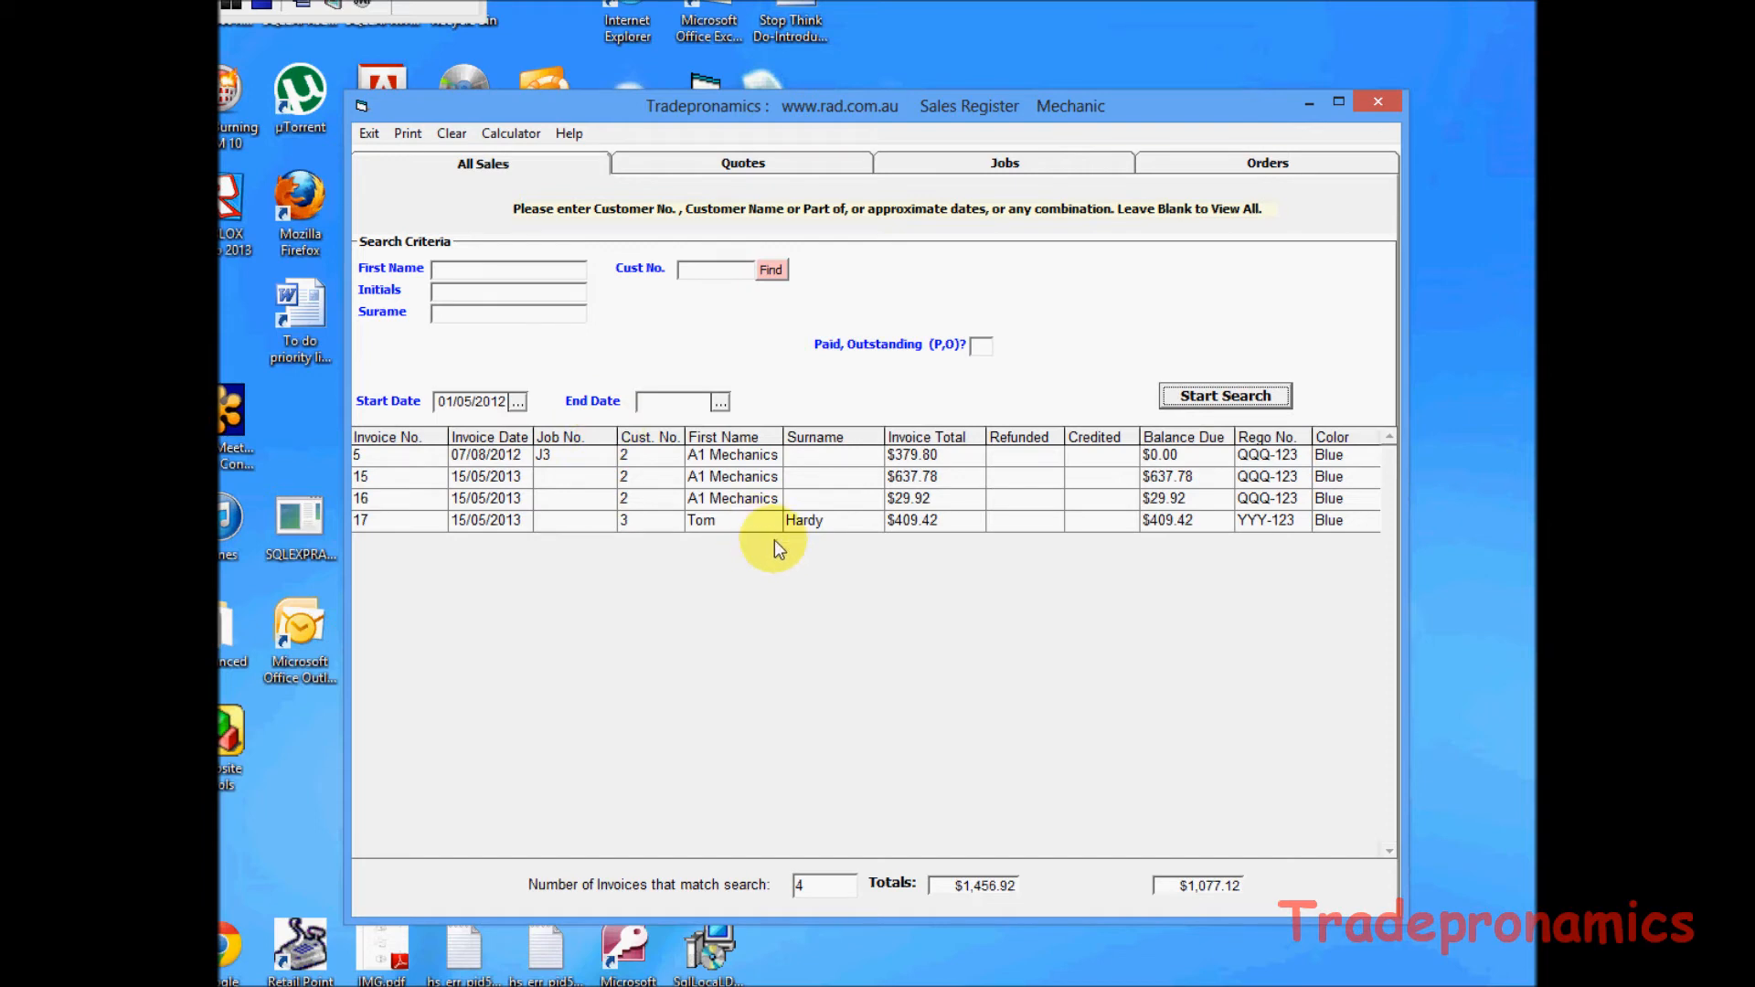
Preview the printout of the filtered sales register, check its totals, and leave the register.
left_click(409, 134)
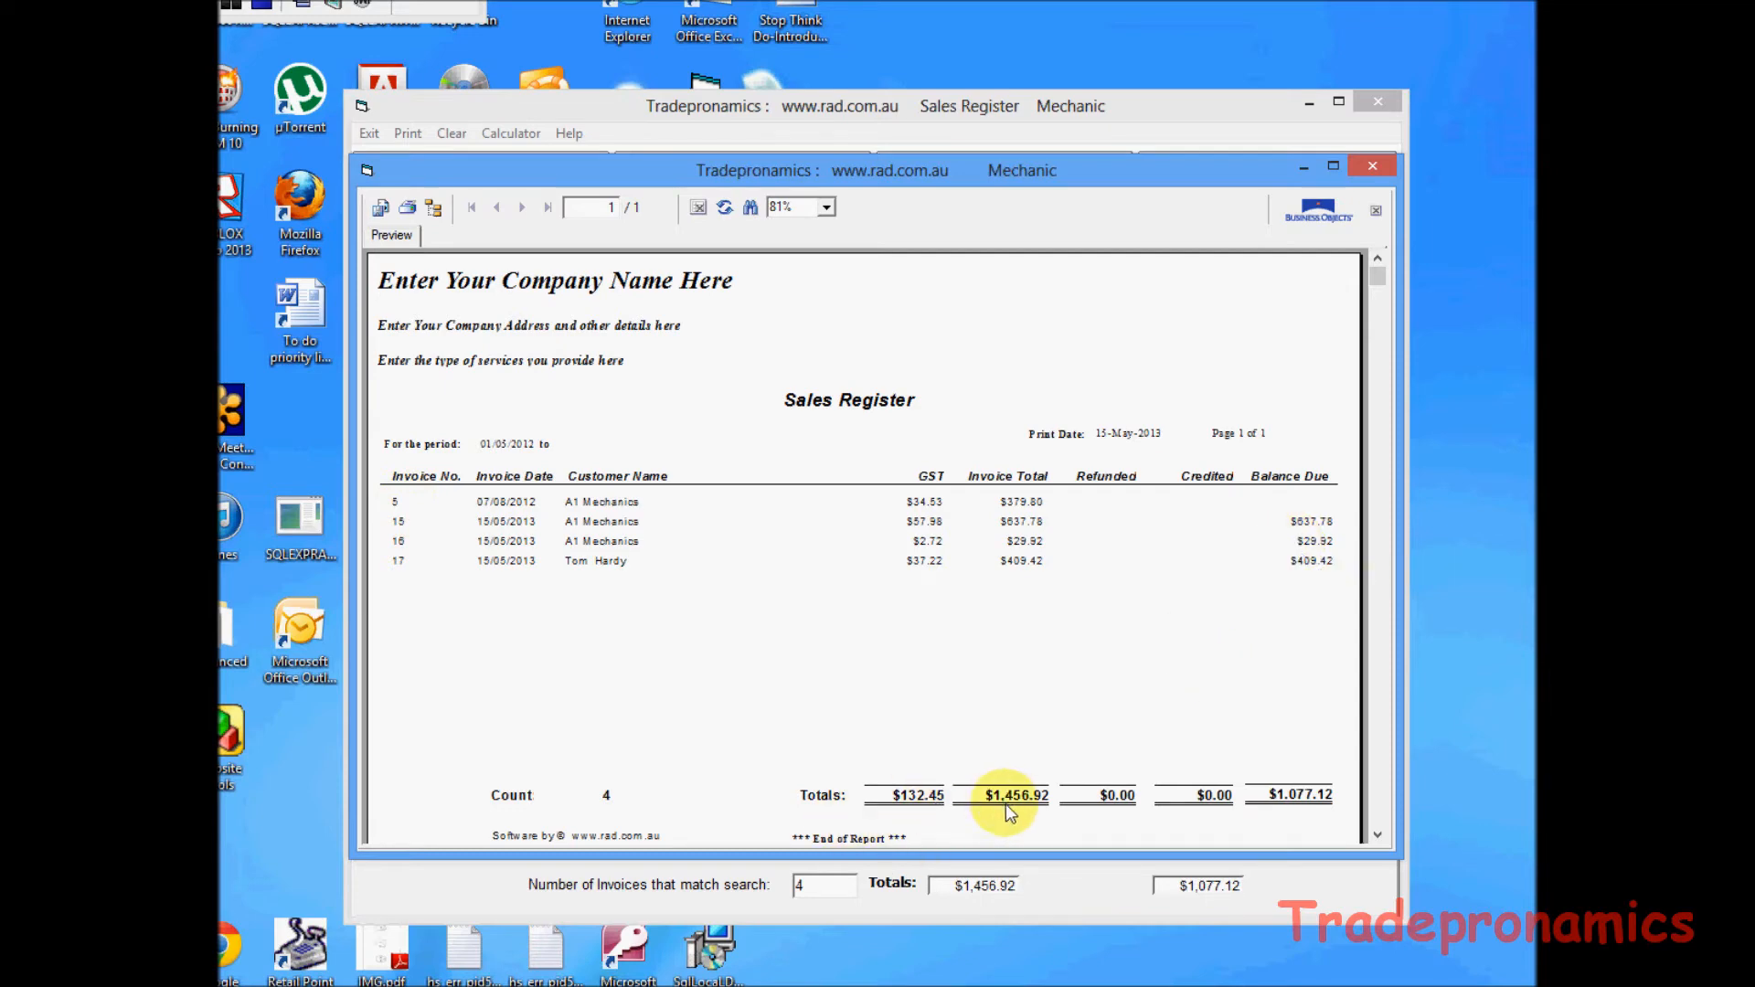
left_click(1373, 167)
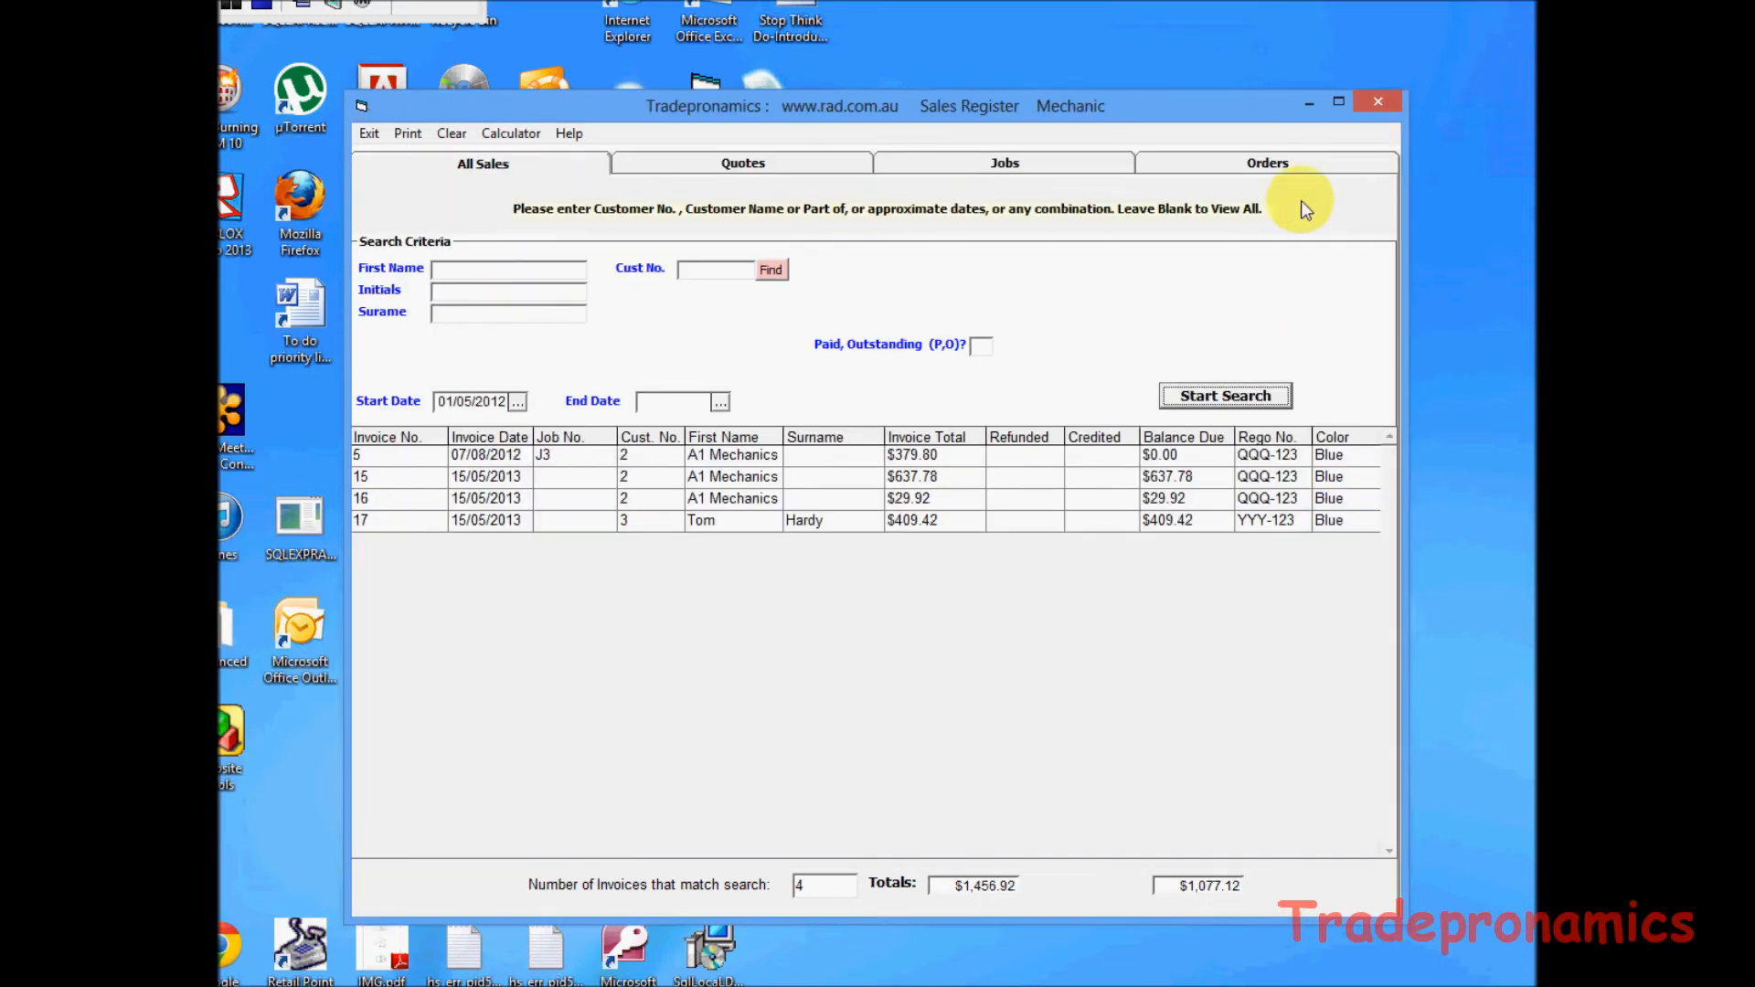
left_click(367, 133)
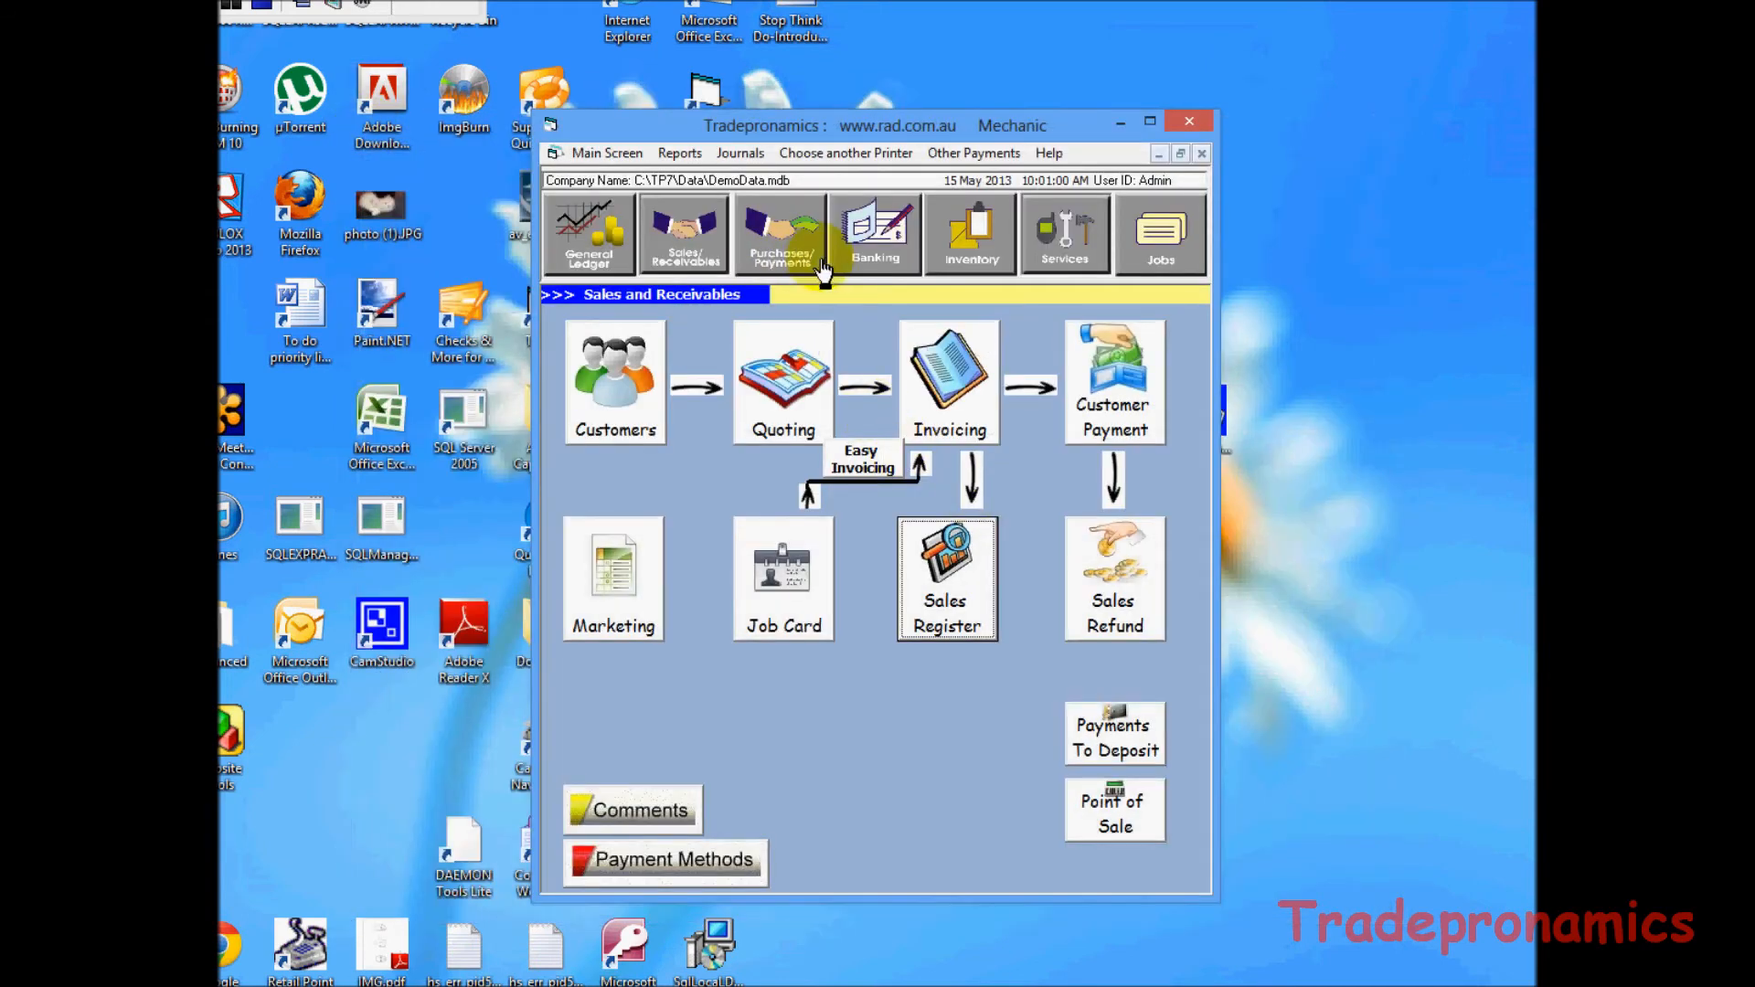
Reopen the Purchases Cash Book, load 2011-2012 2nd Qtr, and review the totals in its printout preview.
left_click(781, 245)
left_click(790, 604)
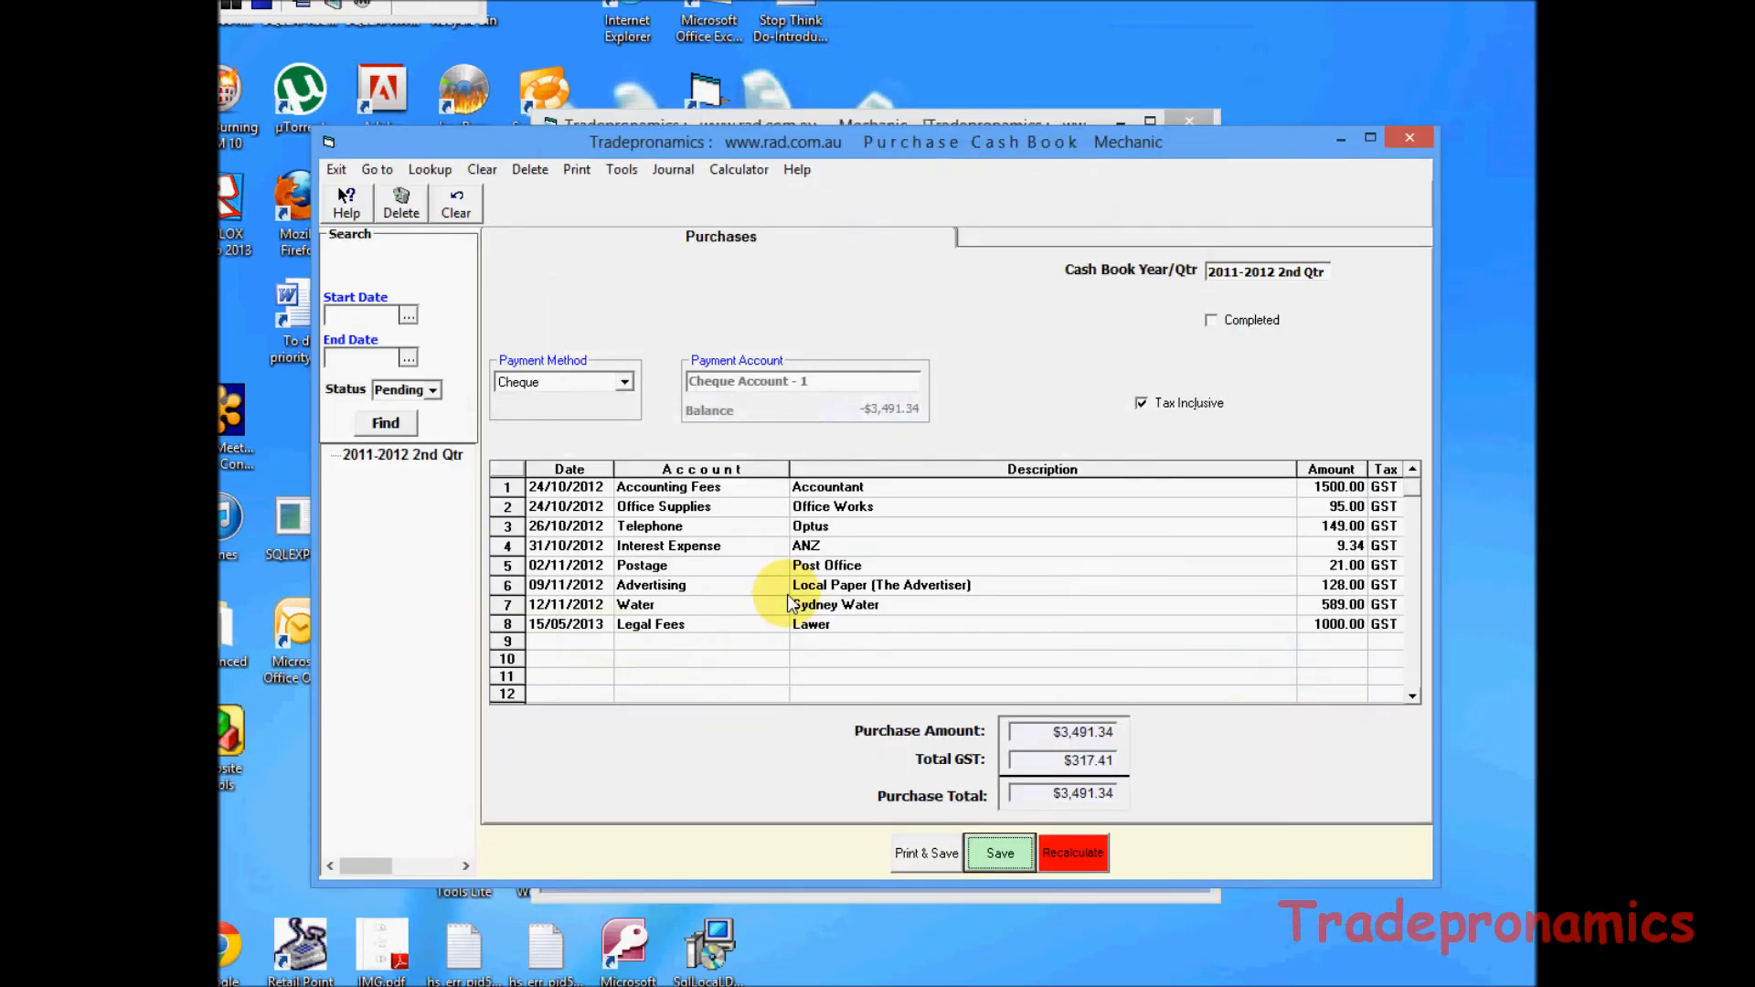
left_click(430, 458)
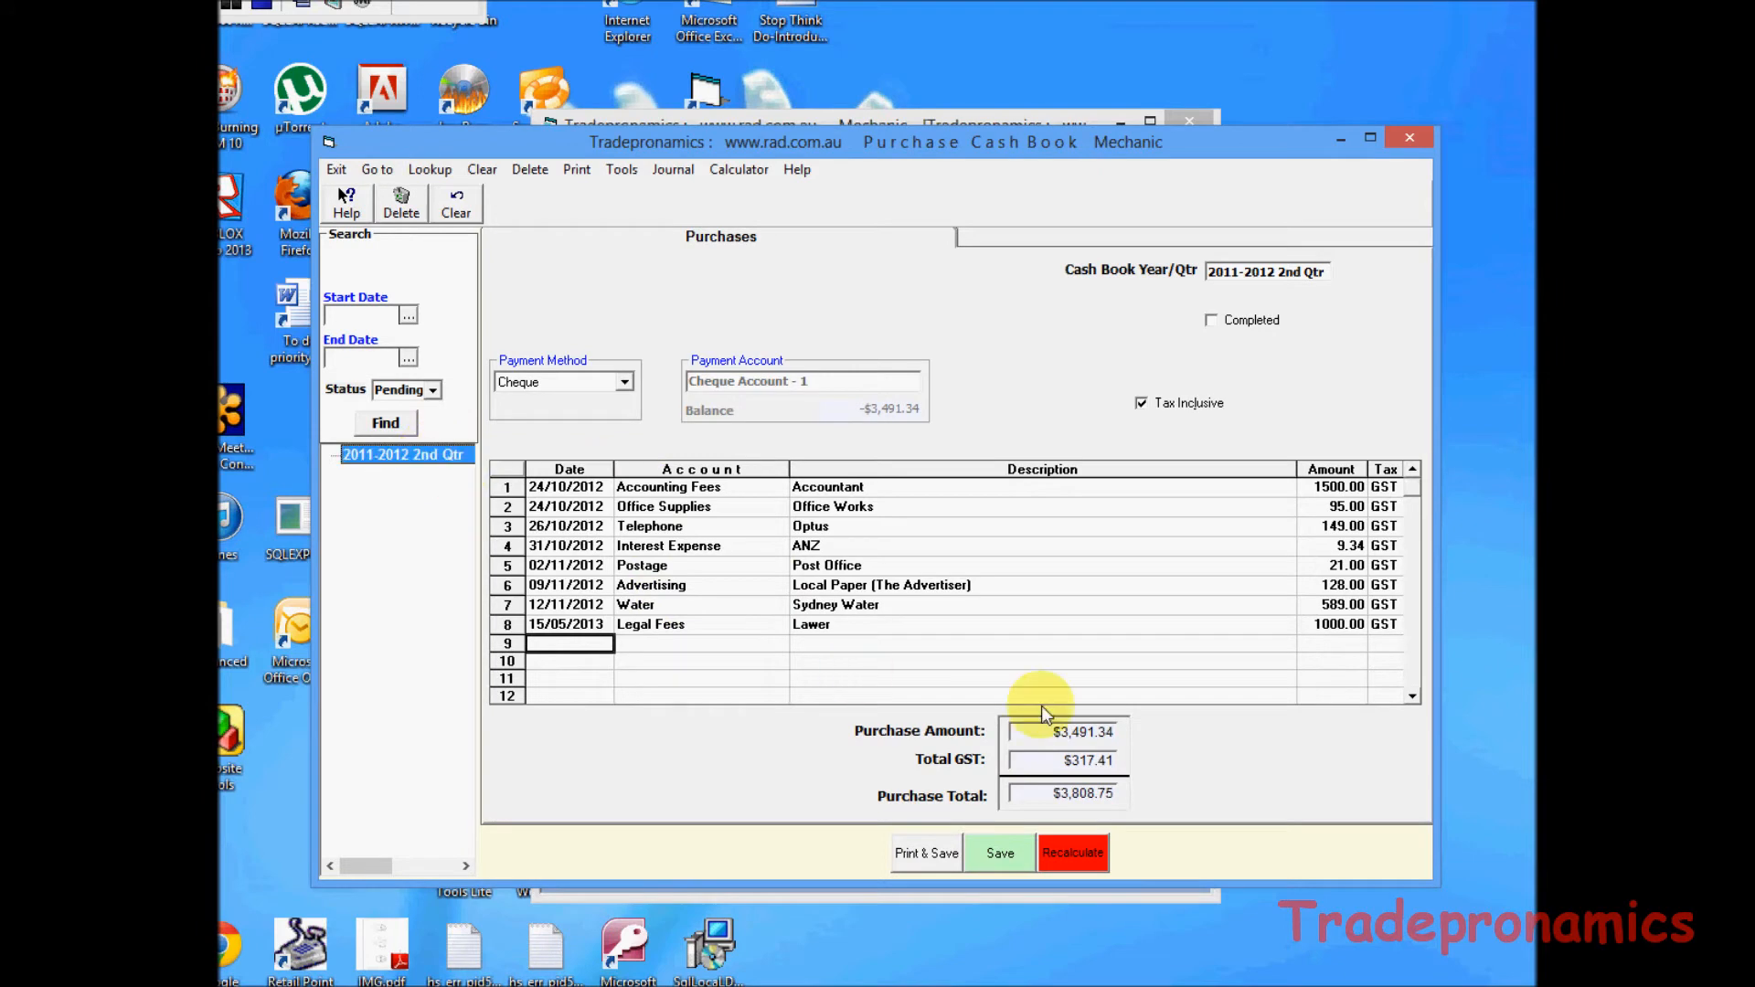
left_click(578, 171)
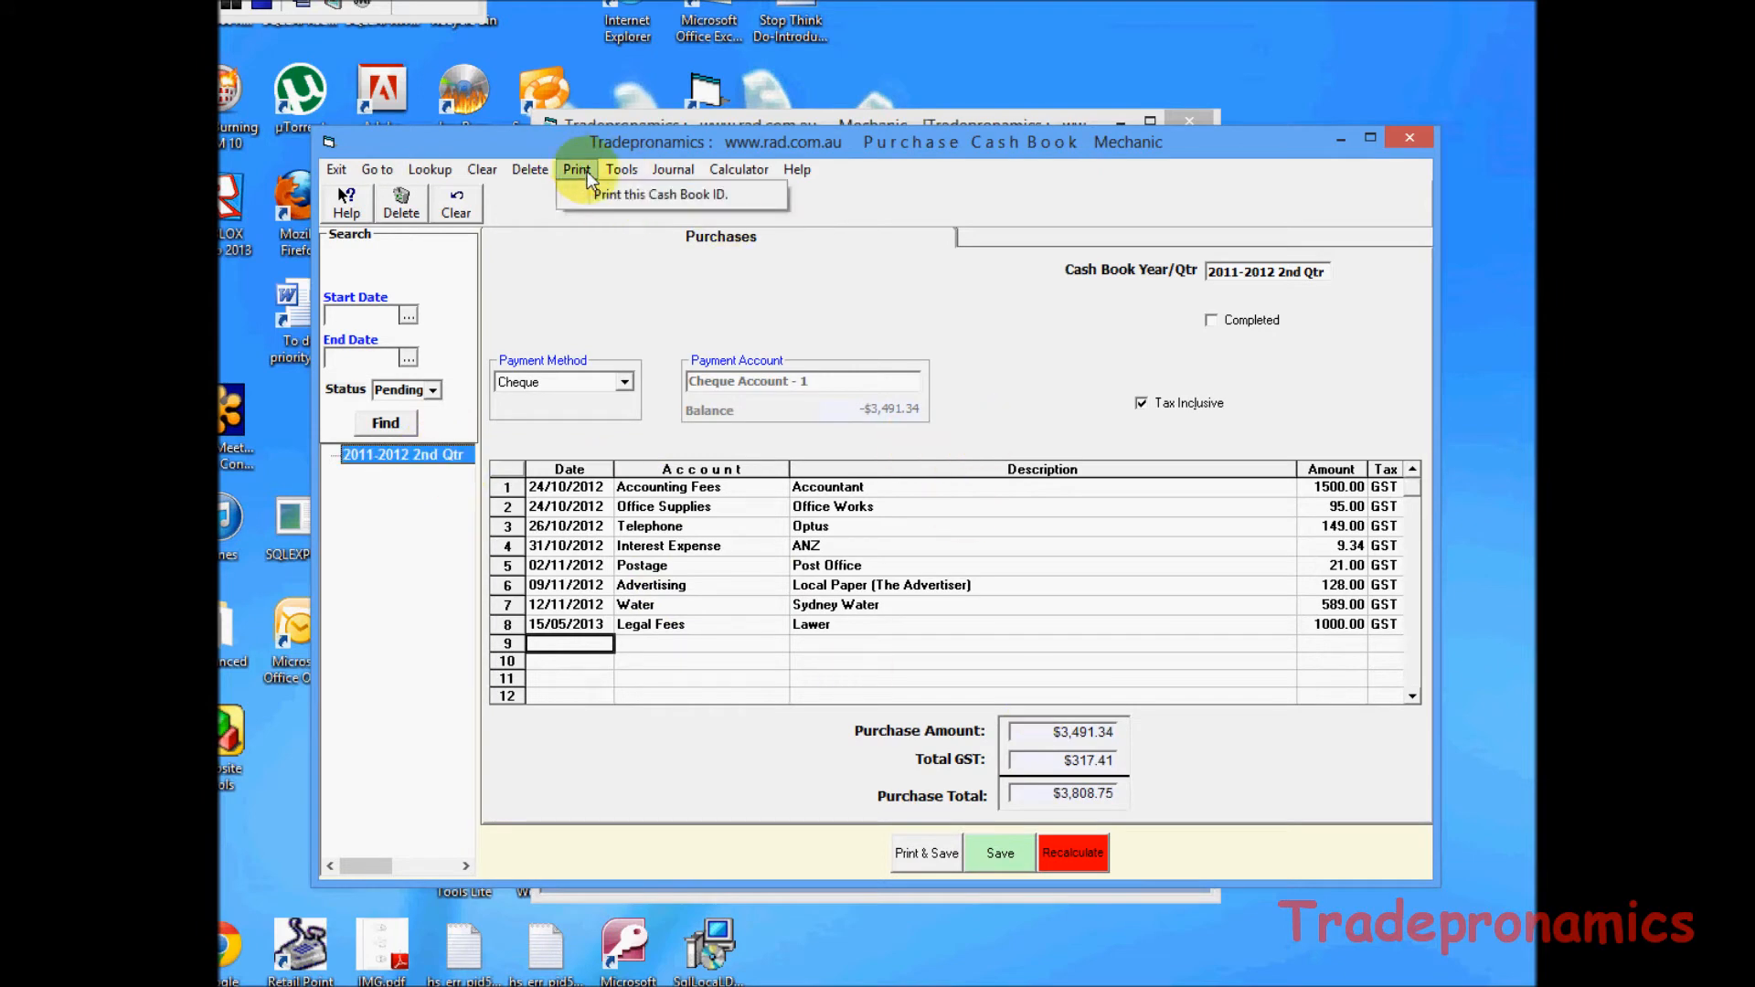
left_click(660, 194)
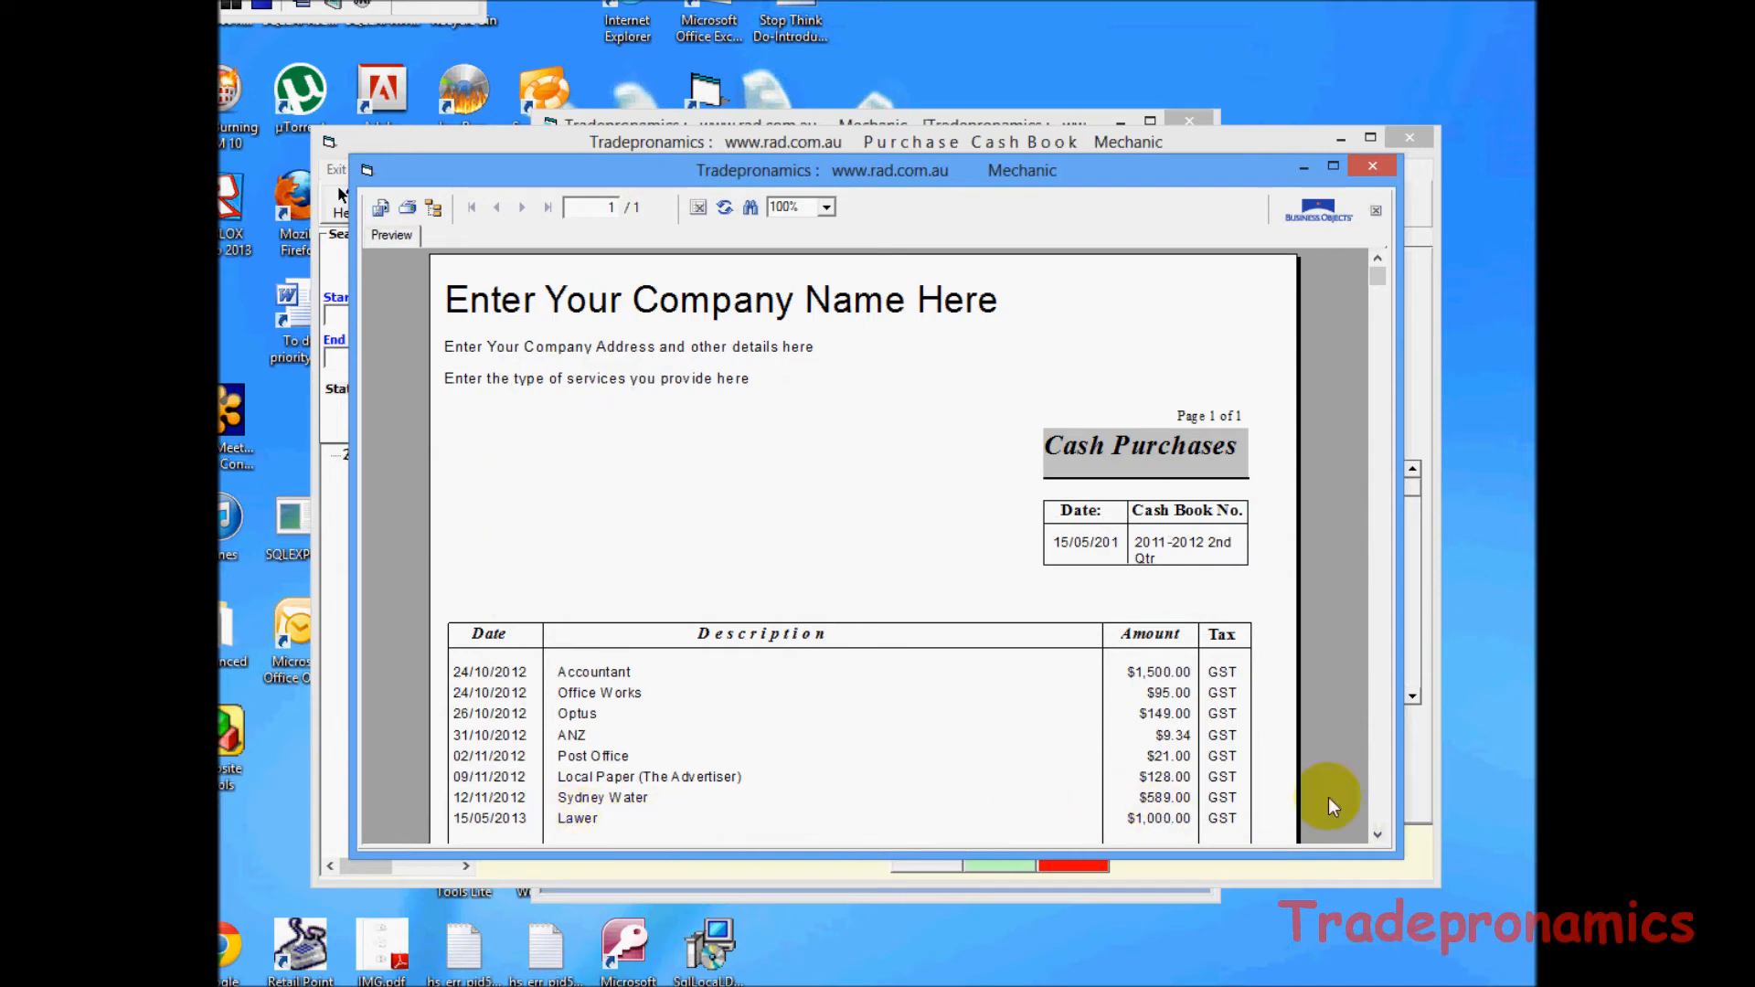
scroll(1380, 809, "down", 5)
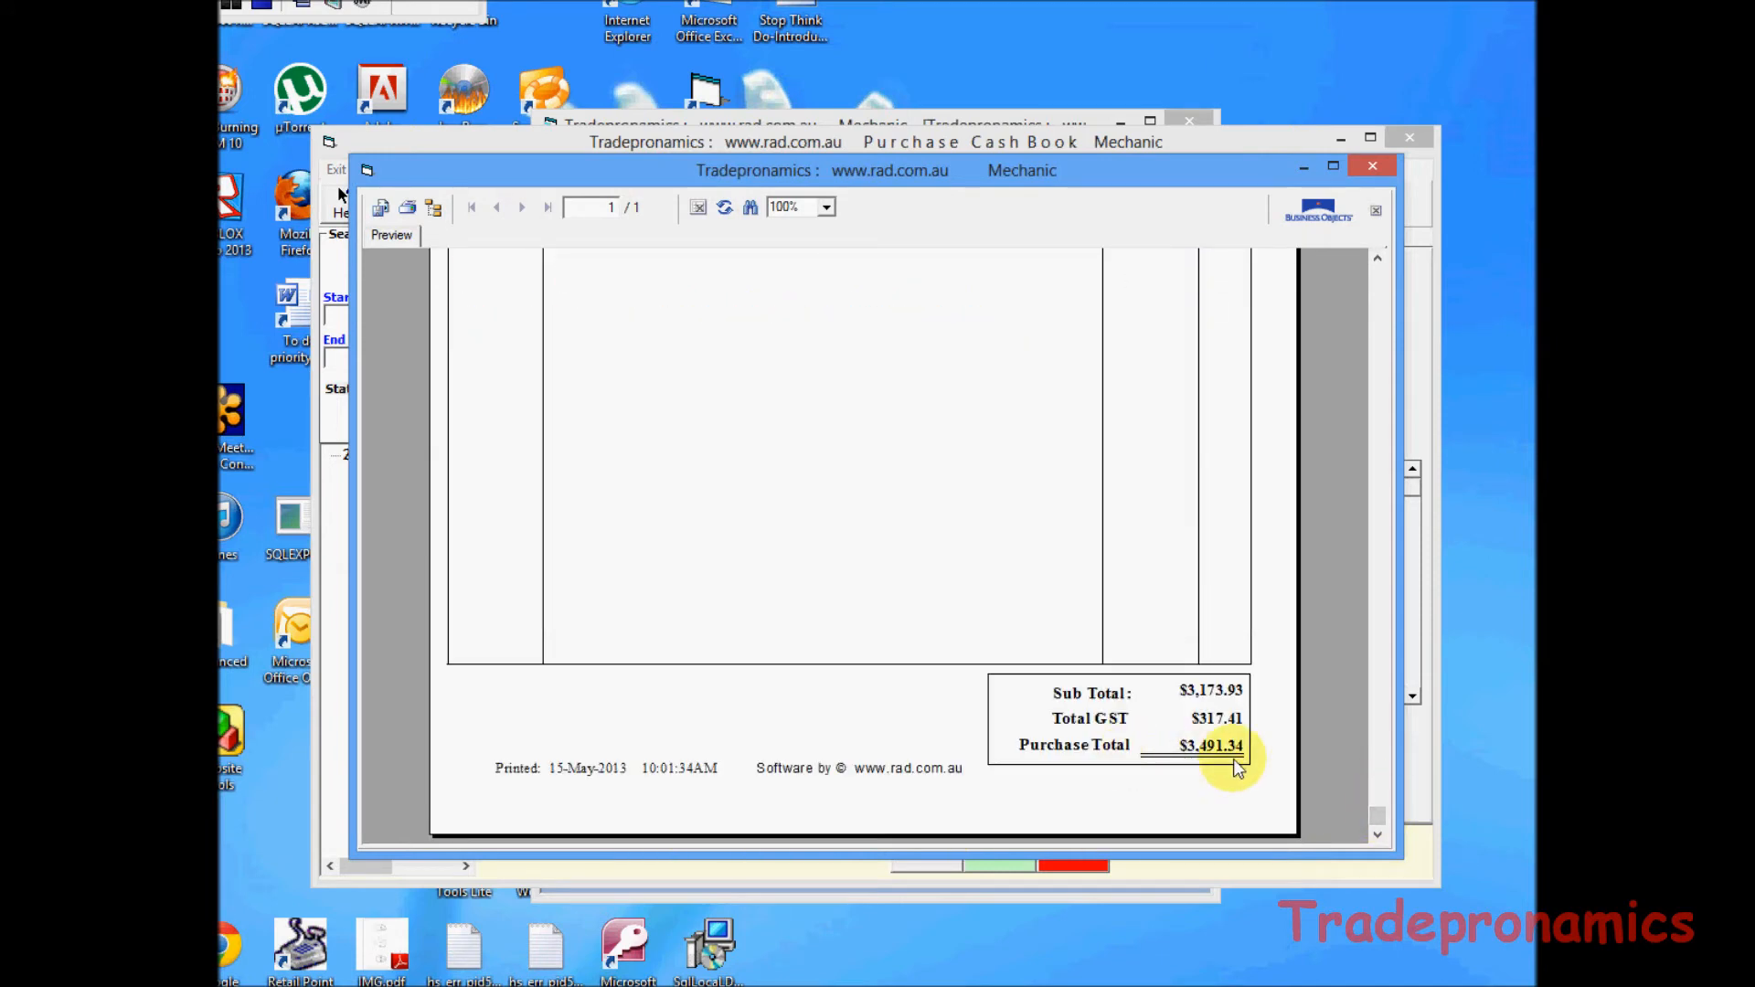
left_click(1374, 168)
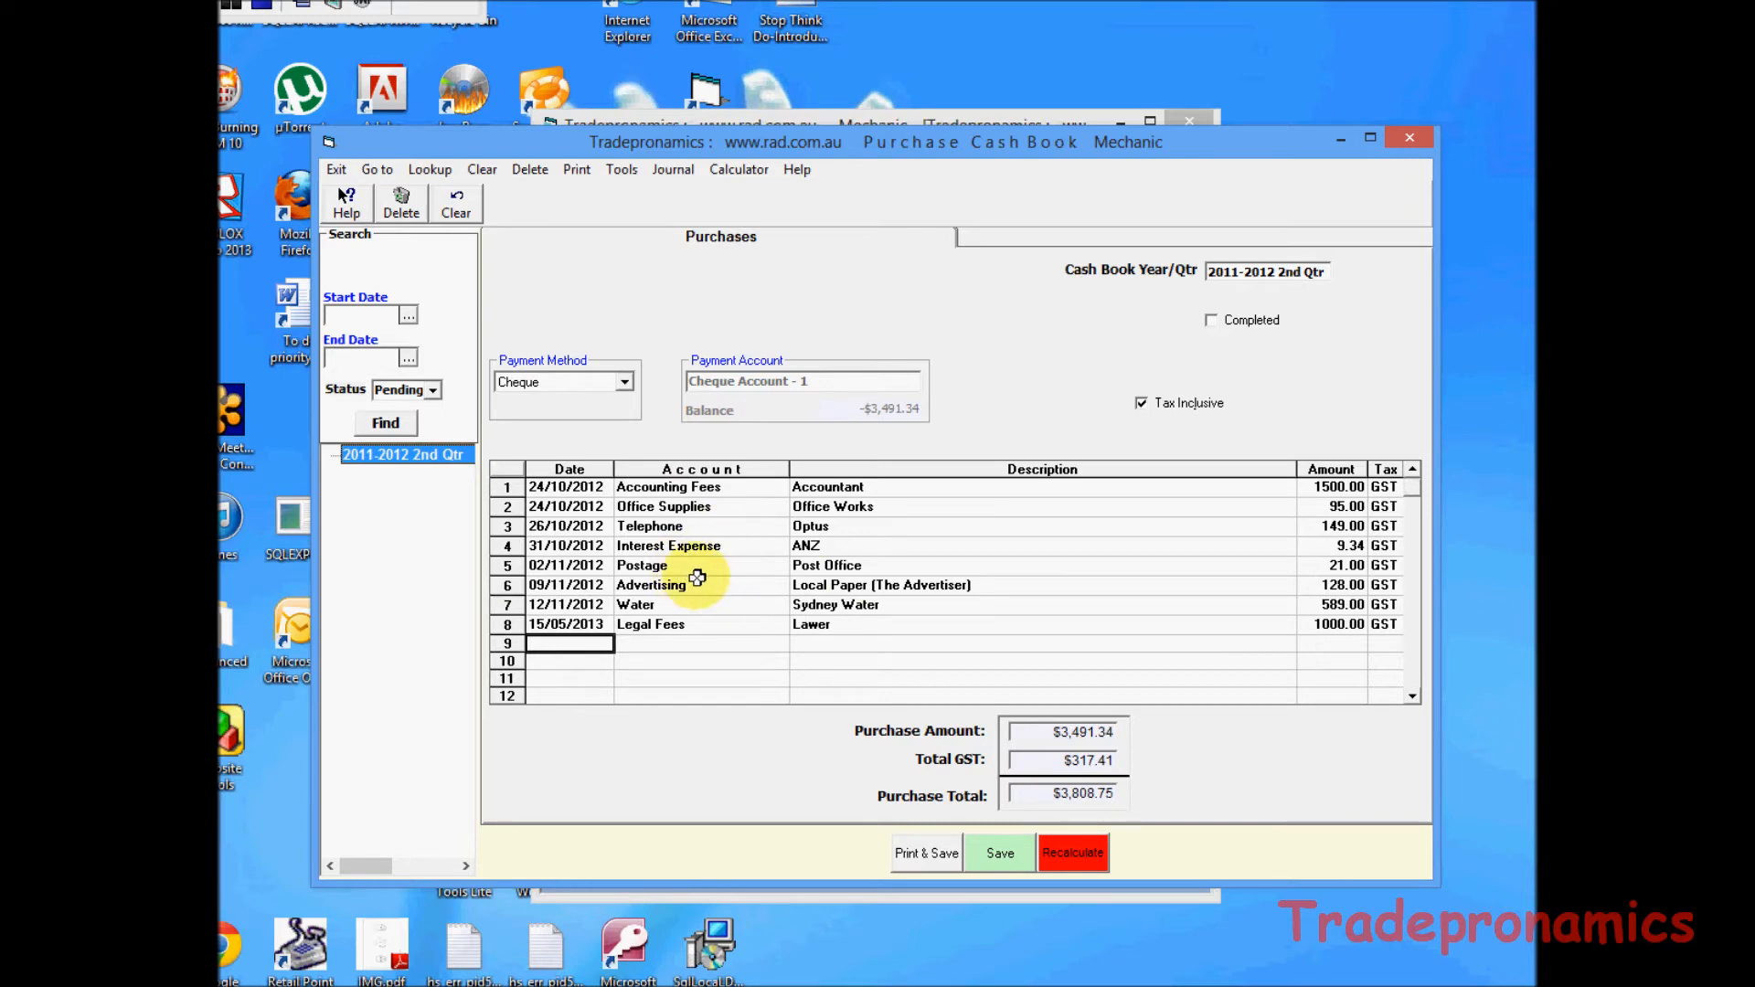
Leave the purchases cash book and go to Sales and Receivables.
left_click(861, 627)
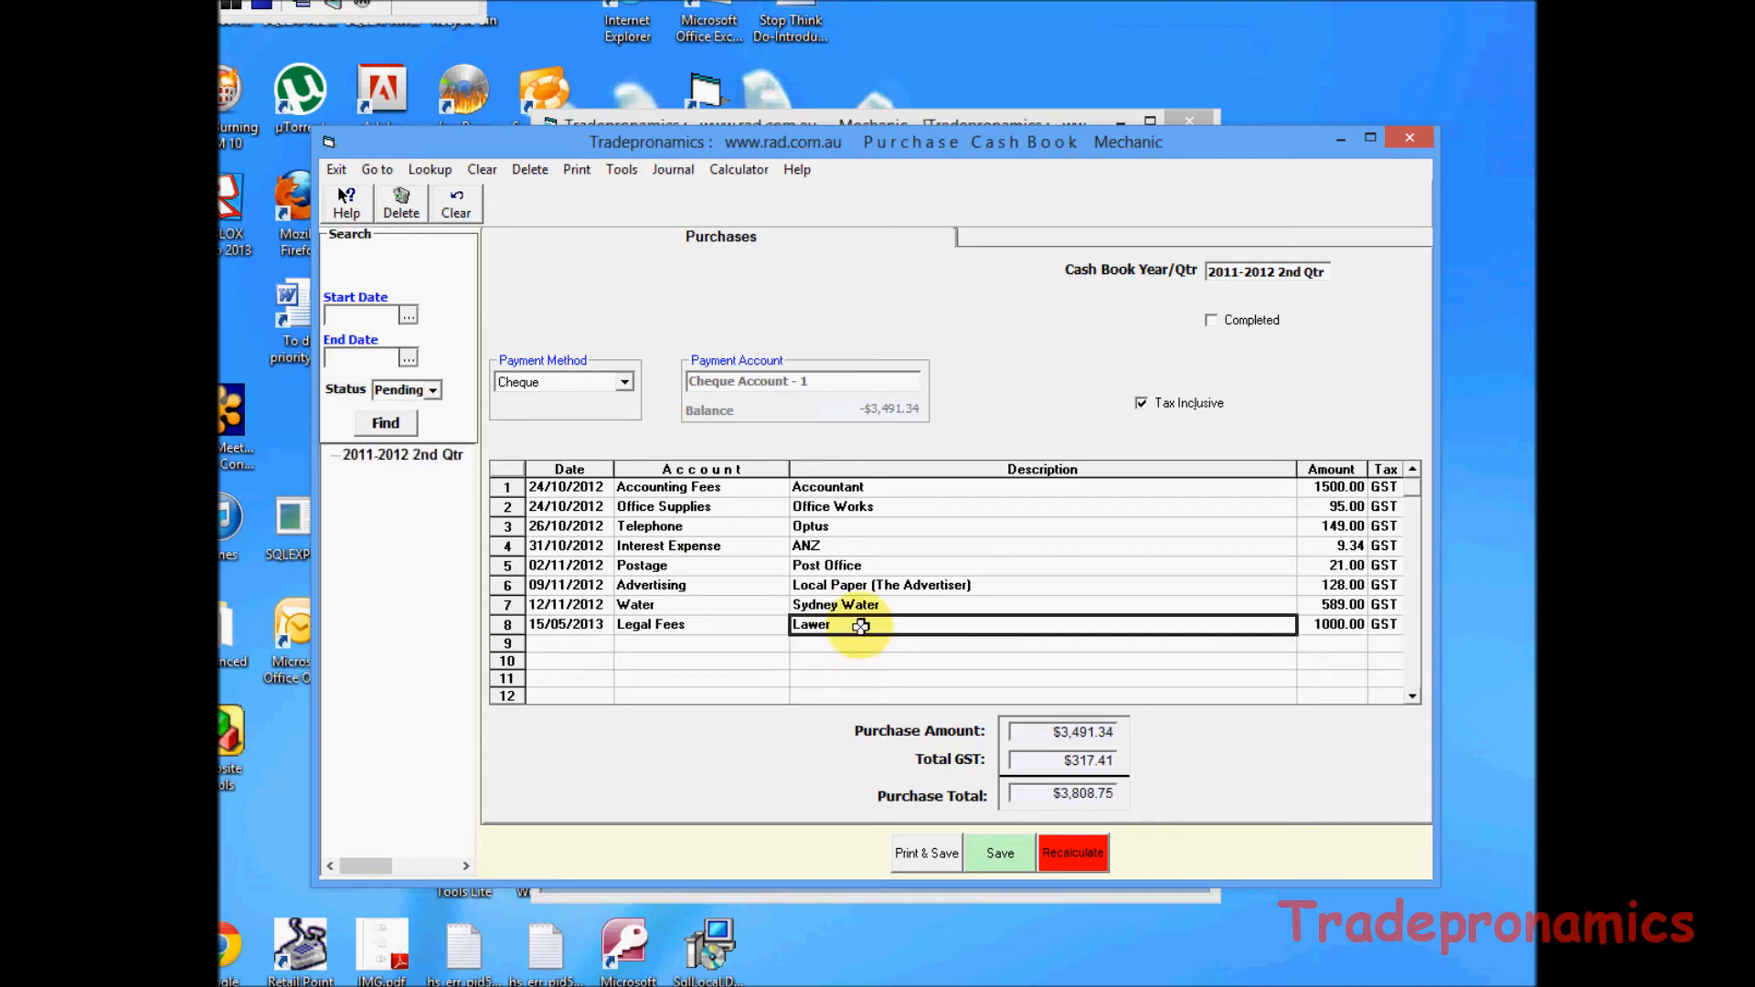
left_click(336, 170)
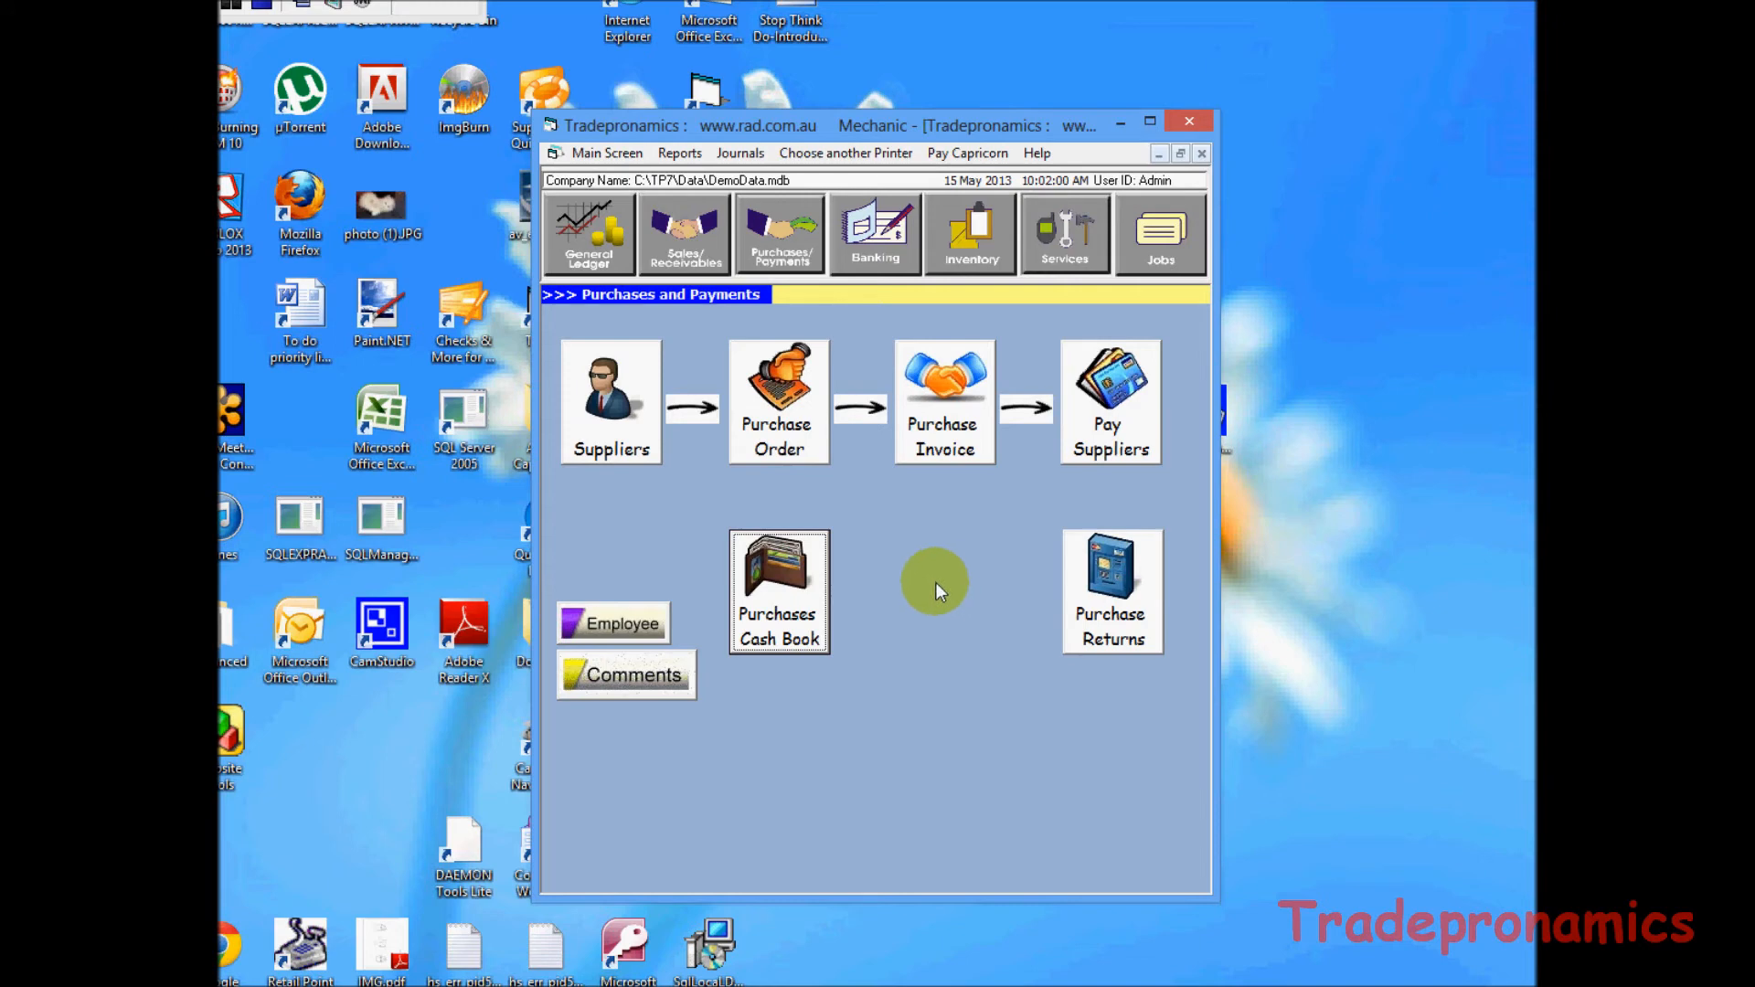
left_click(698, 259)
left_click(937, 389)
left_click(492, 583)
left_click(357, 135)
Start a customer payment and load the customer who owes $409.42 by searching on the first name.
left_click(1112, 386)
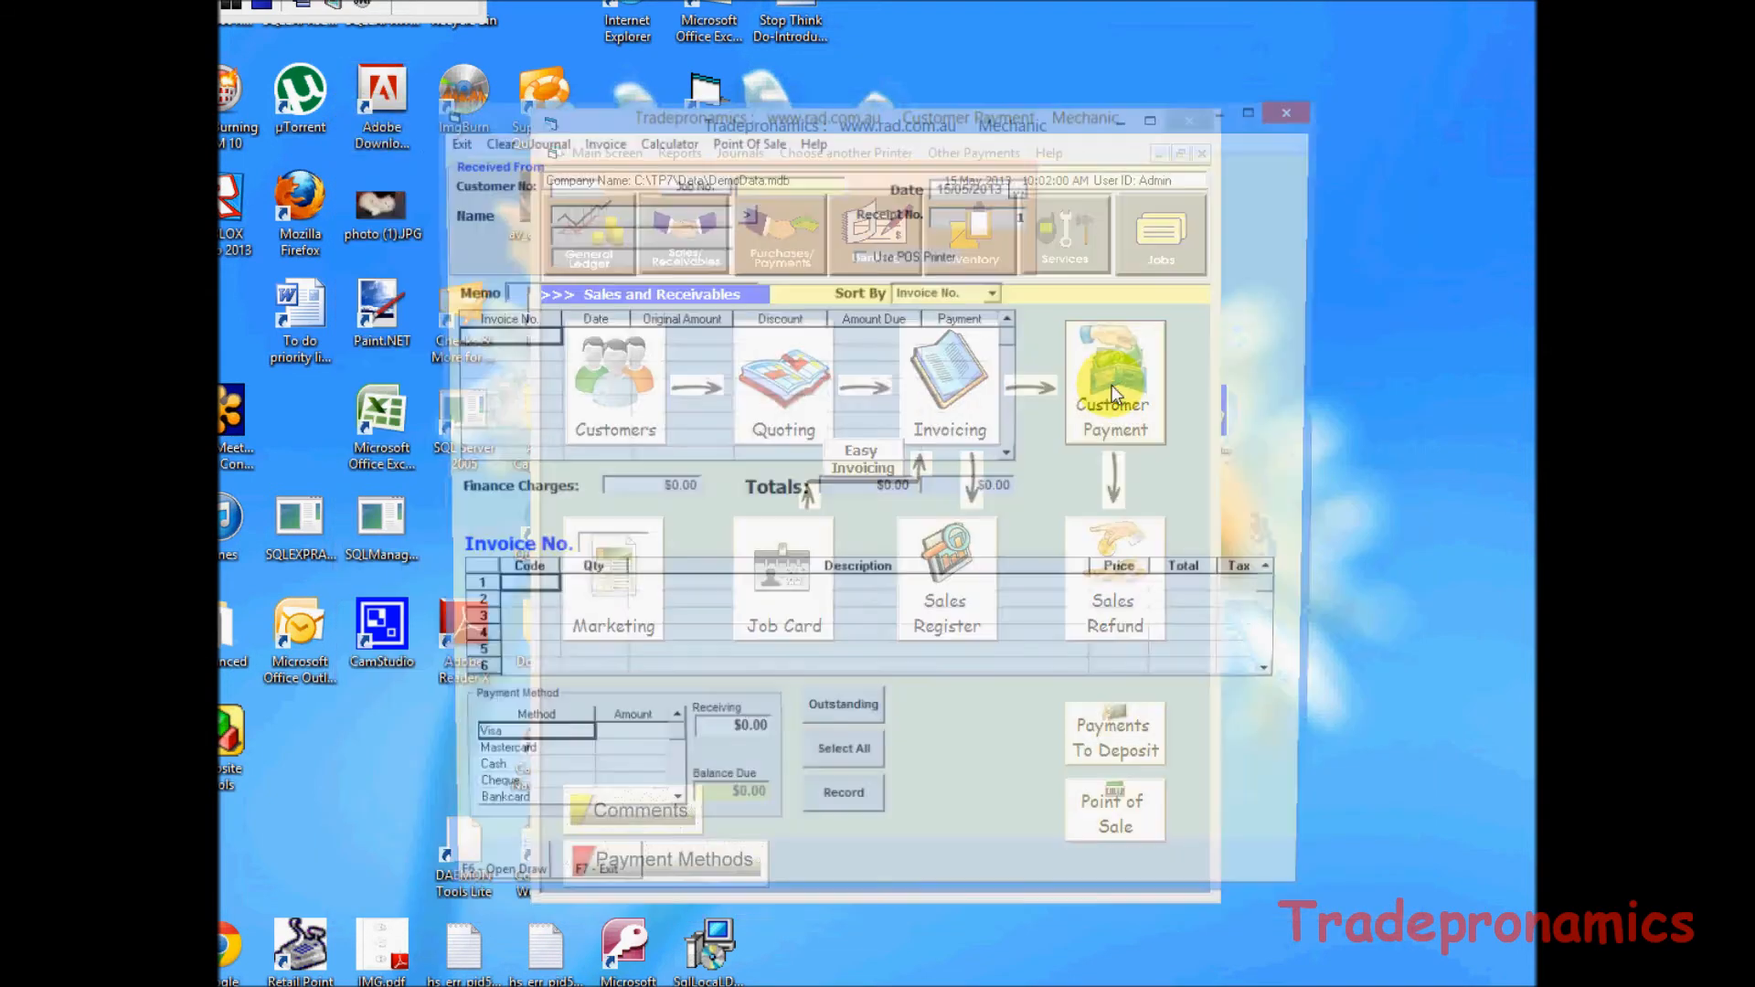
left_click(744, 211)
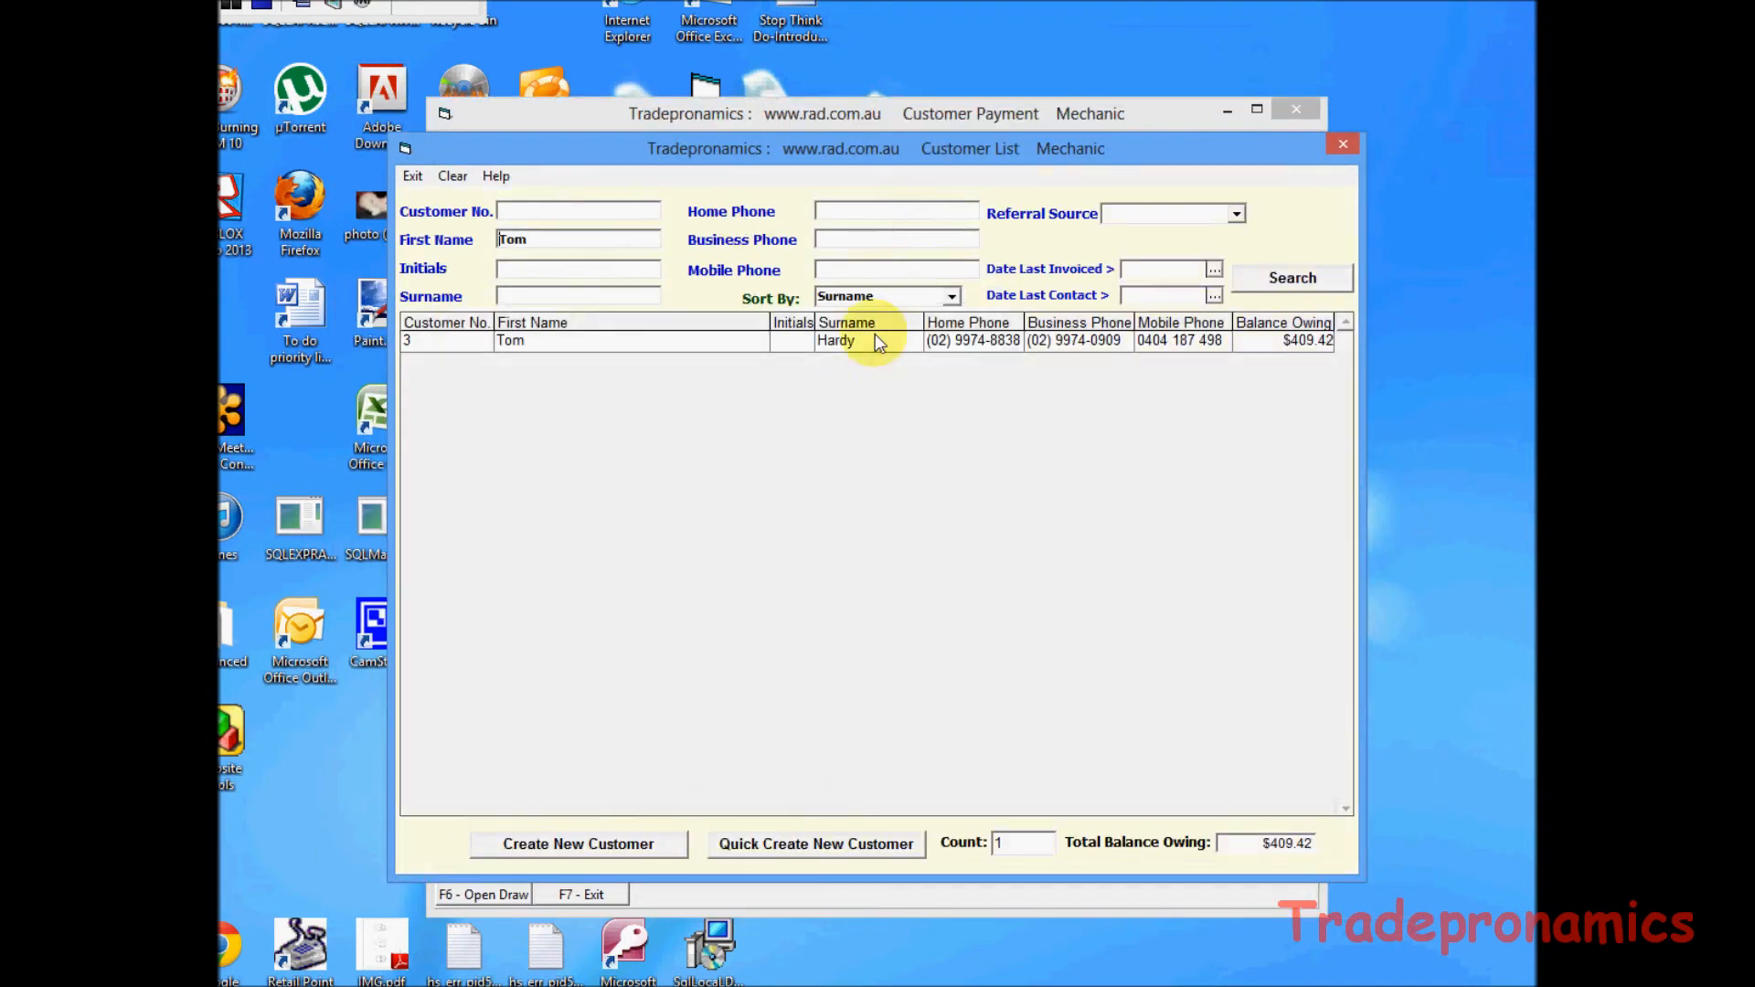
double_click(989, 342)
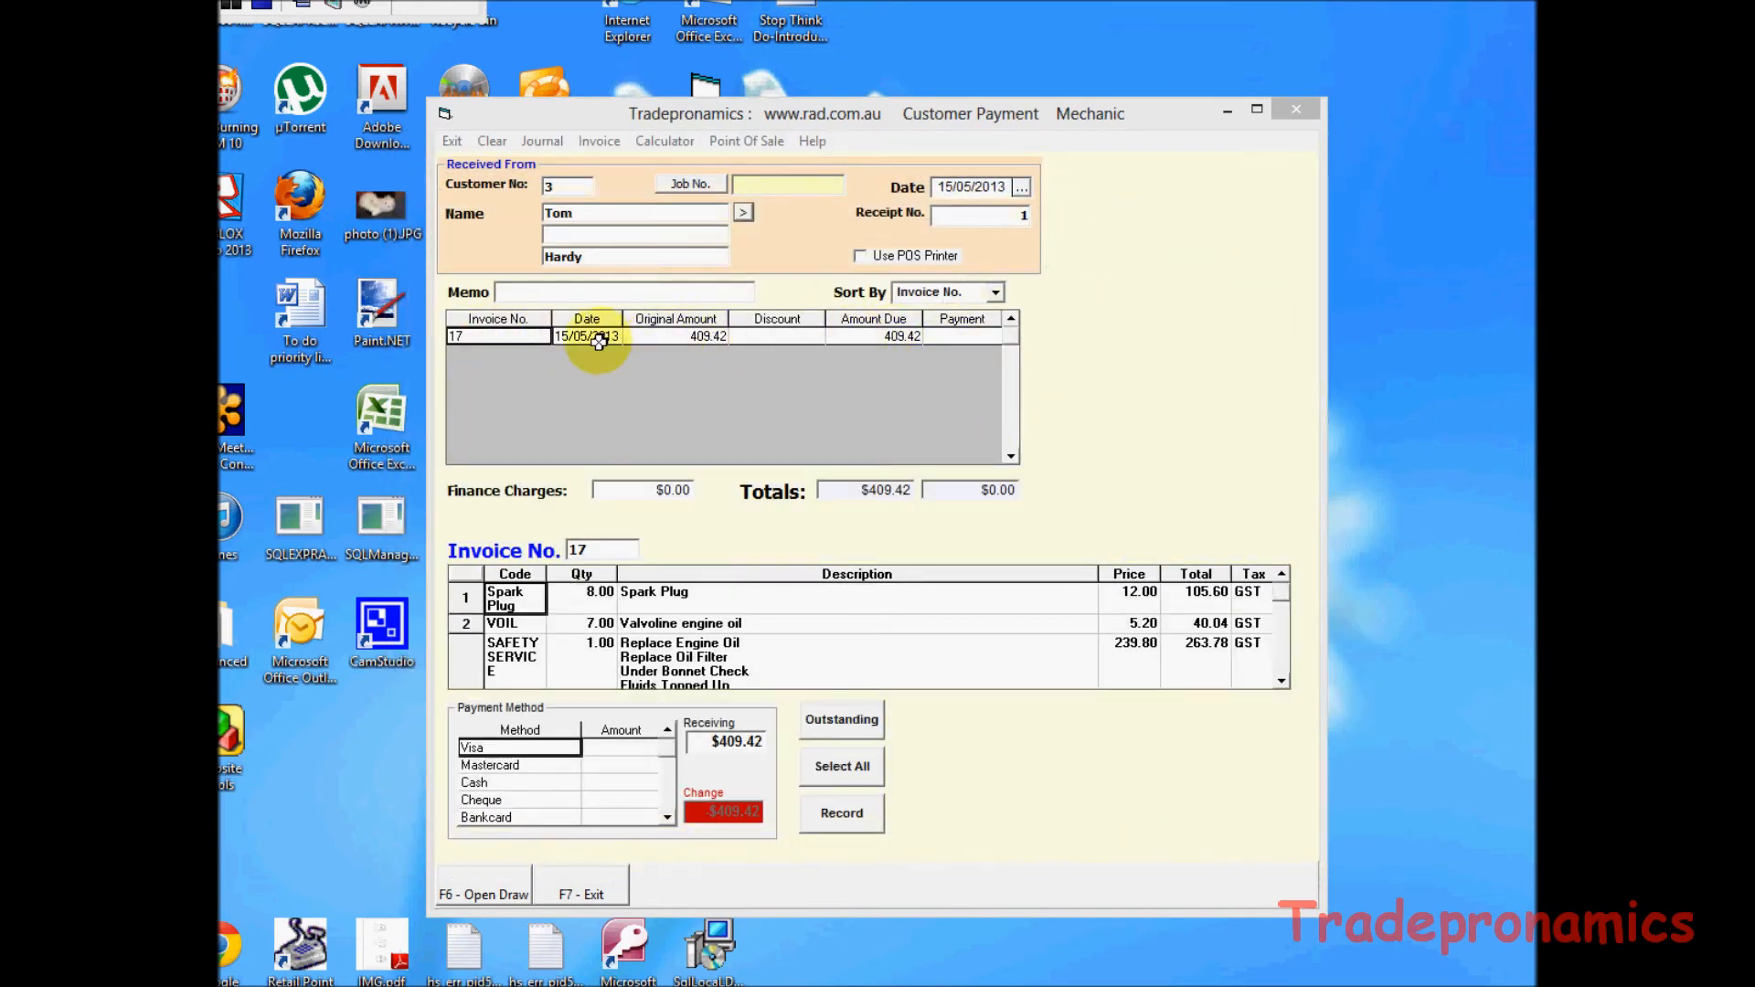
Apply 409.42 to the customer's invoice, pay it by Cheque, record the payment, and decline the receipt printout.
left_click(943, 336)
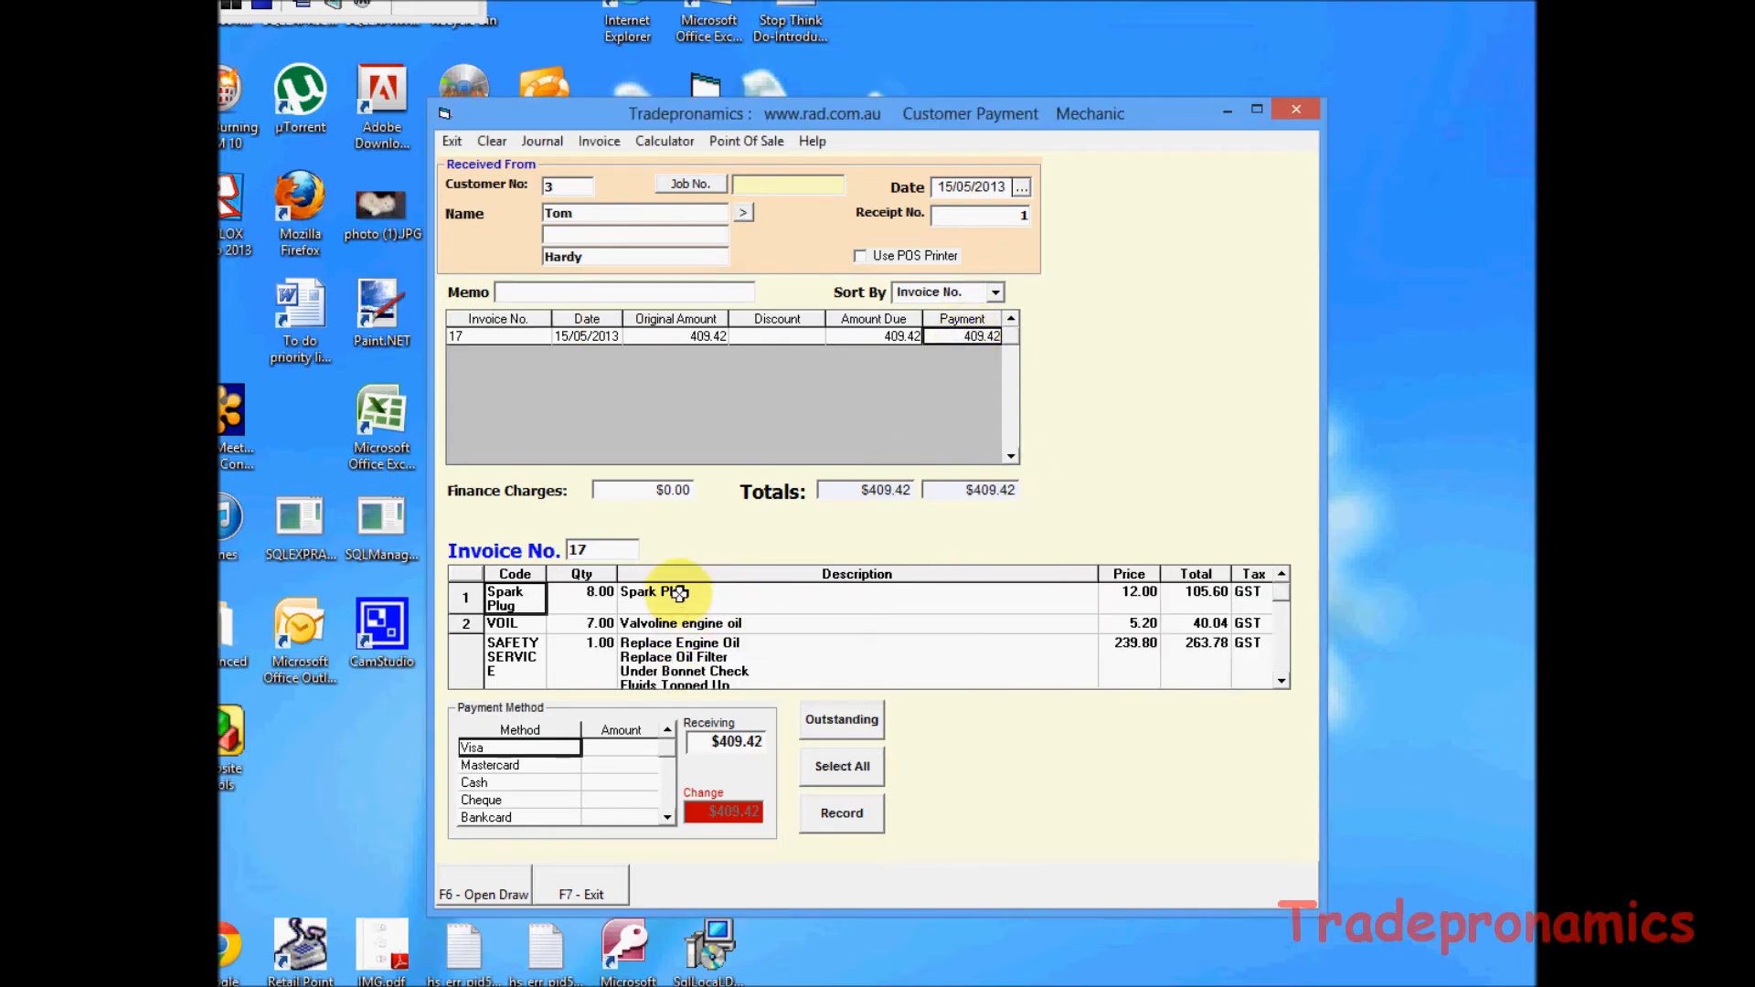
left_click(597, 800)
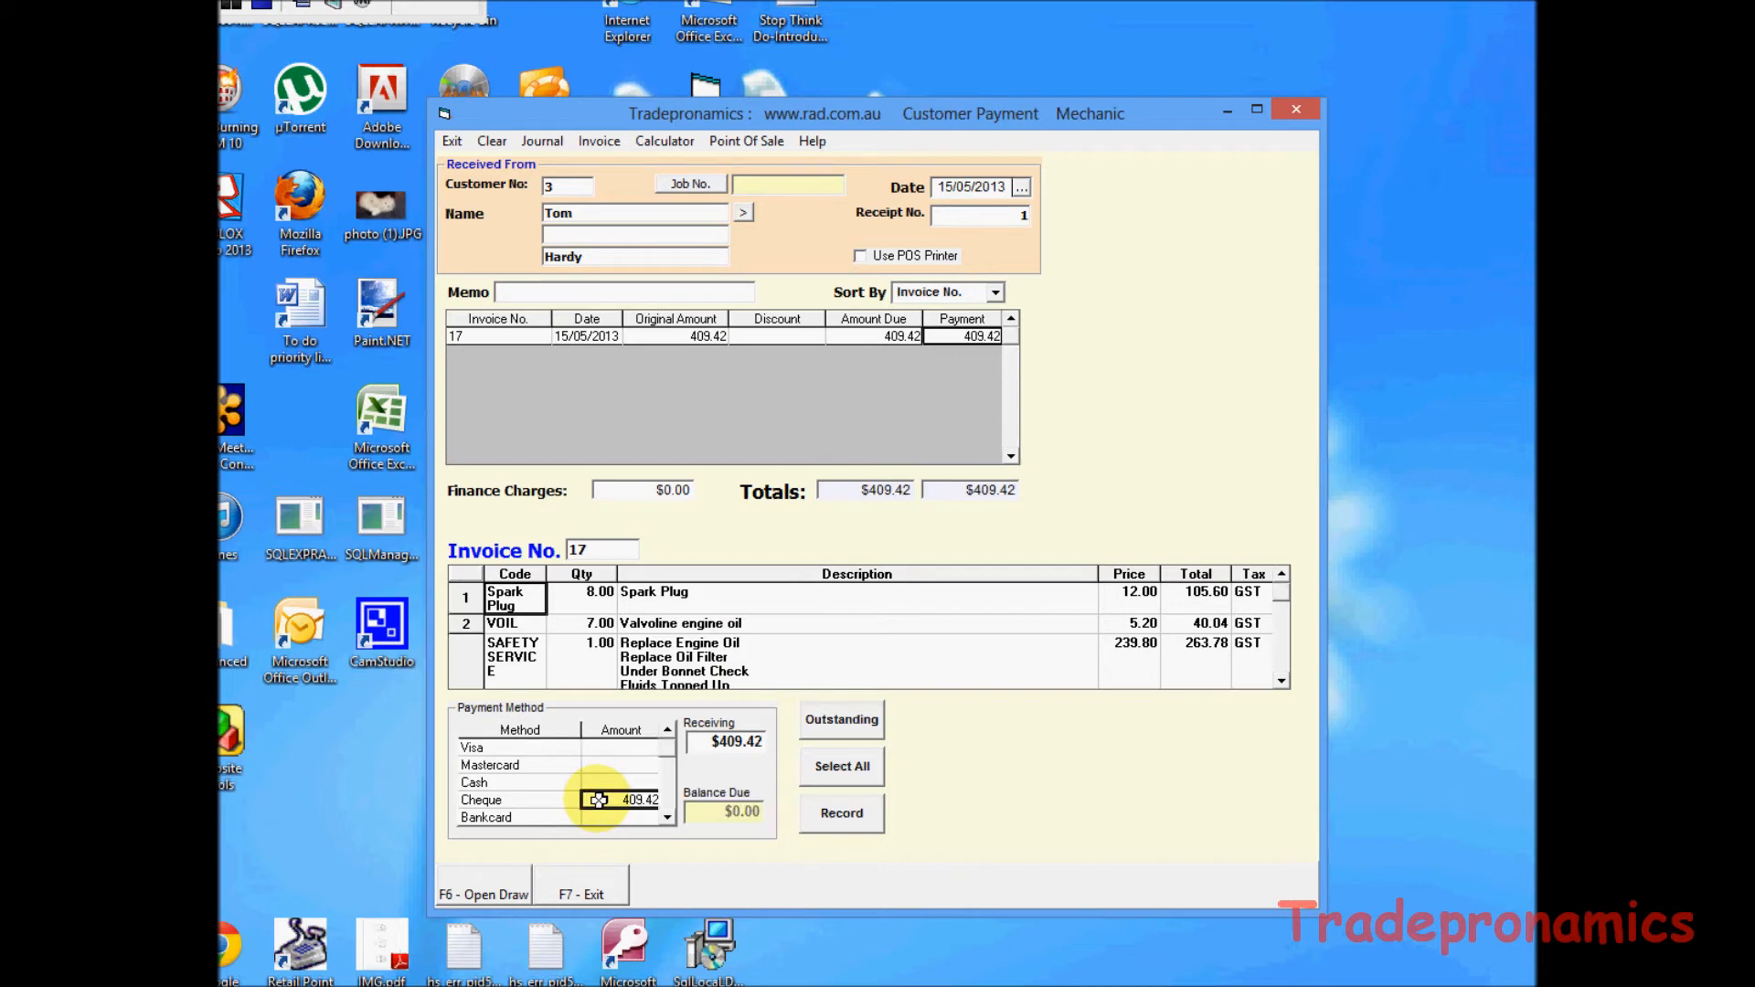
left_click(837, 814)
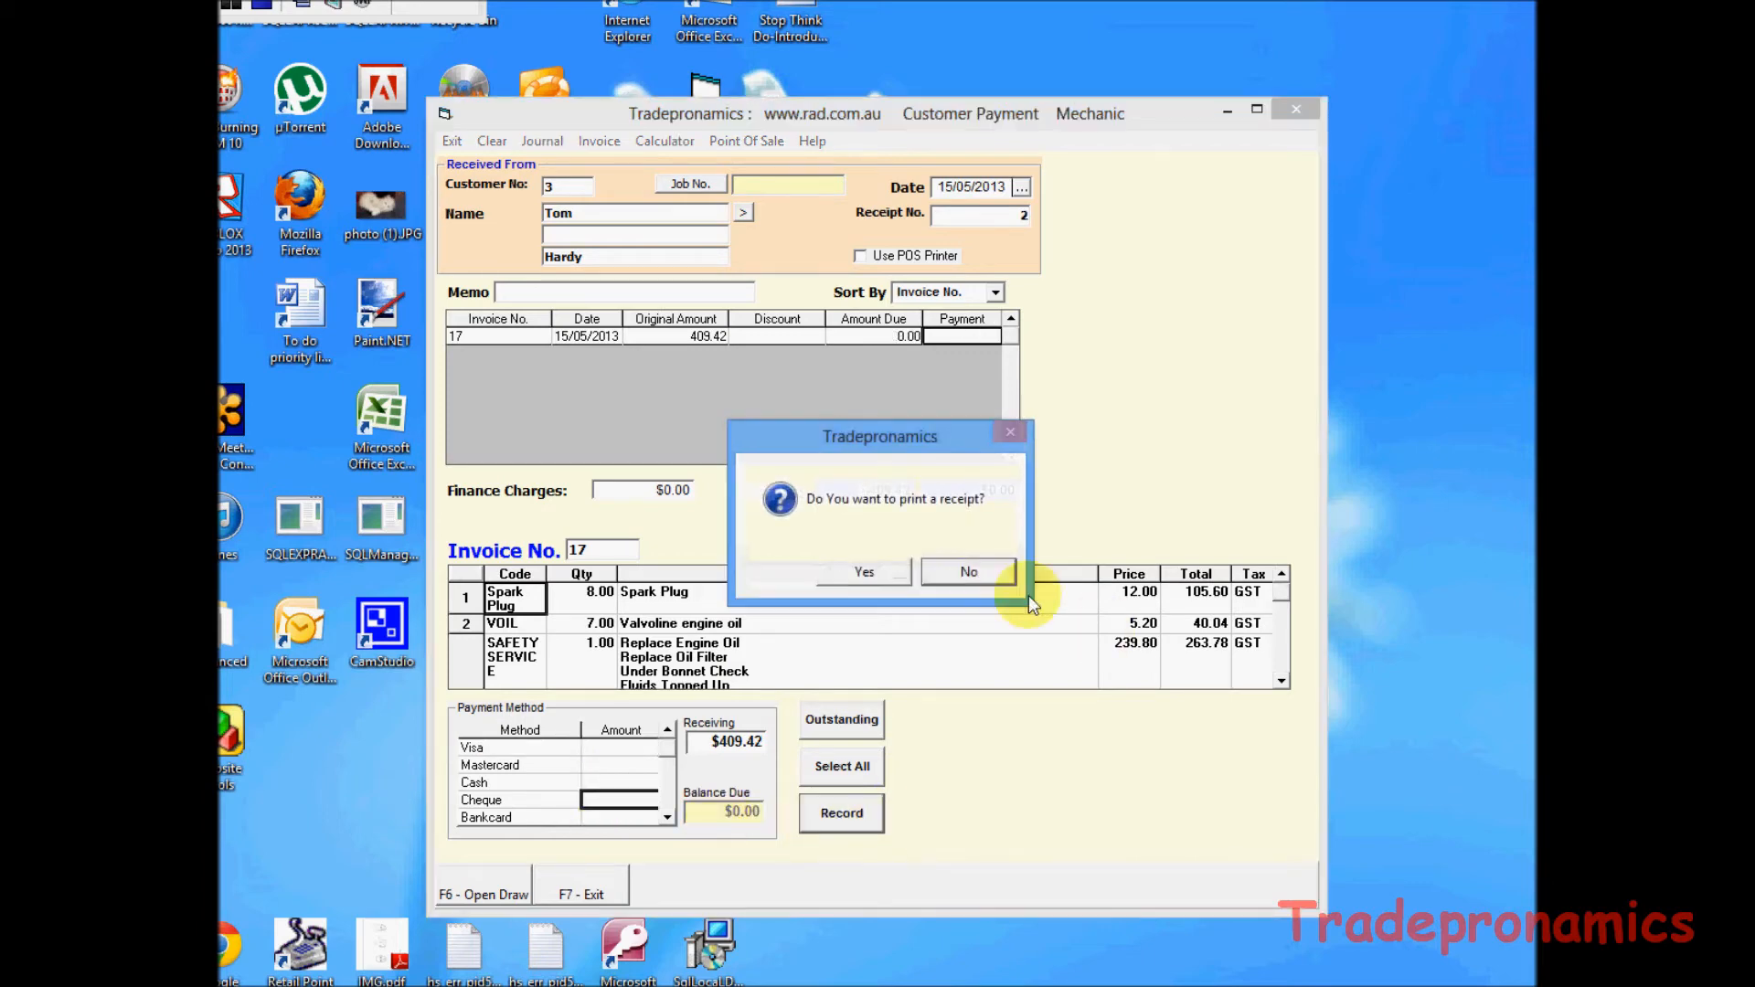
left_click(979, 578)
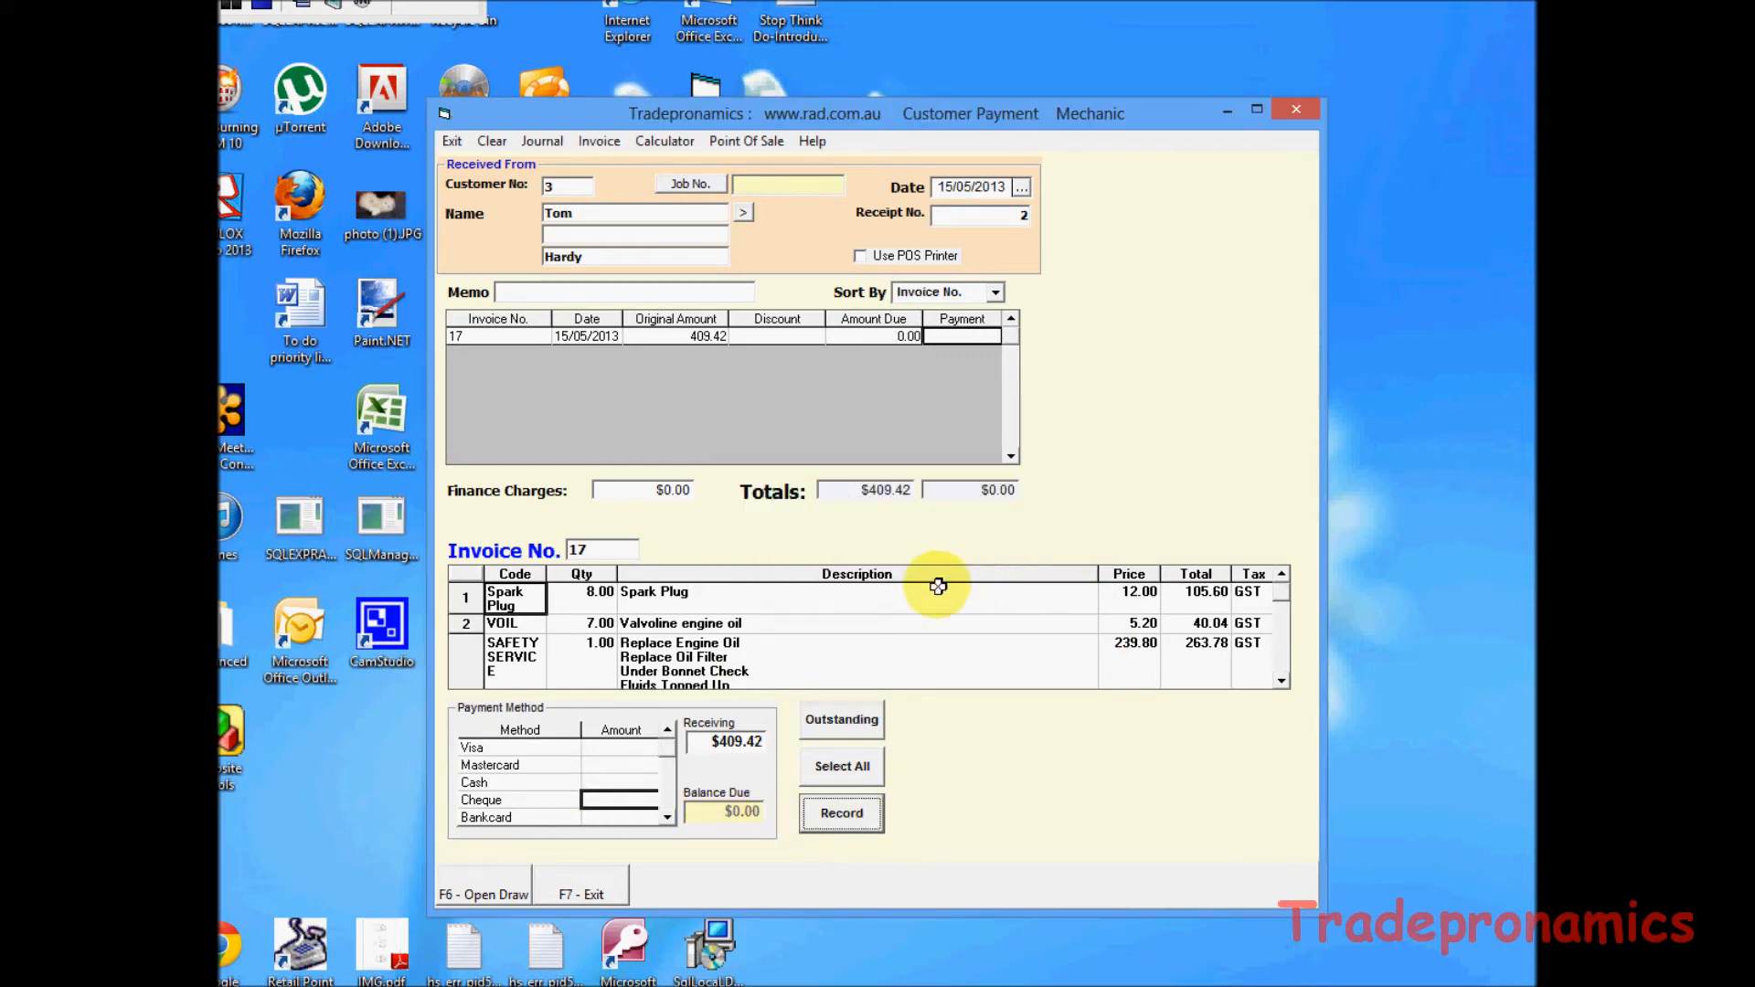
Check the customer for outstanding invoices, leave the payment form, and take a brief look at the blank Sales Refund form.
left_click(870, 726)
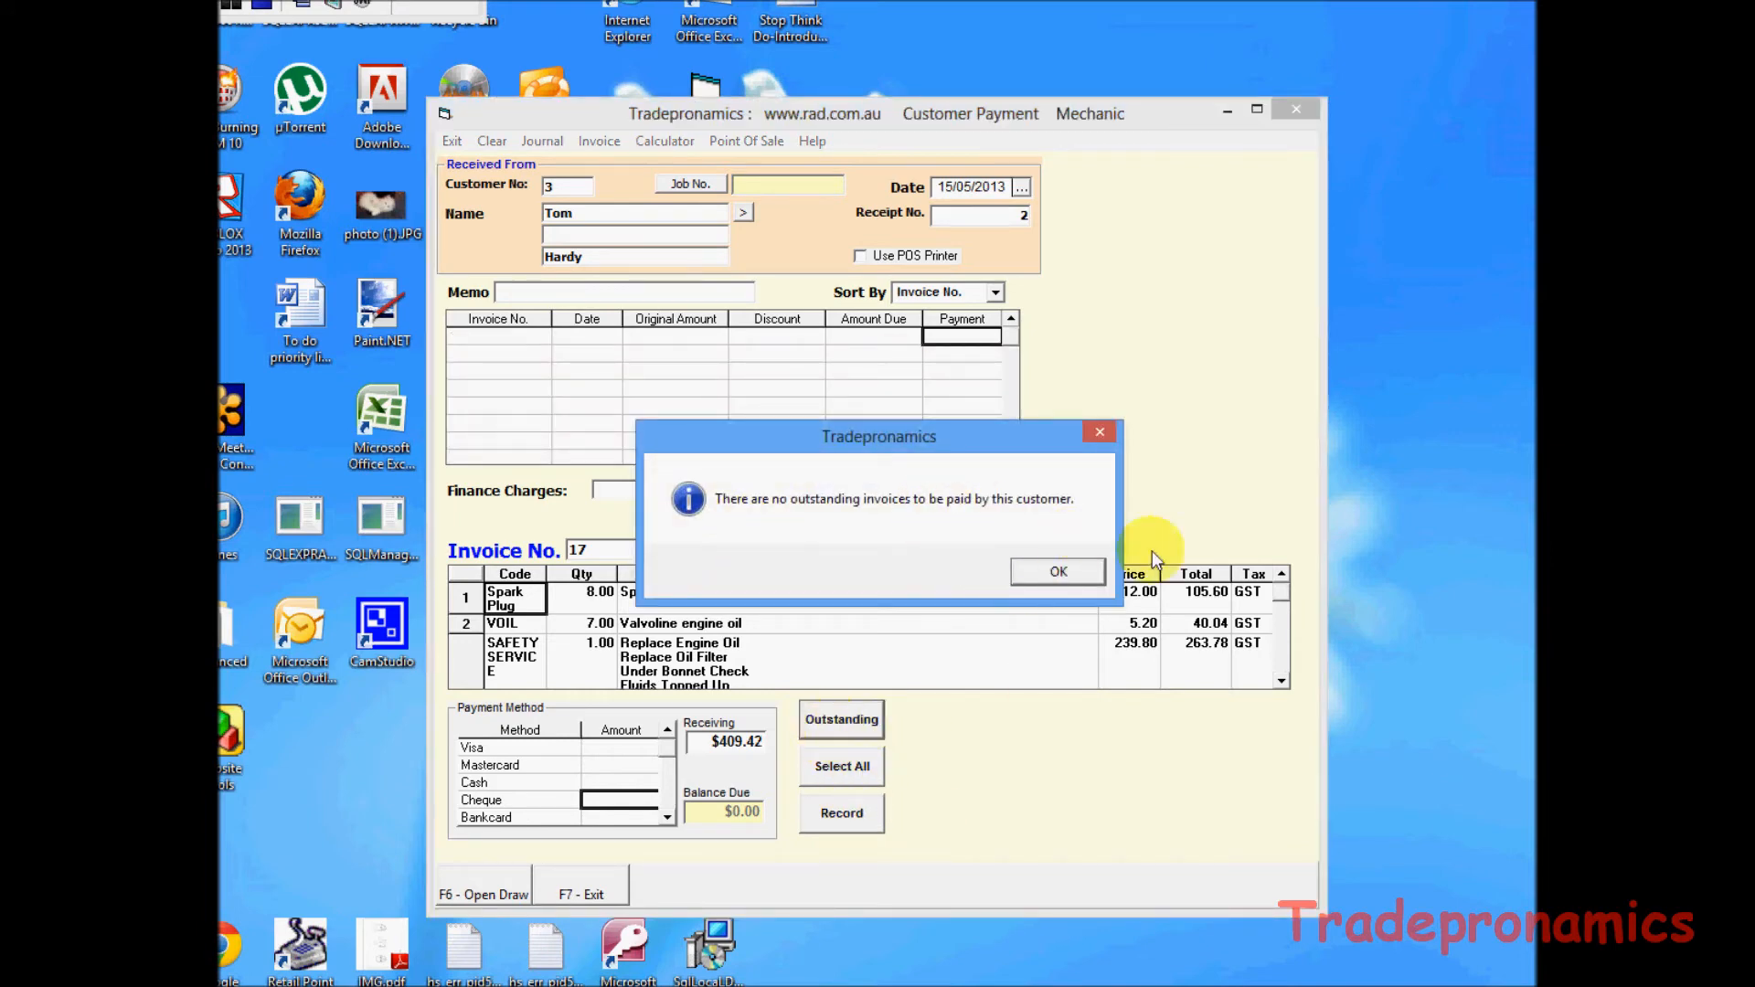
left_click(1053, 573)
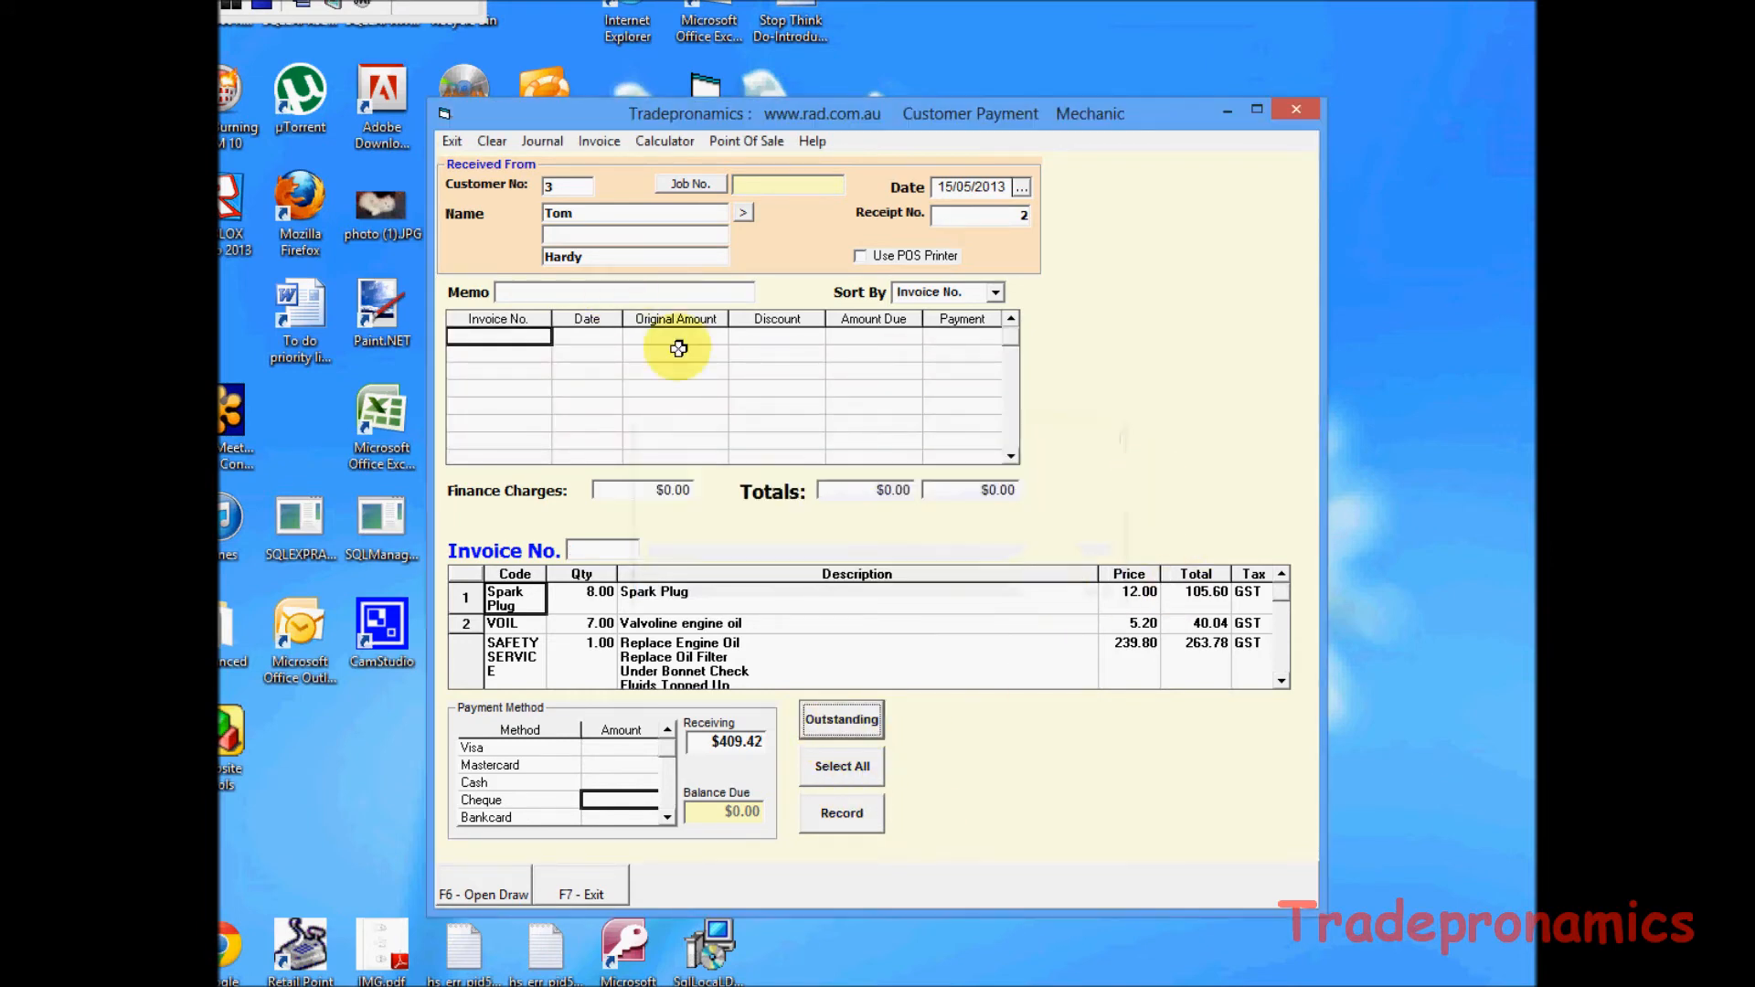
left_click(451, 142)
left_click(1111, 557)
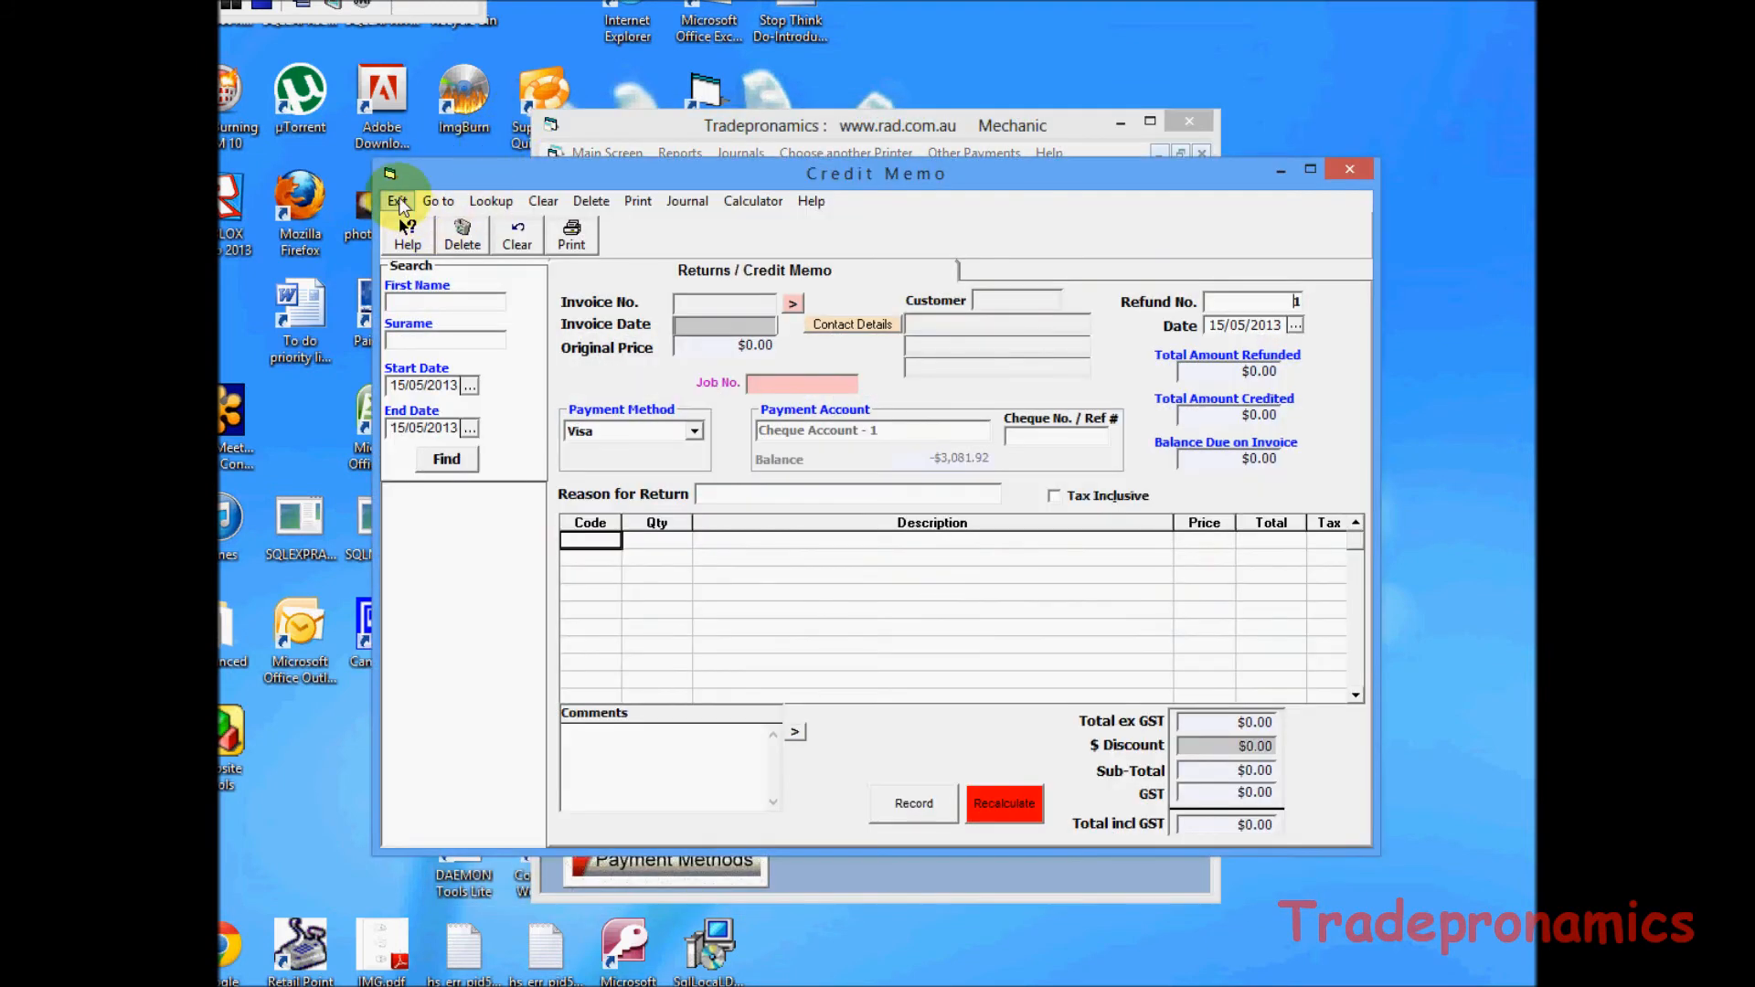
left_click(397, 201)
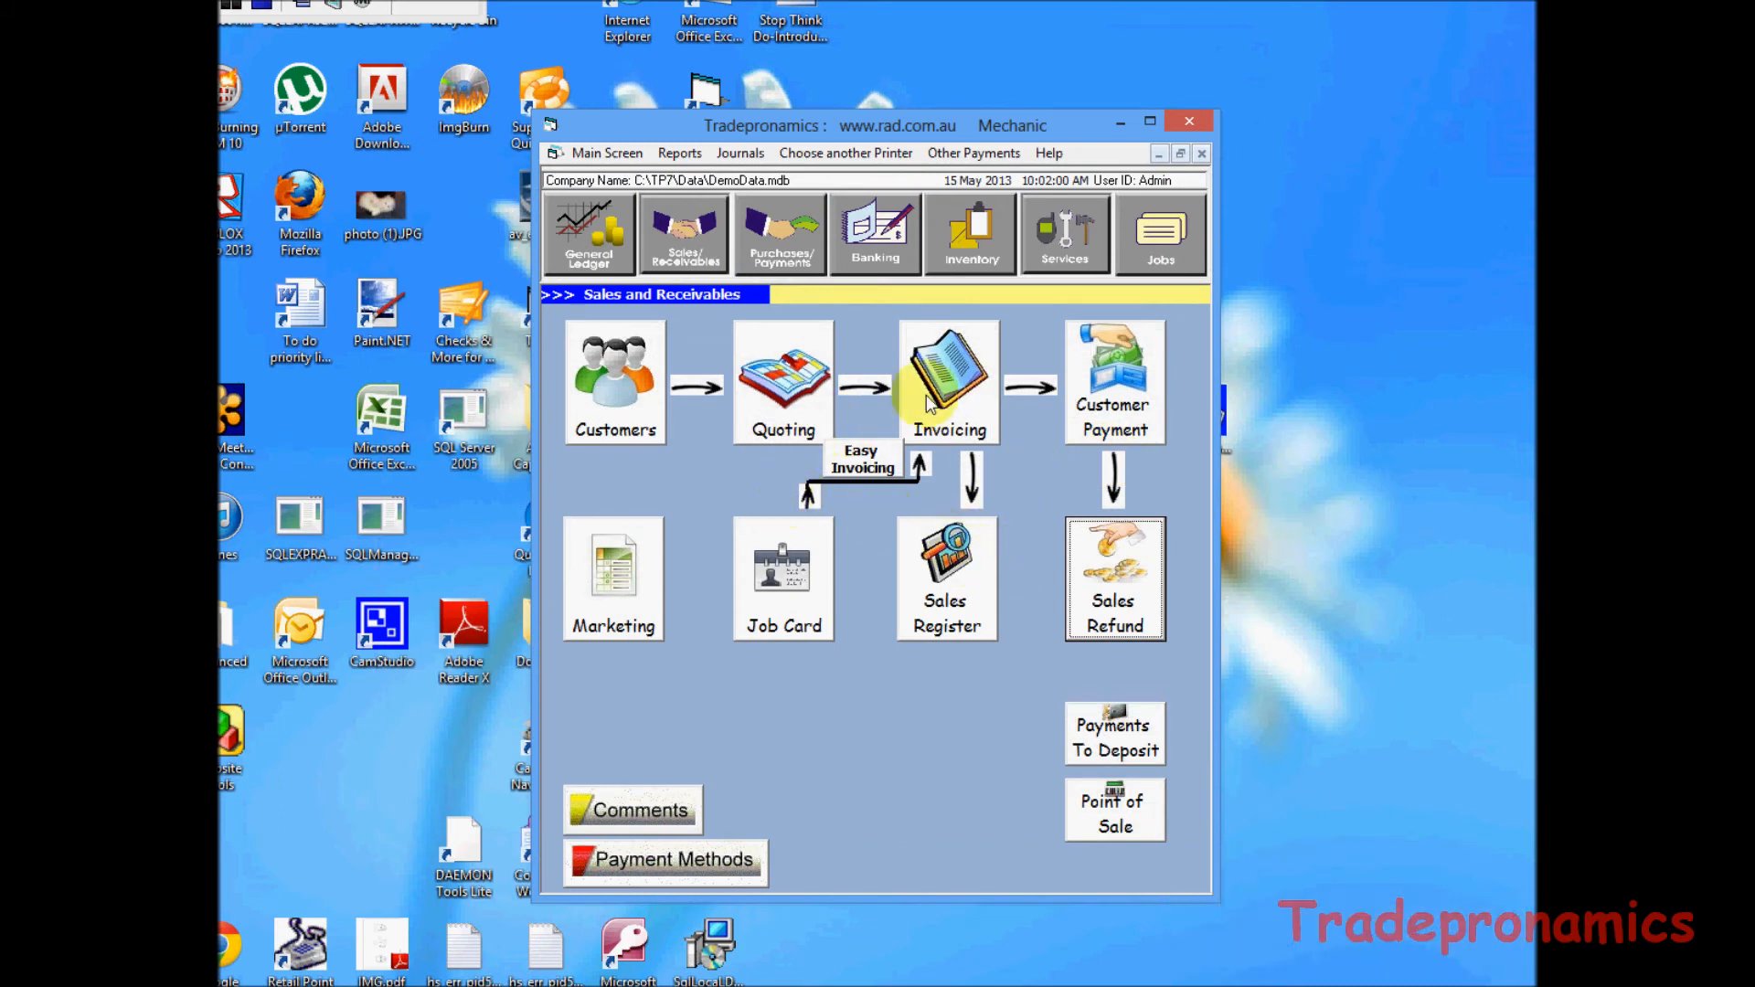
Open Easy Invoicing and load the $409.42 invoice dated 15/05/2013 from the invoice list to check its payment.
left_click(857, 466)
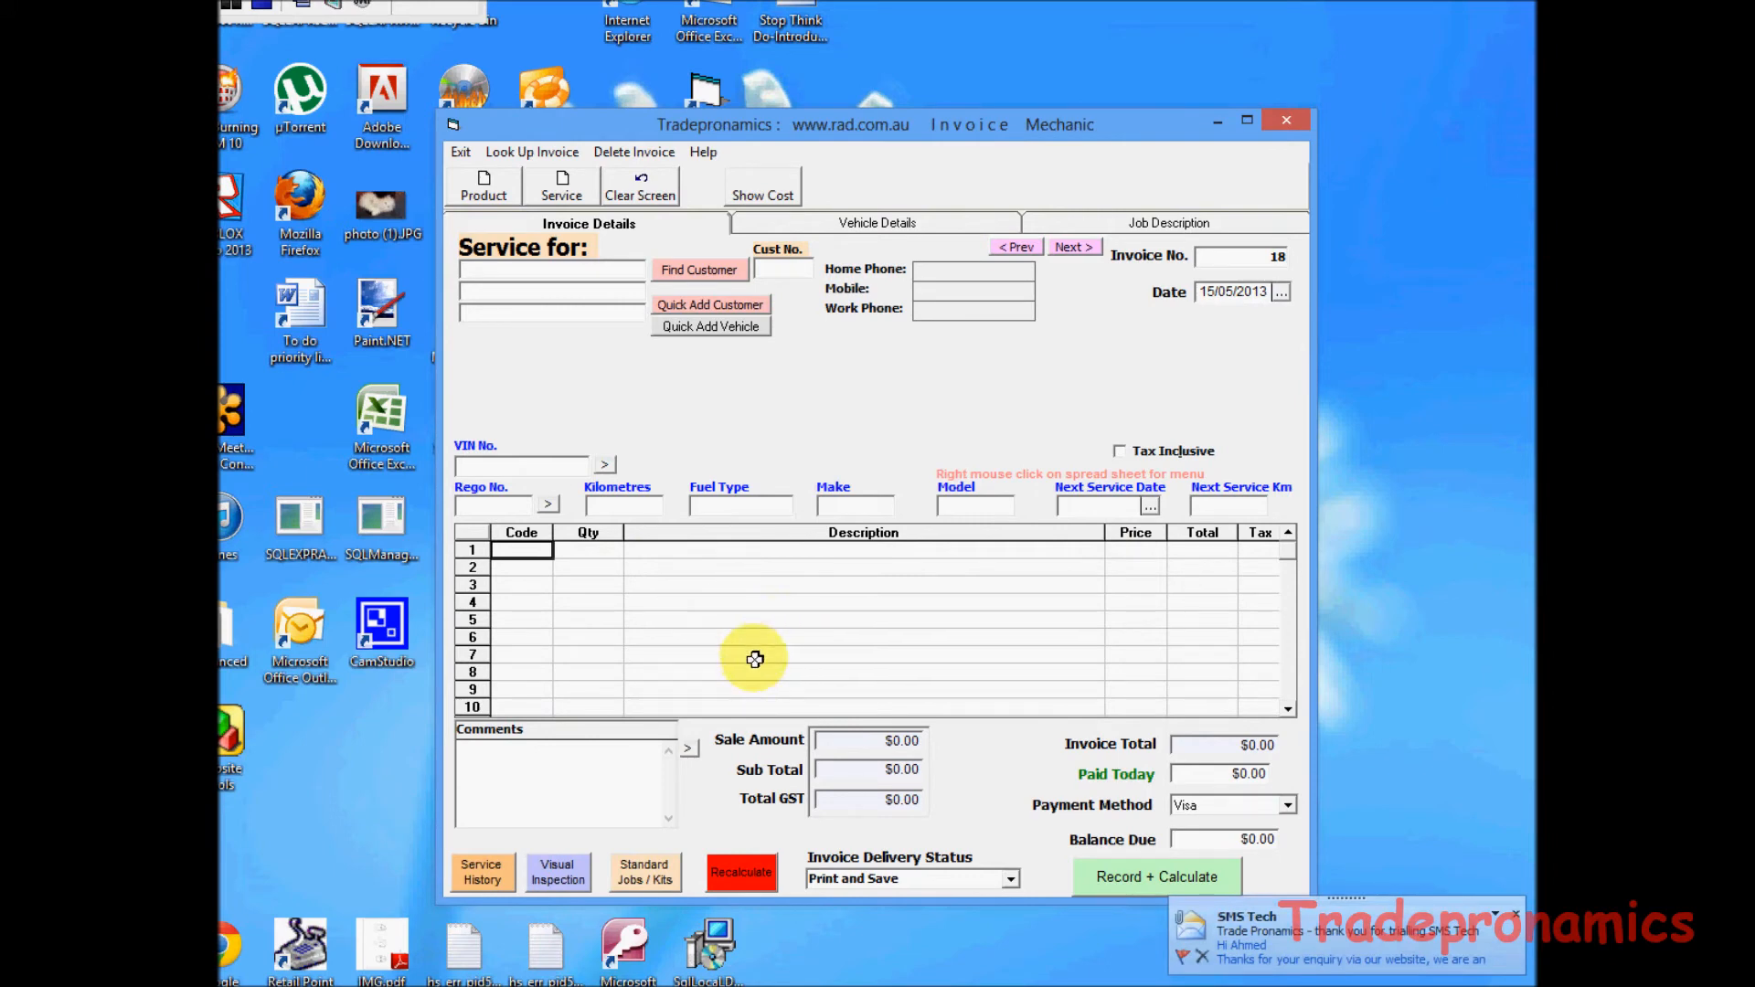
left_click(536, 153)
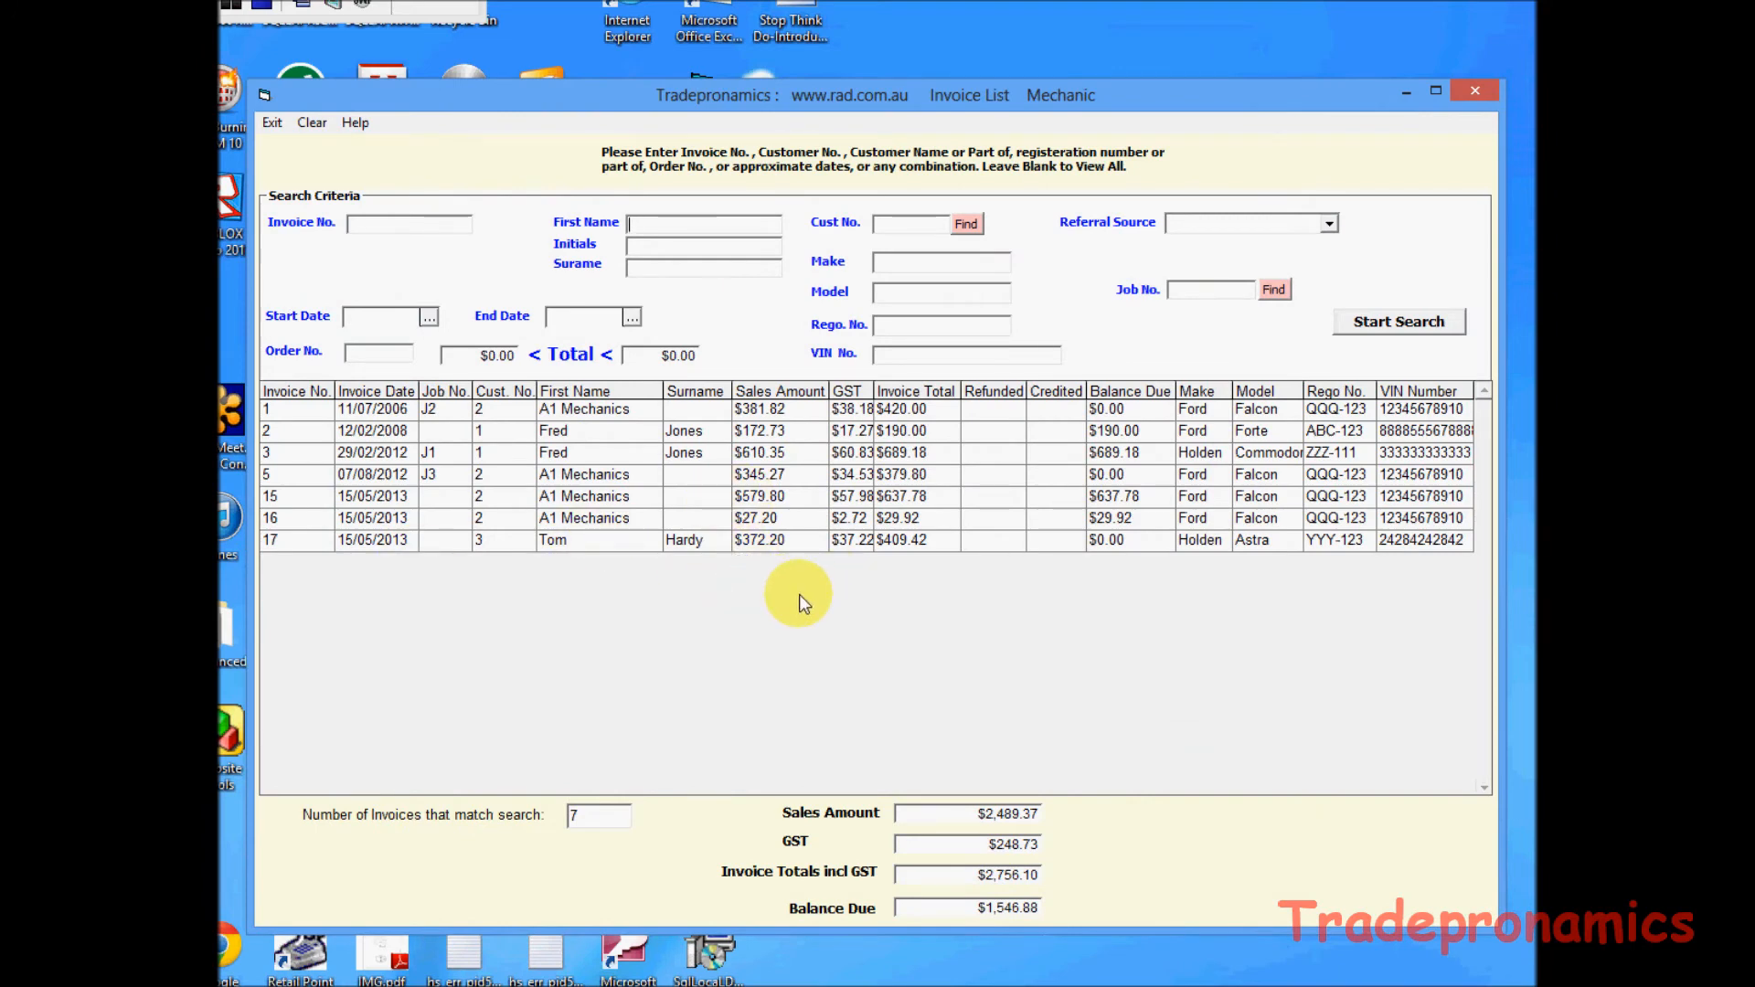
double_click(770, 539)
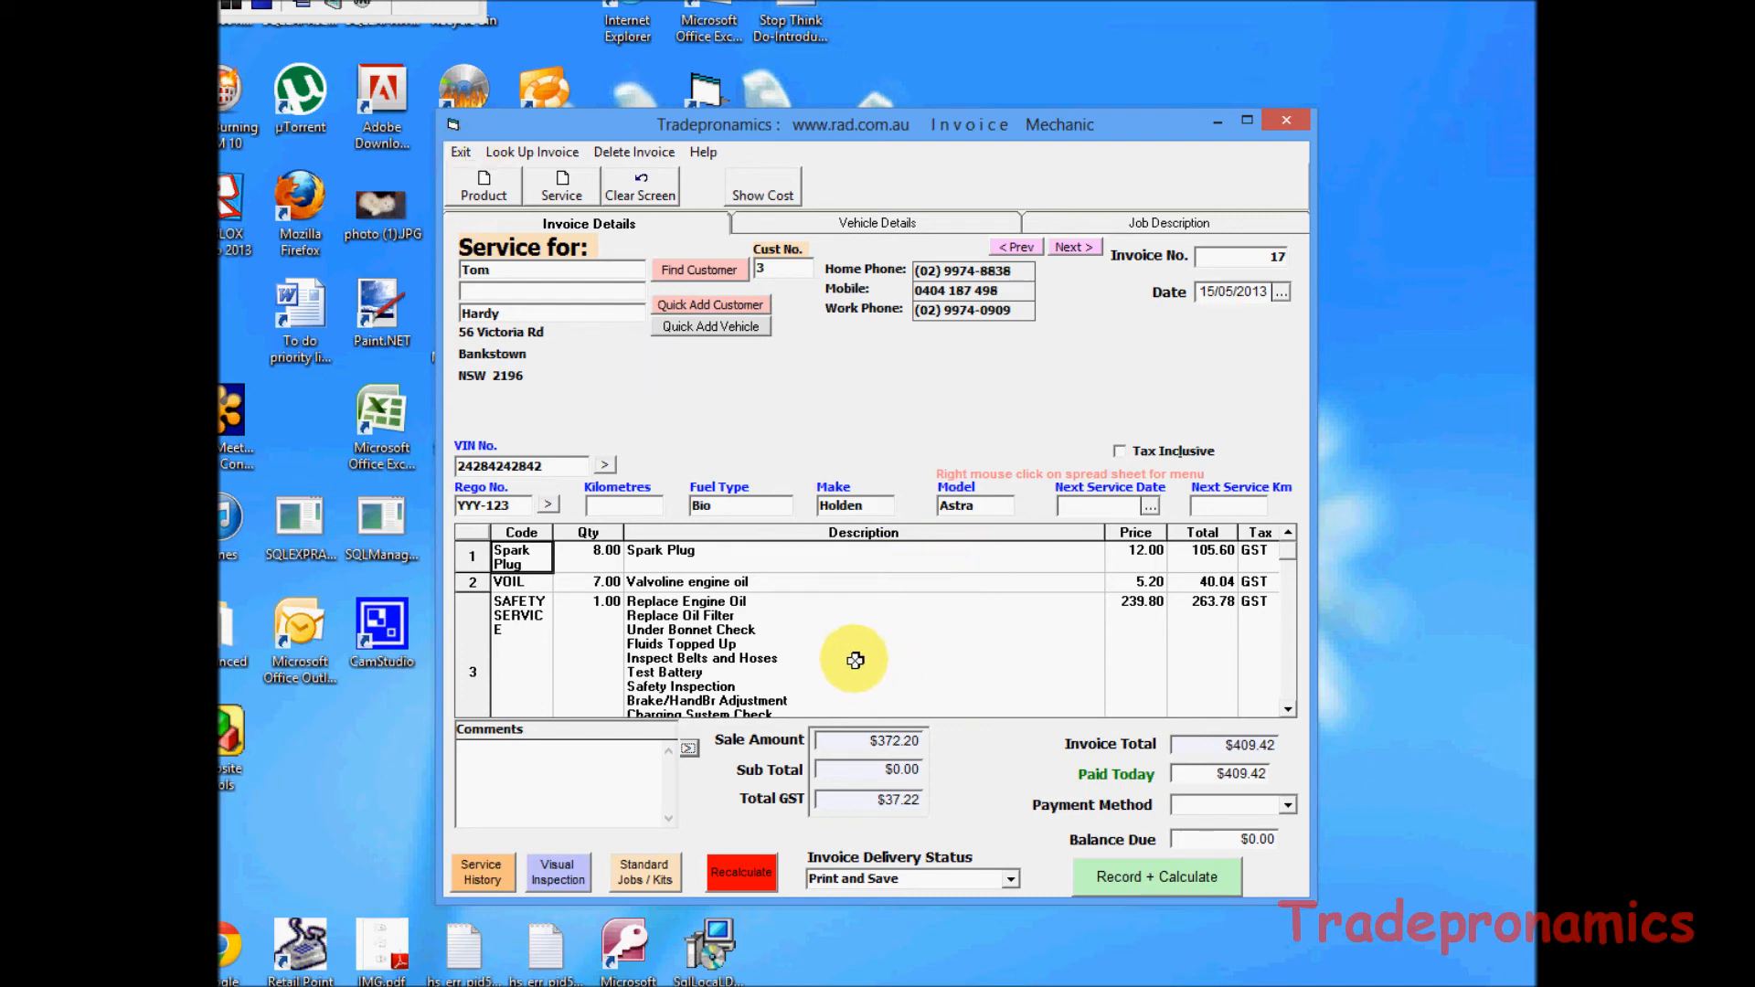
Leave the sales invoice, start a new Purchase Invoice, and load Repco as the supplier.
left_click(460, 153)
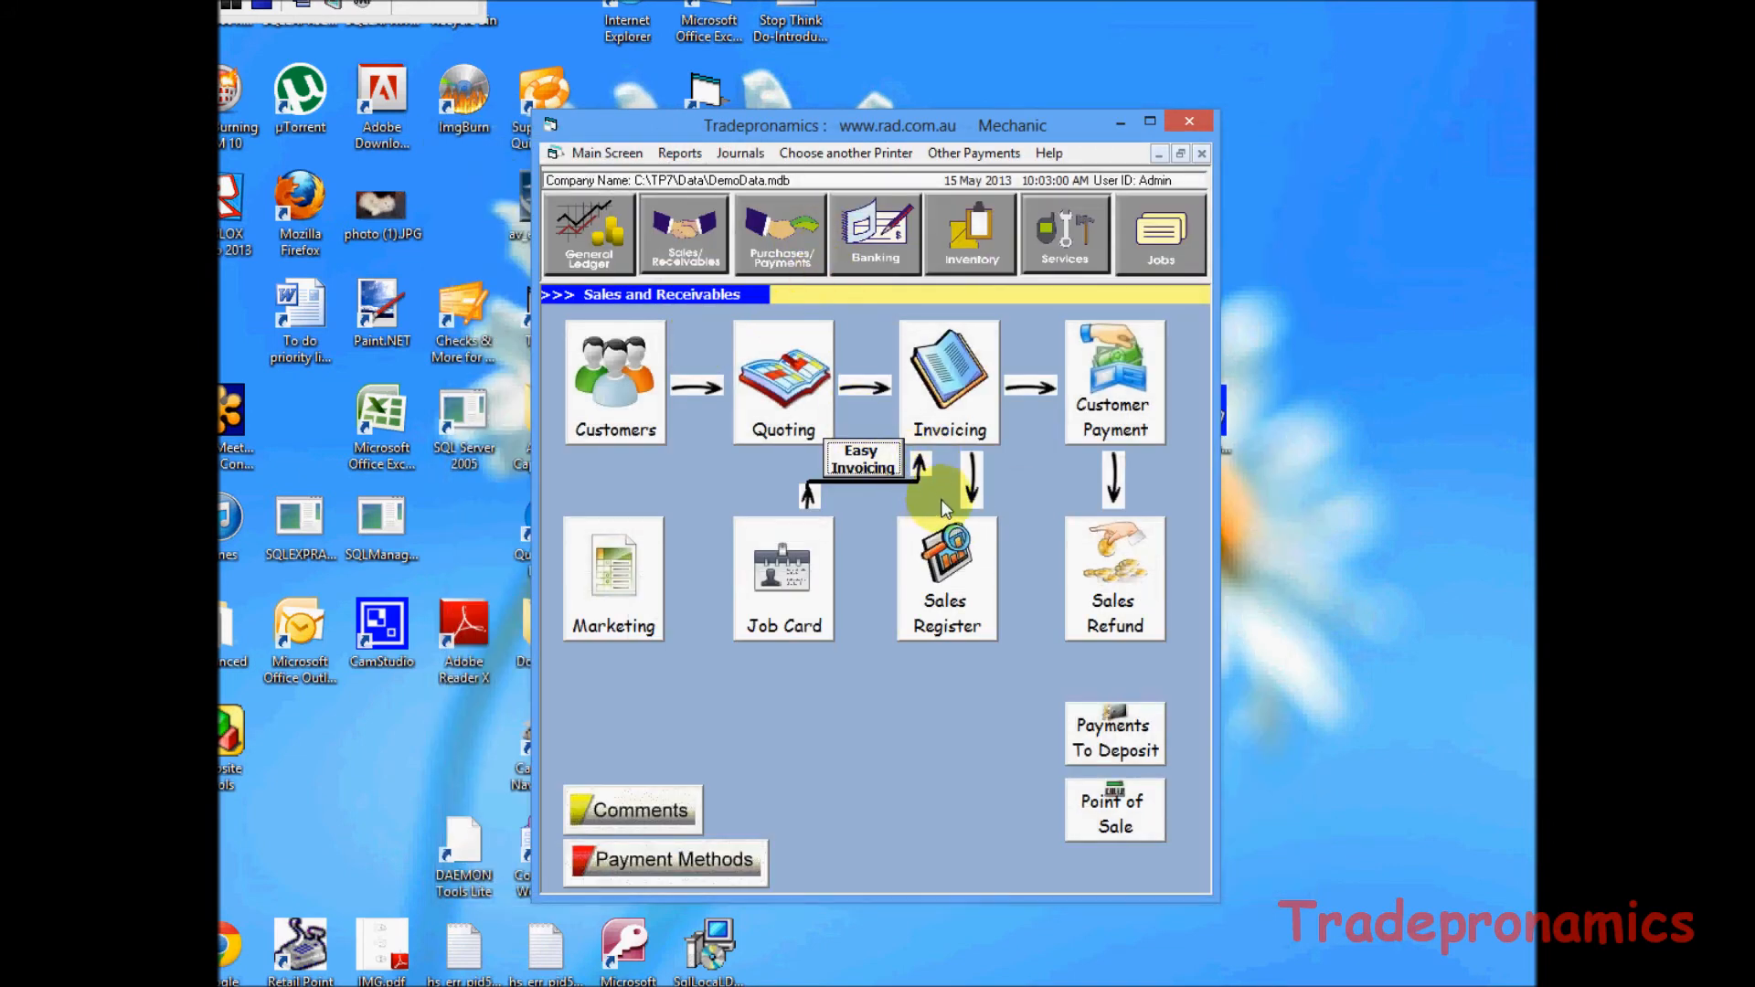
left_click(781, 235)
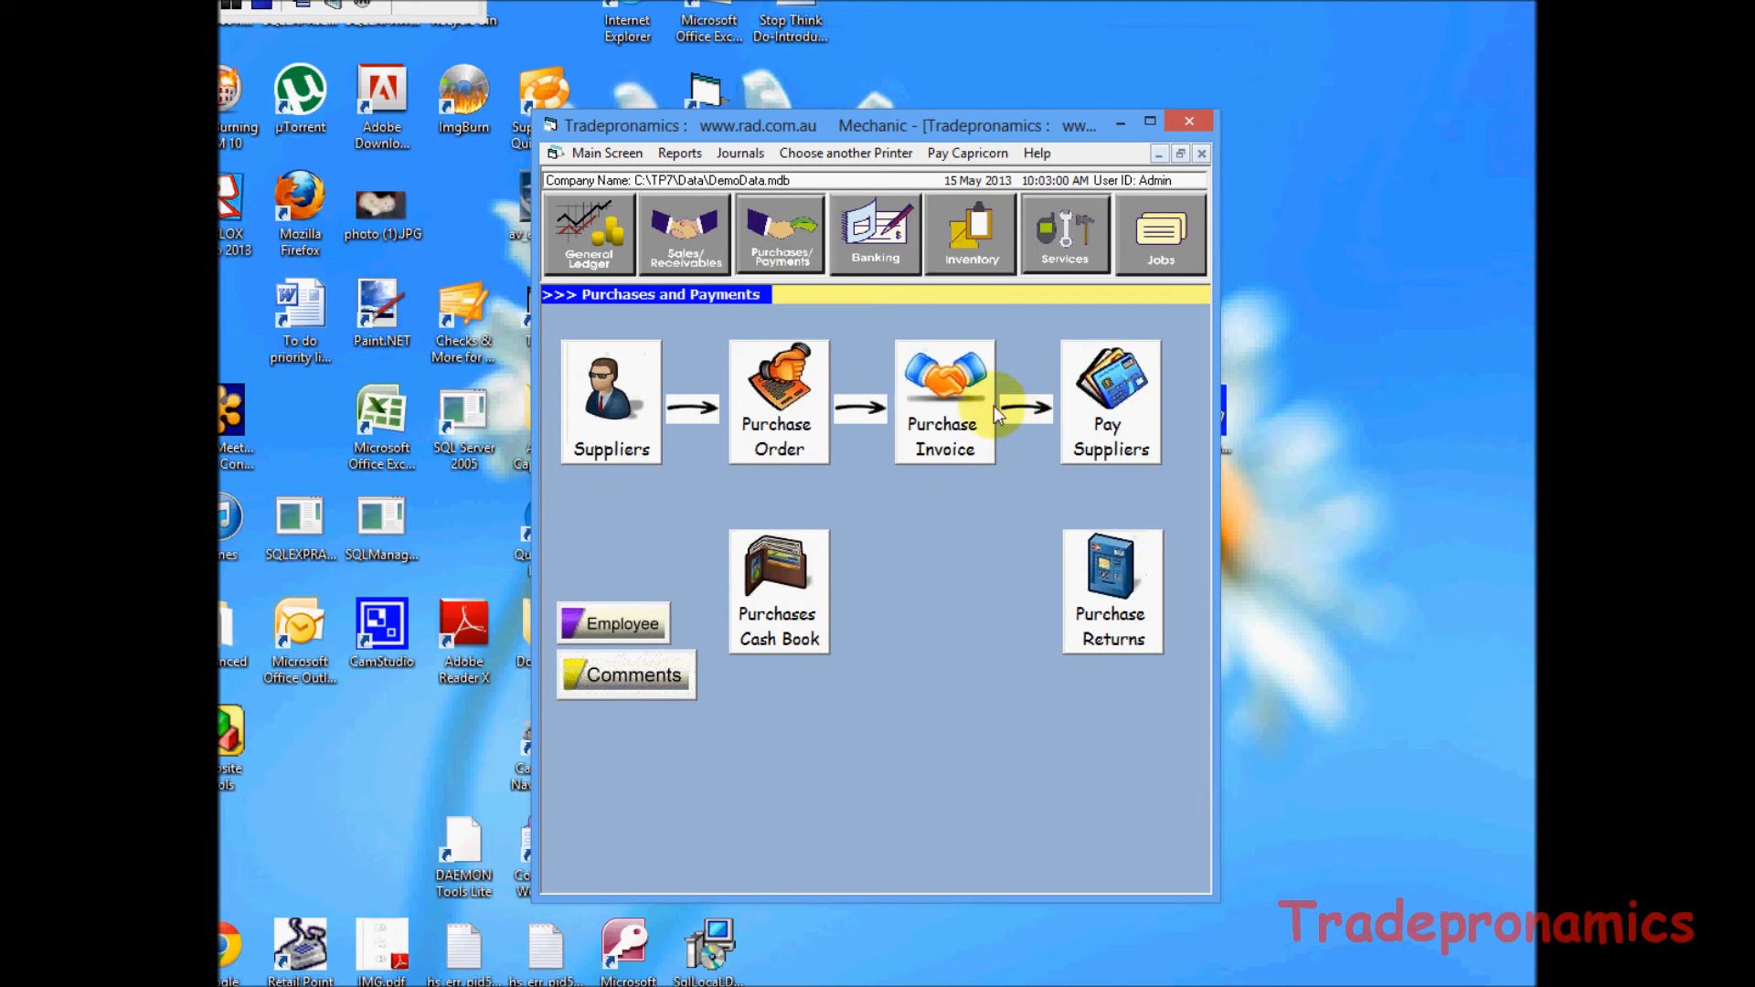
left_click(936, 409)
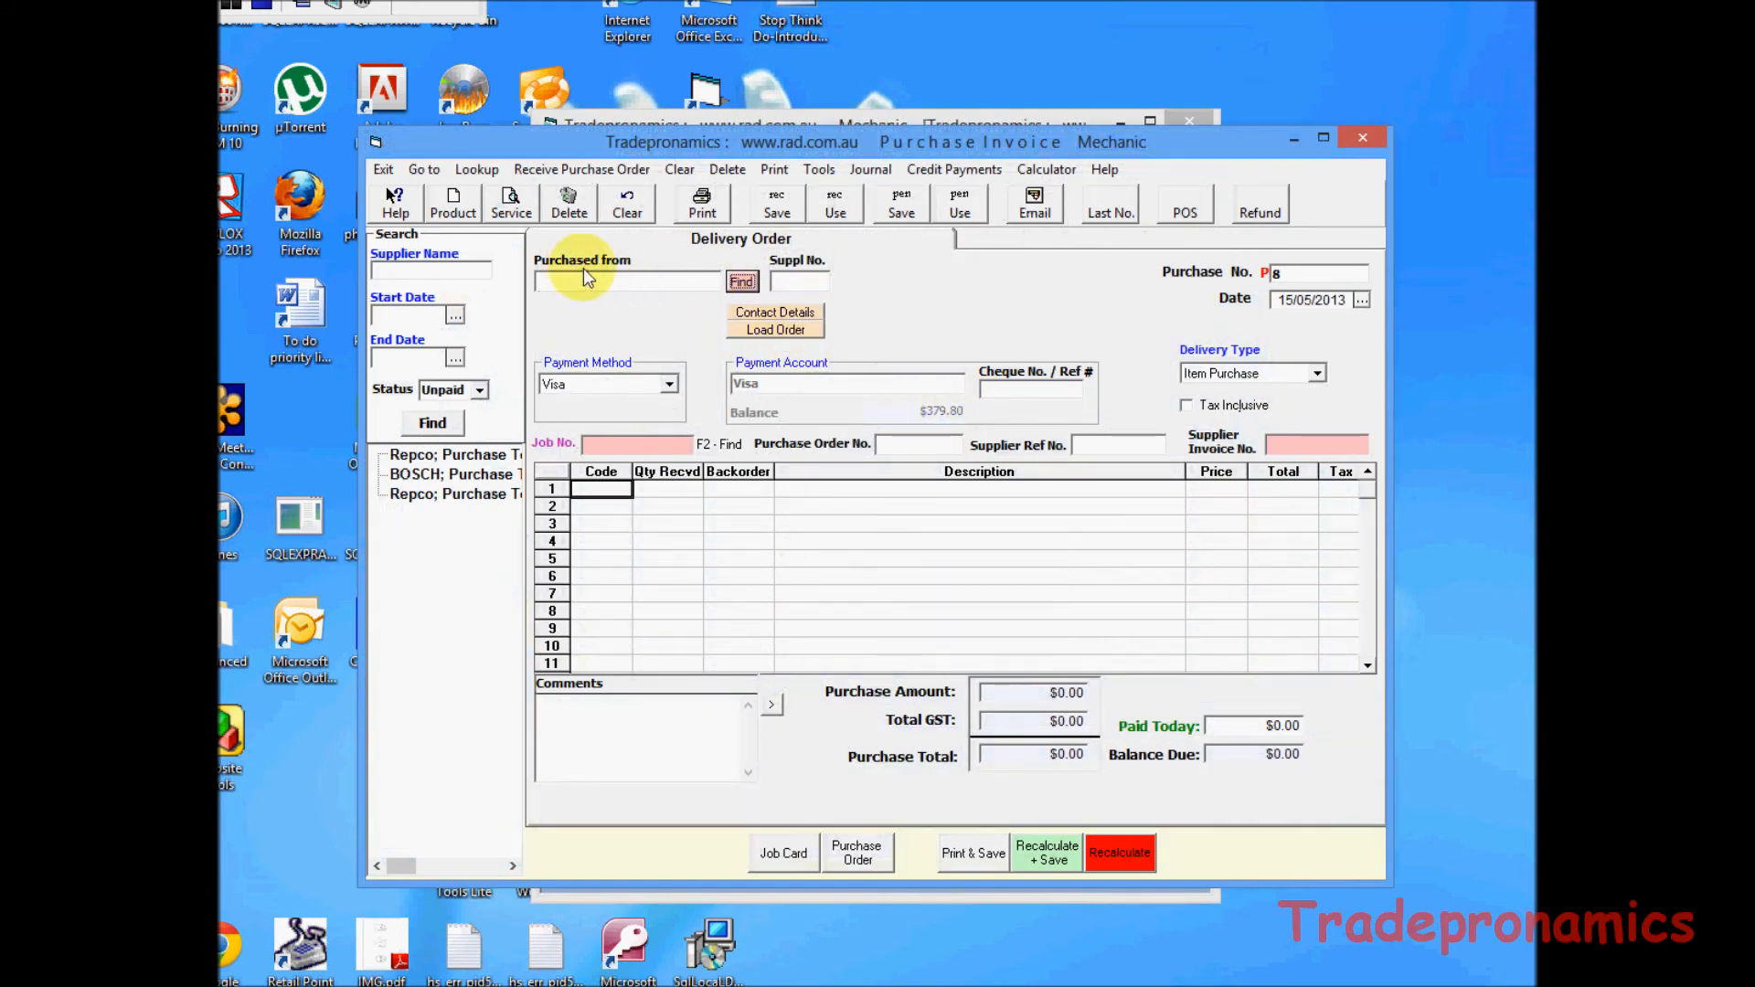
left_click(742, 282)
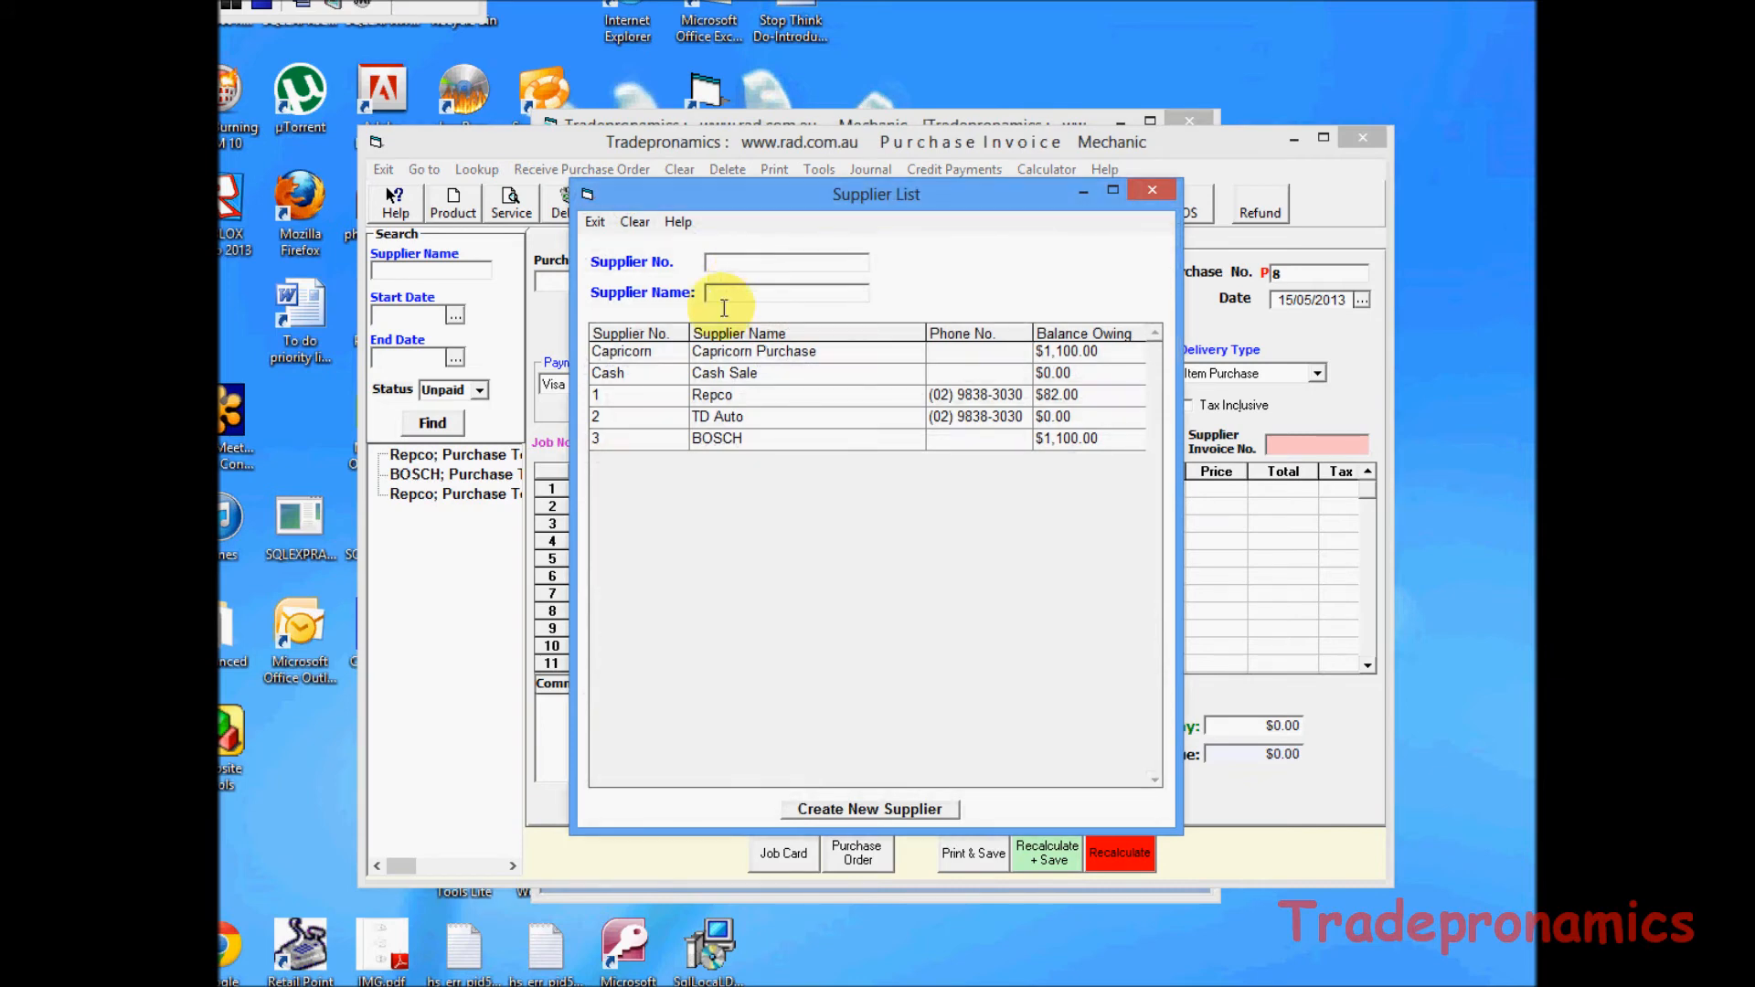
double_click(721, 395)
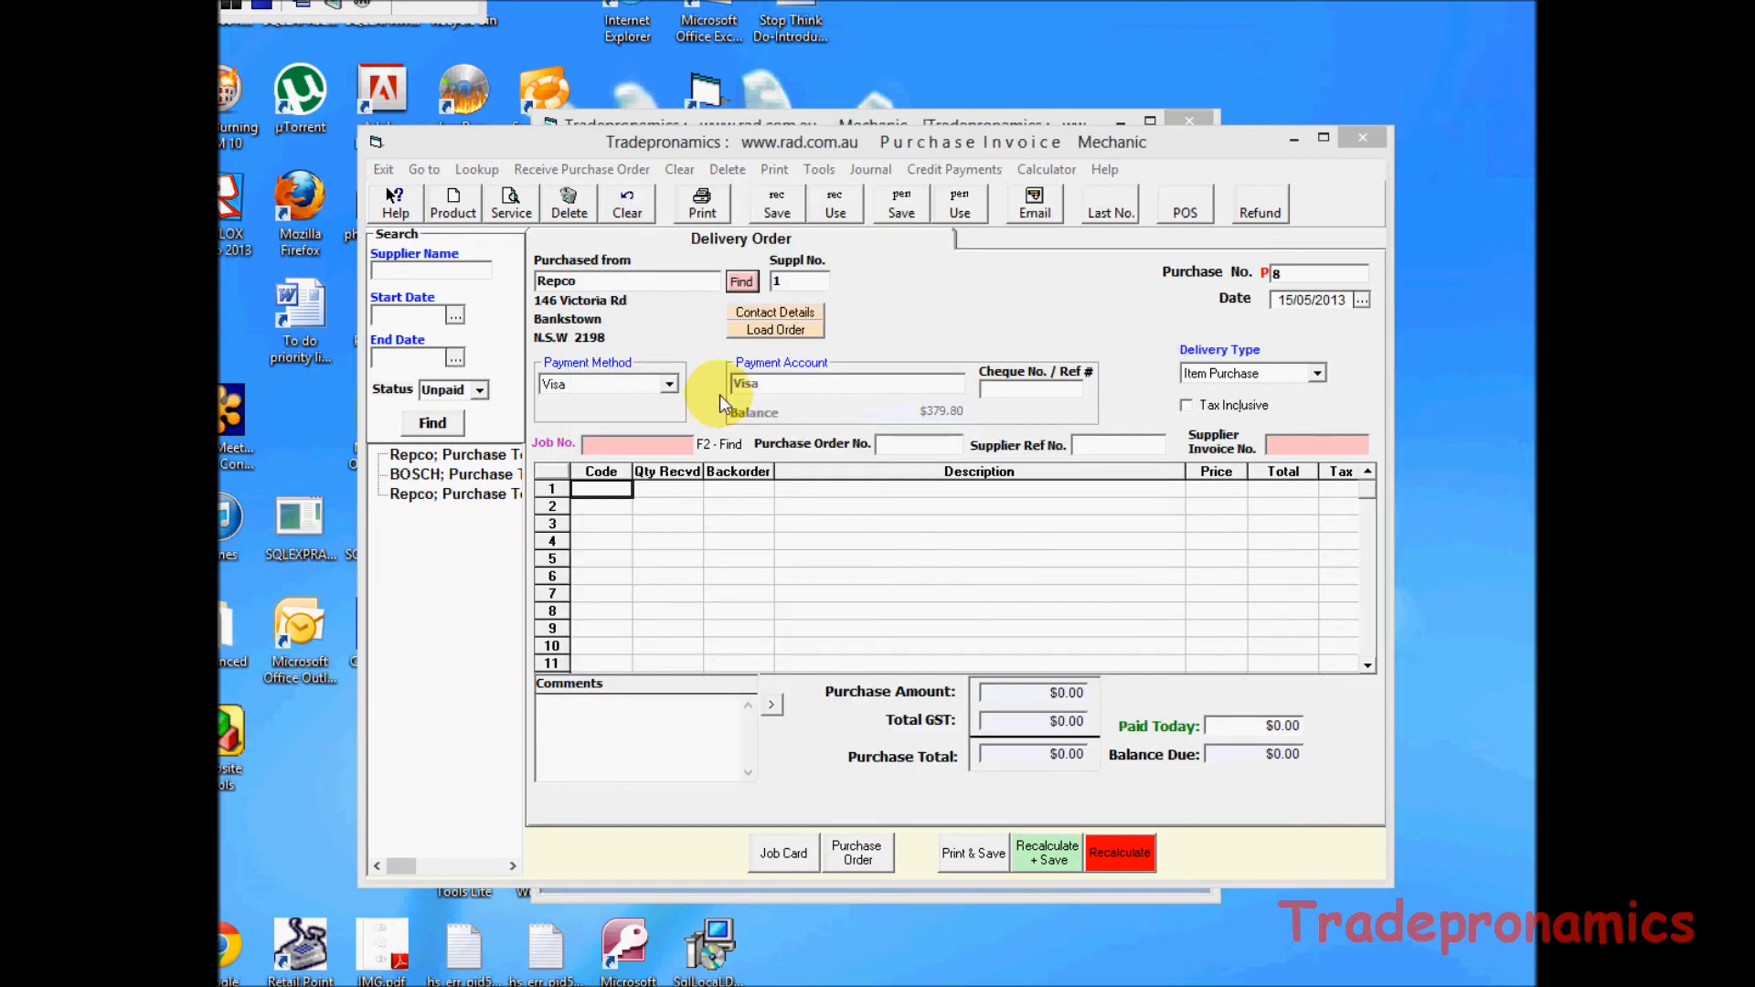
Add 10 Spark Plugs at 5.00 each to the Repco purchase invoice, recalculate it, and save it.
right_click(601, 483)
left_click(690, 508)
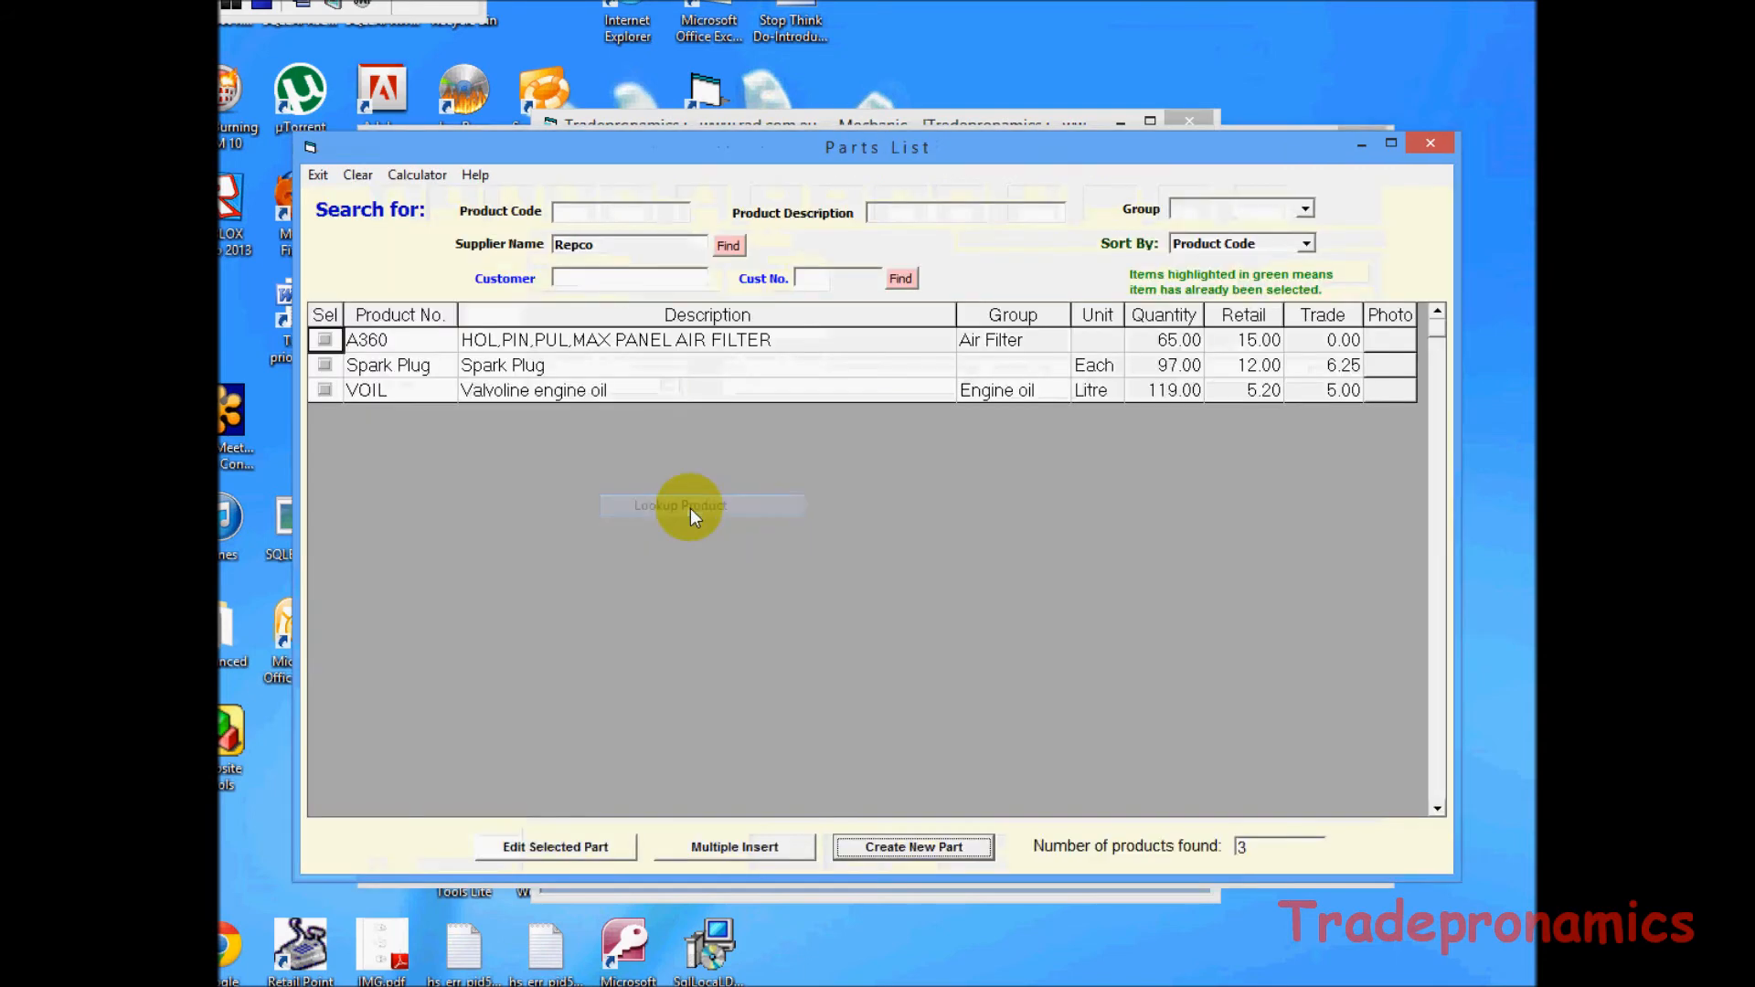
left_click(325, 365)
double_click(509, 365)
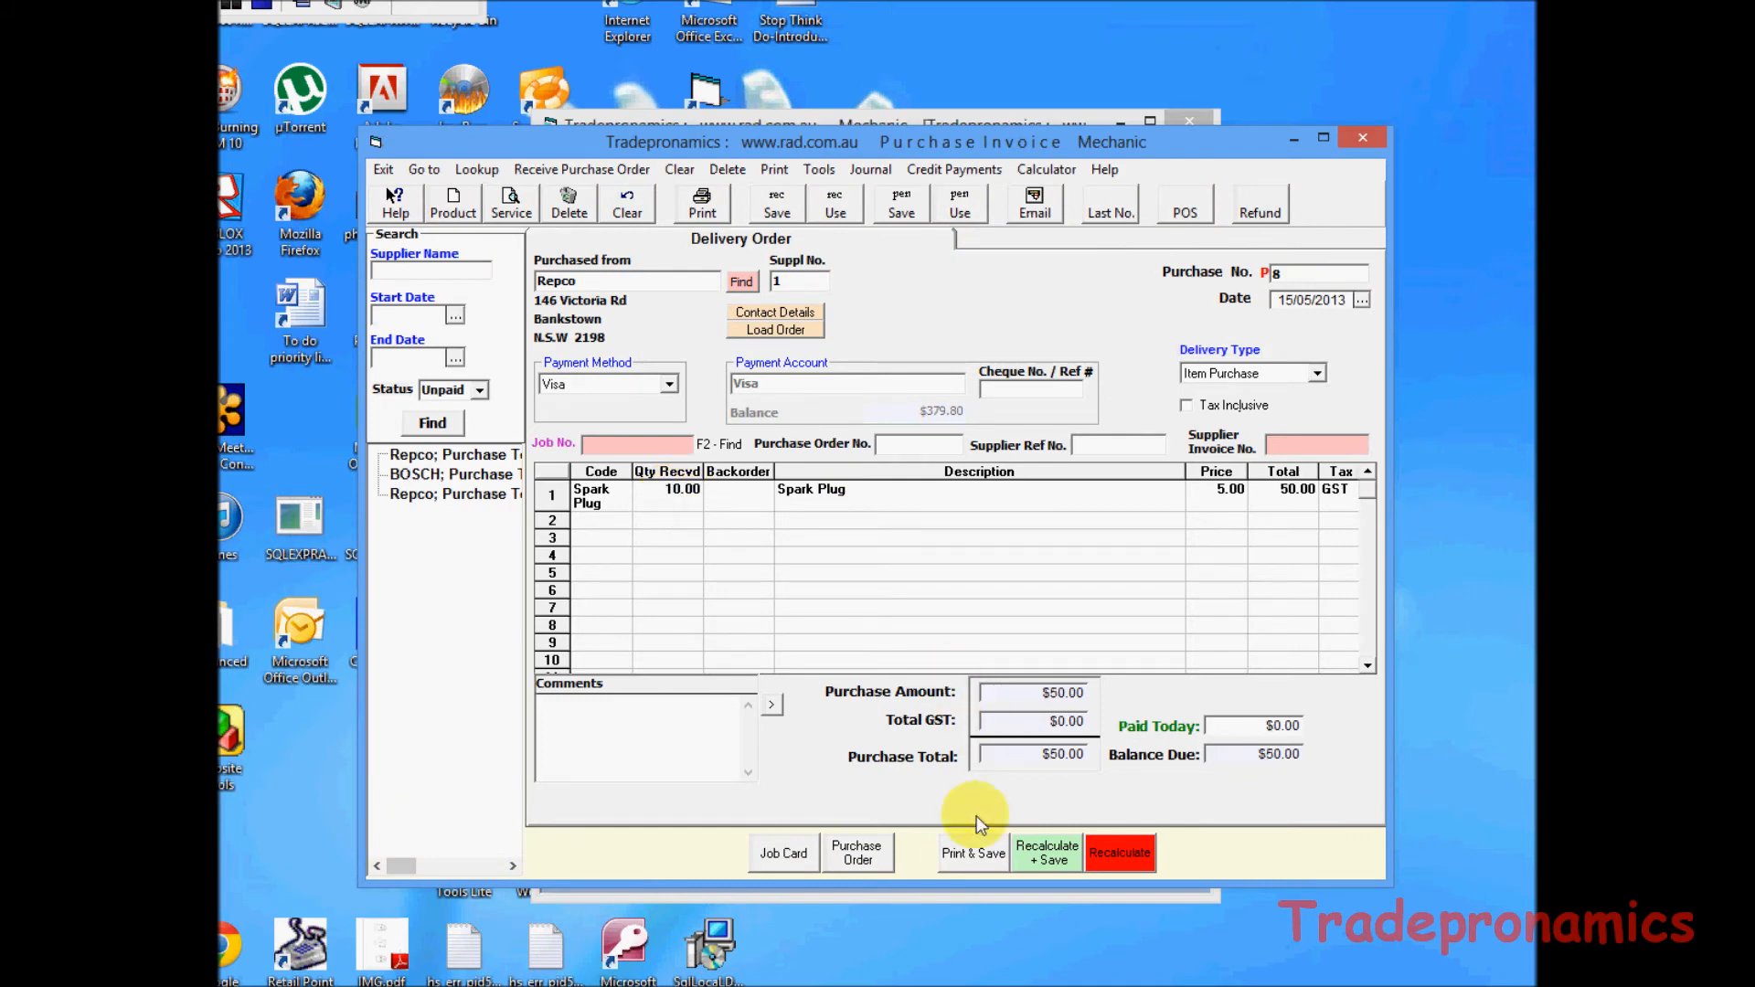
left_click(1048, 853)
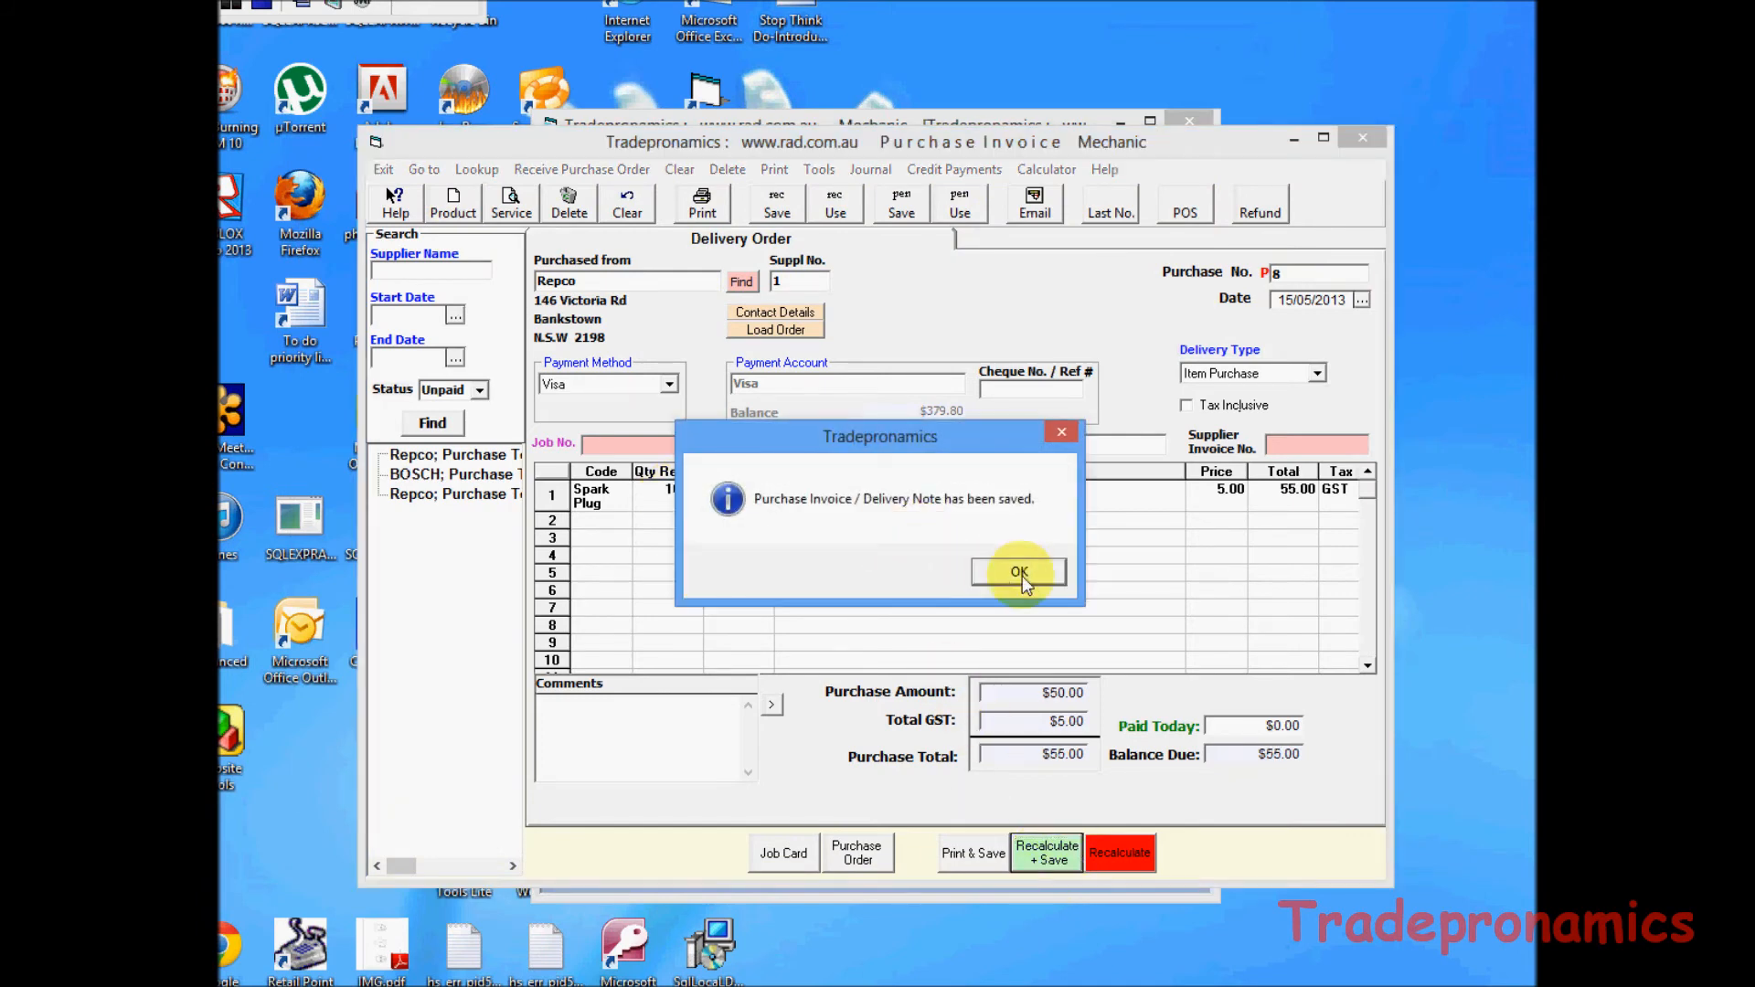
left_click(1015, 574)
Load the last unpaid Repco purchase and filter the purchase list by status All and back to Unpaid.
left_click(420, 513)
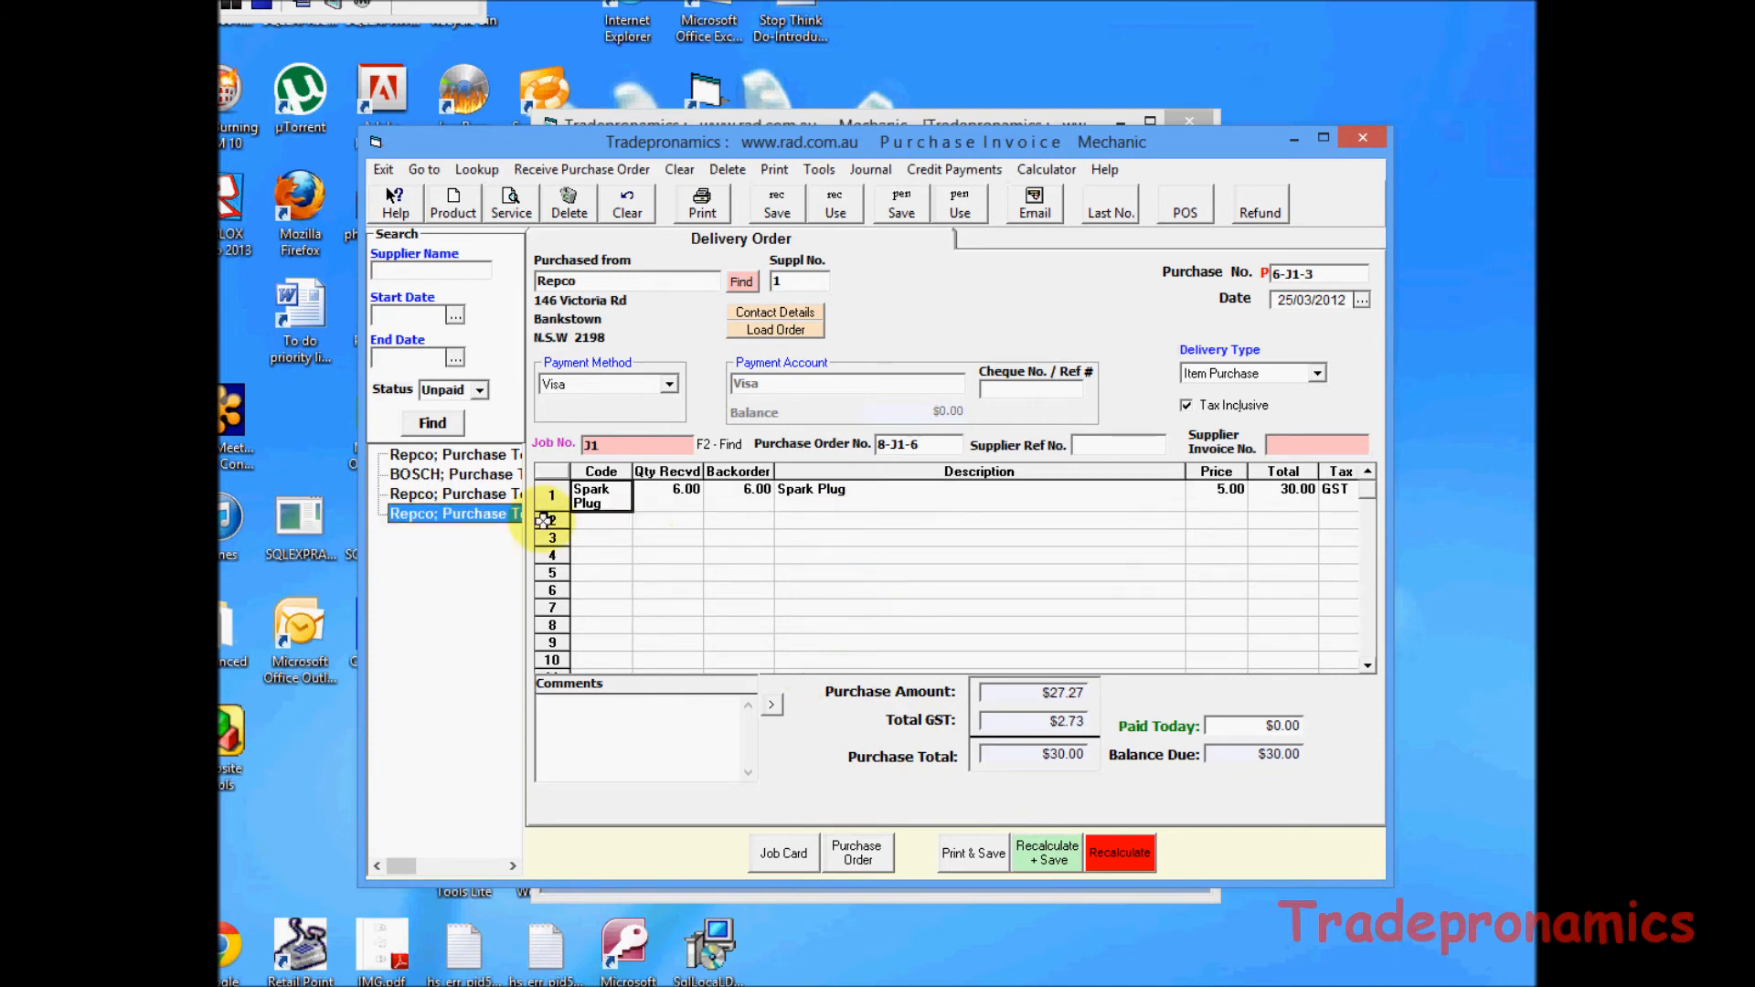
left_click(479, 390)
left_click(443, 407)
left_click(432, 423)
left_click(443, 425)
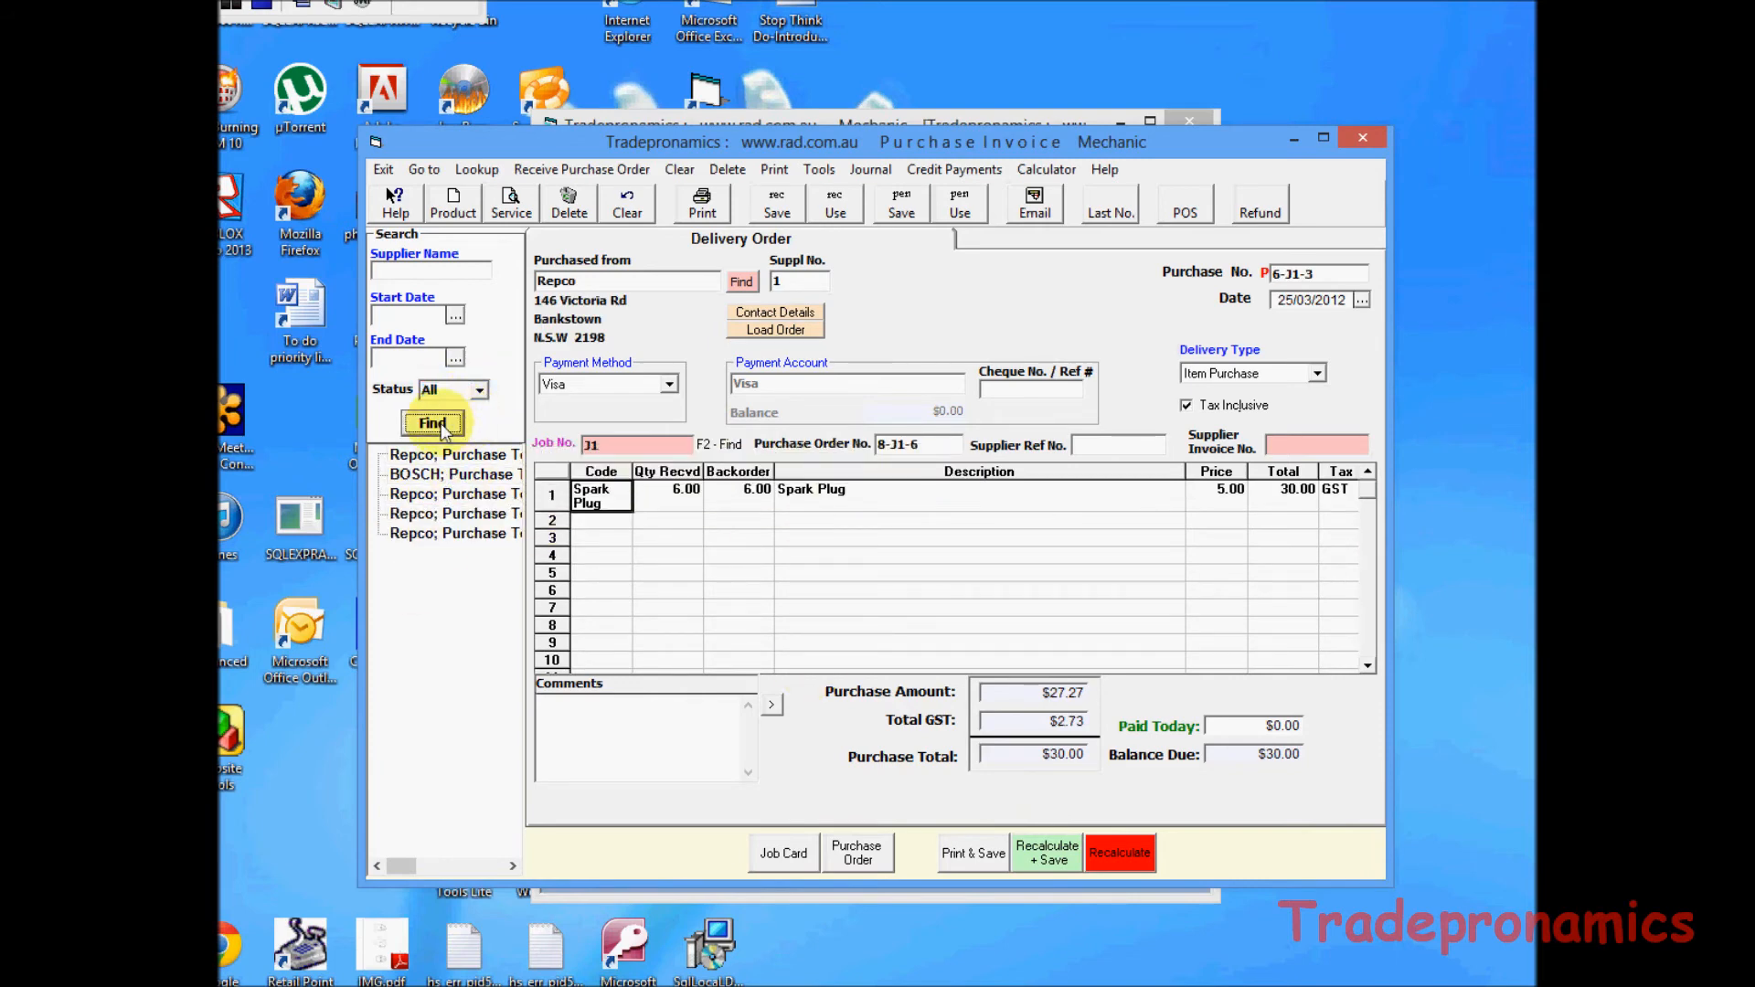
left_click(480, 390)
left_click(443, 419)
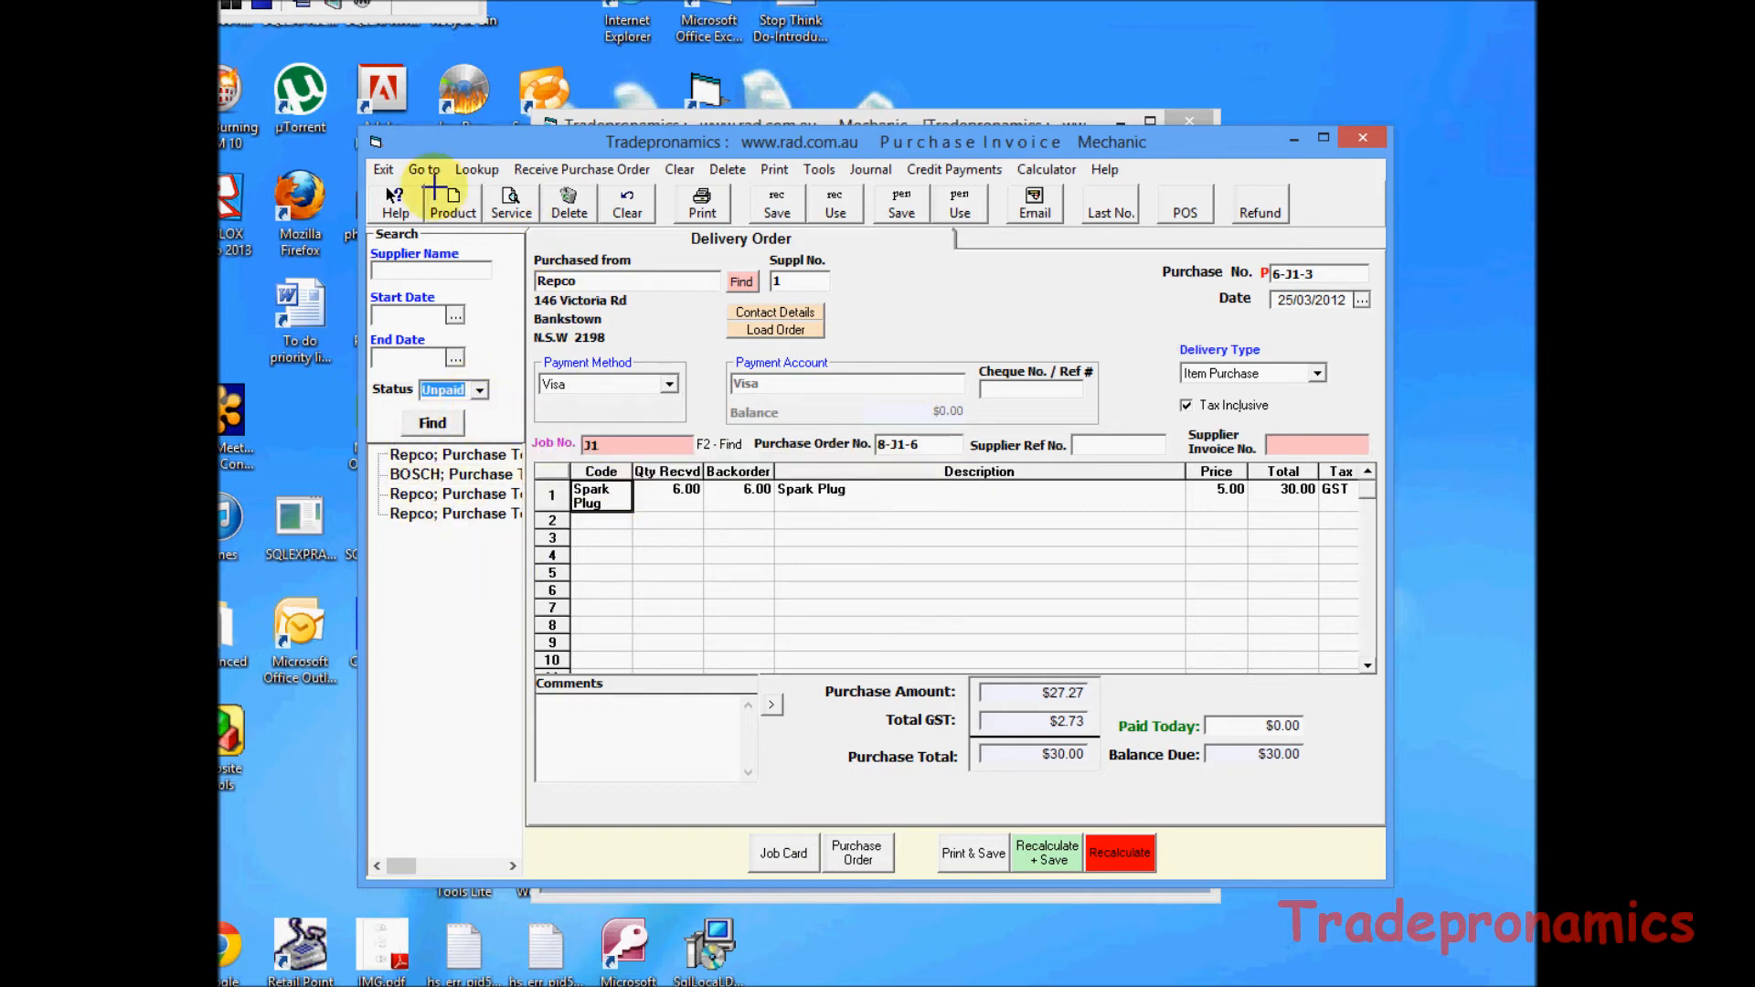
Look up the purchase invoice list, search it by supplier name "b", examine the tax and purchase totals, and leave the list.
left_click(471, 172)
left_click(524, 200)
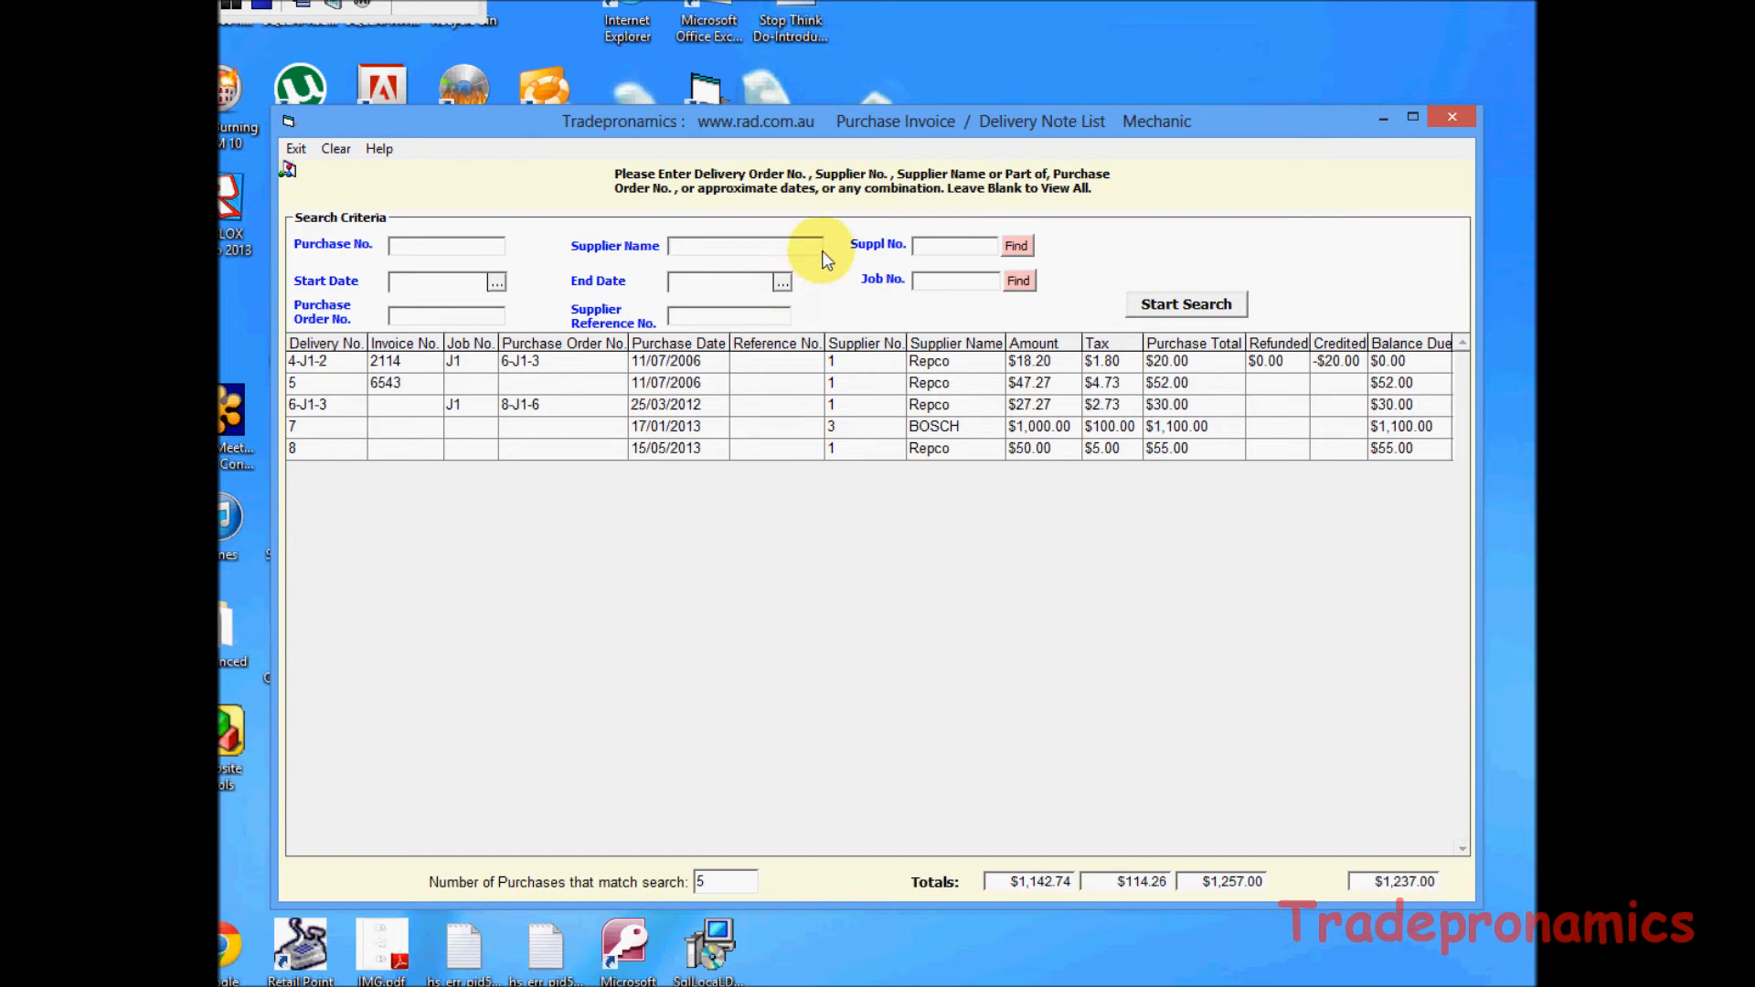
type("b")
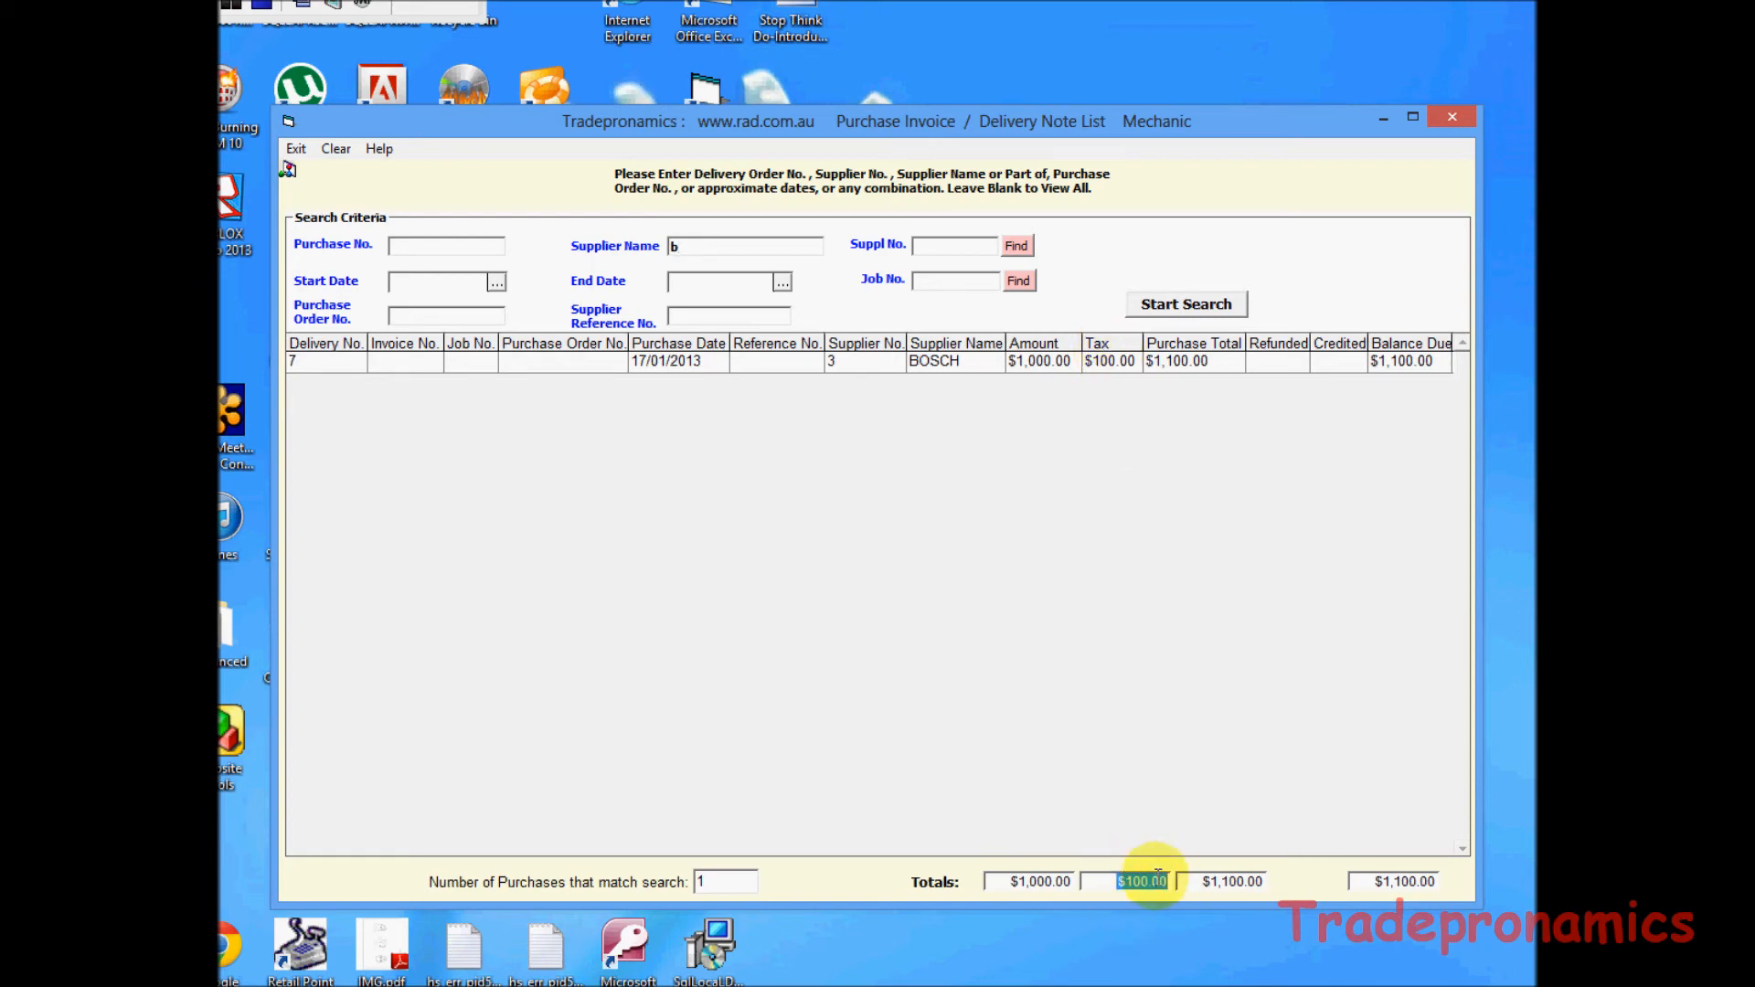
left_click(1206, 879)
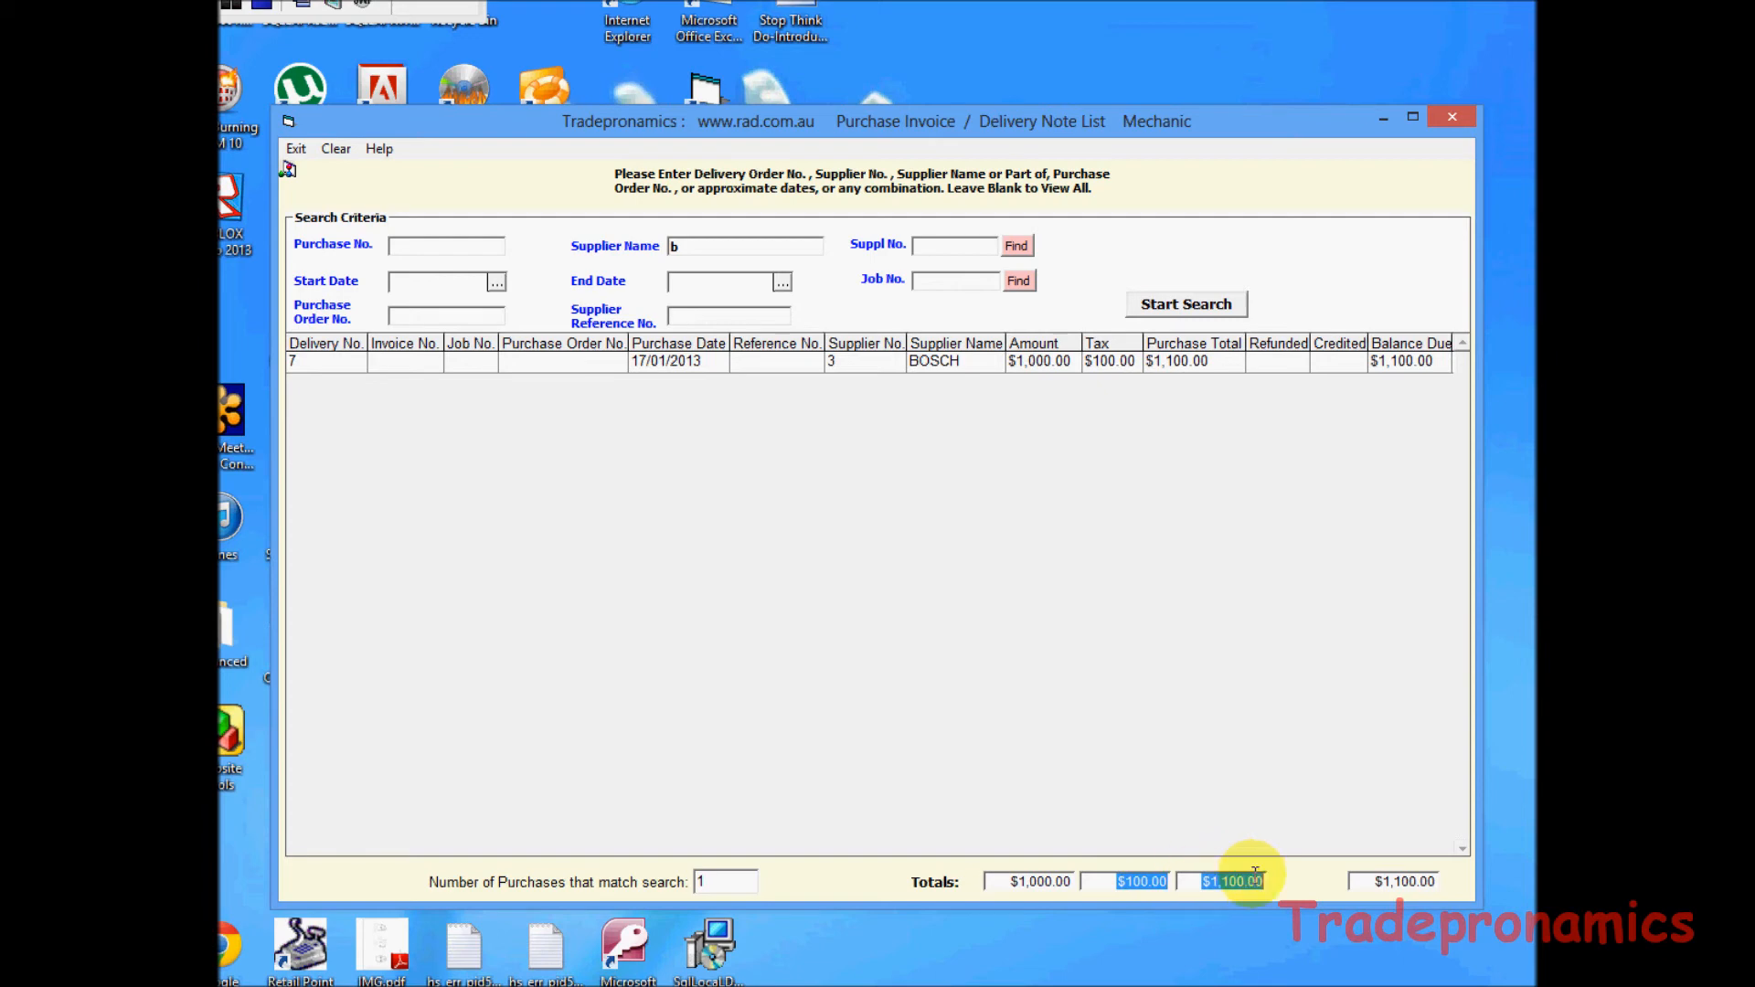
left_click(495, 285)
left_click(611, 445)
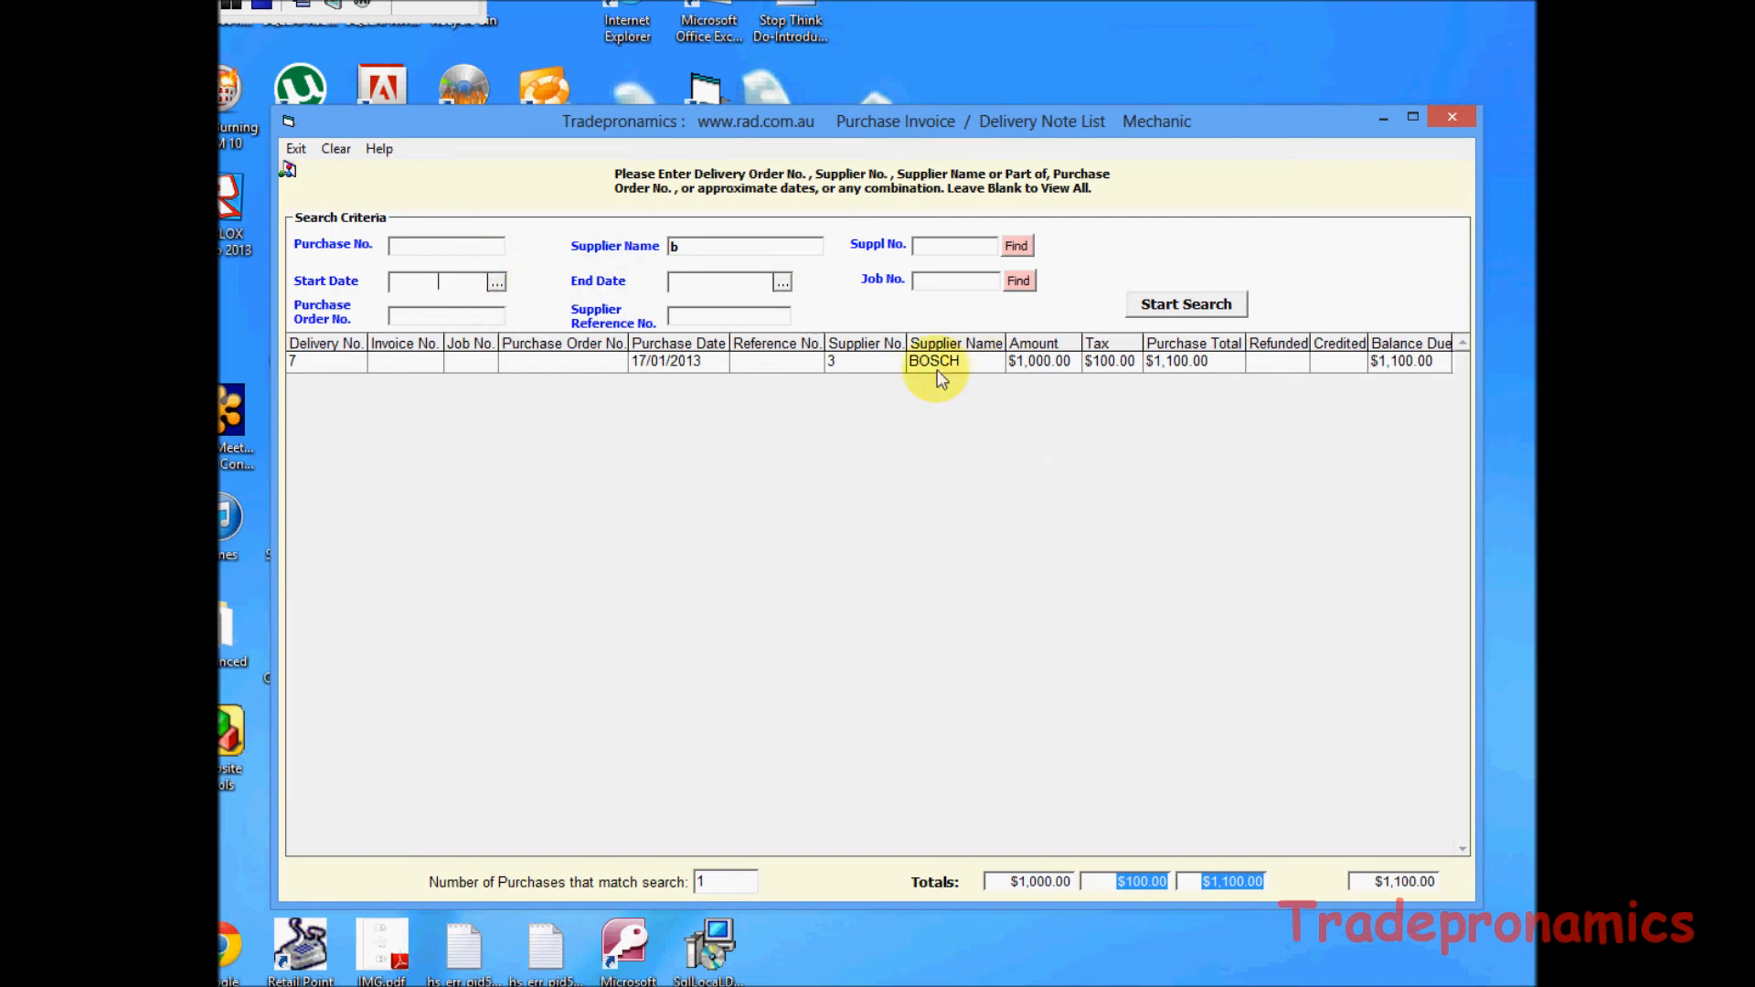
left_click(297, 149)
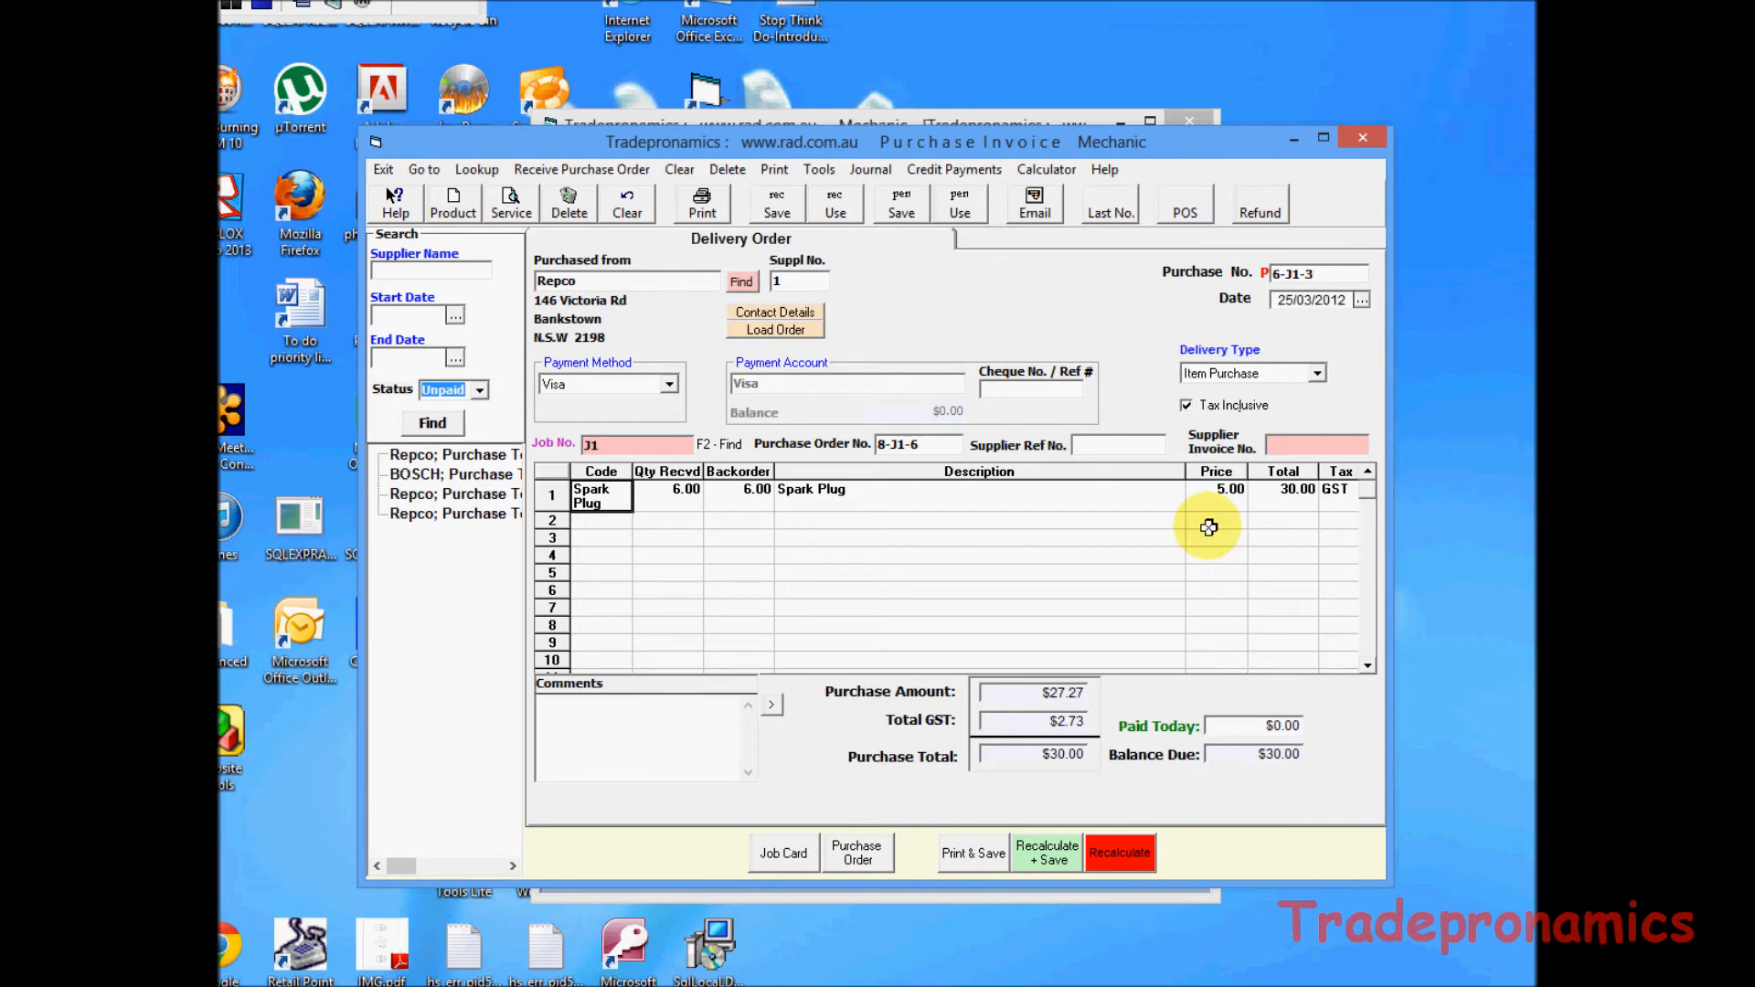
Leave the purchase invoice, open the Sales Register, and search all sales from start date 01/05/2012.
left_click(384, 172)
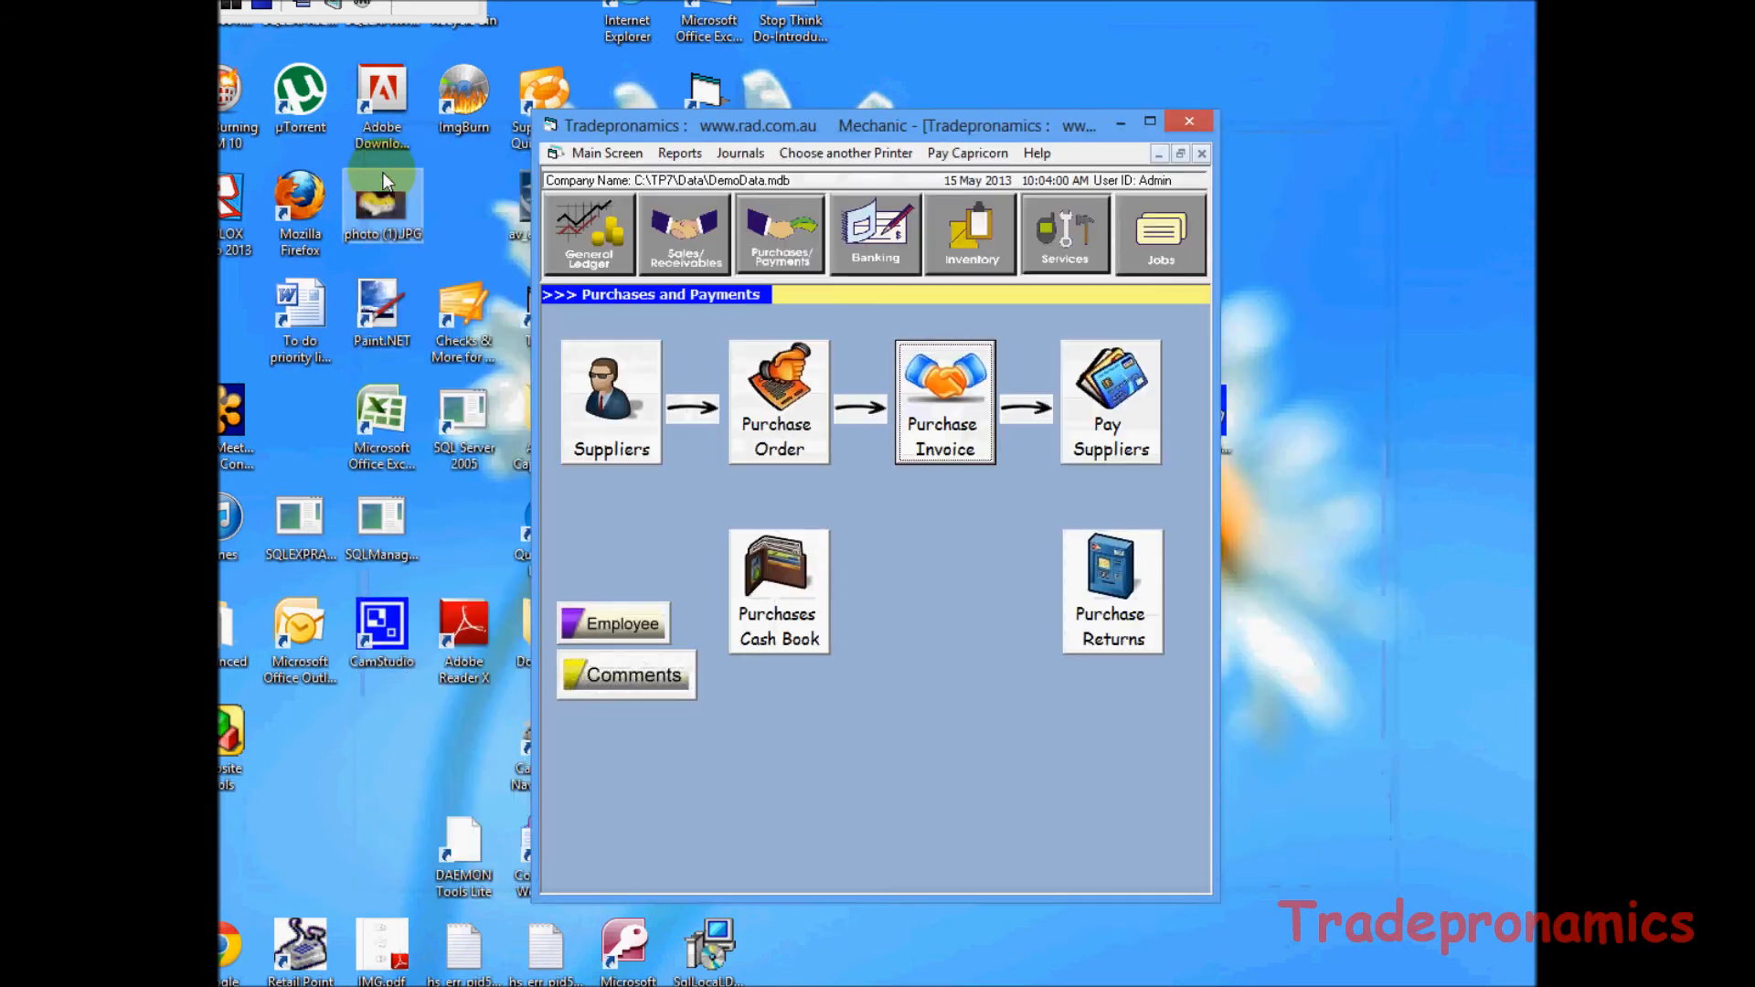
left_click(689, 242)
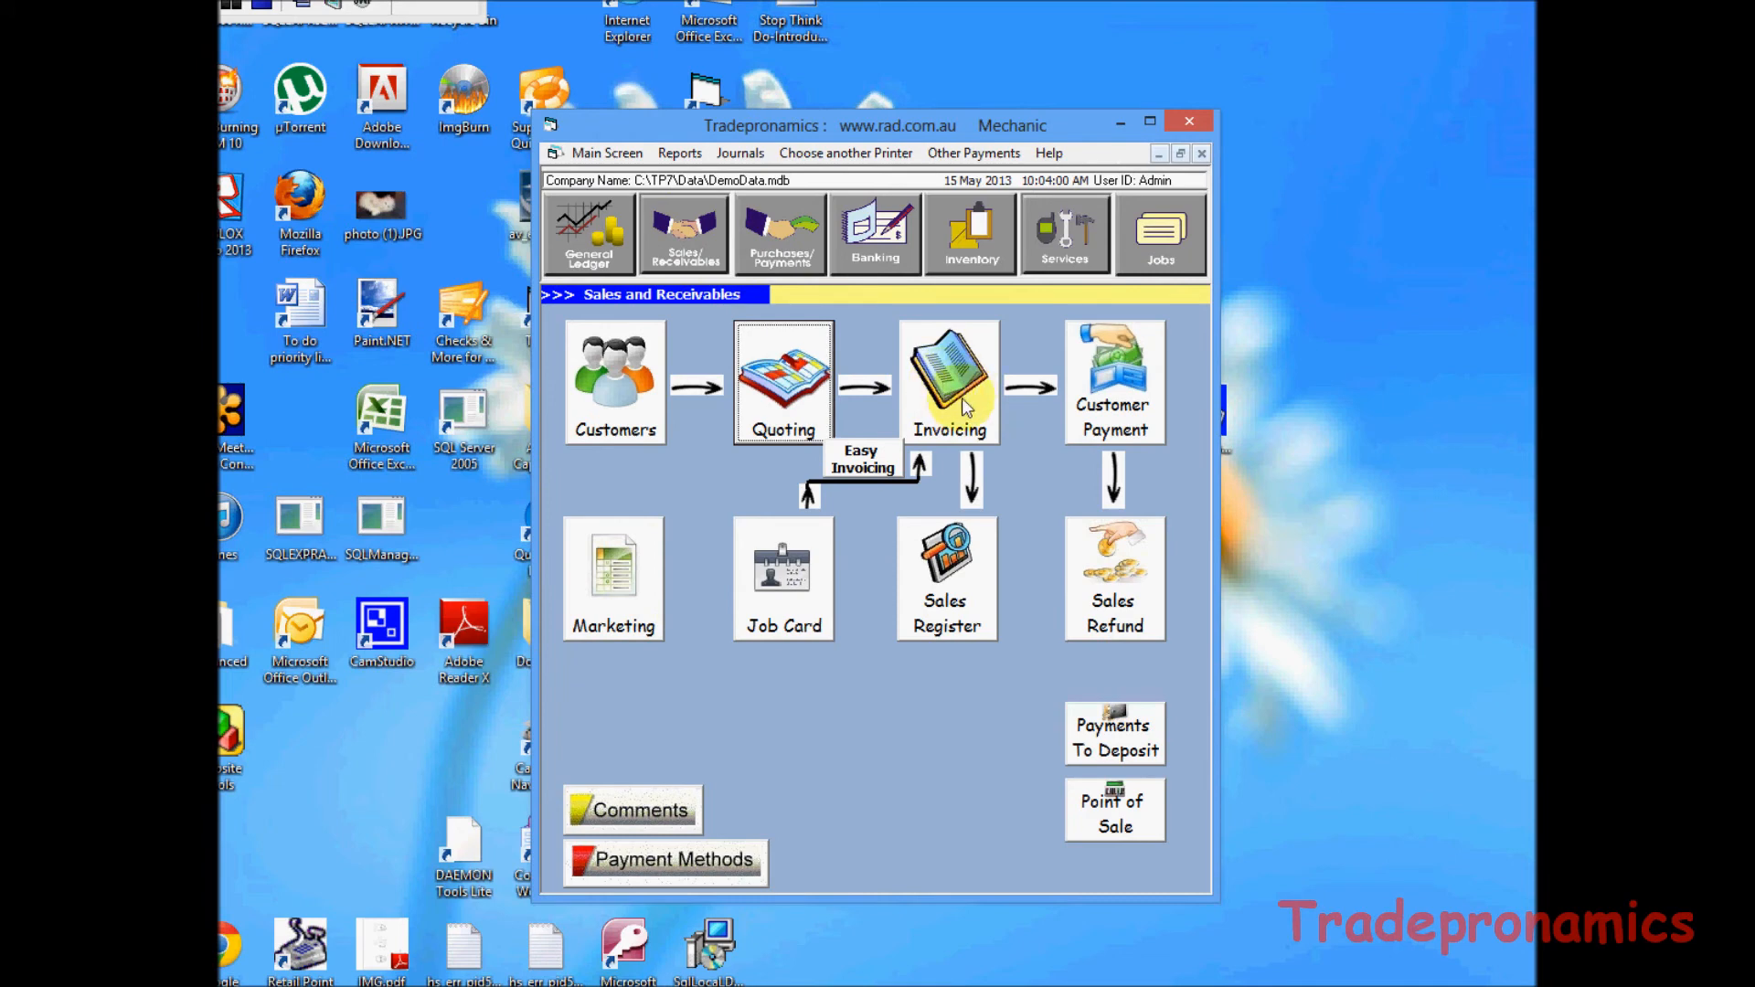
left_click(951, 590)
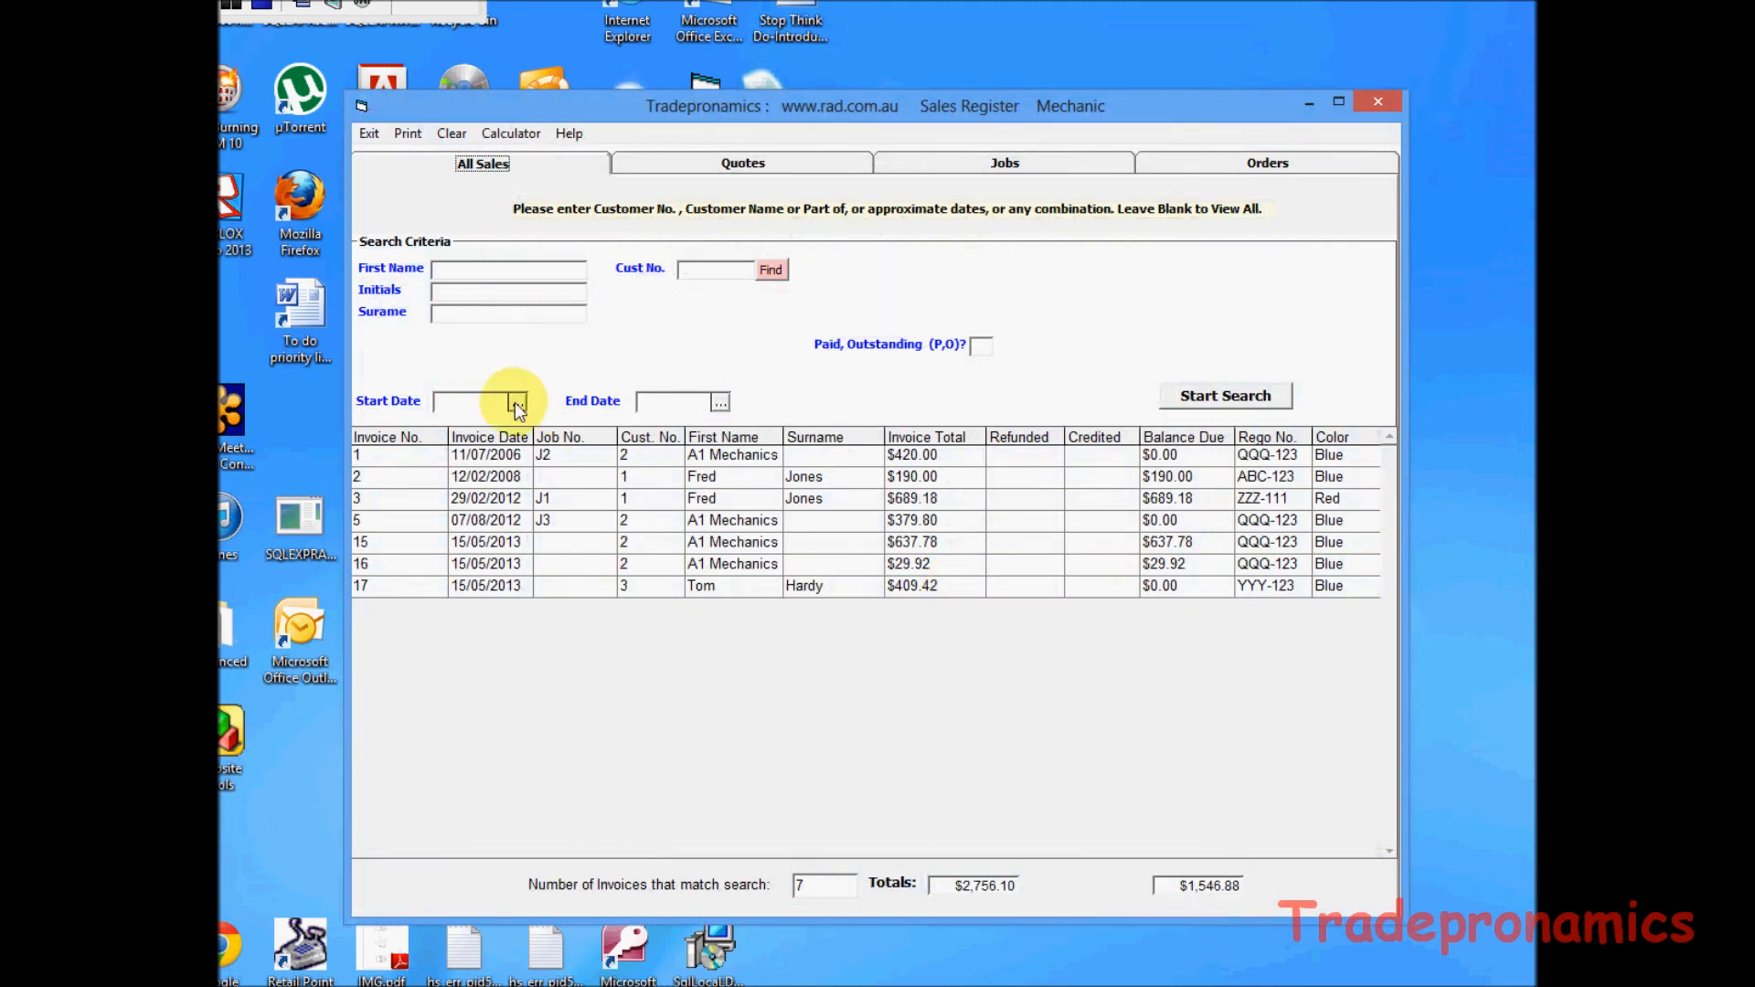
left_click(517, 404)
left_click(643, 225)
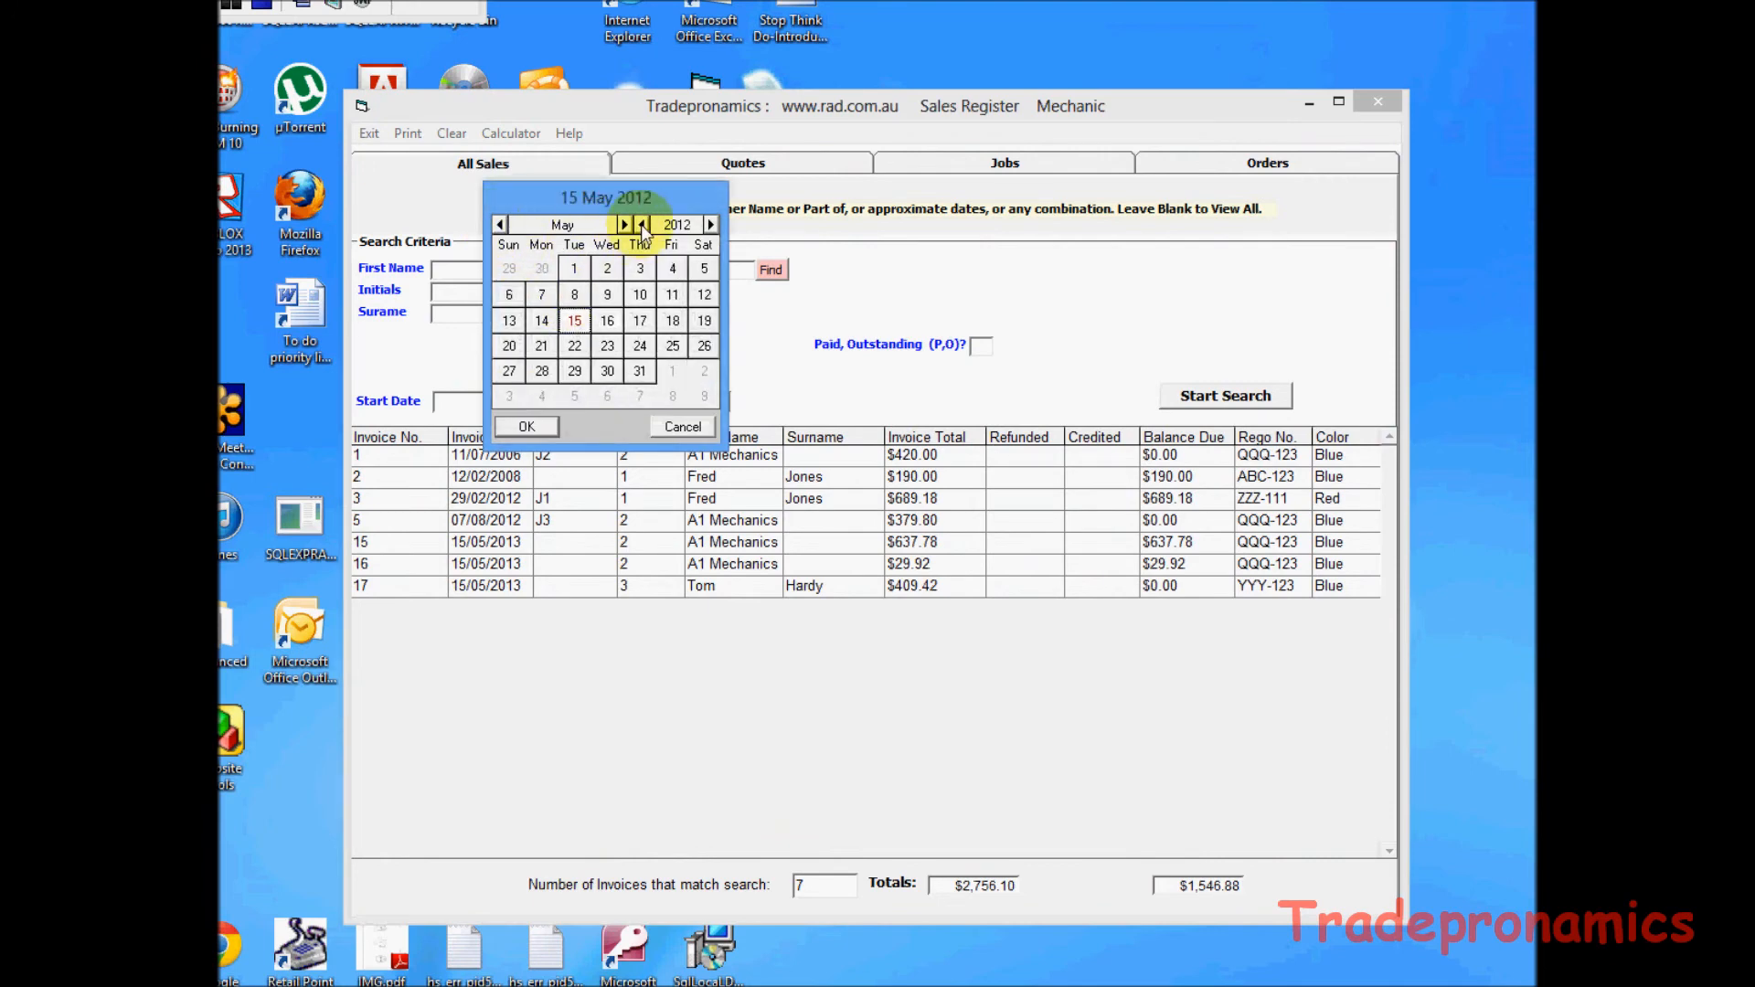
double_click(576, 268)
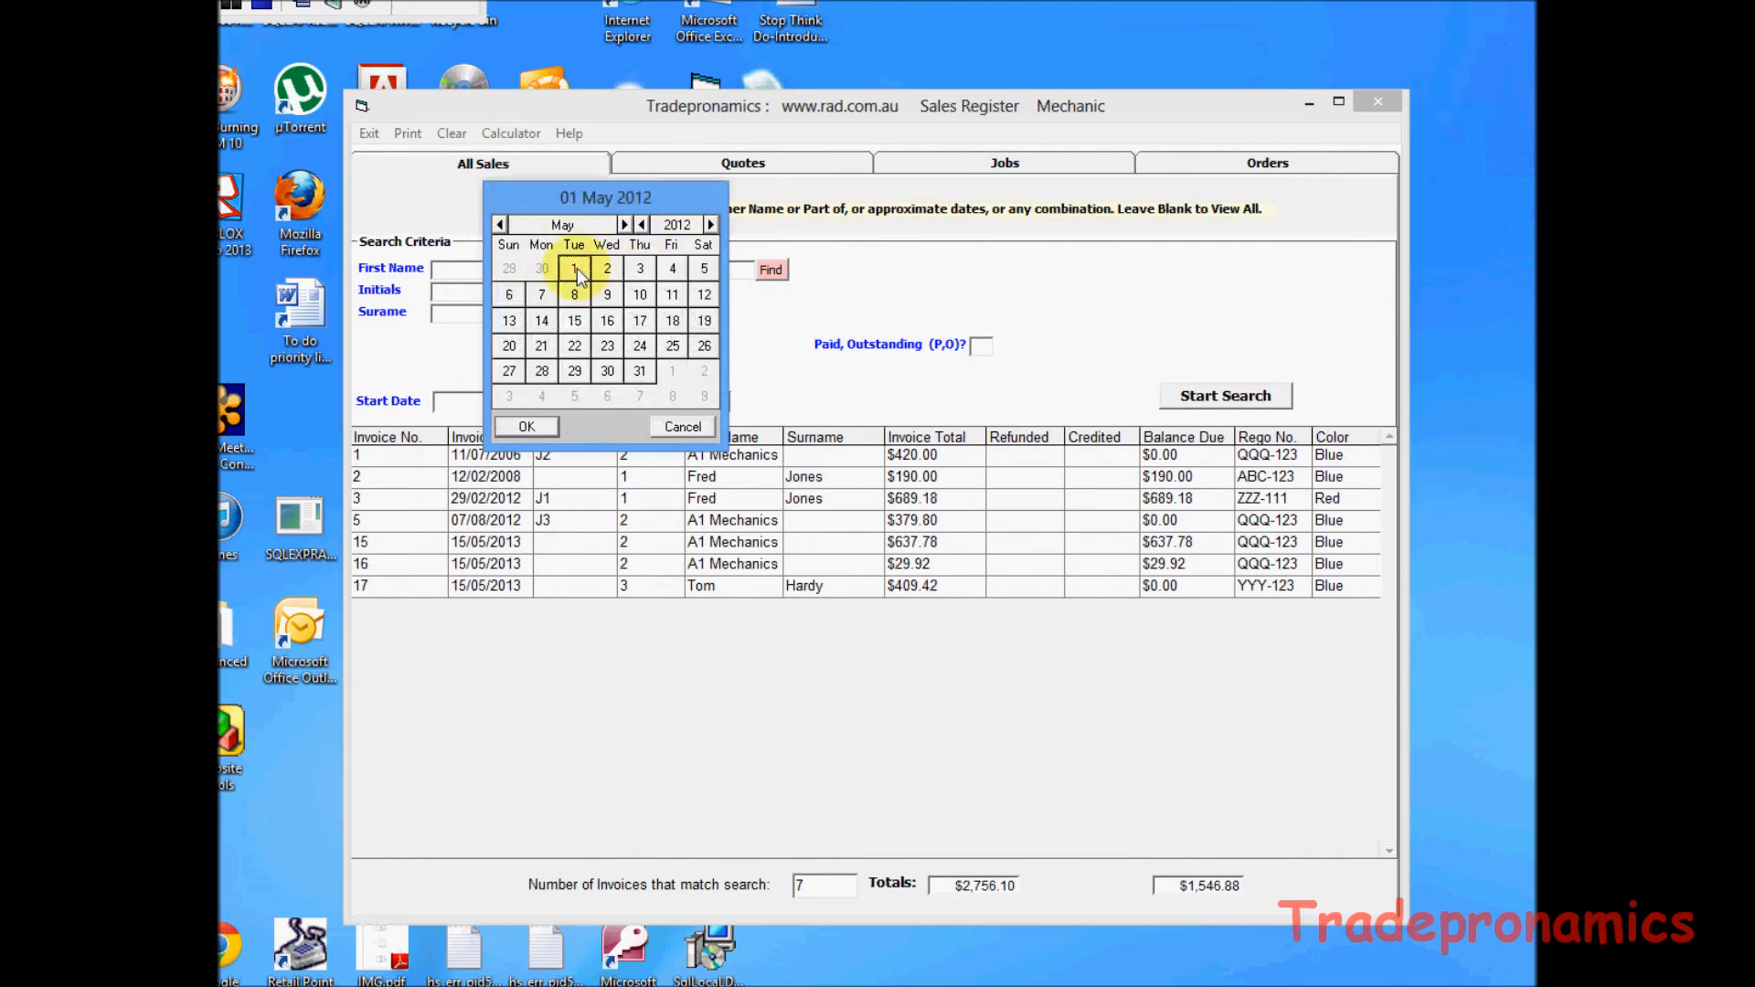
left_click(1258, 395)
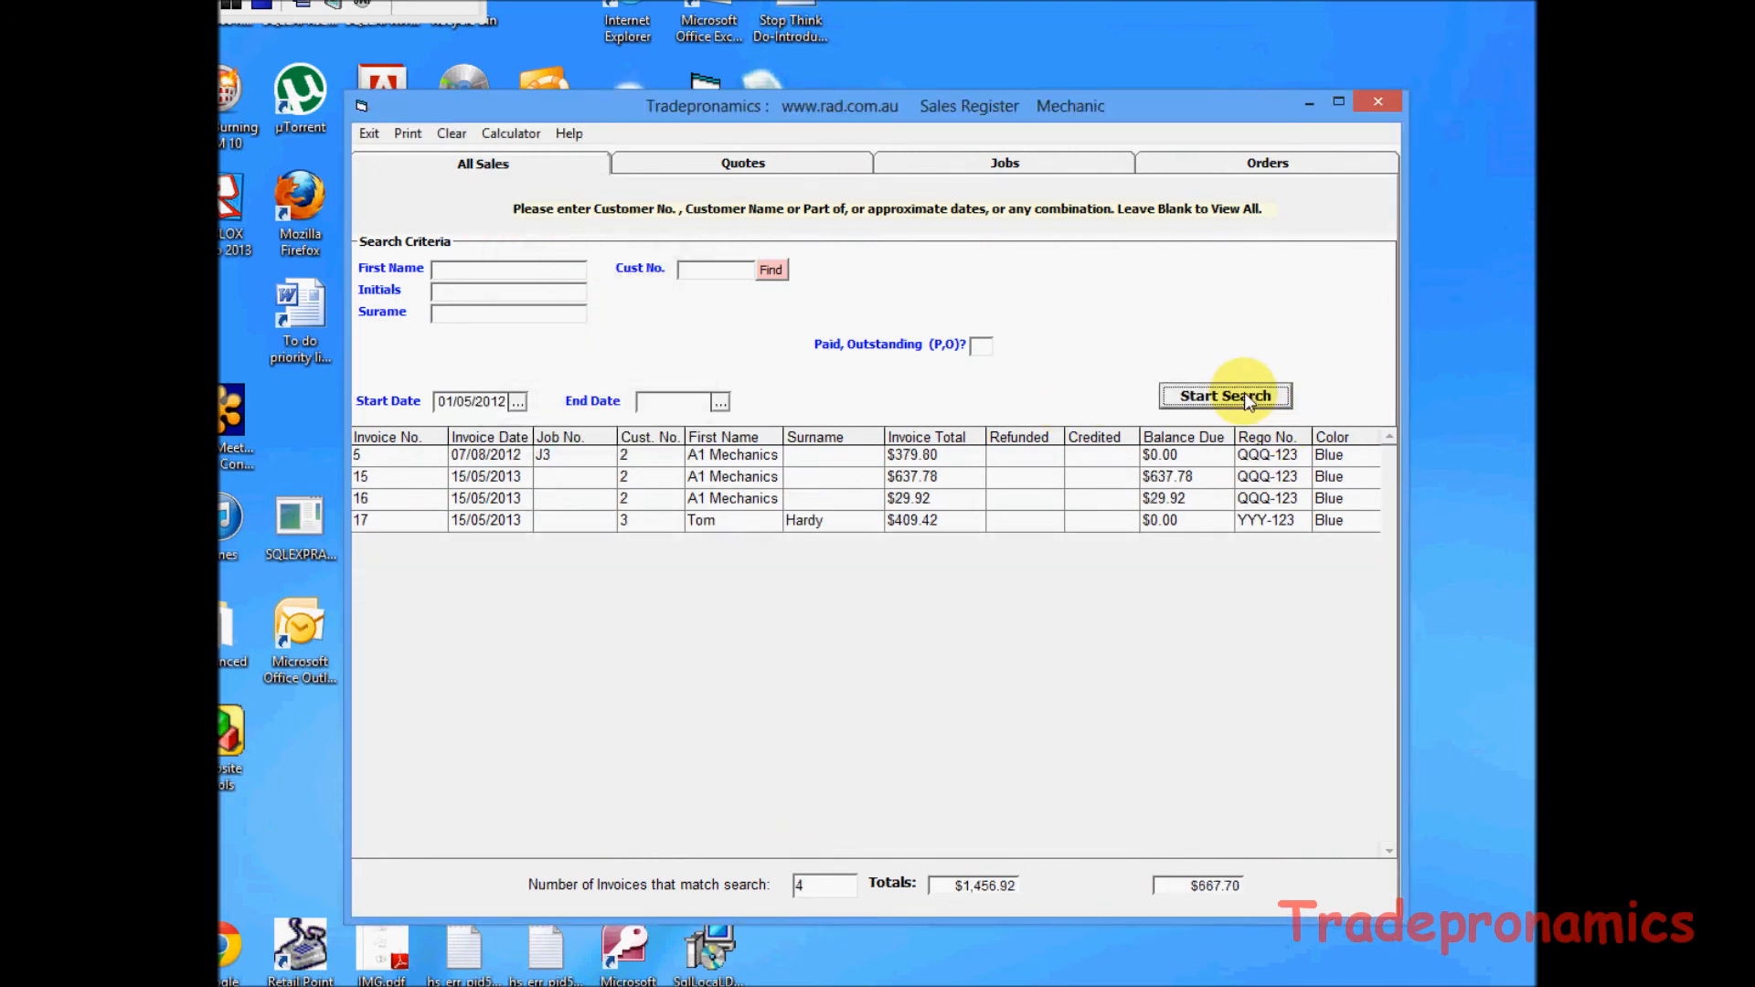
Preview the Sales Register report for the filtered sales, close the preview, and exit the register.
left_click(408, 134)
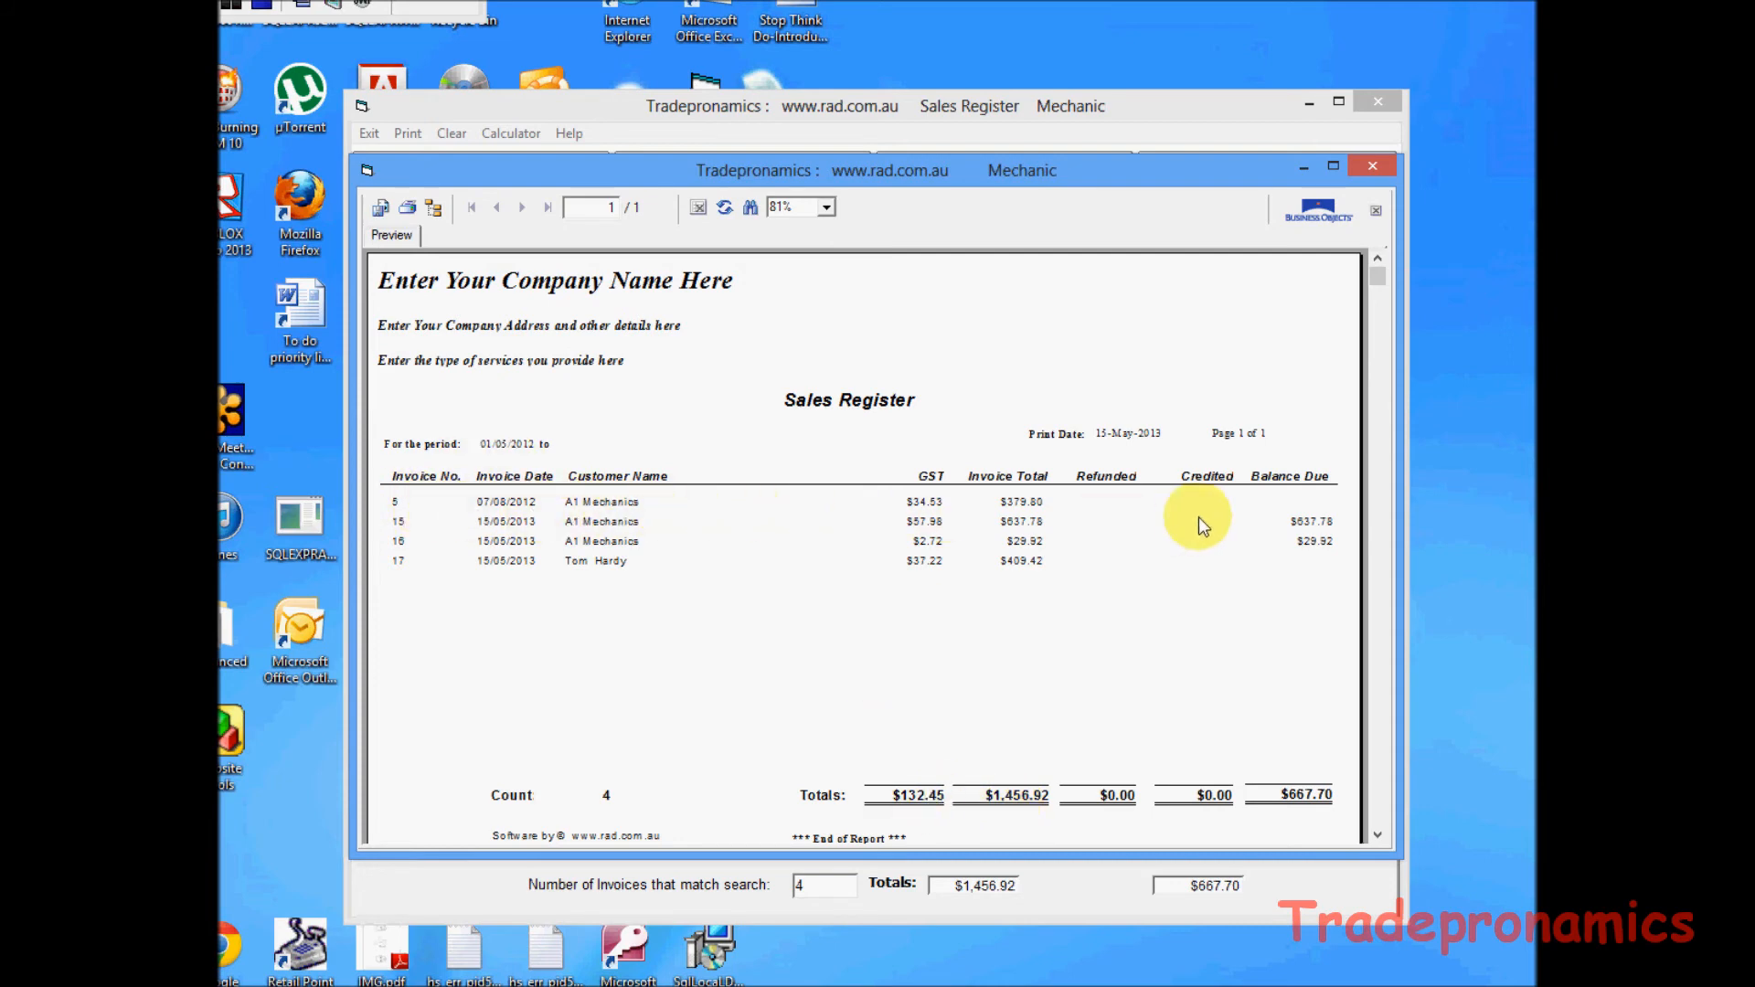
left_click(1373, 166)
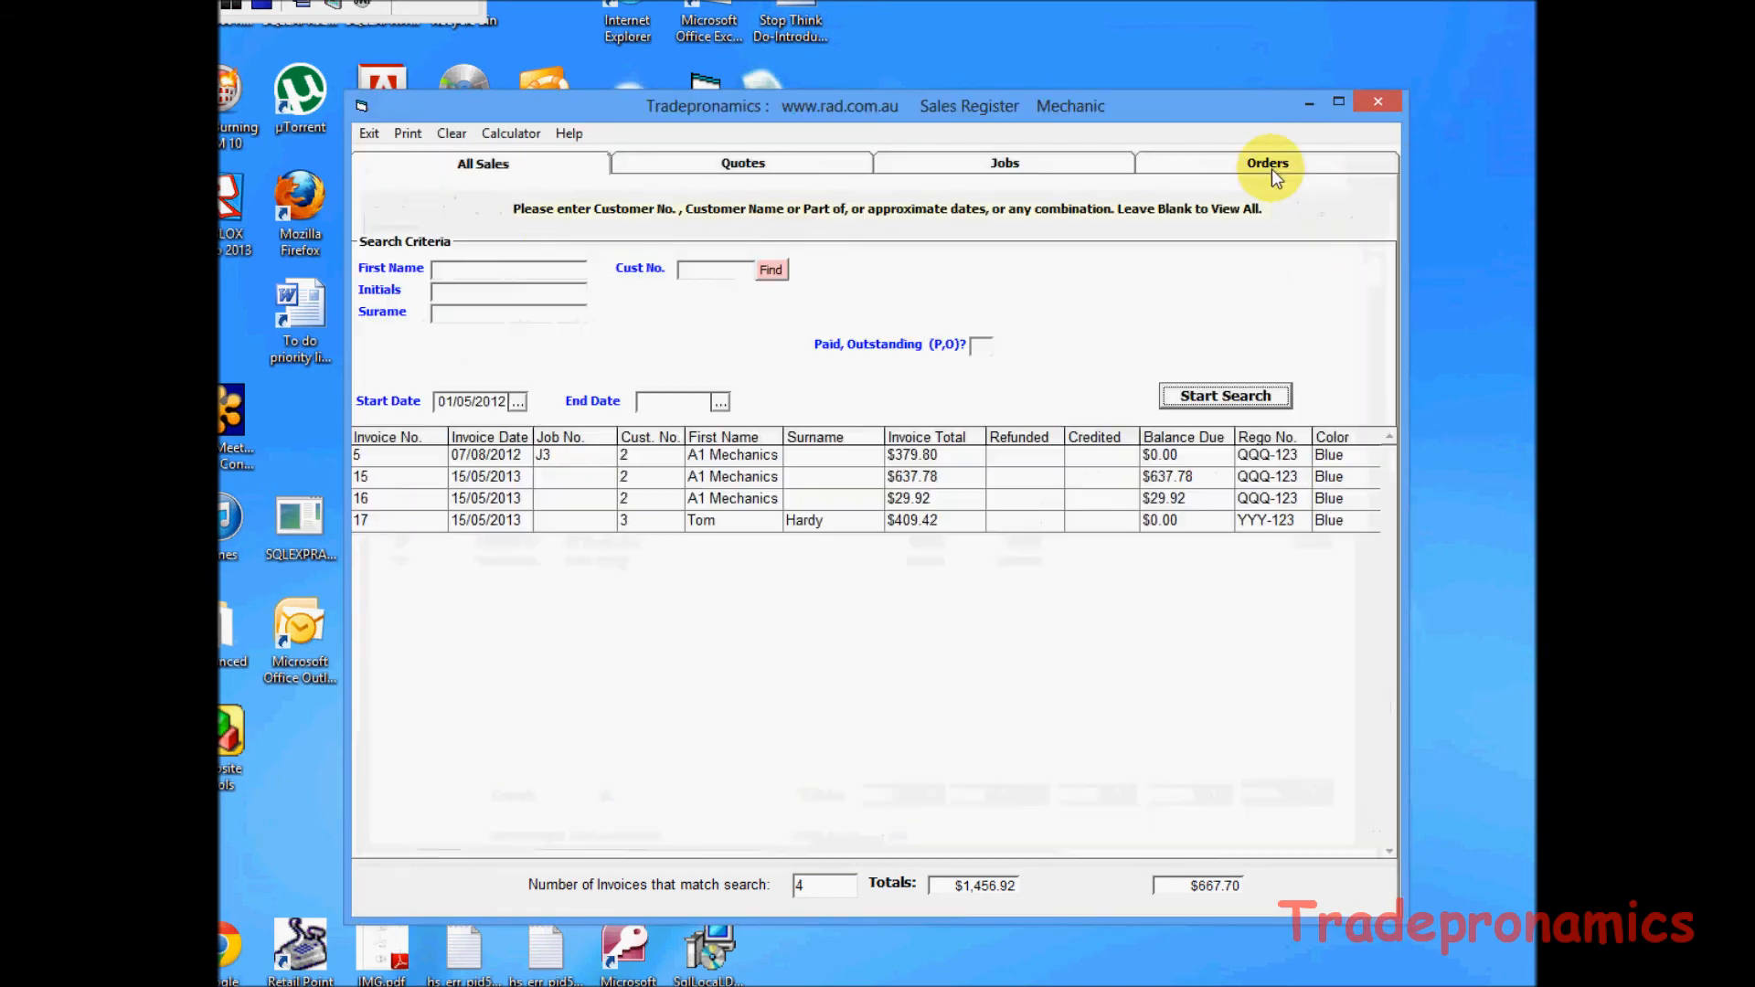
left_click(369, 133)
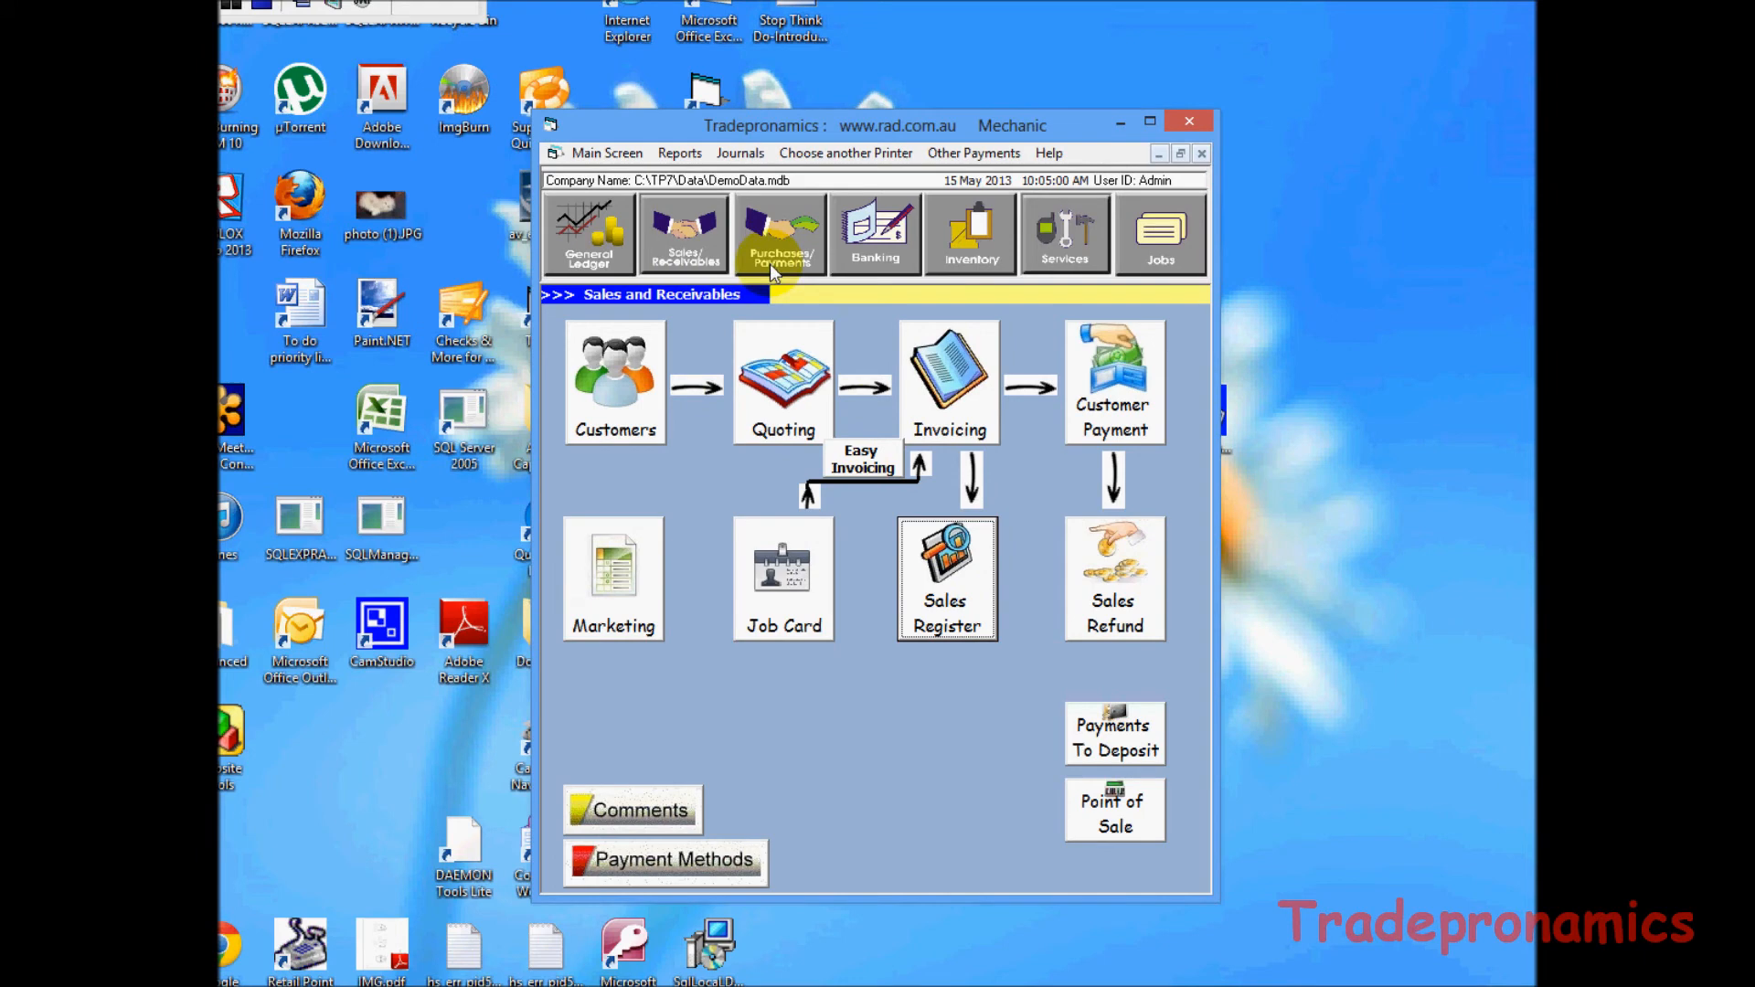
Return briefly to the Purchase Invoice form to look over the unpaid purchases, and exit it.
left_click(778, 239)
left_click(951, 412)
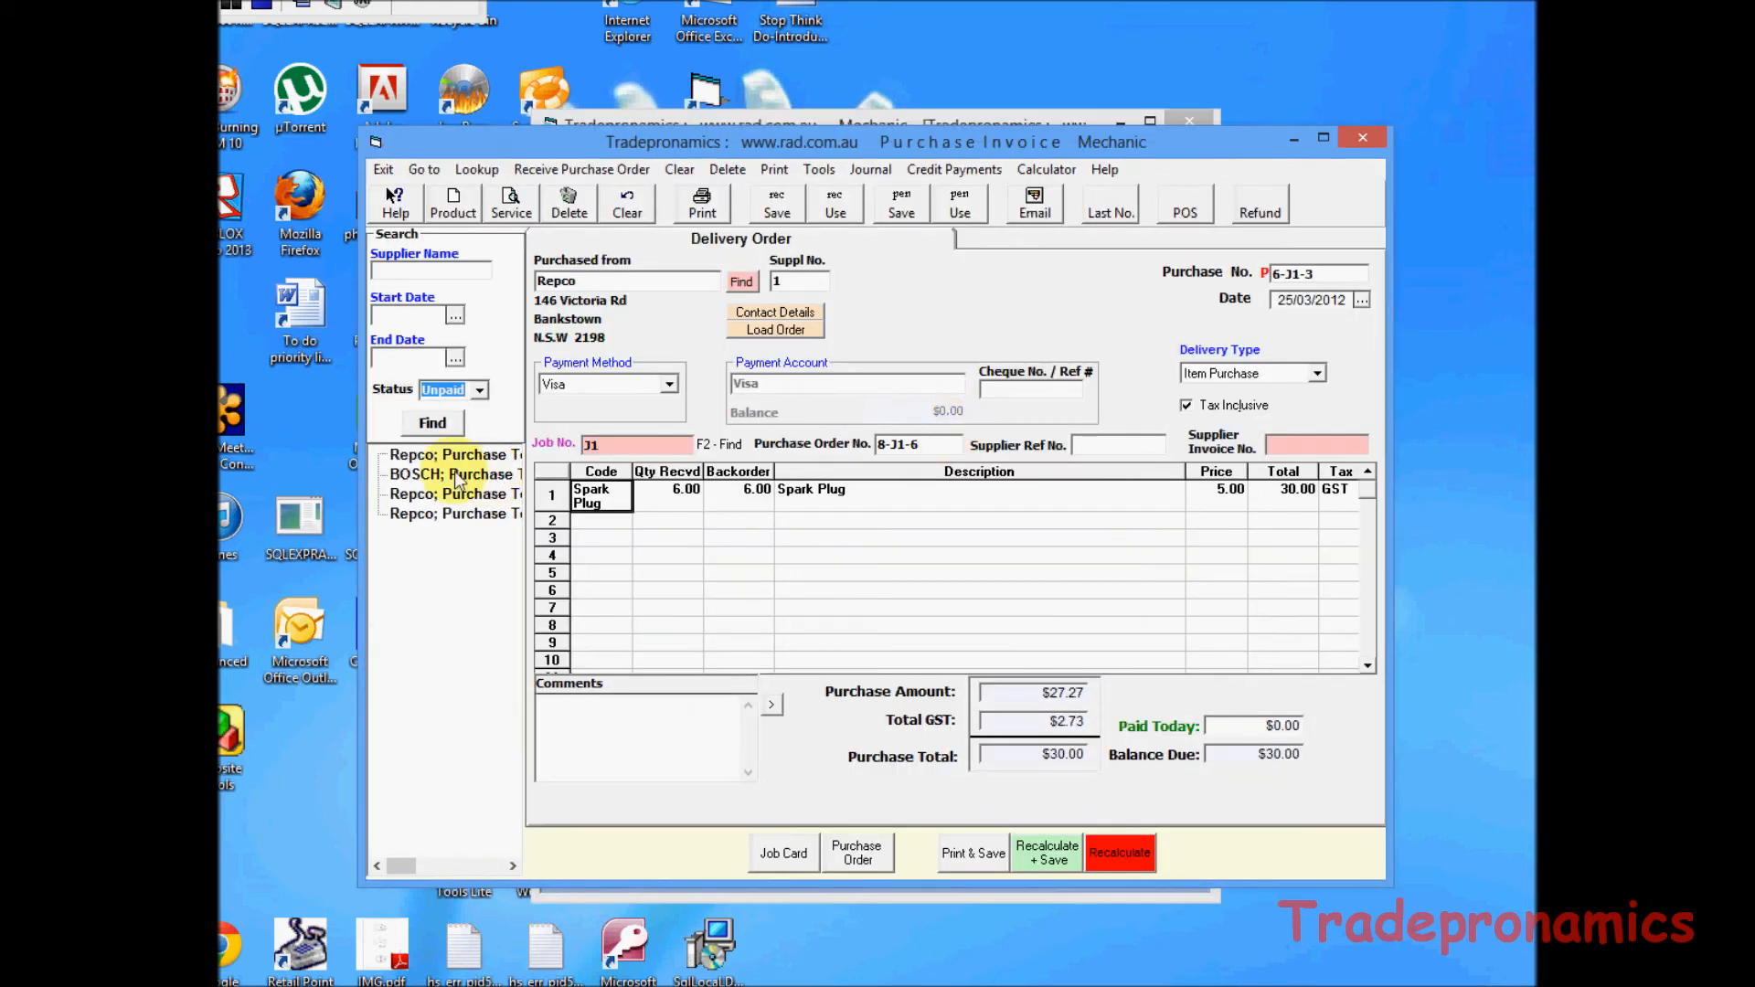
left_click(385, 170)
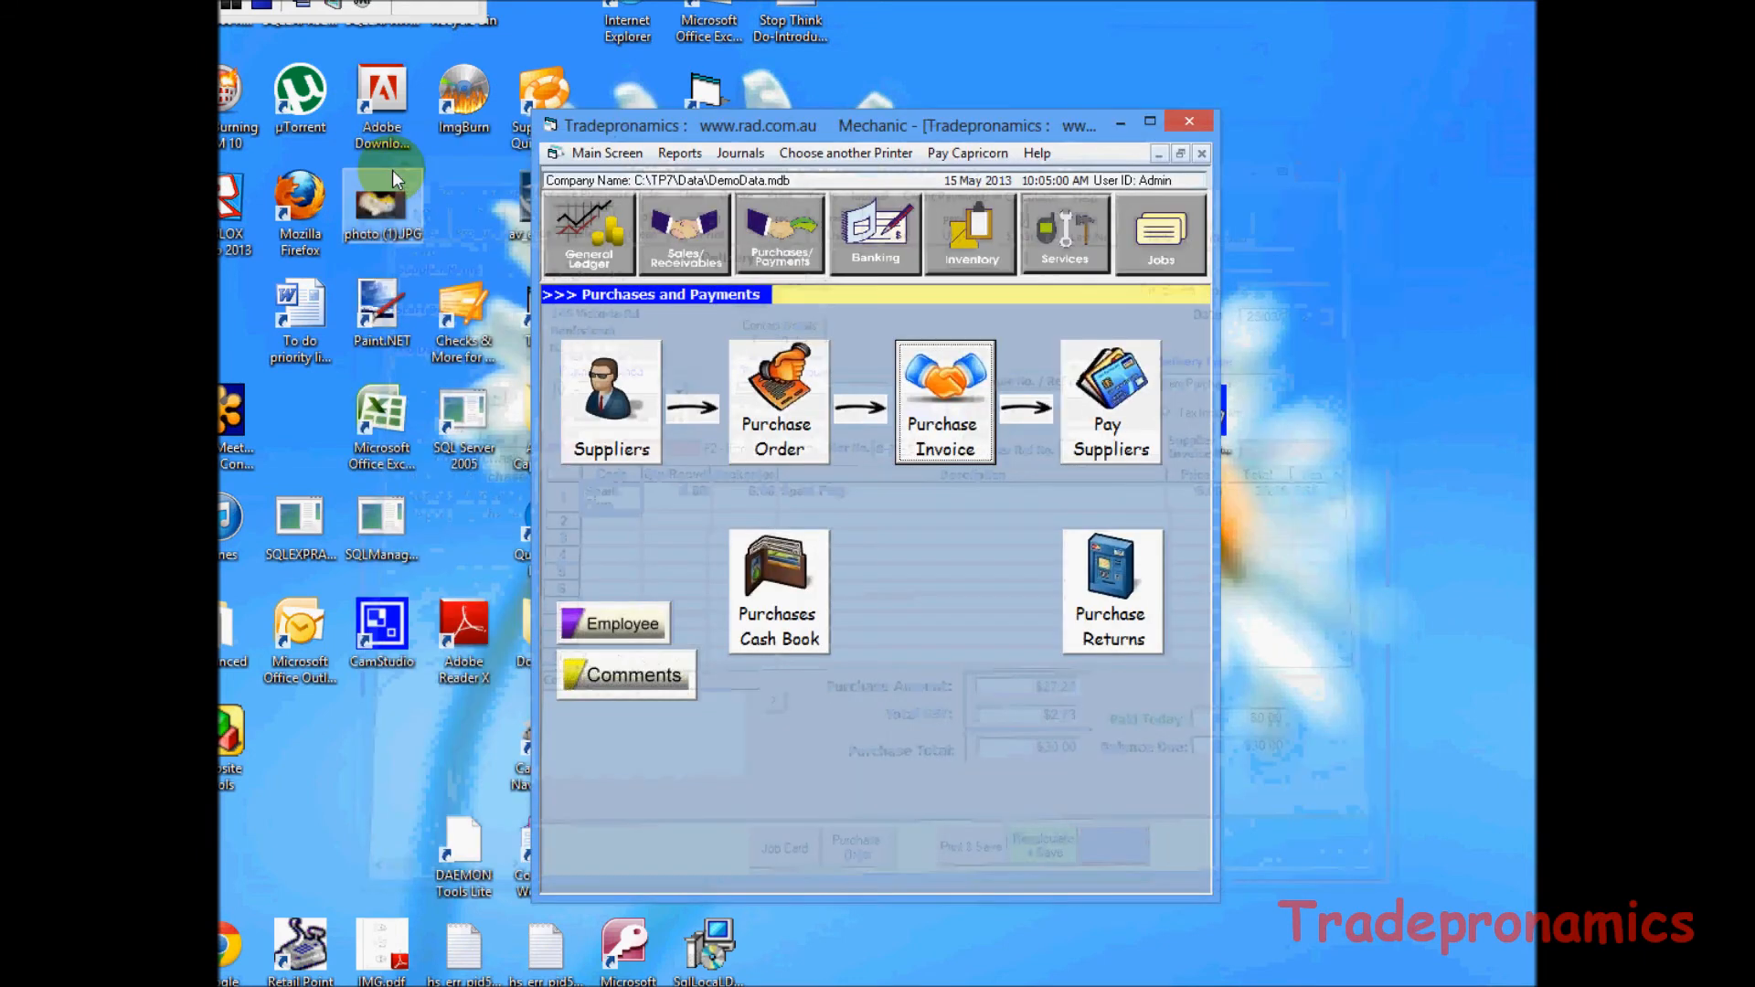
Add a Purchases Cash Book entry dated 15/05/2013 under Labour Expense, described as Petrol, for 44.00, and save the cash book.
left_click(798, 595)
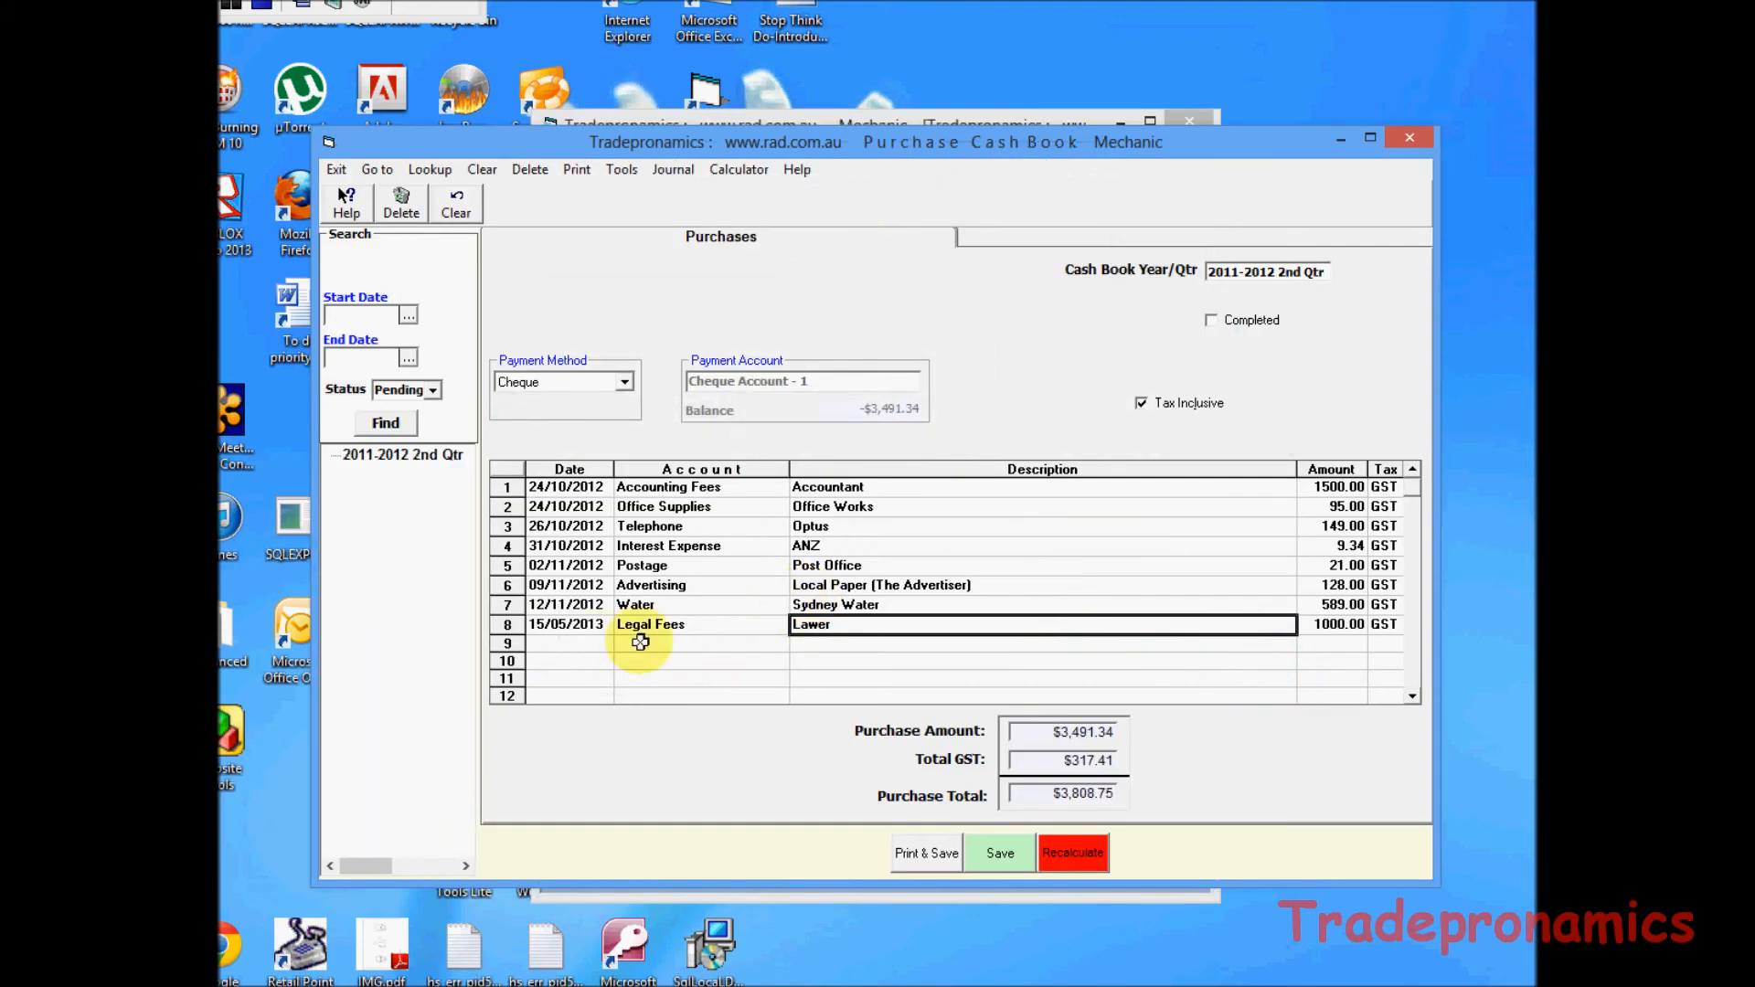
left_click(561, 642)
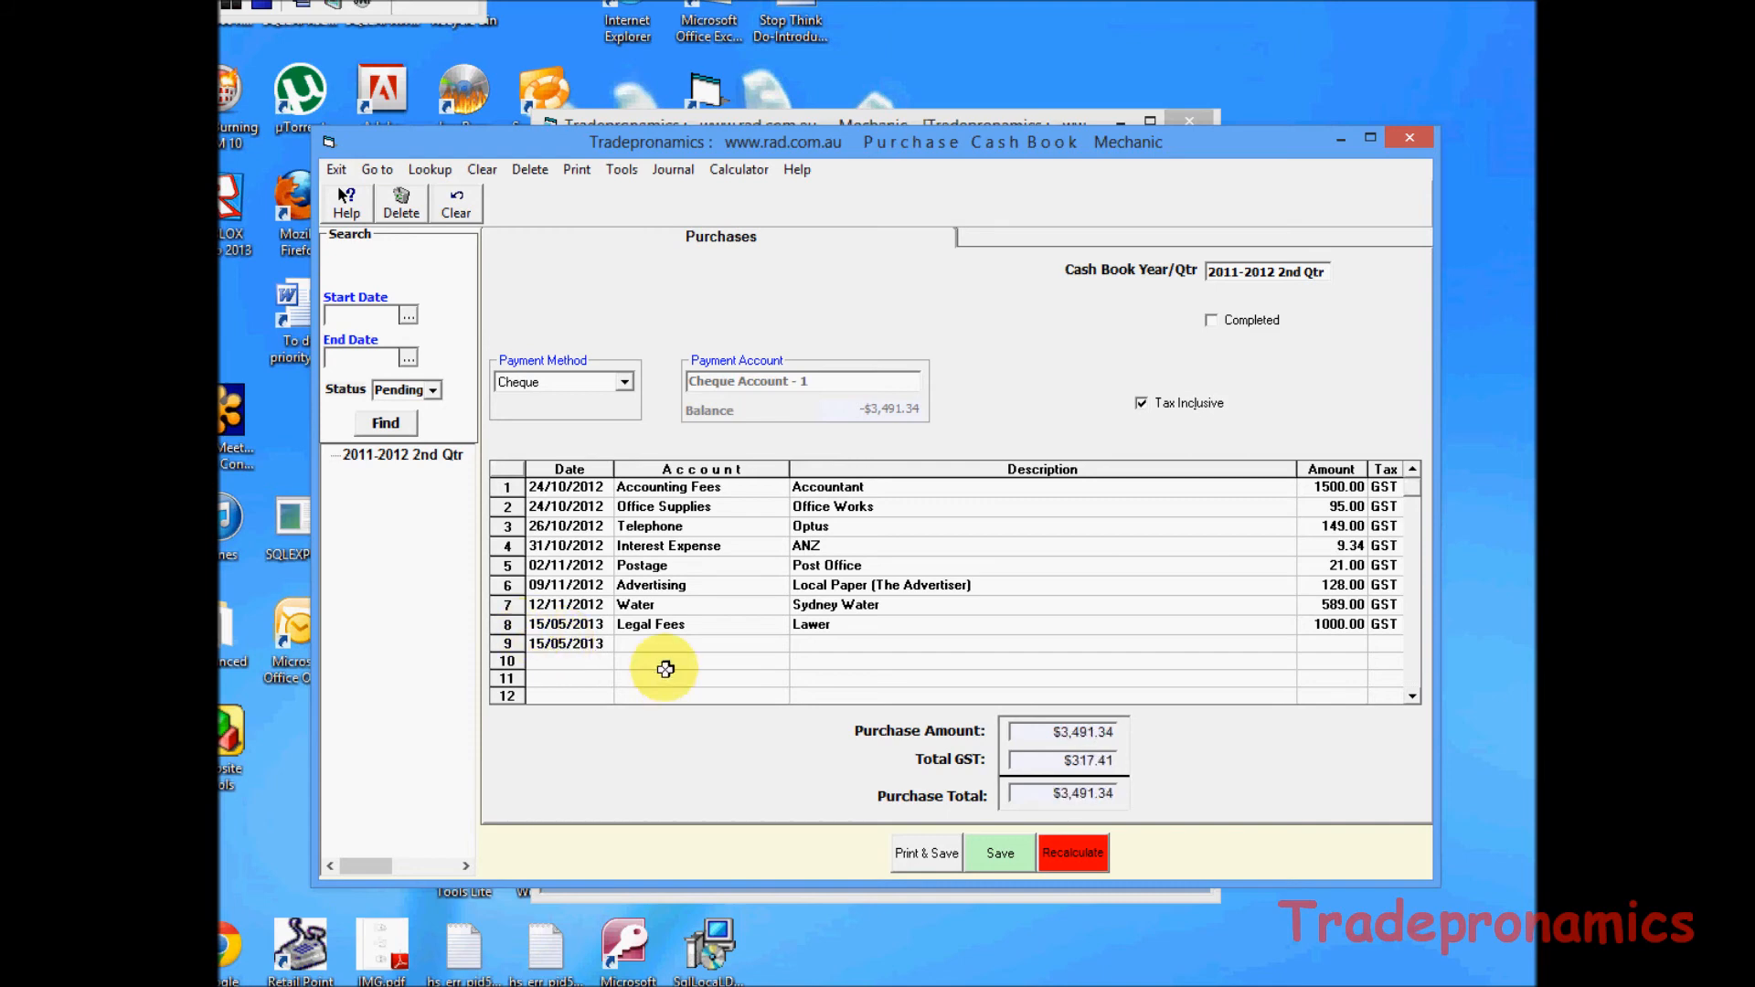
left_click(647, 643)
type("Petrol")
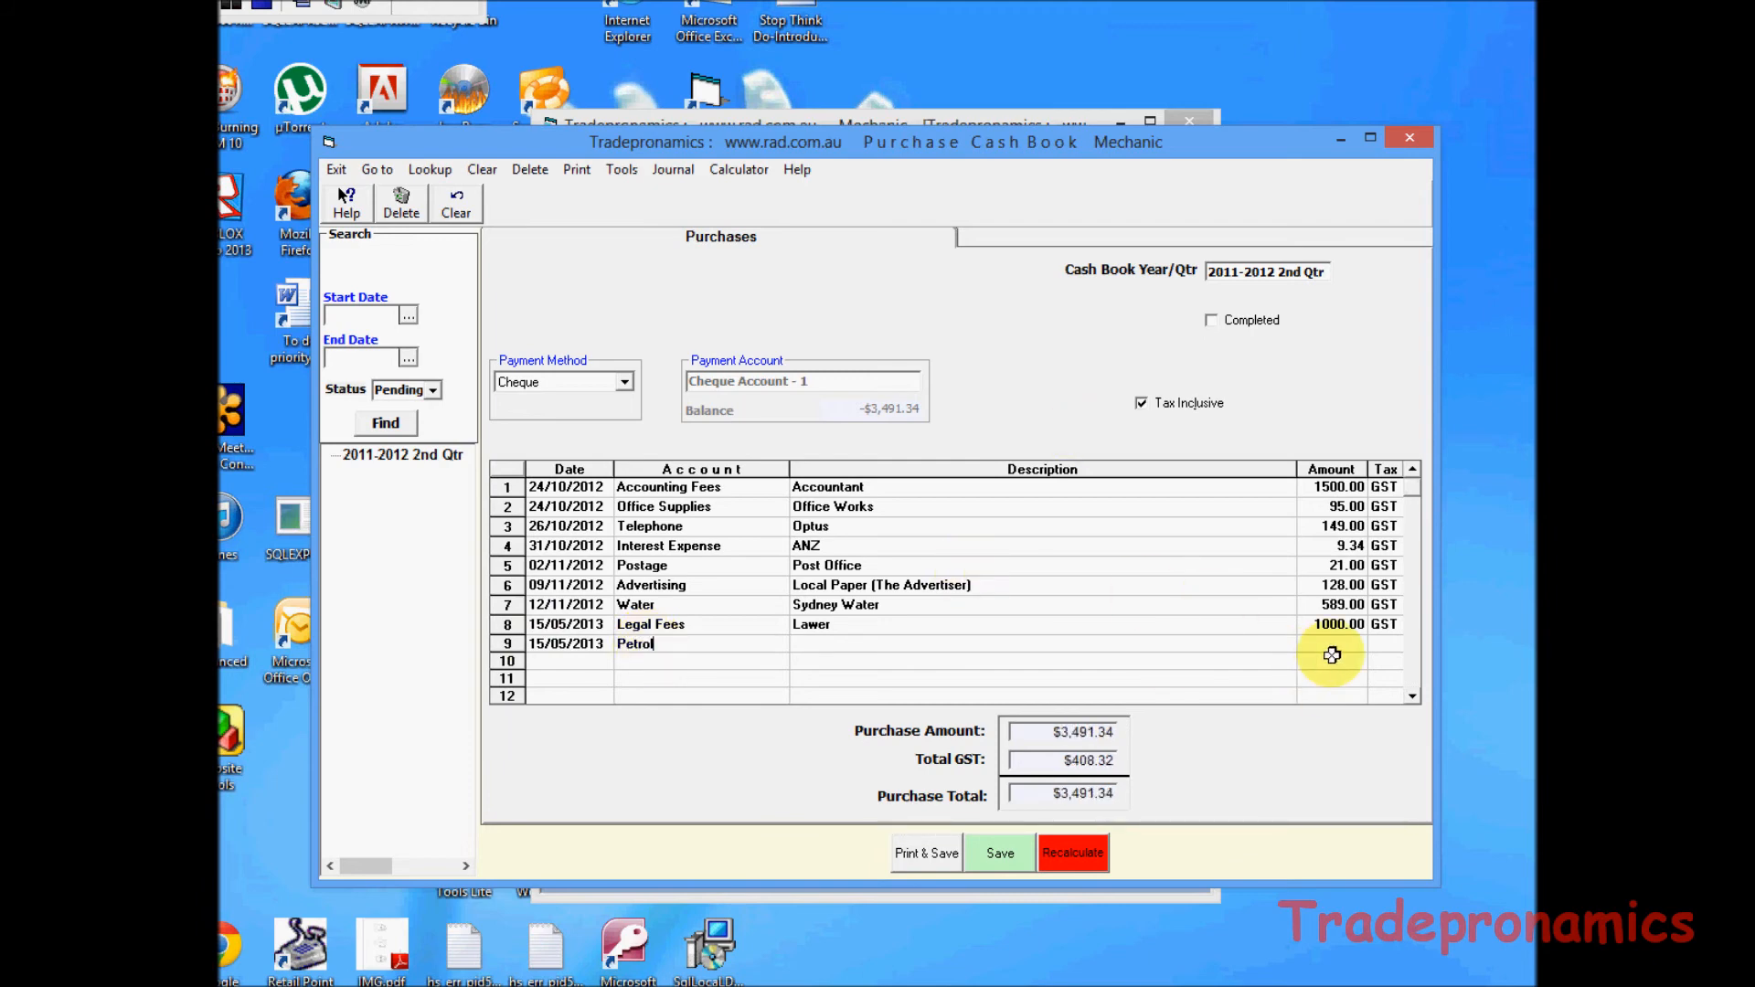
left_click(821, 647)
type("Petrol")
key("Tab")
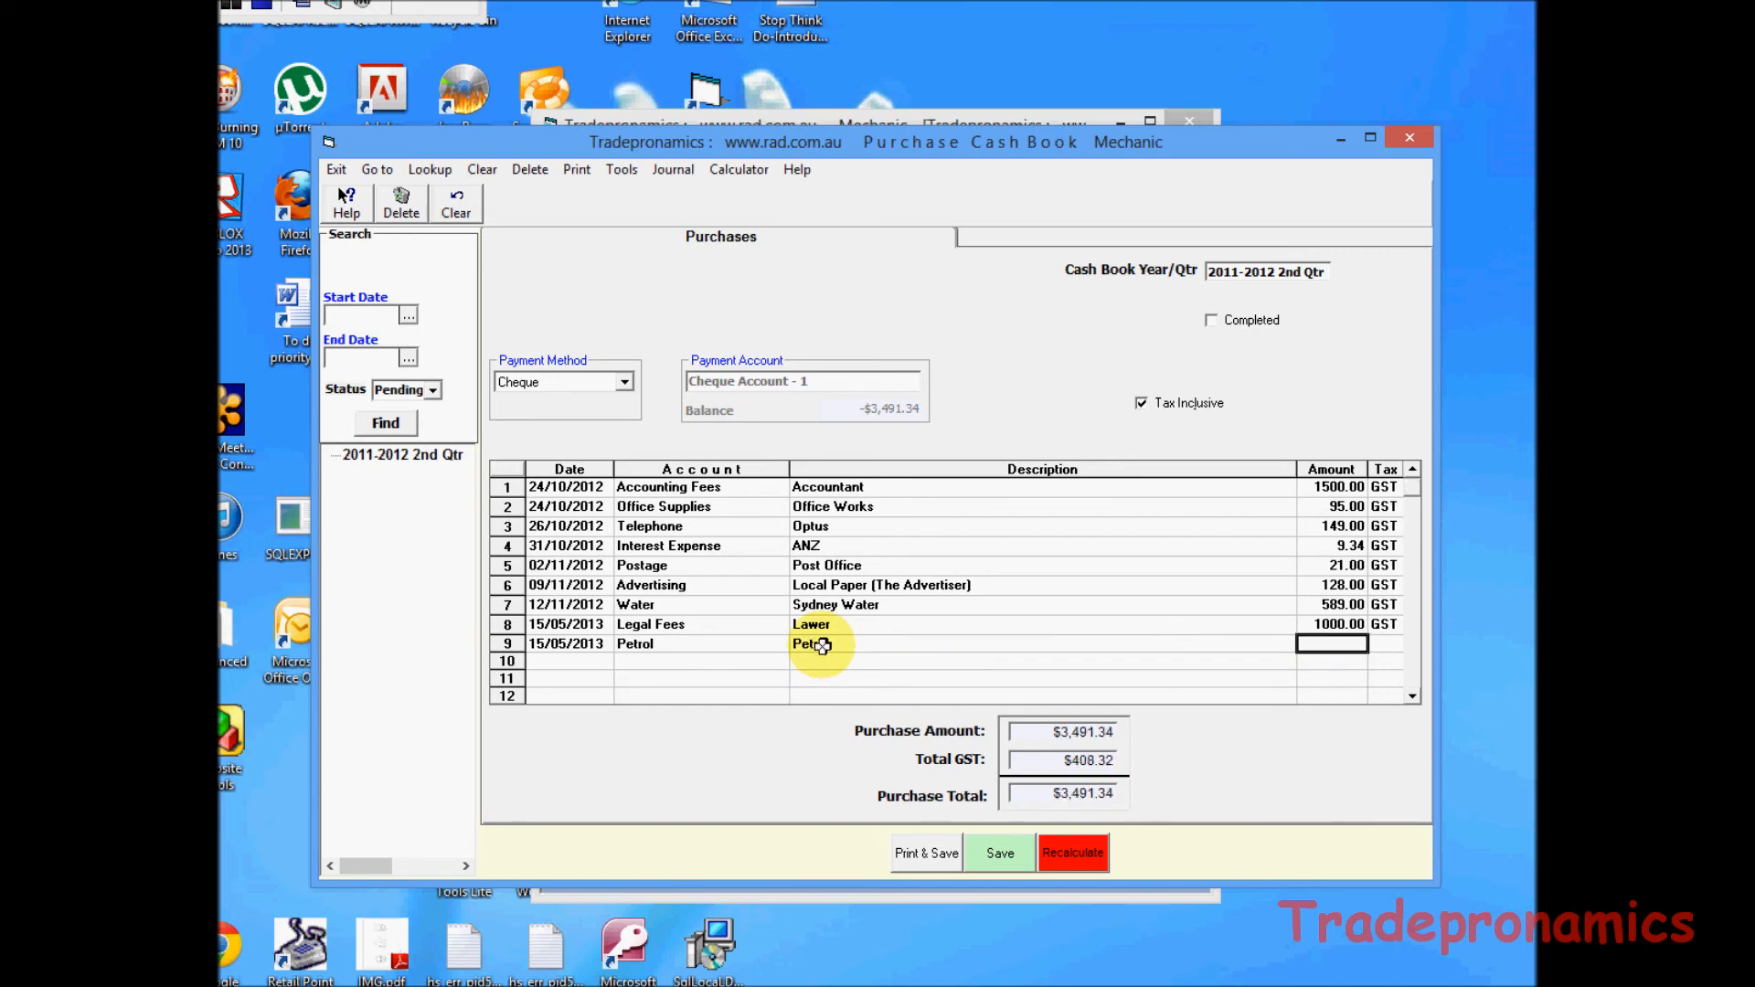
type("44")
left_click(997, 855)
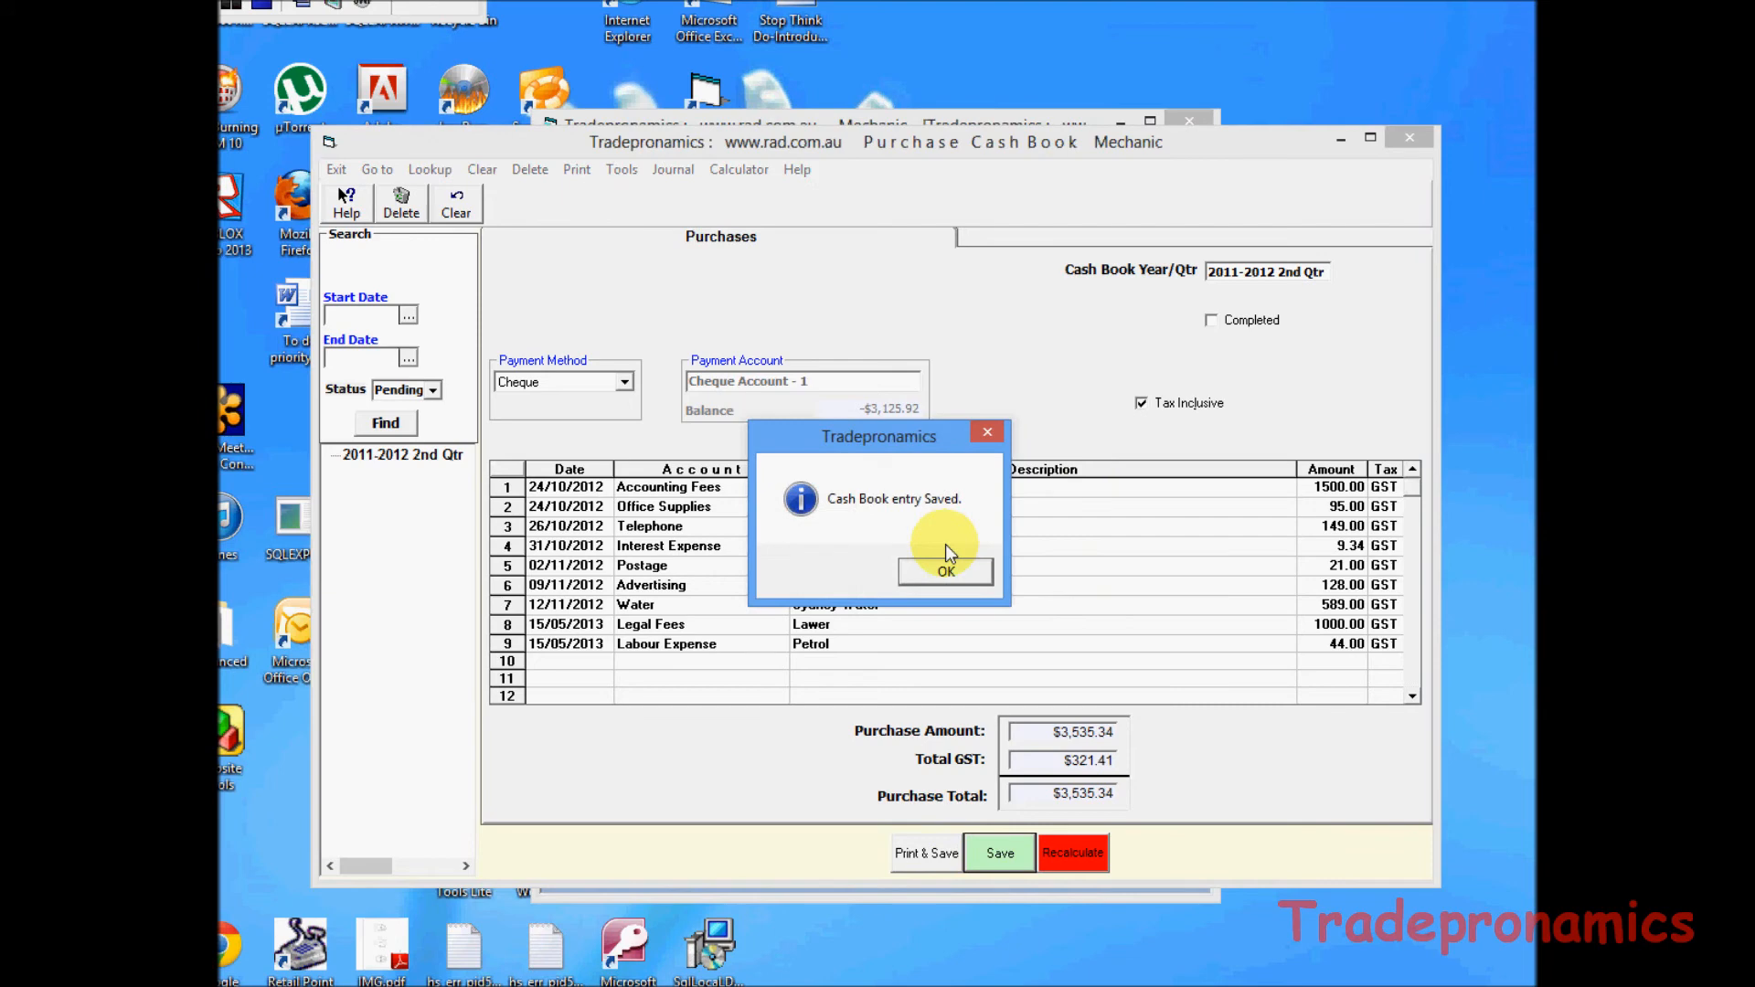
left_click(1001, 571)
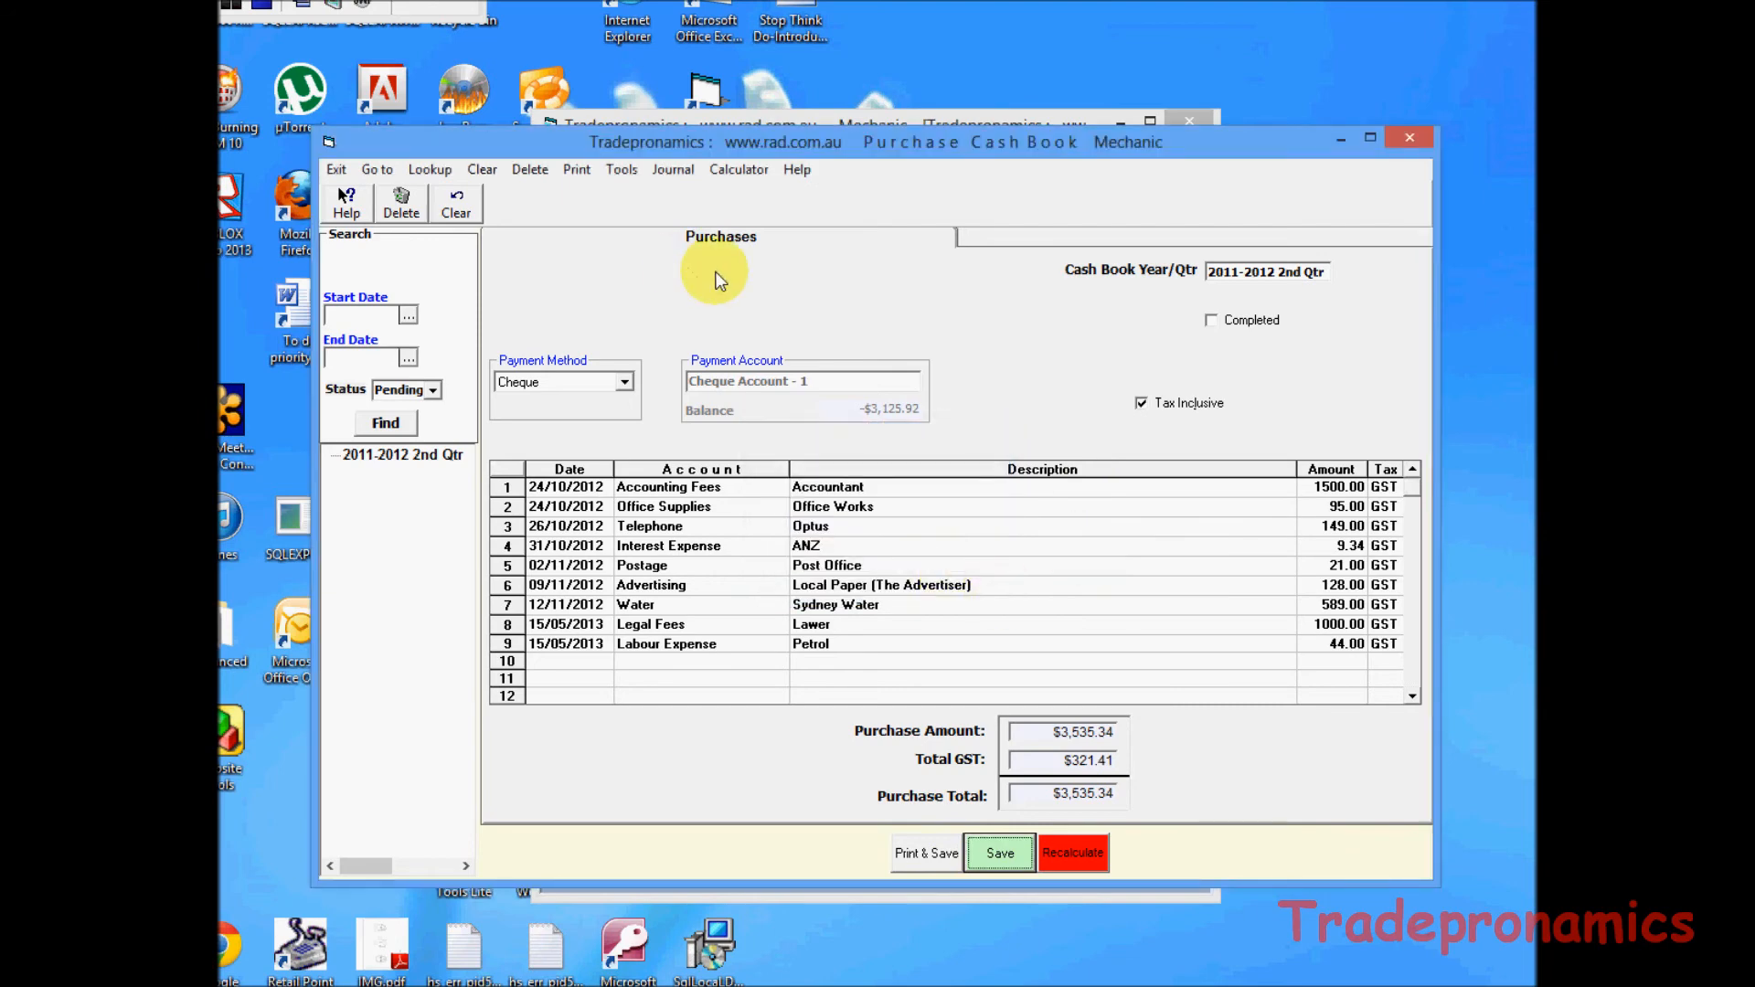
Preview the Cash Purchases printout of the 2011-2012 2nd Qtr cash book and look through its entries.
left_click(576, 171)
left_click(624, 193)
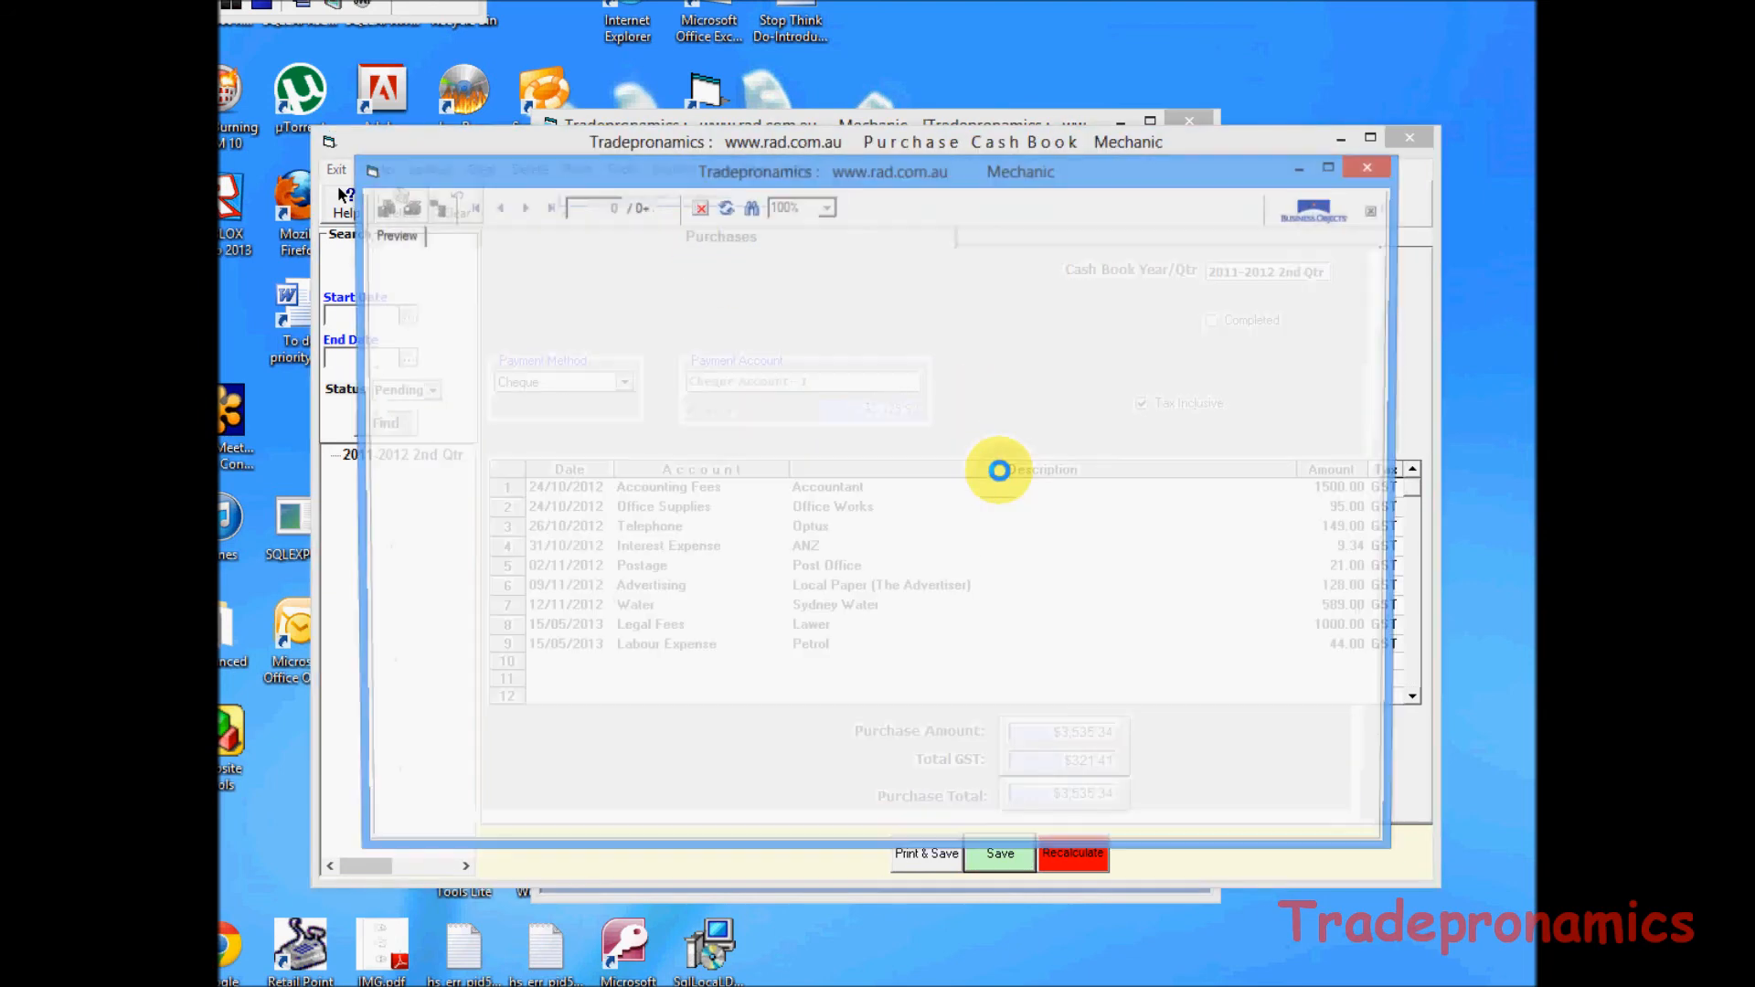
left_click(1379, 836)
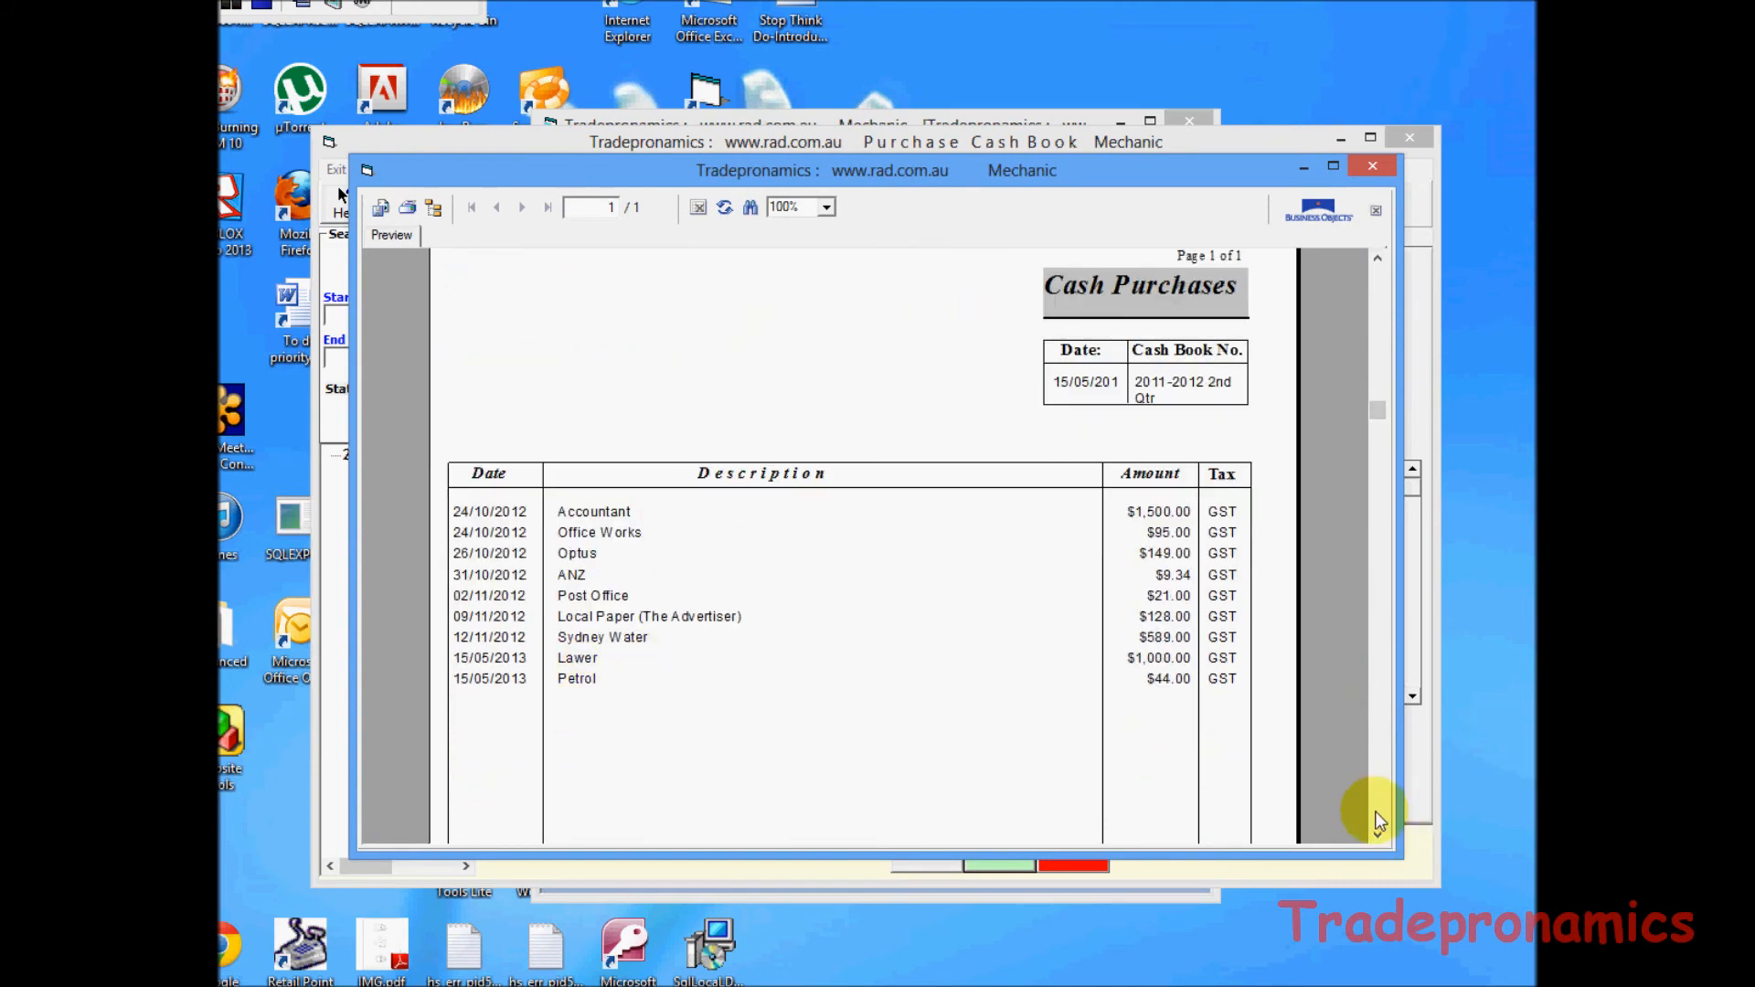
Examine the totals of the Cash Purchases printout, close the preview, and exit the Purchases Cash Book.
left_click(1376, 814)
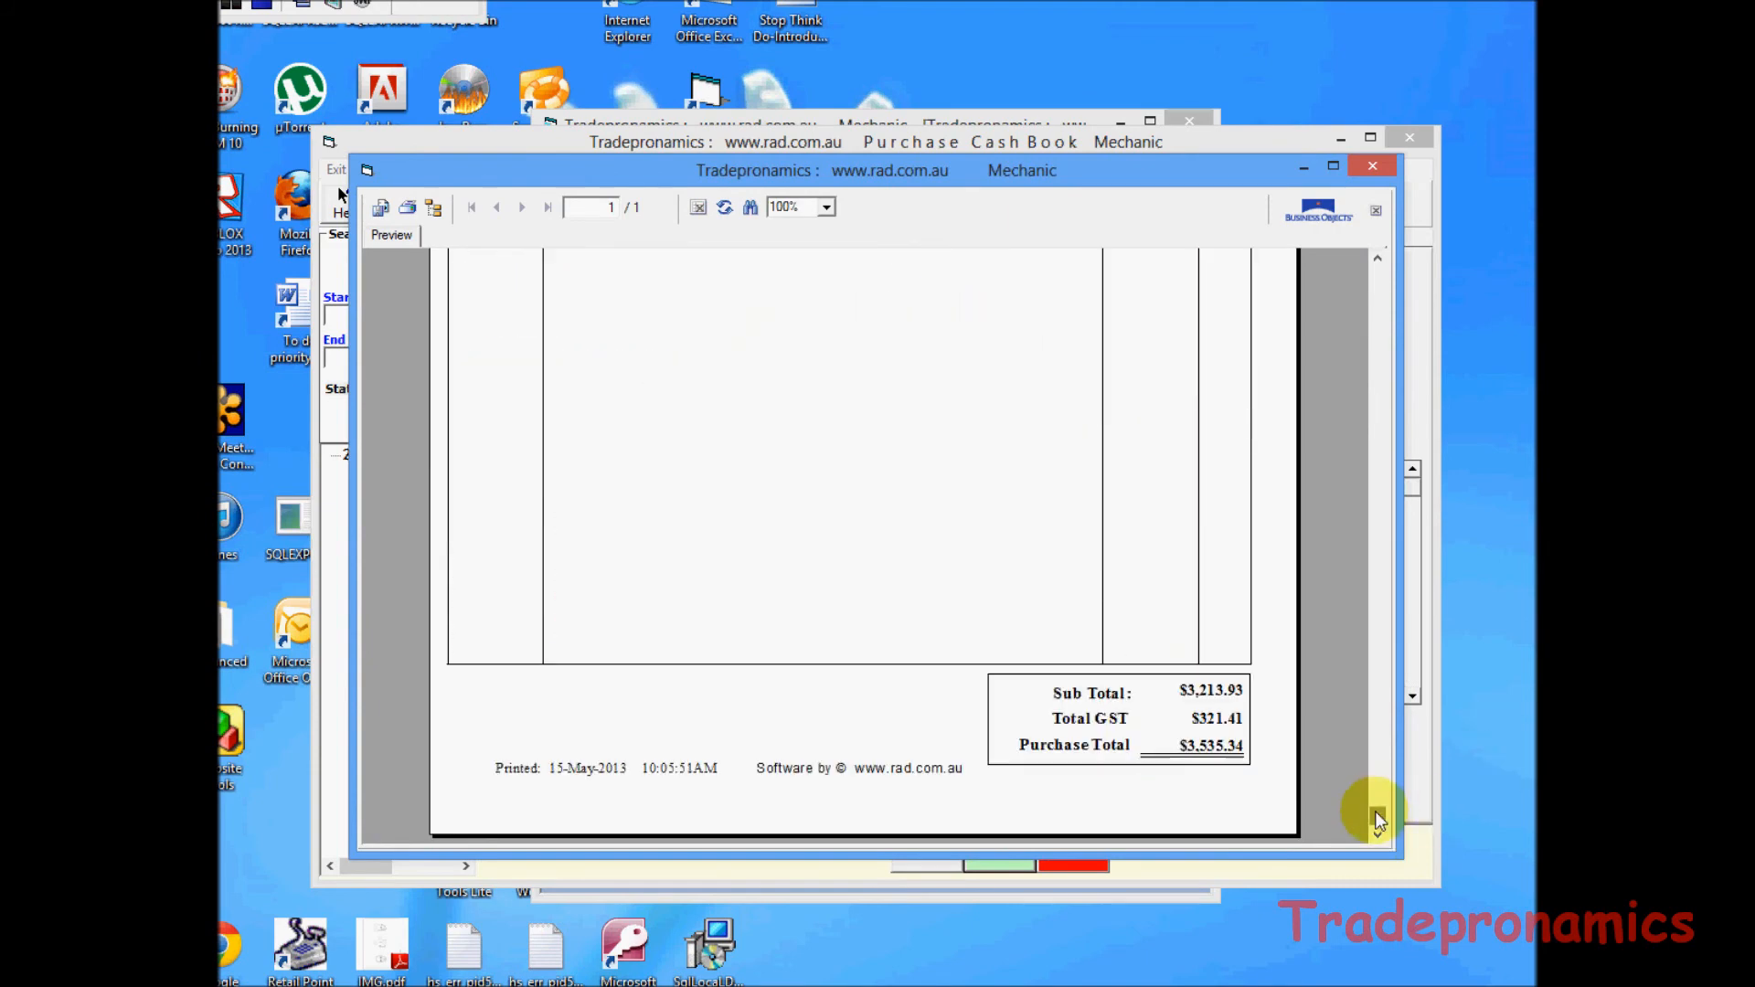
left_click(1383, 283)
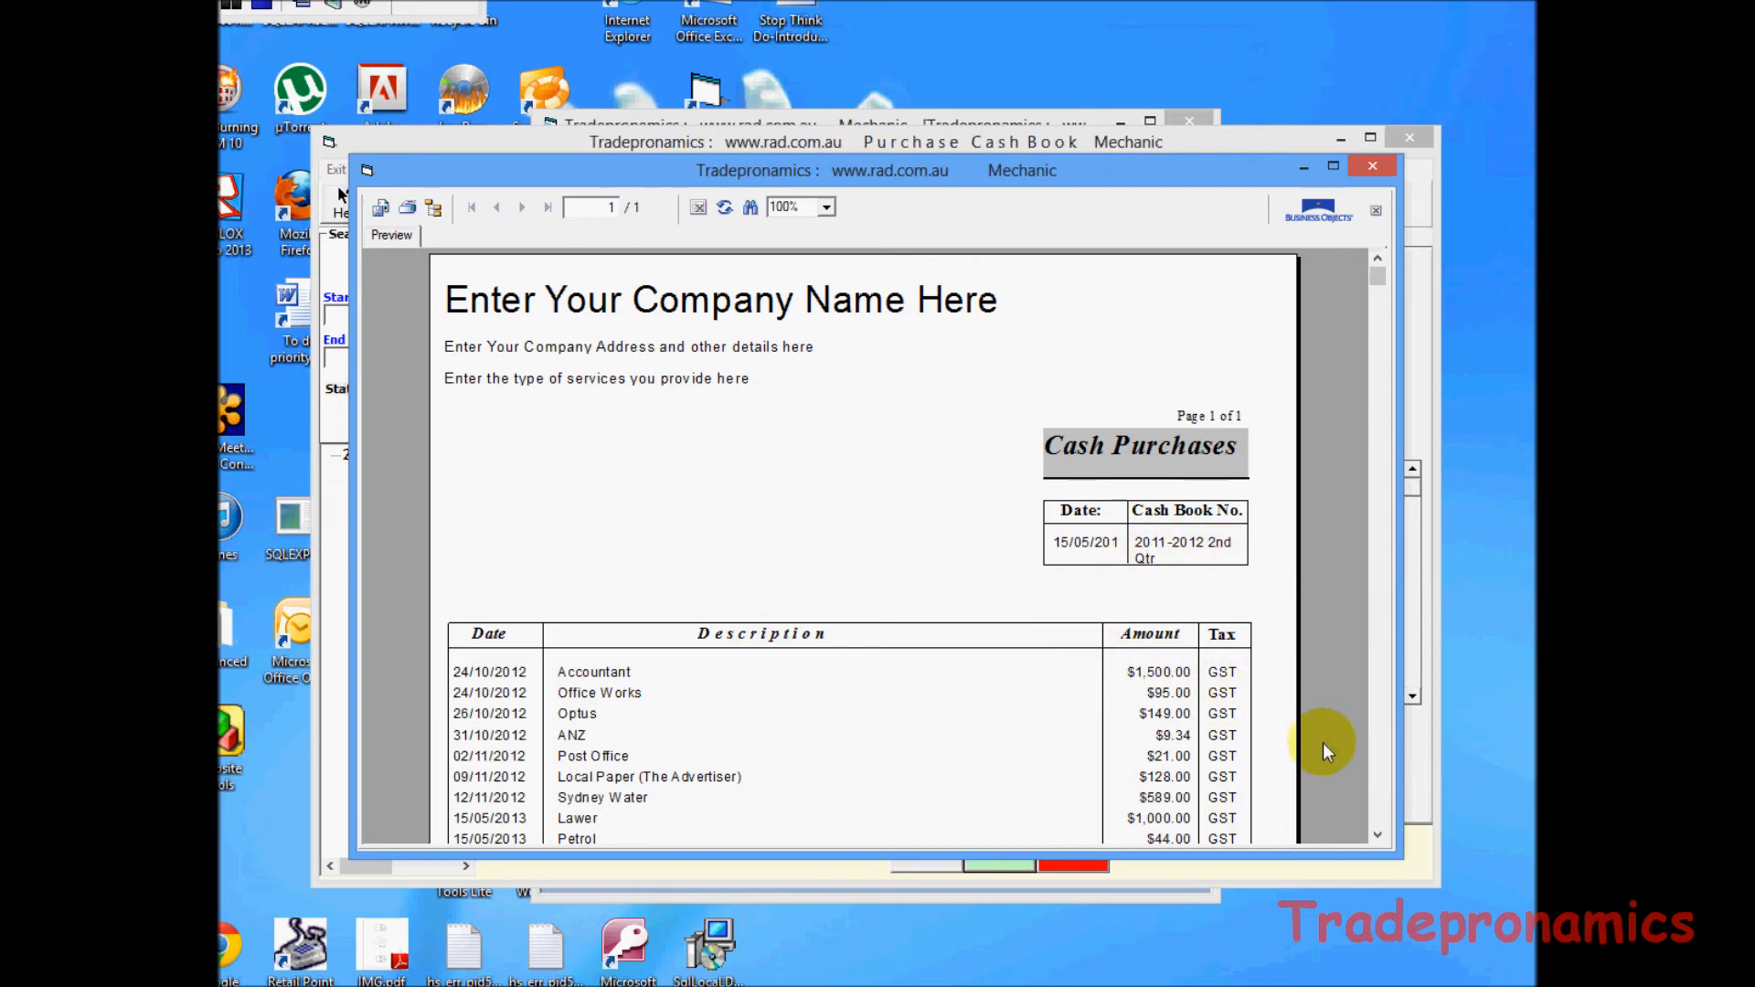
scroll(1377, 809, "down", 5)
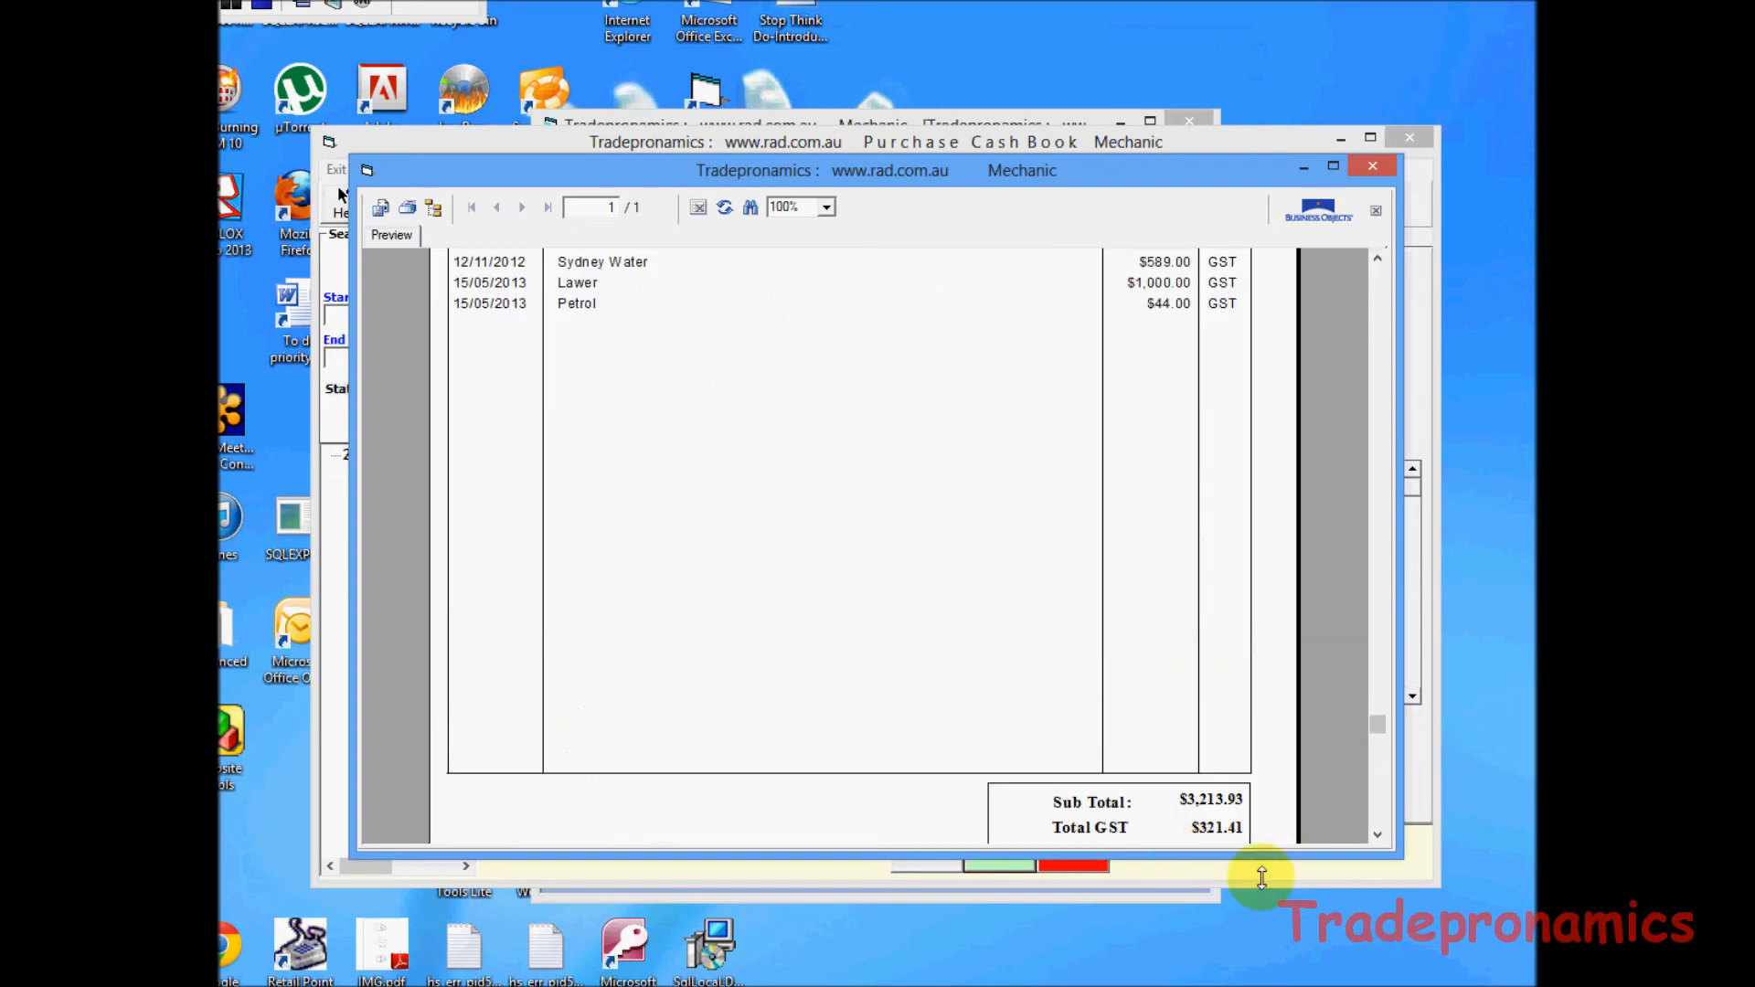
scroll(1371, 811, "down", 2)
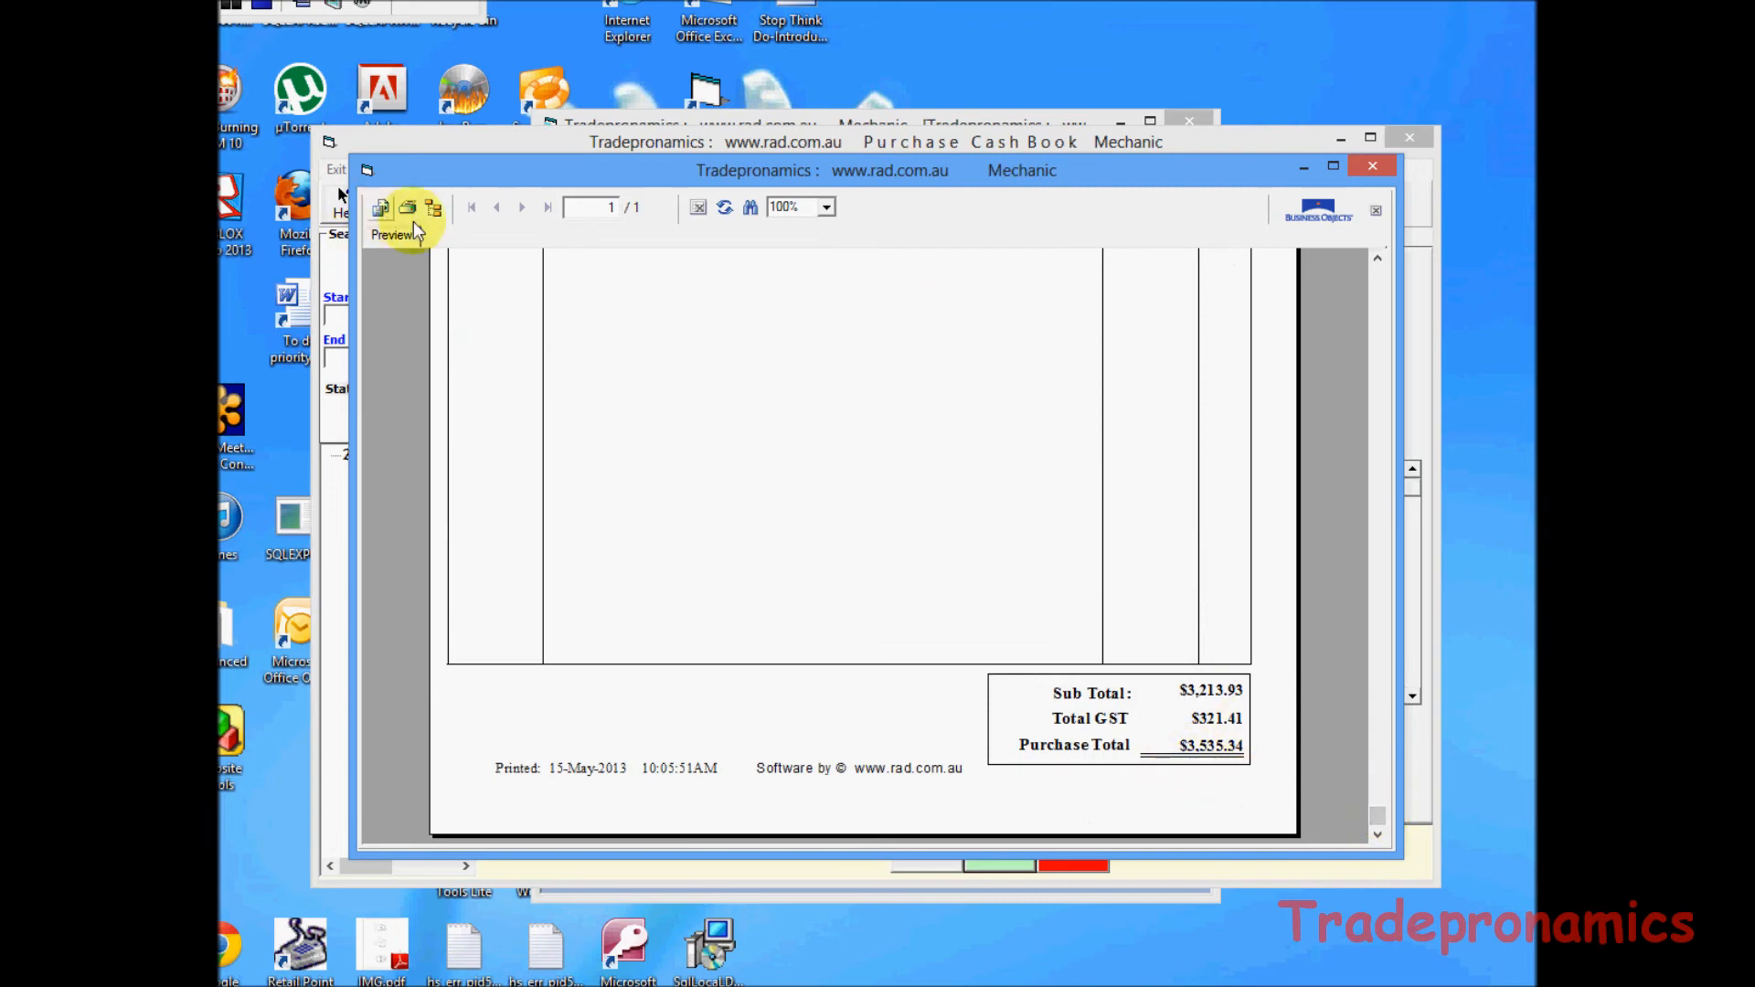
left_click(1378, 170)
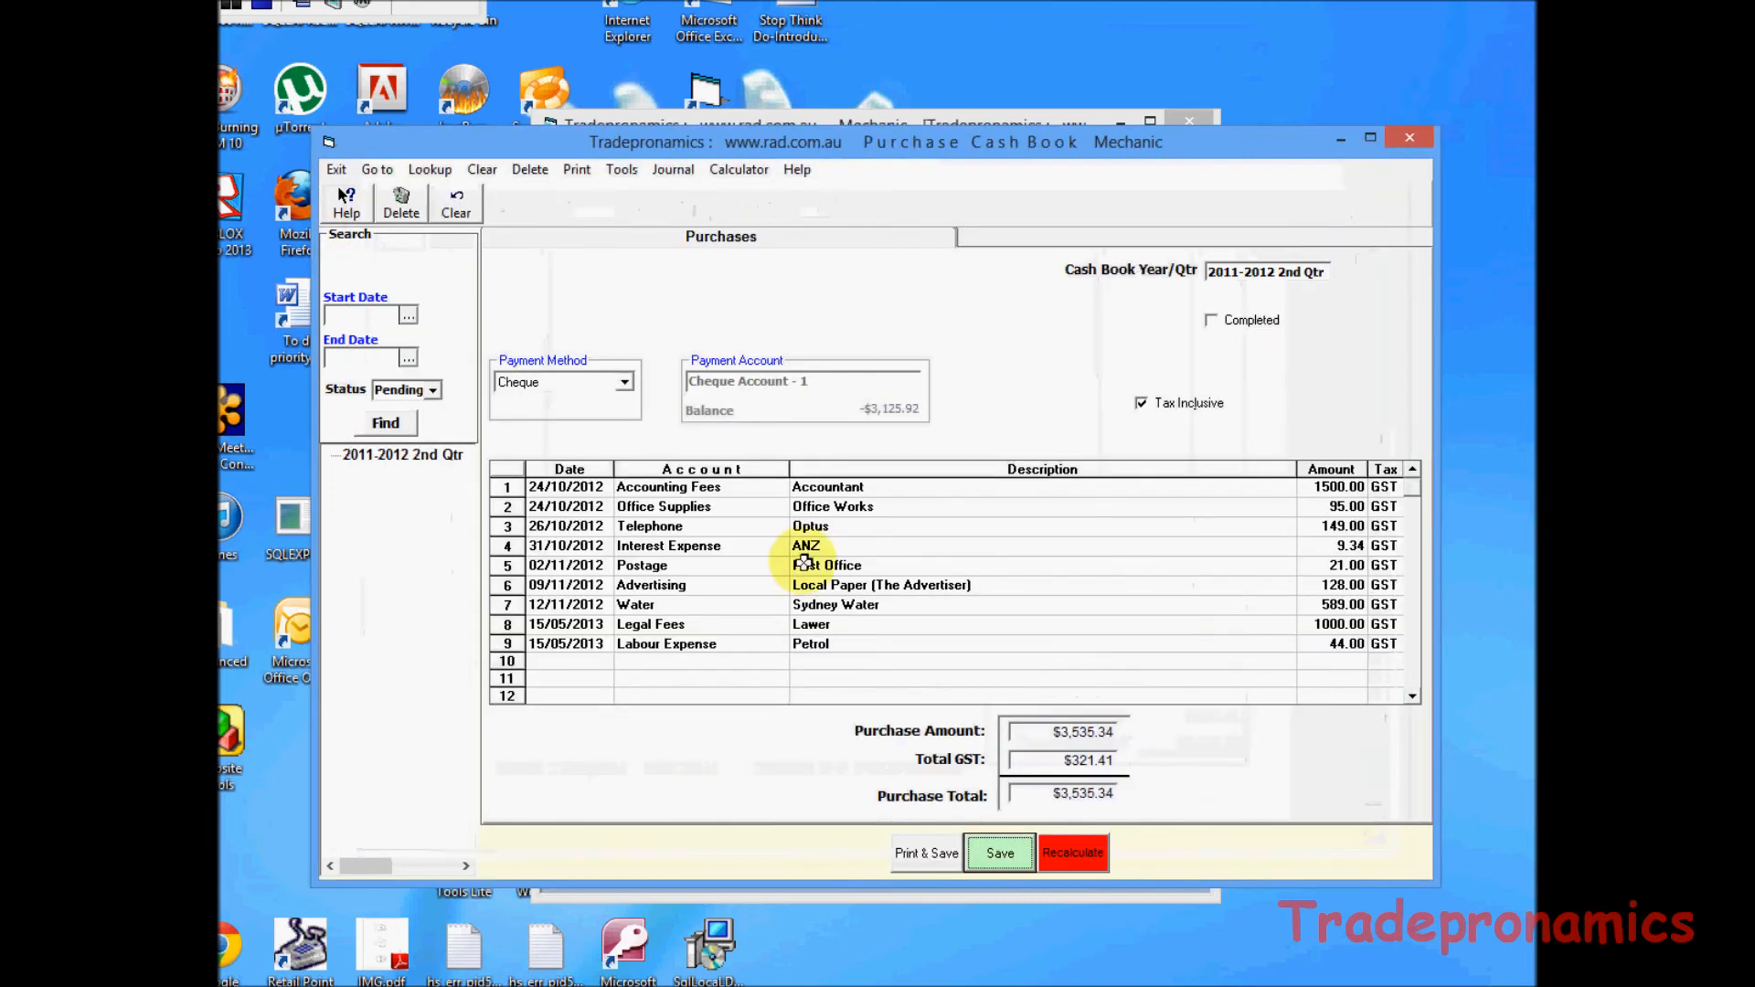
left_click(1410, 136)
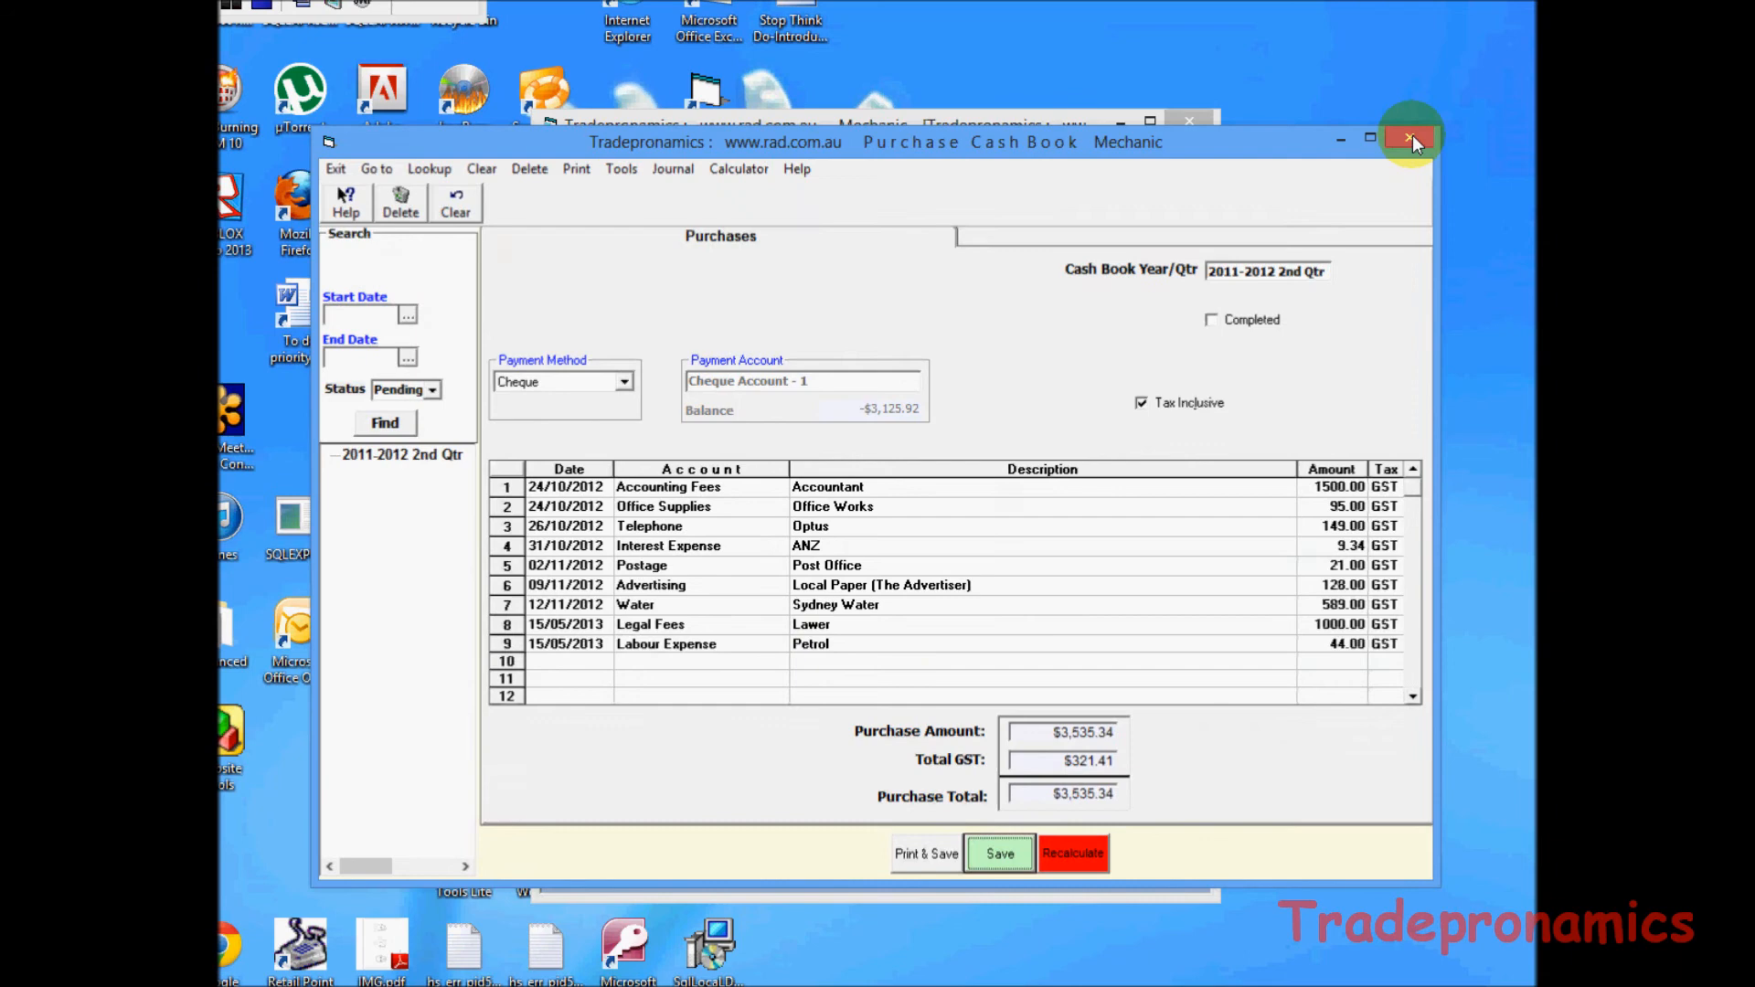
Start a blank Purchase Invoice and add one line described as Petrol with quantity 1.00 and price 44.00.
left_click(947, 403)
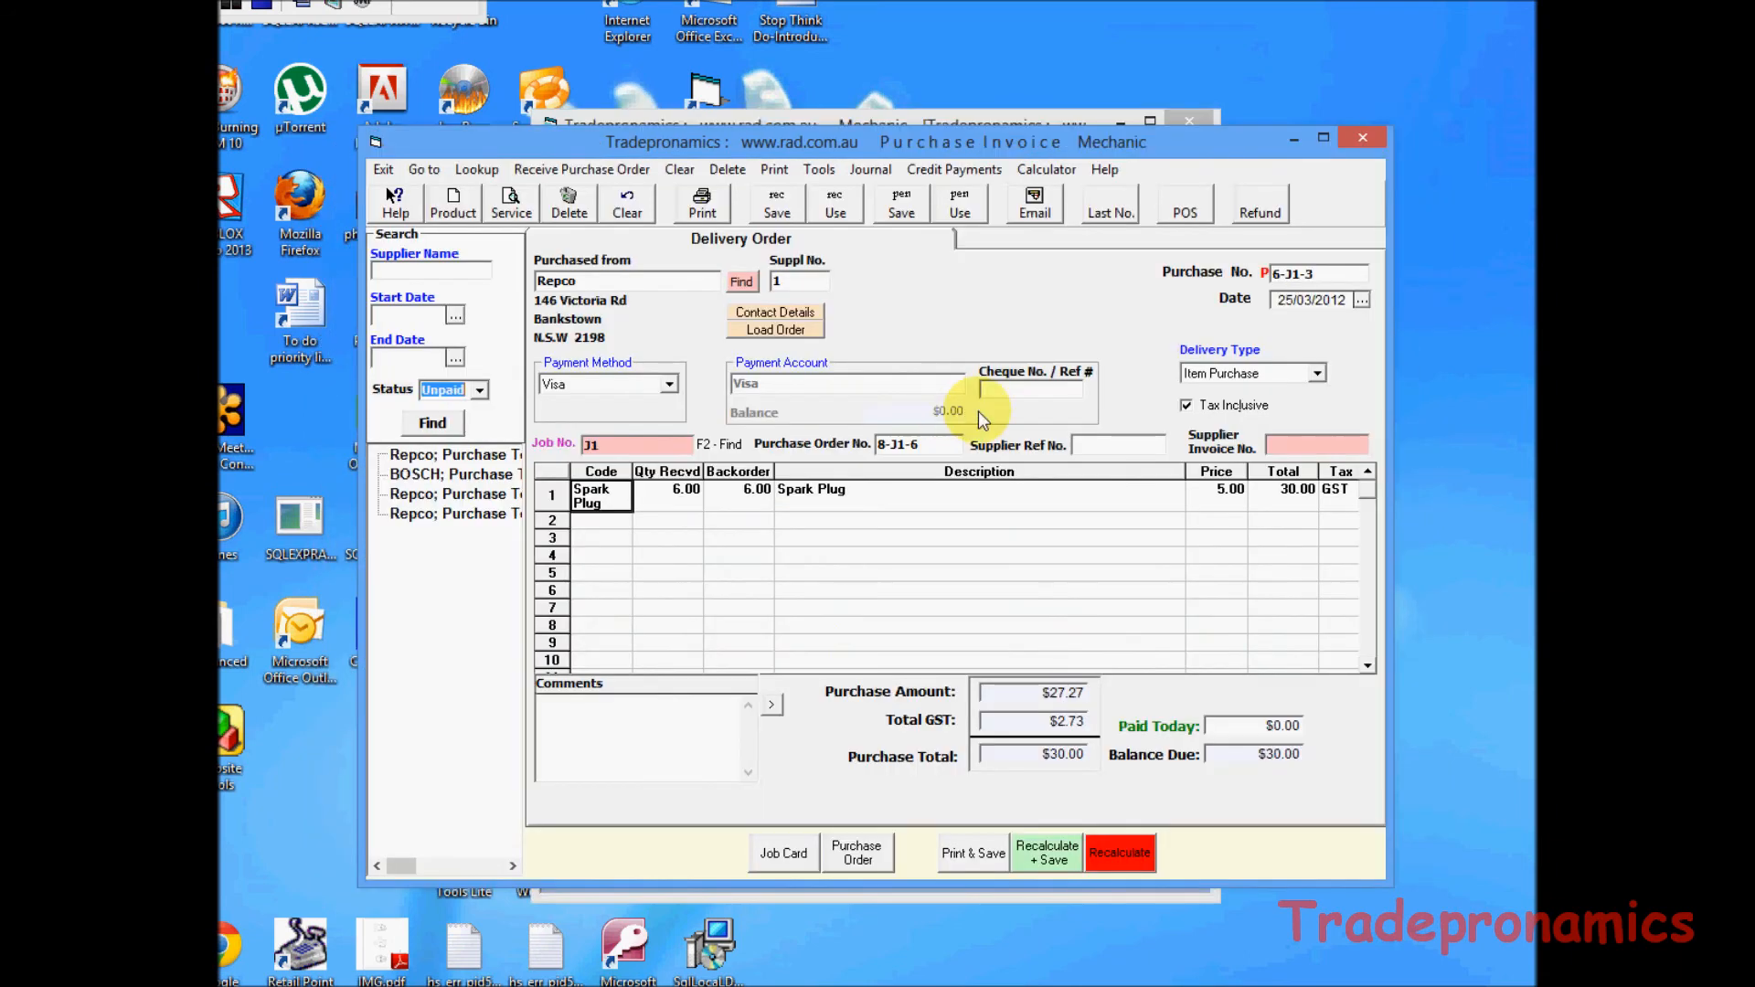
left_click(631, 205)
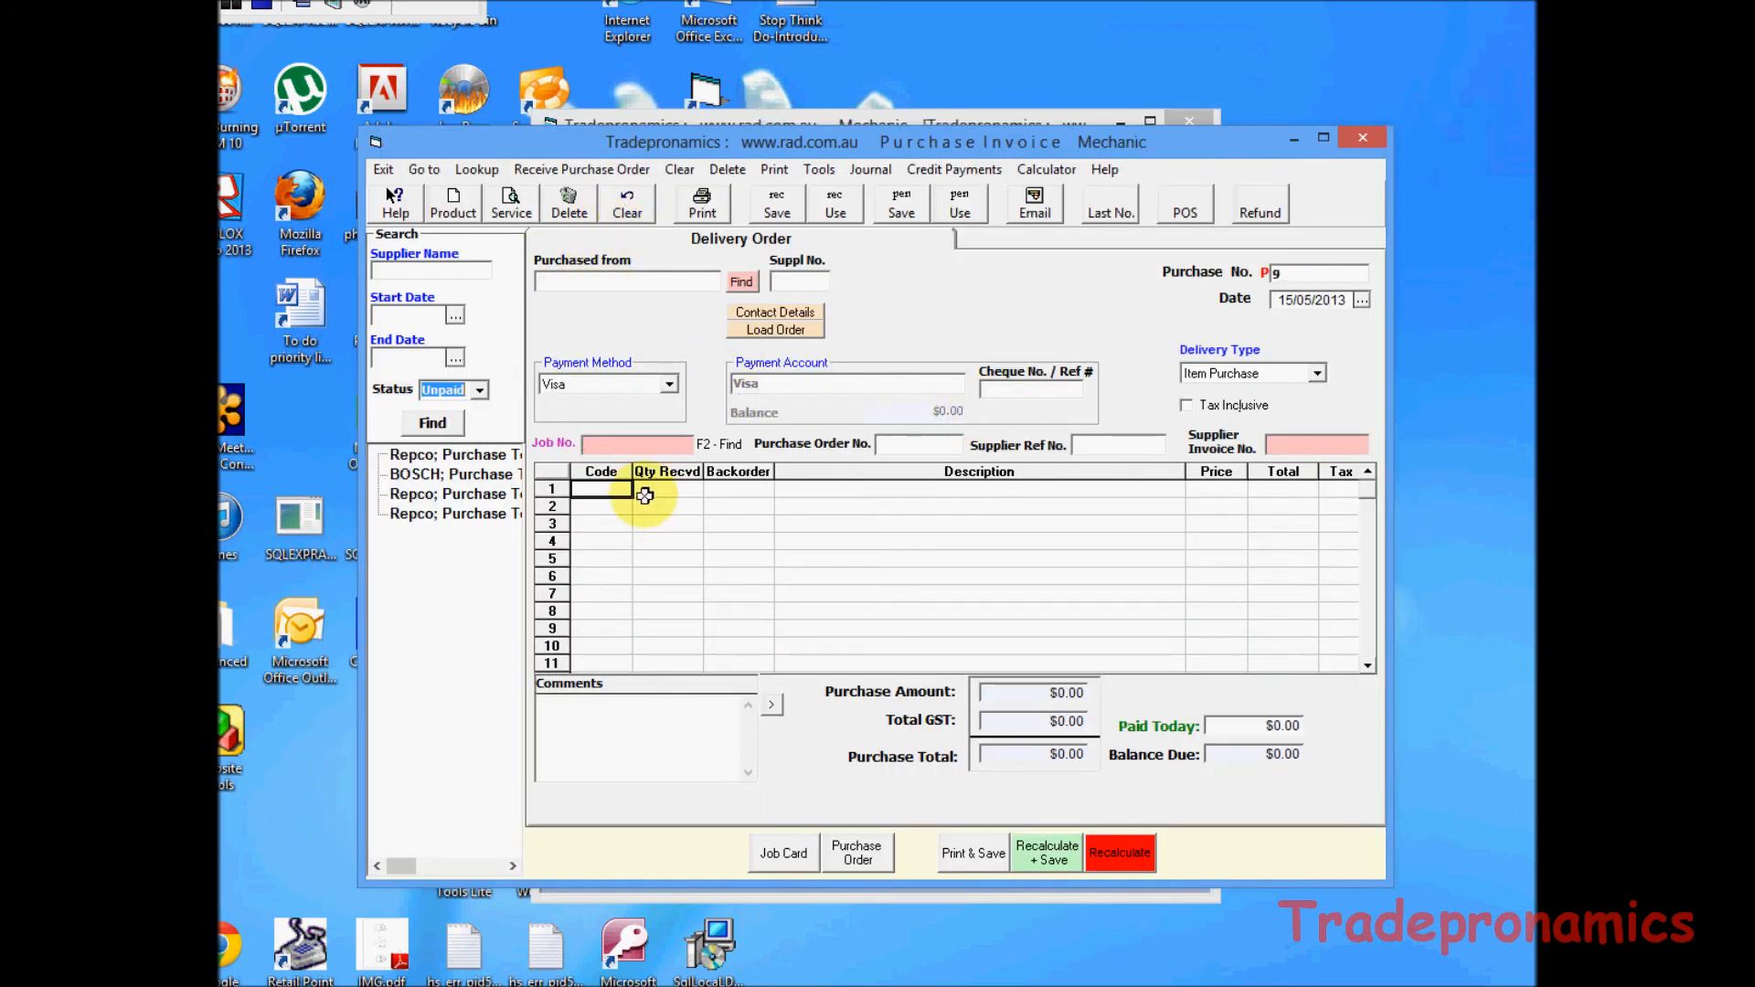
left_click(810, 489)
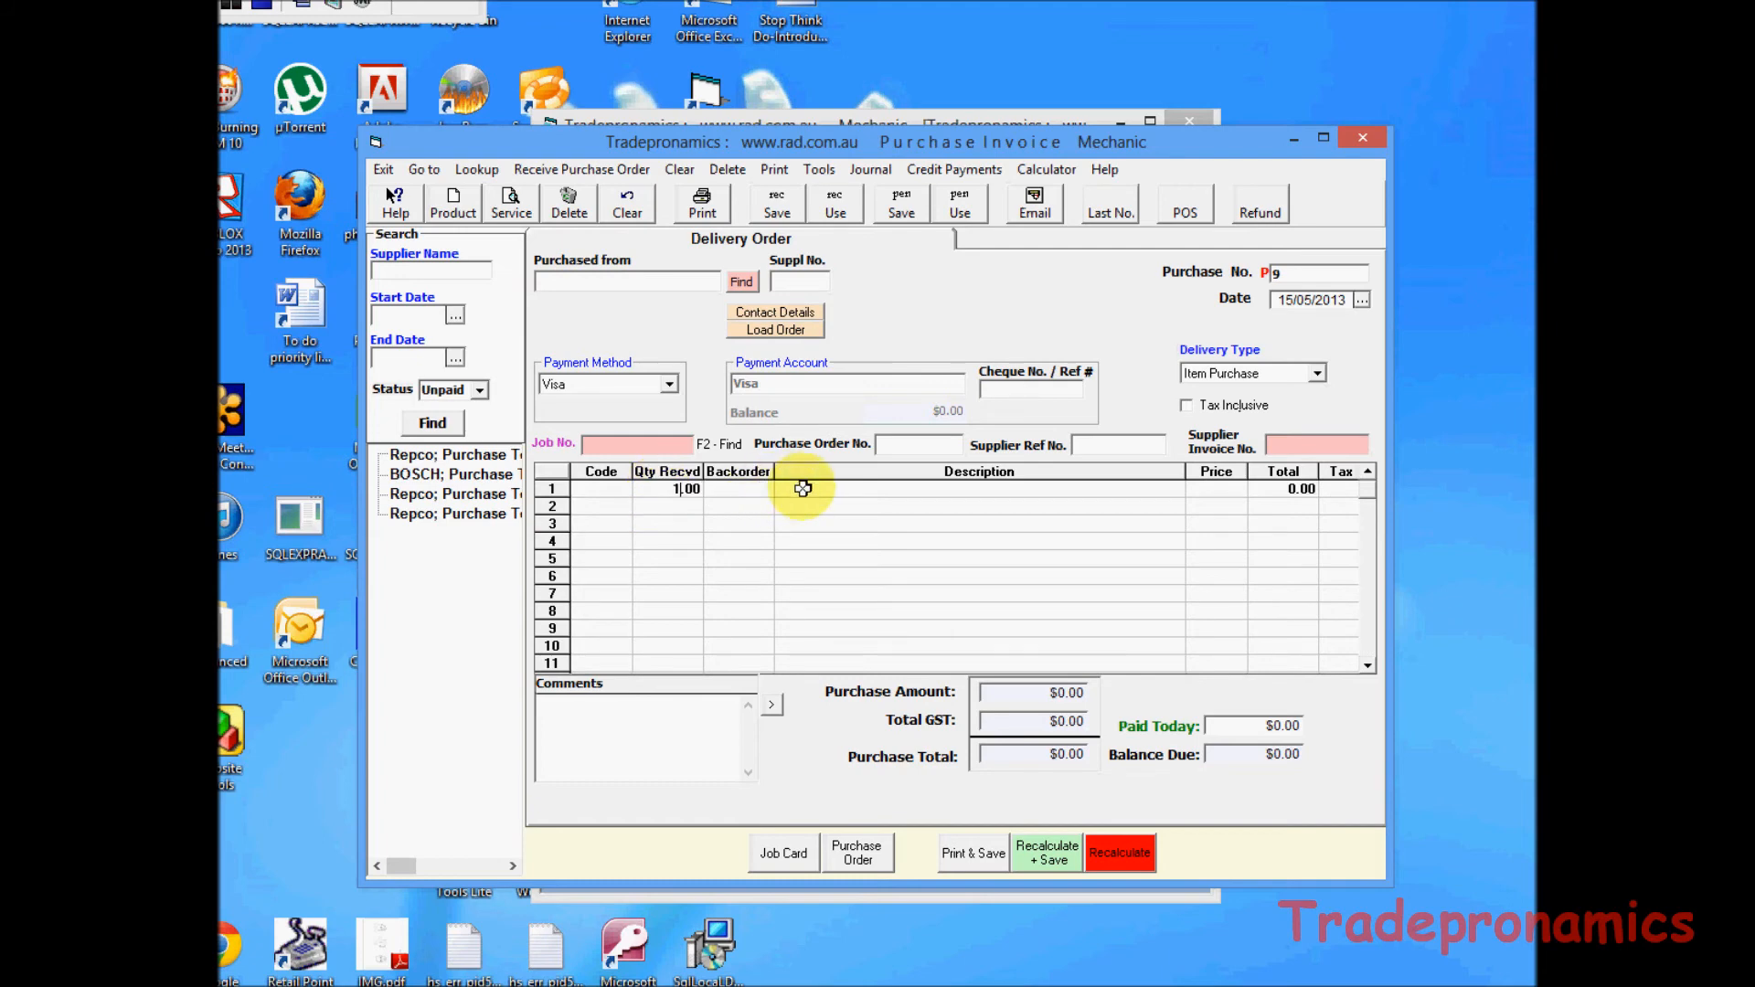
type("Petrol")
left_click(1191, 493)
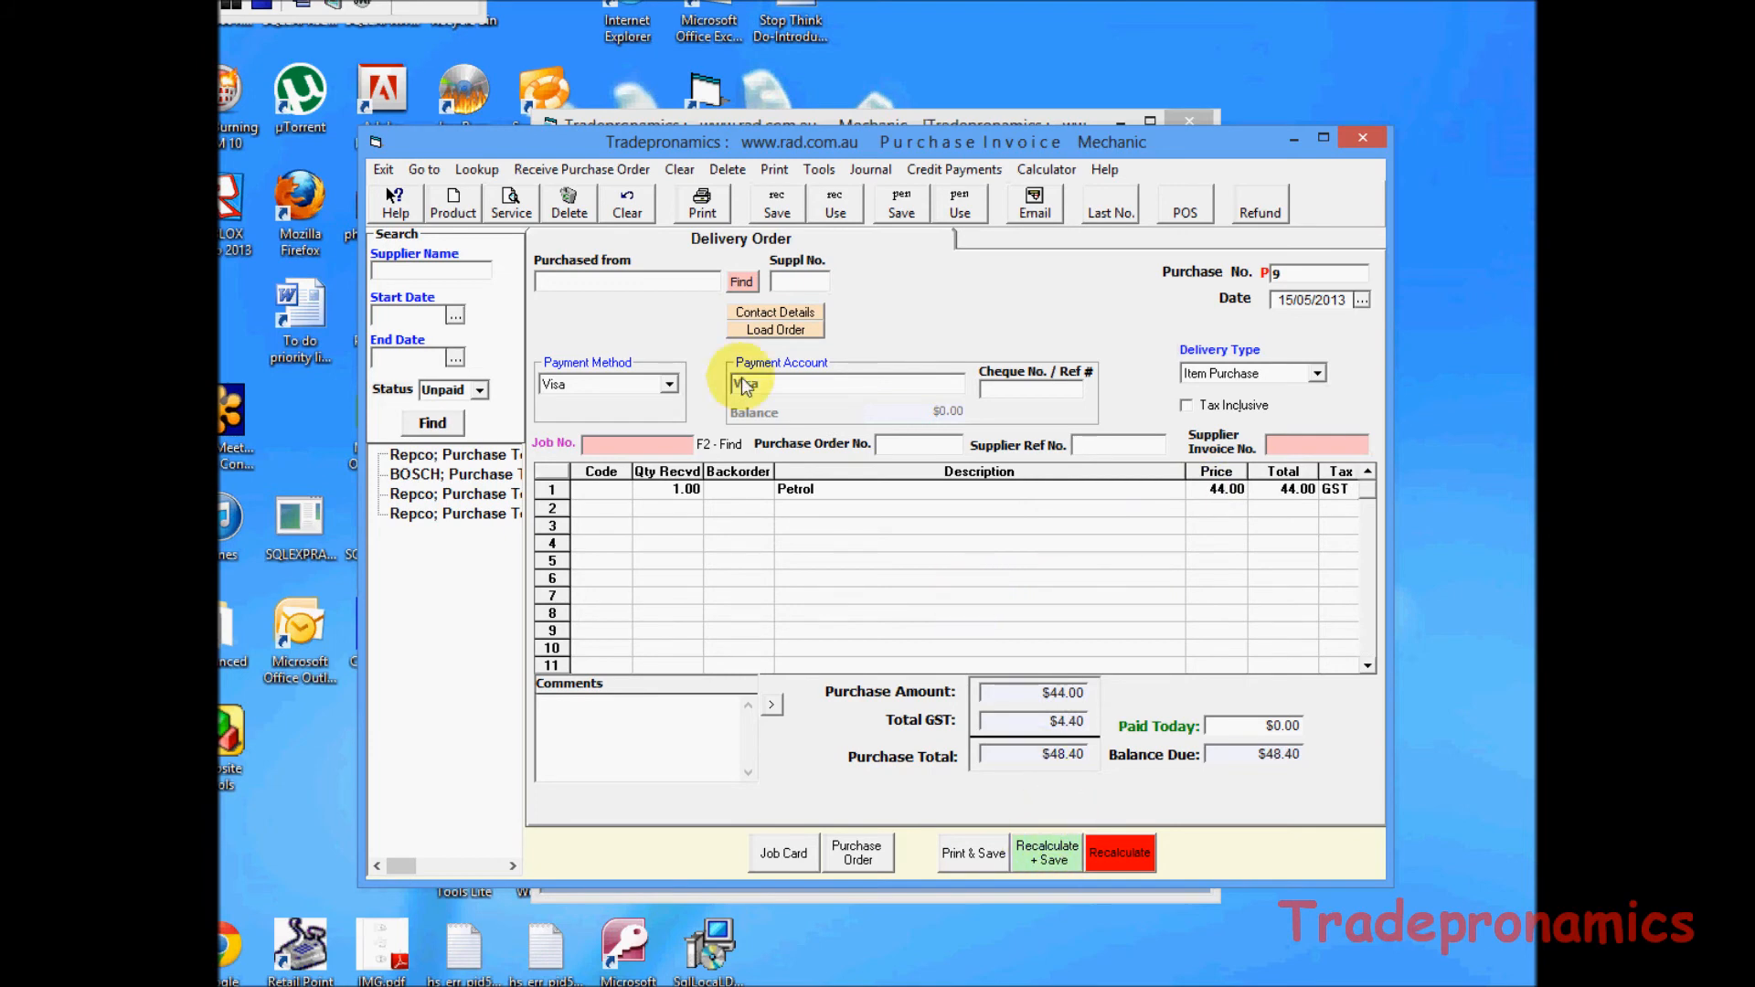
Choose Cash Sale from the full supplier list as the supplier of the petrol purchase and save the invoice.
left_click(743, 283)
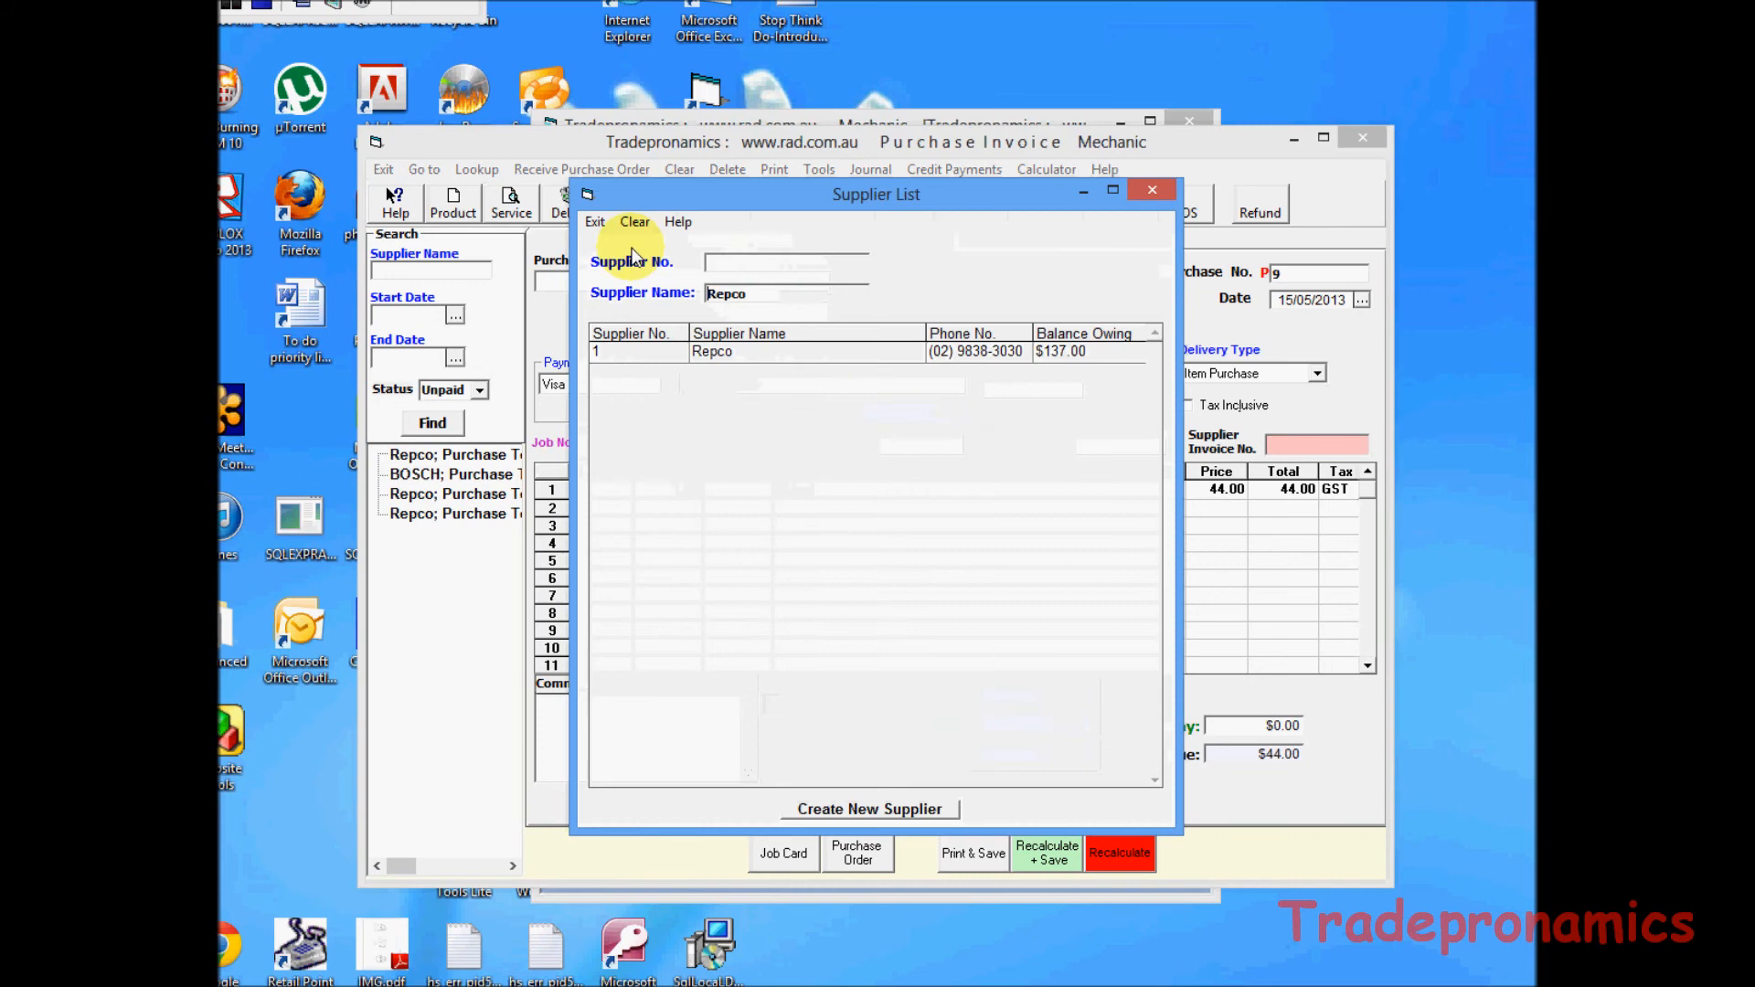
left_click(594, 222)
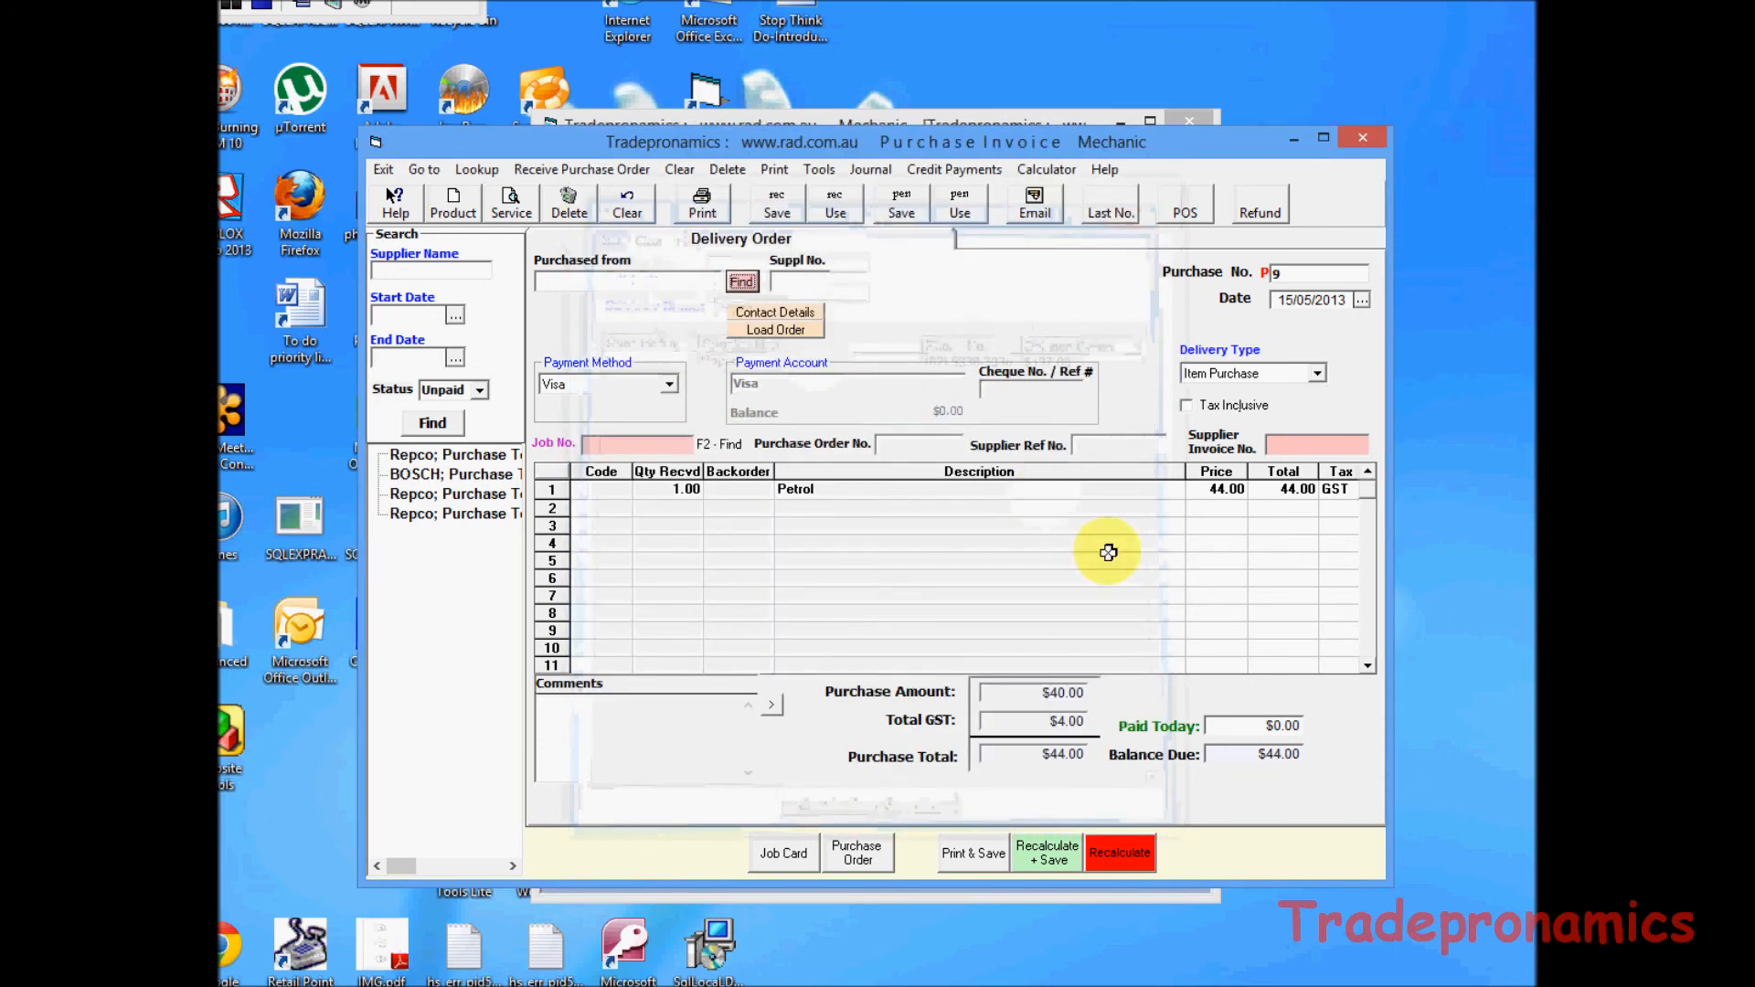
left_click(1054, 859)
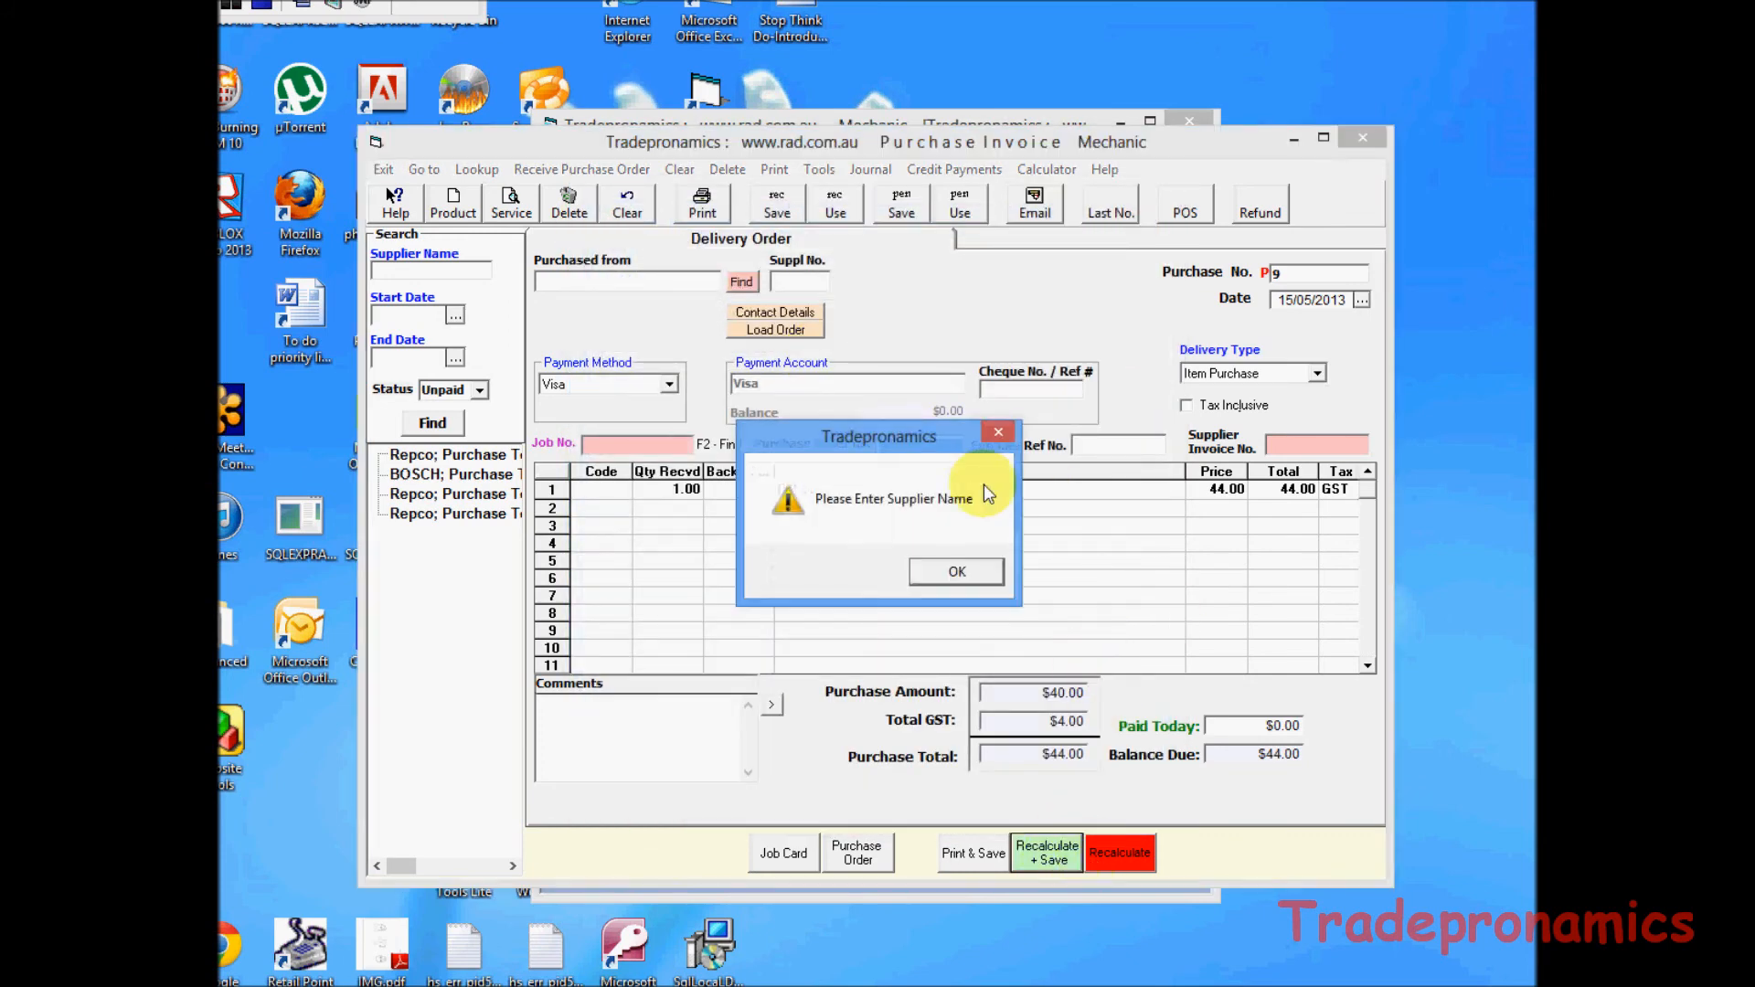
left_click(964, 576)
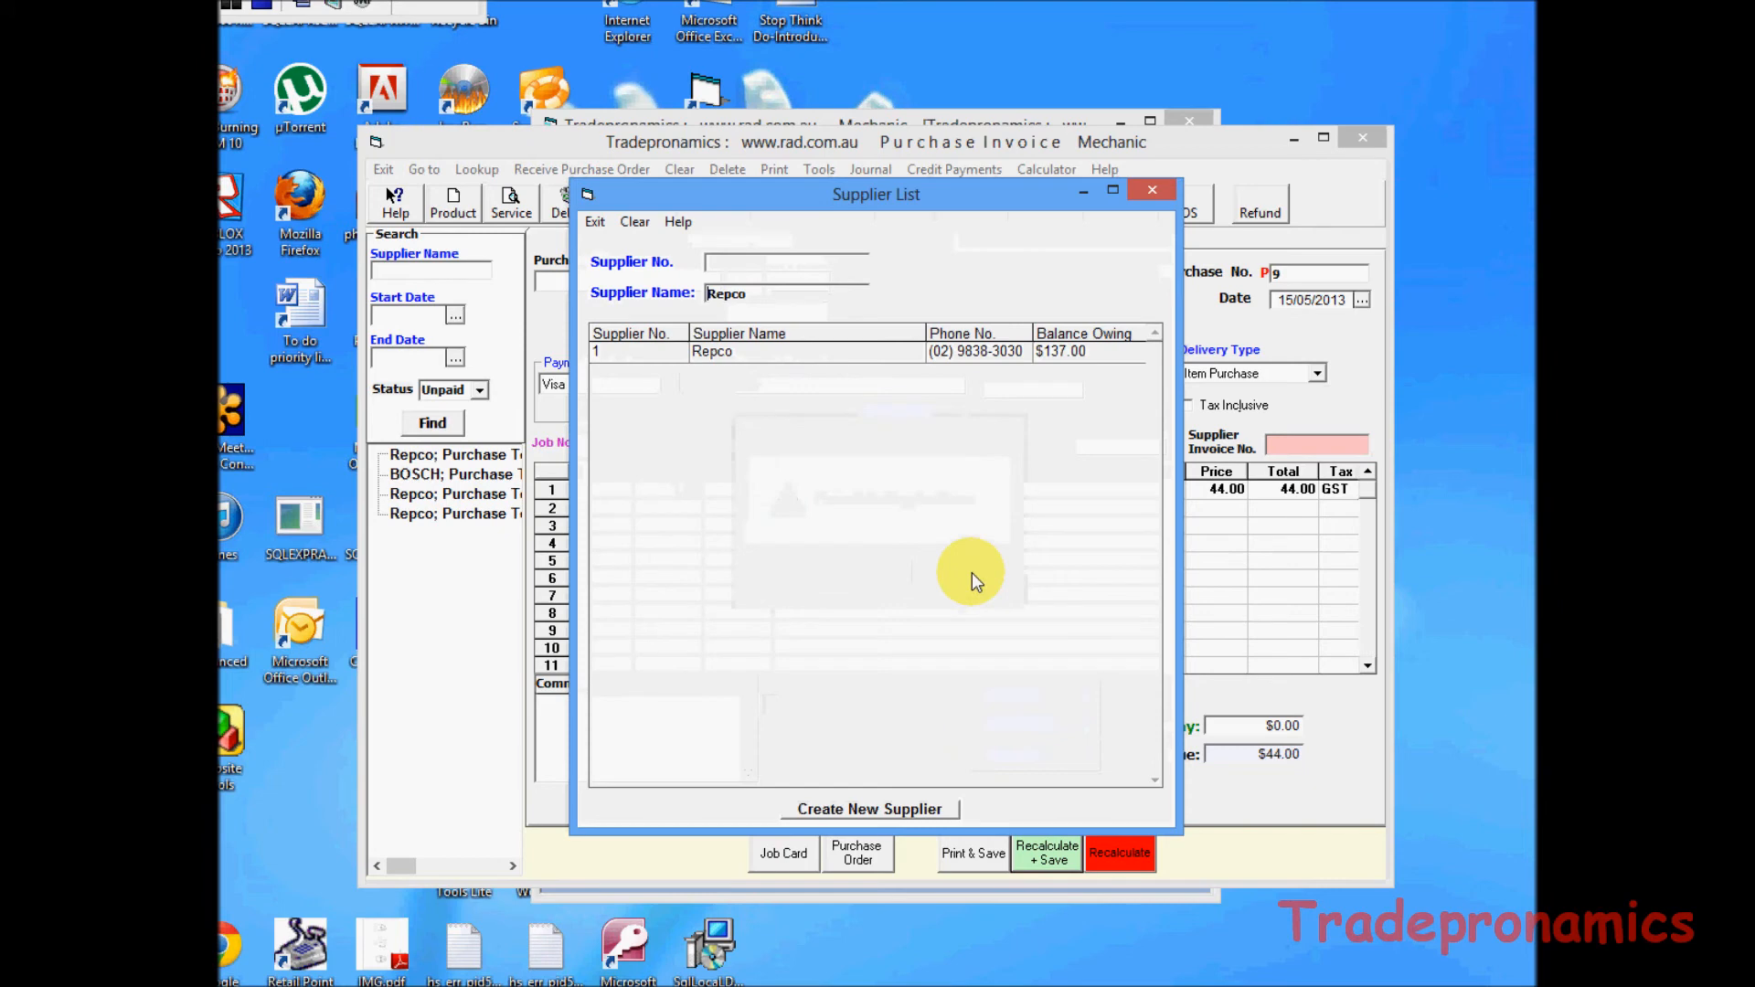
left_click(633, 223)
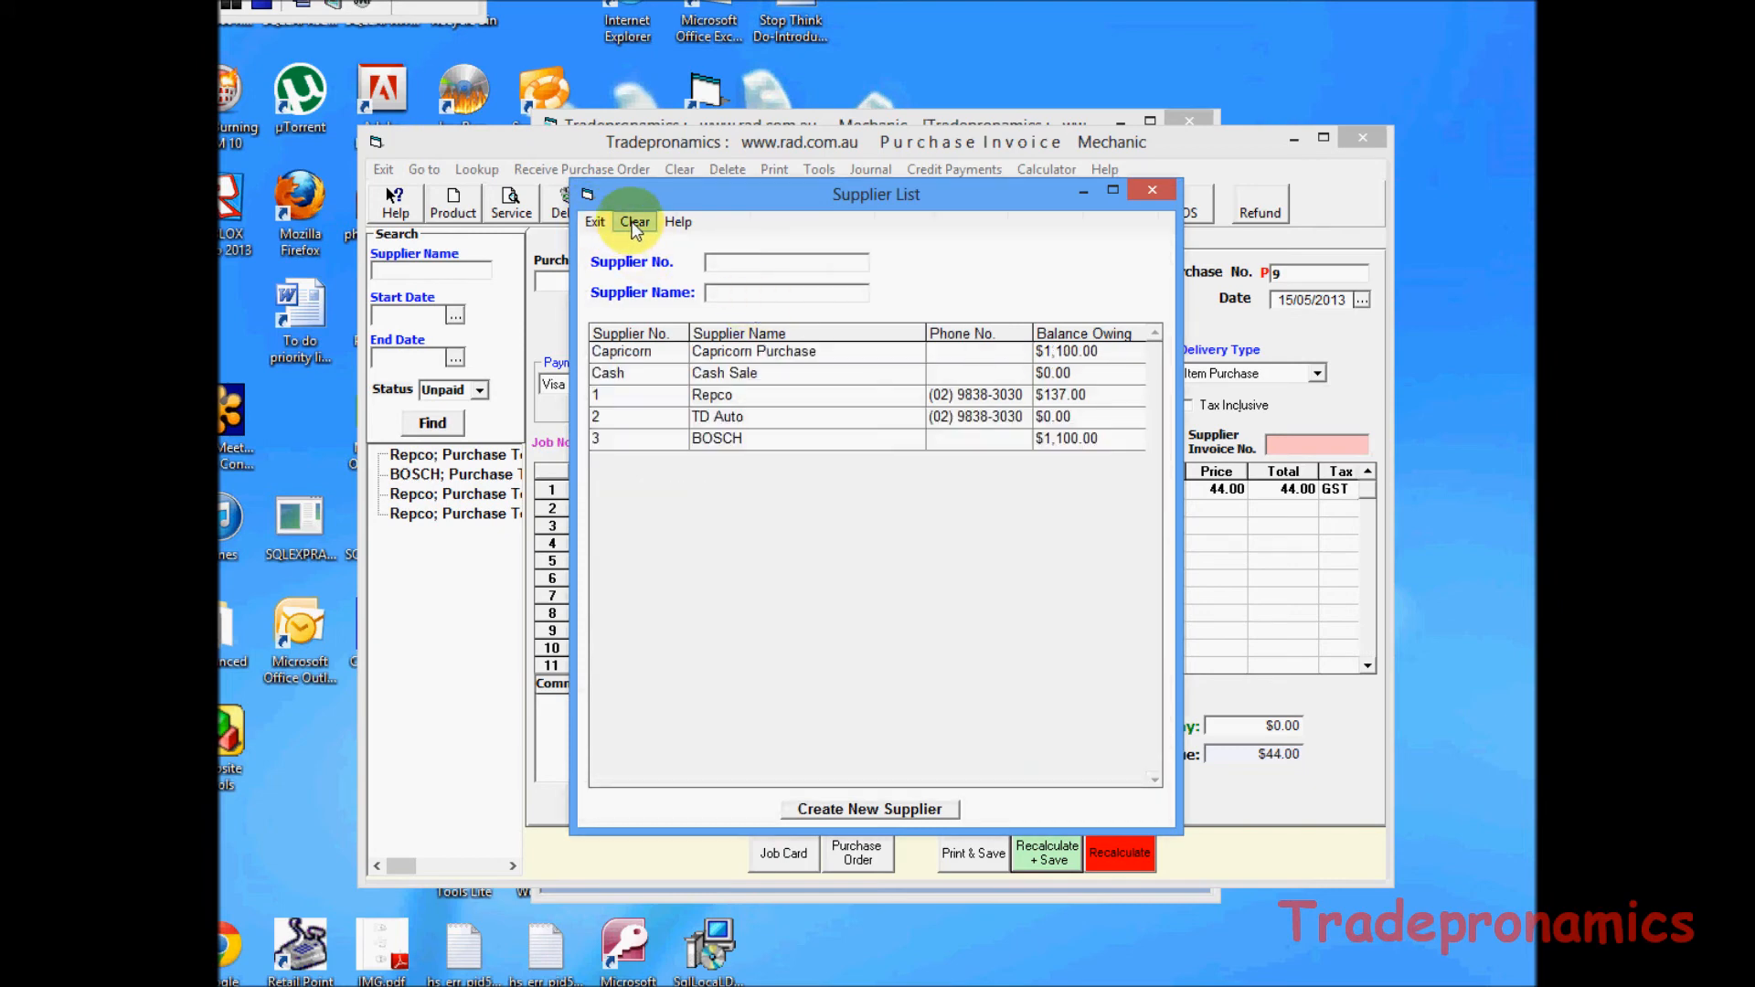
double_click(719, 374)
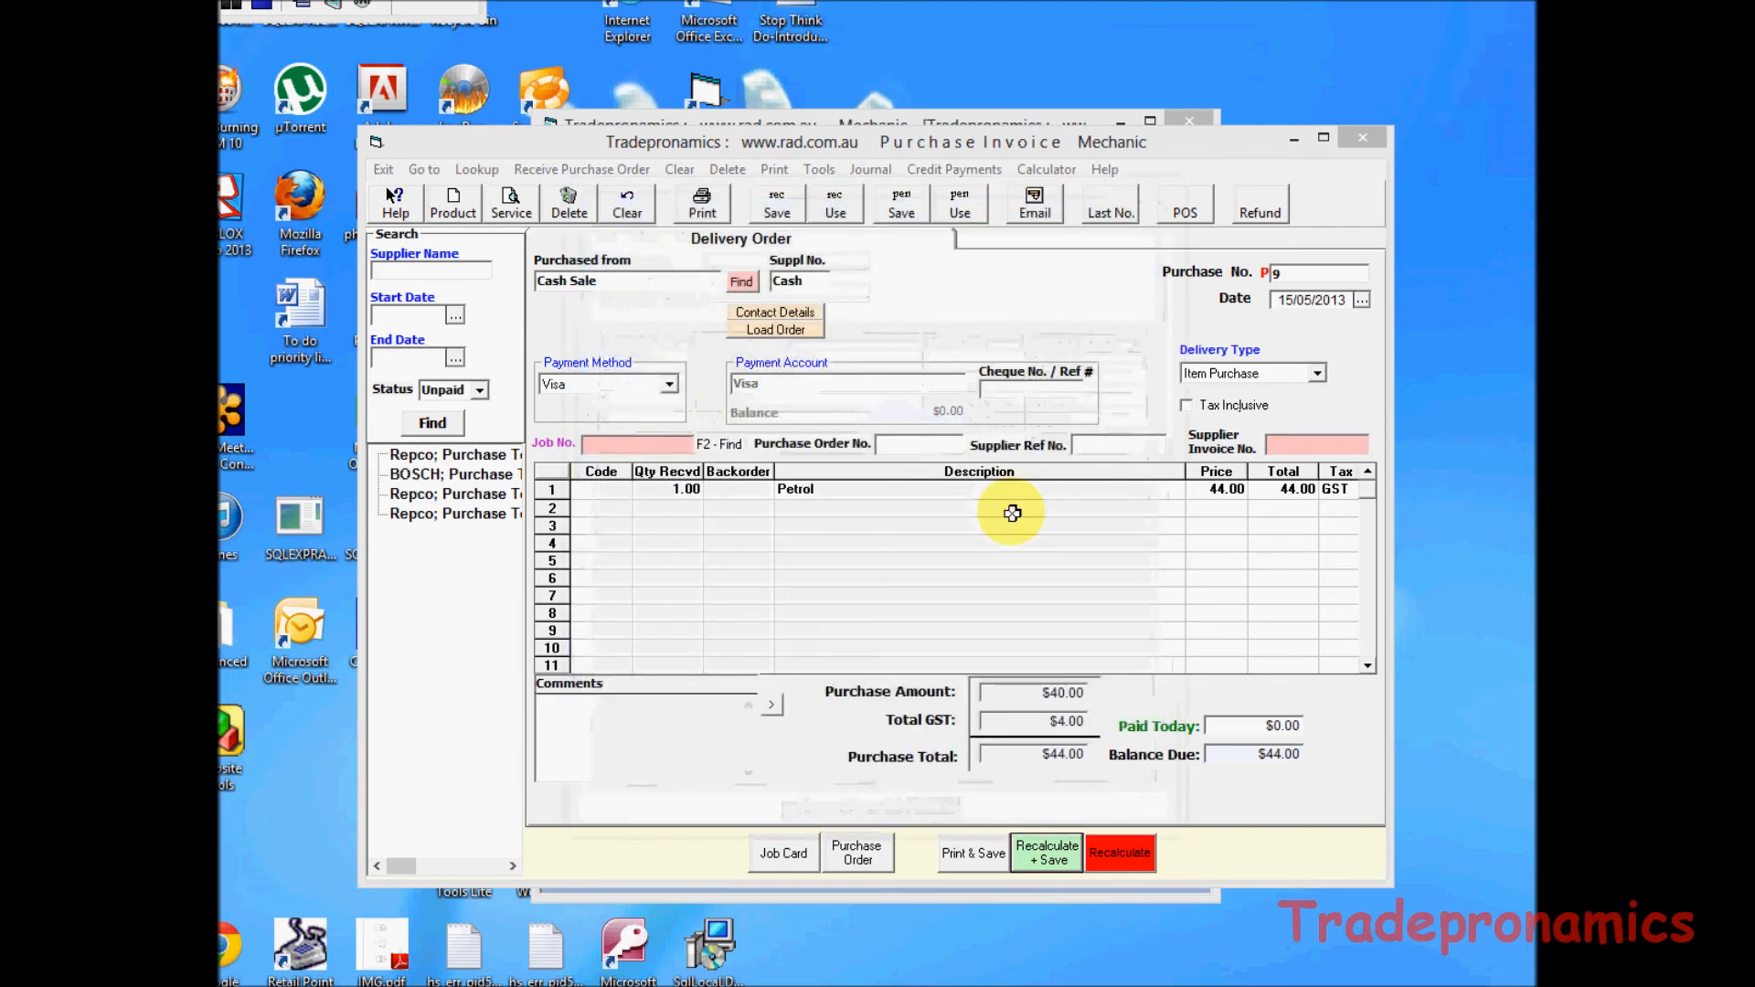
left_click(1053, 859)
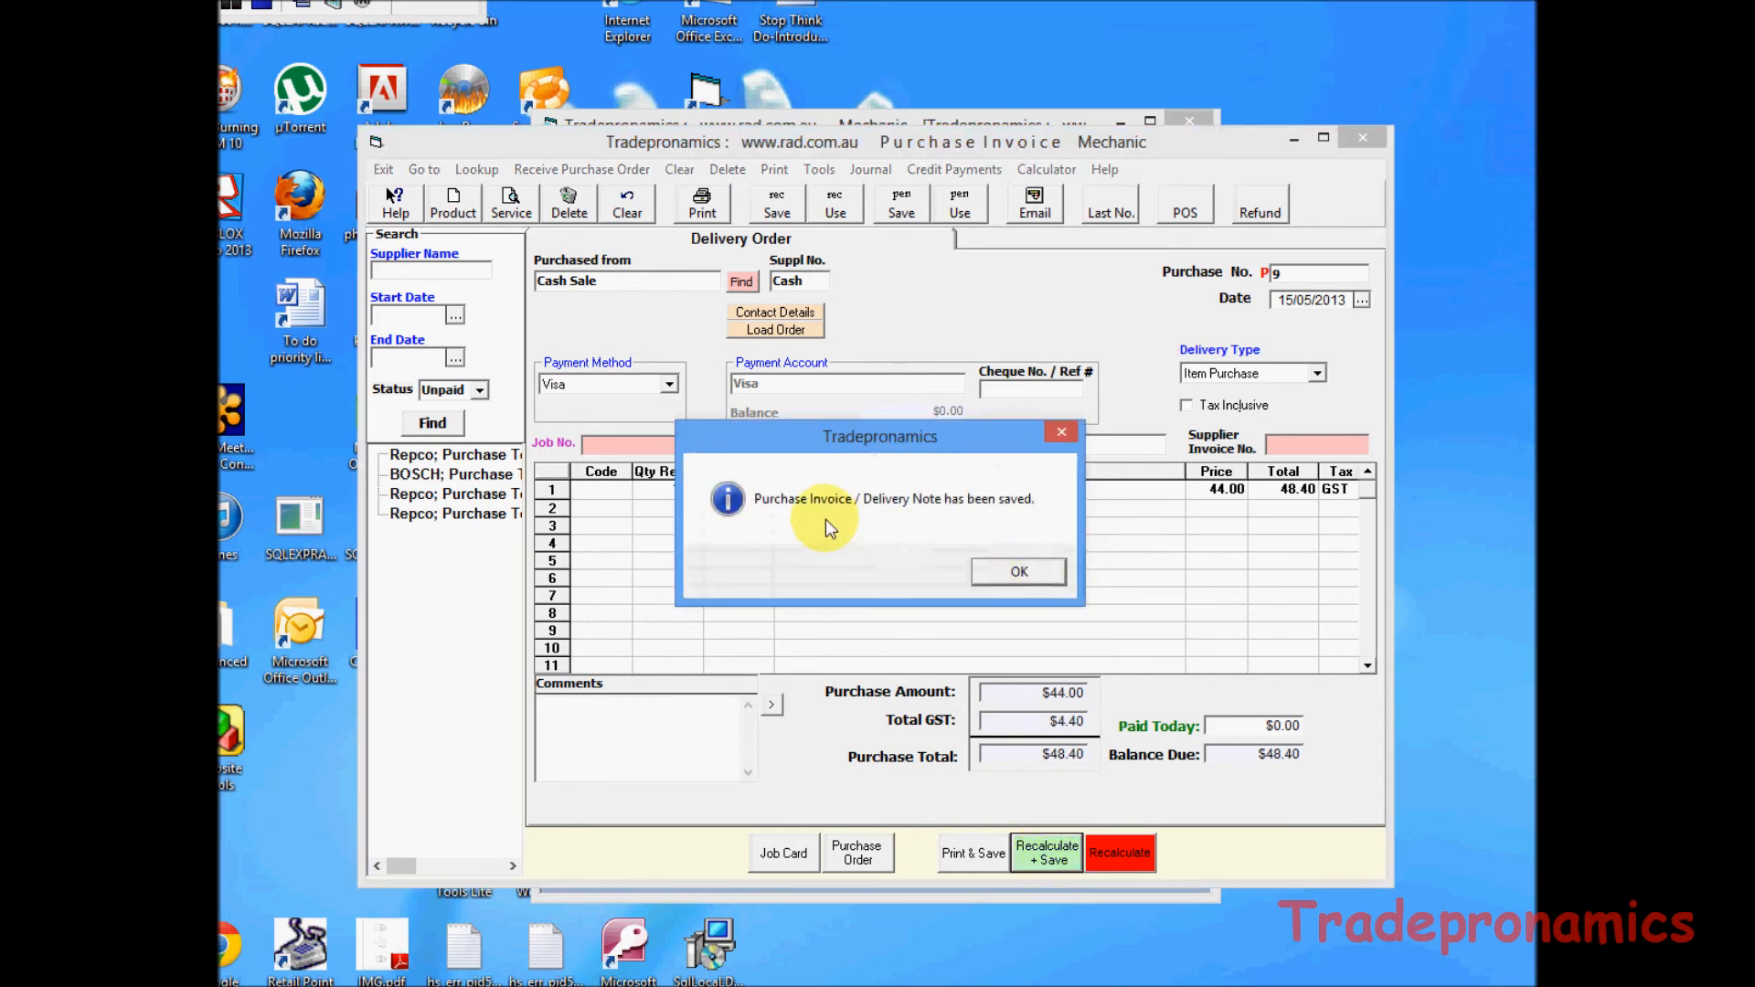
left_click(1020, 572)
Reopen the unpaid Cash Sale petrol invoice, record $48.40 as Paid Today, save it, and exit the Purchase Invoice form.
left_click(454, 534)
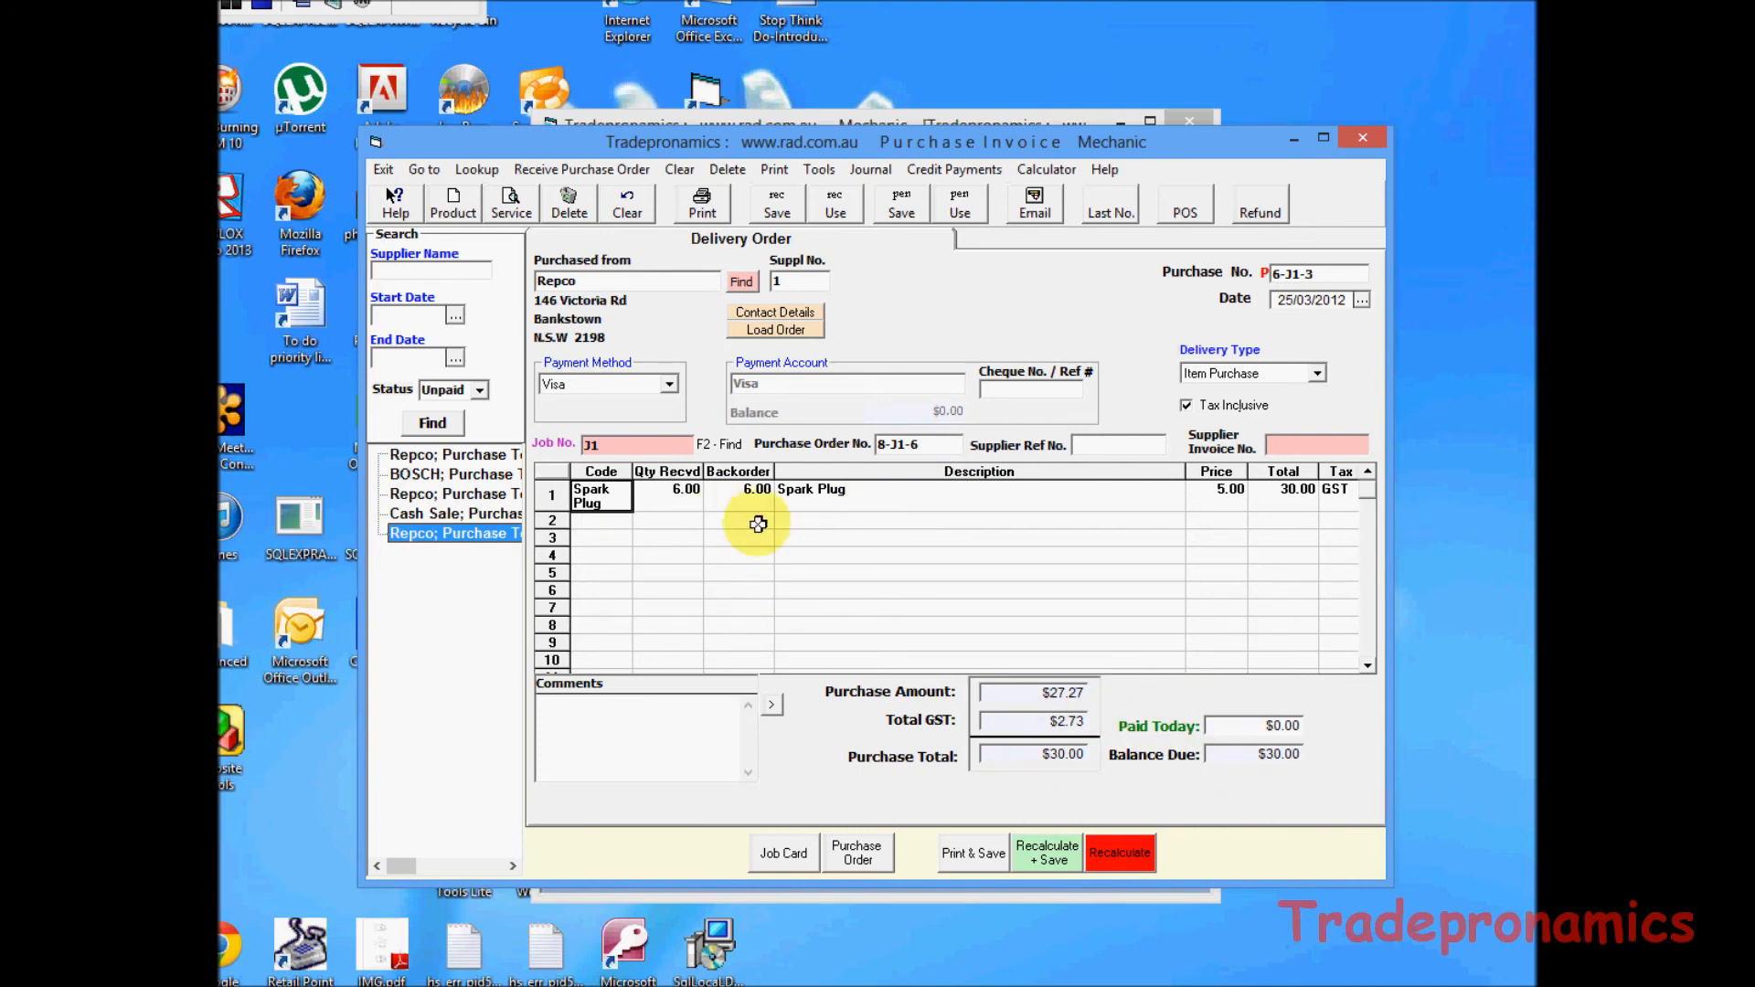
left_click(487, 521)
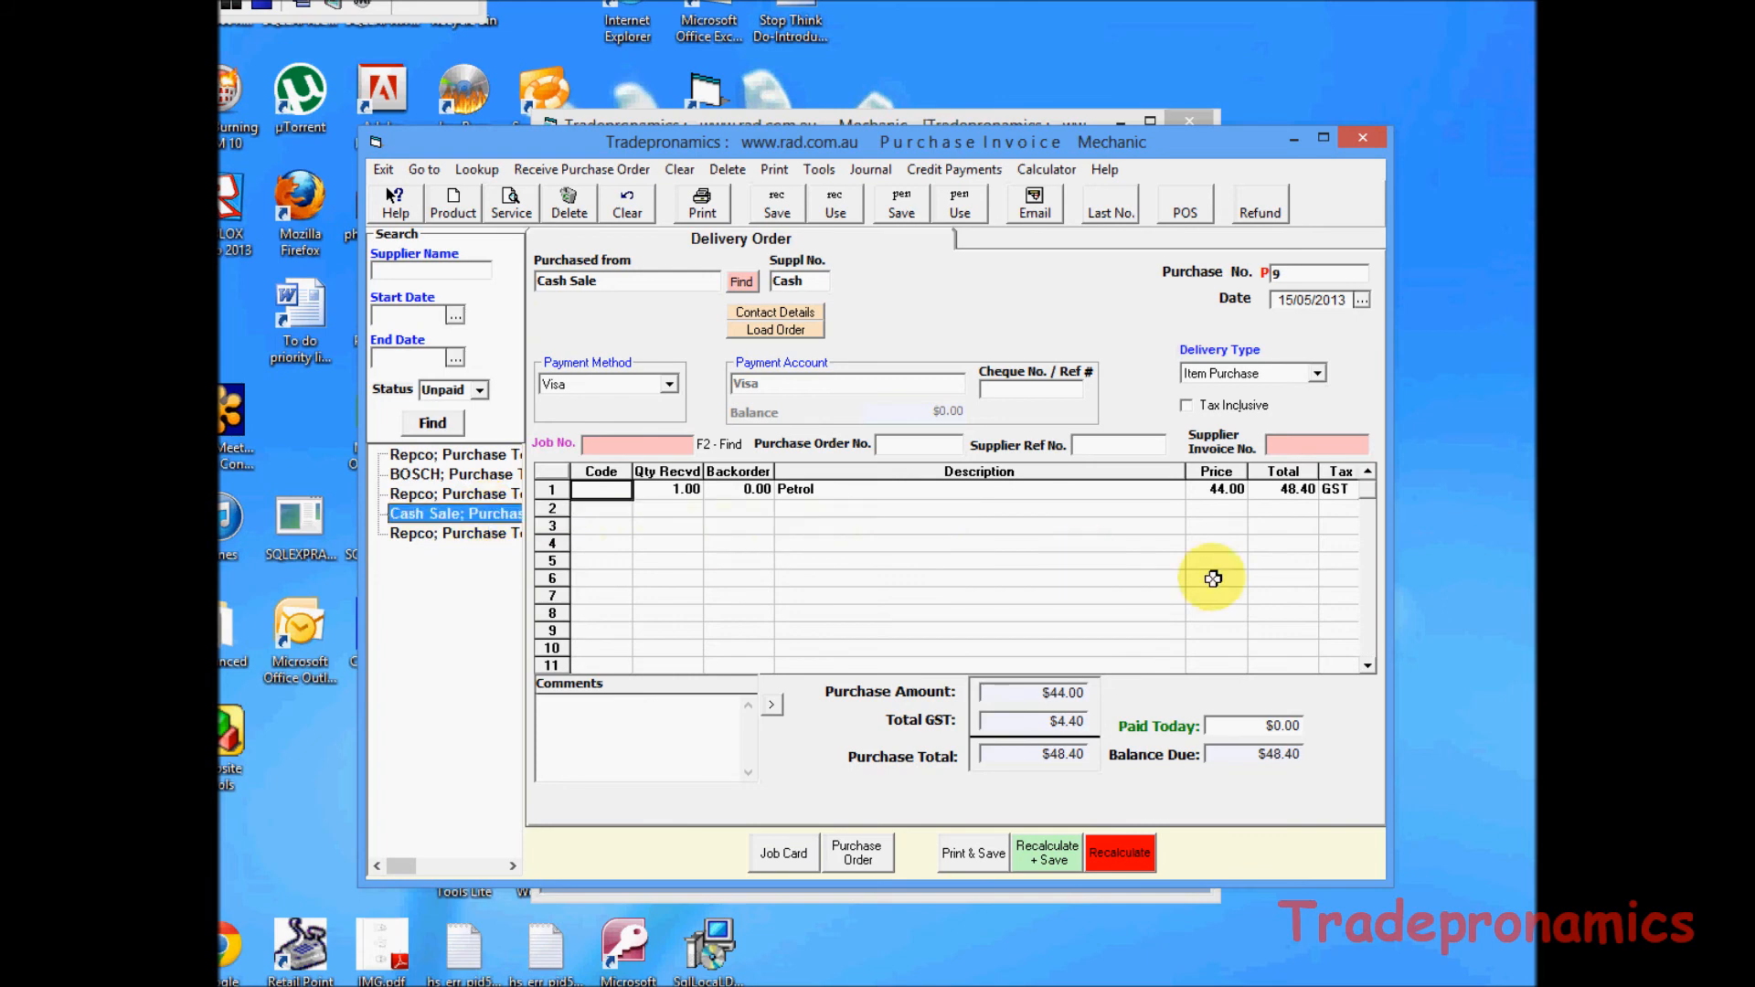
left_click(1256, 726)
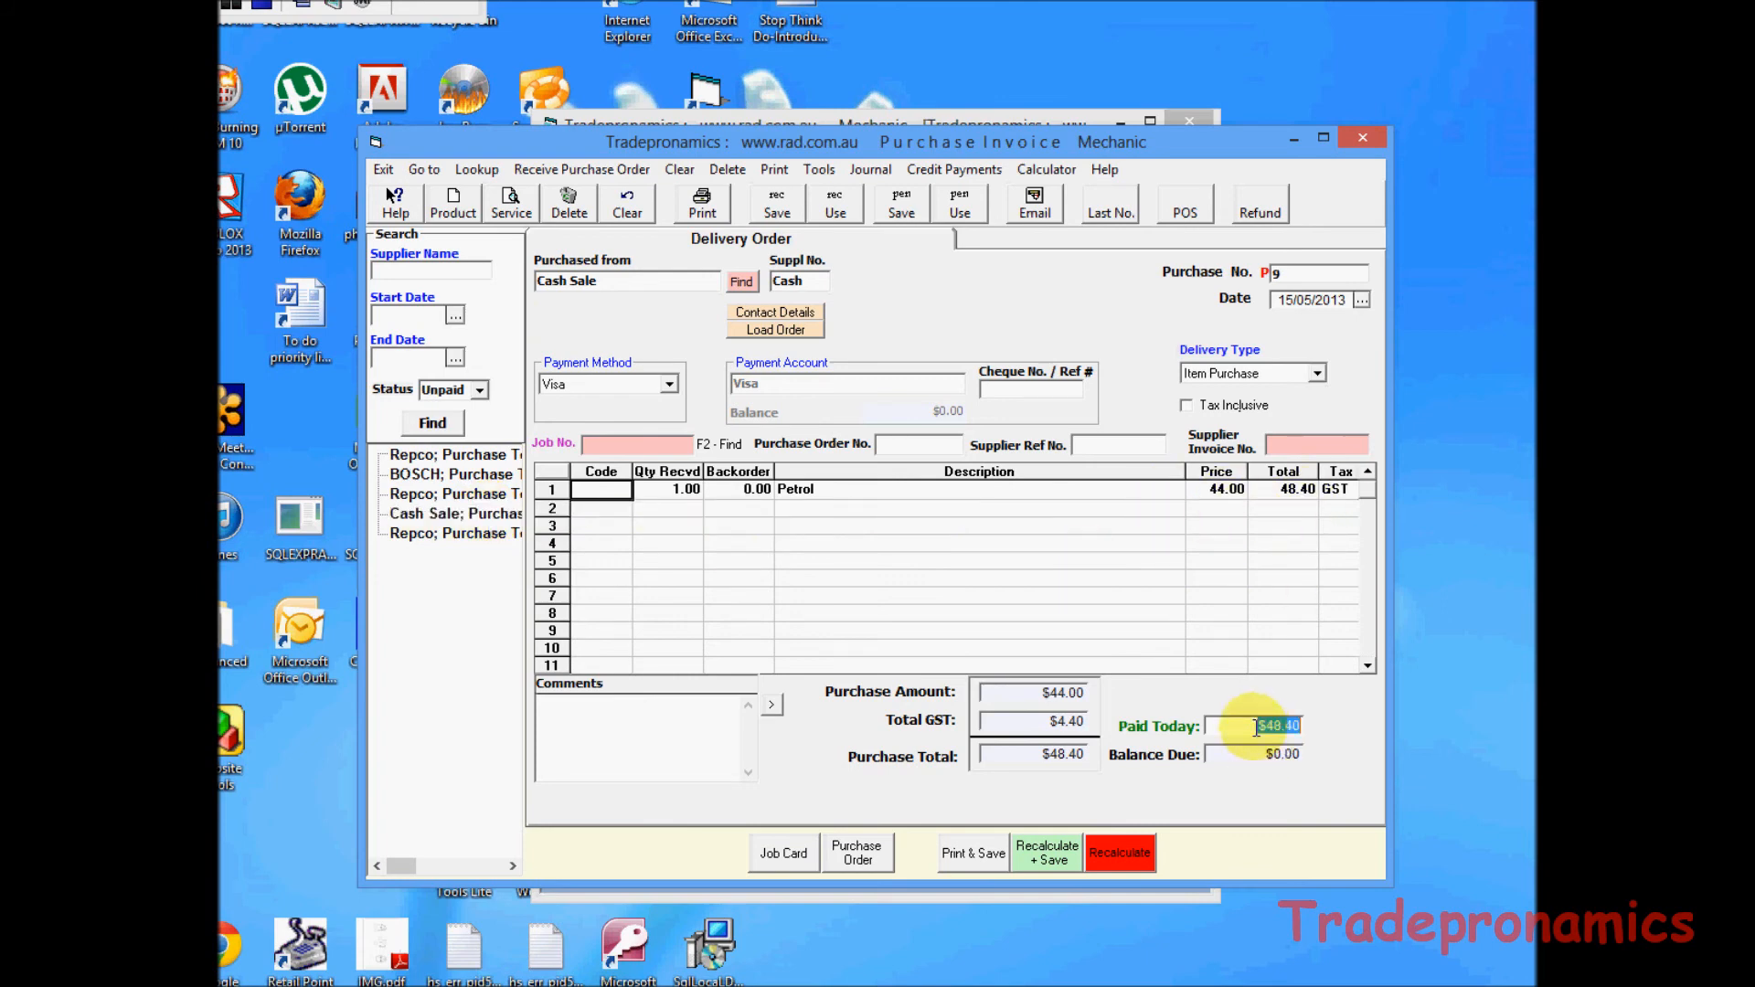
left_click(1043, 860)
left_click(972, 572)
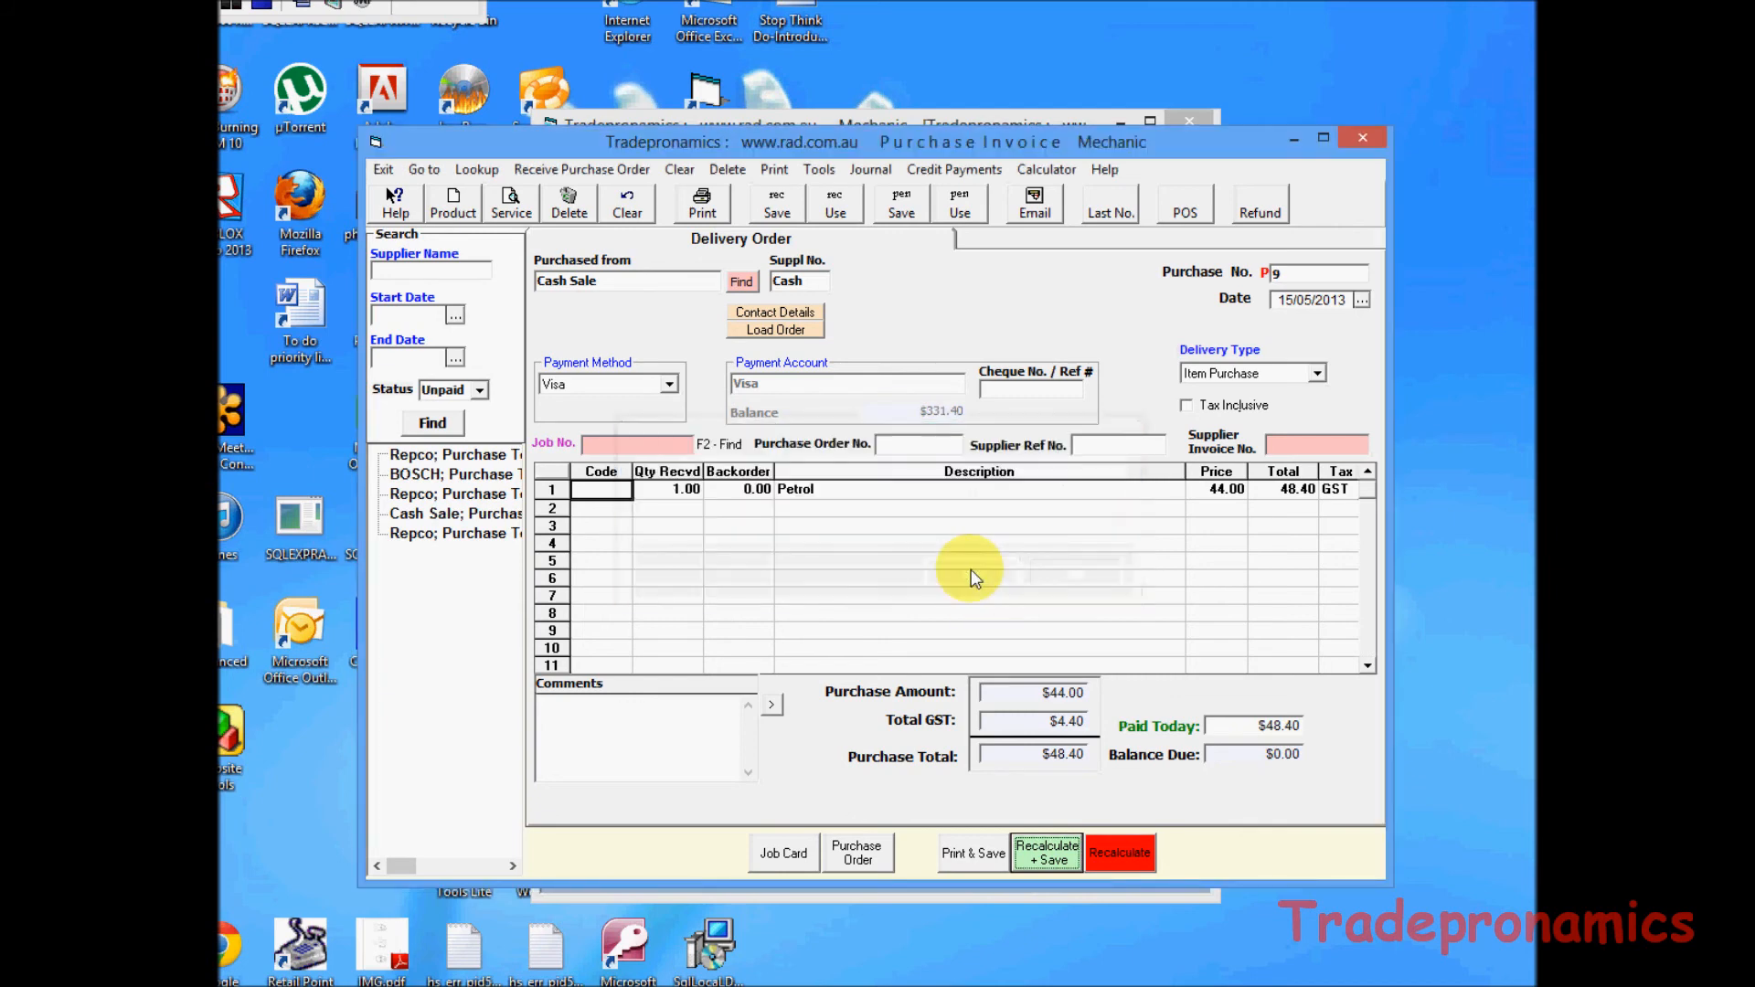
left_click(1028, 572)
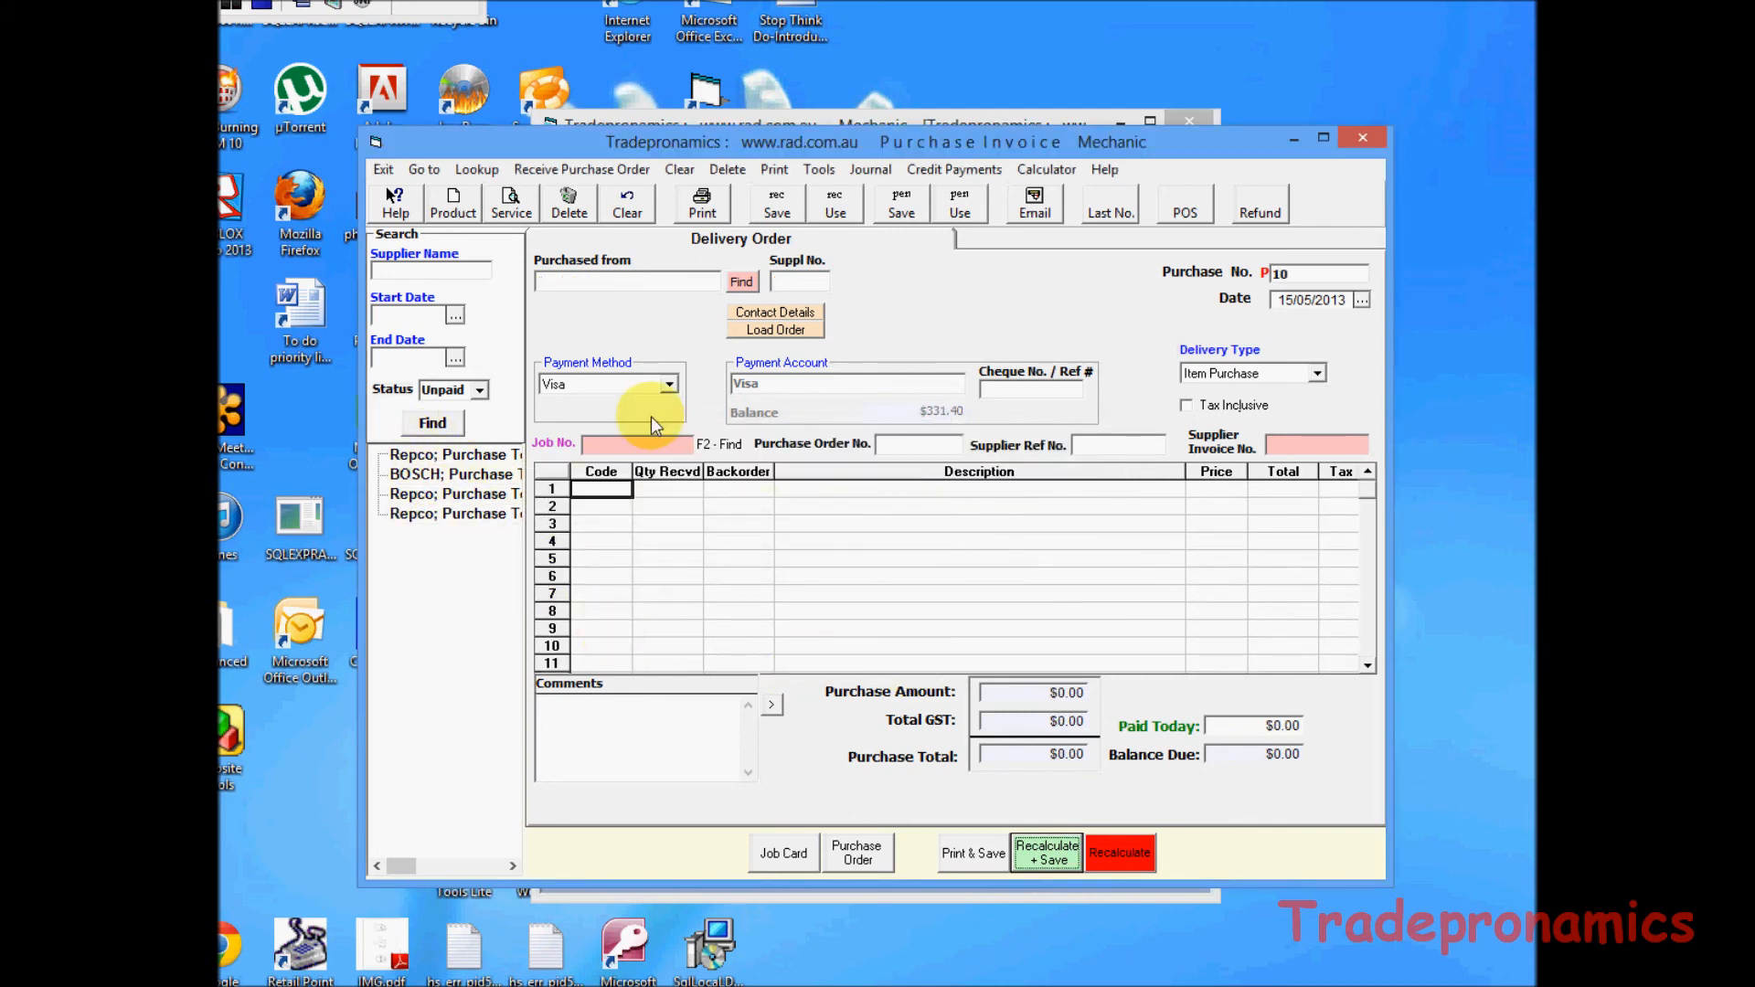
left_click(383, 169)
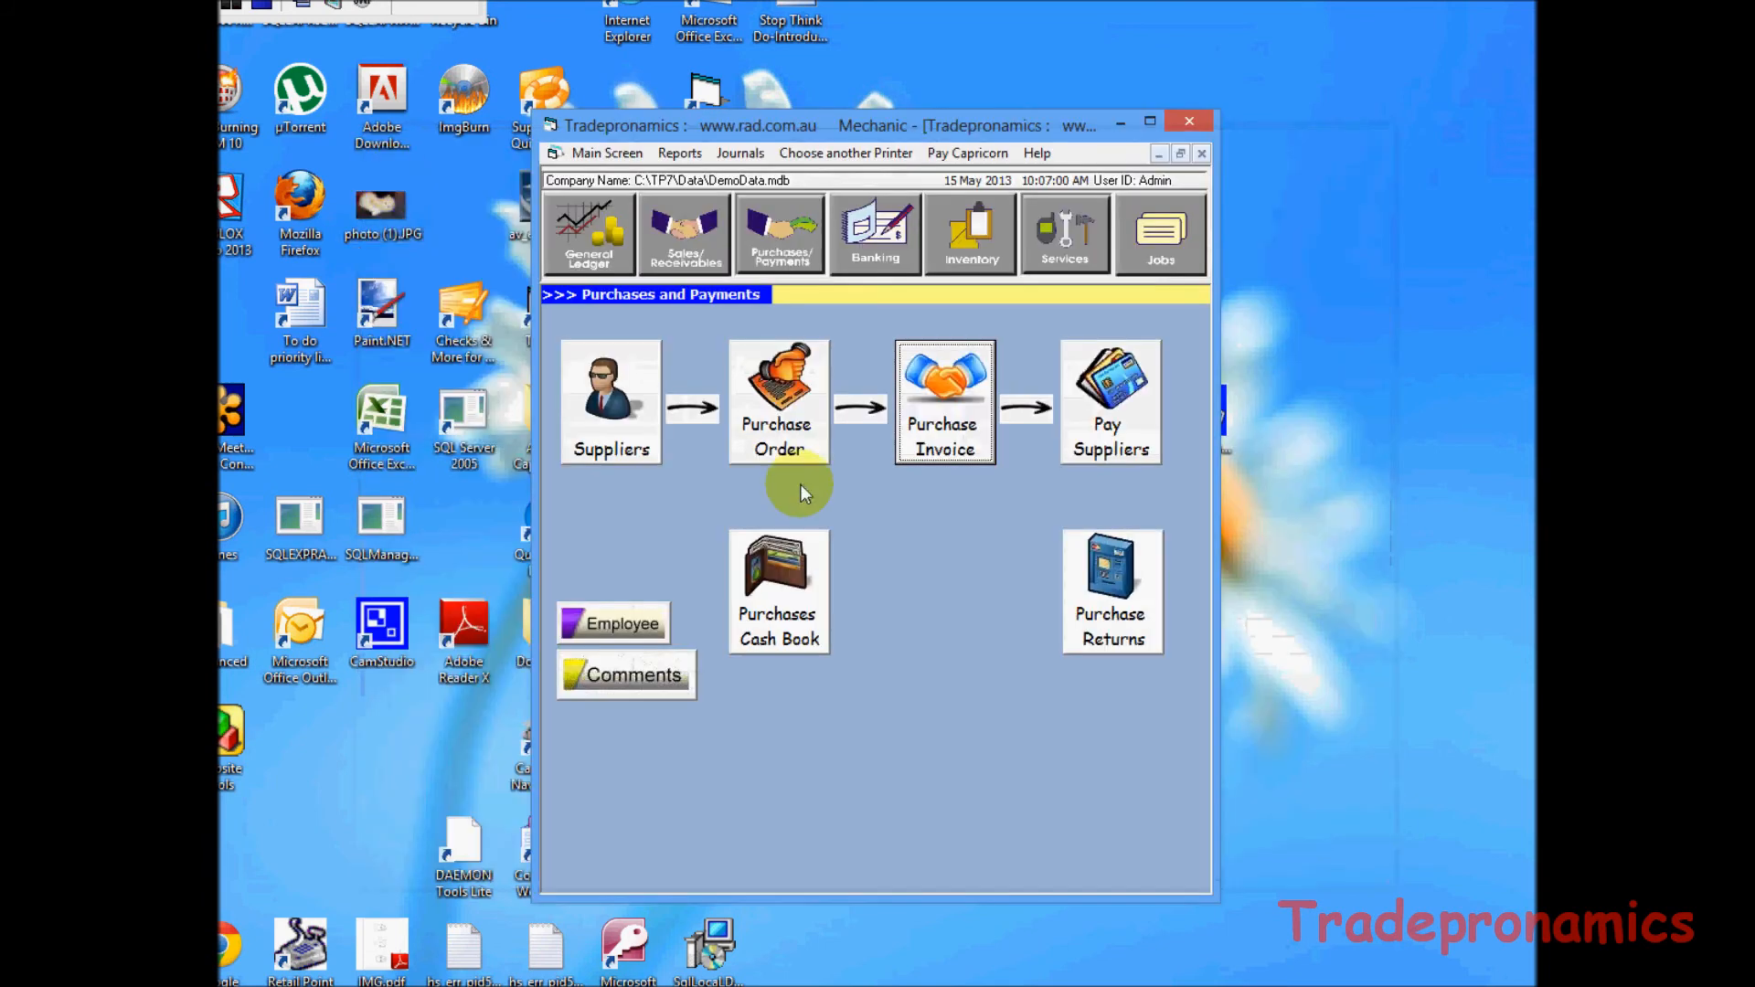
Open the 2011-2012 2nd Qtr cash book in the Purchases Cash Book, review its purchase descriptions, and exit it.
left_click(808, 593)
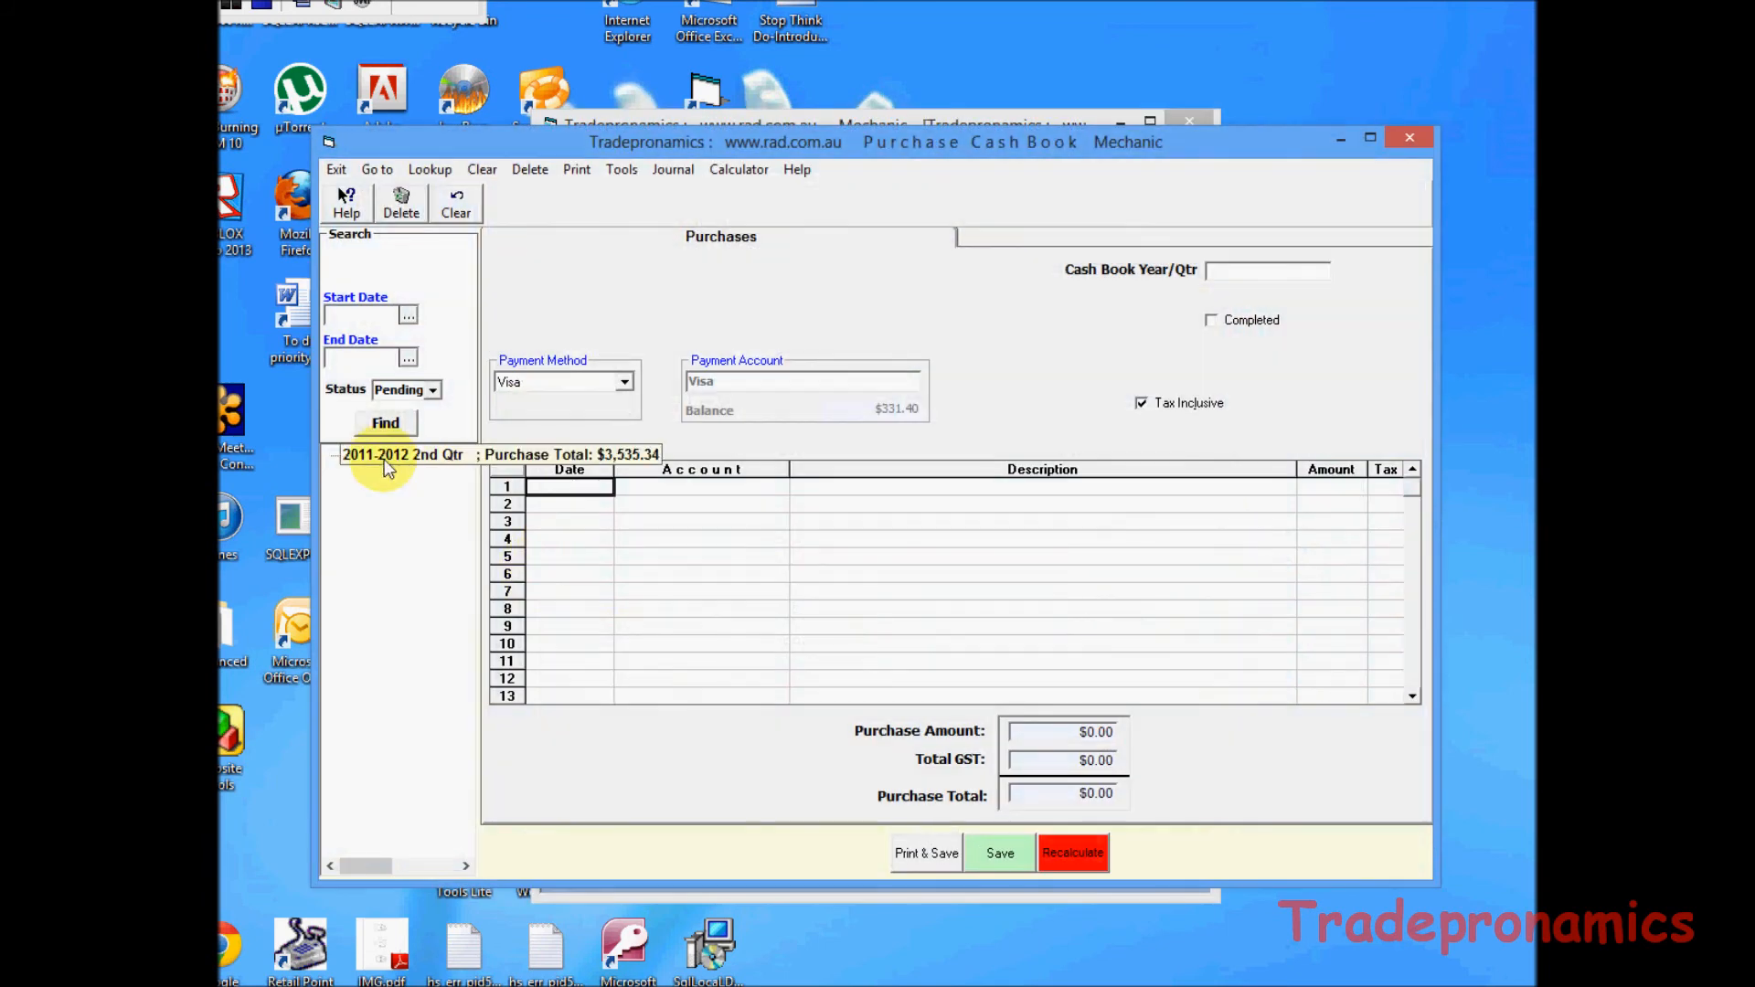
left_click(384, 457)
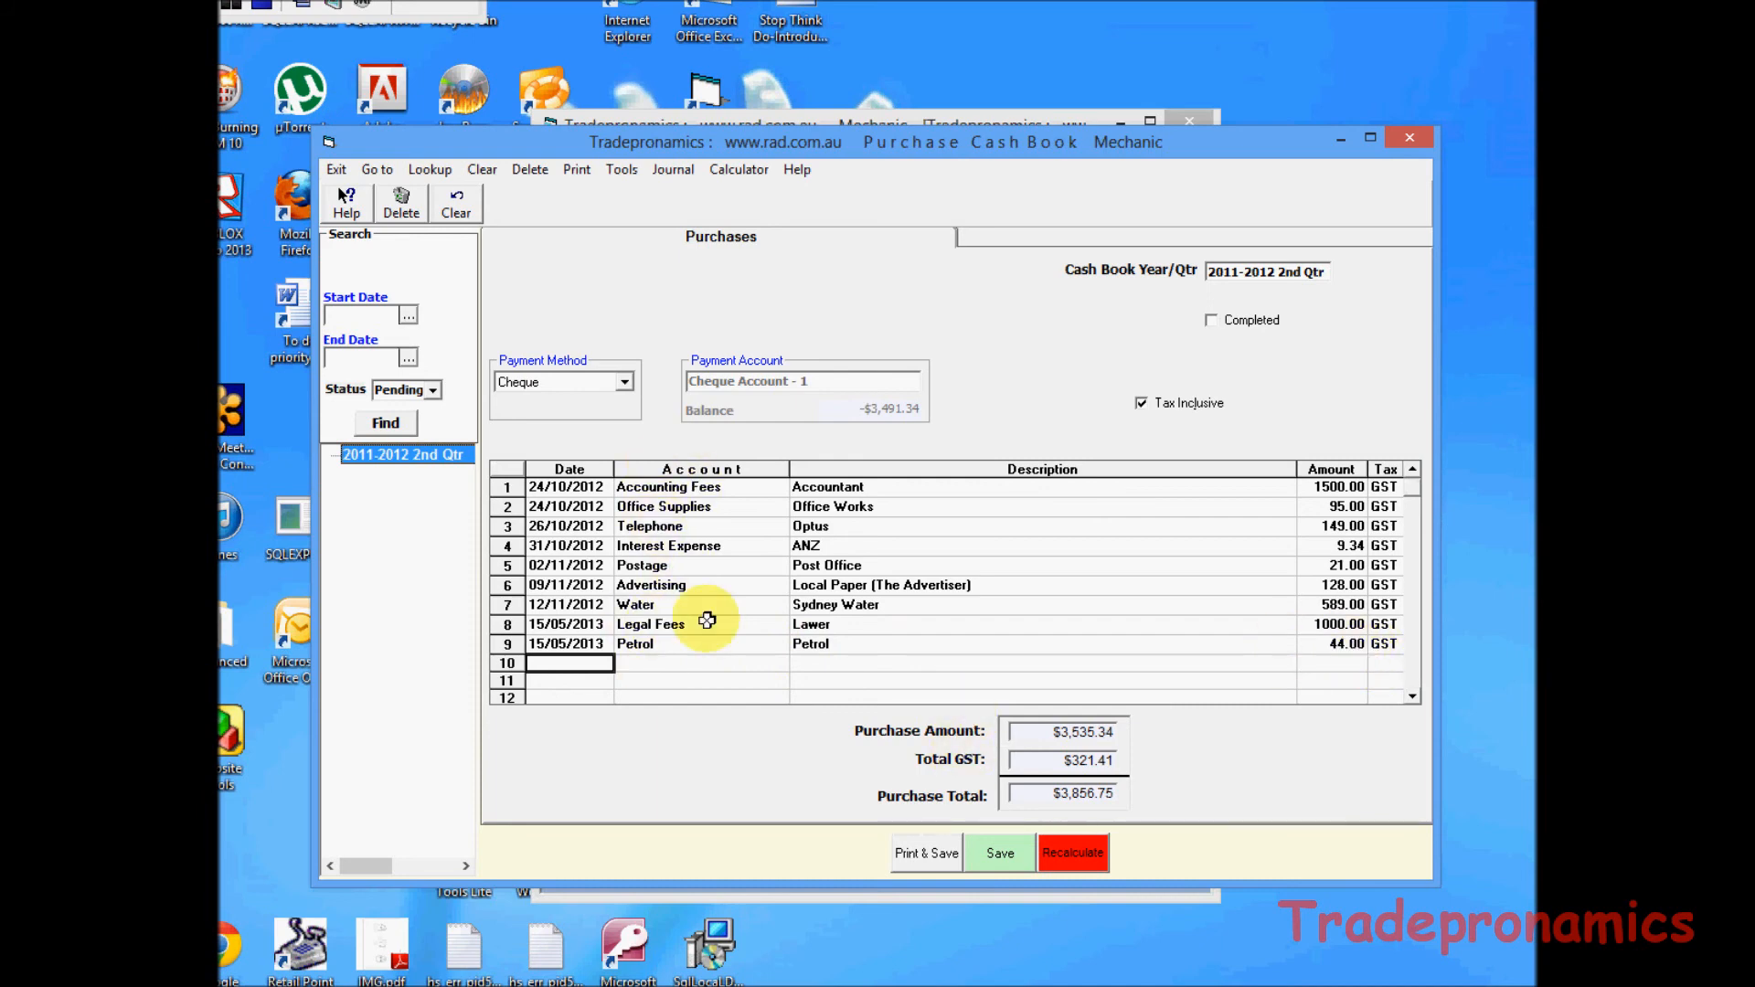
left_click_drag(831, 487, 836, 641)
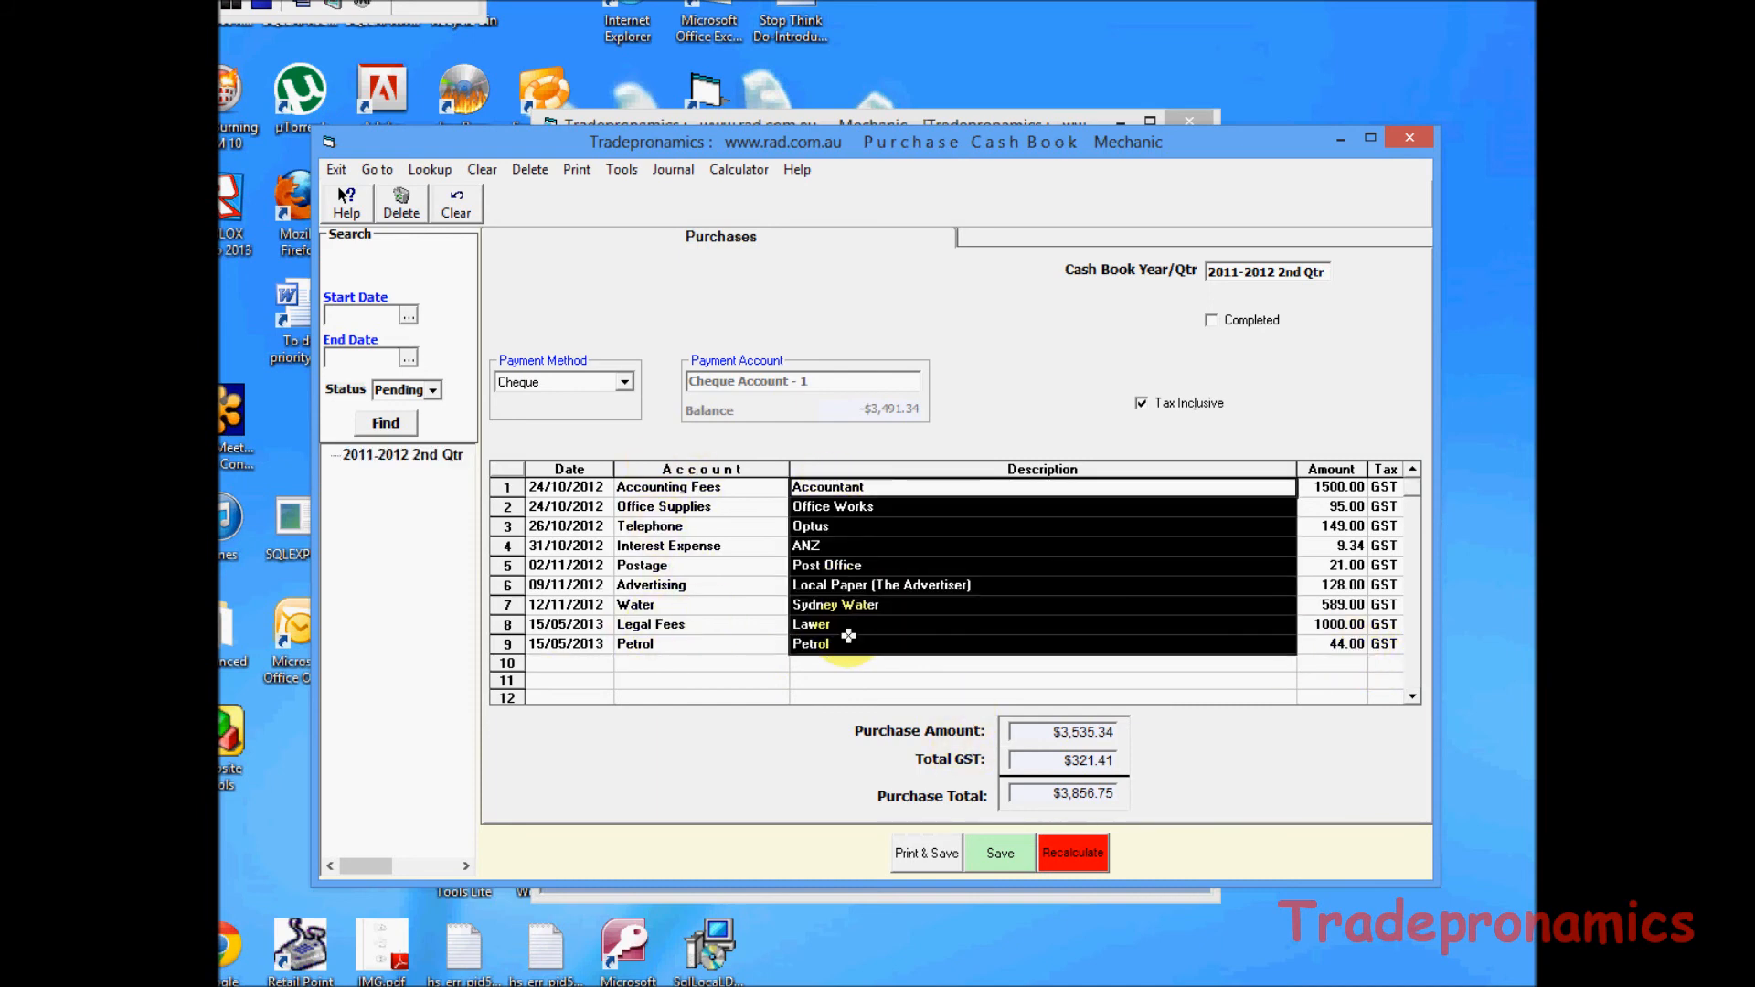
left_click(337, 170)
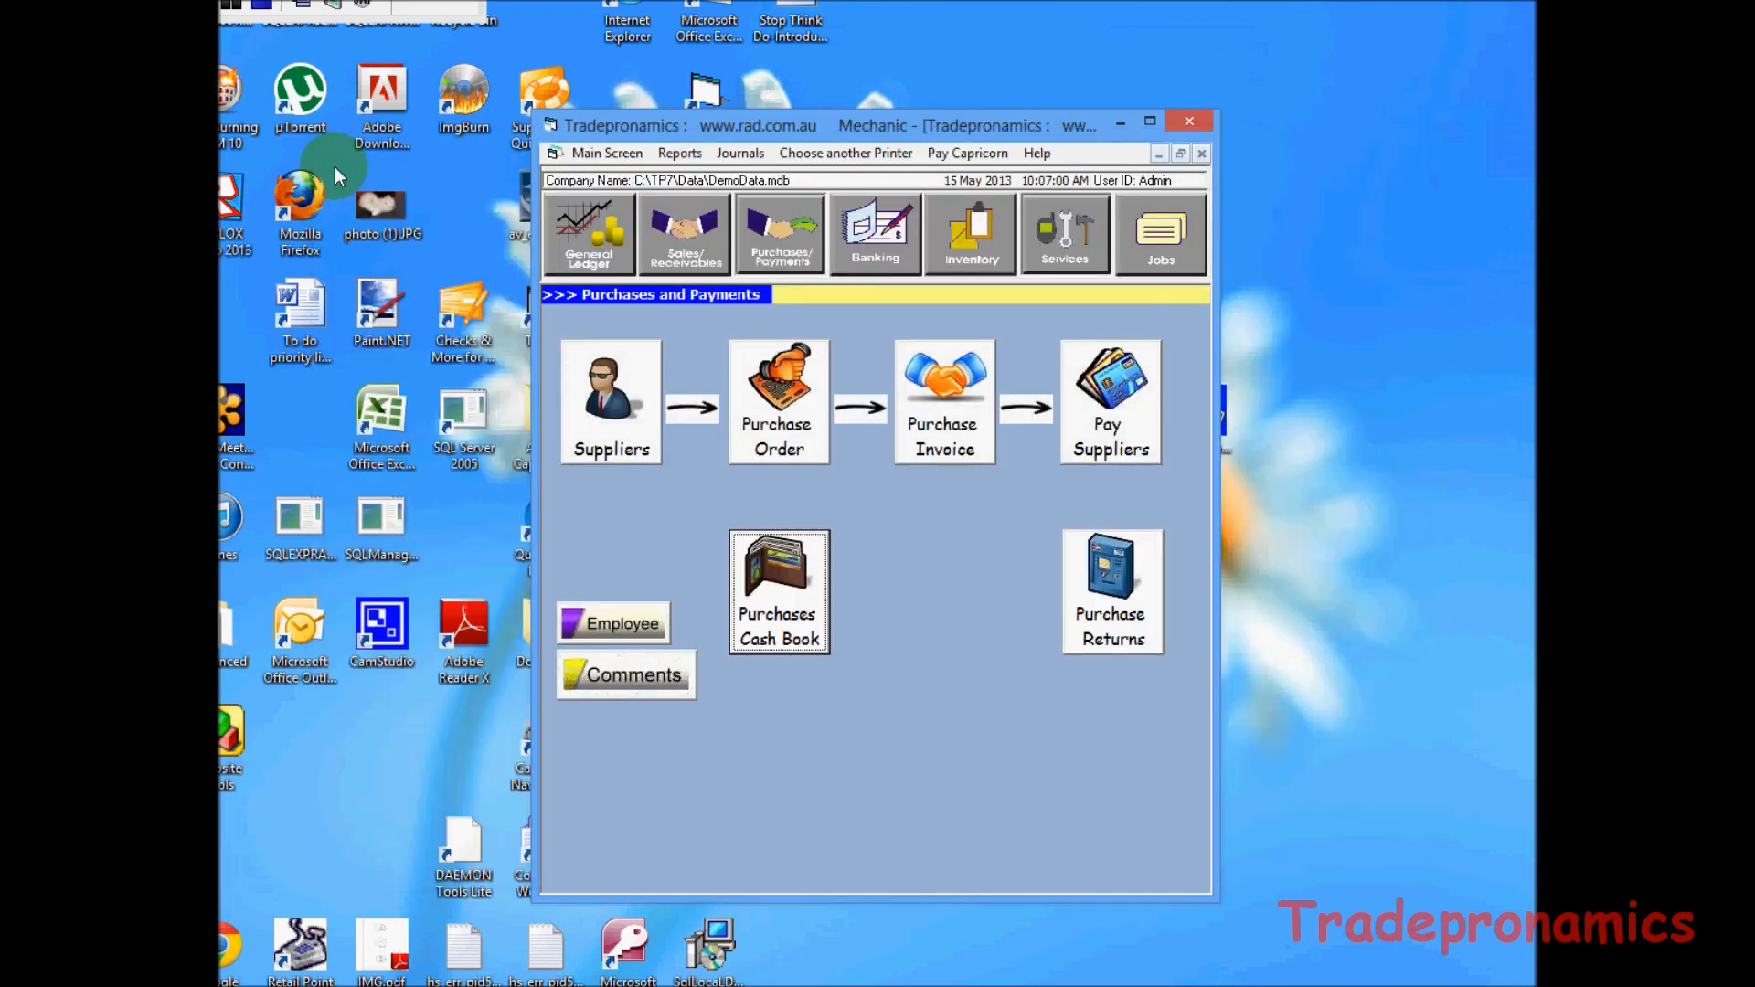
Open the Purchase Journal, switch to All Journals for 15/05/2013, and examine its debit and credit entries, including Sales Income and Cost of Goods.
left_click(738, 153)
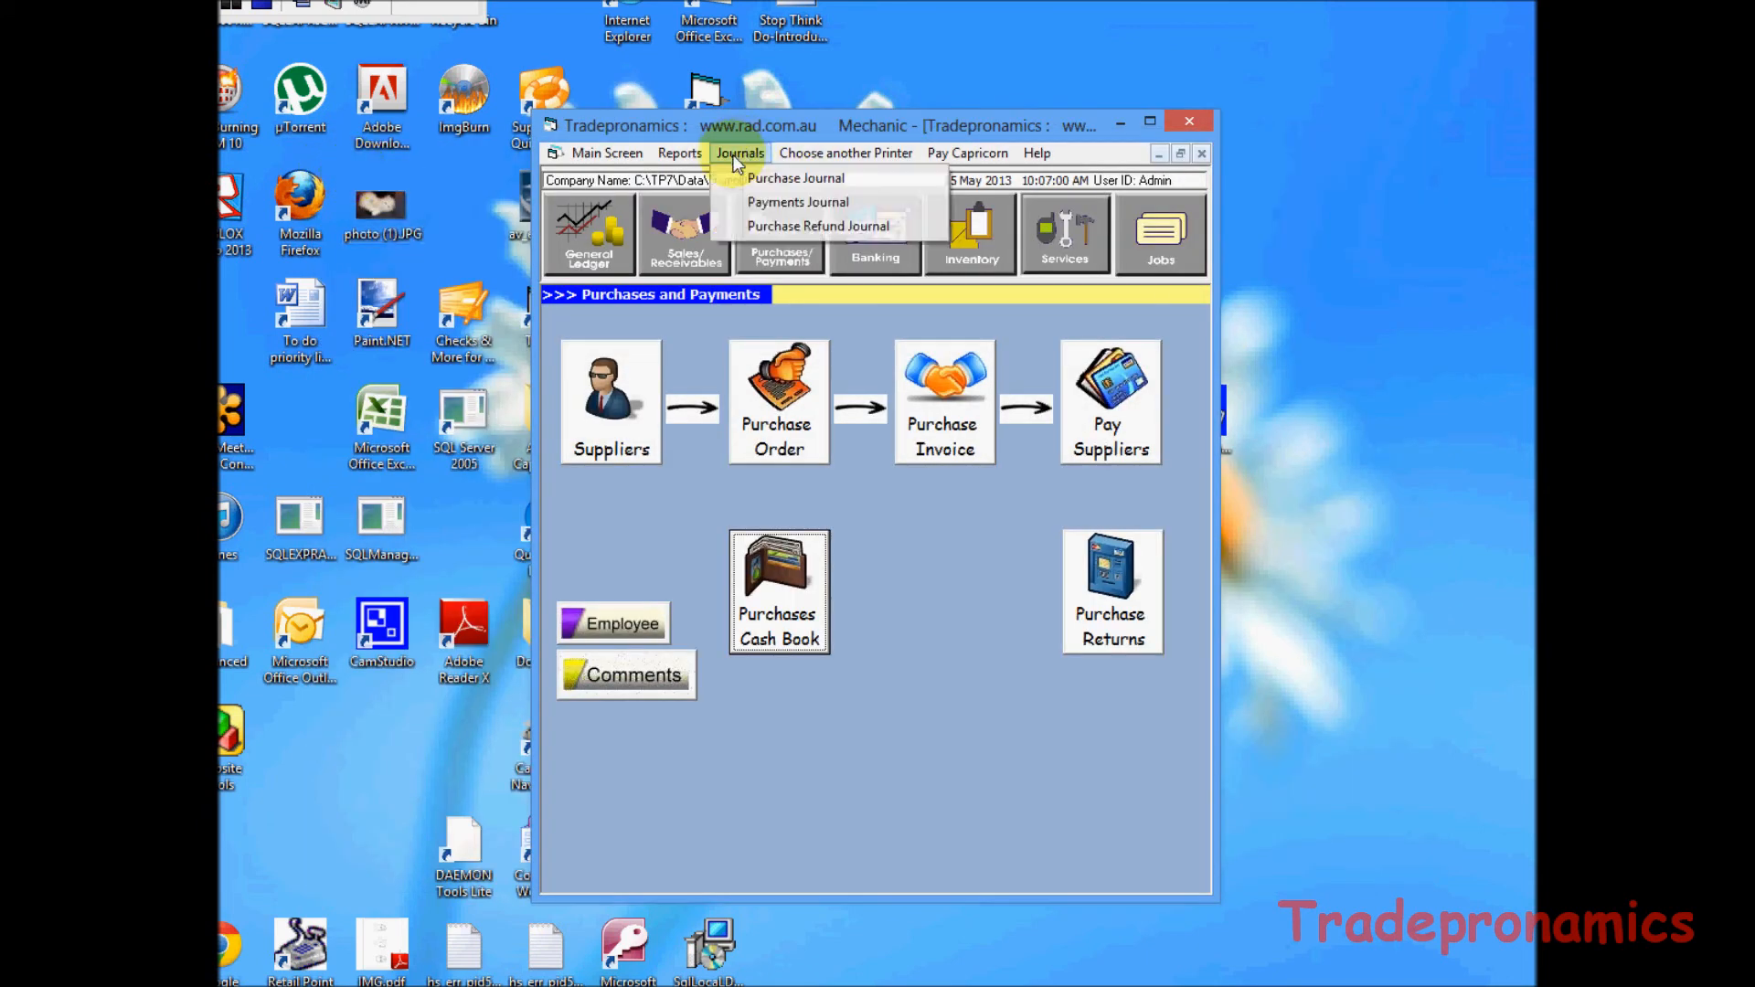
left_click(799, 177)
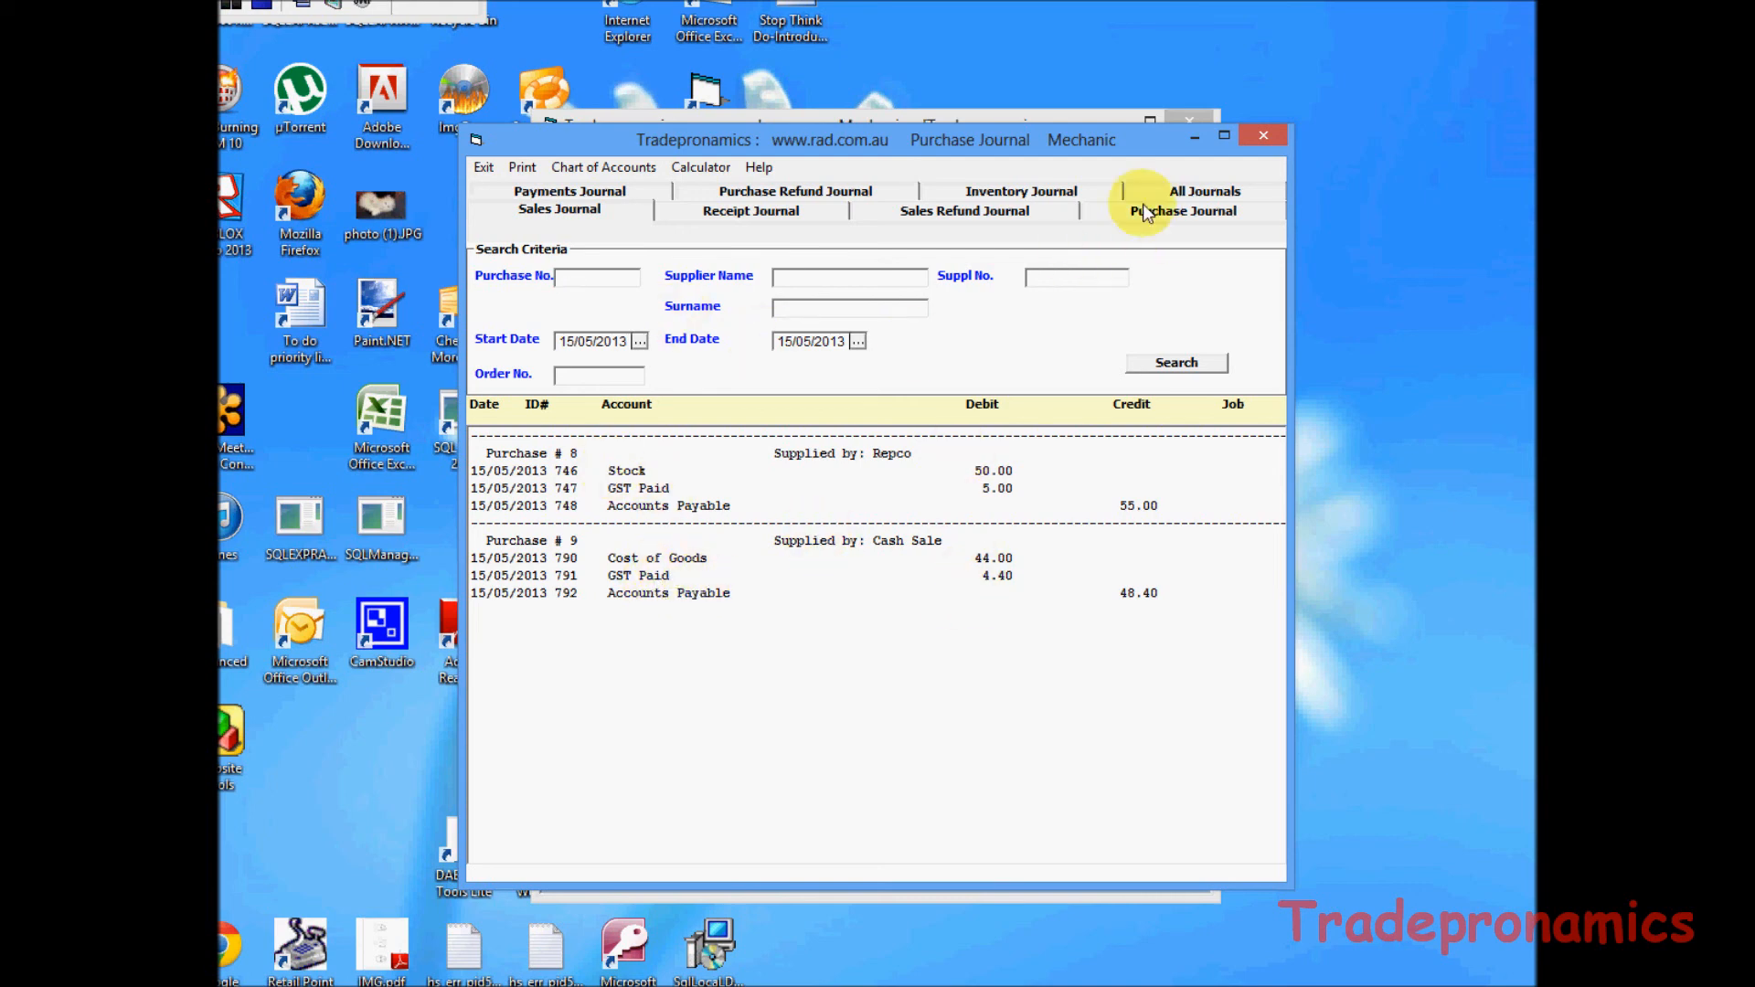
left_click(1179, 193)
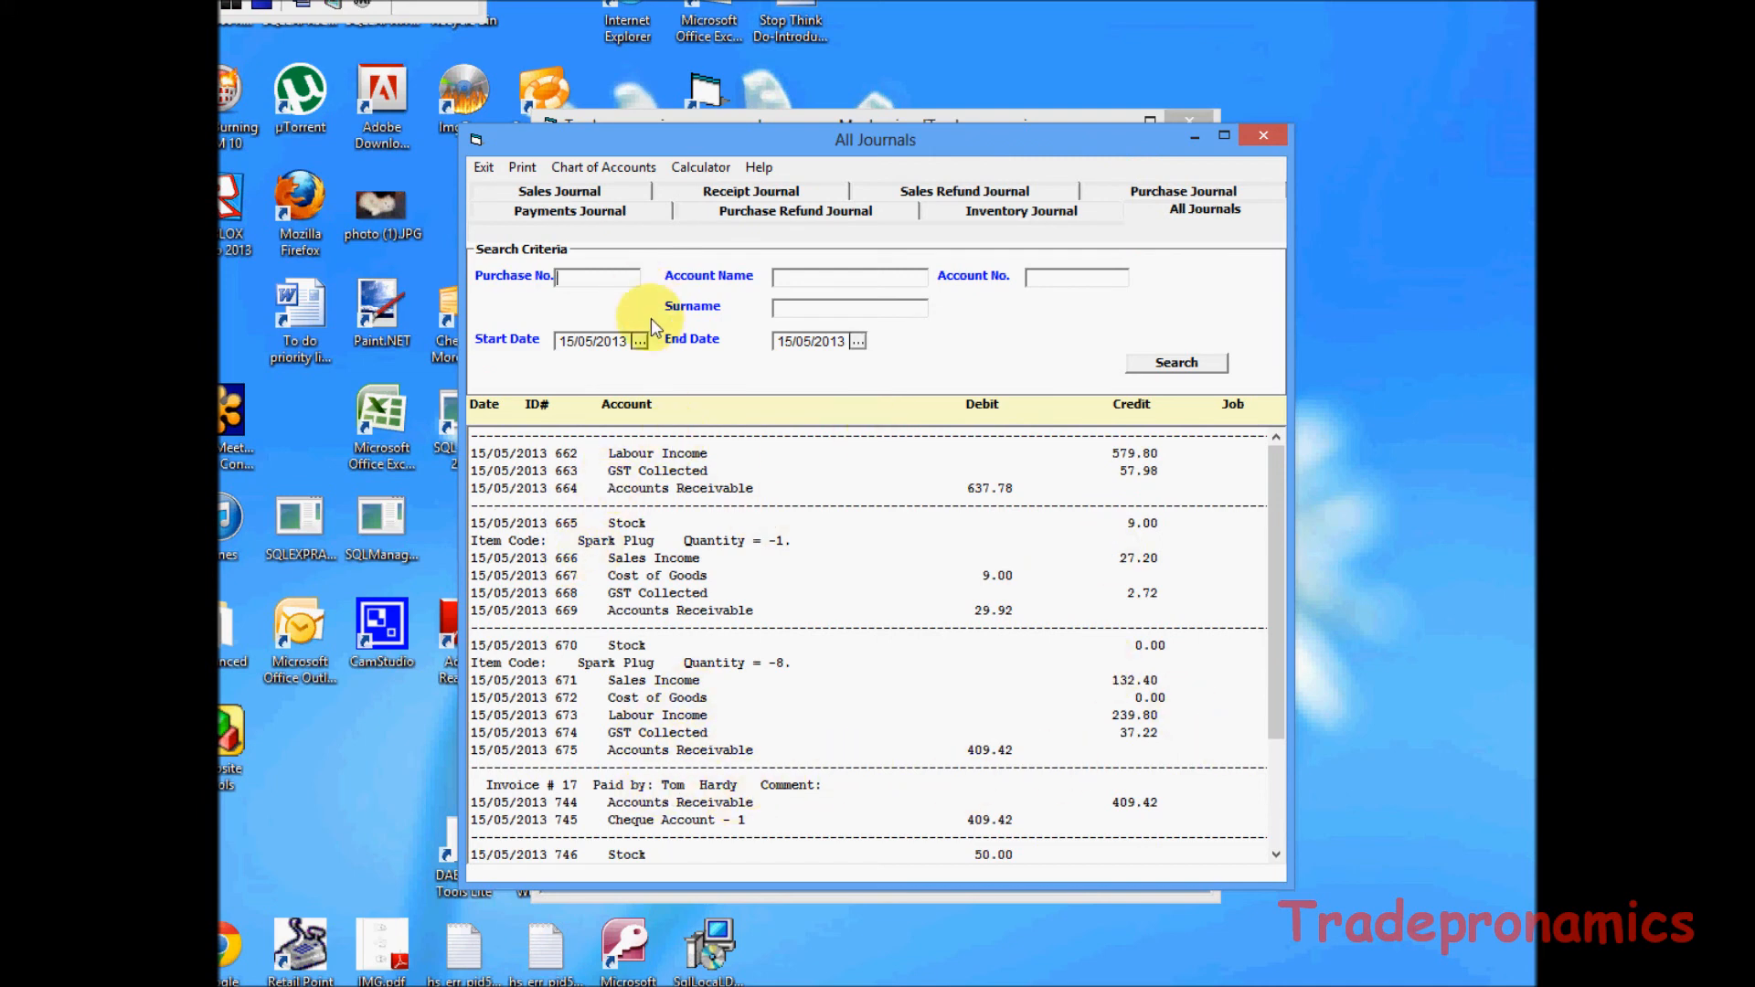
left_click(1276, 854)
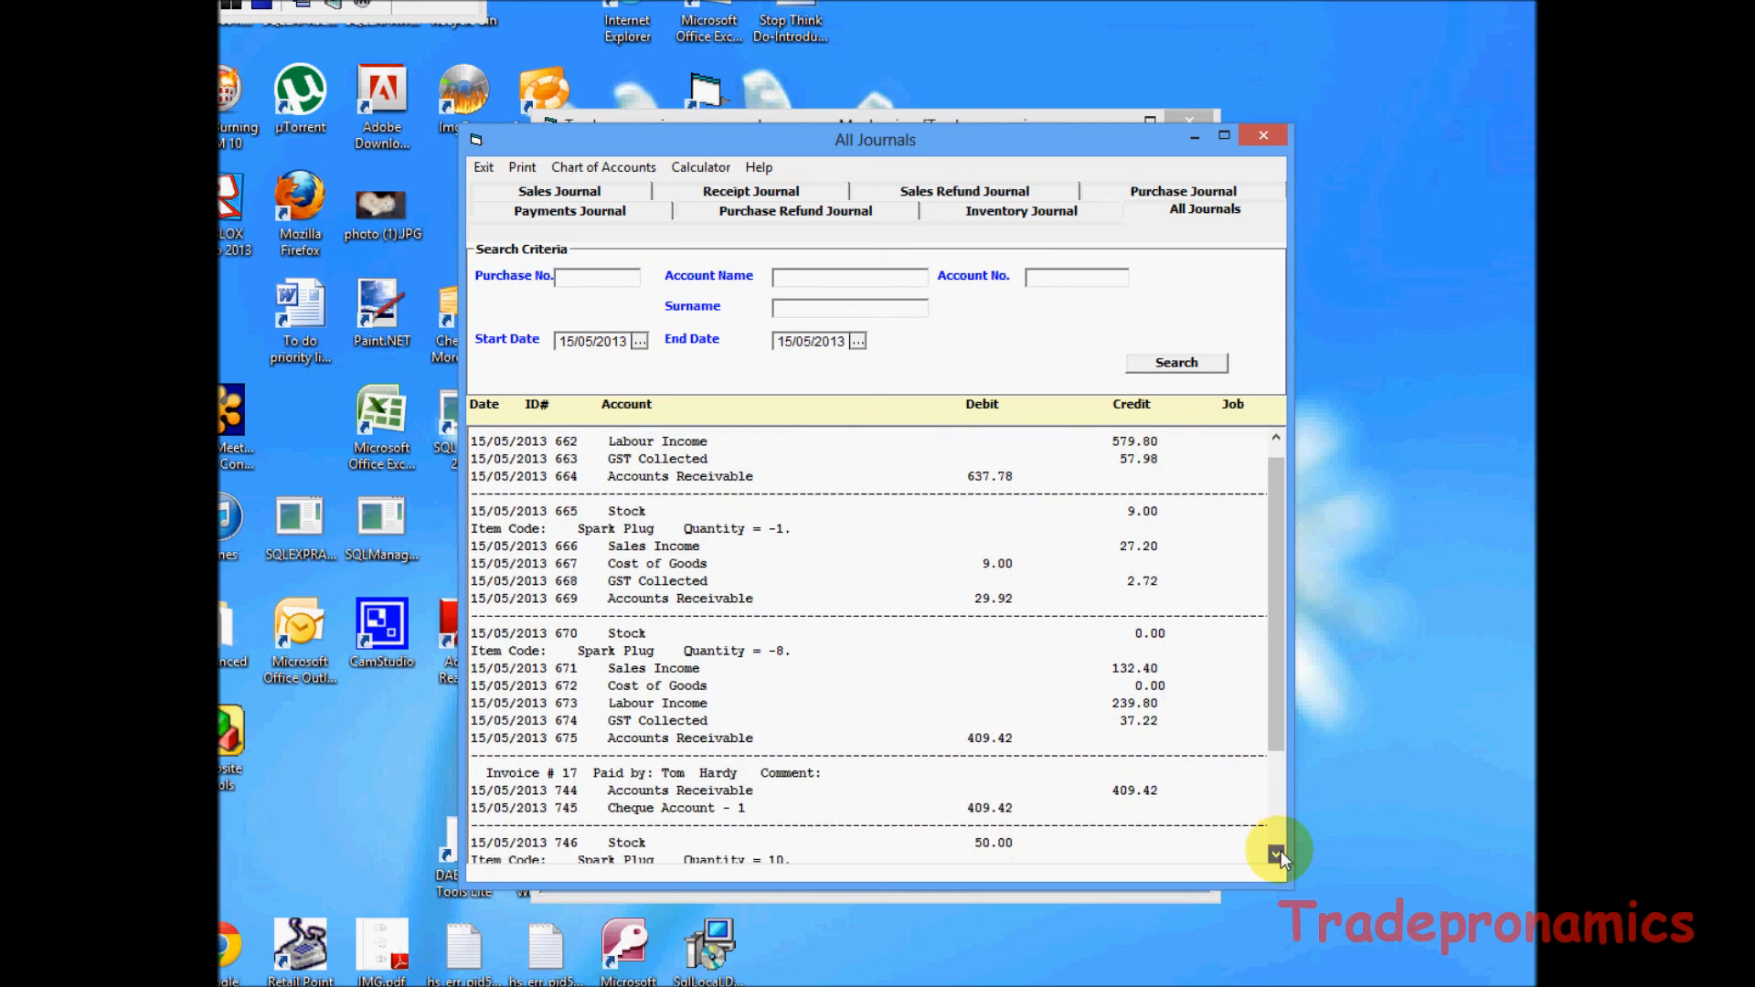
scroll(1276, 854, "down", 3)
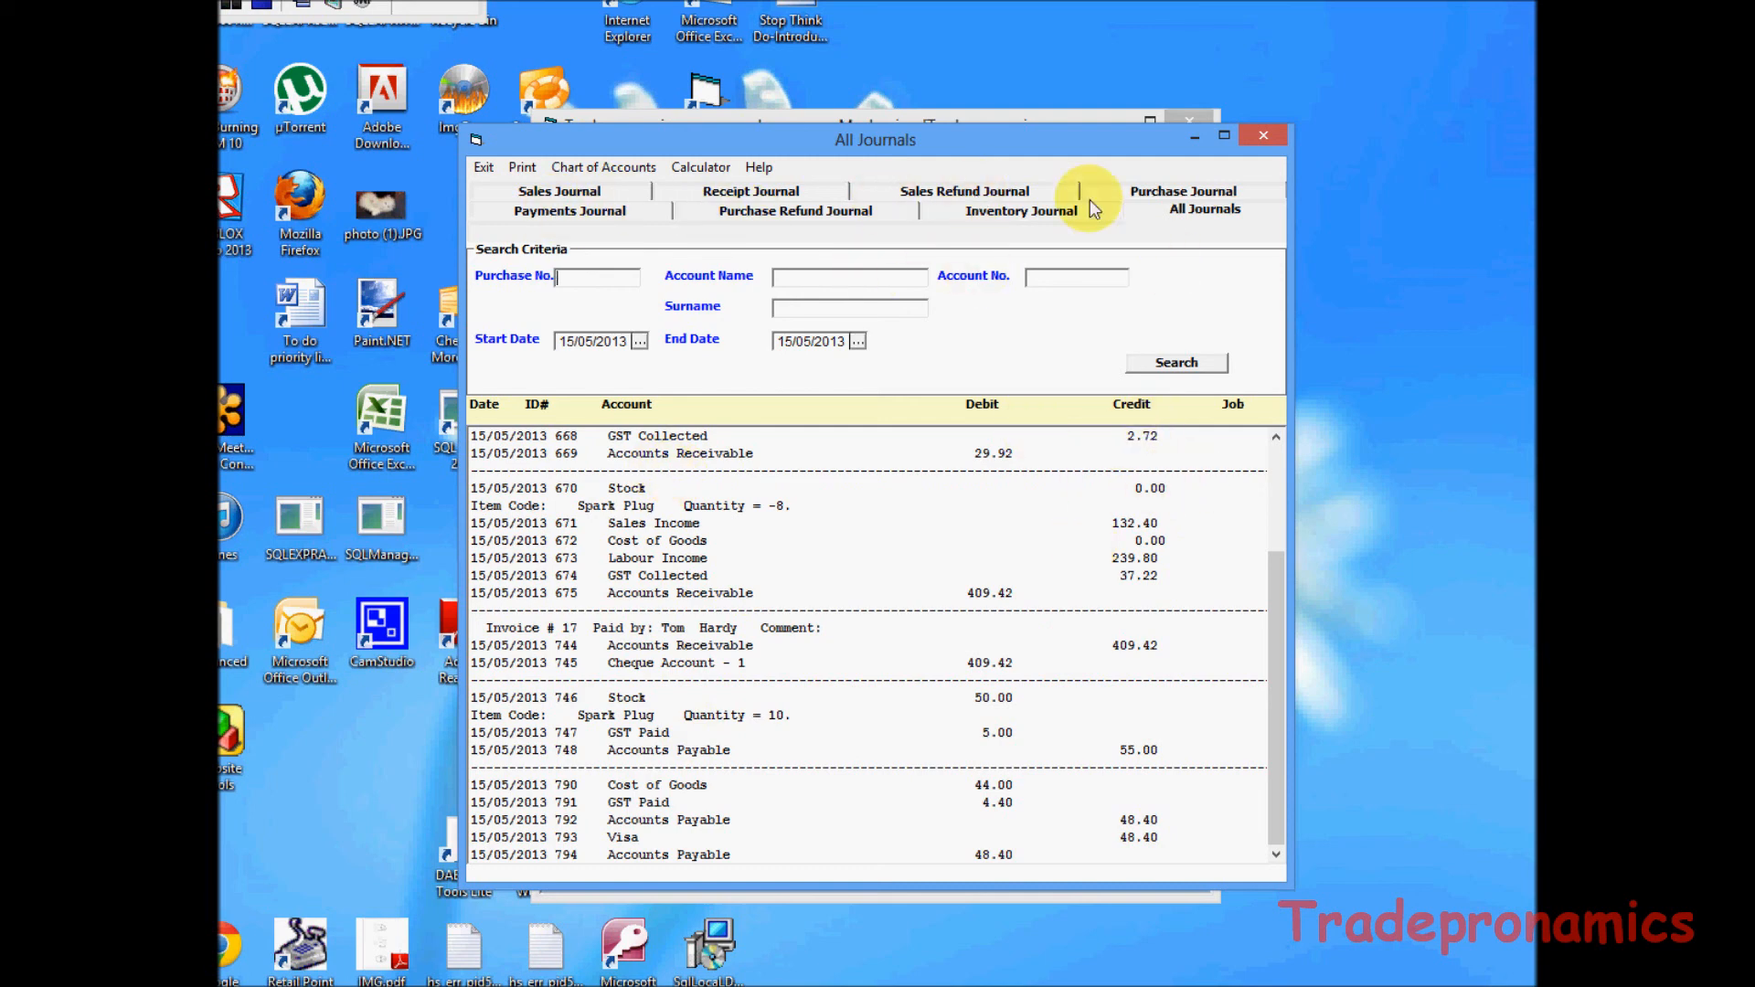
left_click_drag(1276, 583, 1278, 454)
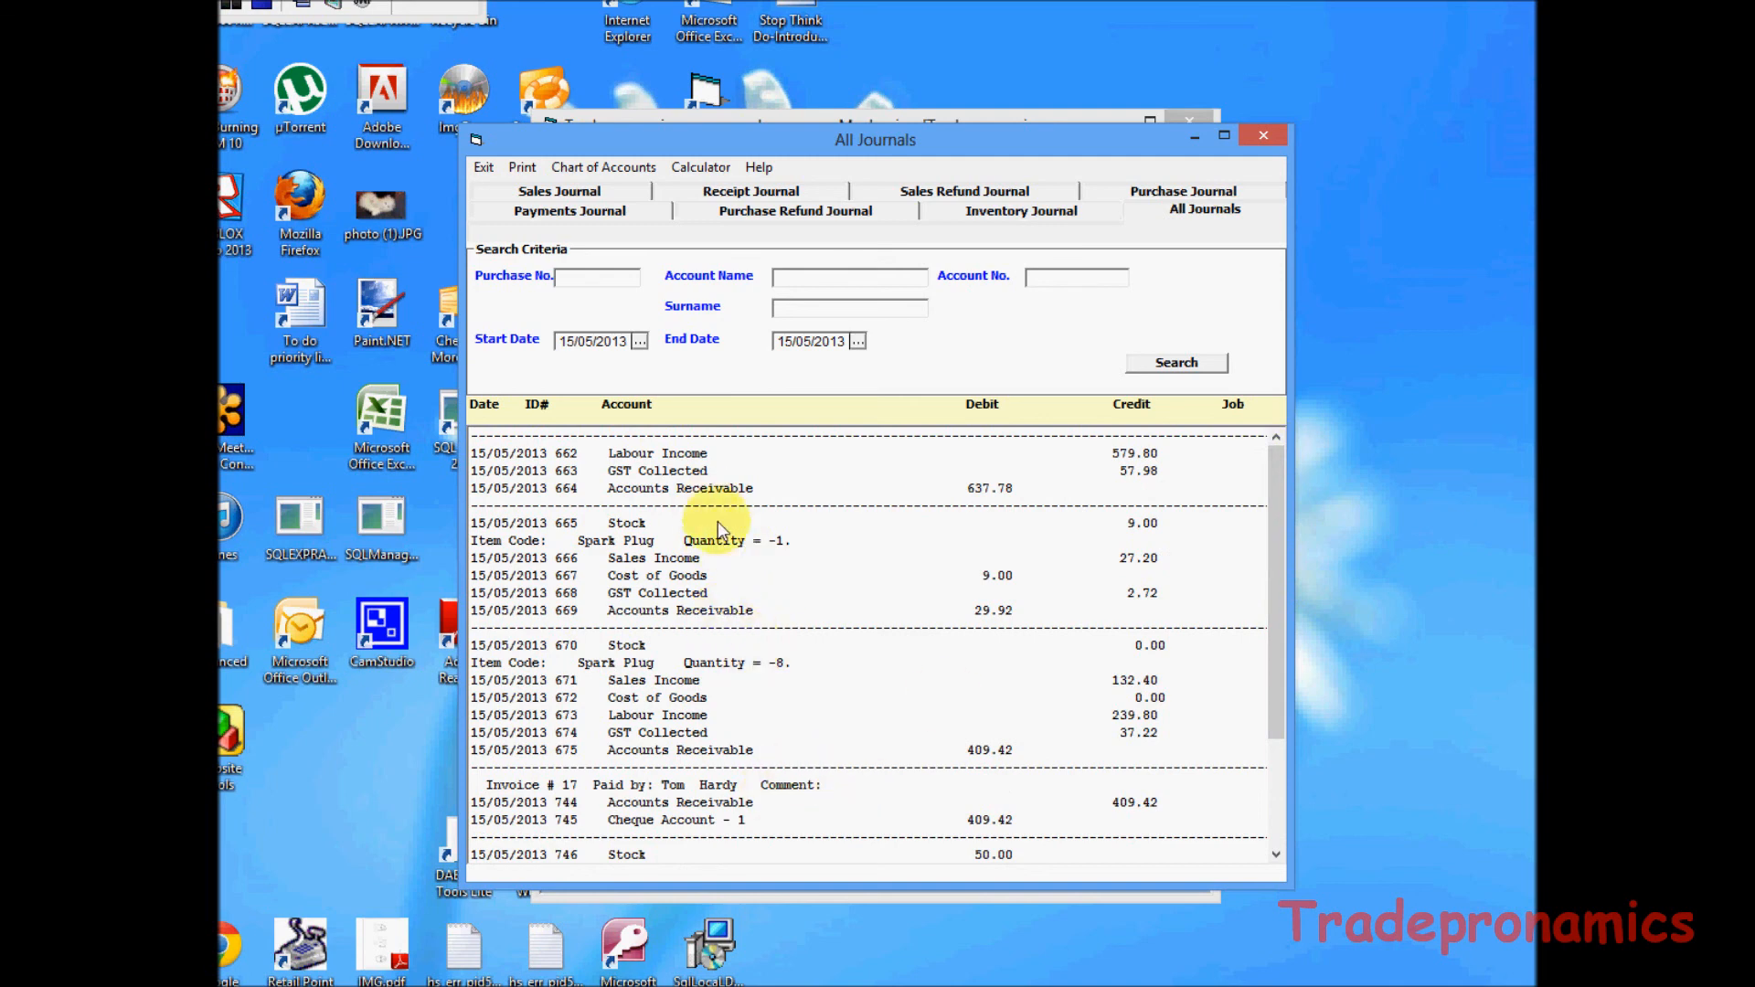
left_click(666, 559)
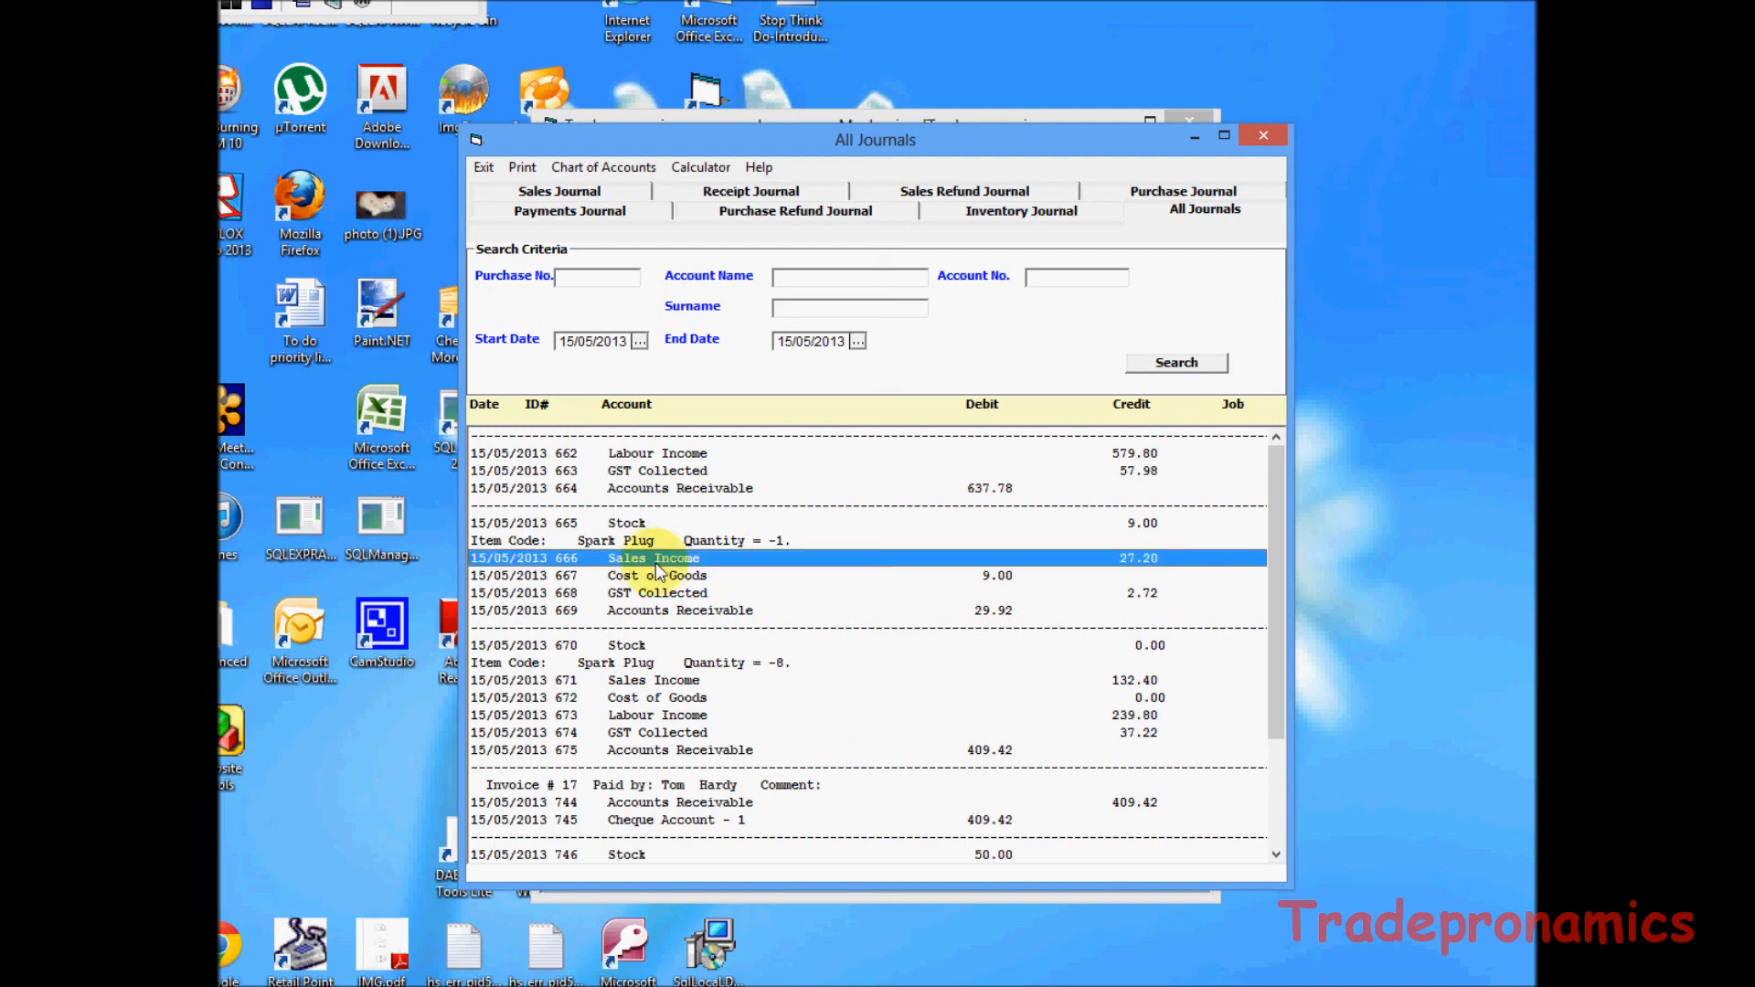
left_click(689, 579)
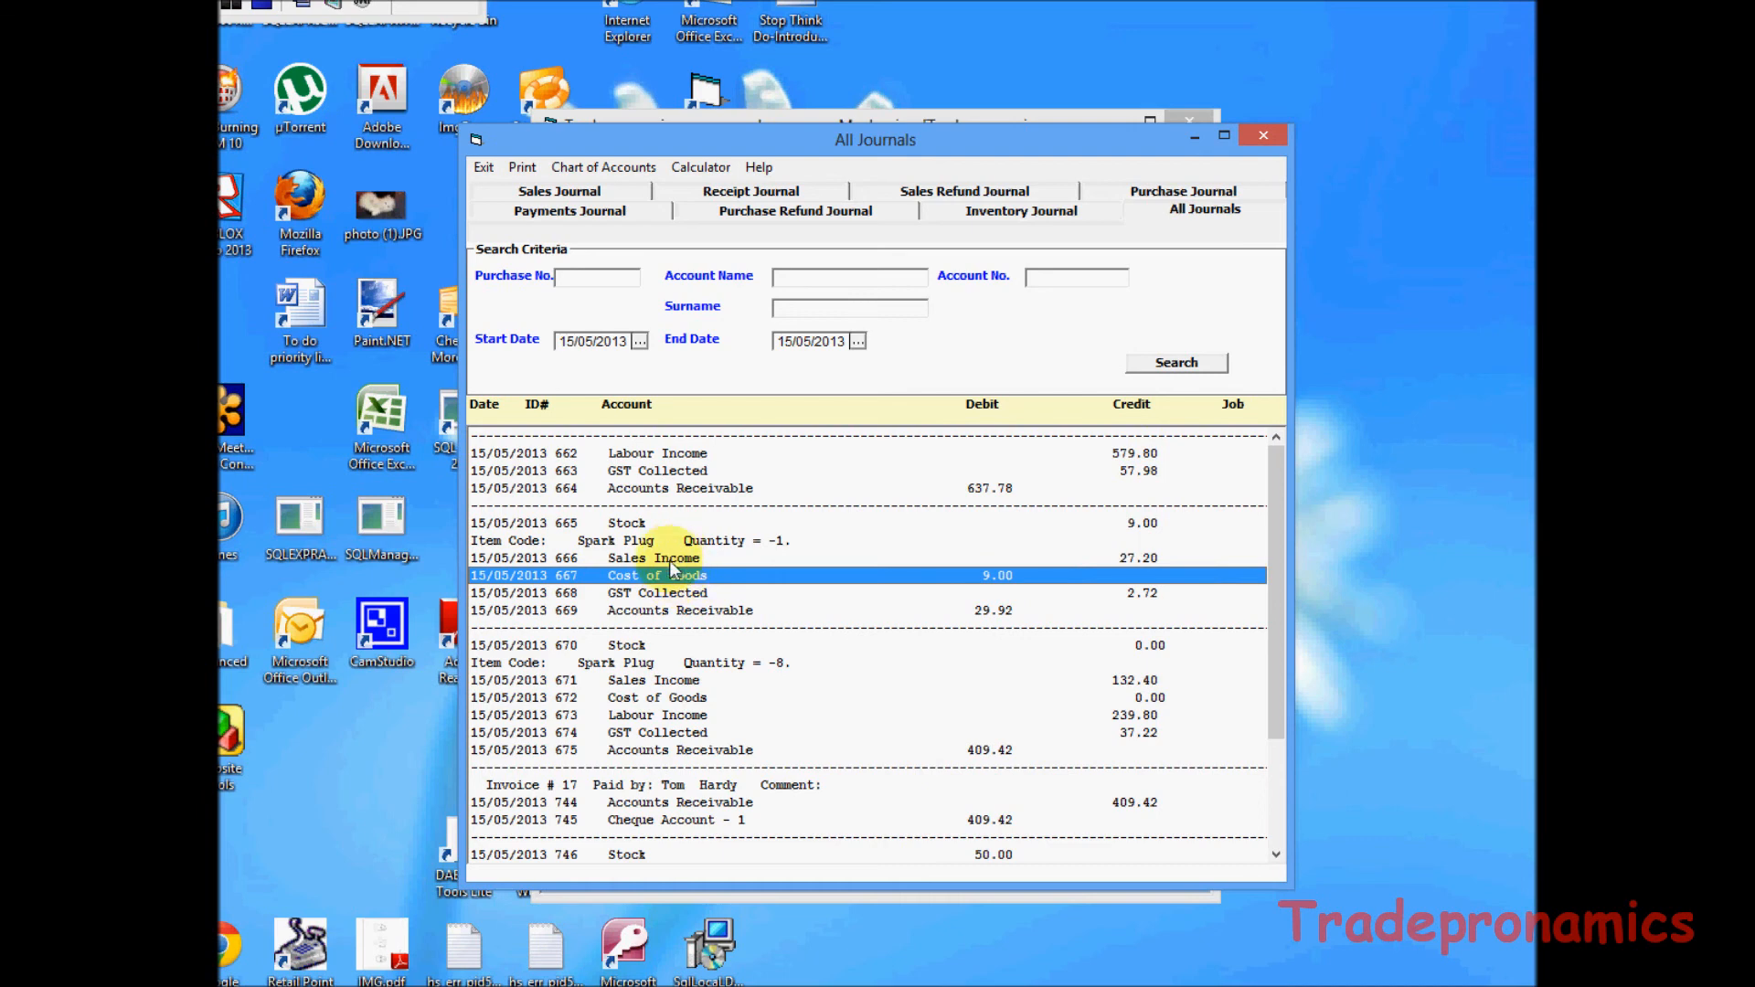
Compare the Sales Income and Cost of Goods entries of the Spark Plug sale in All Journals, and exit the journal.
left_click(669, 560)
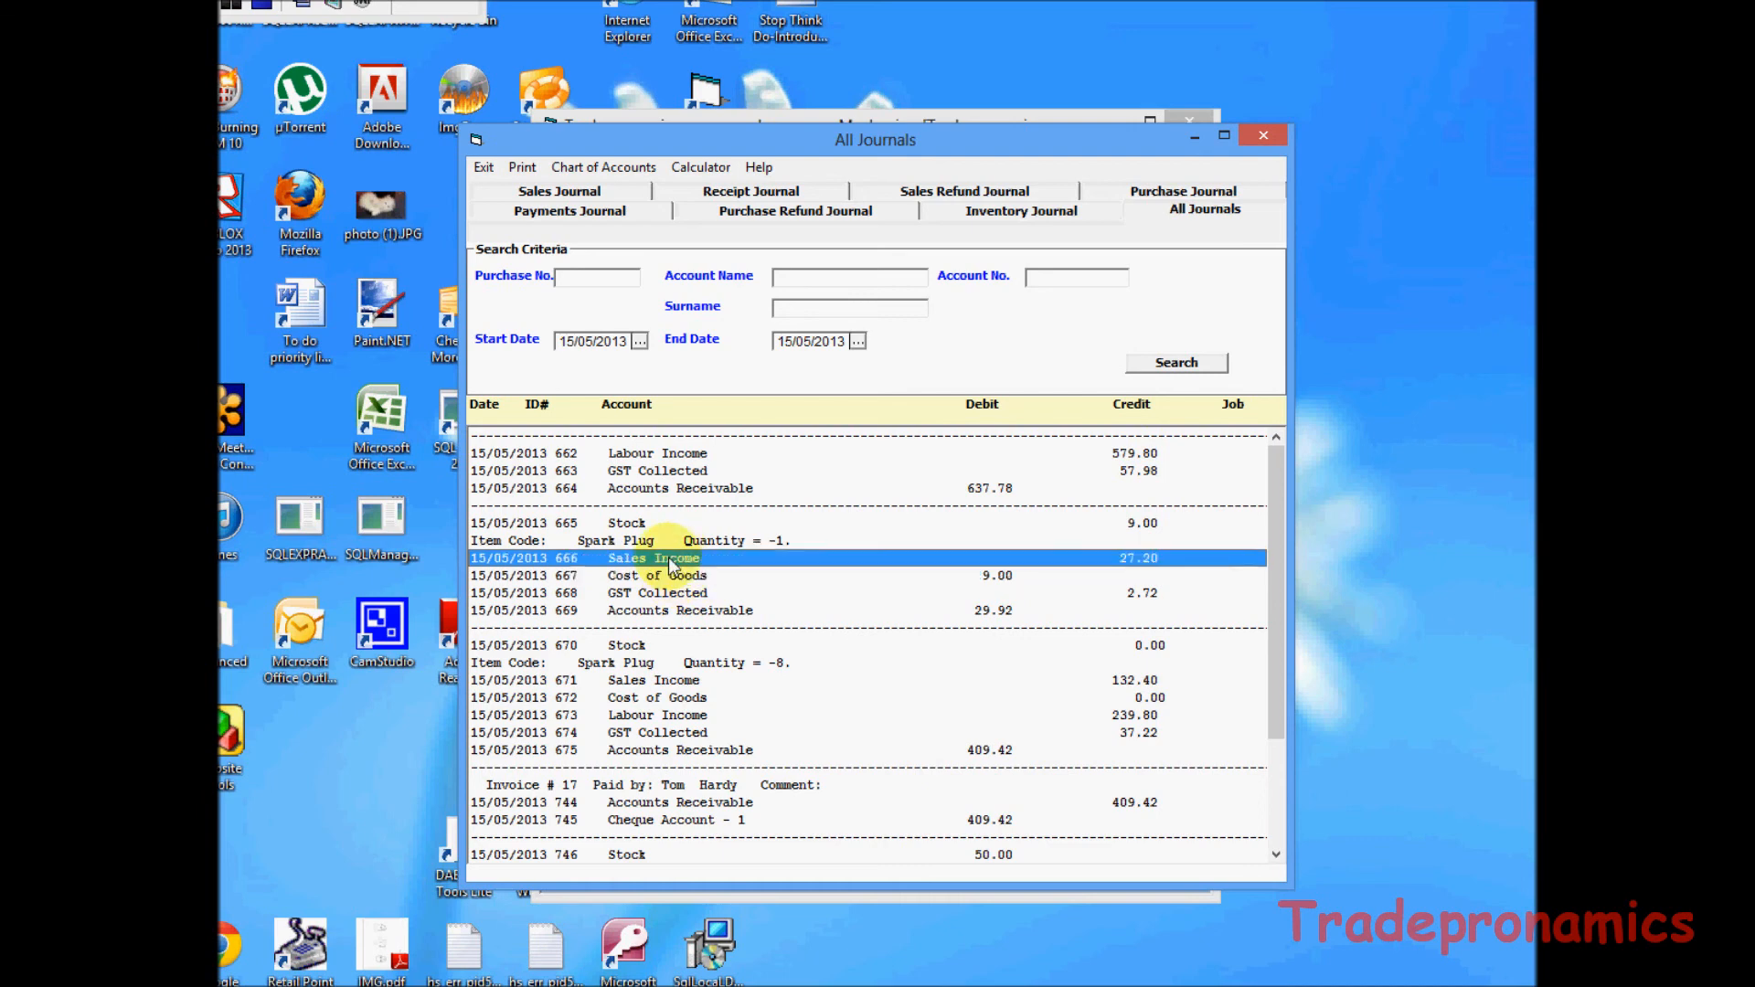
left_click(675, 578)
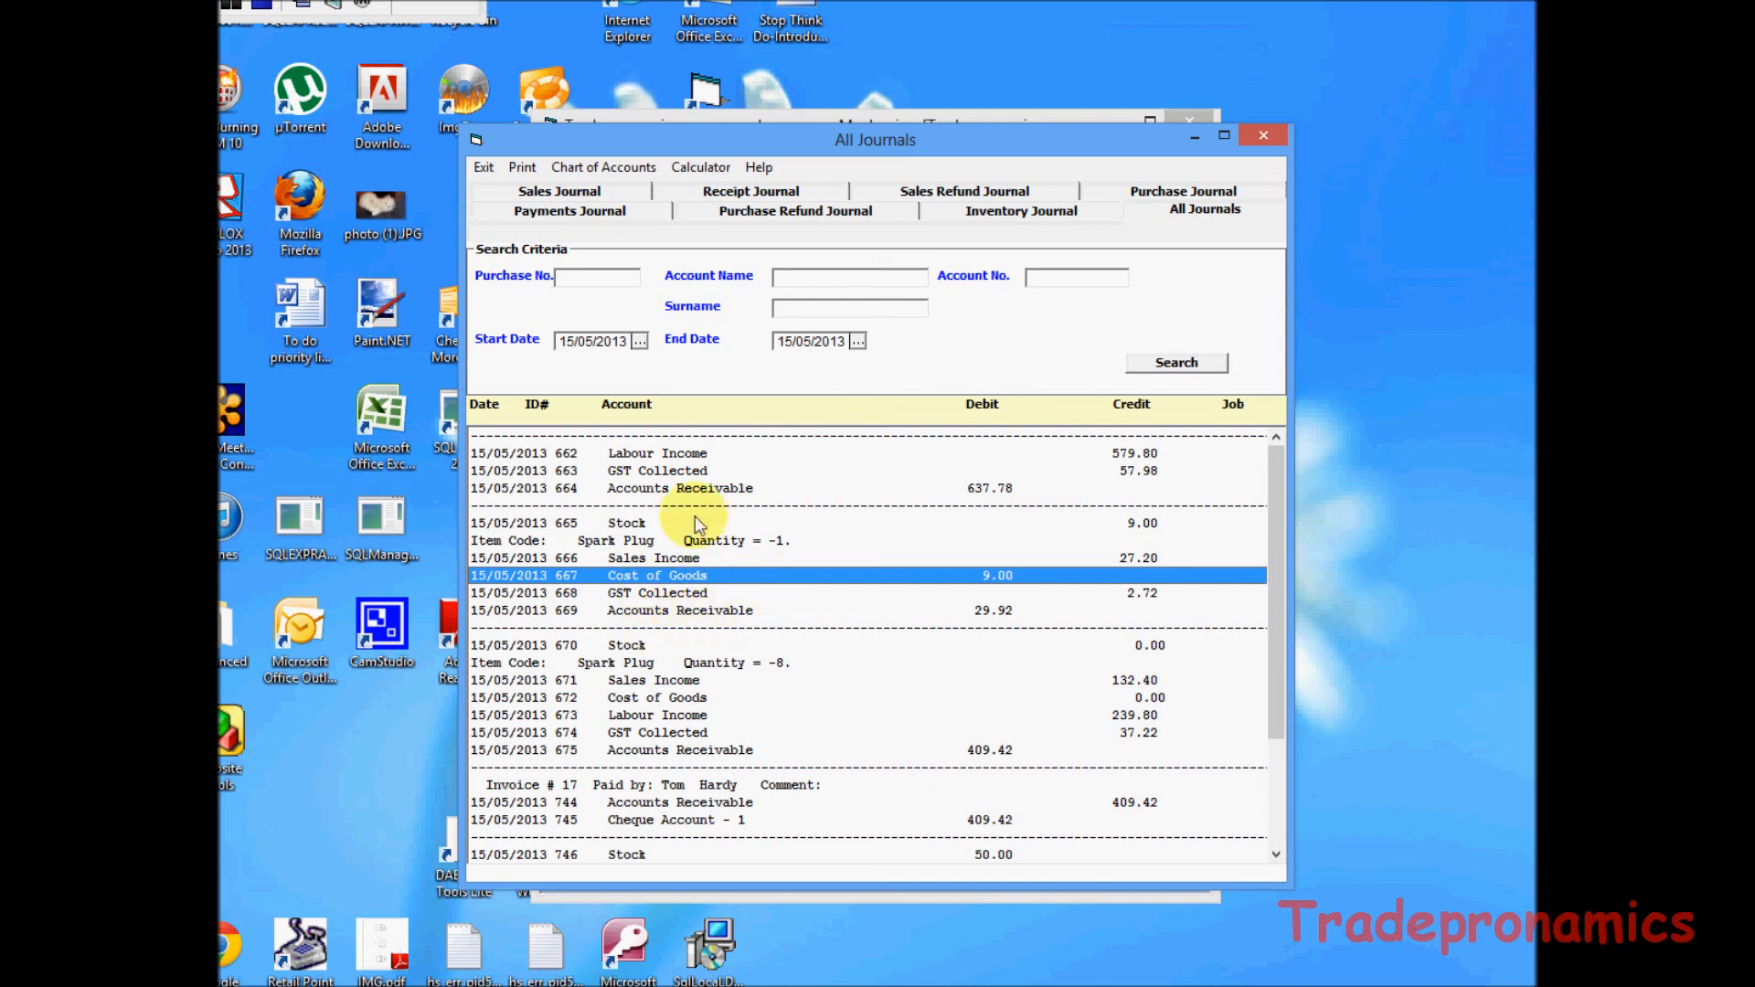
left_click(646, 563)
left_click(649, 574)
left_click(646, 561)
left_click(651, 574)
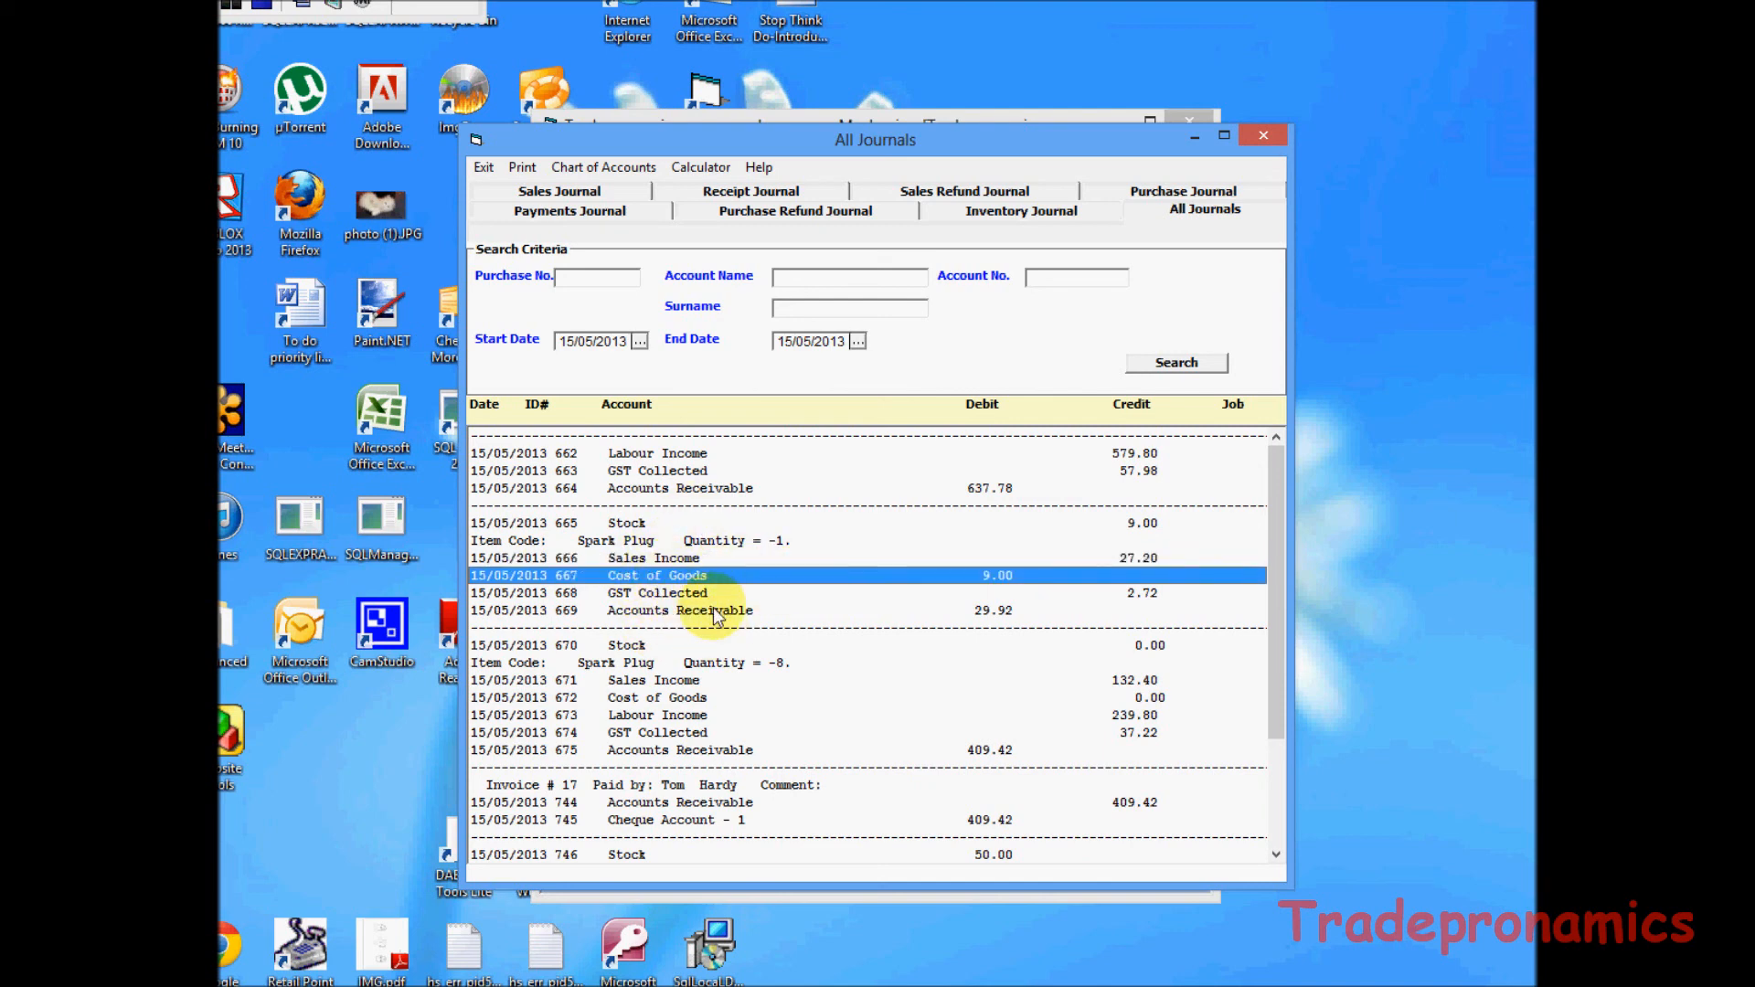
left_click(483, 167)
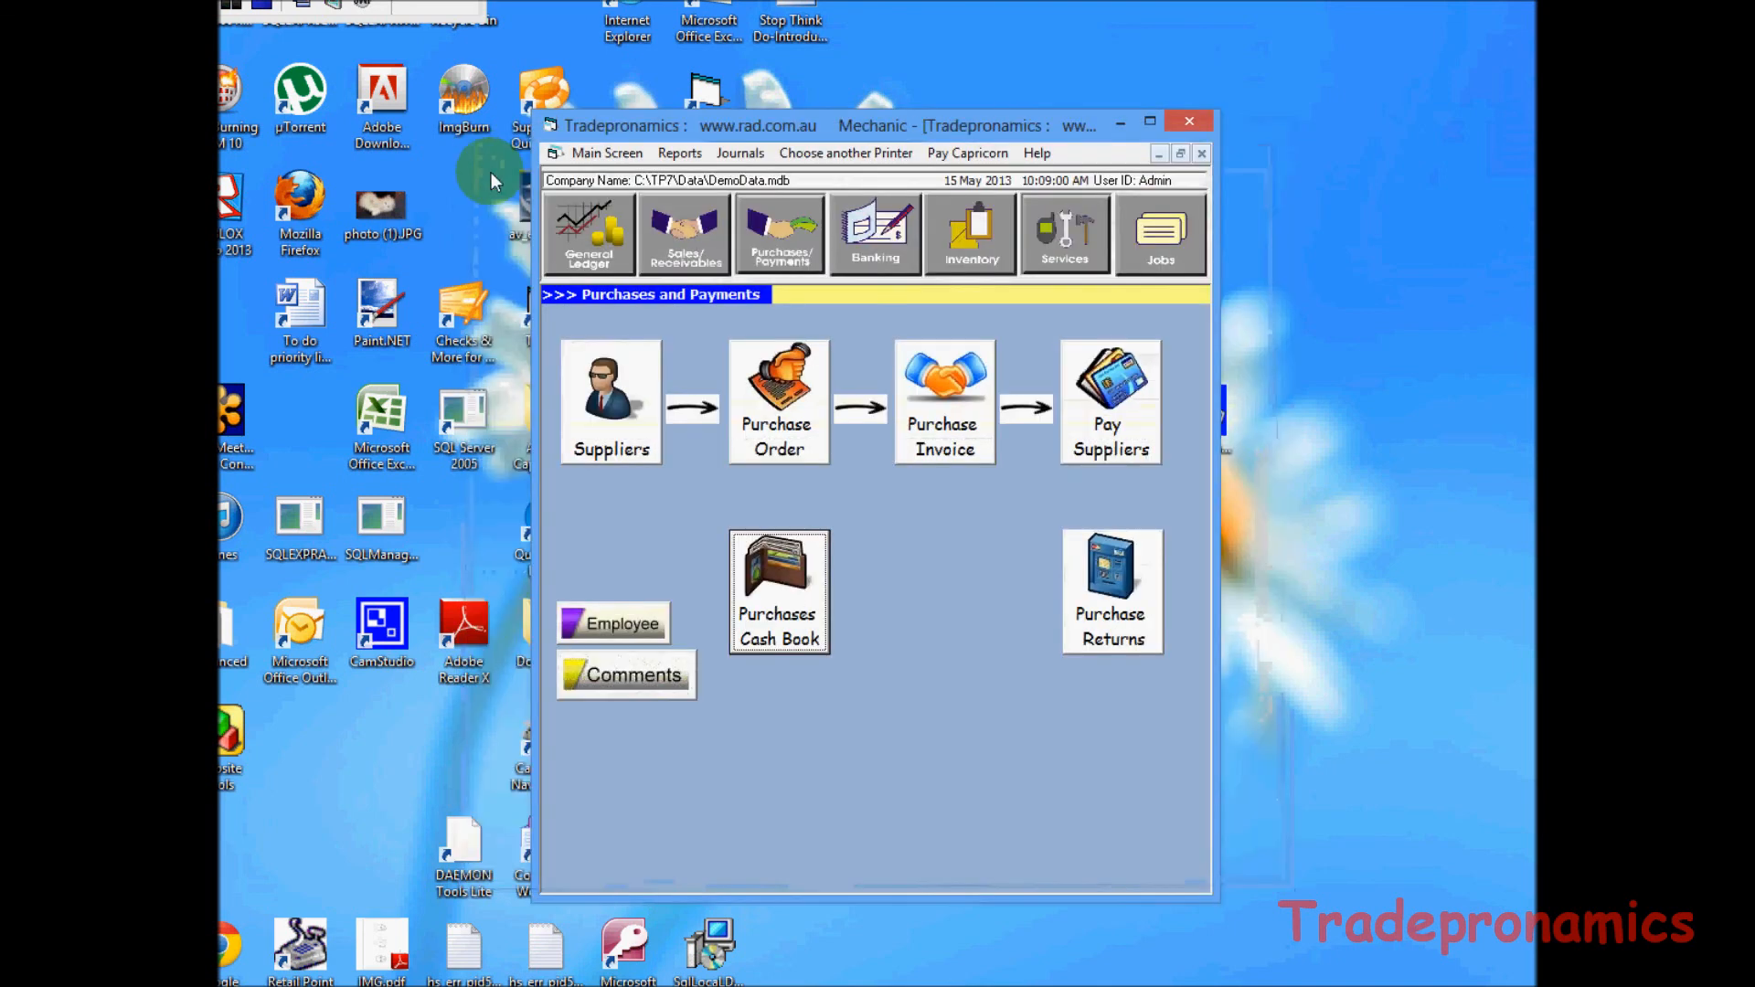
Open the Profit and Loss report from the General Ledger, review its income, Cost of Goods, expenses and net profit, and exit it.
left_click(615, 241)
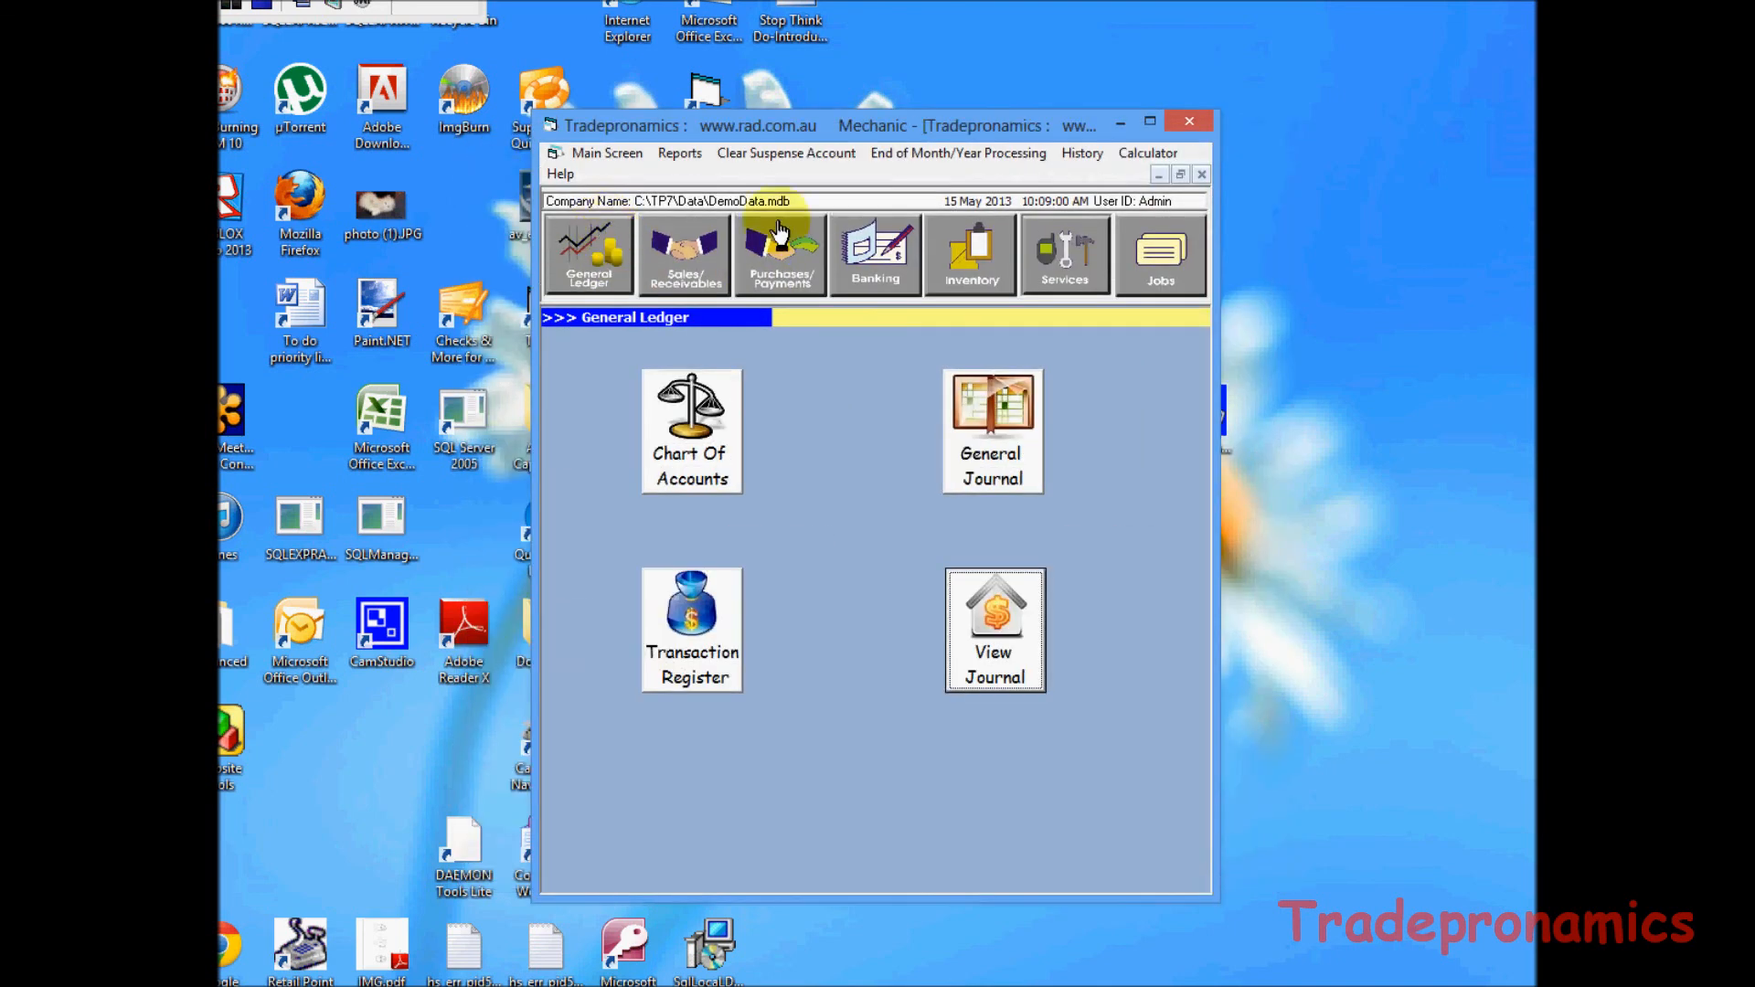
left_click(679, 155)
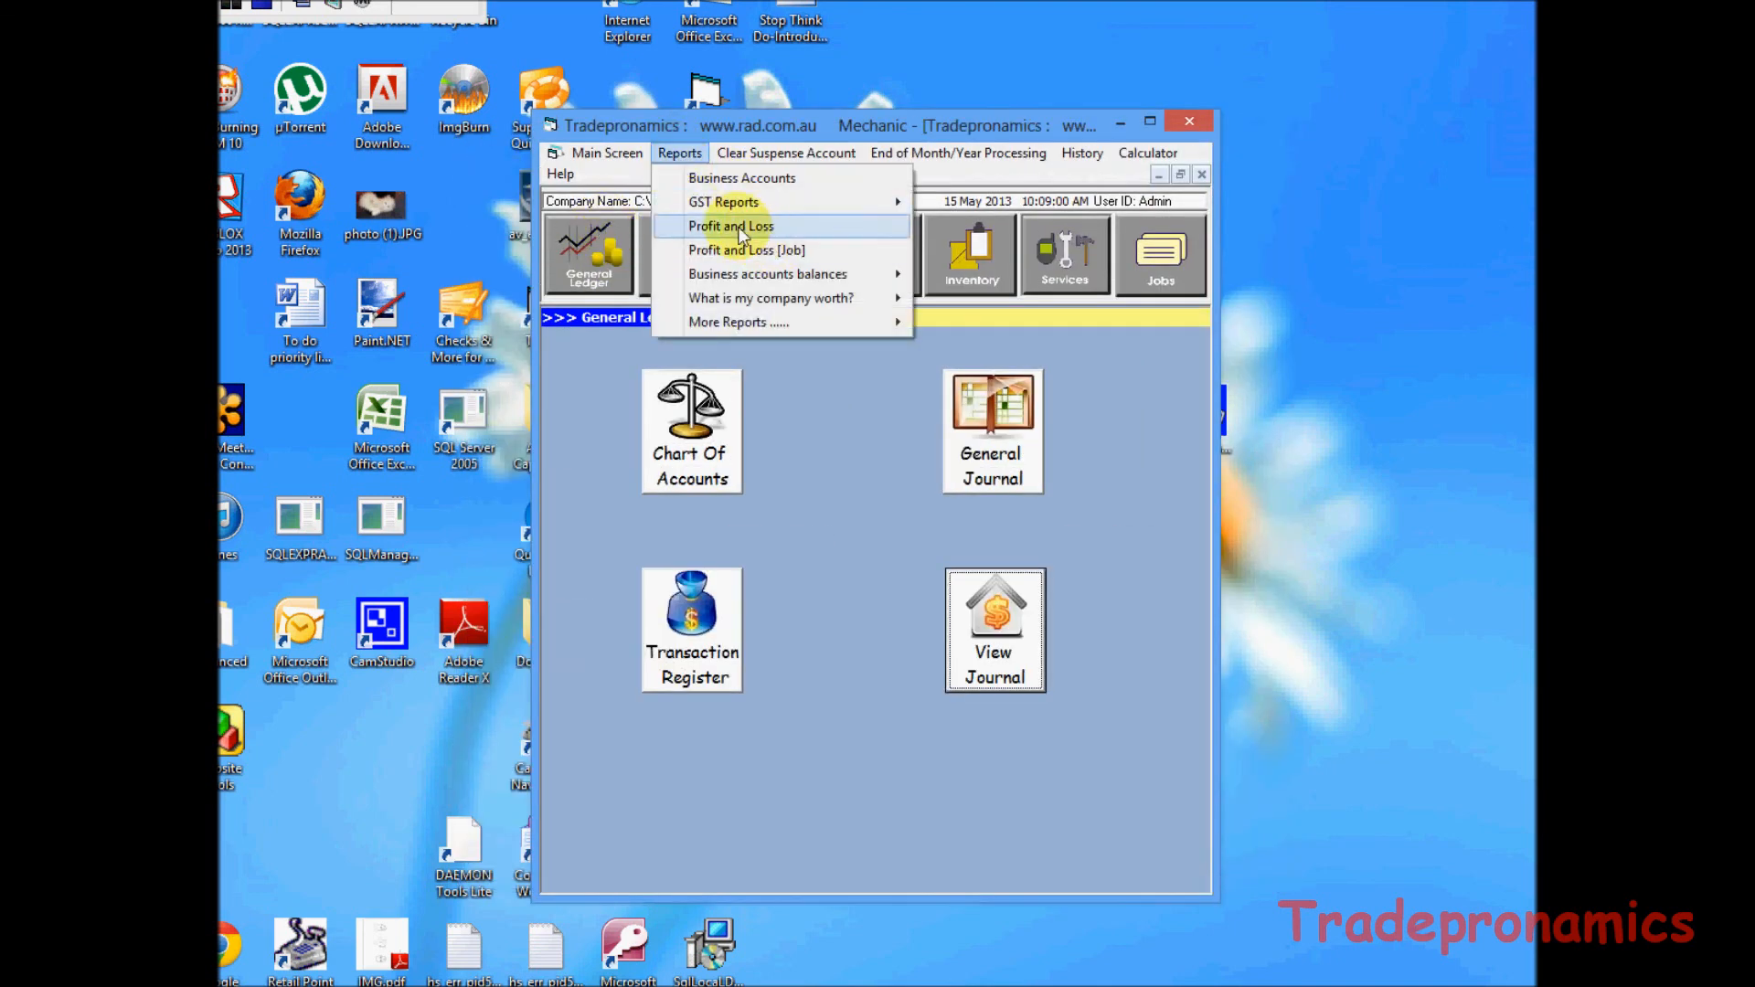
left_click(737, 225)
left_click(590, 451)
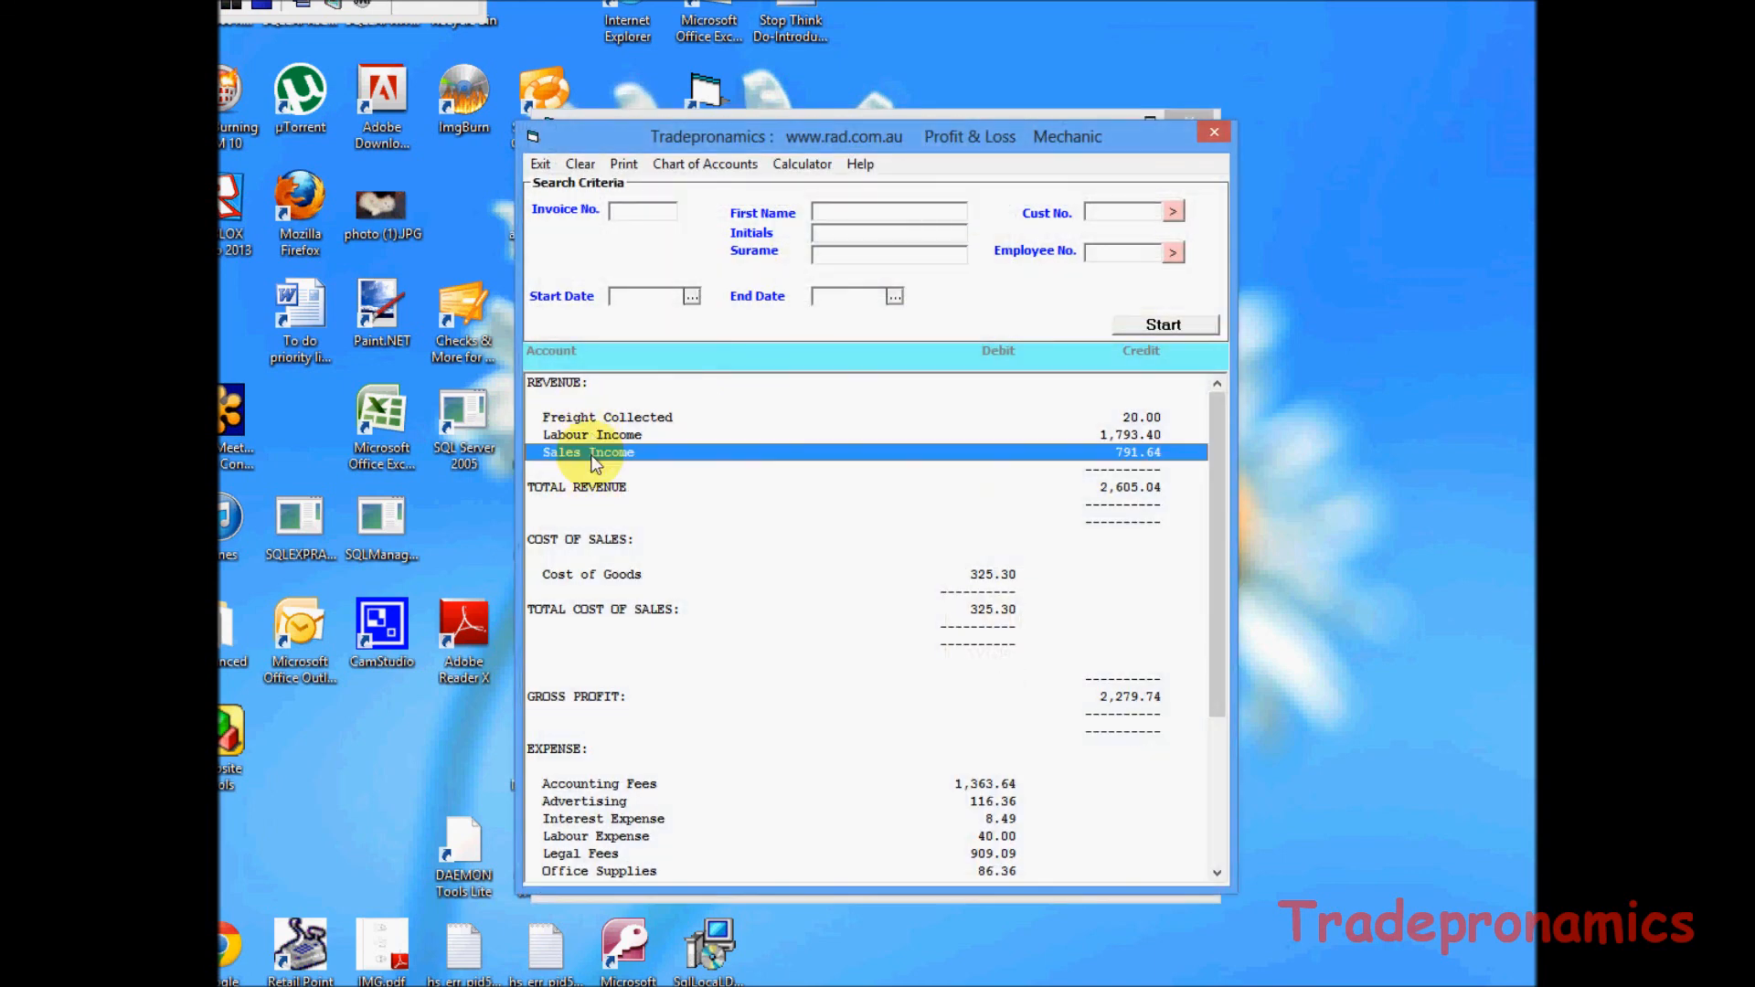
left_click(606, 435)
left_click(613, 579)
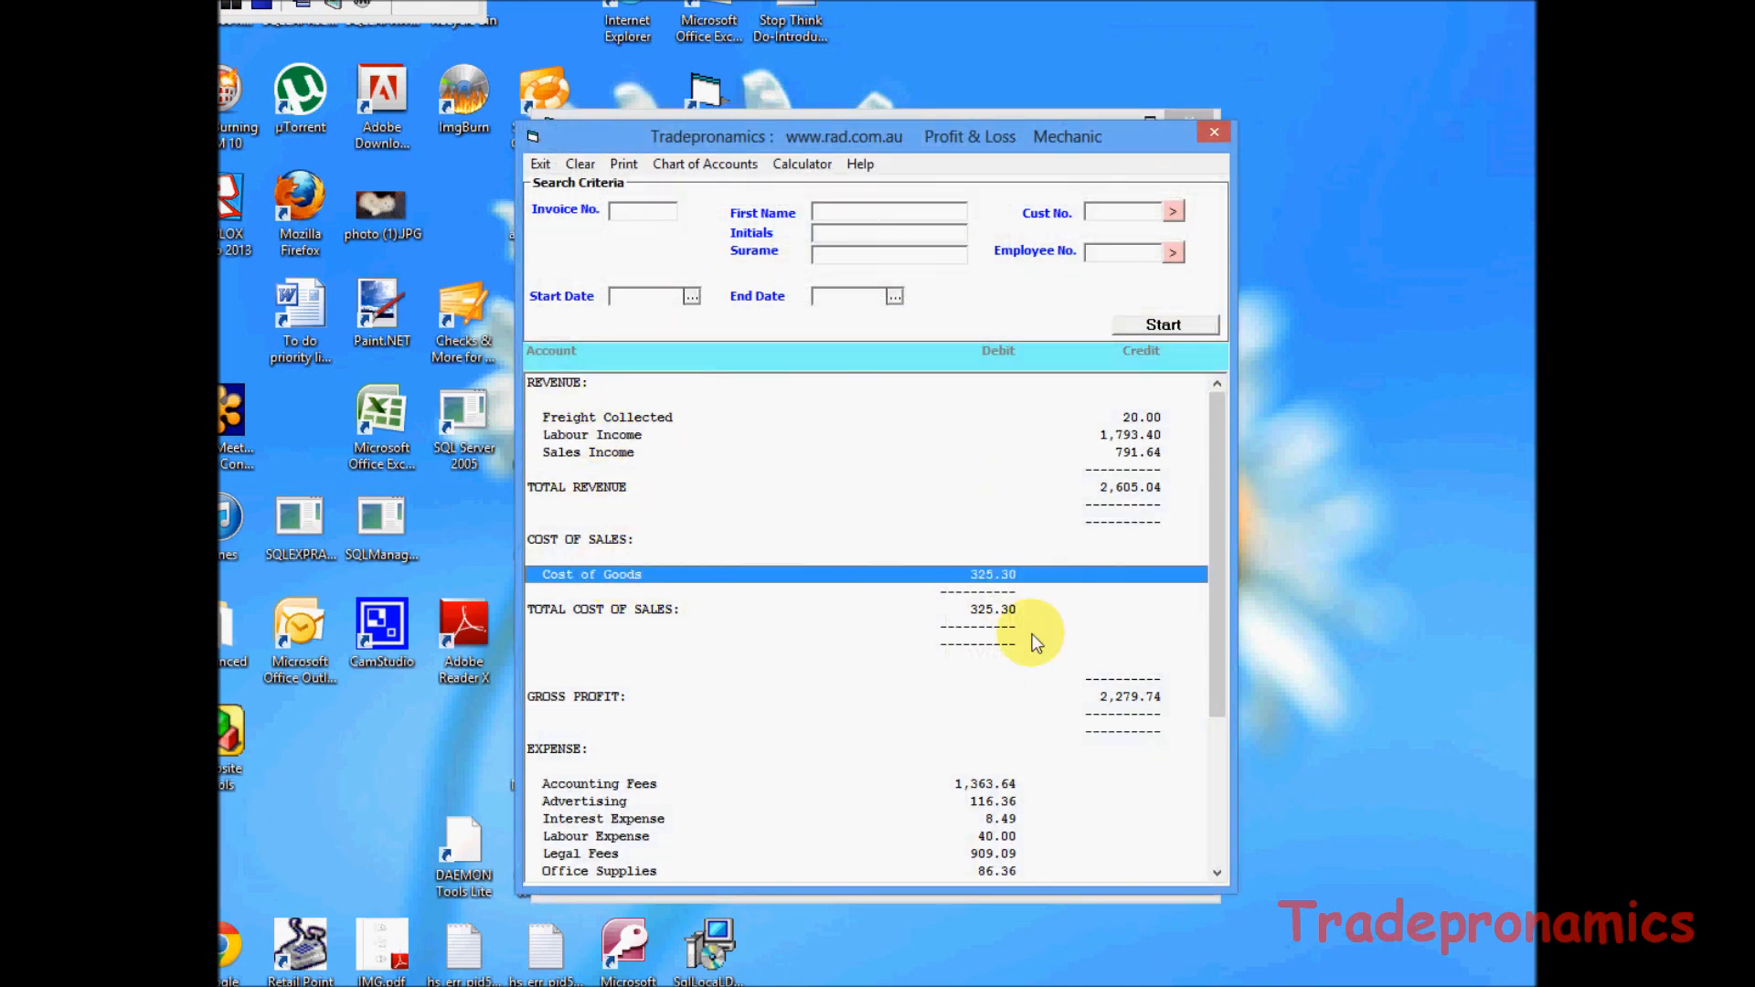
left_click_drag(1216, 645, 1121, 920)
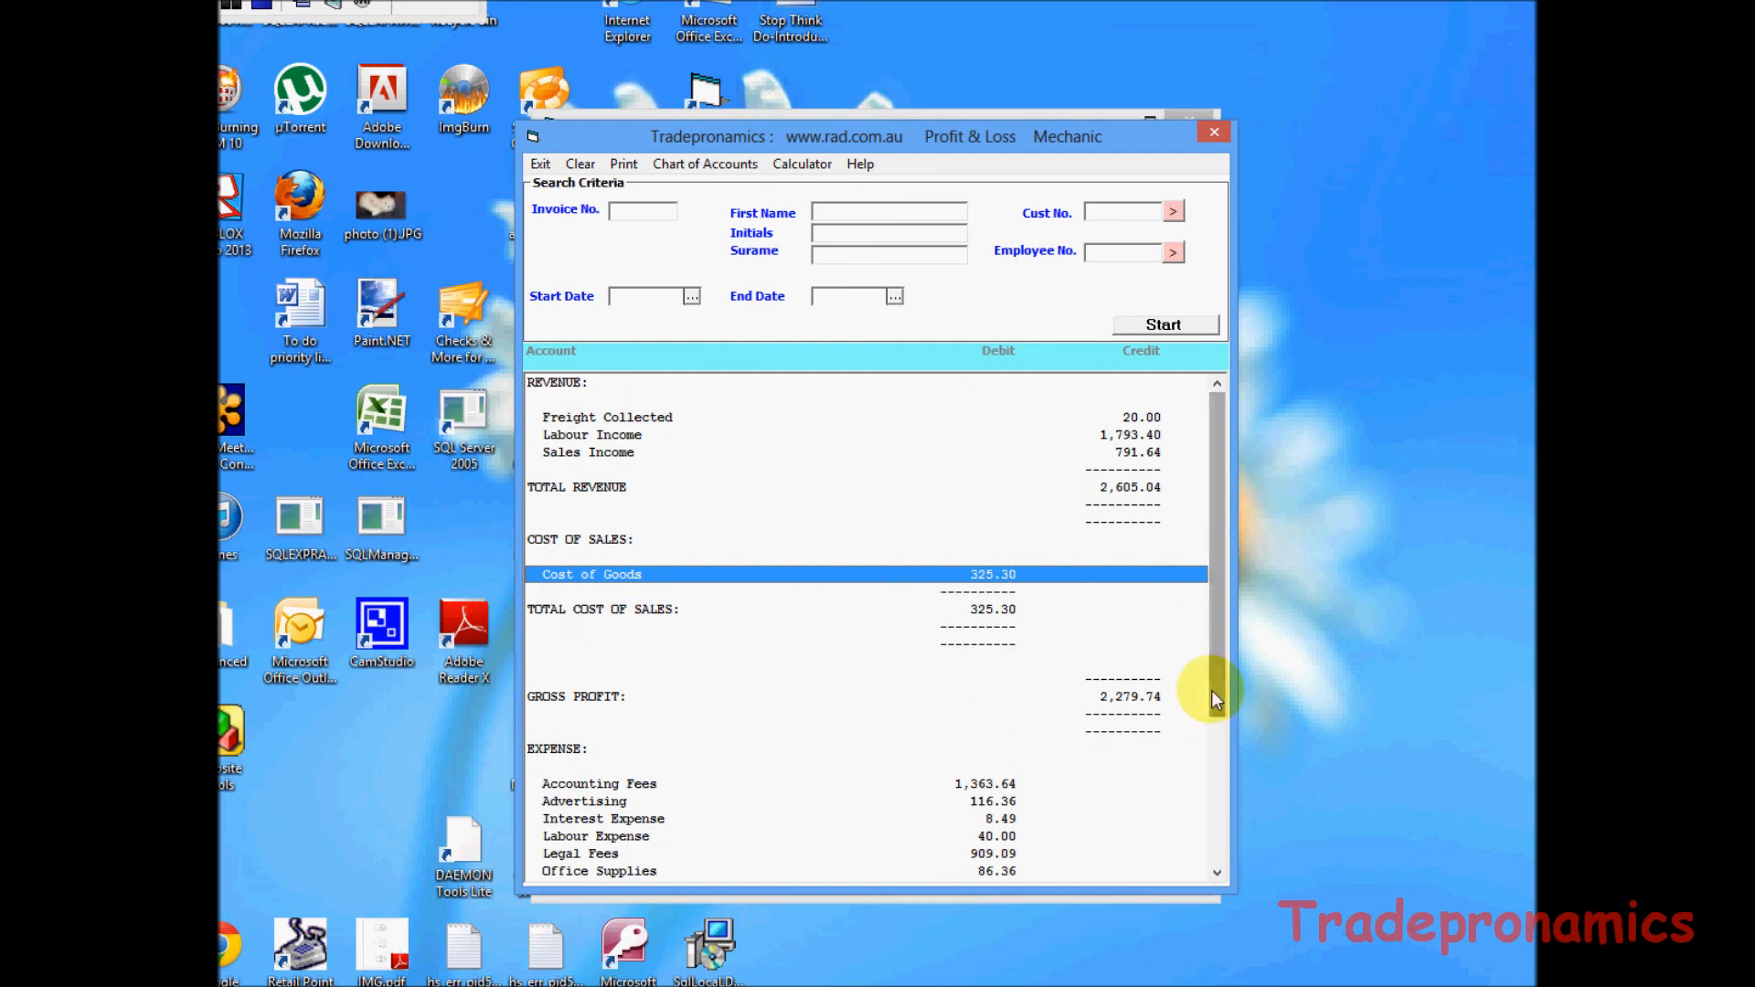
left_click_drag(1210, 690, 1233, 903)
left_click(979, 837)
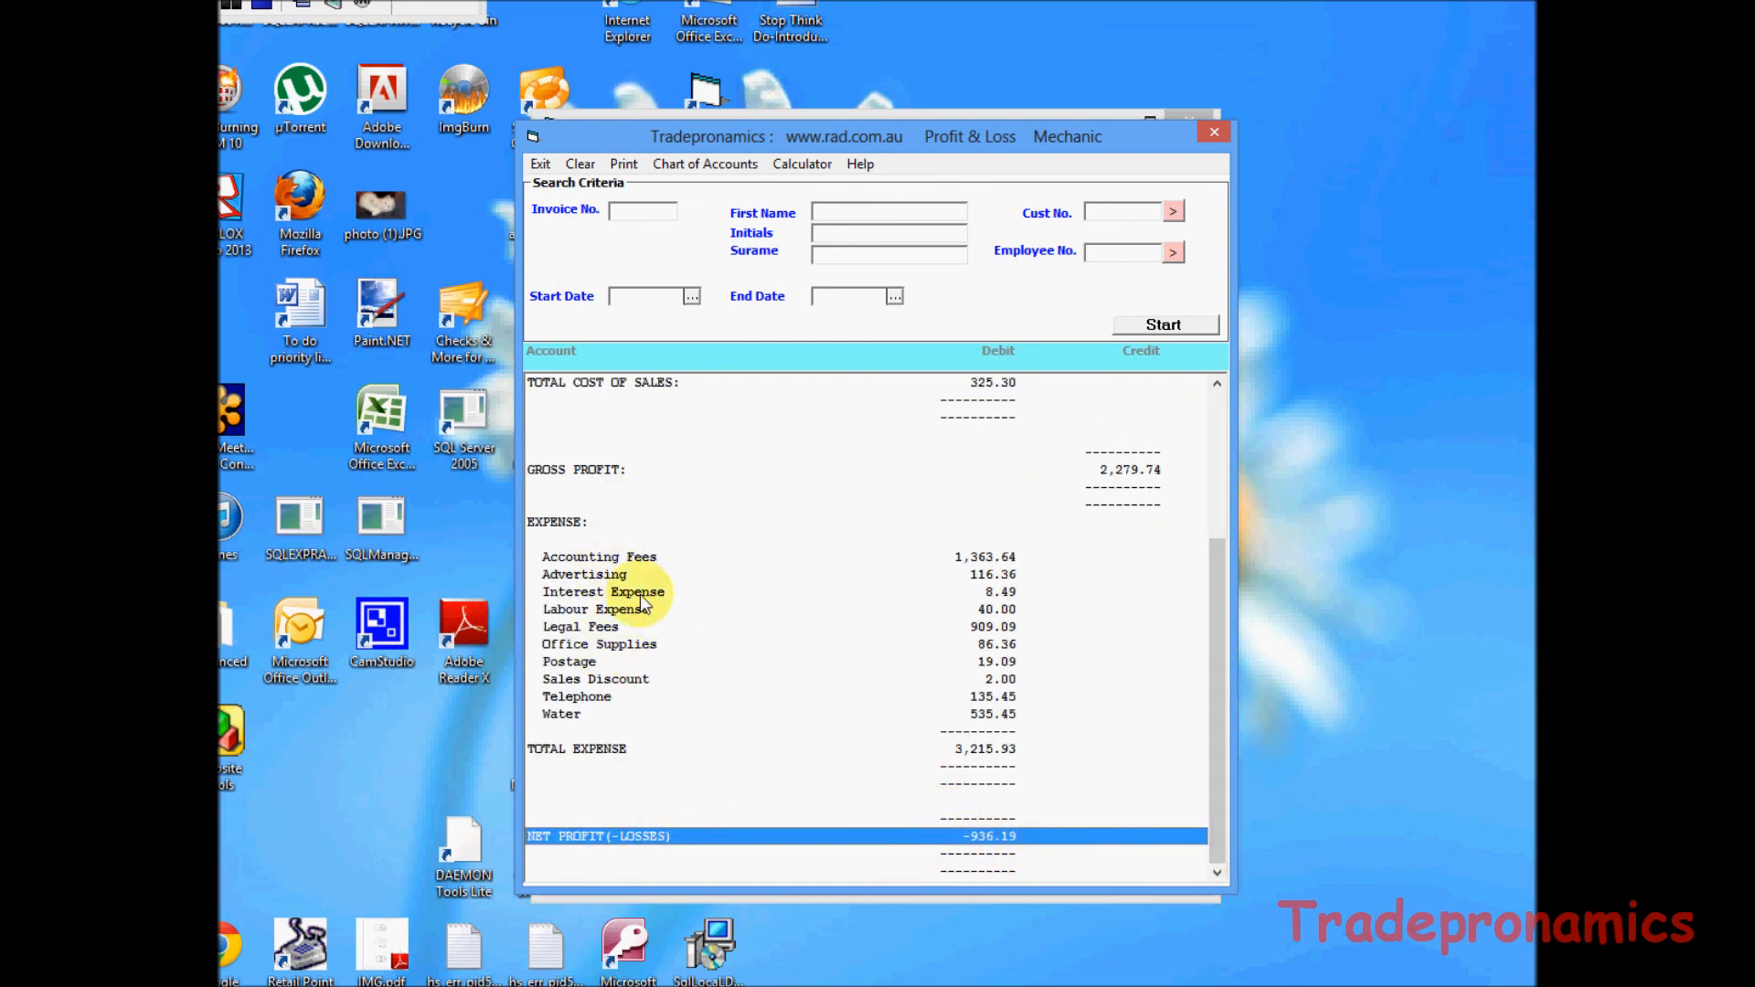
left_click_drag(1215, 657, 1221, 408)
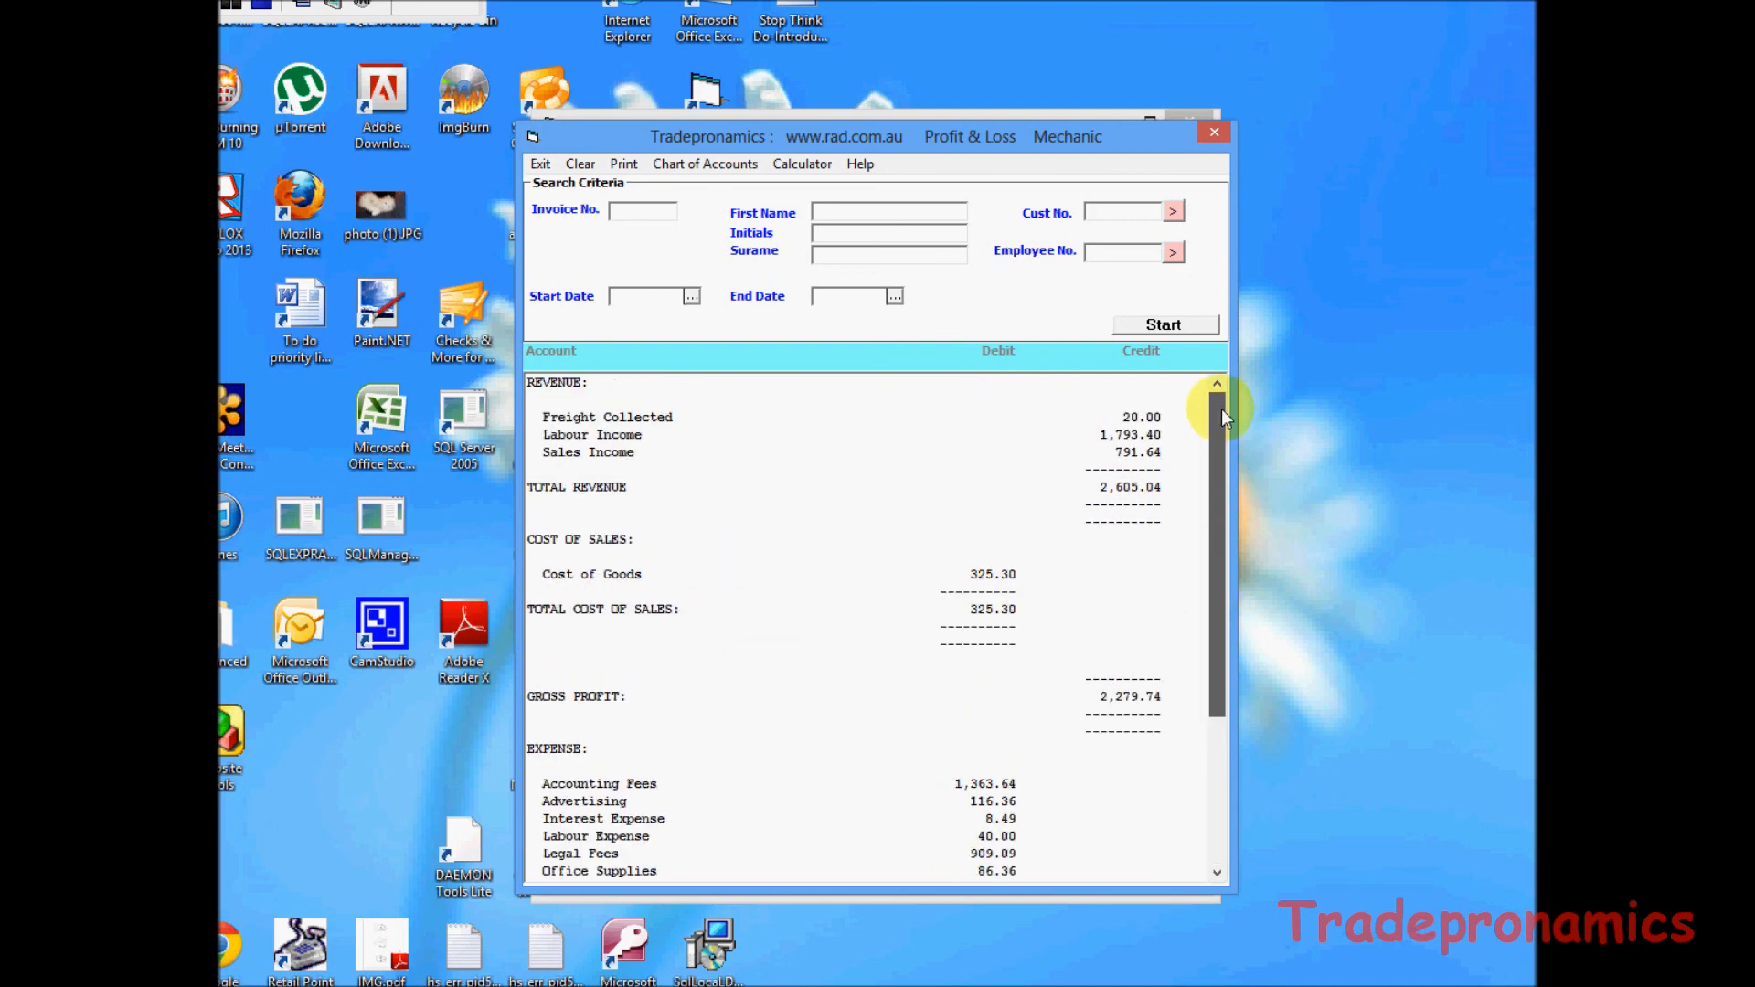
left_click(541, 163)
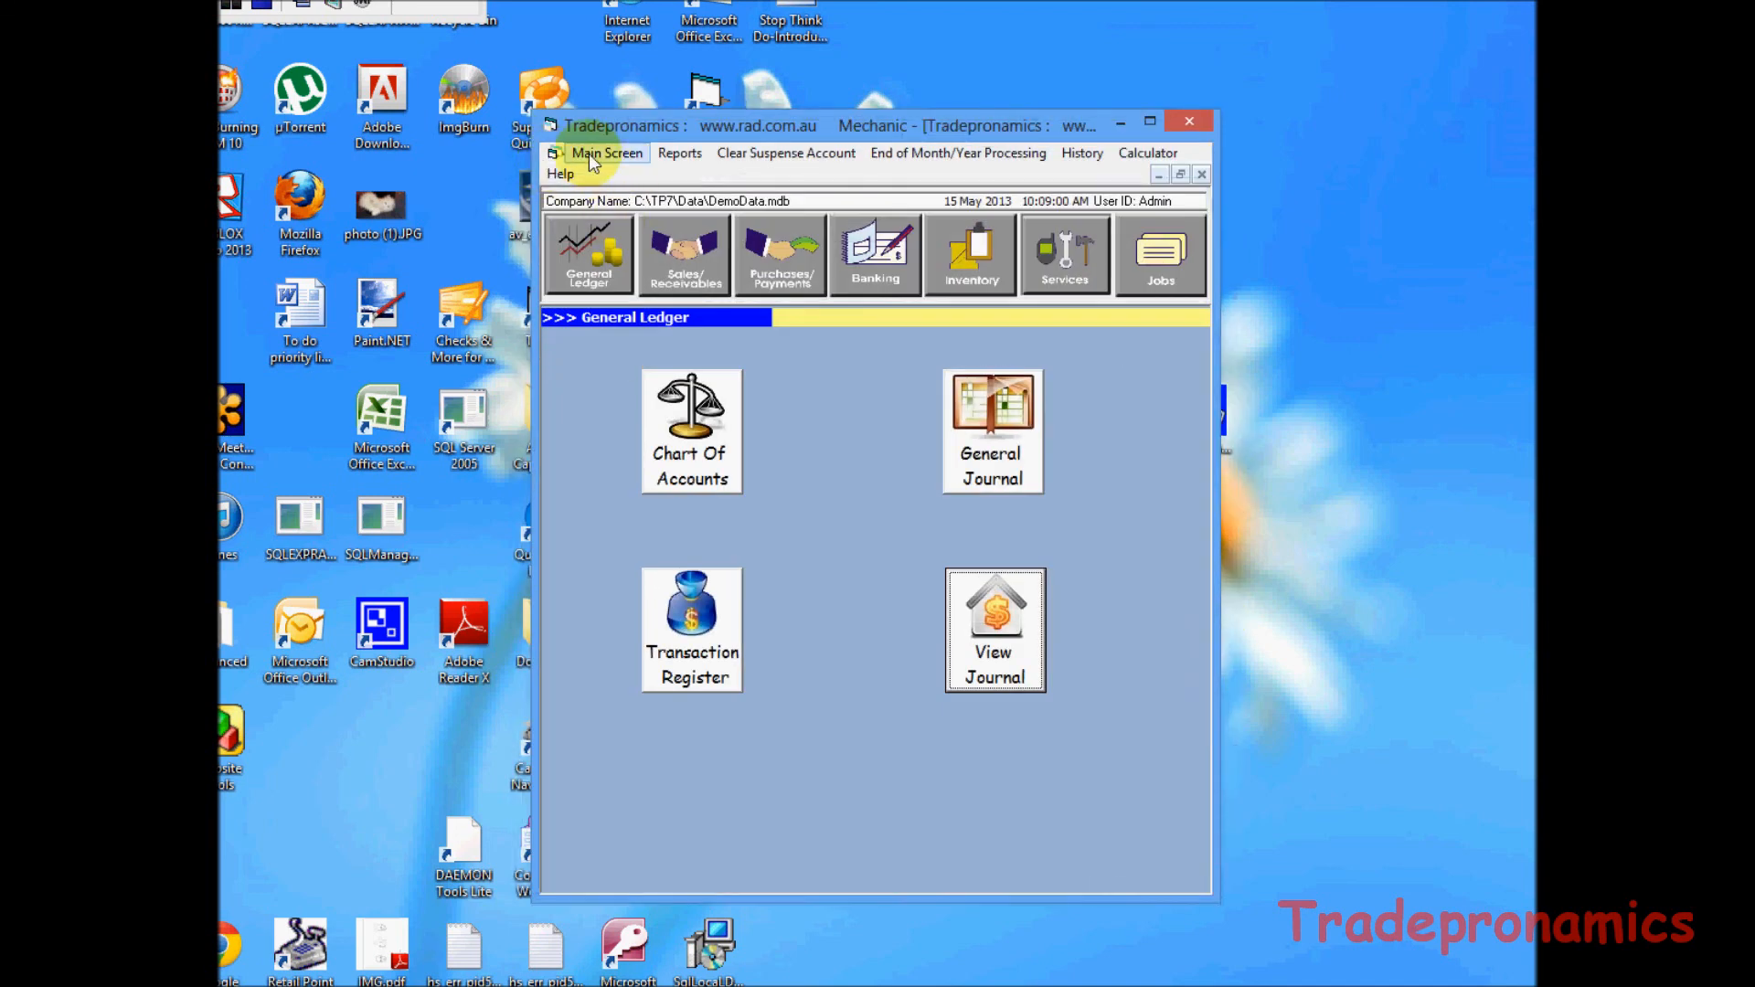
Return to the main screen, view the Invoice Headings setup with its six heading lines, and cancel it without changes.
left_click(589, 154)
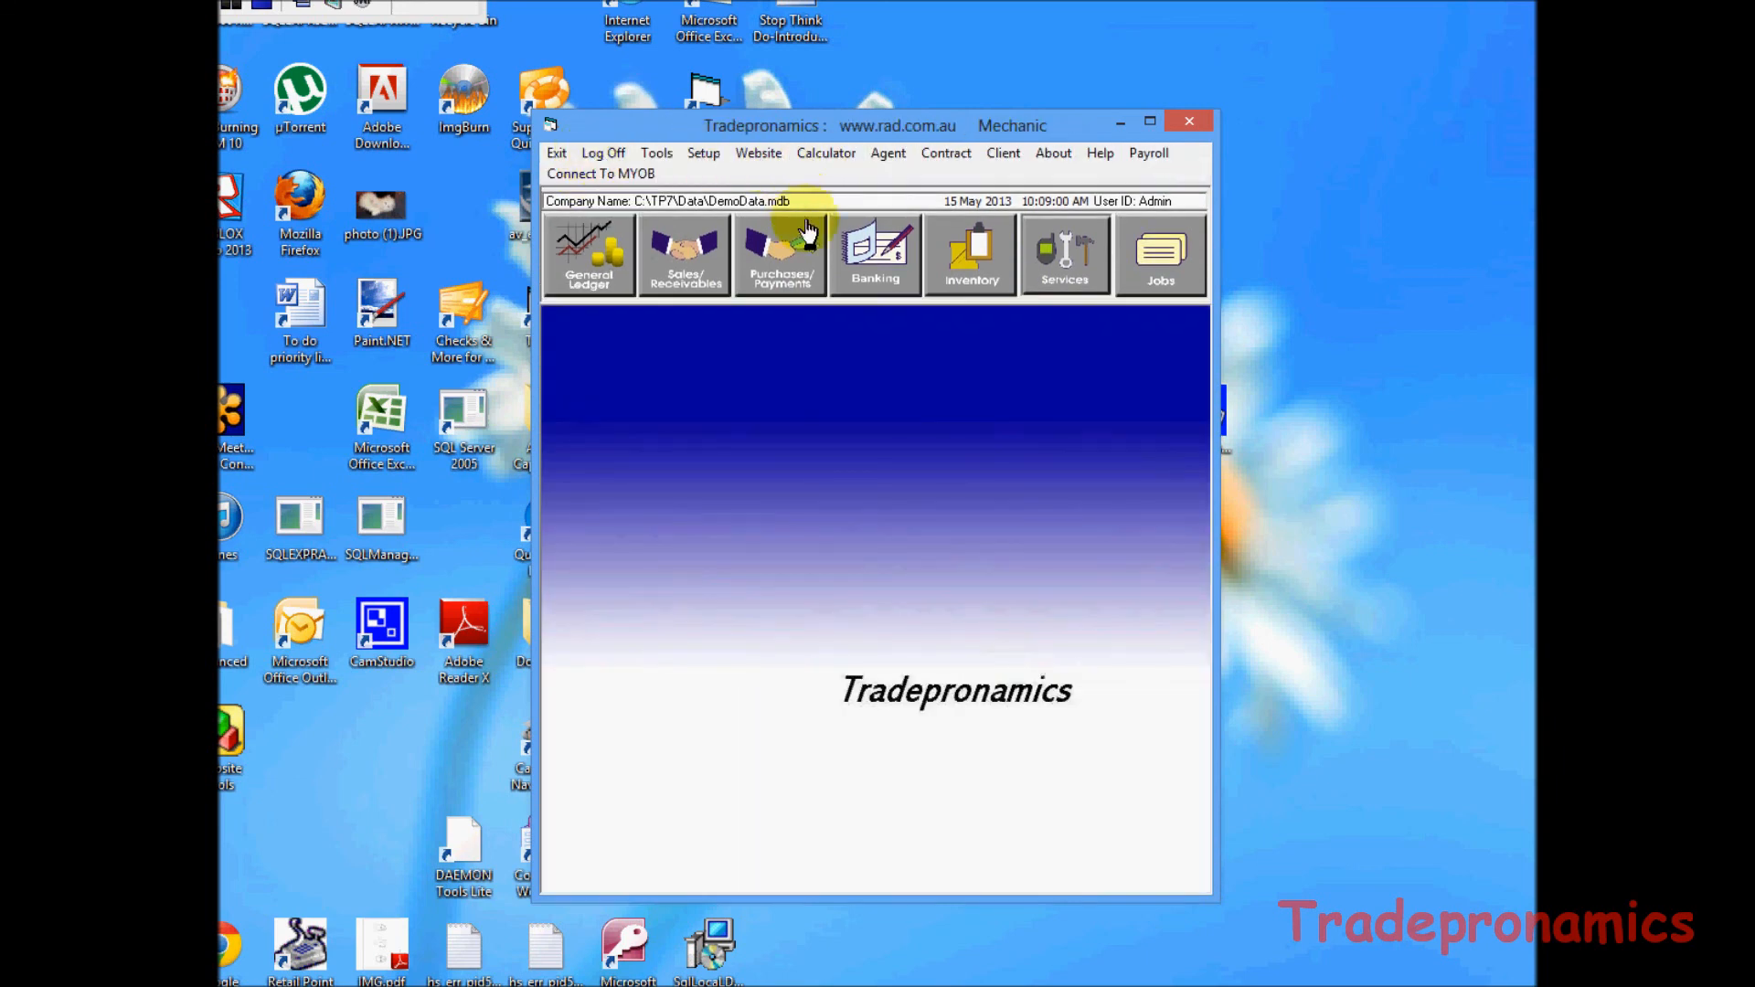
left_click(703, 155)
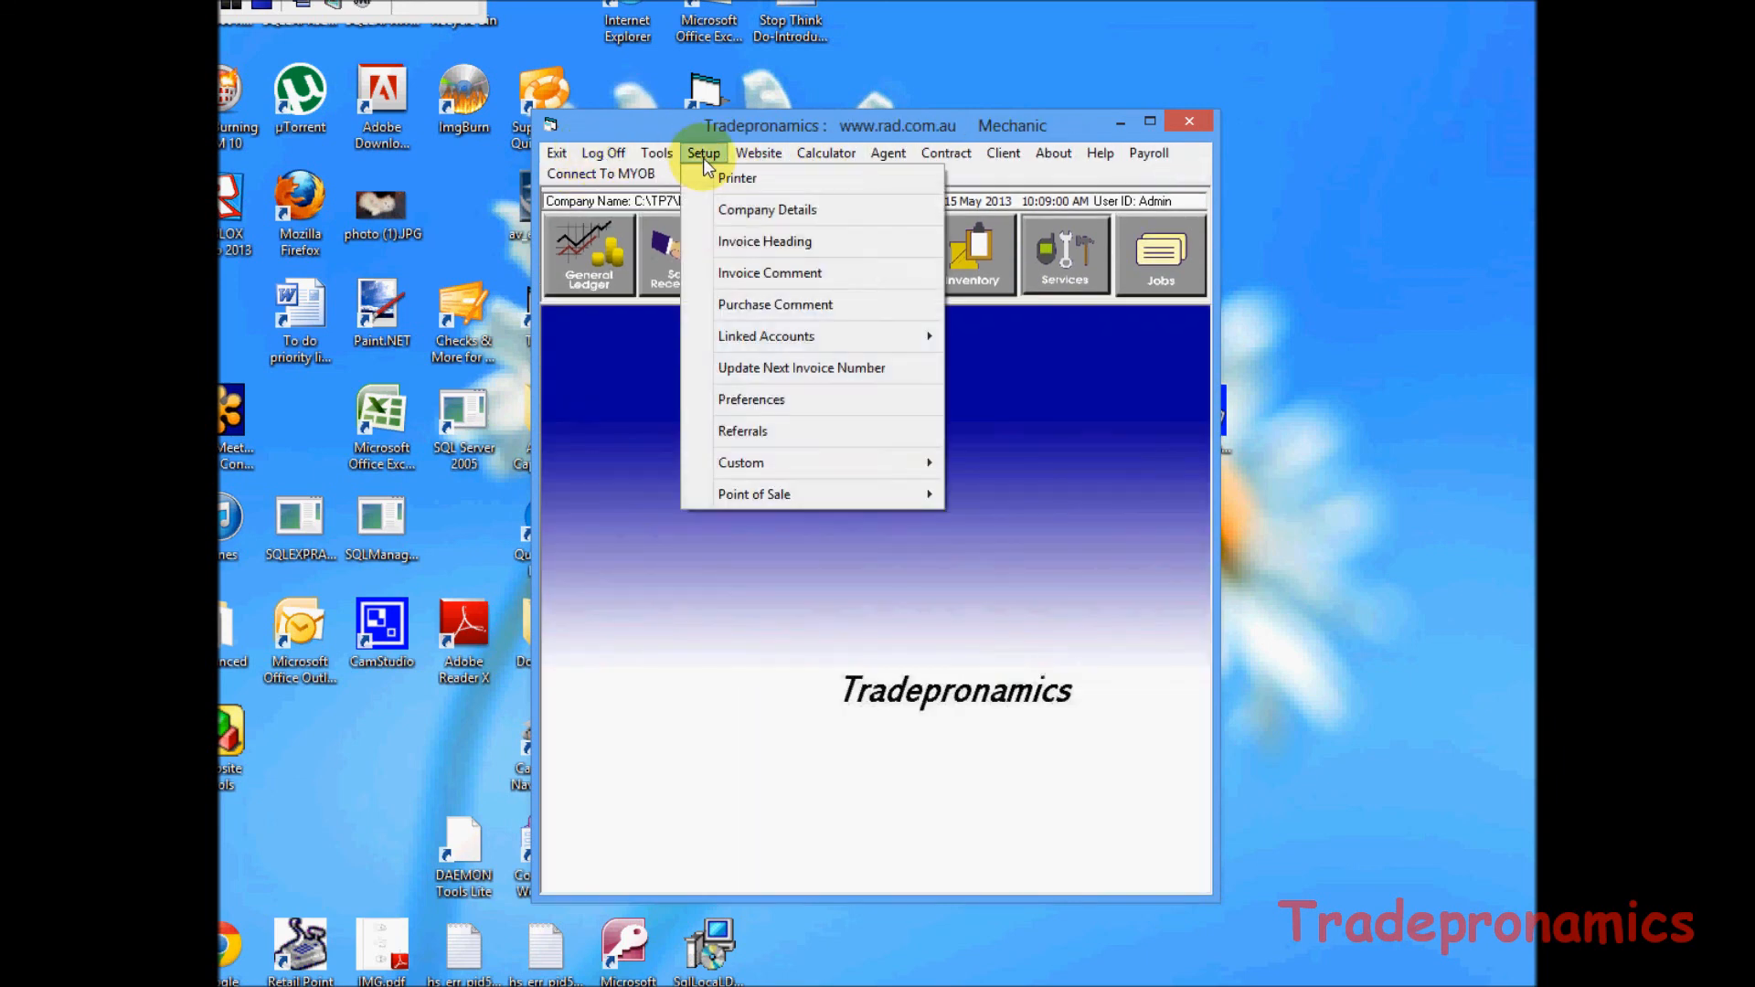
left_click(779, 240)
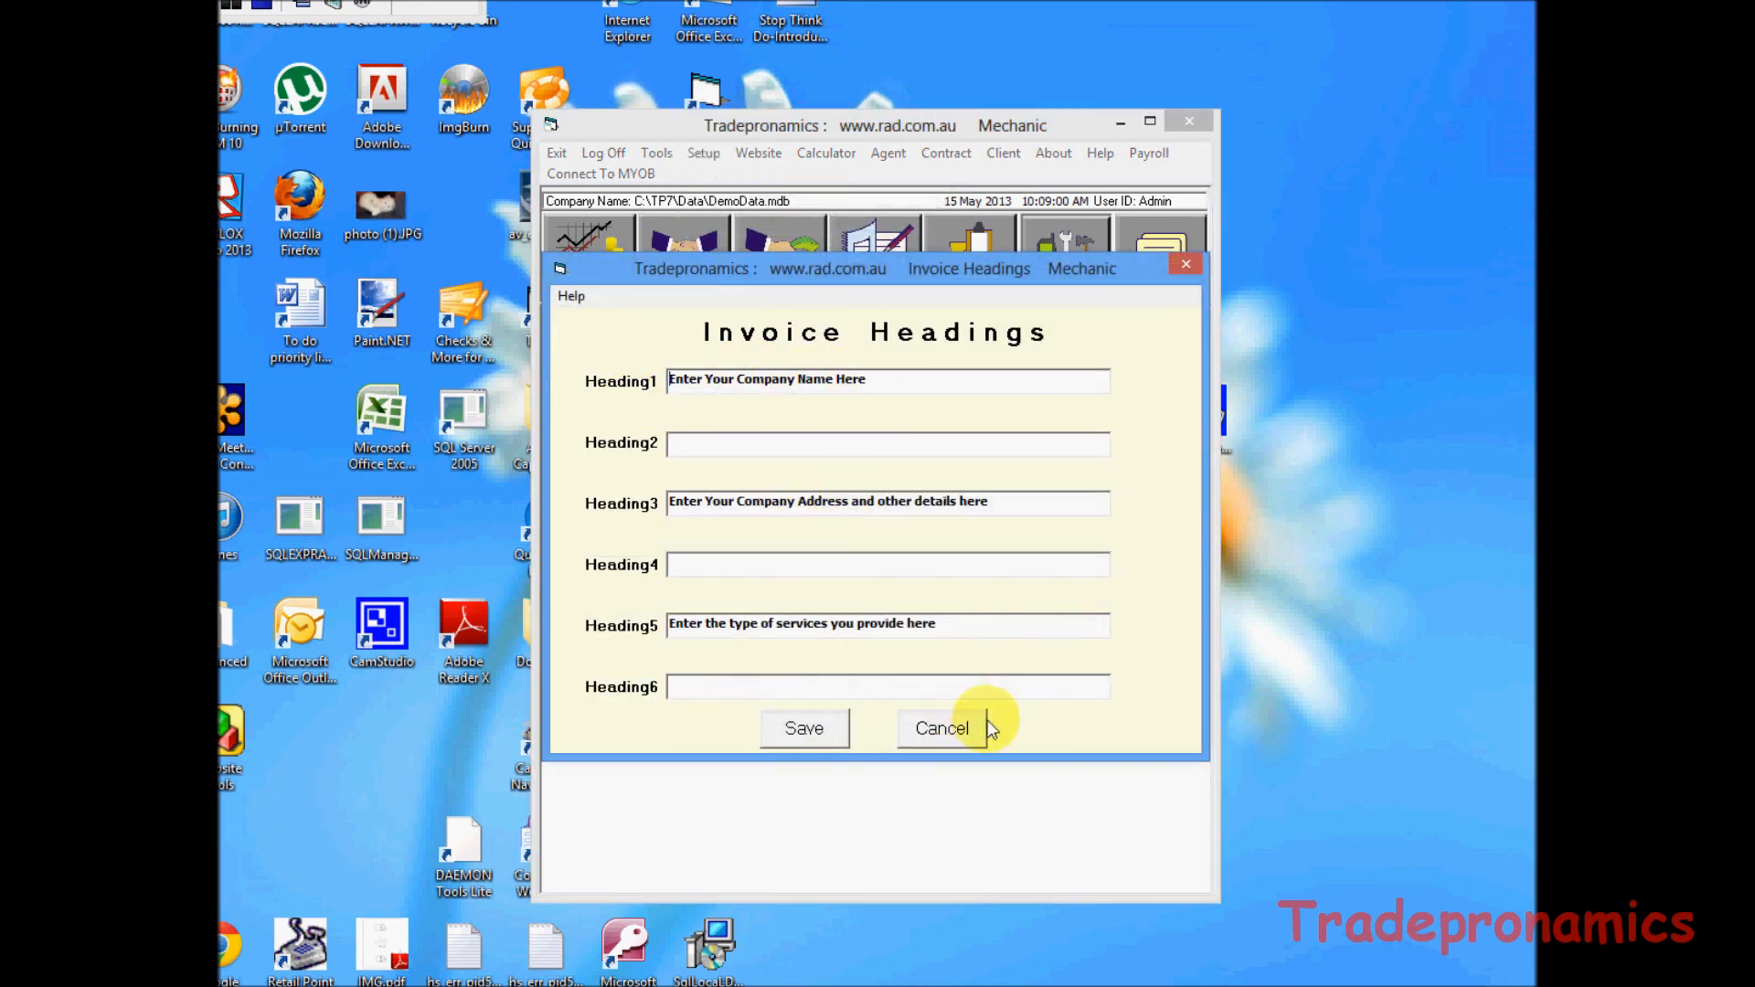
left_click(947, 731)
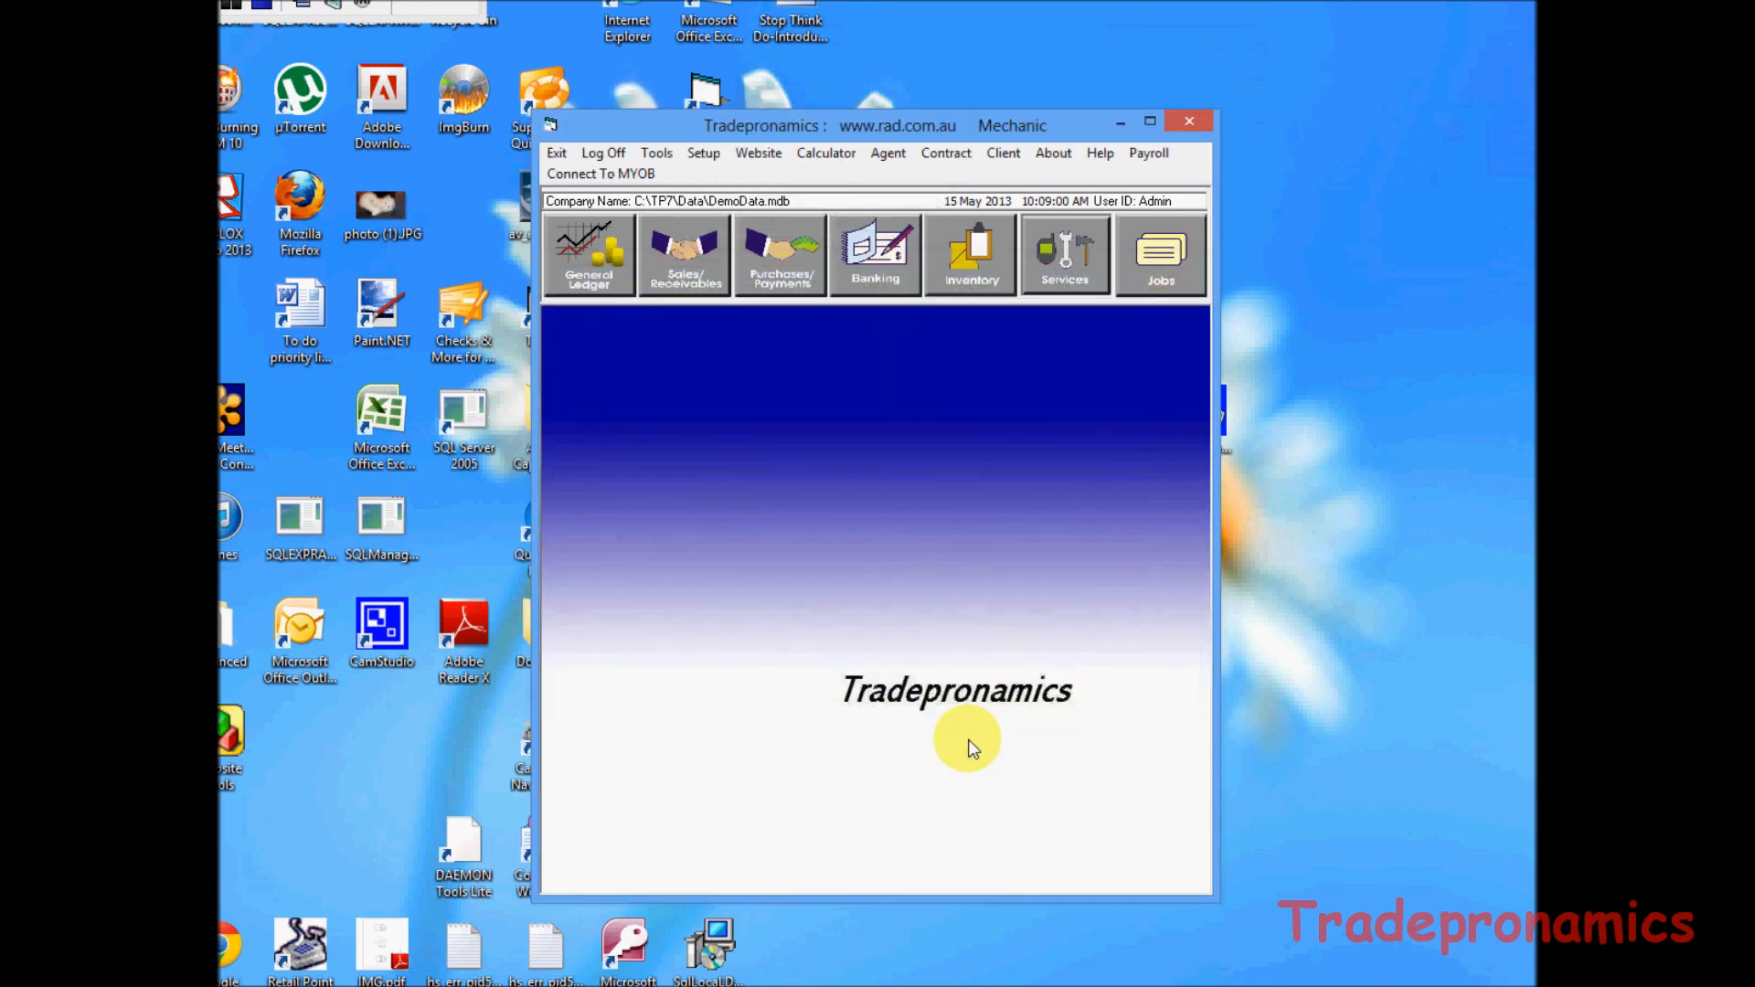
Open Invoicing from Sales/Receivables, look up the full Invoice List, and exit back to the invoice form.
left_click(692, 277)
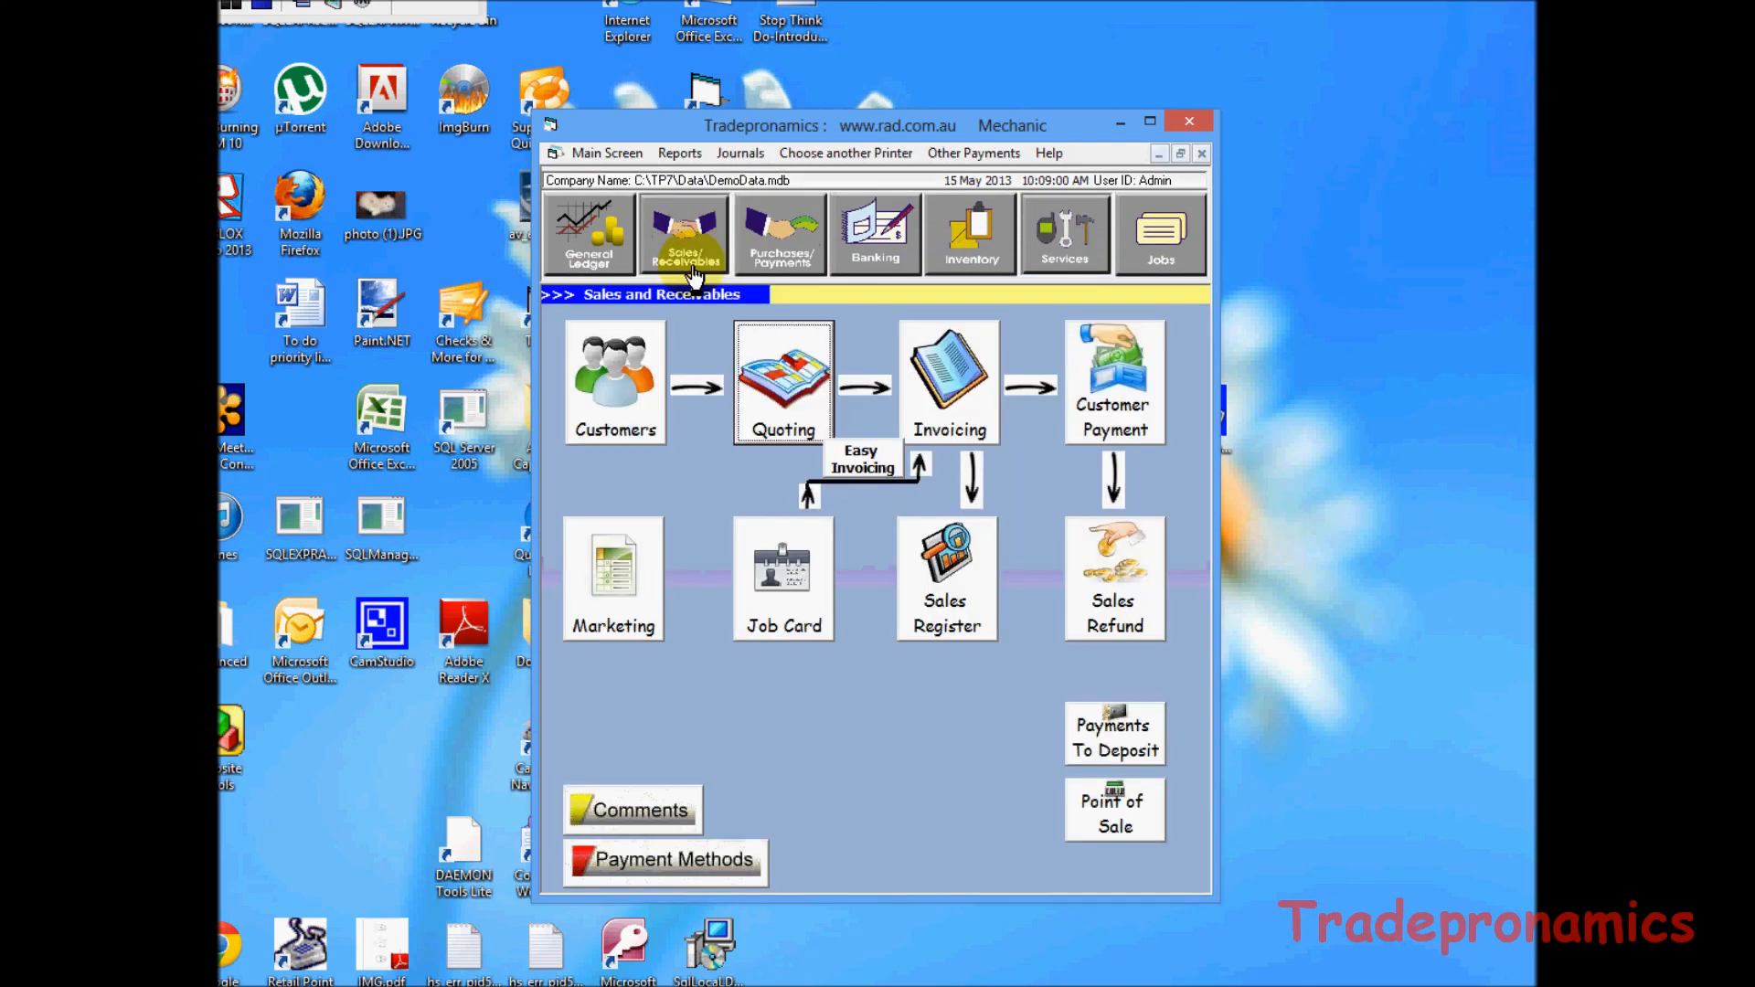
left_click(947, 393)
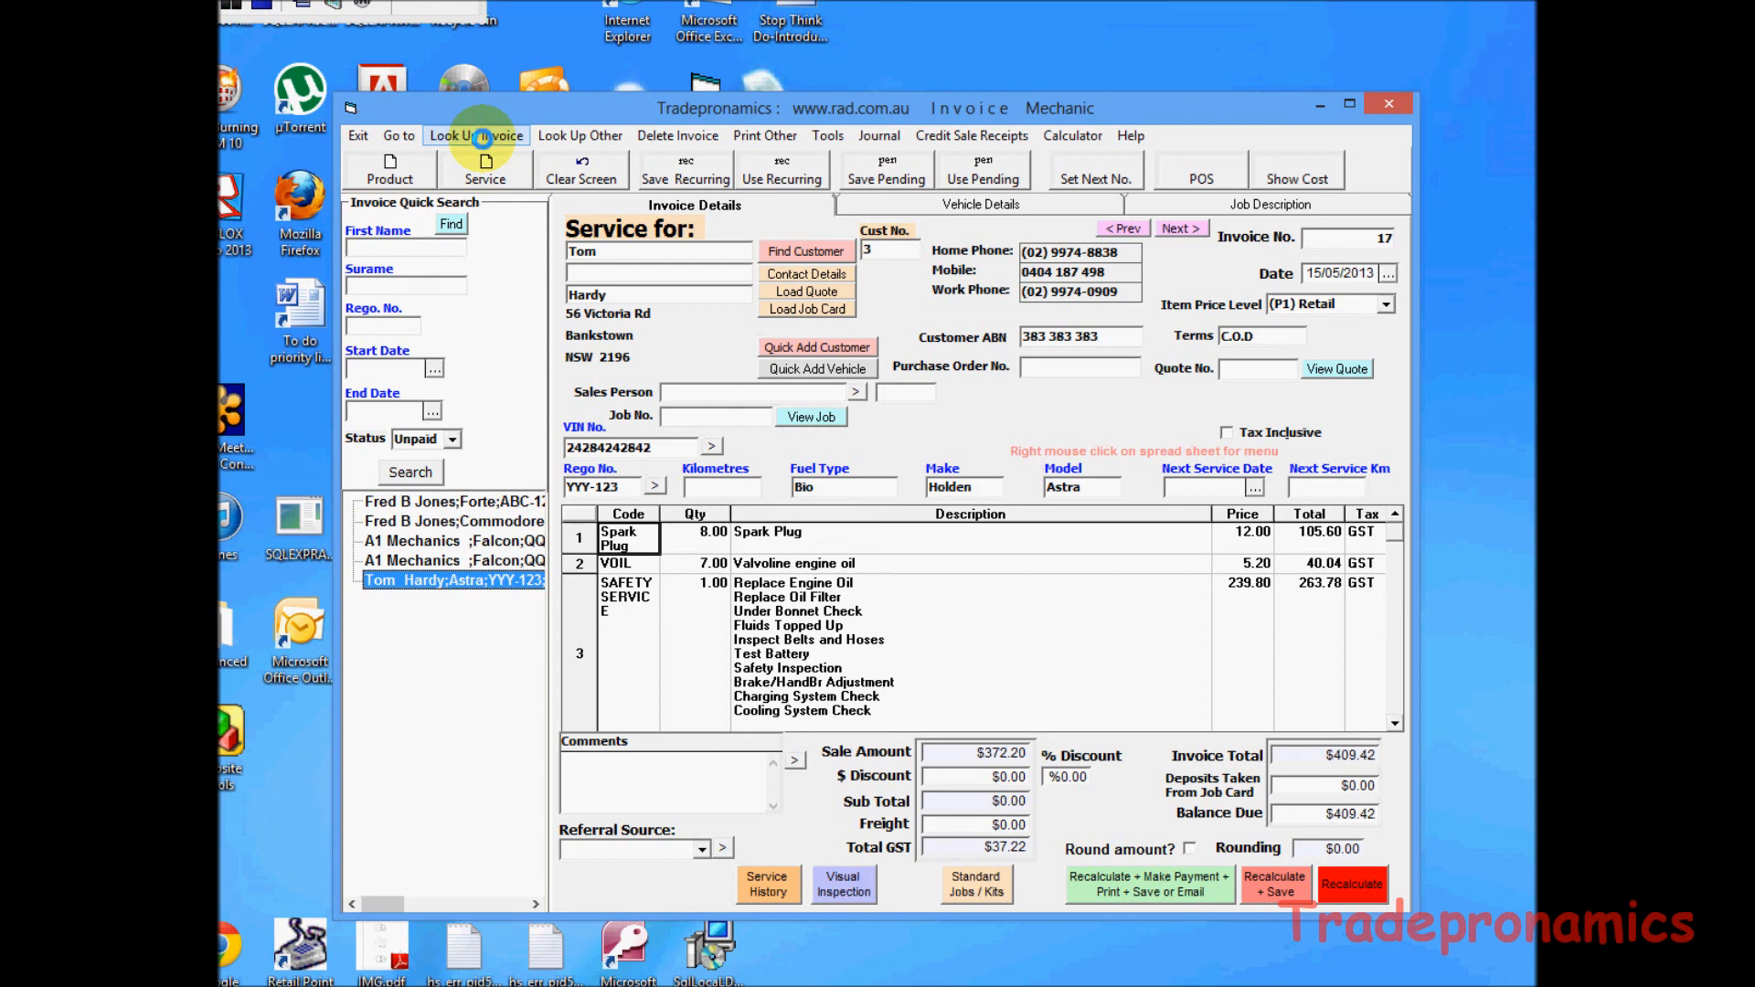
left_click(482, 139)
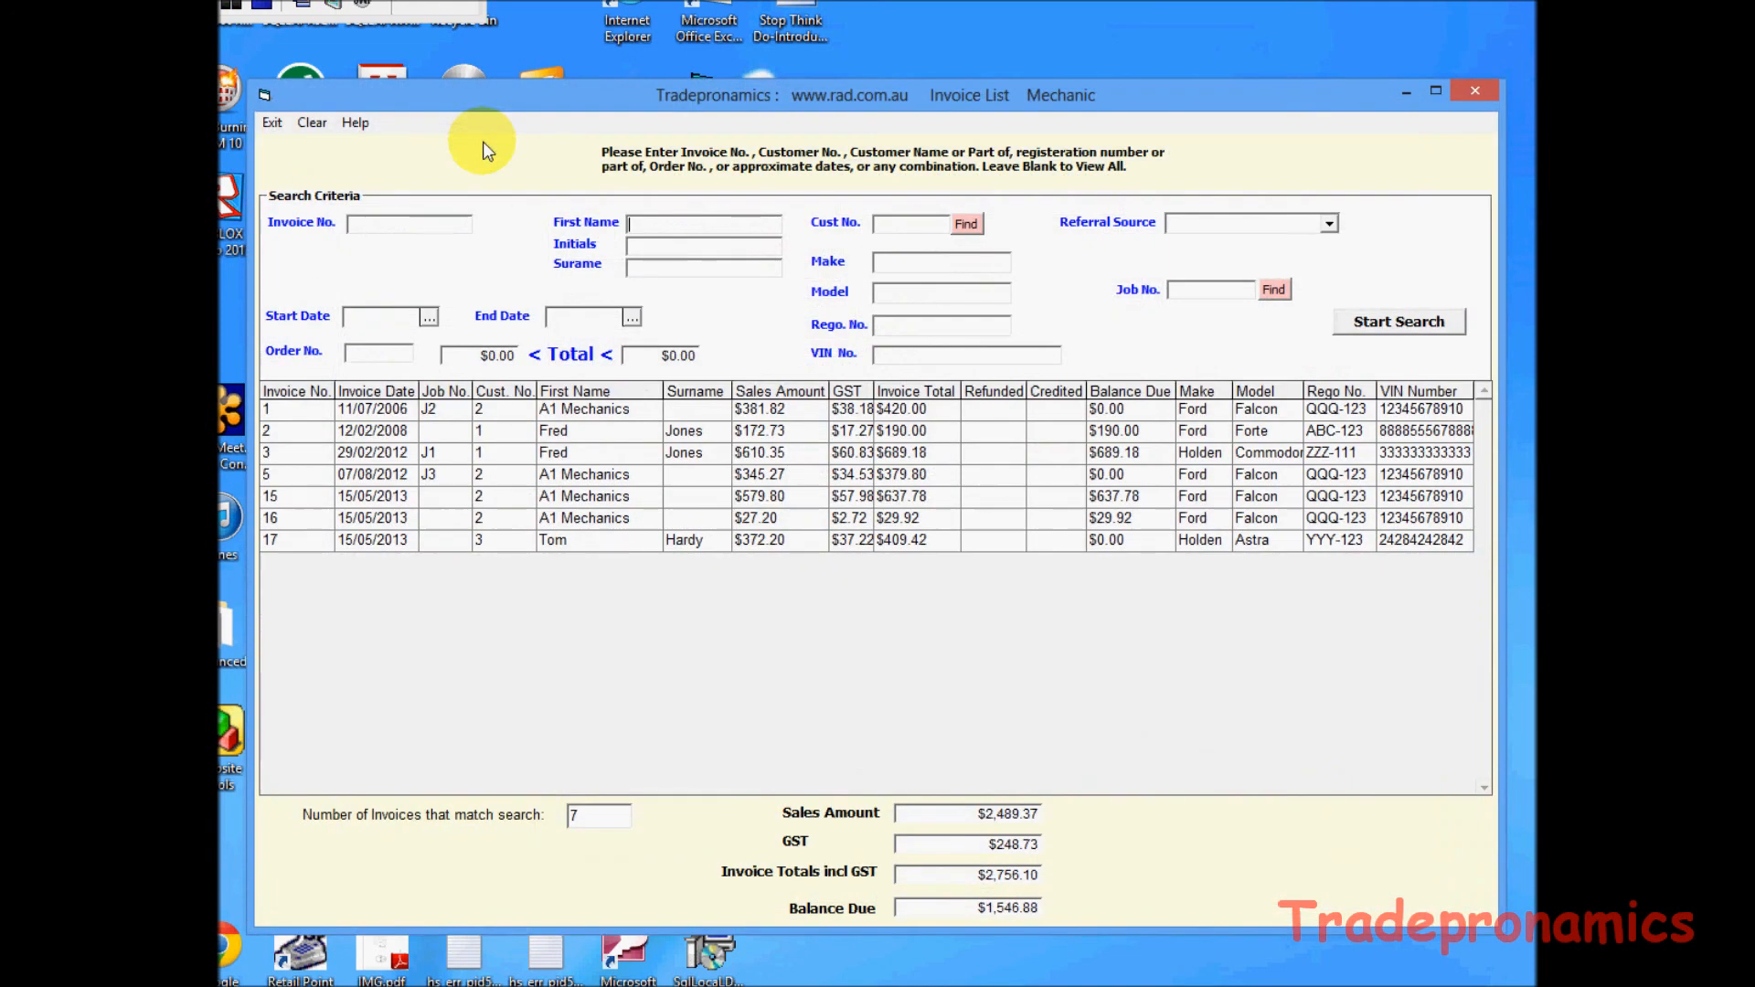
left_click(271, 123)
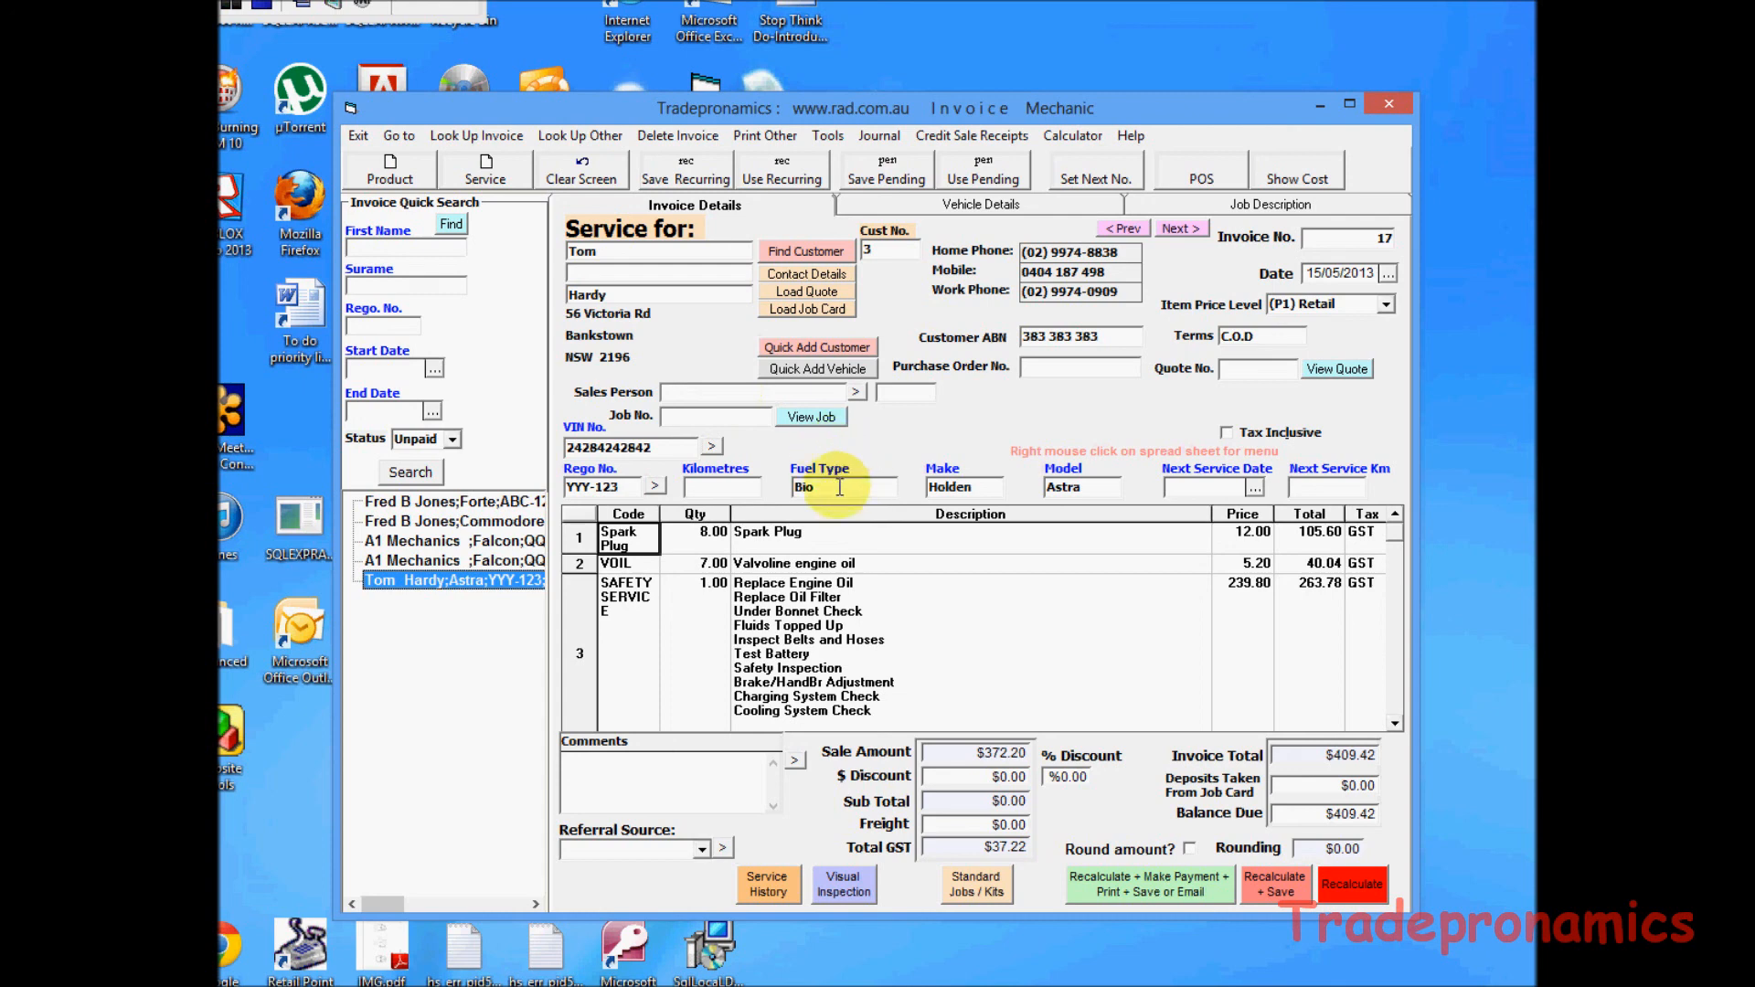
Inspect the vehicle's Make and Fuel Type fields on invoice 17, and exit the Invoice form.
left_click(989, 487)
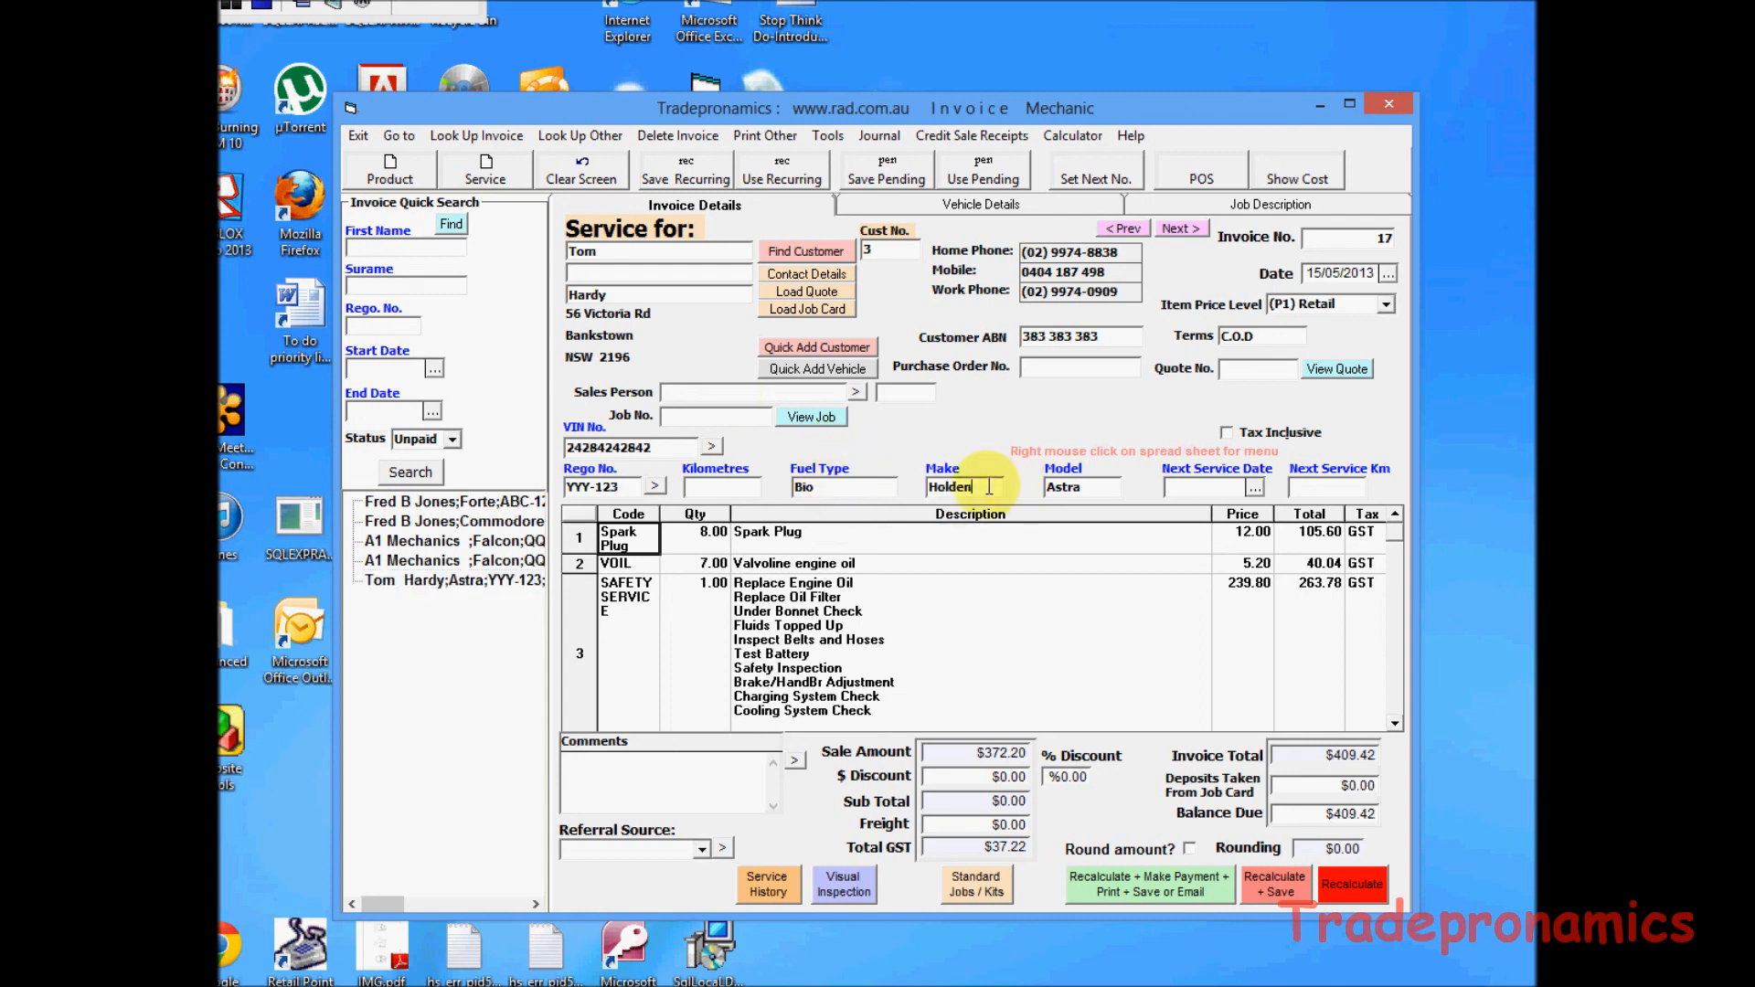
left_click_drag(995, 486, 920, 475)
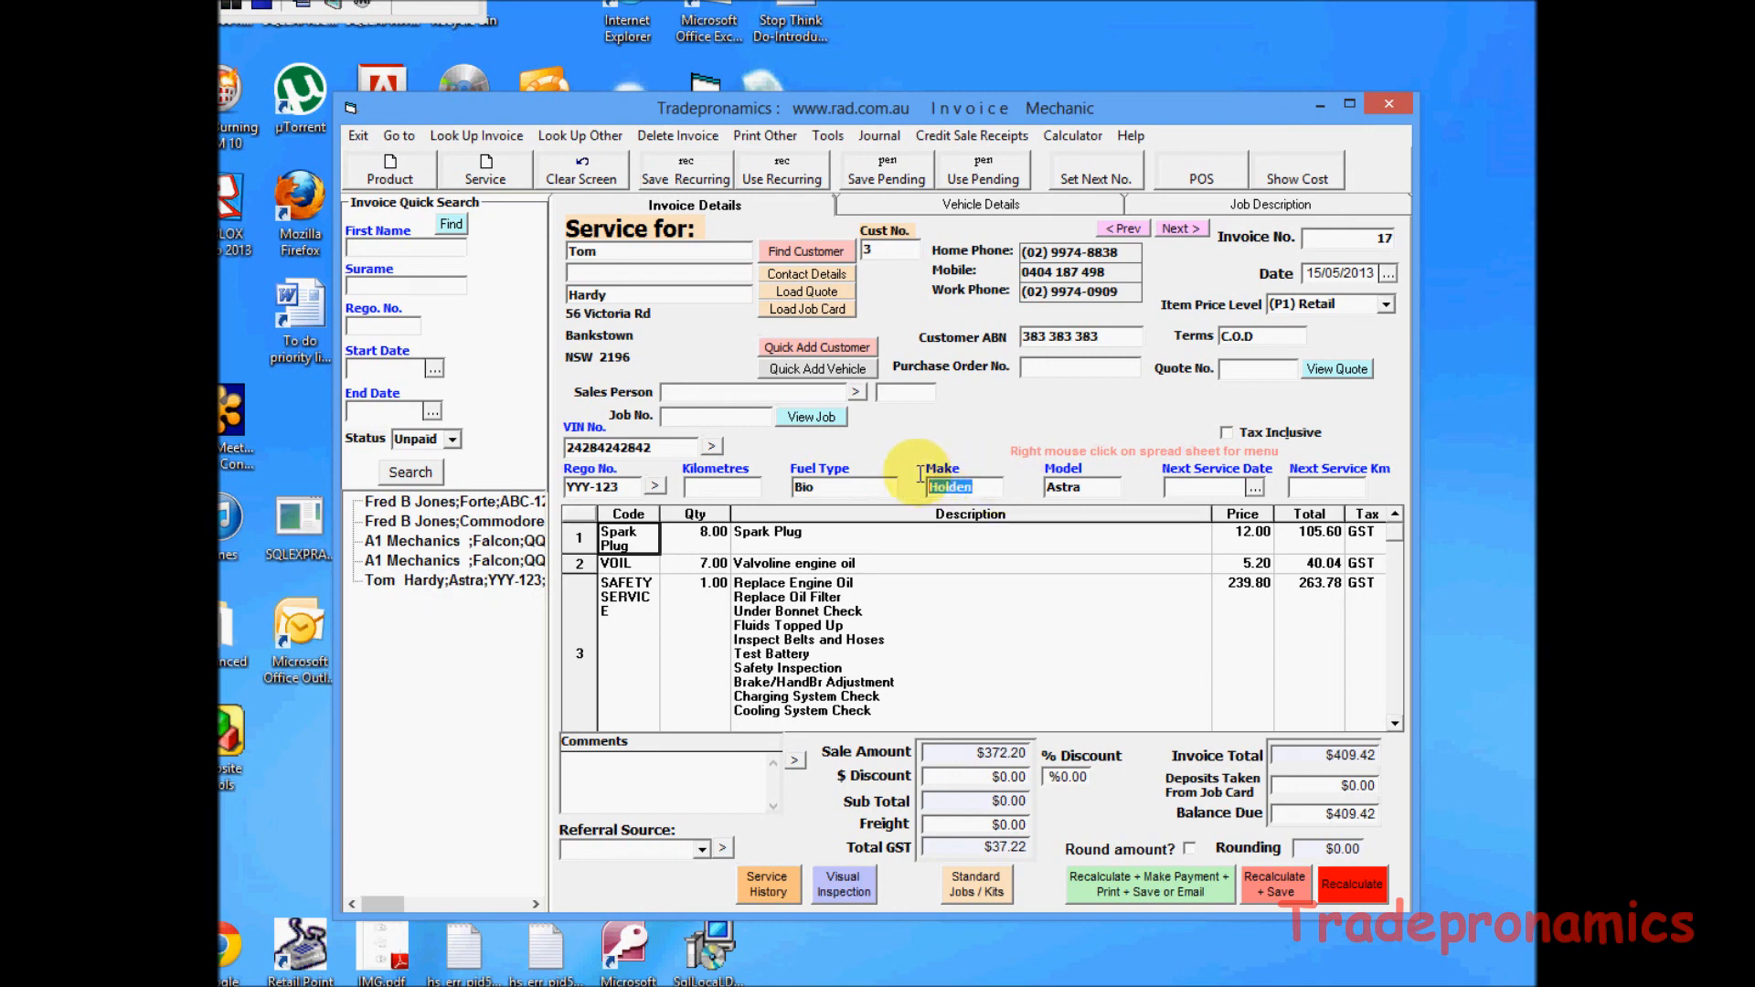
left_click(806, 489)
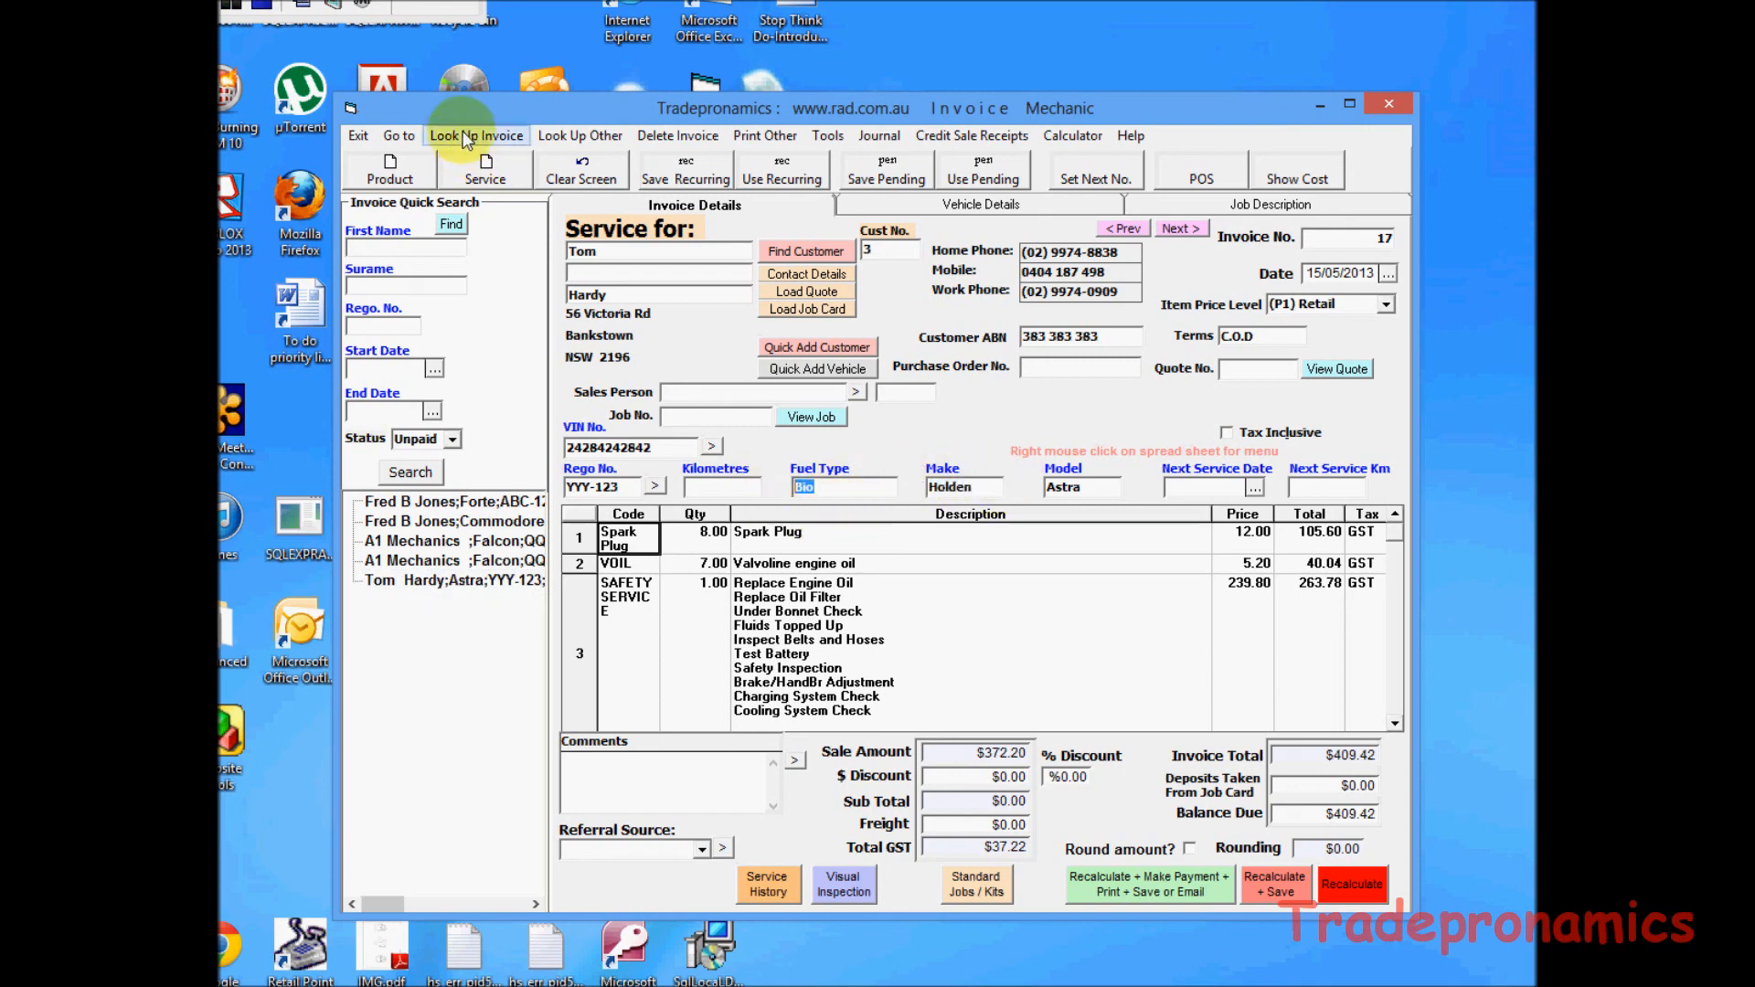
left_click(357, 135)
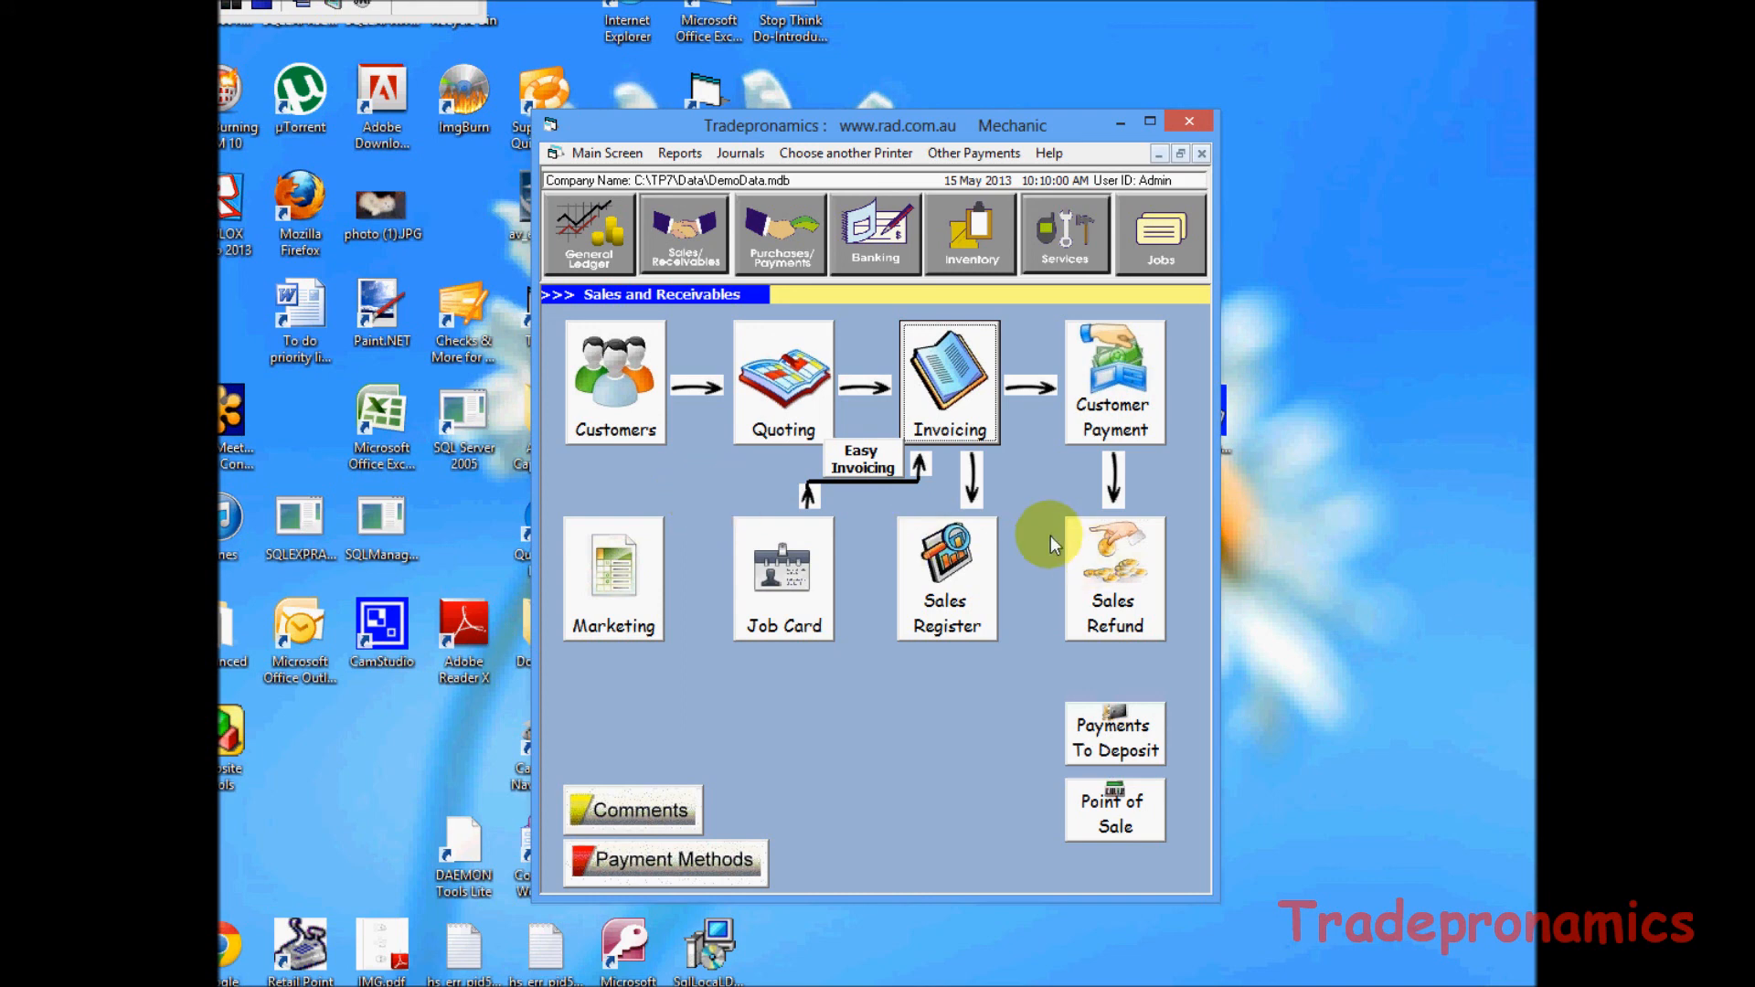
Open the Supplier List from Purchases/Payments, clear the Cash Sale filter, view the BOSCH supplier record, and exit it.
left_click(781, 236)
left_click(611, 402)
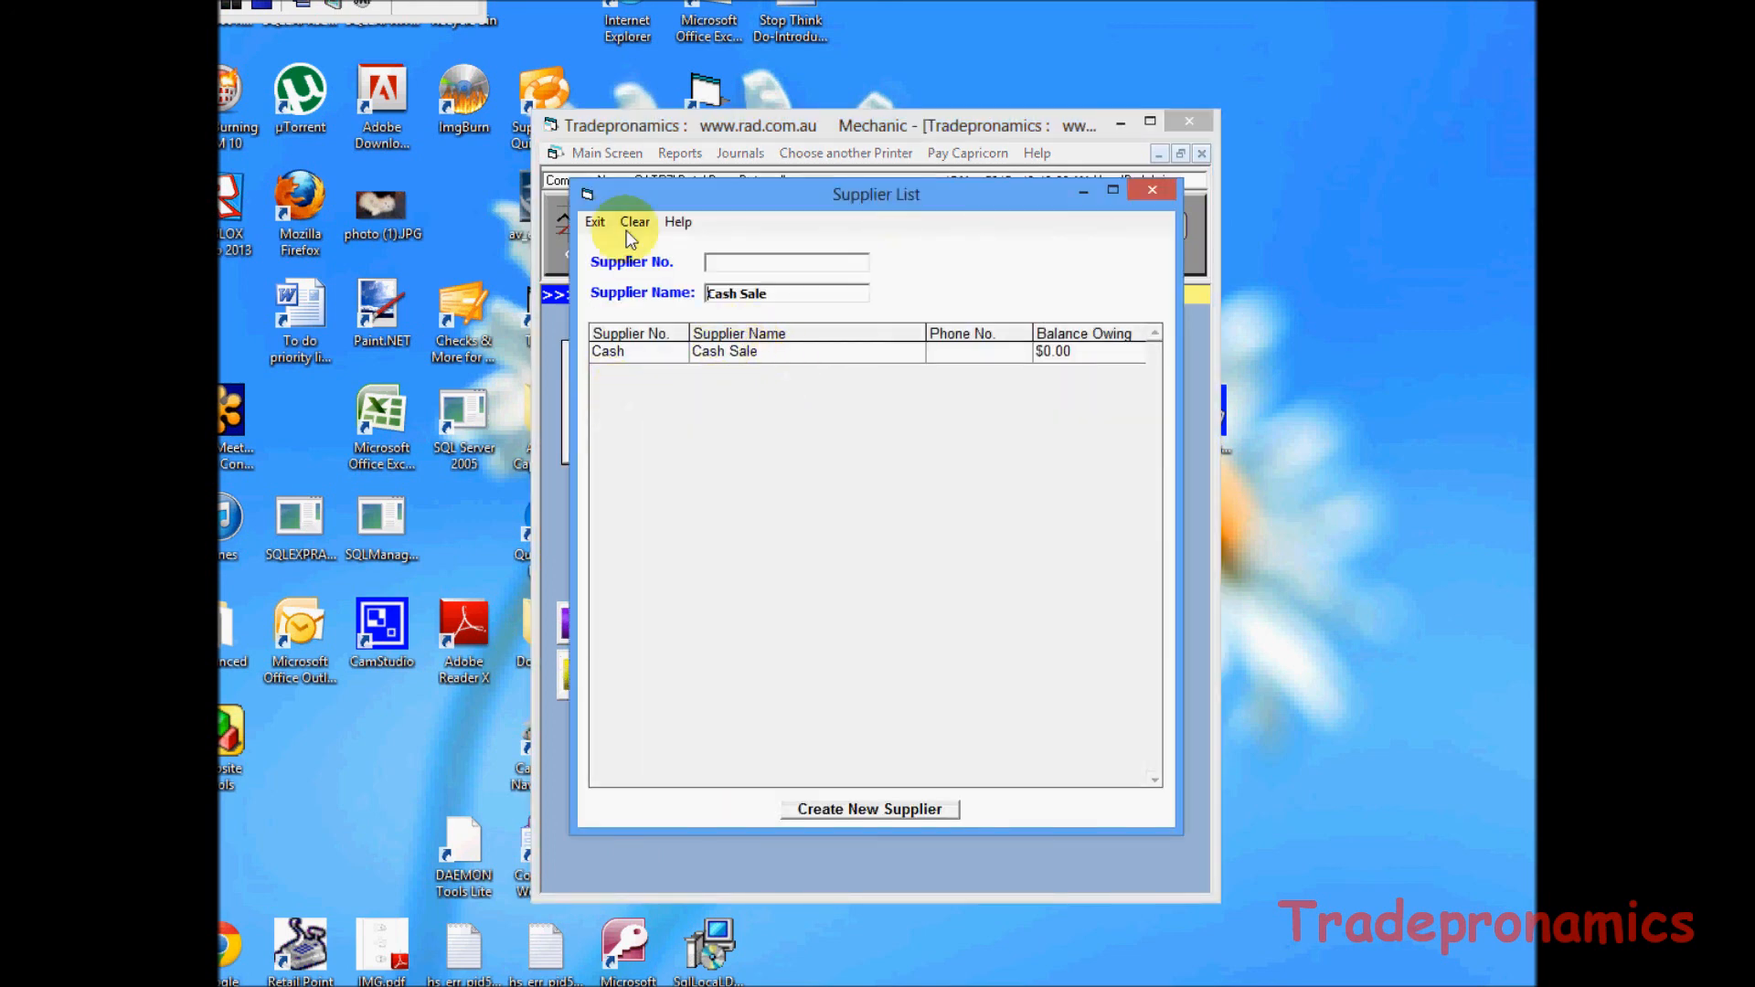
left_click(633, 223)
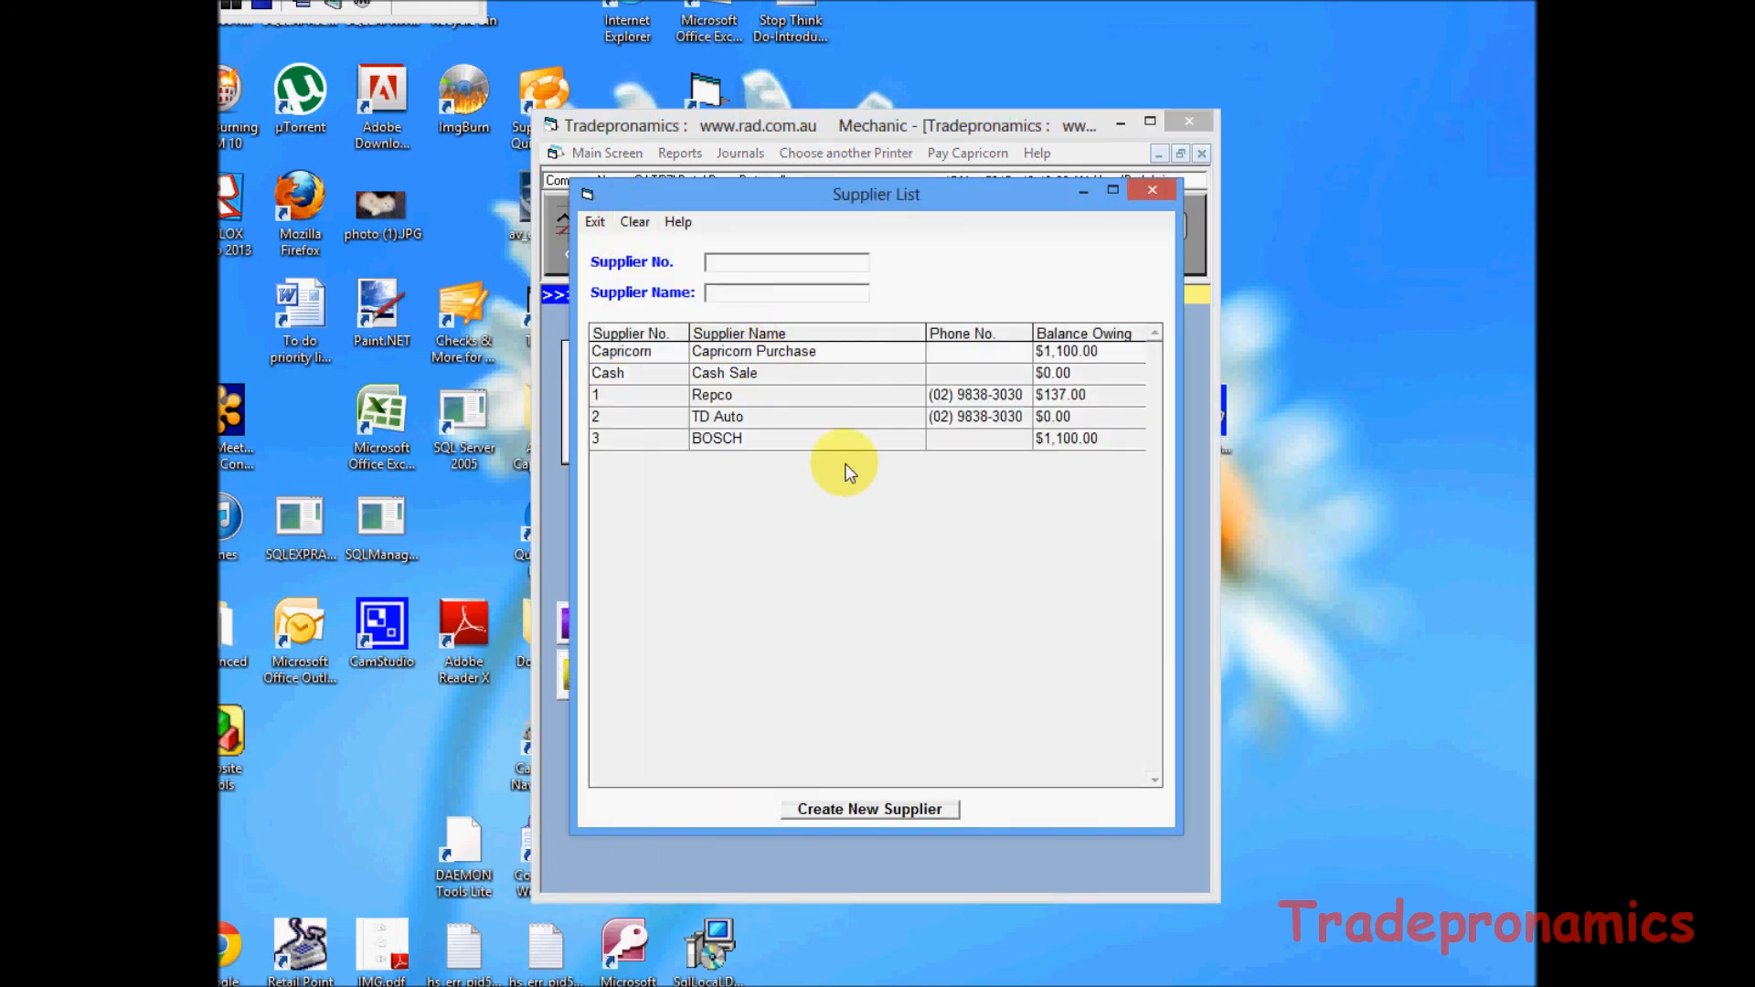
double_click(719, 438)
left_click(555, 244)
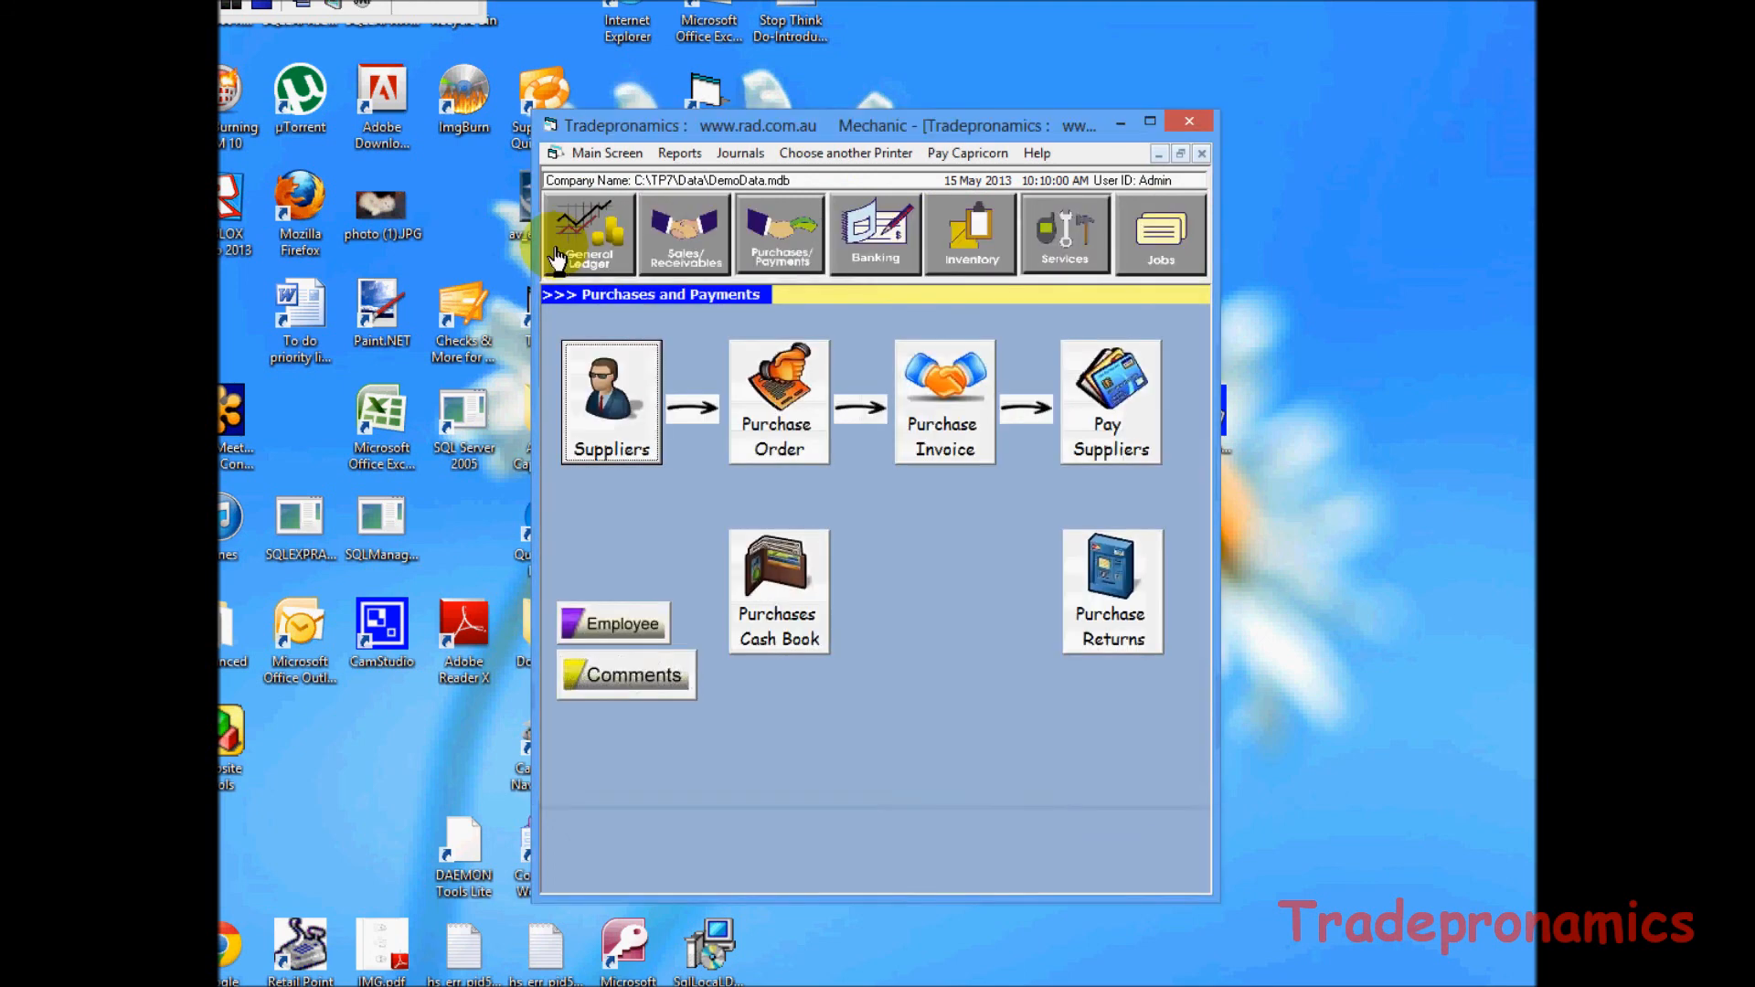